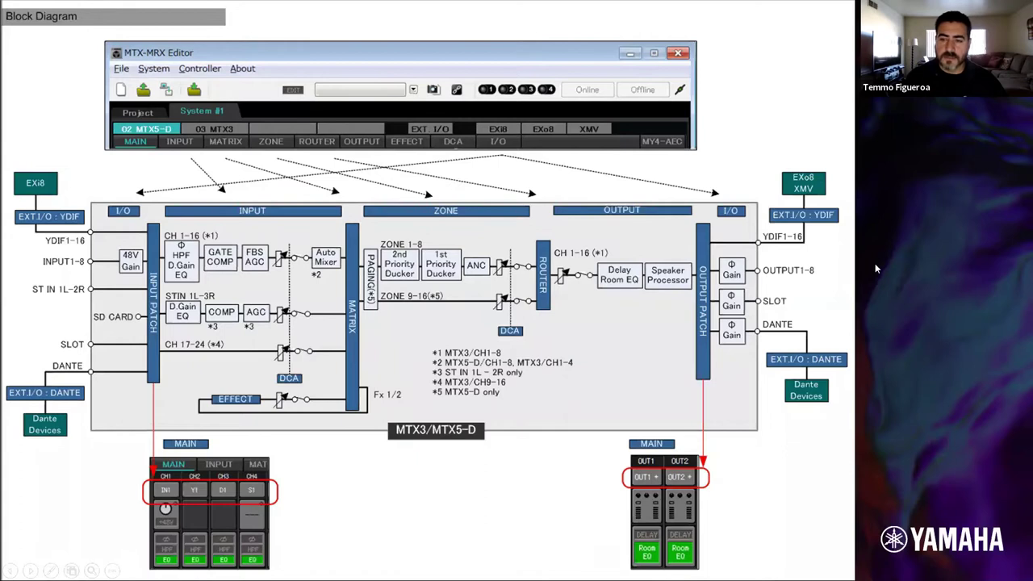
# - Leave the slide show, switch to MTX-MRX Editor and minimize the presentation window behind it
pyautogui.press('Right')
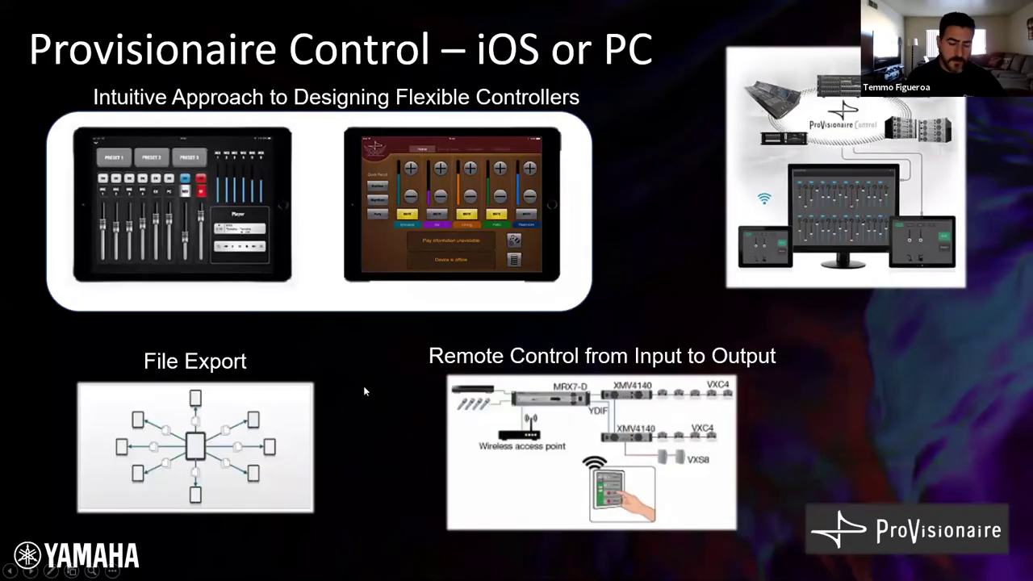
pyautogui.press('Escape')
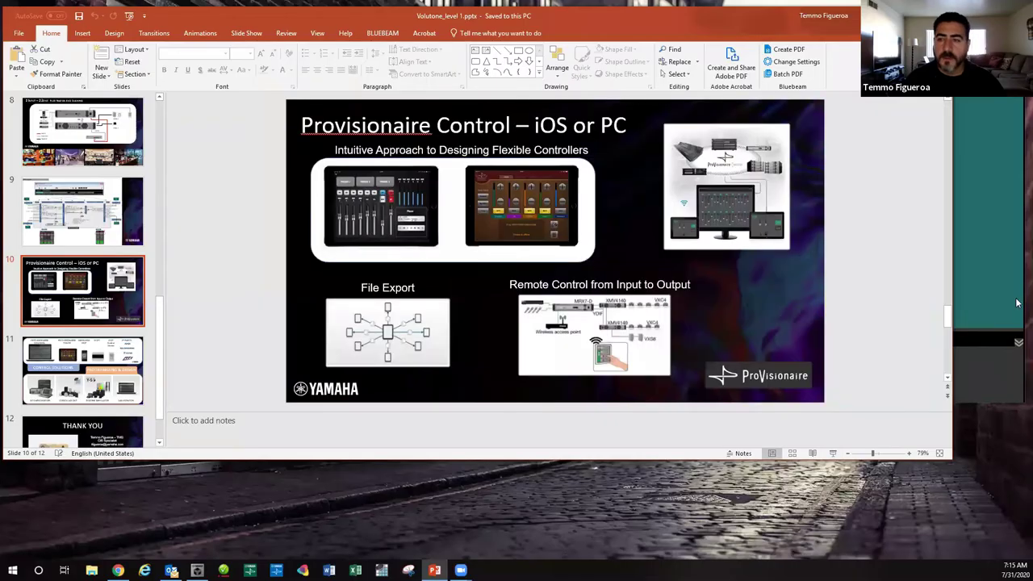
pyautogui.click(995, 143)
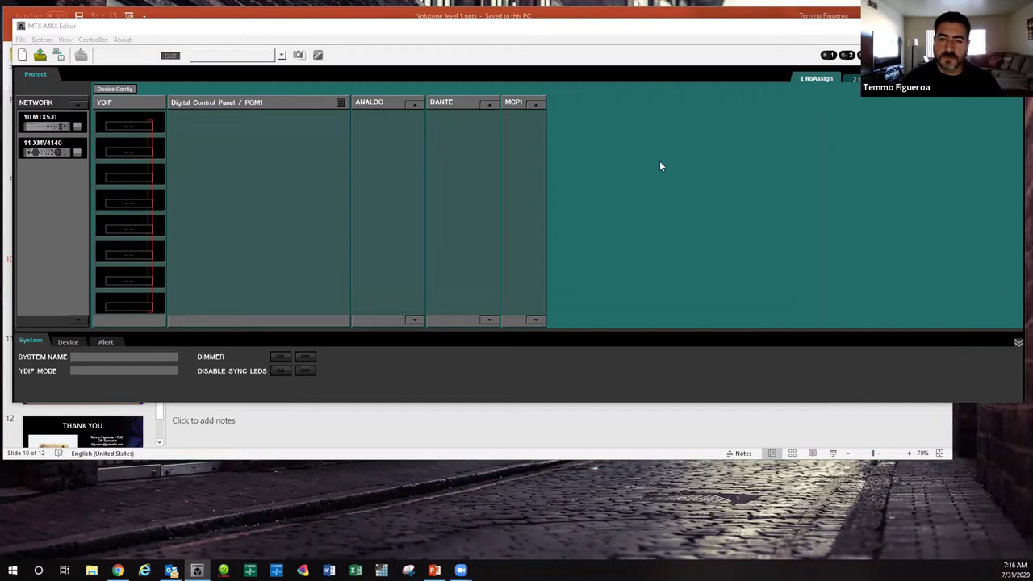
pyautogui.click(689, 262)
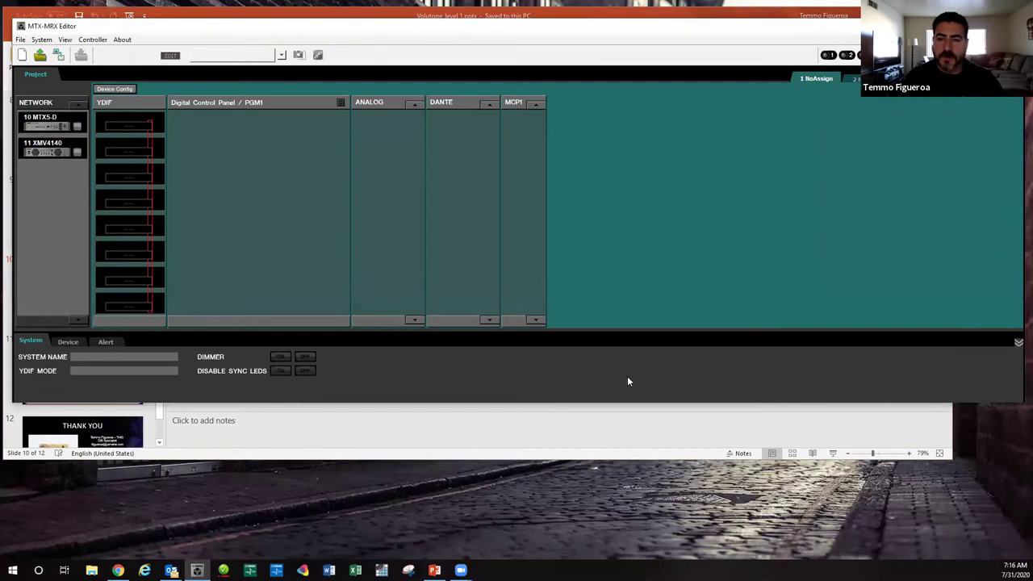
pyautogui.moveTo(630, 28); pyautogui.dragTo(630, 81)
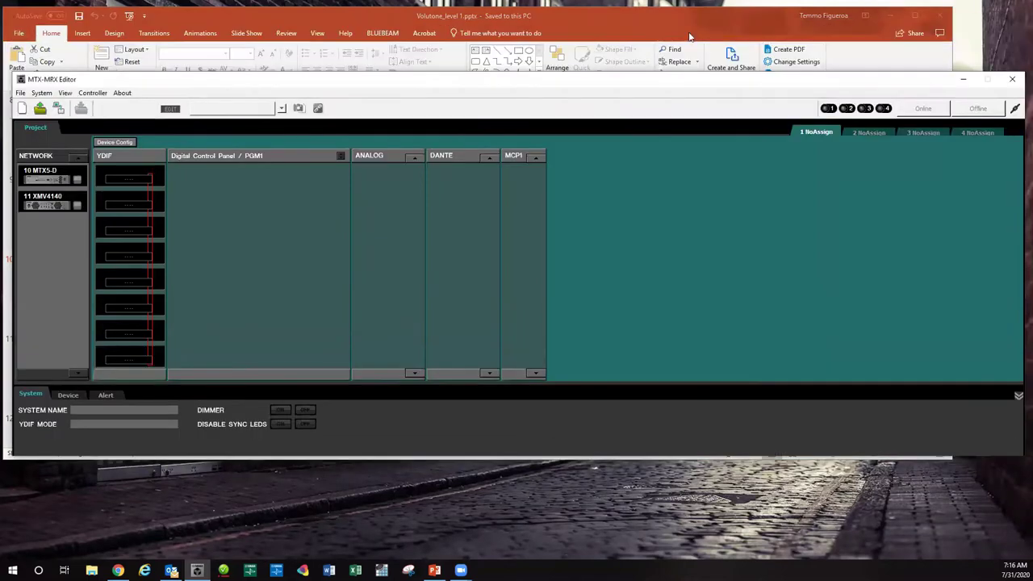
pyautogui.click(889, 17)
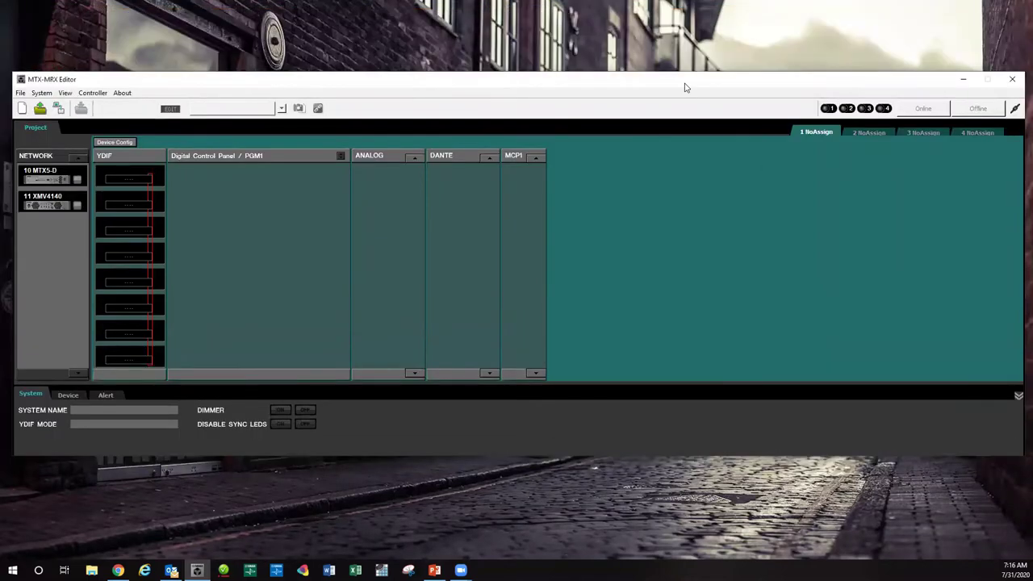
# - Move the editor window up to the upper edge of the desktop
pyautogui.moveTo(686, 88); pyautogui.dragTo(680, 37)
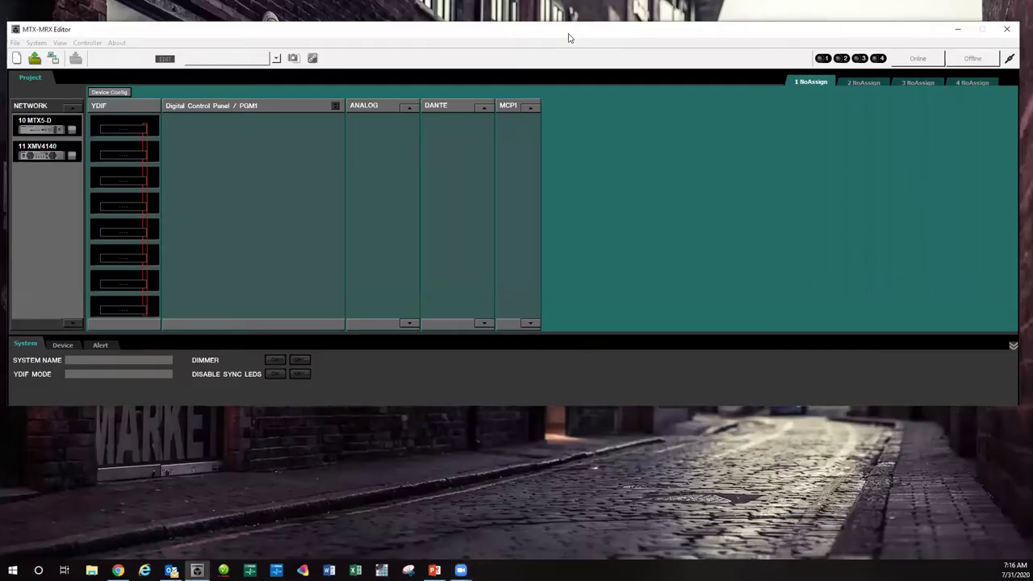
pyautogui.moveTo(569, 38); pyautogui.dragTo(571, 88)
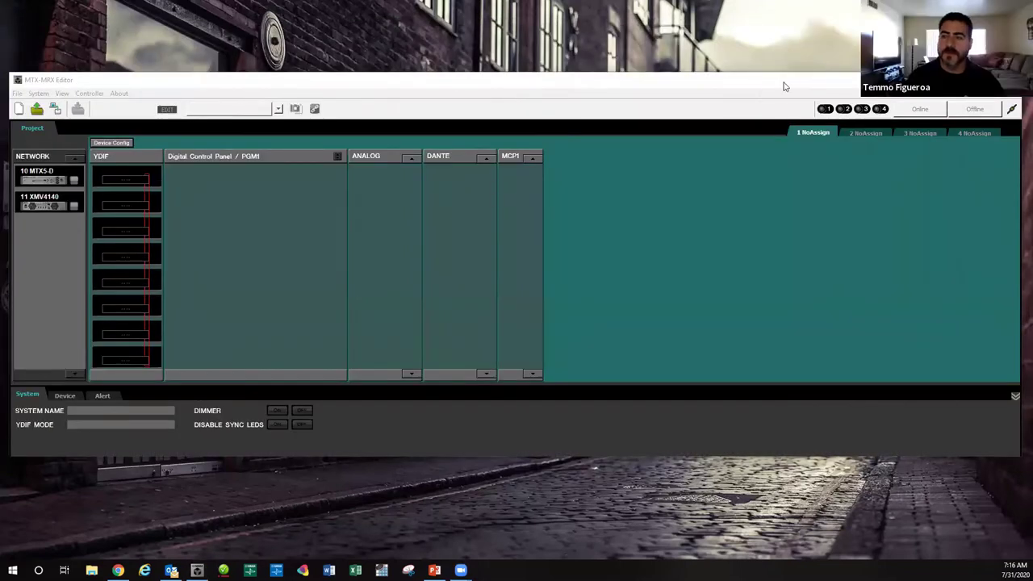
pyautogui.moveTo(784, 80); pyautogui.dragTo(786, 48)
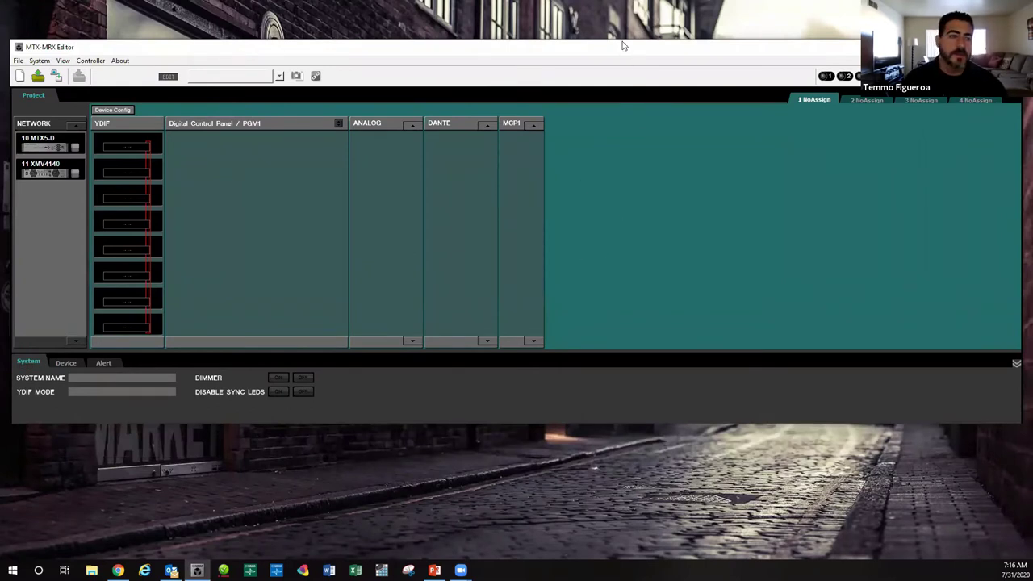
pyautogui.moveTo(622, 46); pyautogui.dragTo(617, 15)
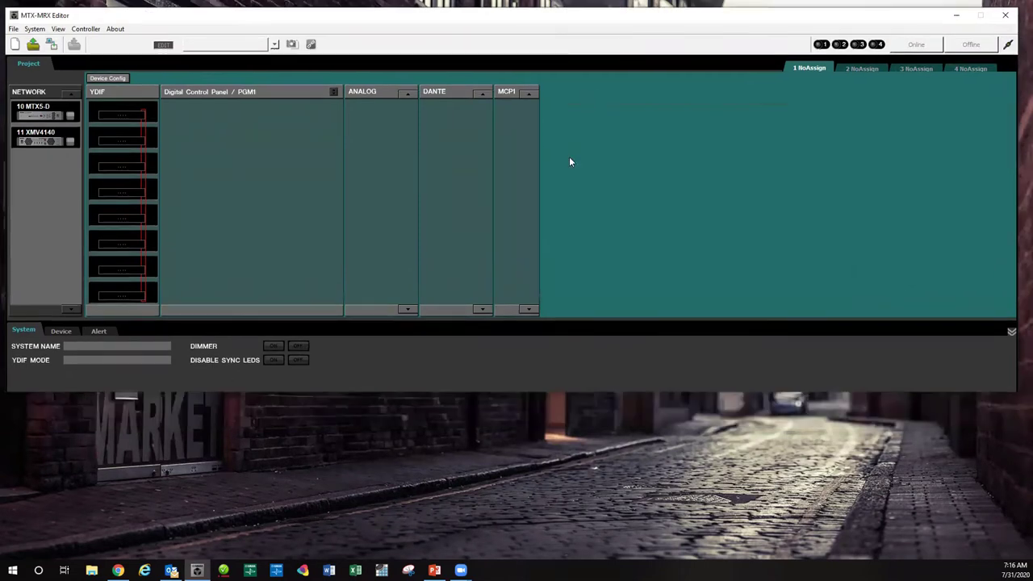
pyautogui.moveTo(432, 18); pyautogui.dragTo(434, 14)
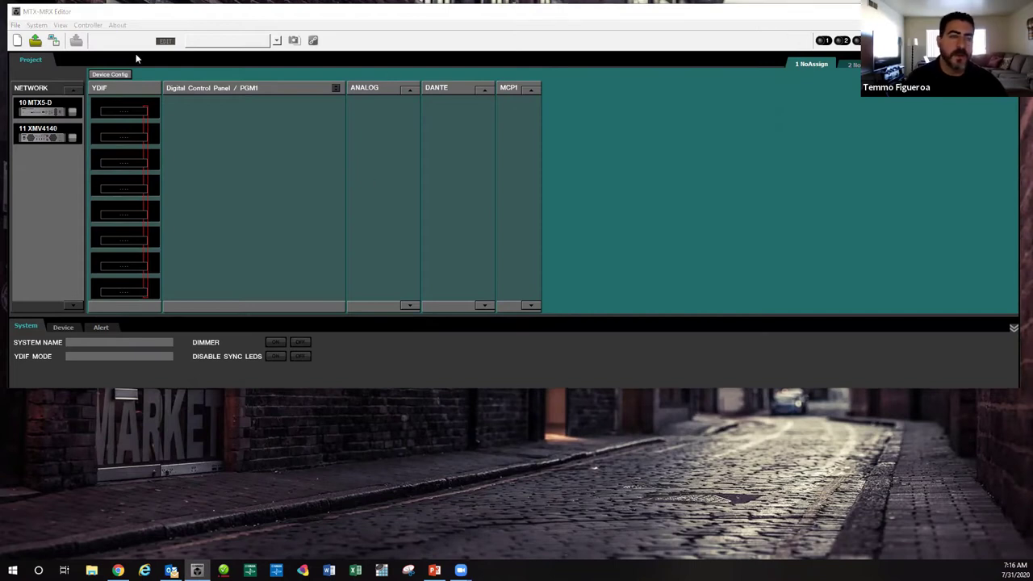
# - Confirm Intel(R) Ethernet Connection (4) I219-LM as the network card for communicating with the MTX/MRX systems
pyautogui.click(36, 25)
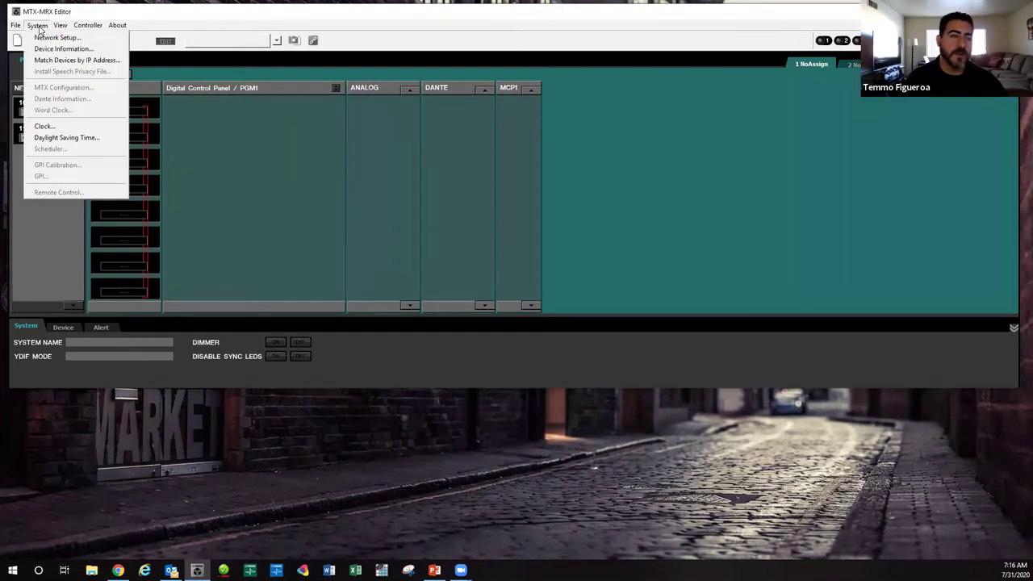
pyautogui.click(40, 36)
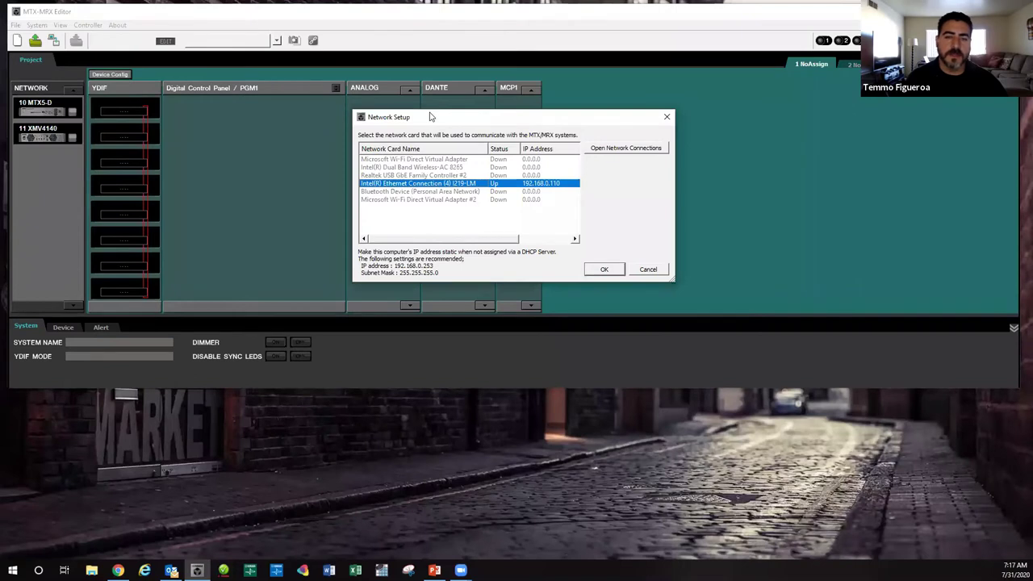
pyautogui.moveTo(430, 117); pyautogui.dragTo(326, 125)
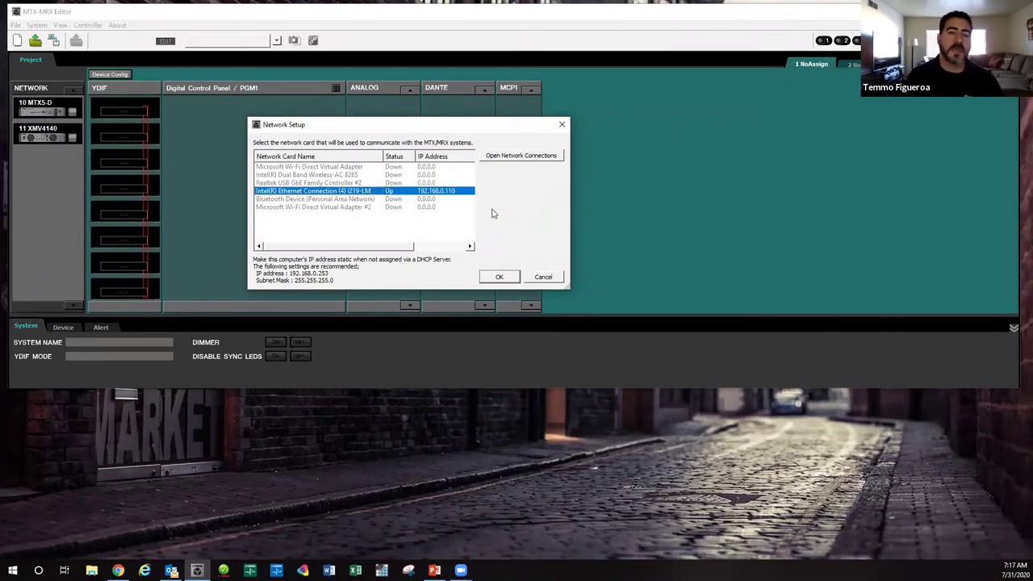
pyautogui.moveTo(502, 136); pyautogui.dragTo(644, 128)
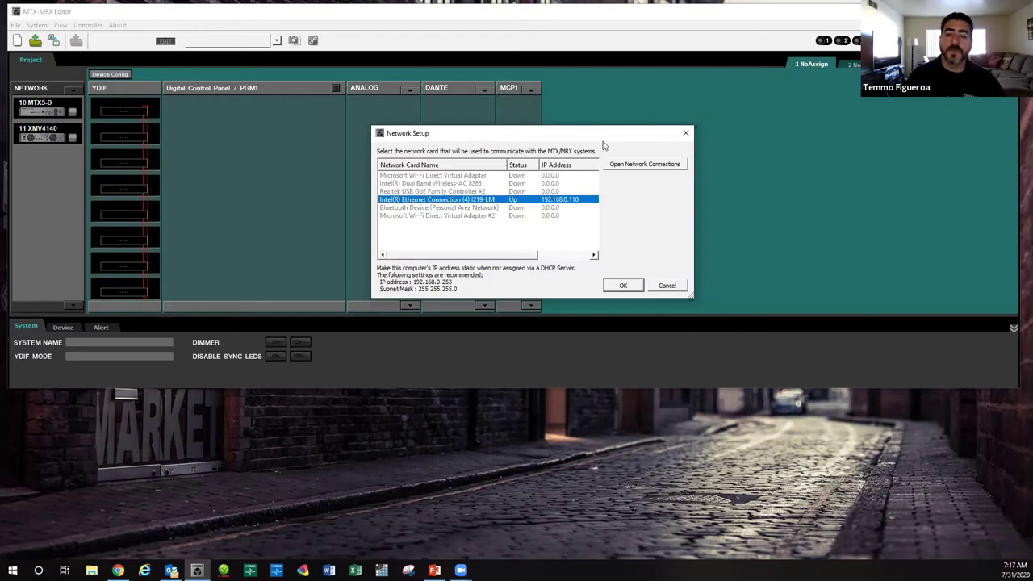
pyautogui.moveTo(604, 135); pyautogui.dragTo(644, 109)
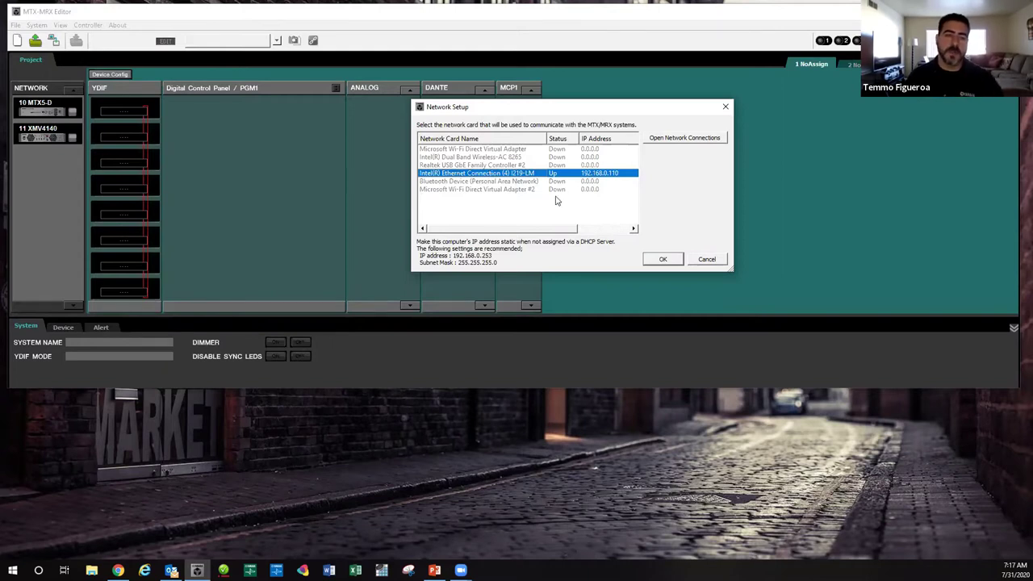
pyautogui.click(657, 259)
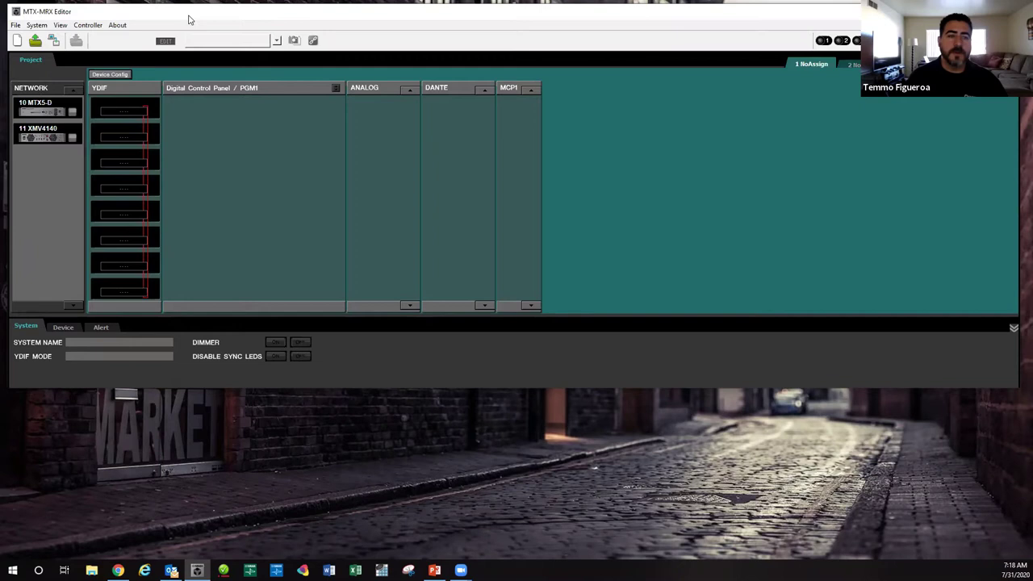
# - Start the Device Configuration Wizard for a new configuration and clear the default system name
pyautogui.click(125, 74)
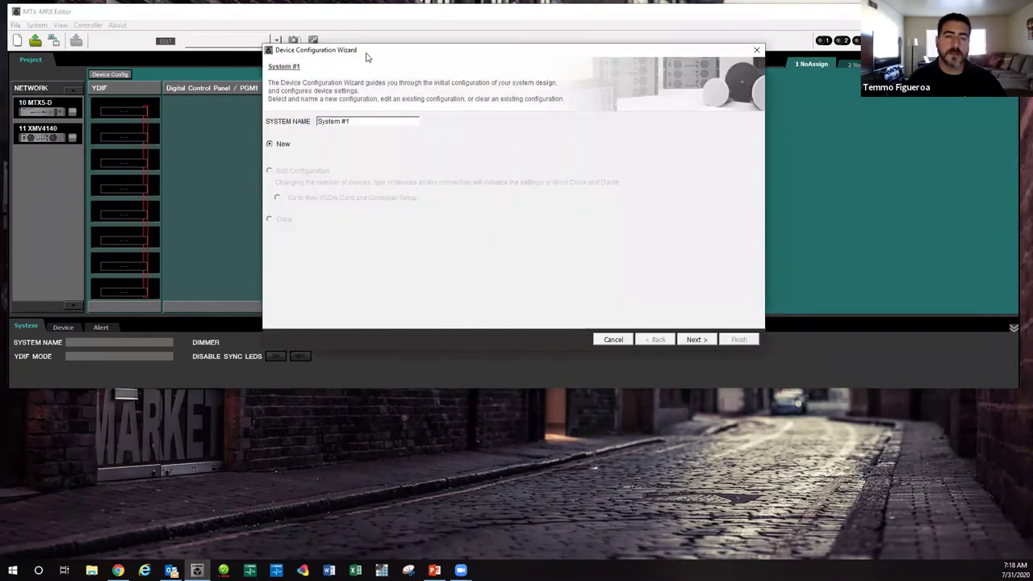
pyautogui.moveTo(366, 56); pyautogui.dragTo(357, 67)
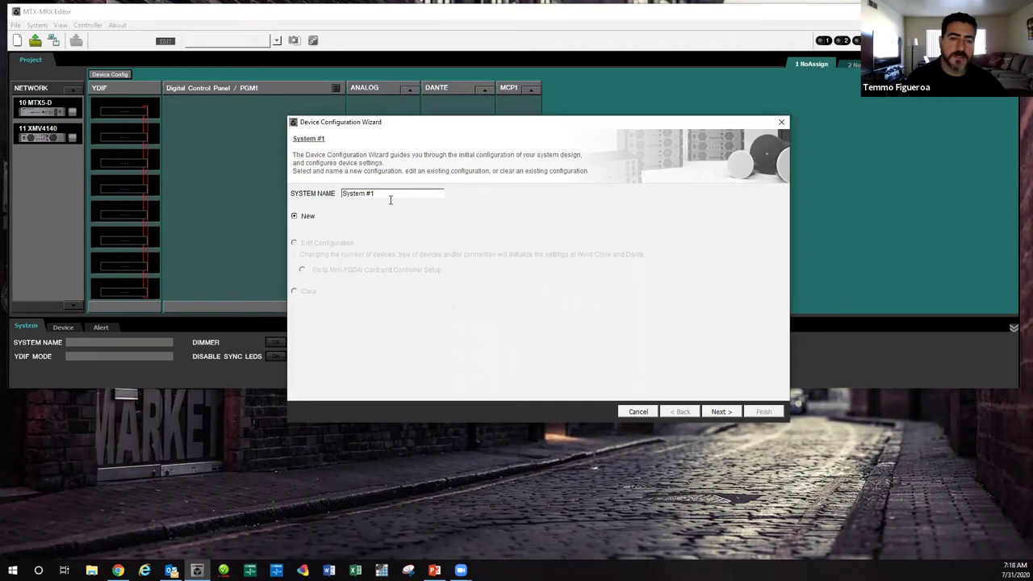
pyautogui.moveTo(359, 193); pyautogui.dragTo(378, 193)
pyautogui.press('BackSpace')
pyautogui.press('BackSpace')
pyautogui.press('BackSpace')
pyautogui.press('BackSpace')
pyautogui.press('BackSpace')
pyautogui.press('BackSpace')
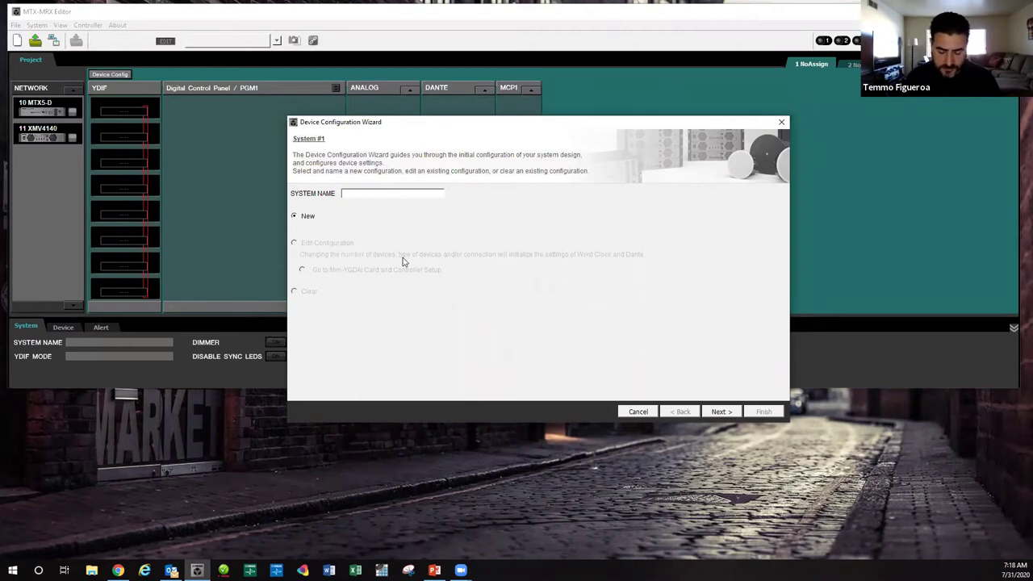
pyautogui.write('B')
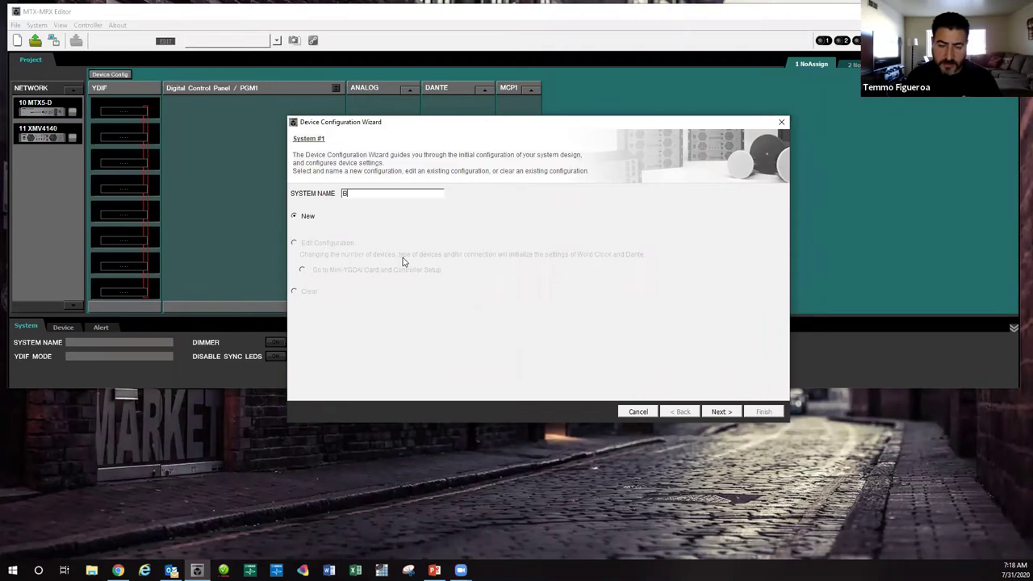
pyautogui.write('obs gr')
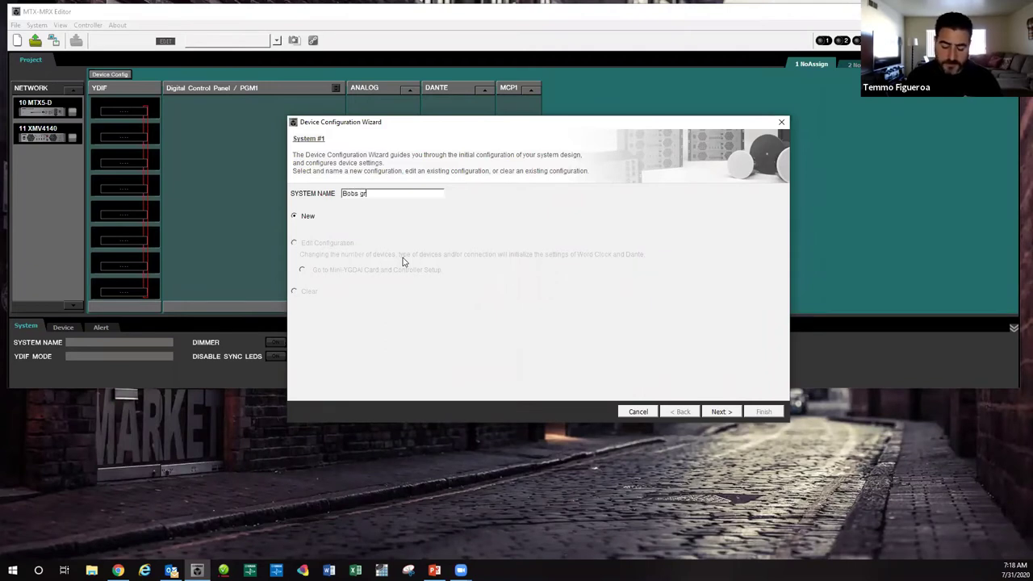
pyautogui.press('BackSpace')
pyautogui.press('BackSpace')
pyautogui.press('BackSpace')
pyautogui.press('BackSpace')
pyautogui.press('BackSpace')
pyautogui.press('BackSpace')
pyautogui.press('BackSpace')
# - Name the new system "Dennis Surf Turf" and continue to the device selection page
pyautogui.write('Dennis')
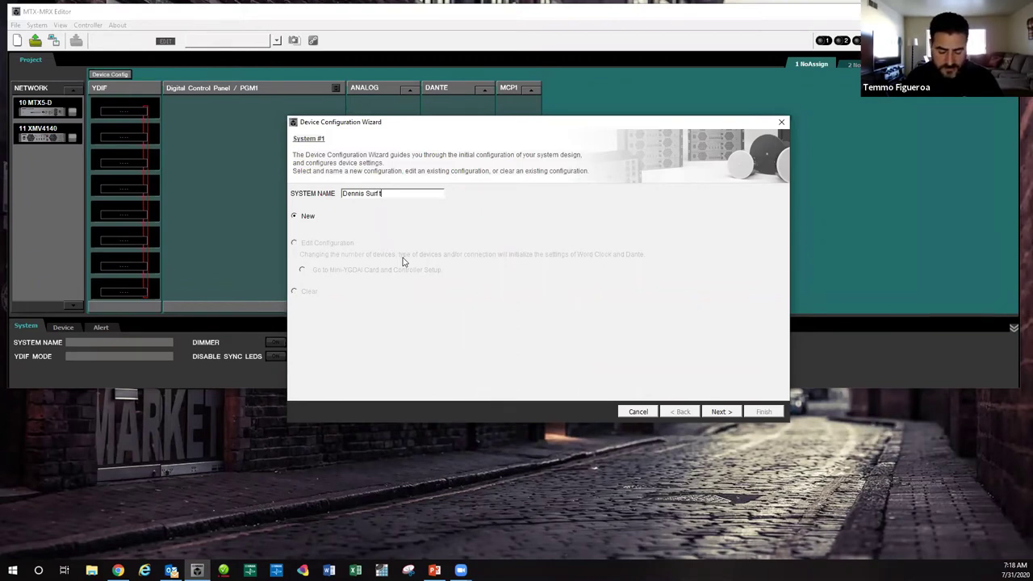
pyautogui.write('Surf Turf')
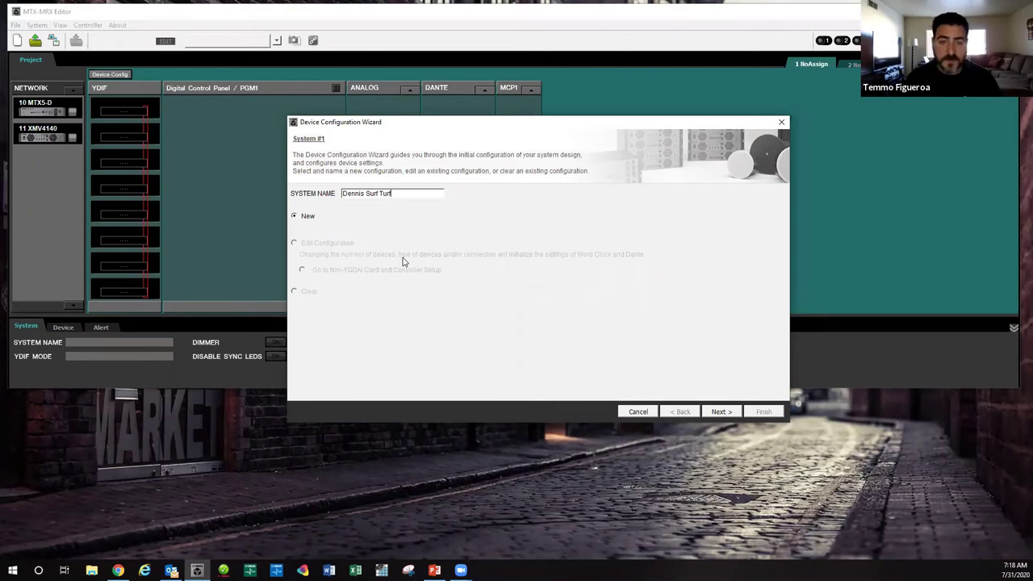
pyautogui.click(718, 412)
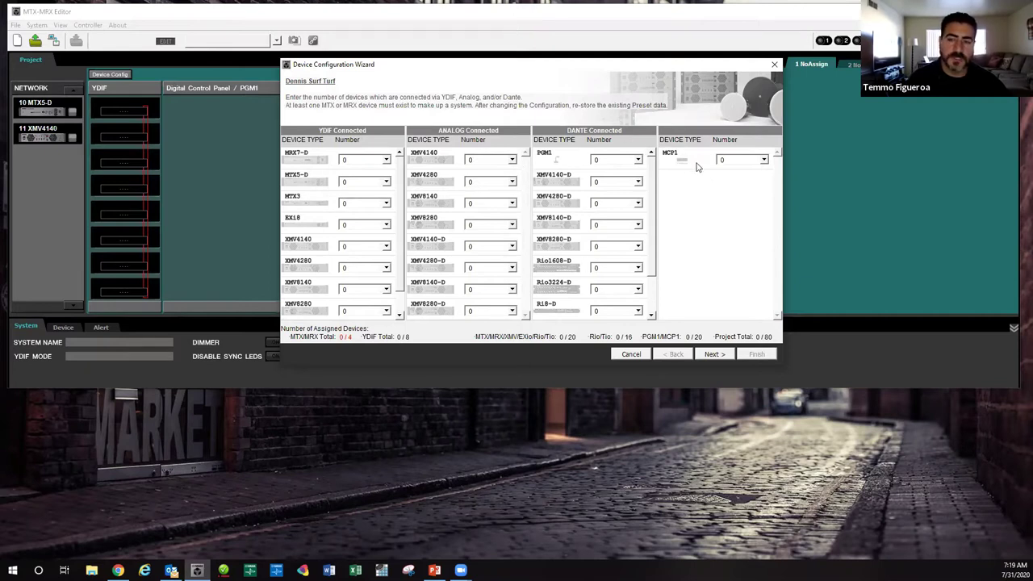
# - Add one YDIF-connected MTX5-D and one YDIF-connected XMV4140, and continue to the unit ID page
pyautogui.click(355, 182)
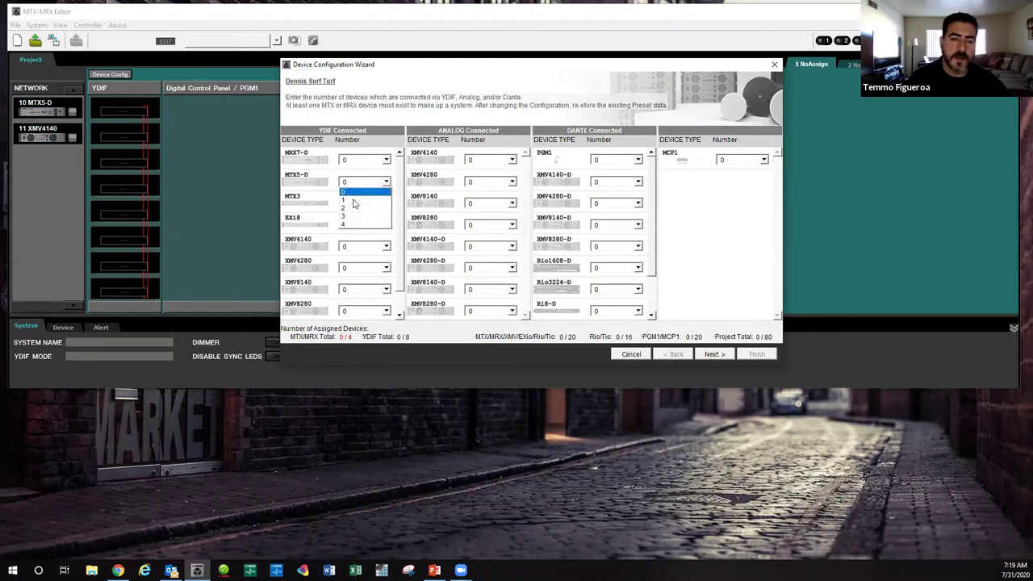
pyautogui.click(355, 204)
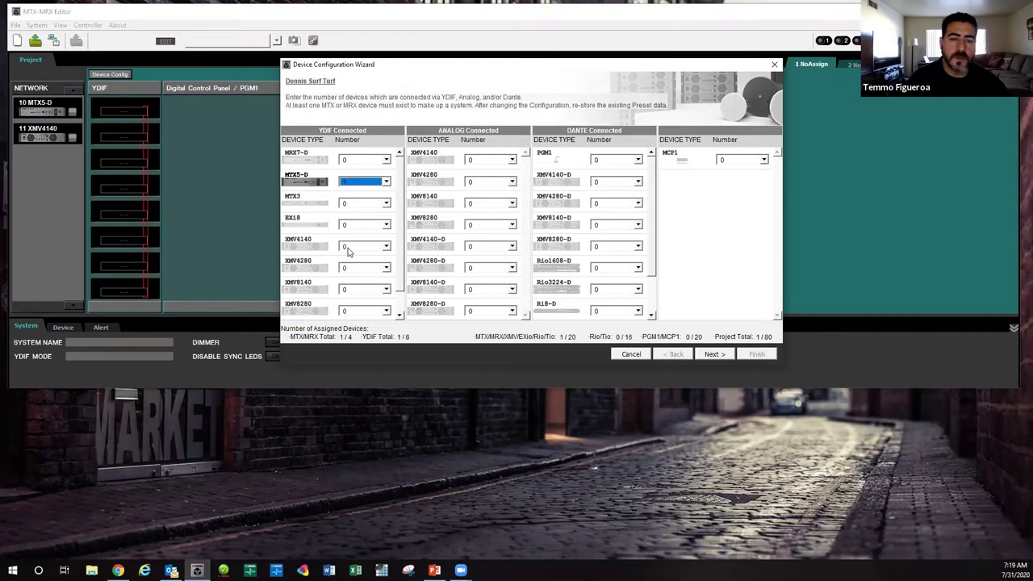
pyautogui.click(348, 248)
pyautogui.click(356, 268)
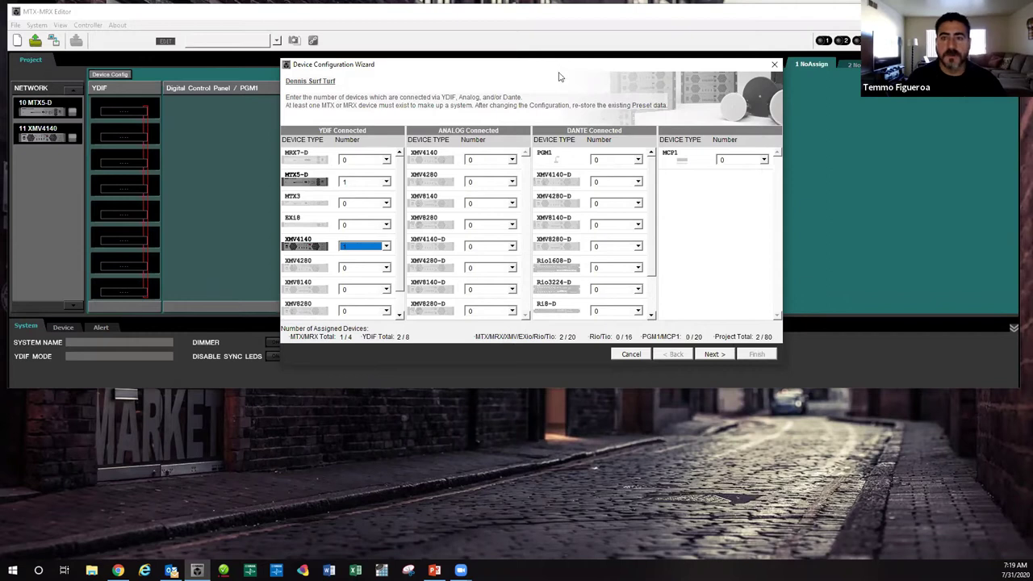
pyautogui.click(713, 356)
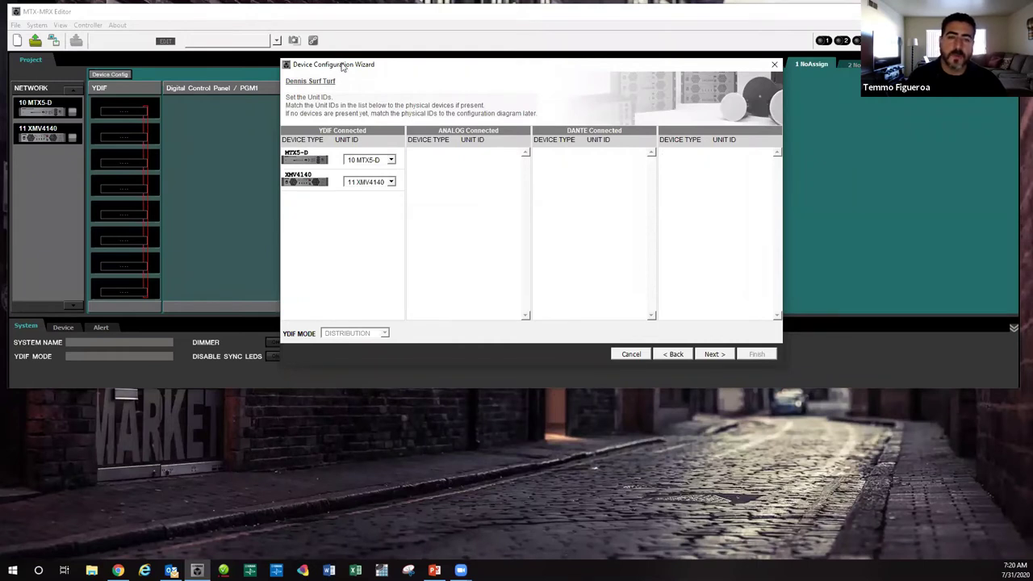
# - Set the unit IDs to 05 for the MTX5-D and 0C for the XMV4140
pyautogui.moveTo(342, 67); pyautogui.dragTo(409, 69)
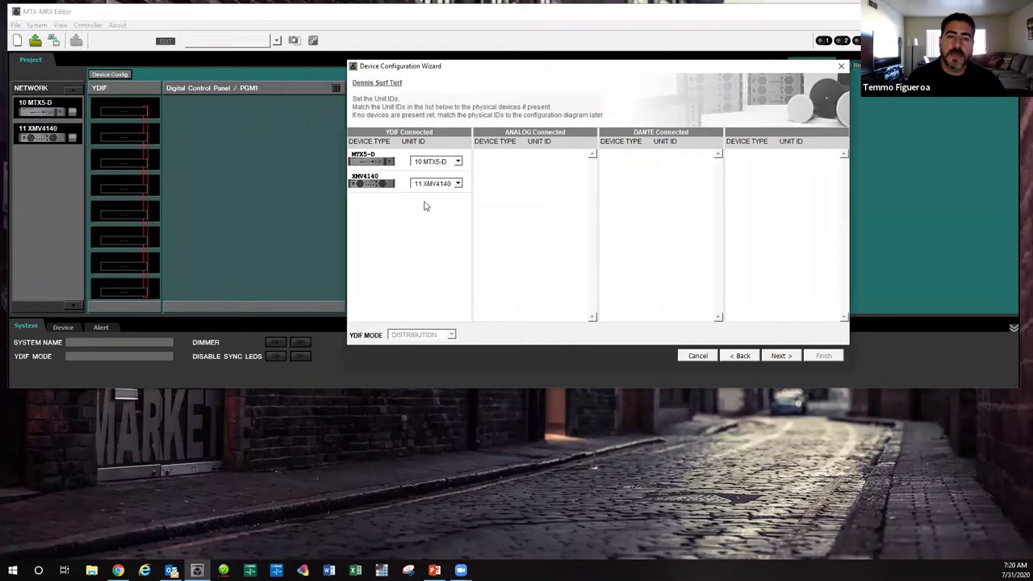
pyautogui.click(450, 162)
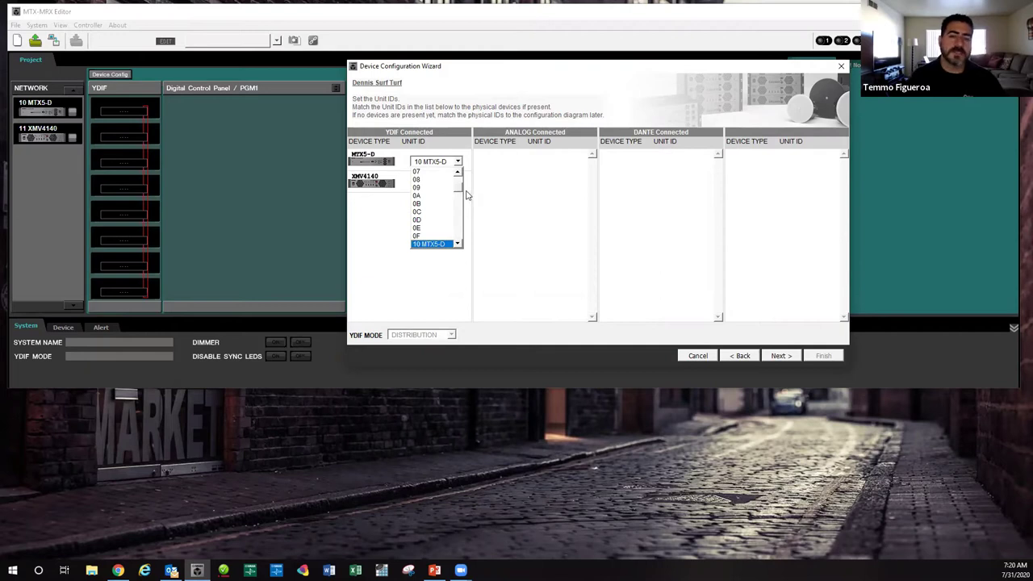
pyautogui.scroll(2, 448, 201)
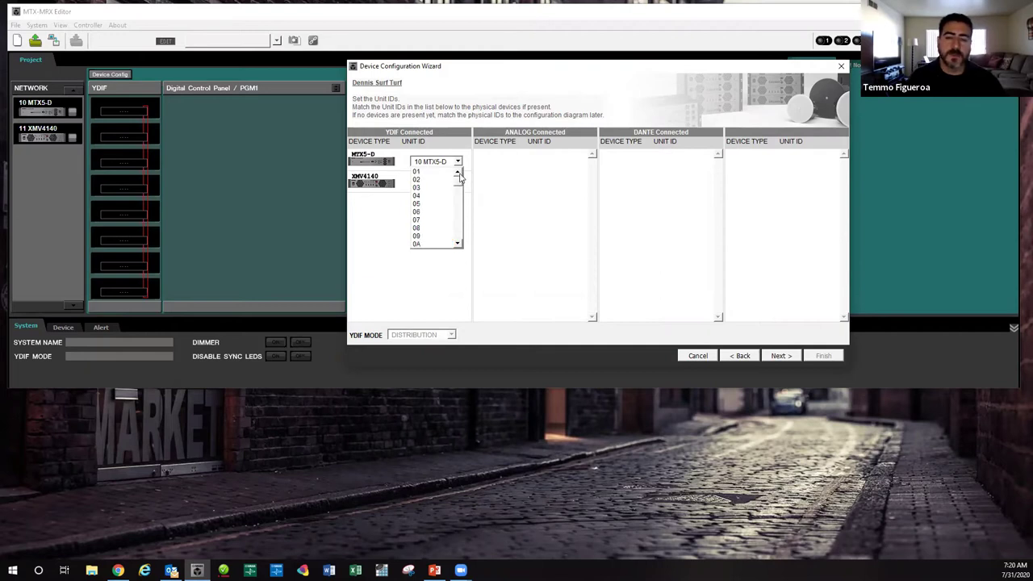
pyautogui.click(439, 211)
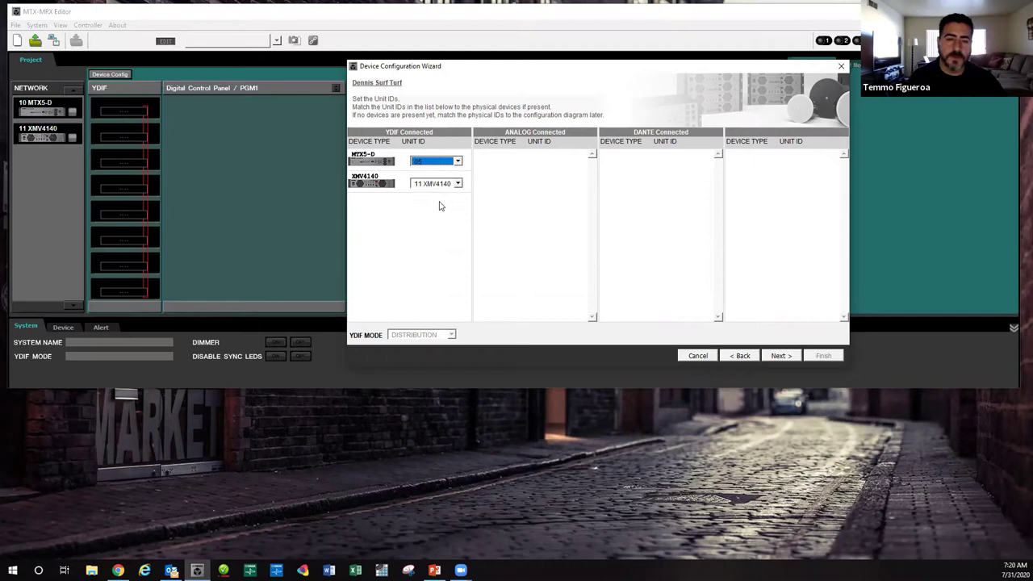
pyautogui.click(457, 184)
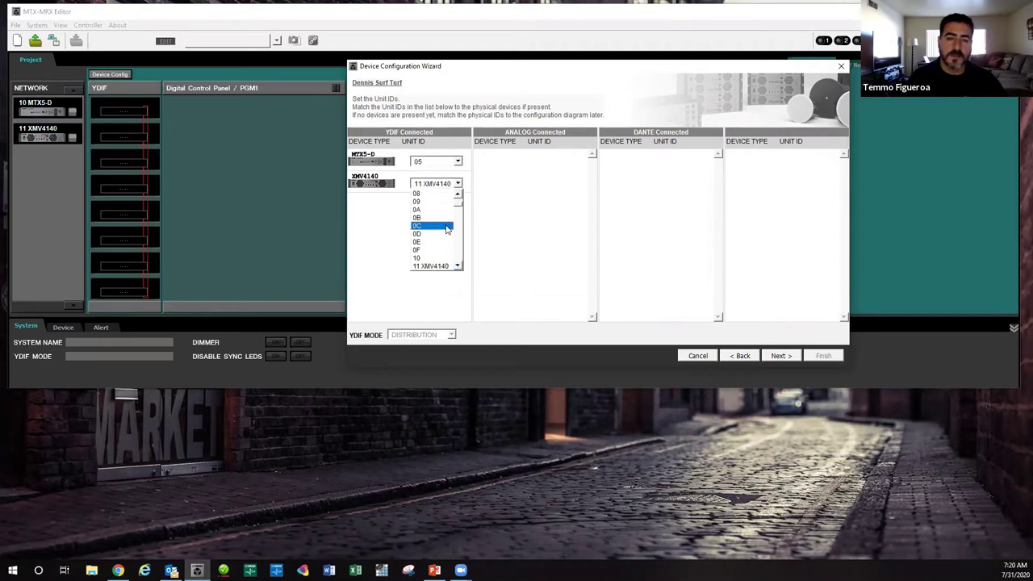
pyautogui.click(446, 228)
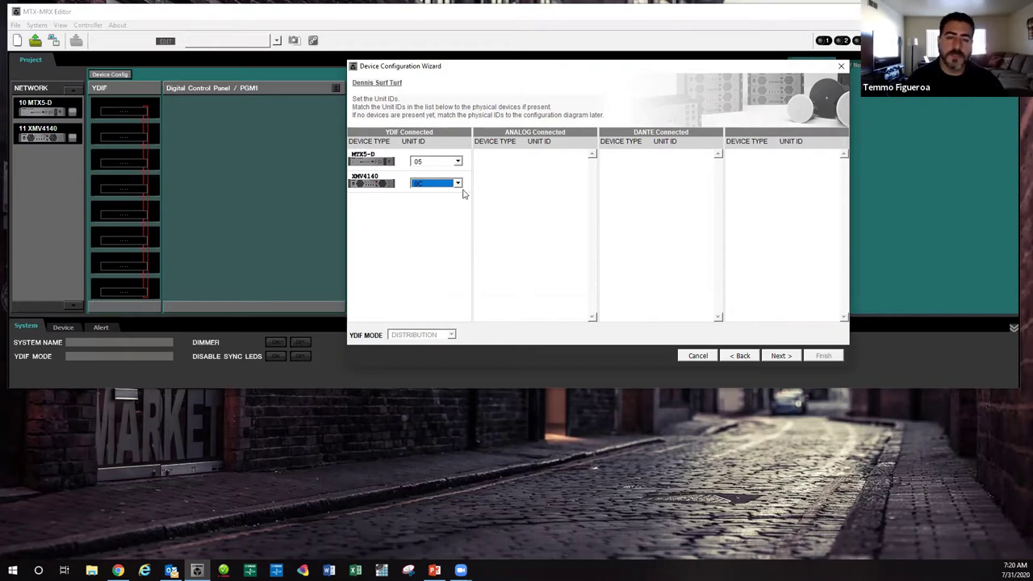
# - Set the MTX5-D's unit ID to 10, matching the MTX5-D detected on the network
pyautogui.click(458, 163)
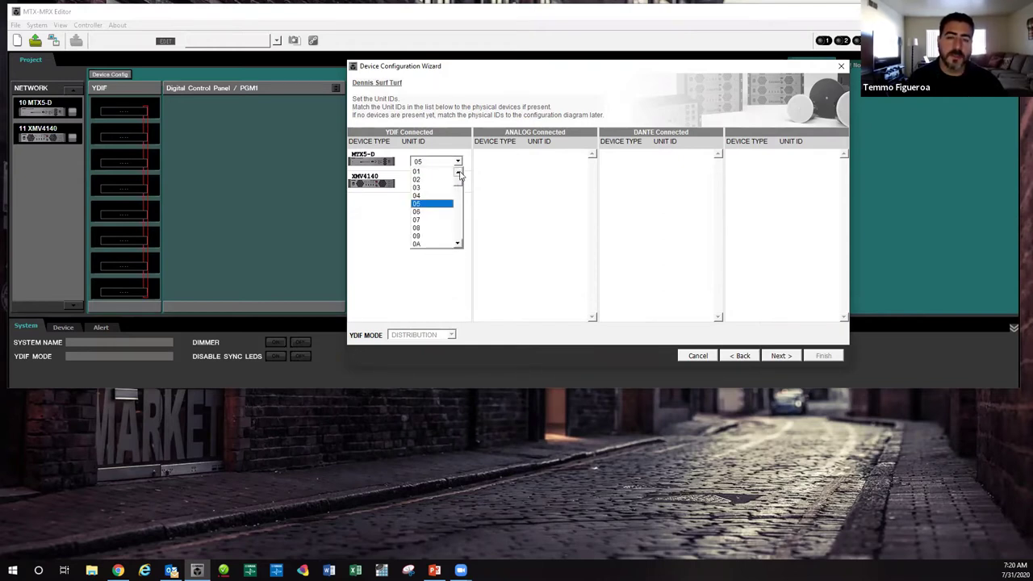
pyautogui.click(430, 172)
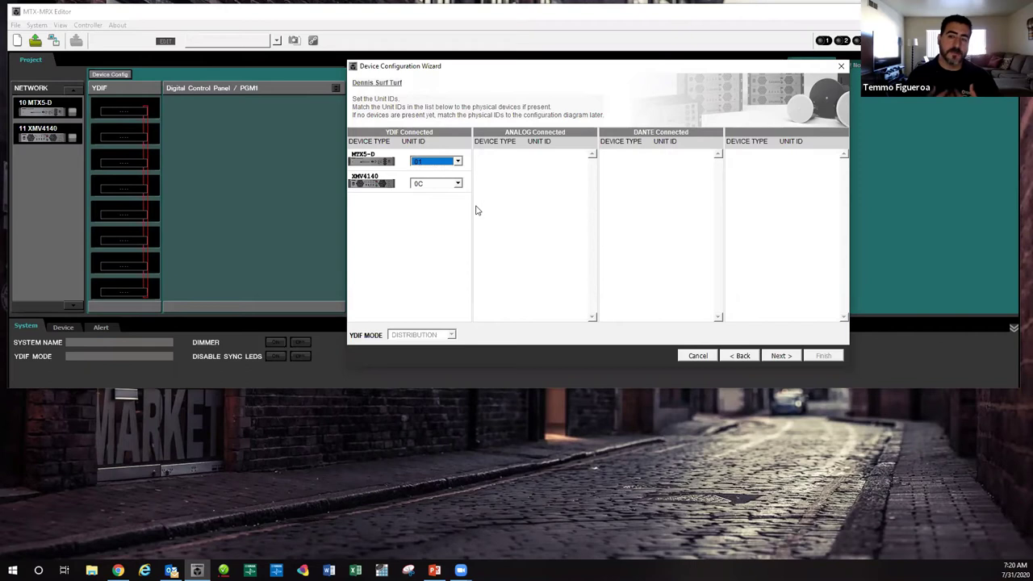
pyautogui.click(457, 163)
pyautogui.scroll(-1, 457, 247)
pyautogui.scroll(-2, 458, 249)
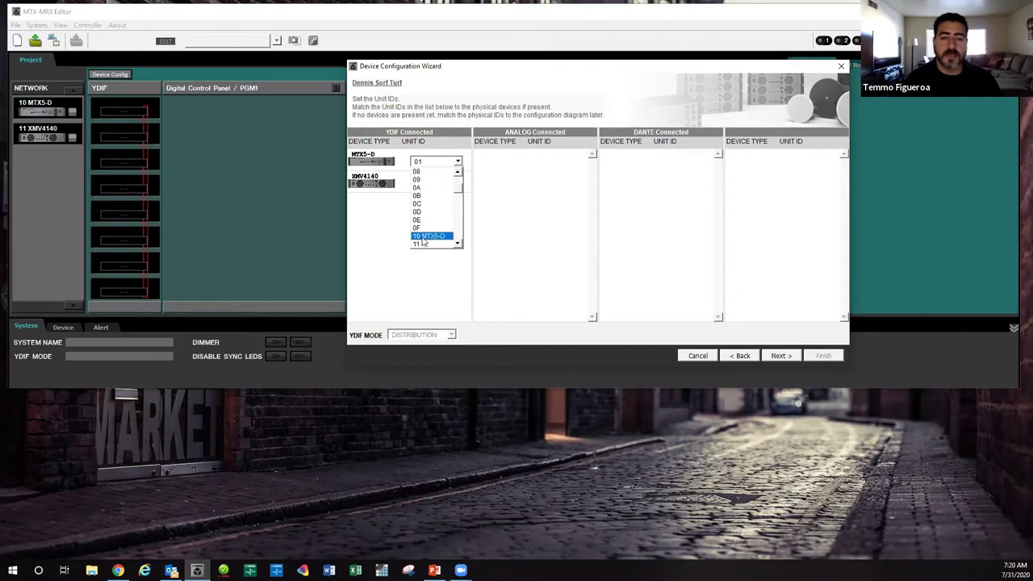
pyautogui.click(423, 236)
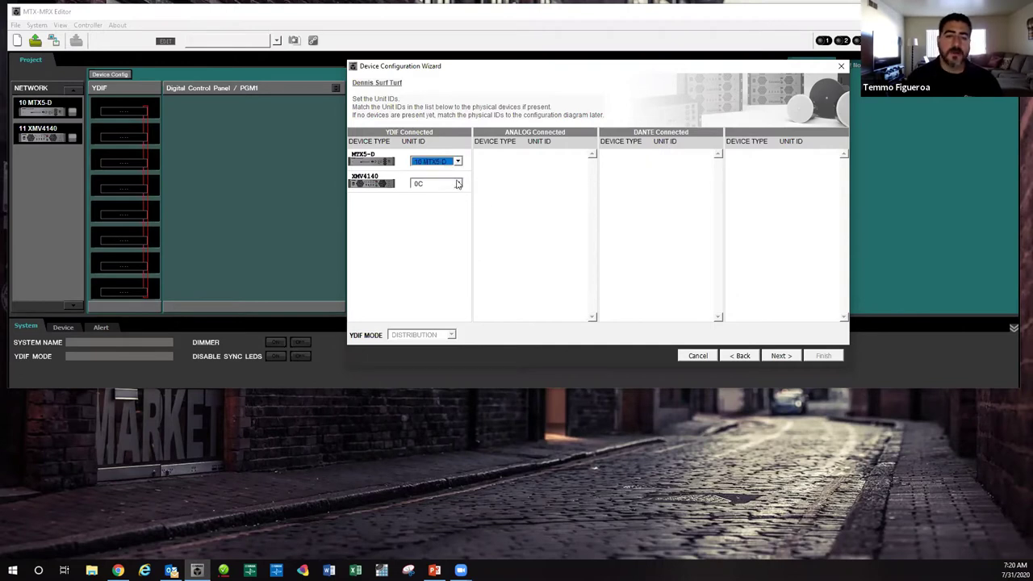
# - Try to assign unit ID 10 to the XMV4140
pyautogui.click(458, 185)
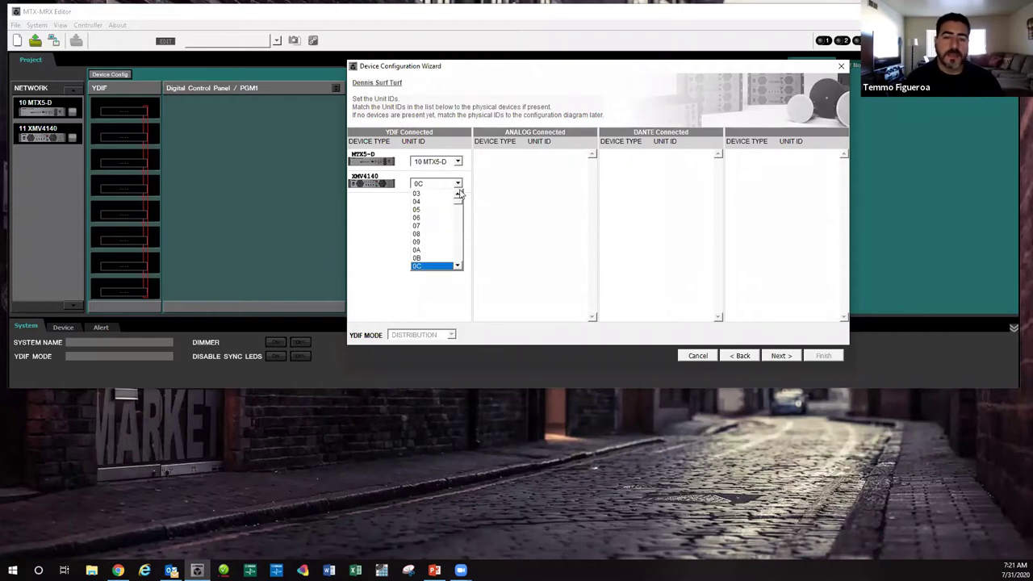
pyautogui.scroll(-3, 458, 271)
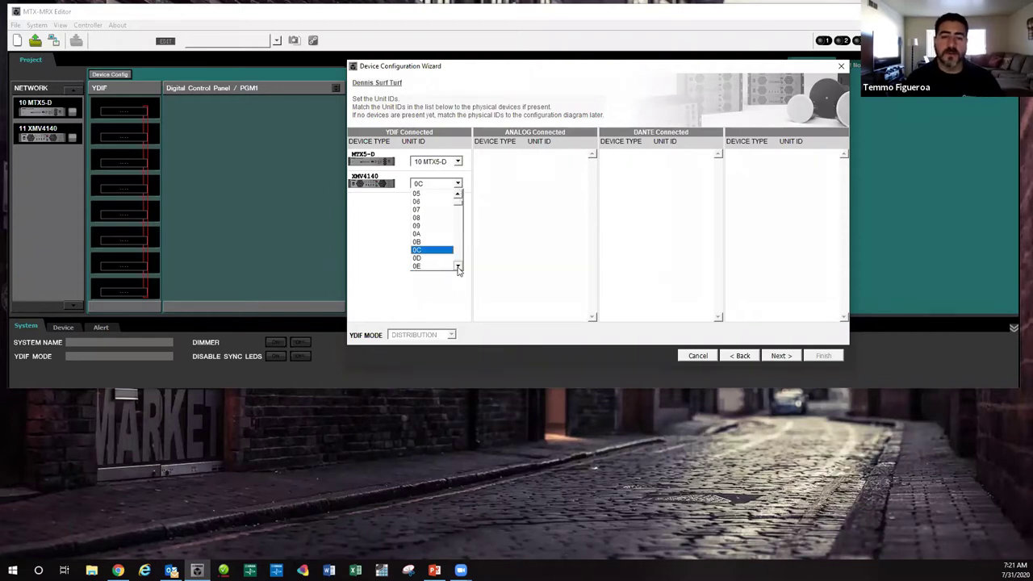
pyautogui.click(437, 259)
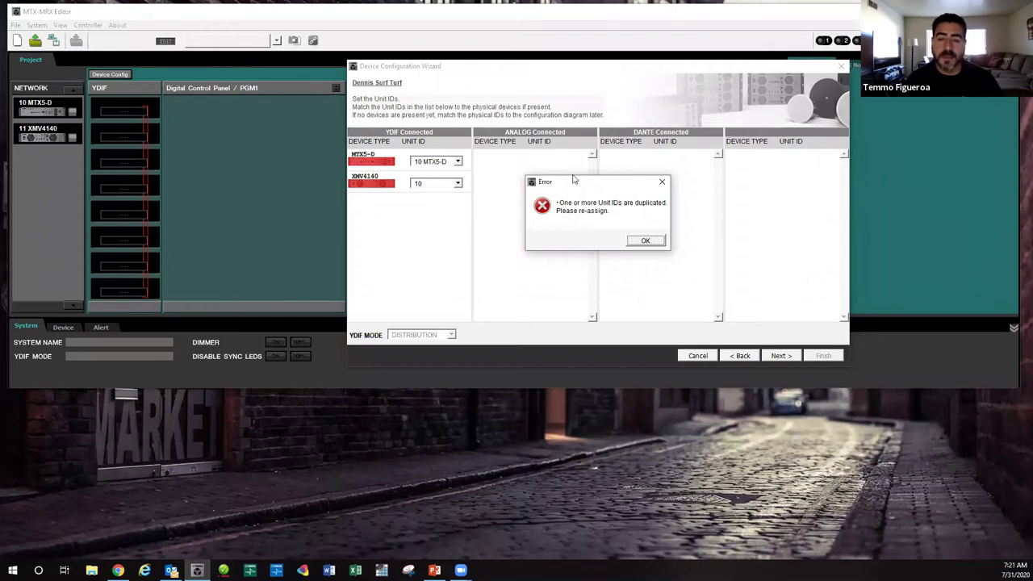
pyautogui.click(645, 241)
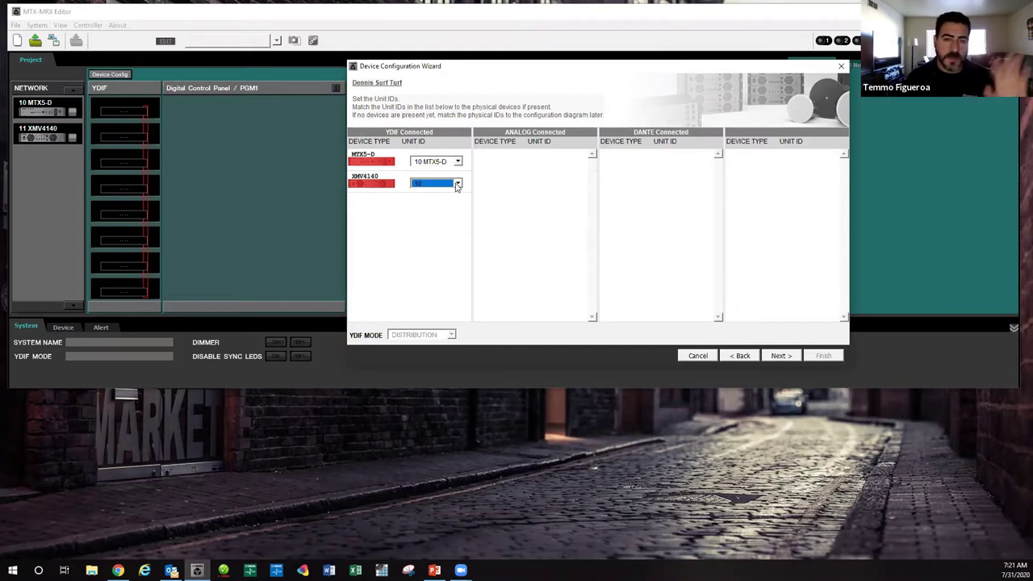
# - Set the XMV4140's unit ID to 11, matching the detected amplifier, and continue to the network connection page
pyautogui.click(457, 185)
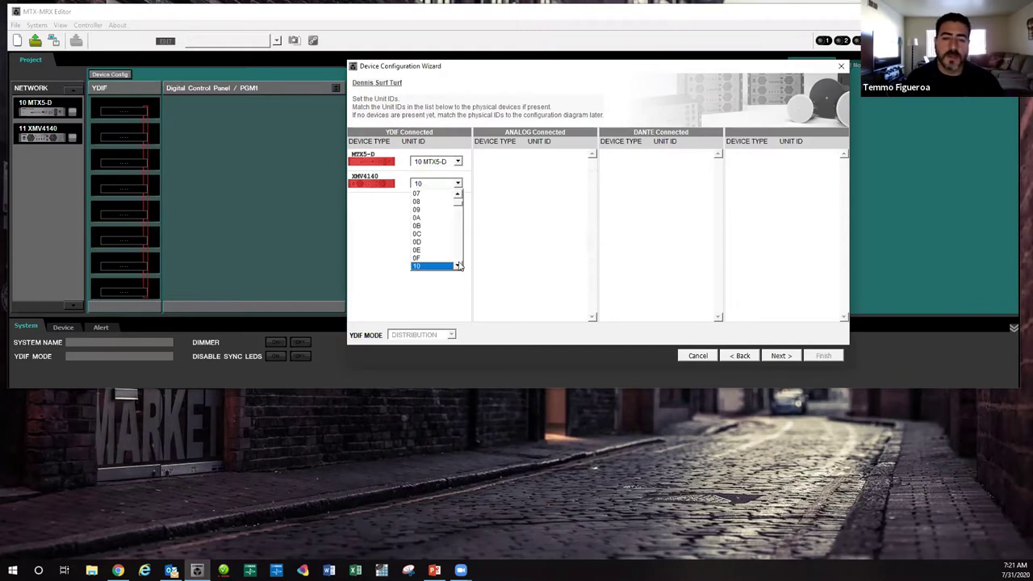
pyautogui.click(441, 267)
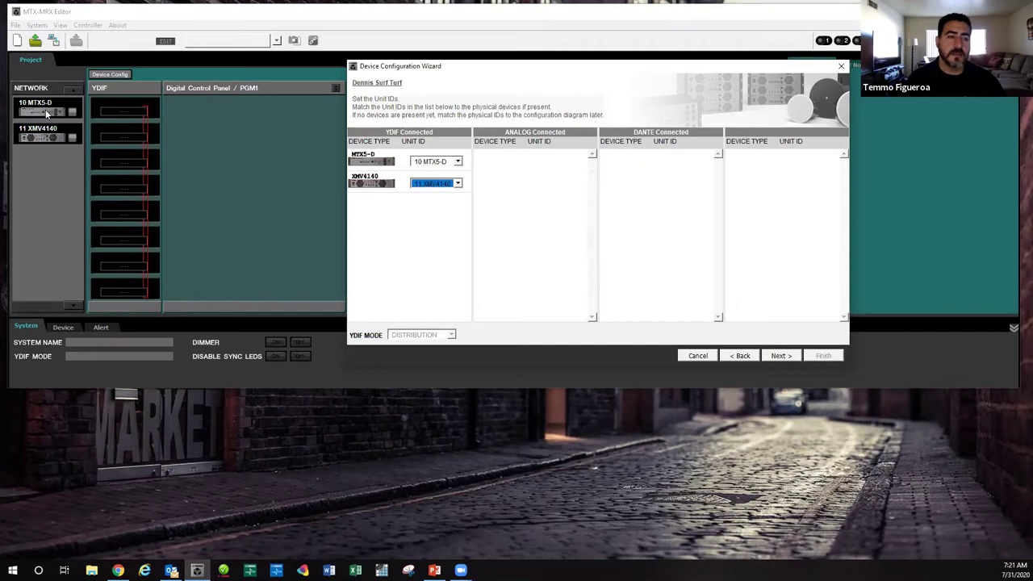
pyautogui.click(456, 185)
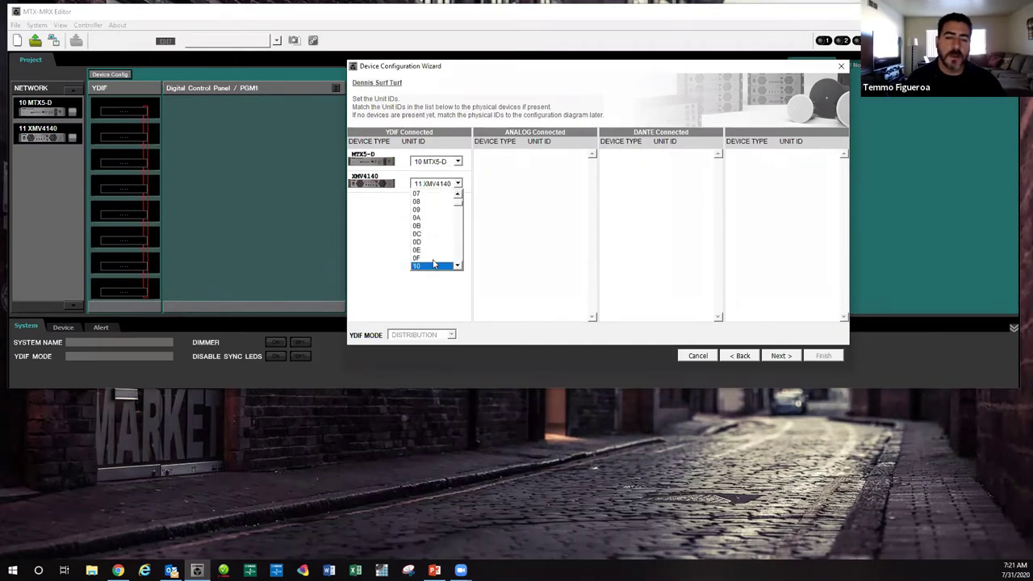
pyautogui.scroll(-2, 433, 262)
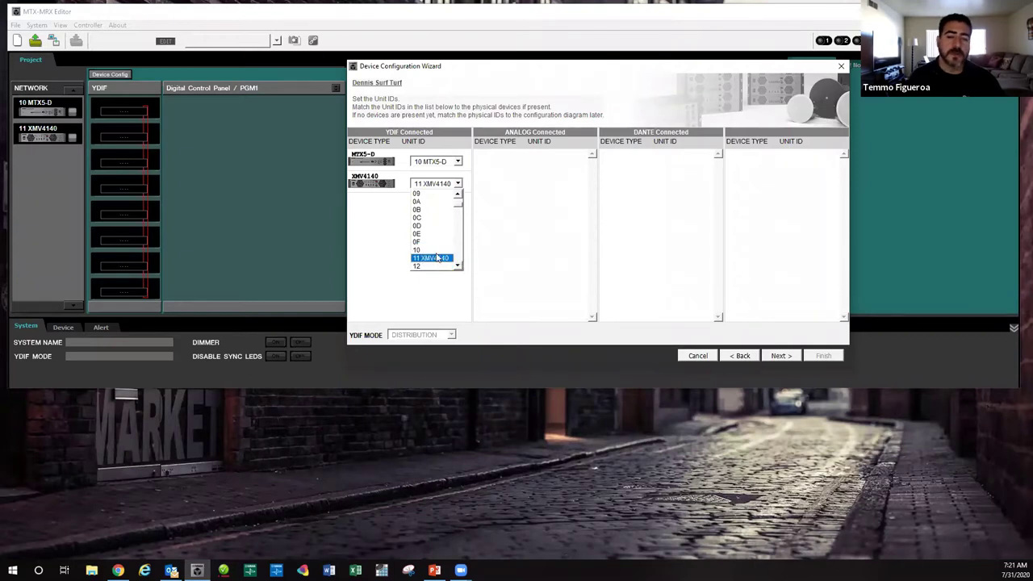
pyautogui.click(437, 258)
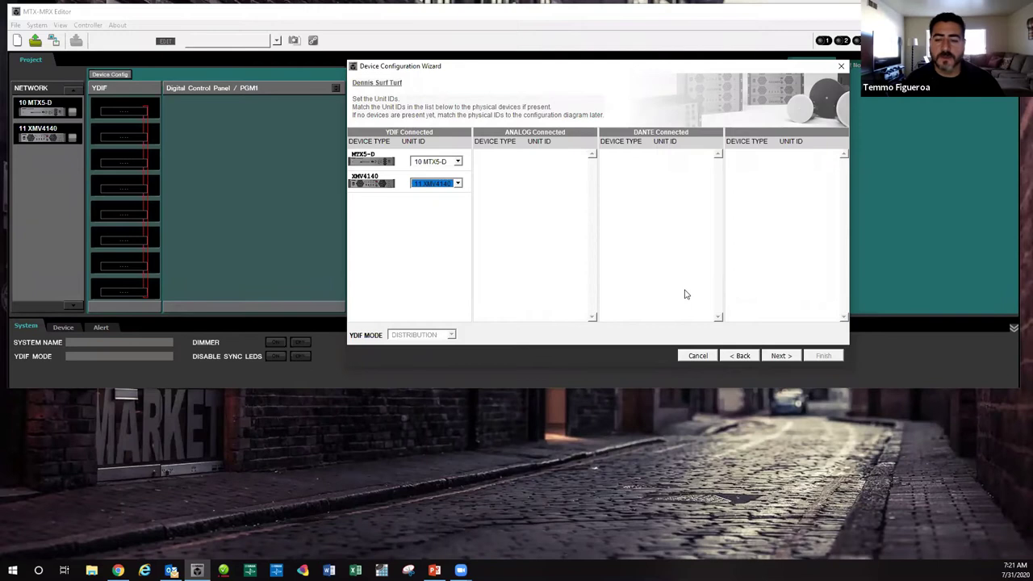
pyautogui.click(779, 356)
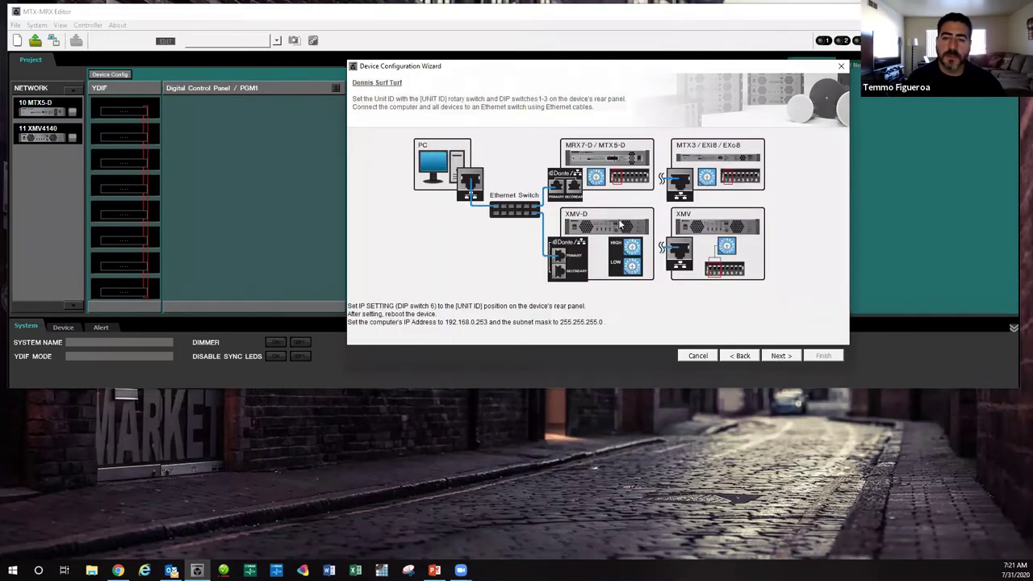
# - Continue from the network connection instructions to the YDIF device order page and reposition the wizard window
pyautogui.moveTo(602, 72); pyautogui.dragTo(556, 122)
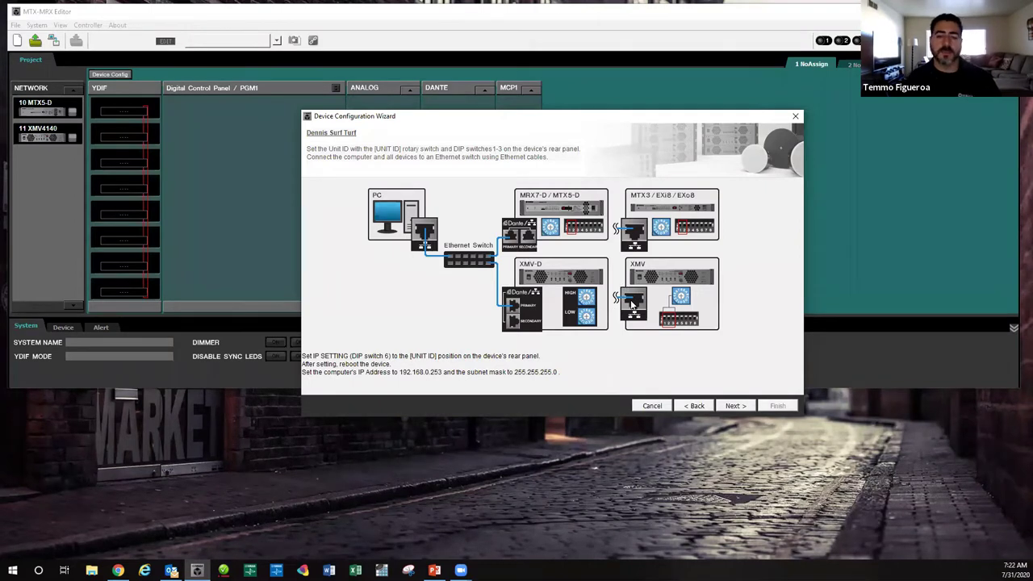
pyautogui.click(735, 406)
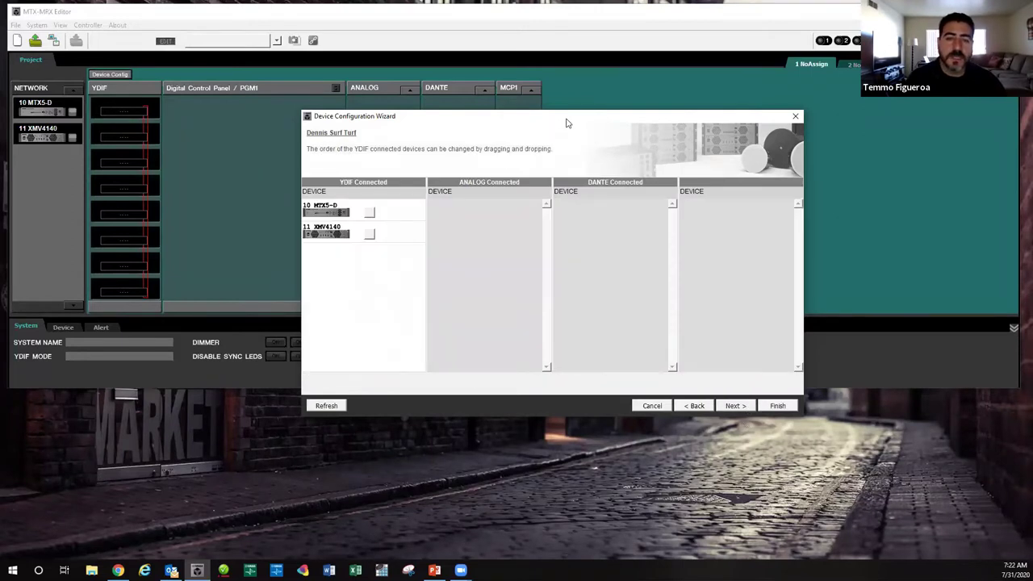
pyautogui.moveTo(567, 117); pyautogui.dragTo(630, 111)
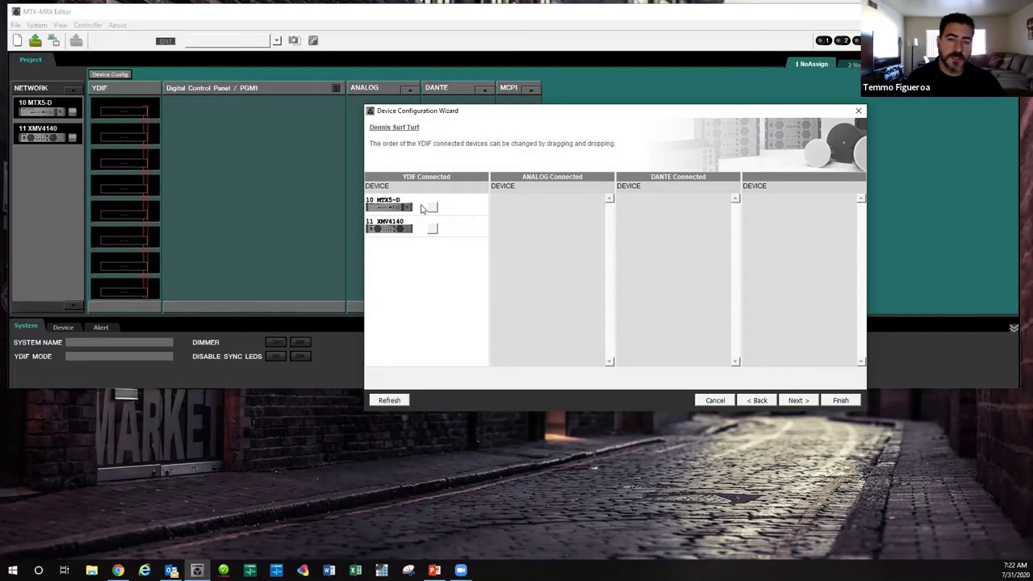
# - Try placing the XMV4140 above the MTX5-D in the YDIF order and put the MTX5-D back first each time
pyautogui.moveTo(398, 212); pyautogui.dragTo(398, 234)
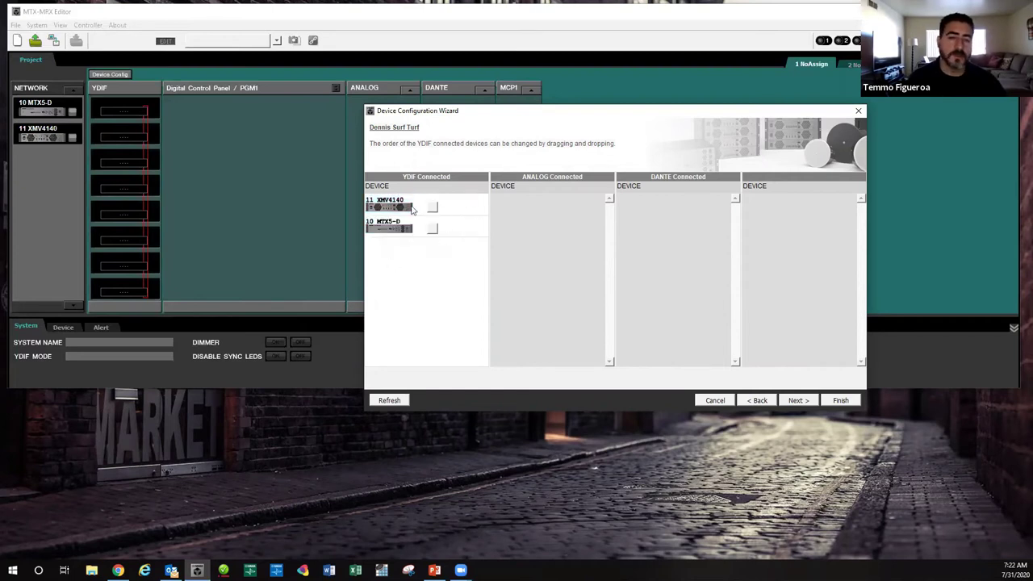
pyautogui.moveTo(393, 229); pyautogui.dragTo(398, 207)
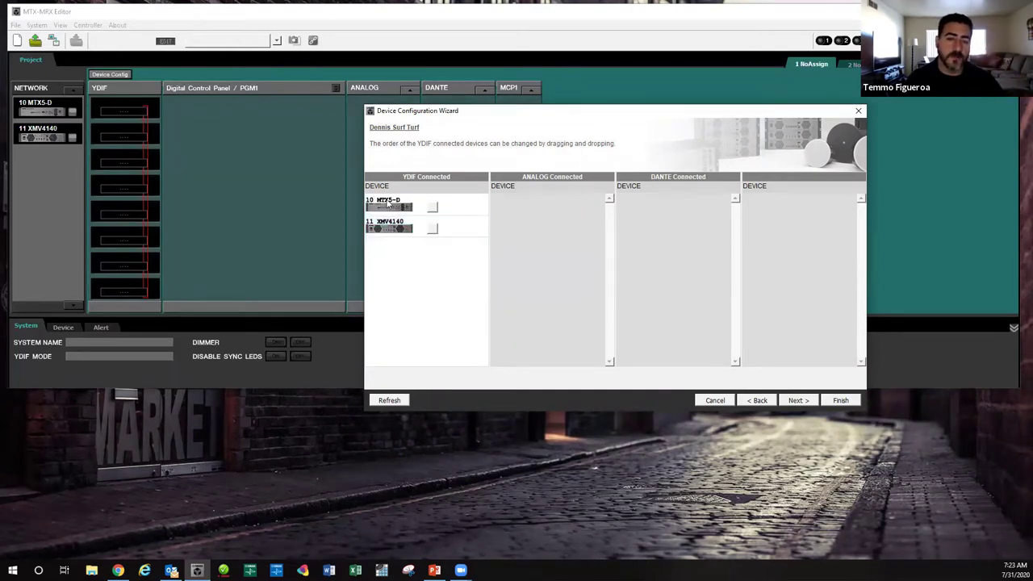
pyautogui.moveTo(404, 232); pyautogui.dragTo(397, 206)
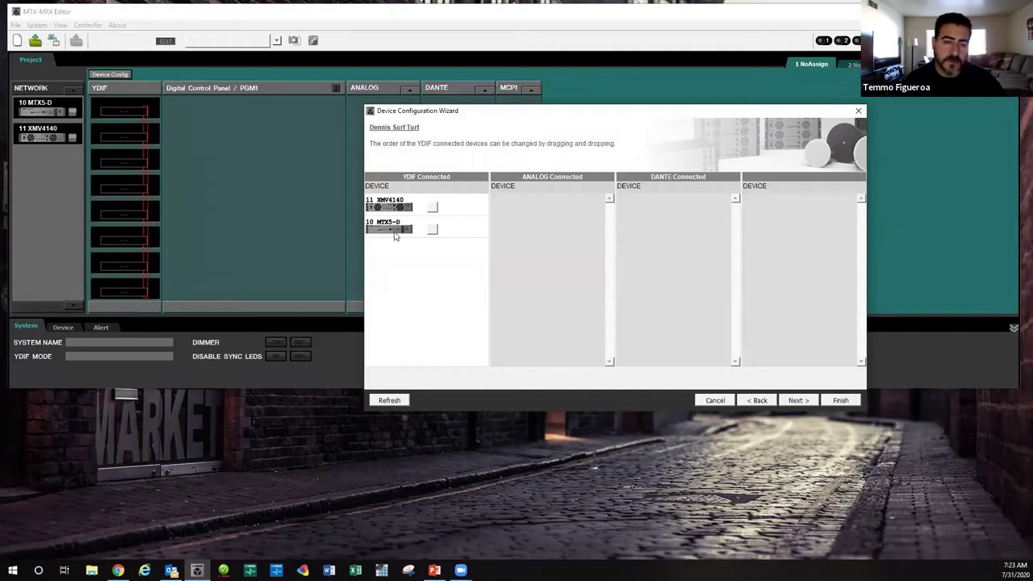
pyautogui.moveTo(396, 233); pyautogui.dragTo(396, 202)
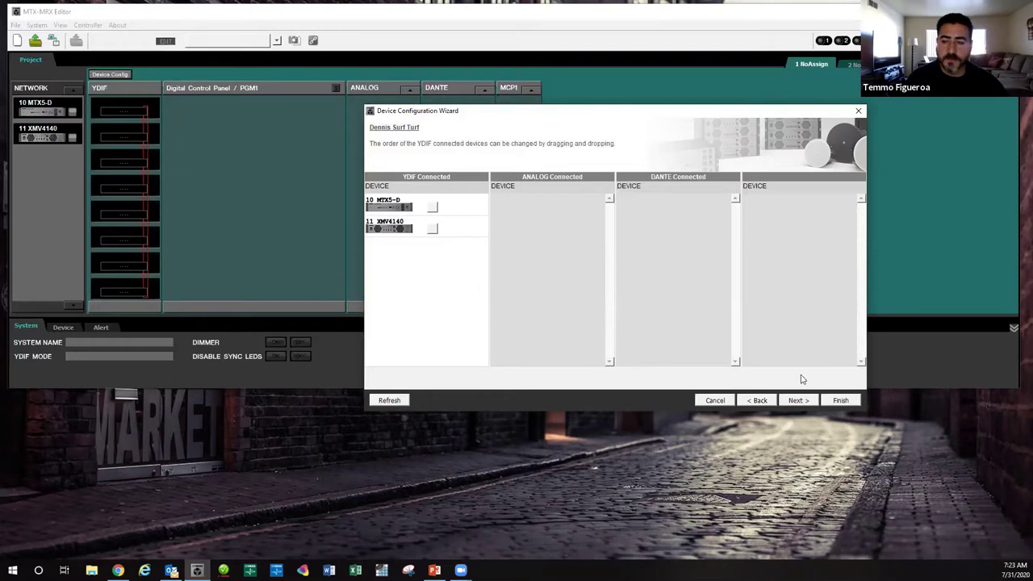
# - Keep the MTX5-D's Mini-YGDAI card type at No Assign and continue to the Digital Control Panel page
pyautogui.click(797, 400)
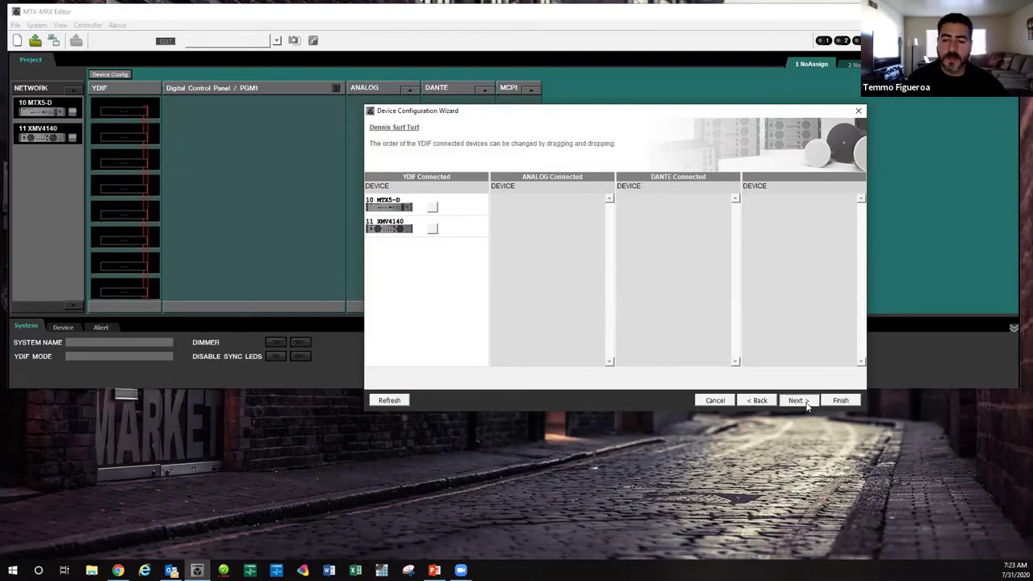
pyautogui.click(477, 205)
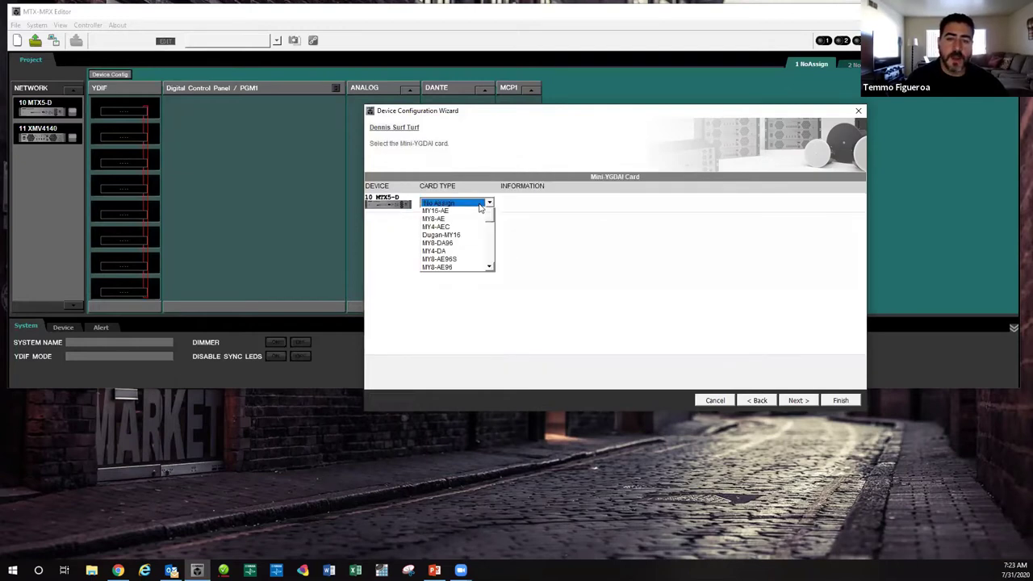
pyautogui.moveTo(491, 228)
pyautogui.mouseDown()
pyautogui.moveTo(494, 278)
pyautogui.moveTo(491, 219)
pyautogui.mouseUp()
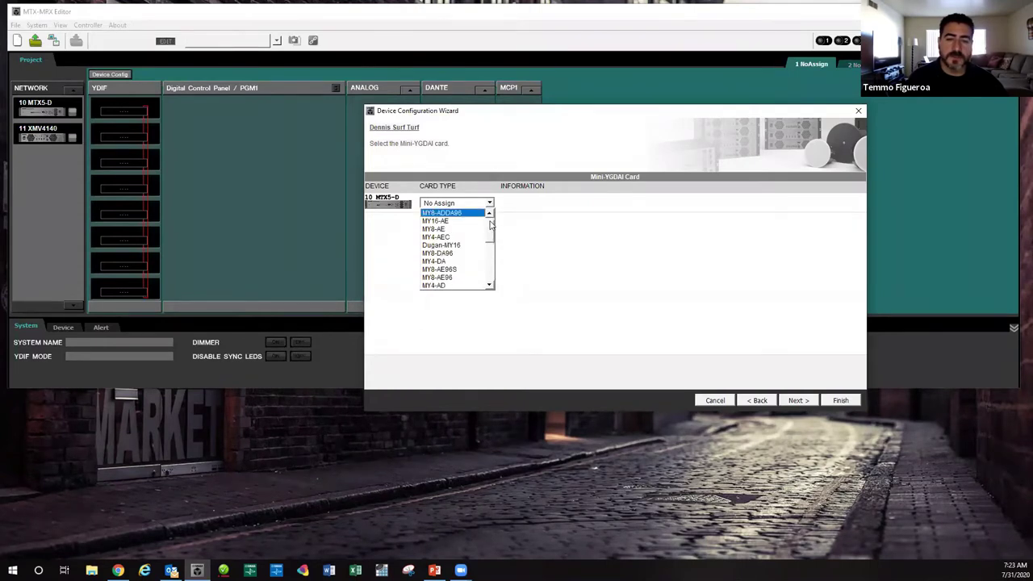
pyautogui.click(546, 261)
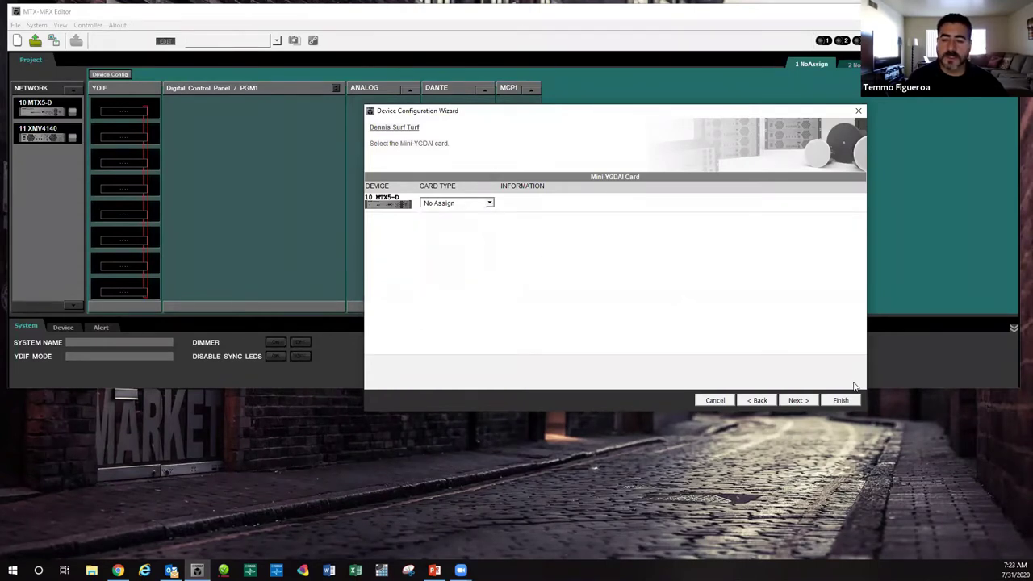
pyautogui.click(790, 403)
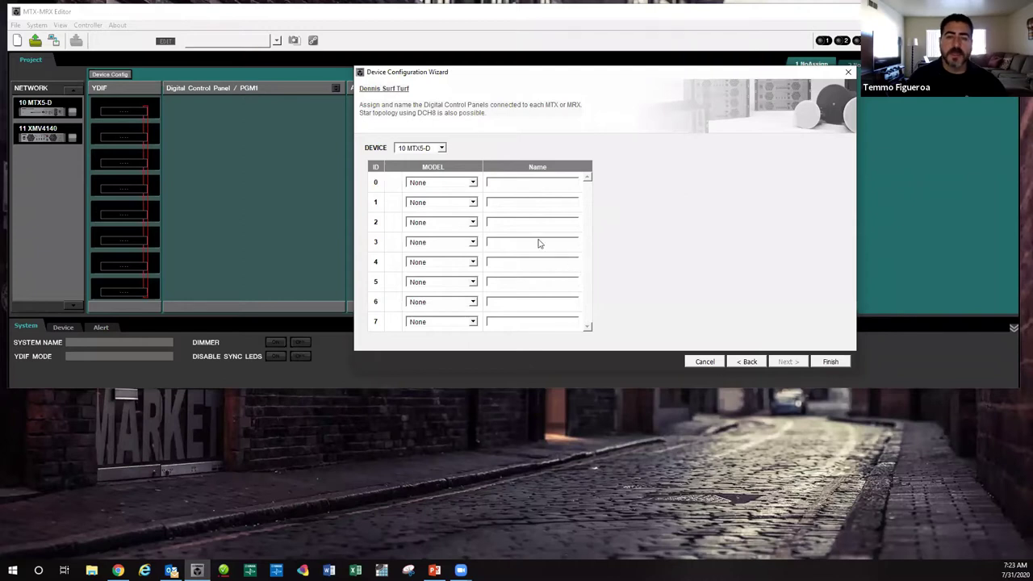
# - Assign a DCP1V4S-US/EU control panel to ID 0 of the MTX5-D and name it "Patio"
pyautogui.click(436, 182)
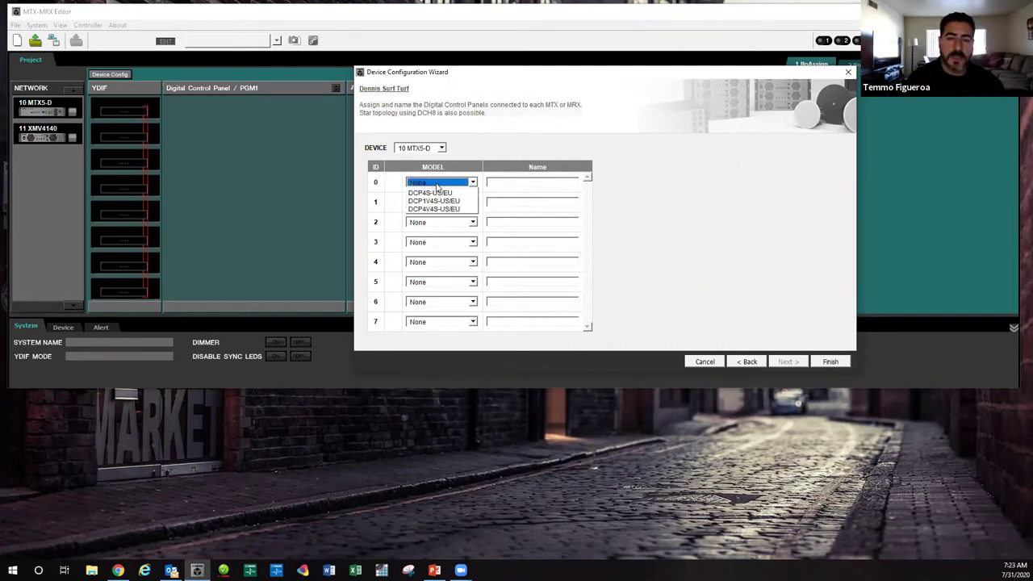
pyautogui.click(436, 208)
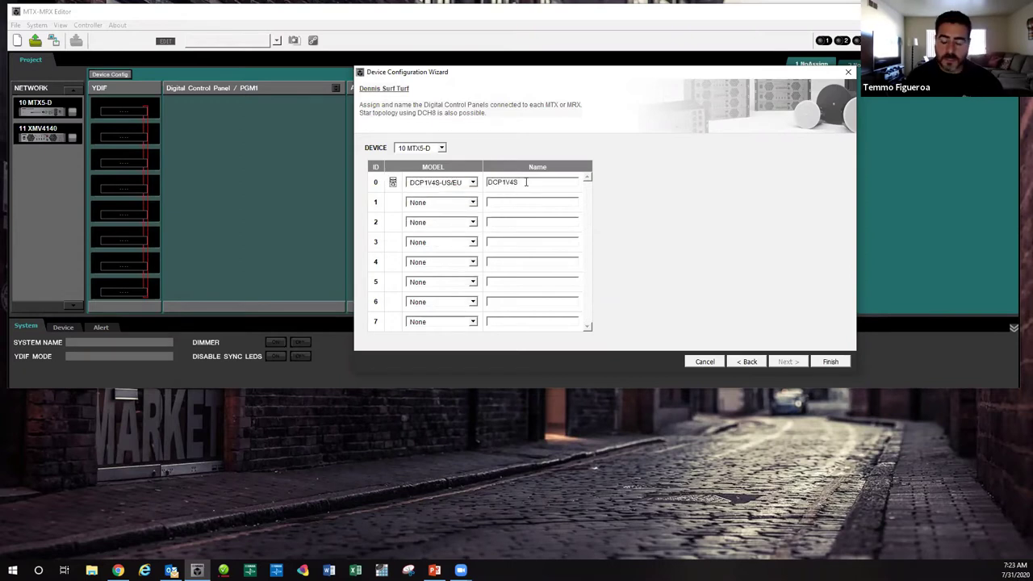
pyautogui.press('BackSpace')
pyautogui.press('BackSpace')
pyautogui.press('BackSpace')
pyautogui.press('BackSpace')
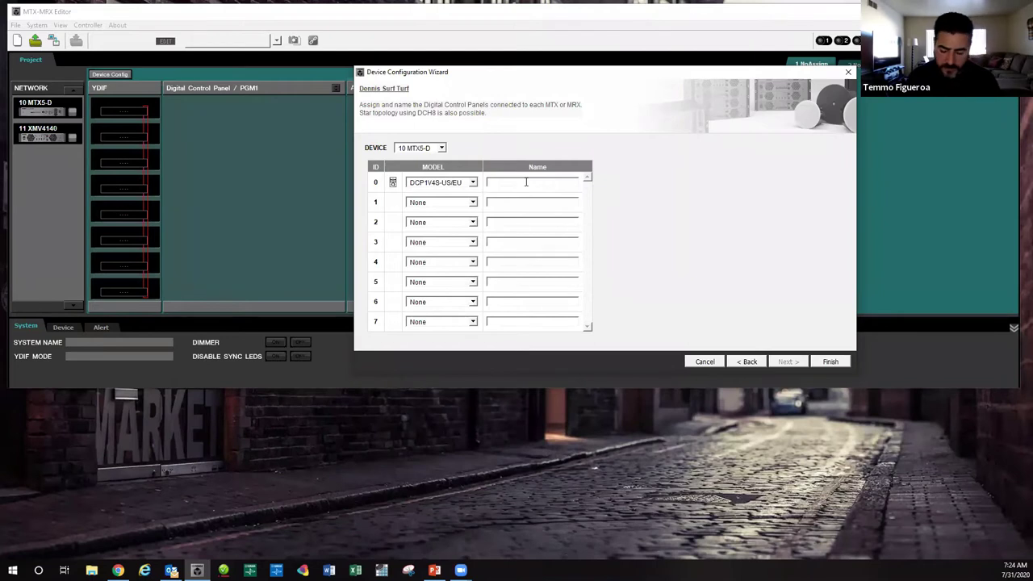
pyautogui.write('atio')
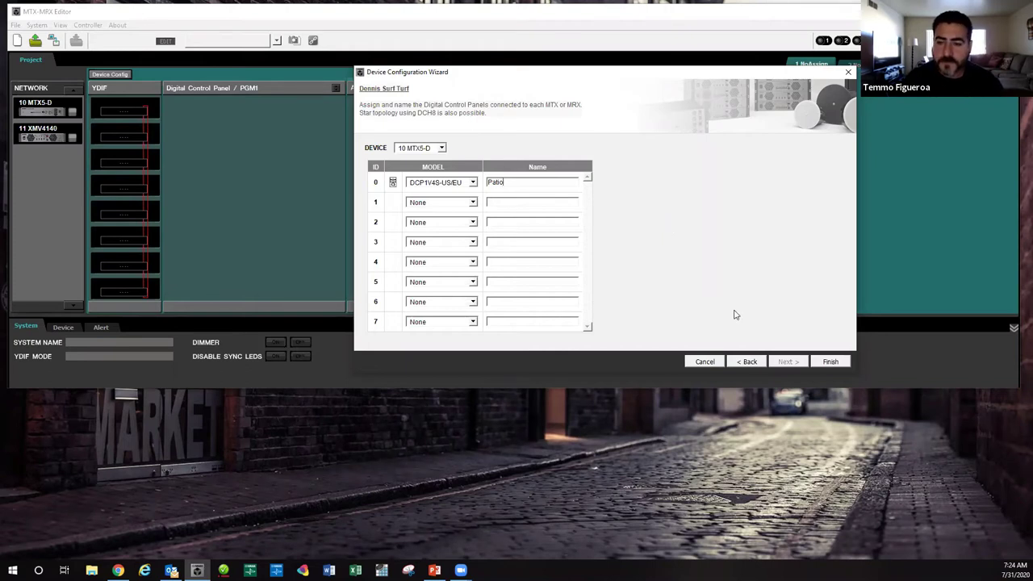
# - Finish the configuration wizard, display the configuration diagram to review the device wiring, and close it
pyautogui.click(832, 362)
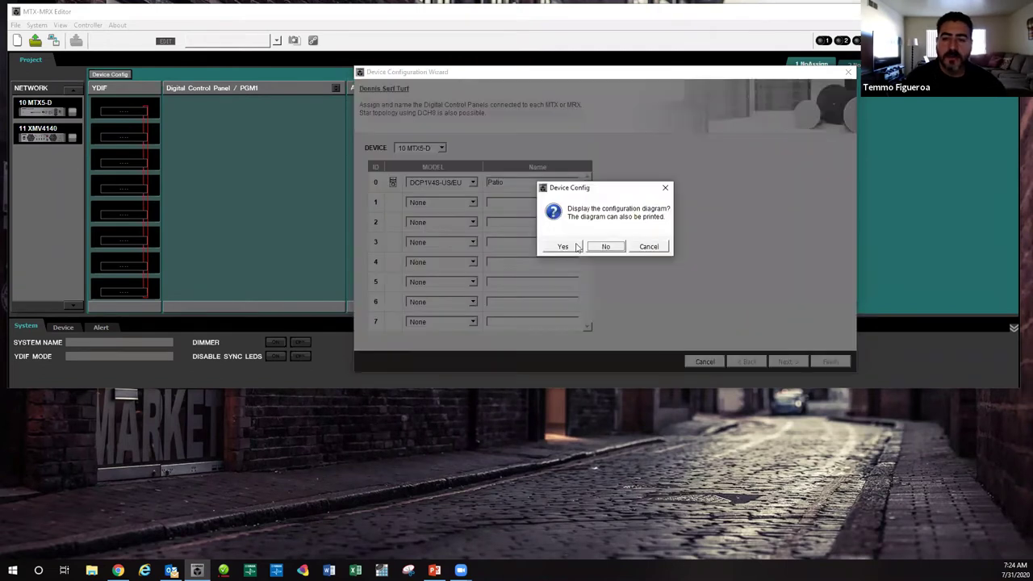
pyautogui.moveTo(628, 194); pyautogui.dragTo(750, 186)
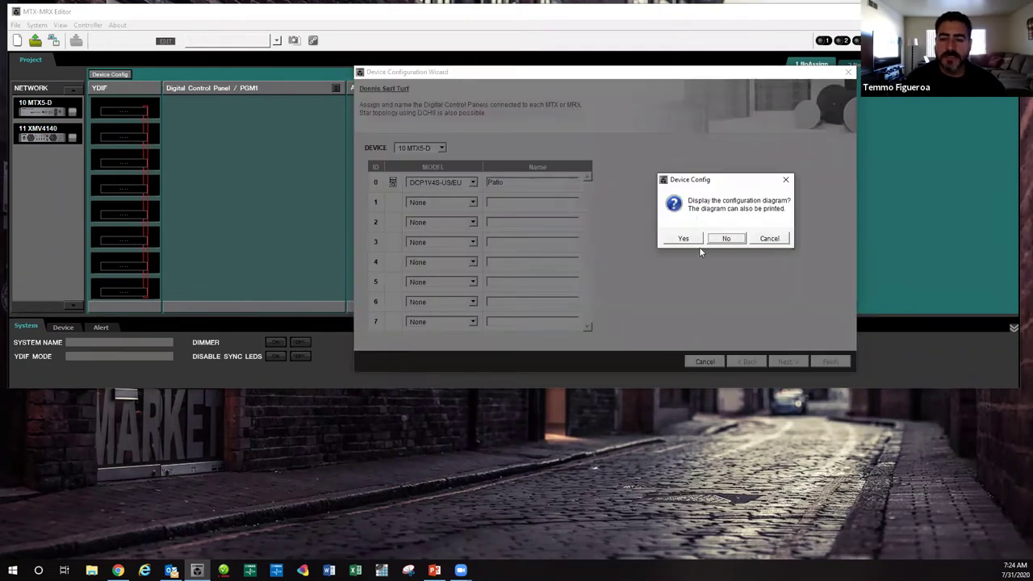
pyautogui.click(683, 239)
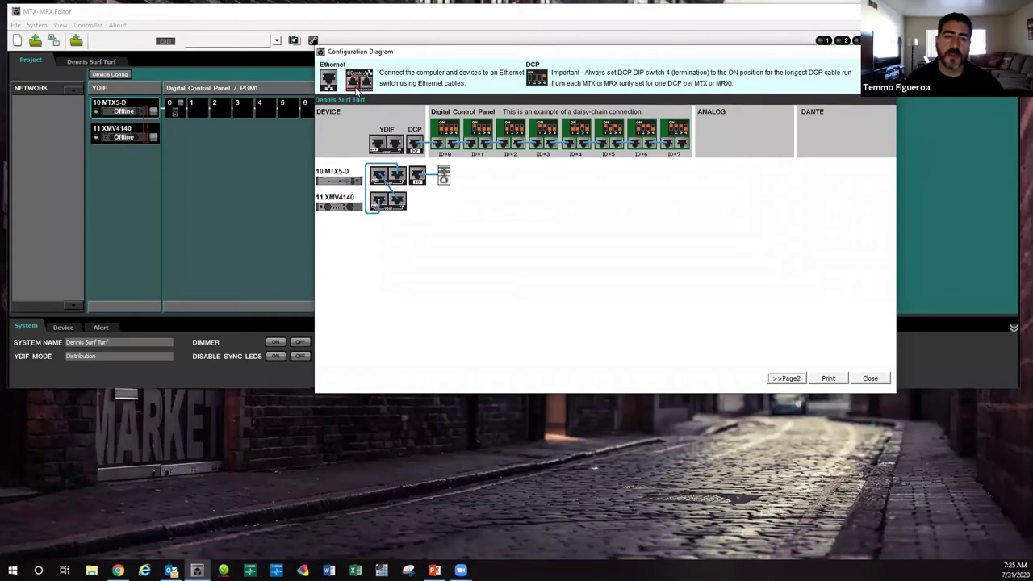
pyautogui.click(868, 378)
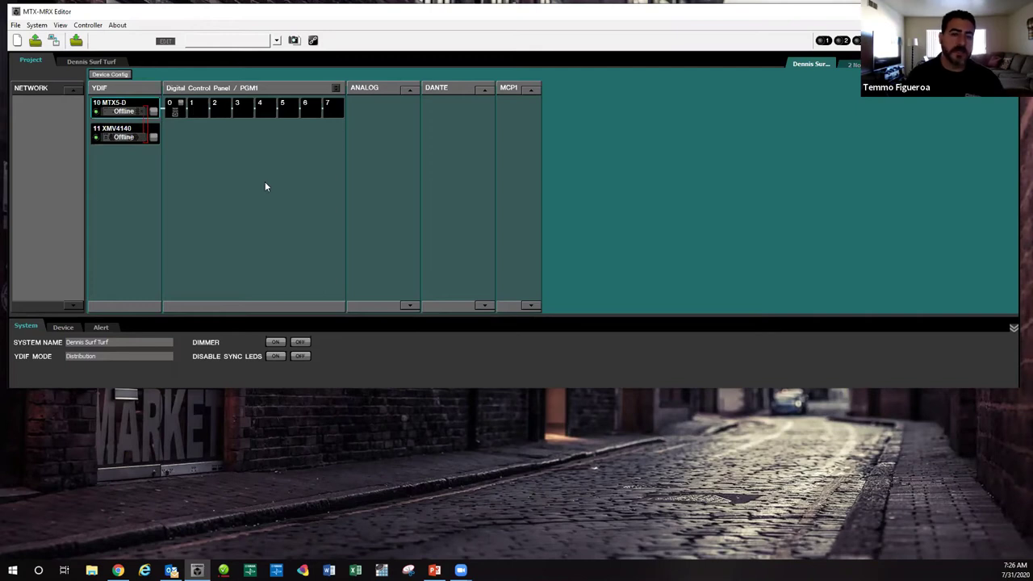
# - Open the Dennis Surf Turf system's MTX5-D main mixer screen
pyautogui.click(101, 63)
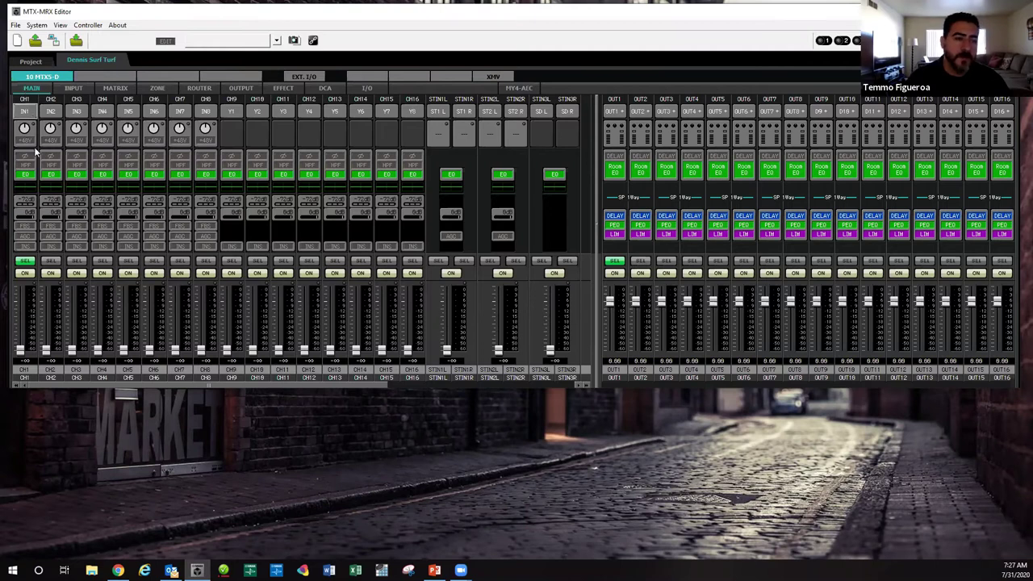
# - Examine the input patch options for CH1, browse the patches of the following channels, and come back to CH1
pyautogui.click(24, 115)
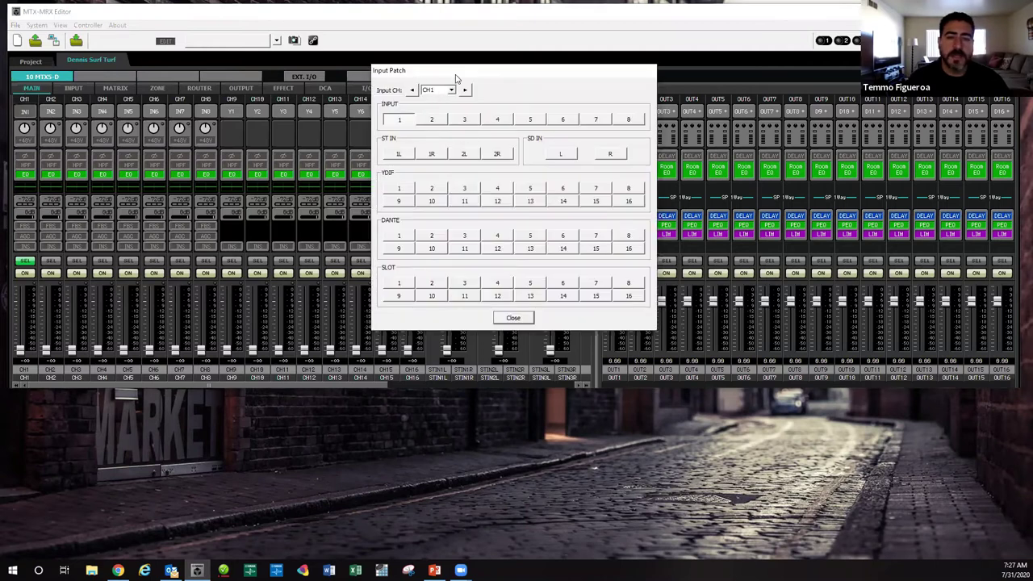
pyautogui.moveTo(464, 76); pyautogui.dragTo(450, 113)
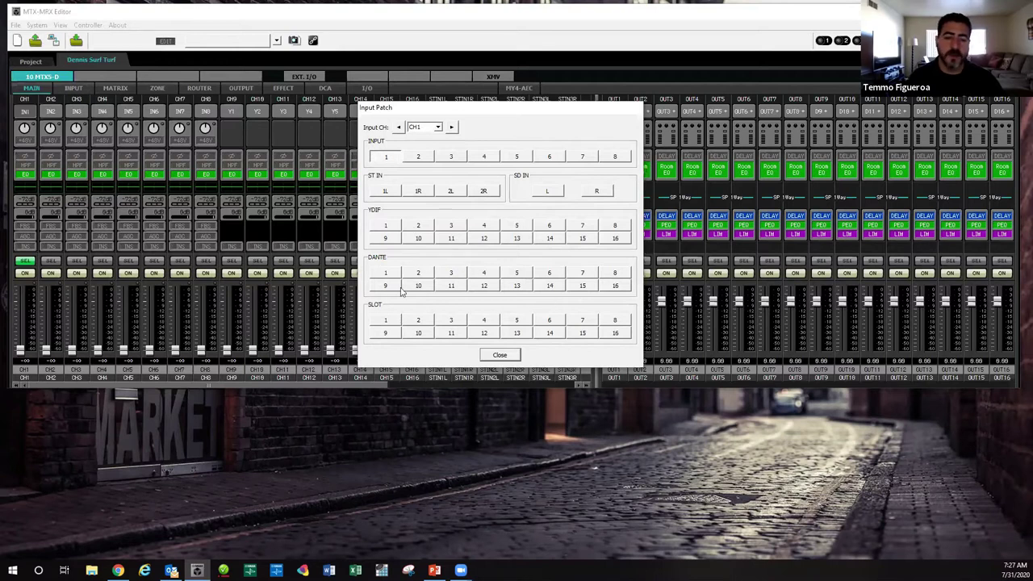
pyautogui.click(500, 356)
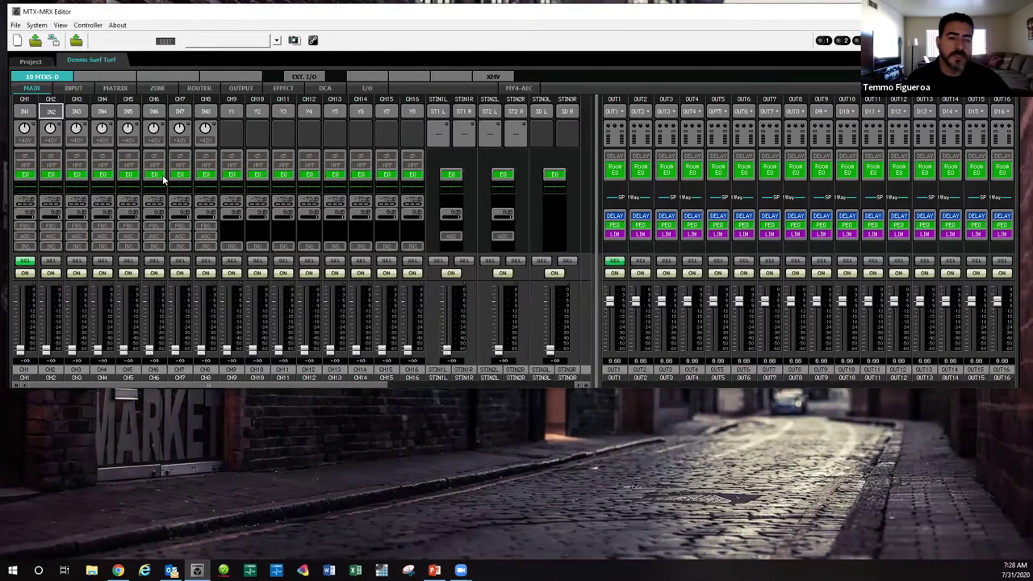
pyautogui.click(159, 105)
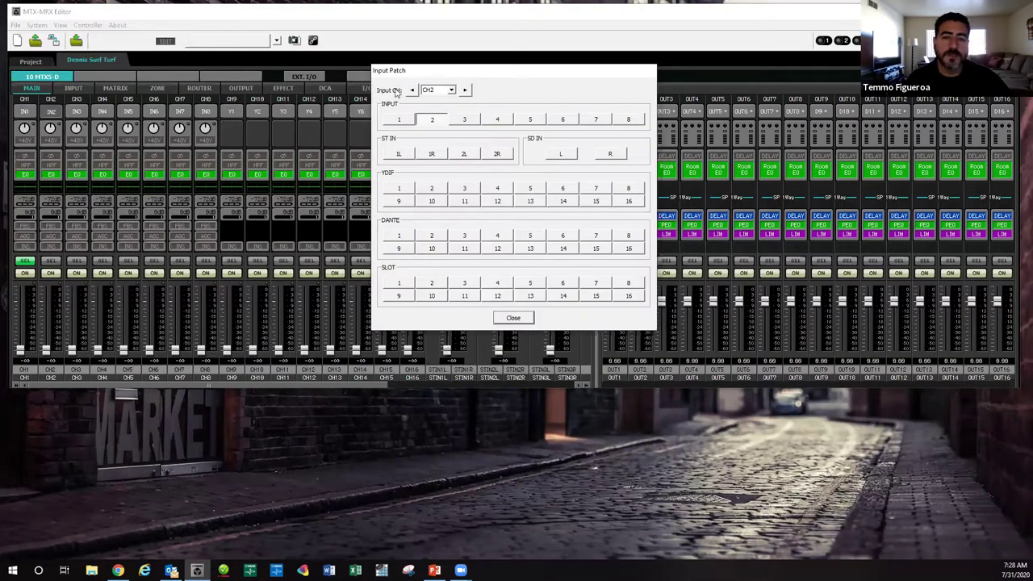
pyautogui.click(464, 90)
pyautogui.click(464, 90)
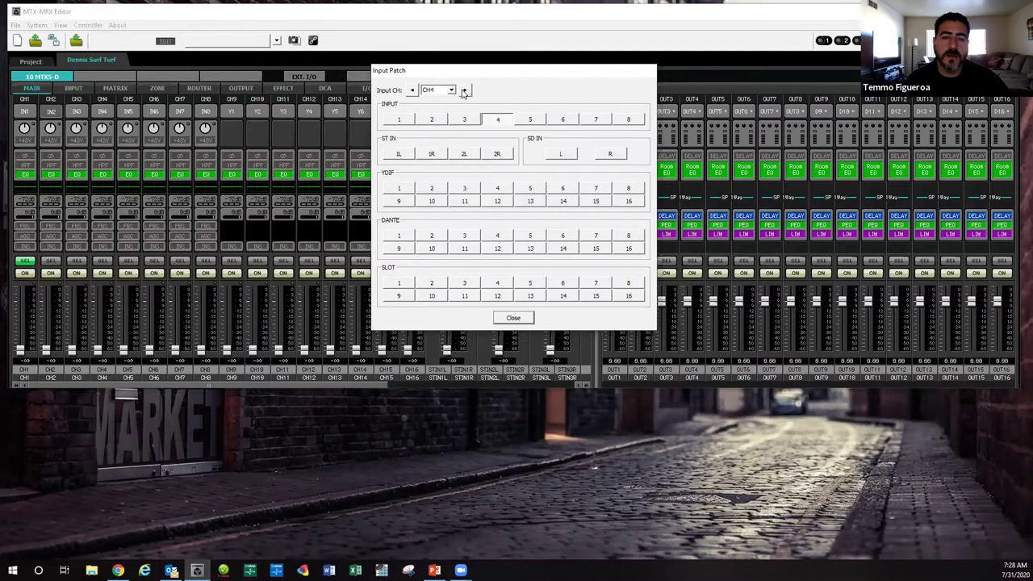
pyautogui.click(452, 91)
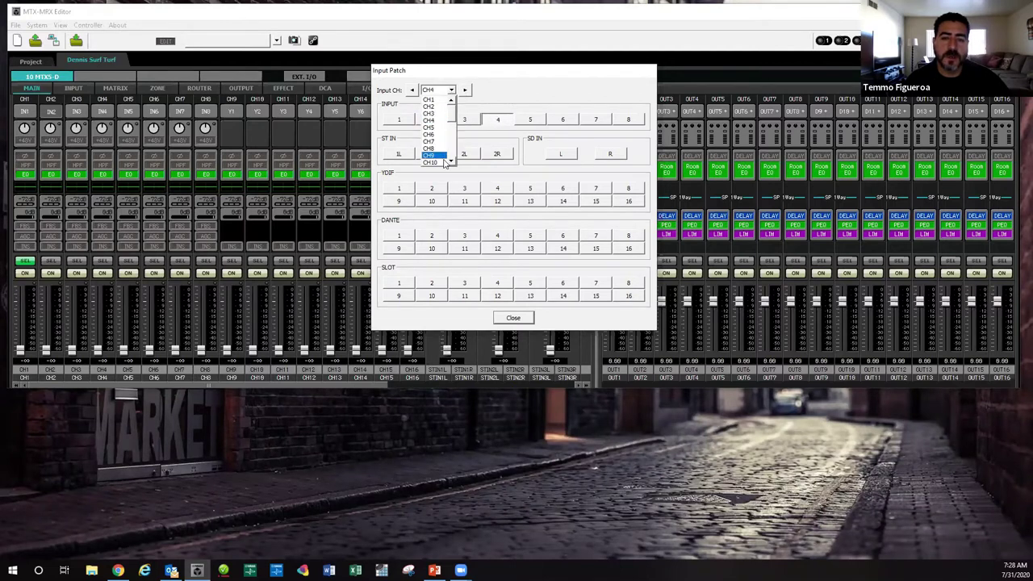
pyautogui.click(432, 99)
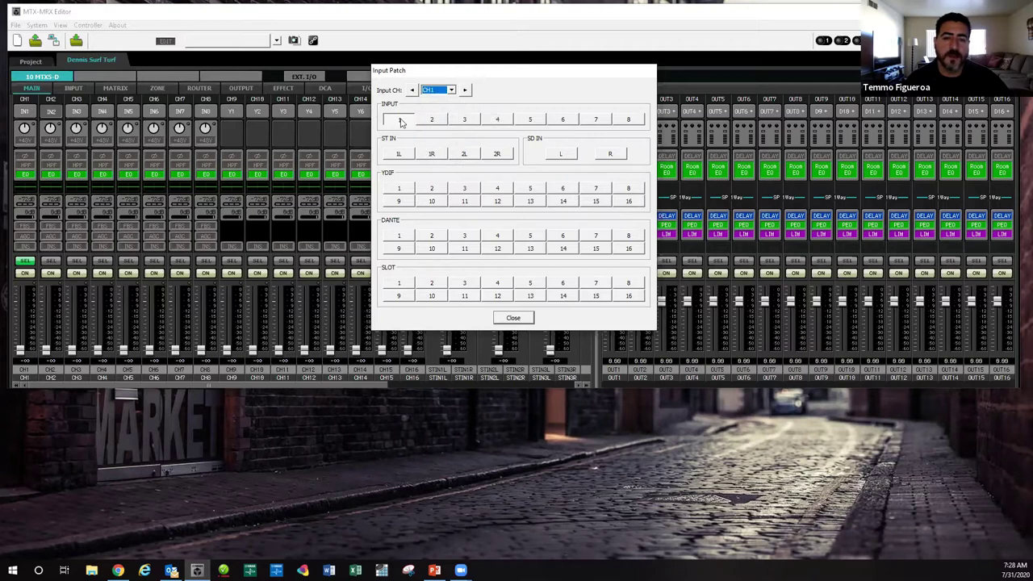
# - Unassign analog input 1 from CH1 in the input patch, assign it again, and close the patch window
pyautogui.click(401, 121)
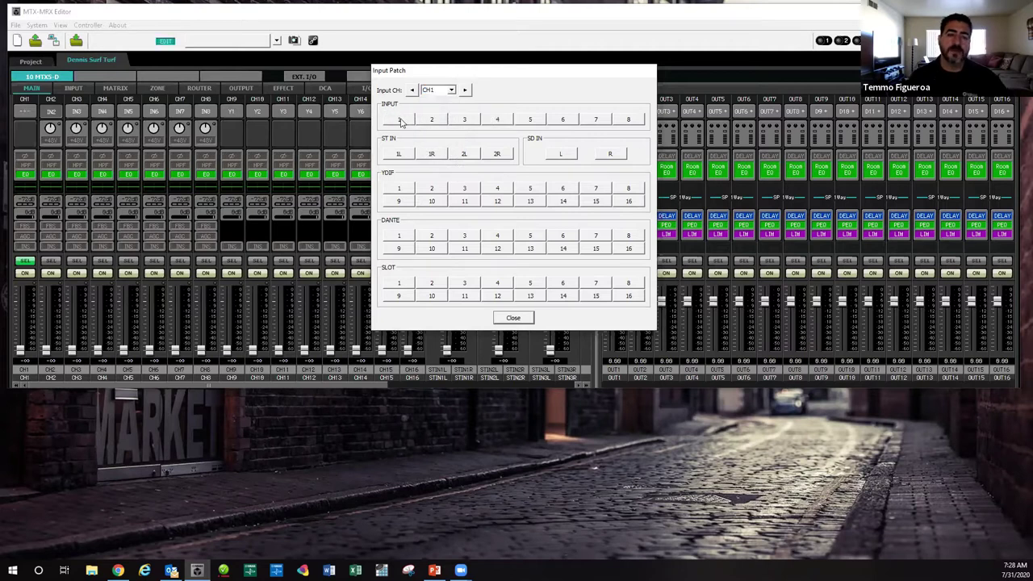
pyautogui.moveTo(477, 77); pyautogui.dragTo(267, 86)
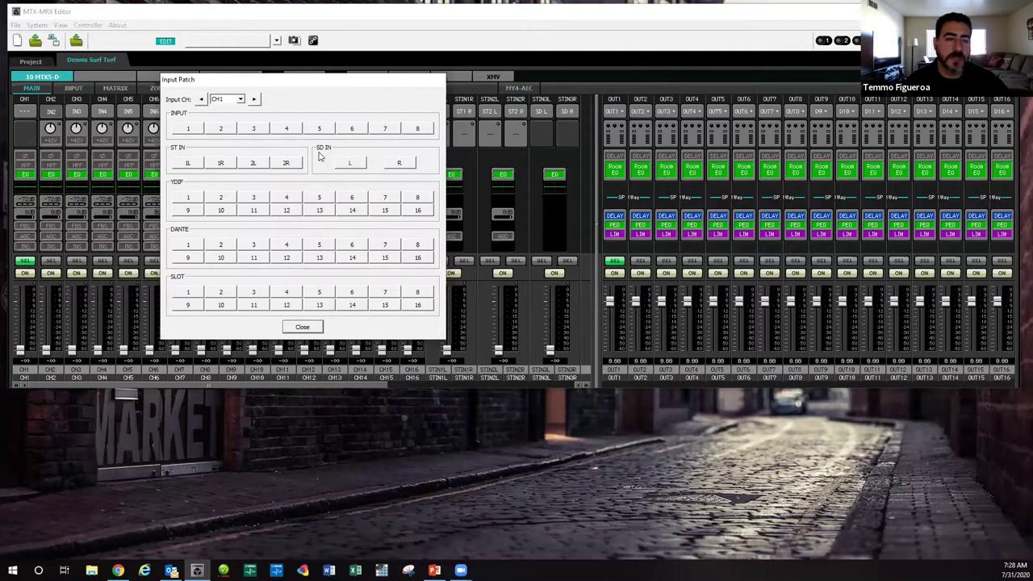
pyautogui.click(189, 130)
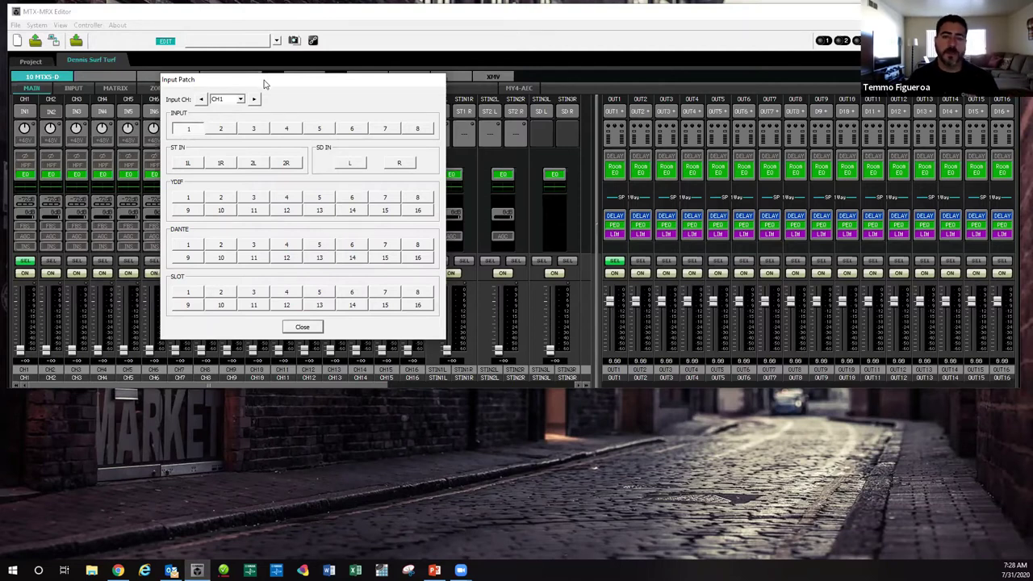
pyautogui.click(37, 139)
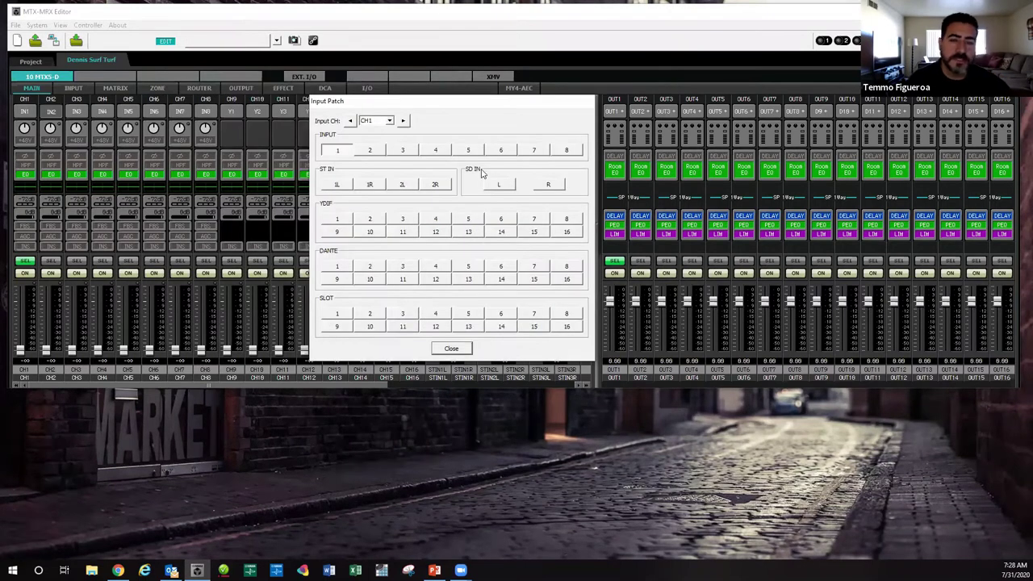
pyautogui.click(452, 348)
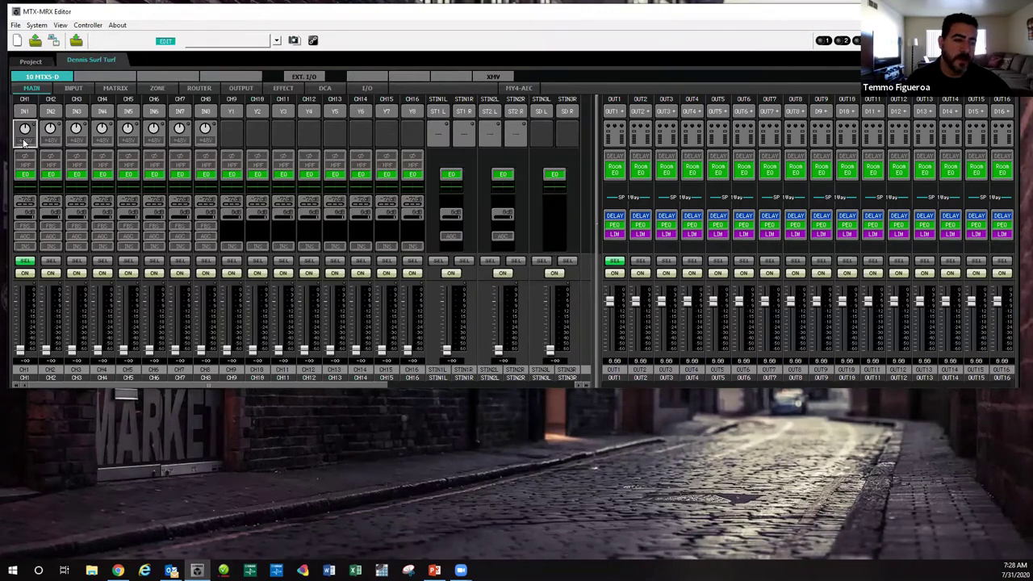
# - Open the input gain settings, switch CH1's +48V phantom power on and back off, and close them
pyautogui.click(46, 131)
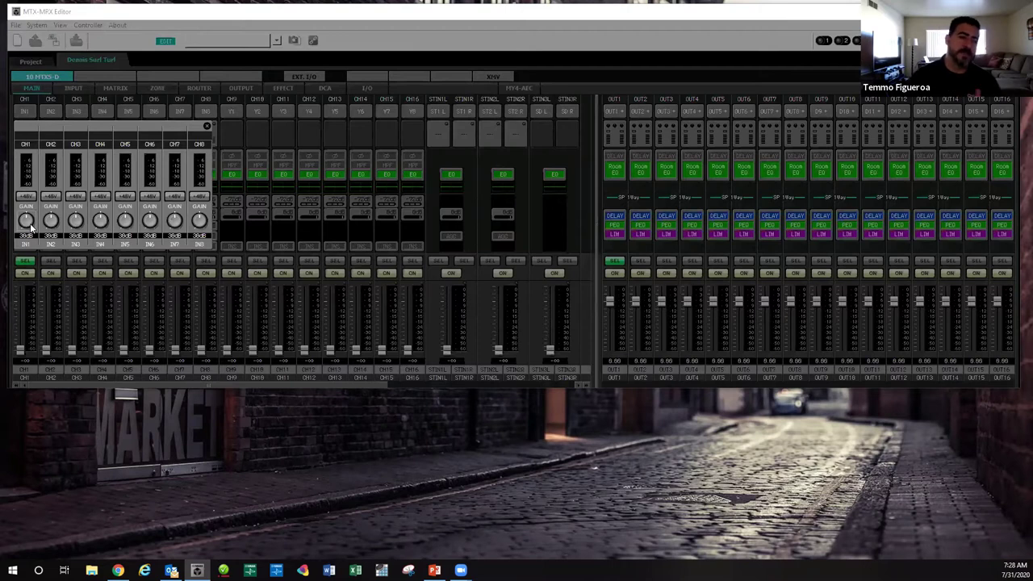
pyautogui.click(32, 198)
pyautogui.click(33, 197)
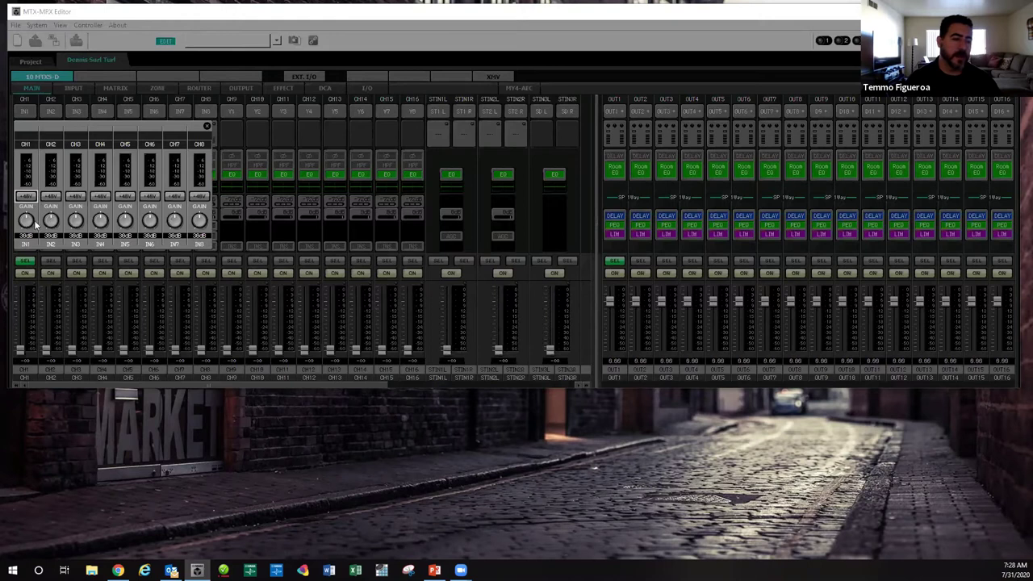
pyautogui.click(206, 126)
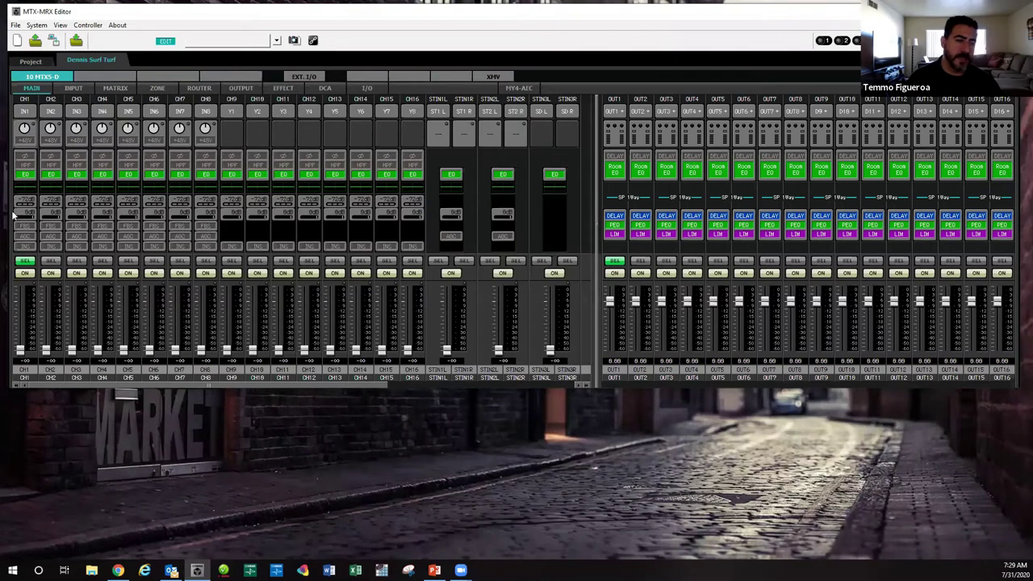
# - Look through CH1's Gain/HPF/EQ, Gate/Comp, FBS/AGC and Dugan Automixer settings and return to the main mixer screen
pyautogui.click(26, 170)
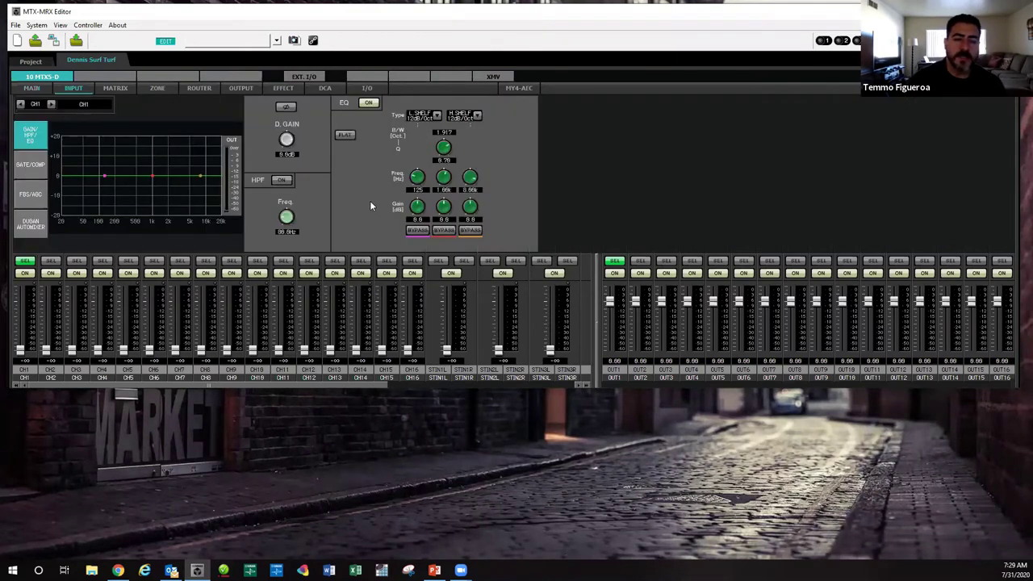
pyautogui.click(38, 165)
pyautogui.click(30, 195)
pyautogui.click(31, 223)
pyautogui.click(41, 140)
pyautogui.click(27, 91)
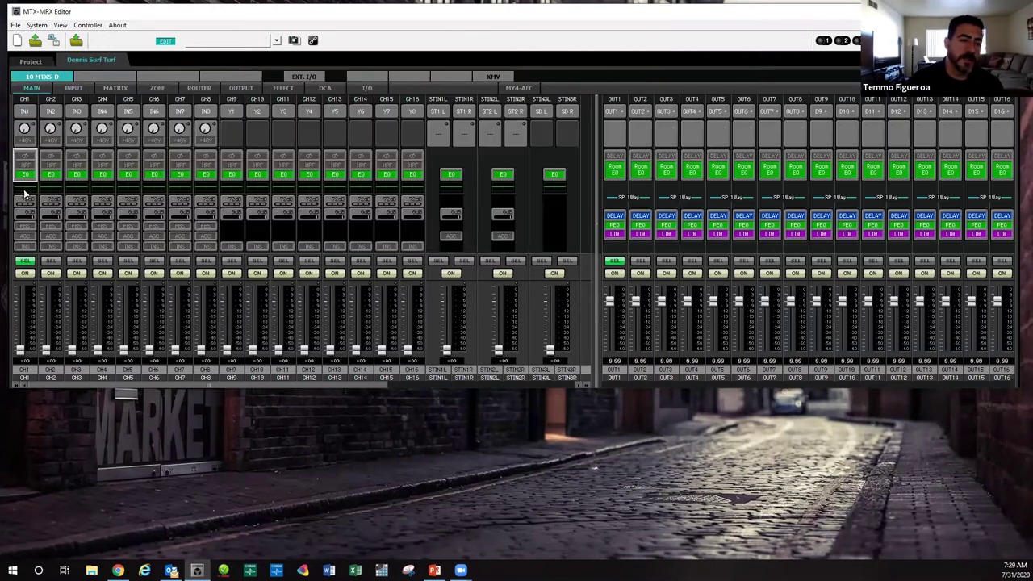
# - View CH1's FBS/AGC and Gate/Comp settings directly from its channel strip, returning to the main screen each time
pyautogui.click(29, 230)
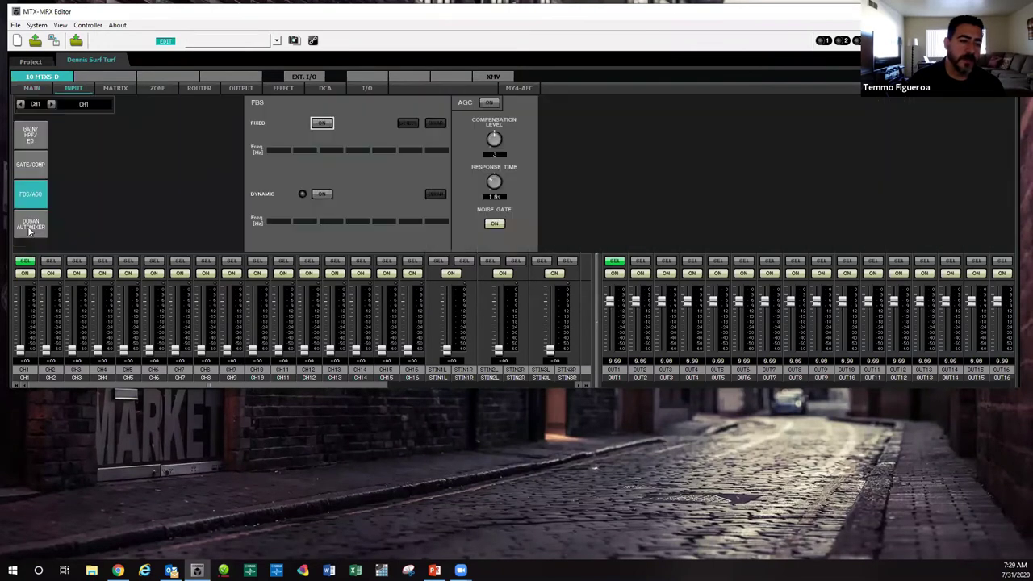
pyautogui.click(32, 92)
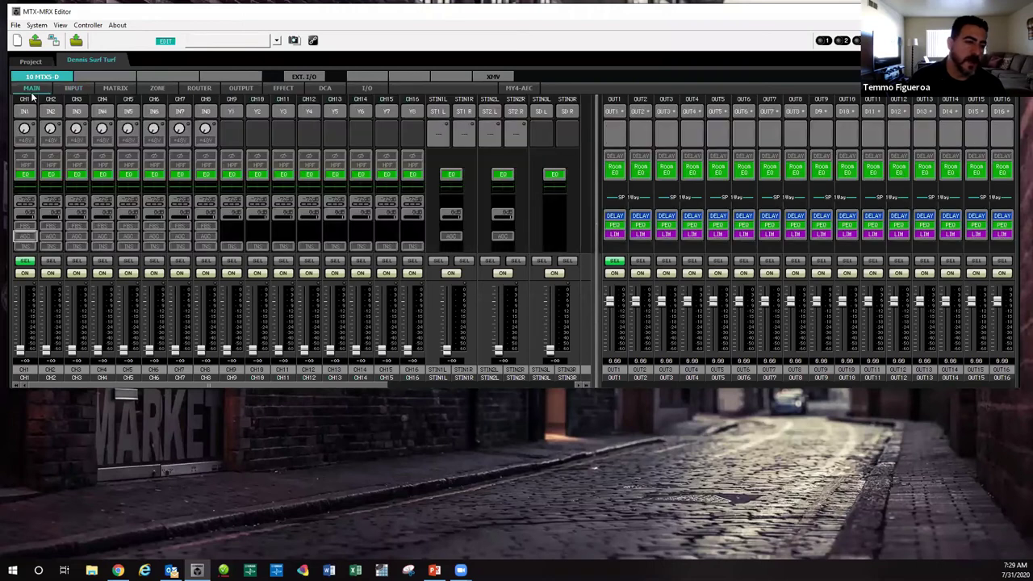
pyautogui.click(26, 224)
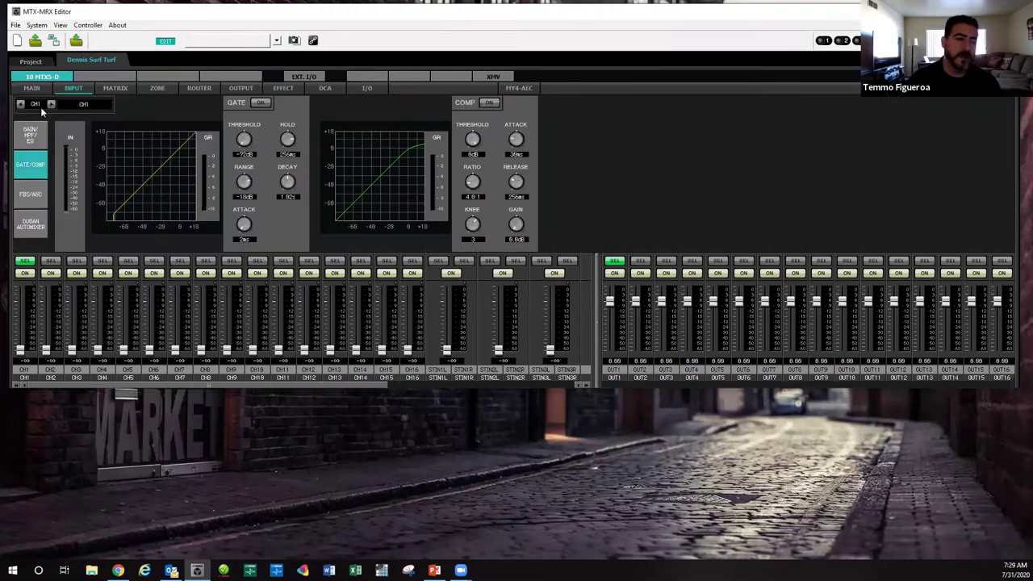
pyautogui.click(31, 89)
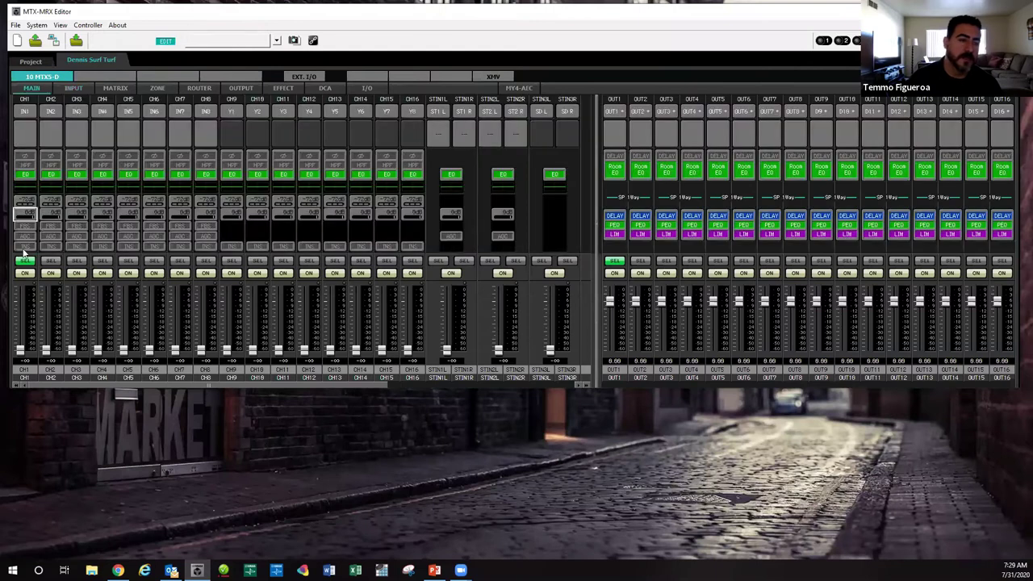
# - Turn on CH1's high-pass filter and set its frequency to 90.0 Hz
pyautogui.click(24, 167)
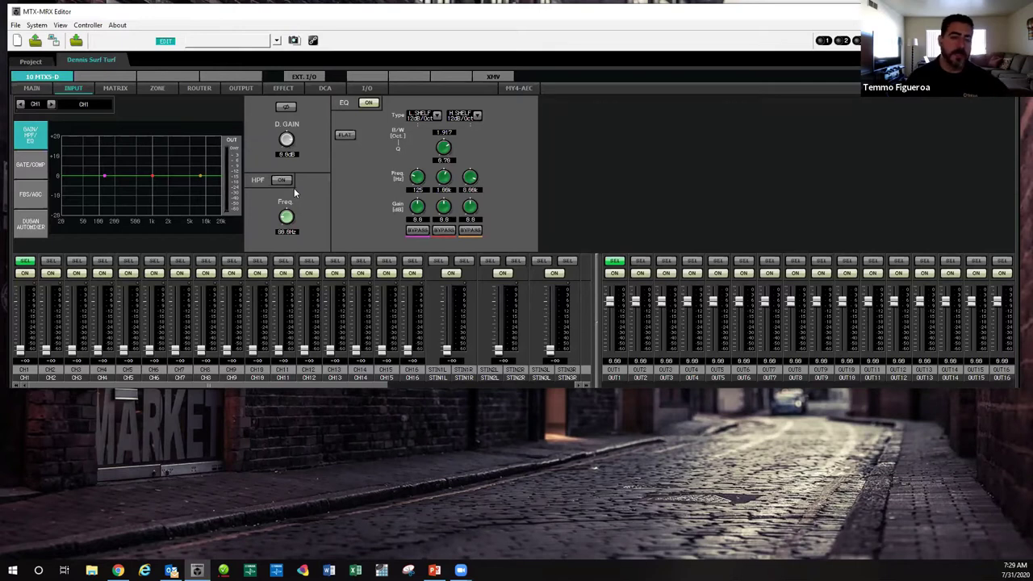
pyautogui.click(280, 180)
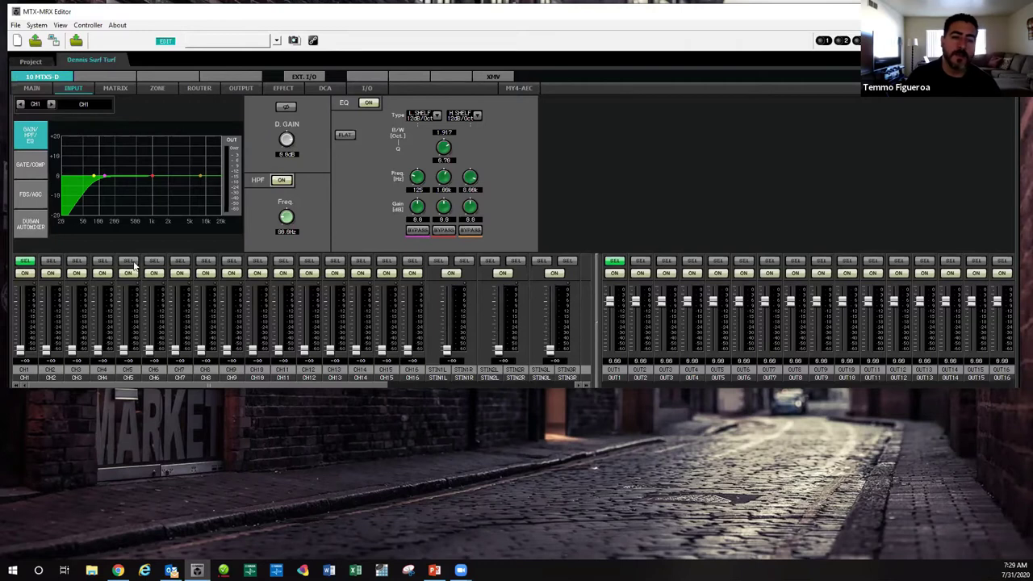
pyautogui.click(280, 180)
pyautogui.click(280, 180)
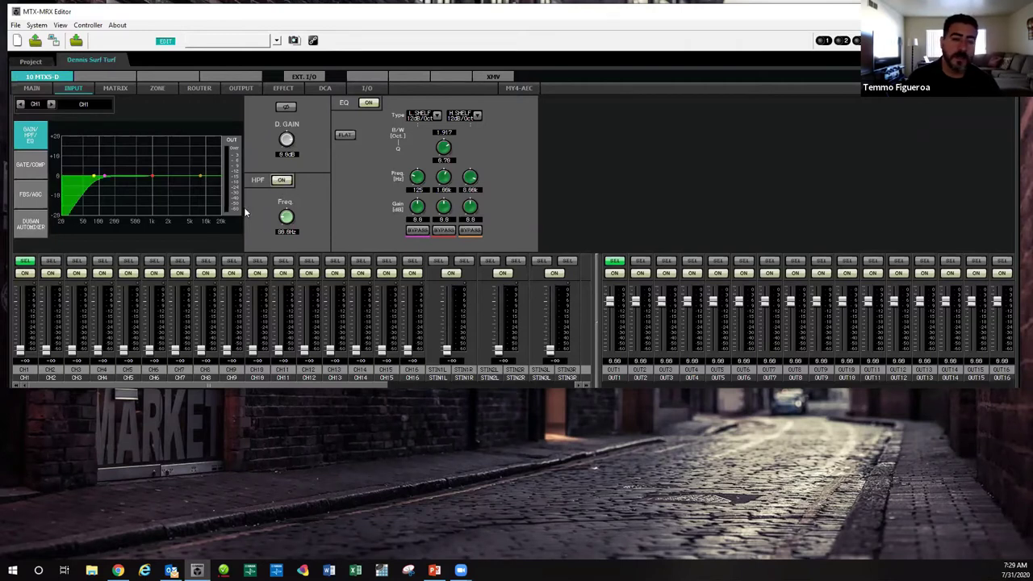
pyautogui.scroll(5, 286, 218)
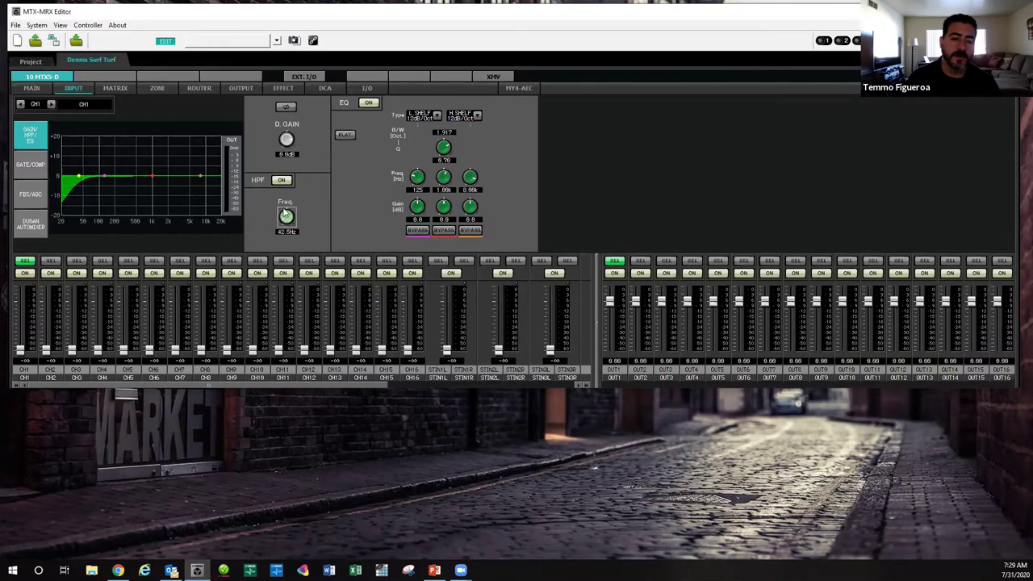
pyautogui.scroll(2, 287, 217)
pyautogui.scroll(-7, 287, 217)
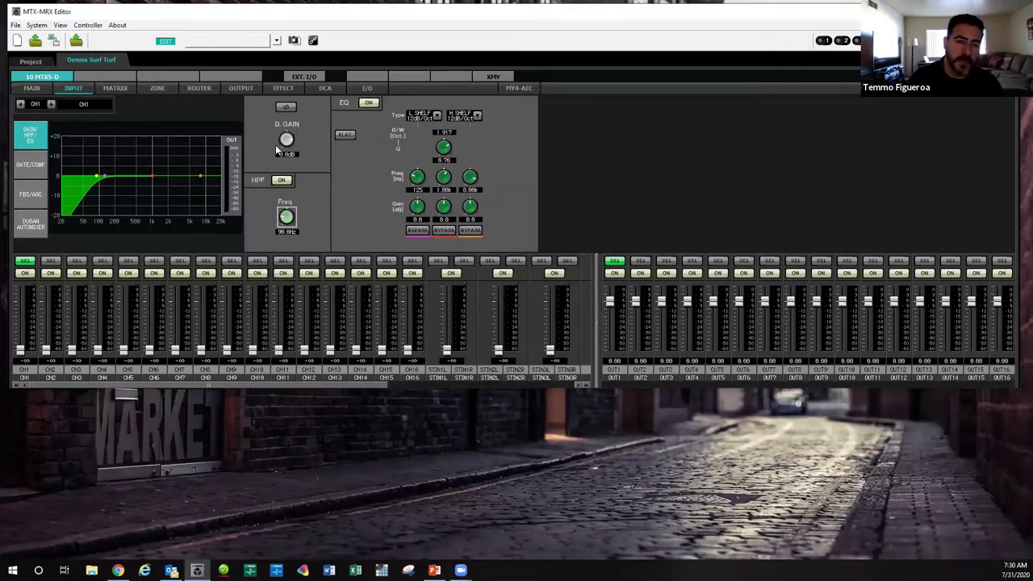
# - Toggle CH1's phase inversion on and off, leaving the phase normal
pyautogui.click(291, 109)
pyautogui.click(288, 108)
pyautogui.click(288, 108)
pyautogui.click(288, 108)
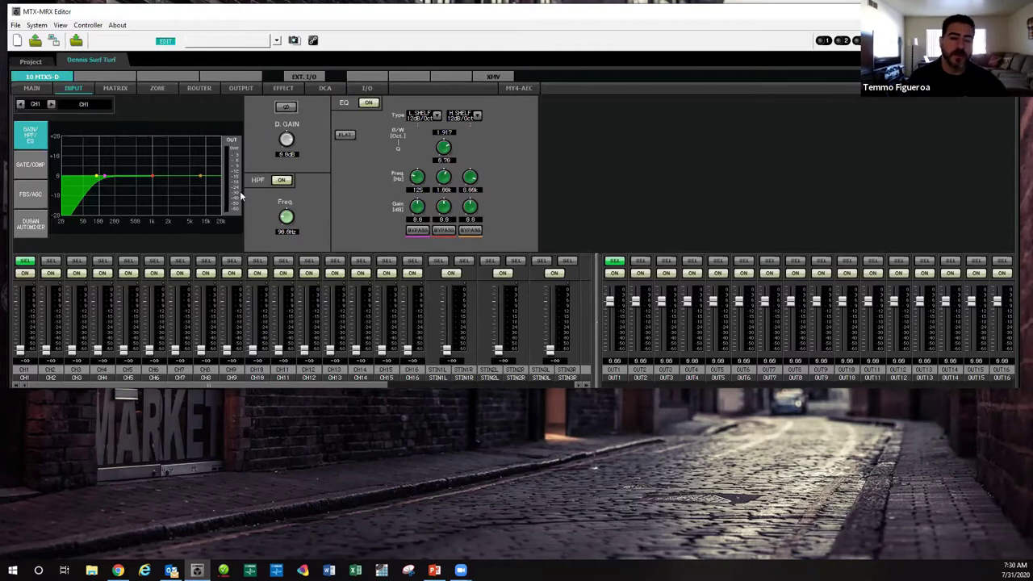
# - Narrow CH1's mid EQ band to a Q of 63.0, trying an 18 dB cut and bringing the gain back to about -0.2 dB
pyautogui.moveTo(200, 176); pyautogui.dragTo(148, 226)
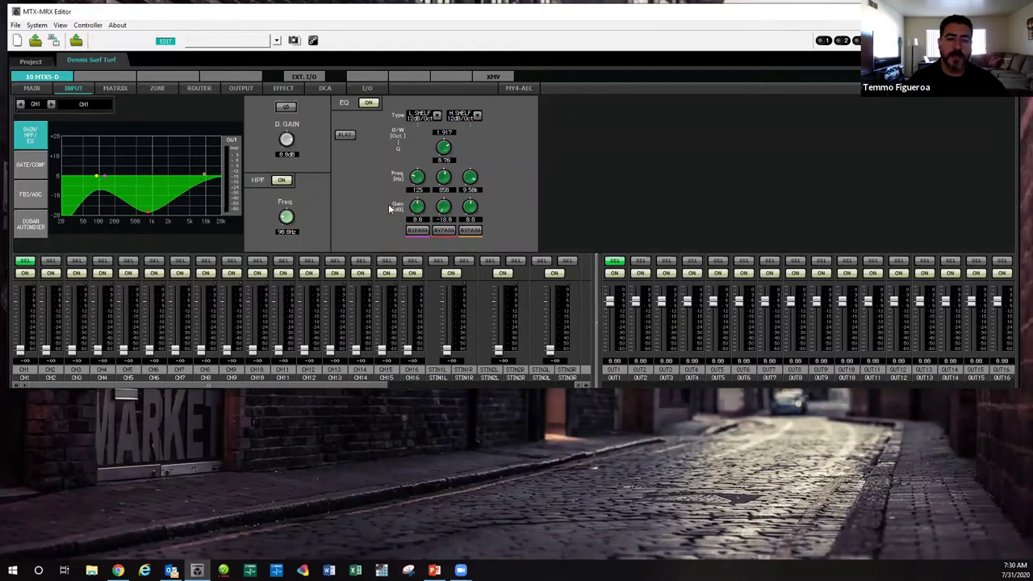
pyautogui.moveTo(444, 147); pyautogui.dragTo(435, 277)
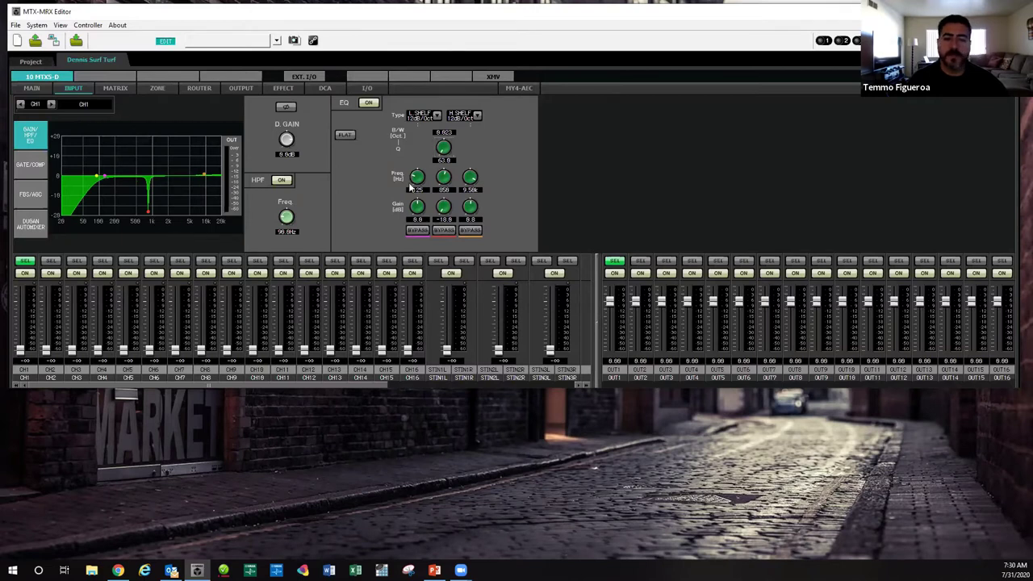
pyautogui.moveTo(149, 212); pyautogui.dragTo(144, 176)
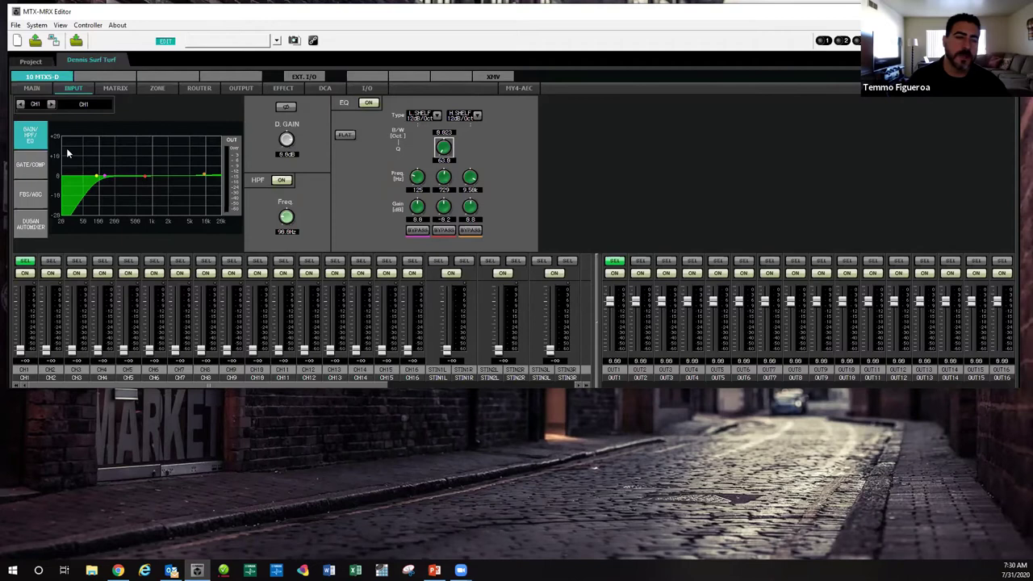
# - Switch on the gate and compressor for CH1, check them on the main screen, and reopen the Gate/Comp settings
pyautogui.click(31, 165)
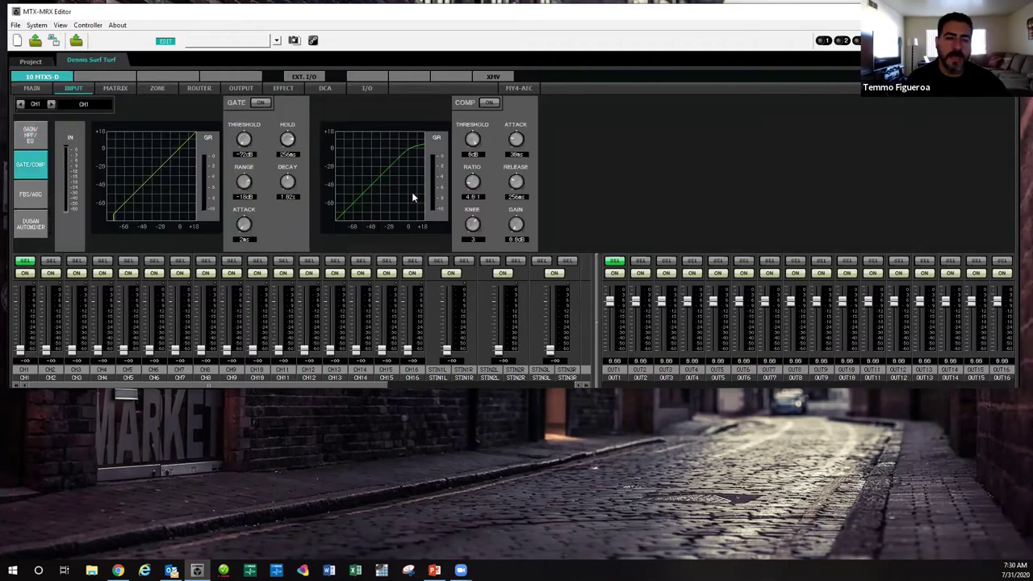
pyautogui.click(260, 103)
pyautogui.click(489, 102)
pyautogui.click(24, 287)
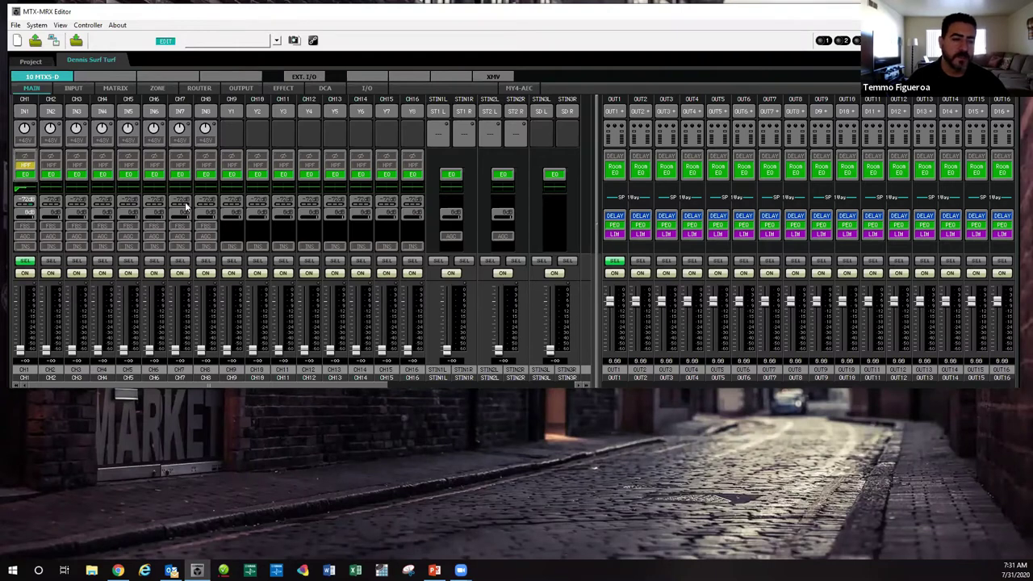
pyautogui.click(27, 204)
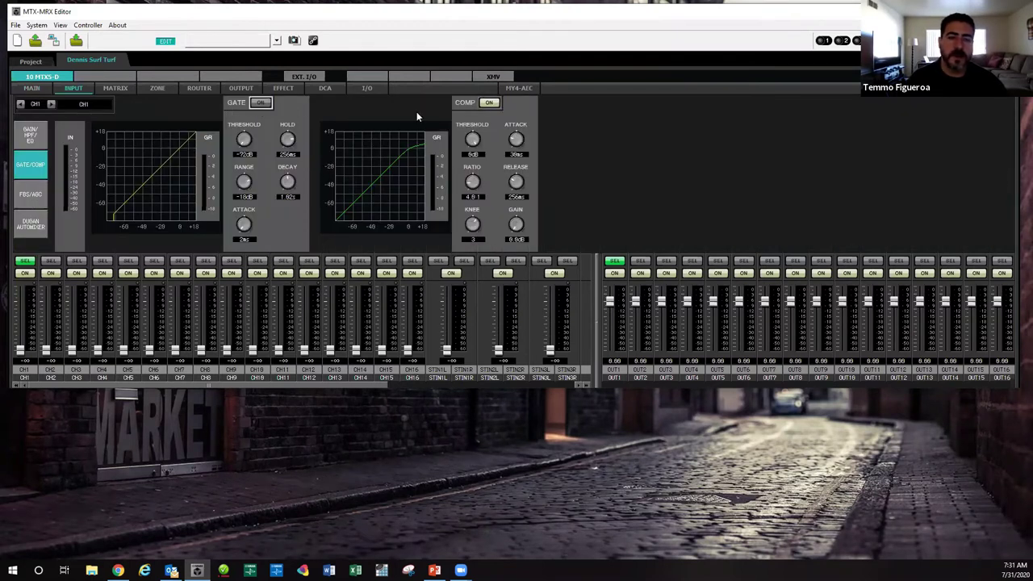
# - Open CH1's feedback suppression and AGC settings and toggle the fixed FBS on and off
pyautogui.click(30, 194)
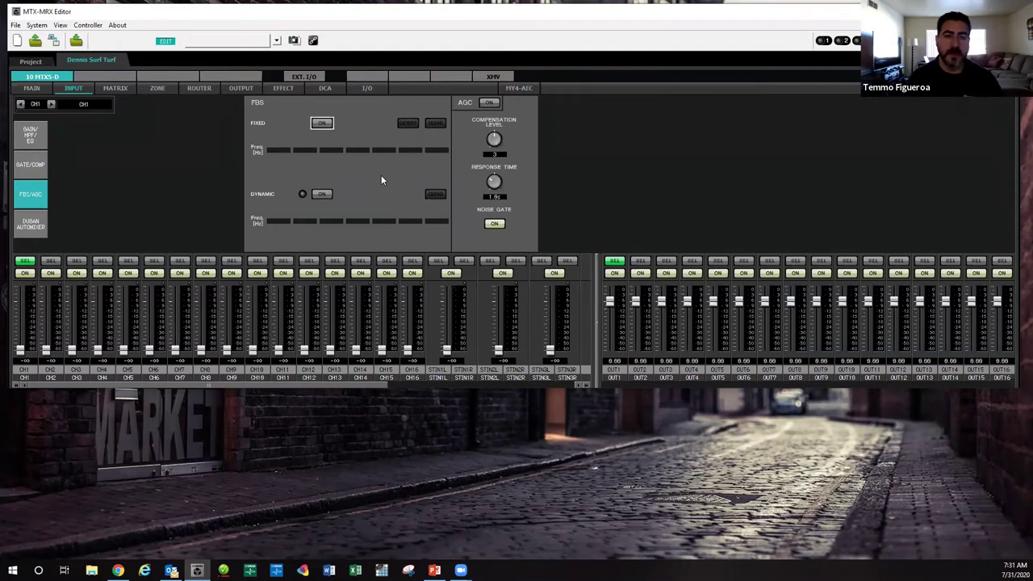
pyautogui.click(329, 125)
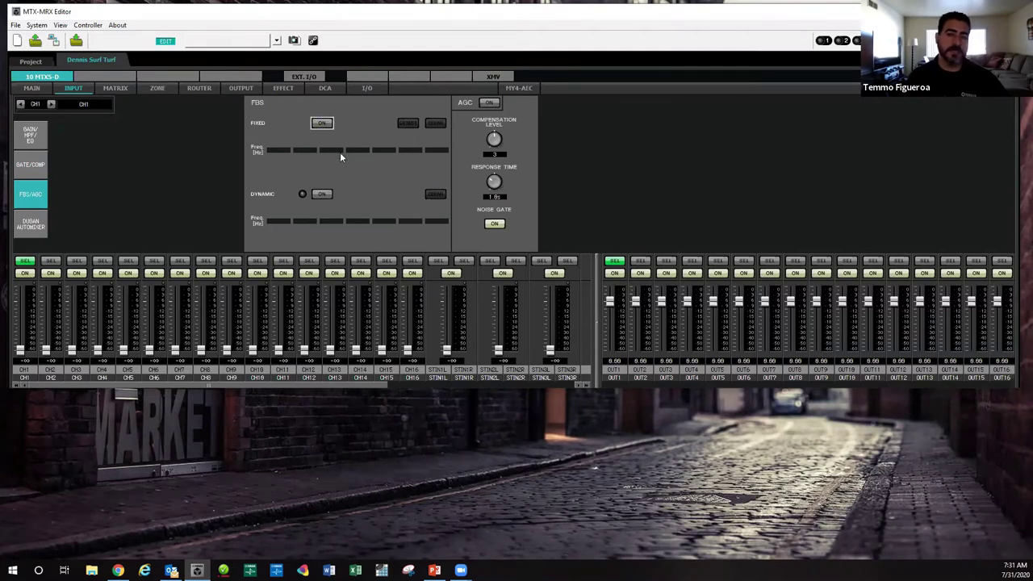
pyautogui.click(322, 124)
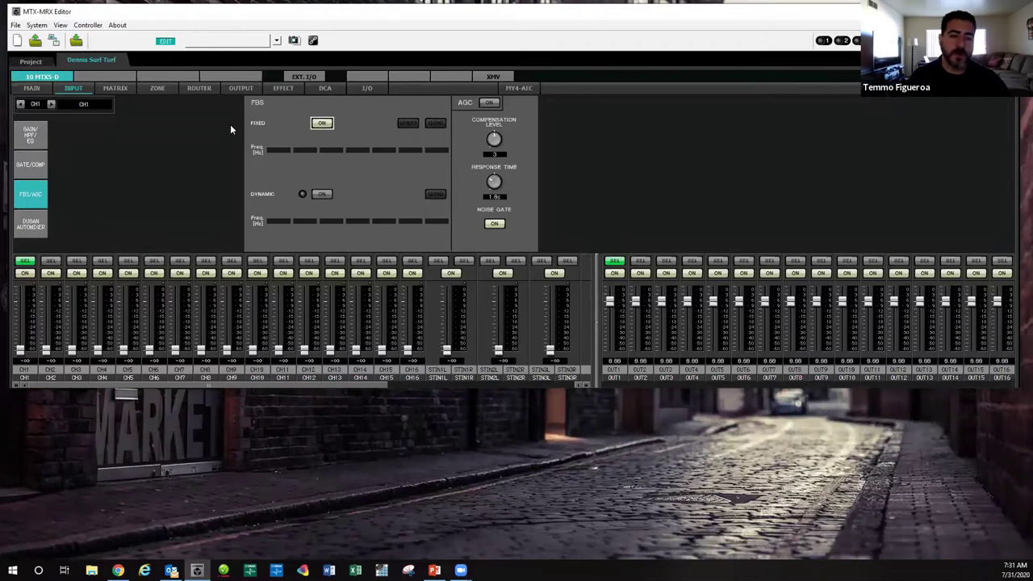
pyautogui.click(321, 125)
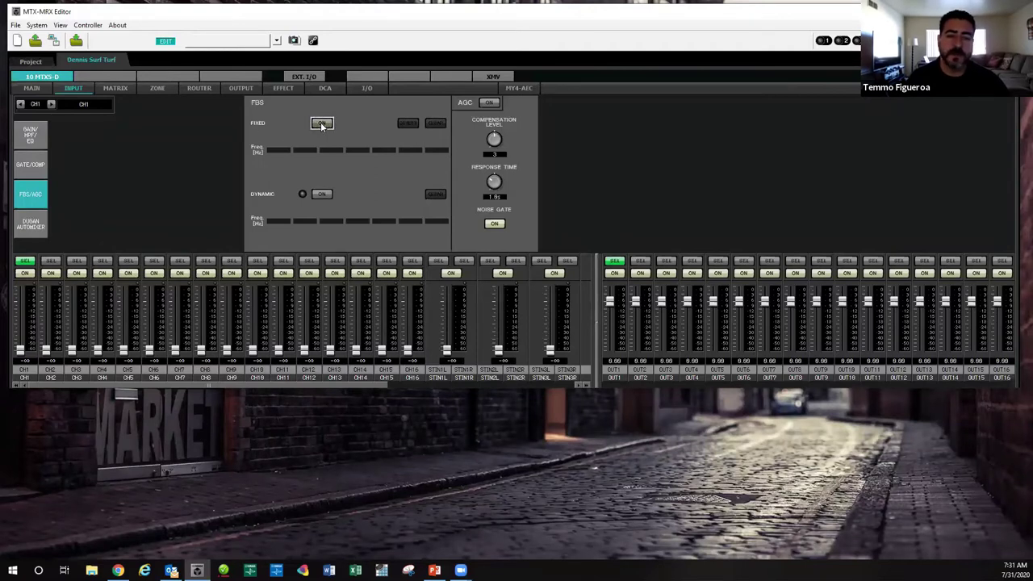
pyautogui.click(318, 195)
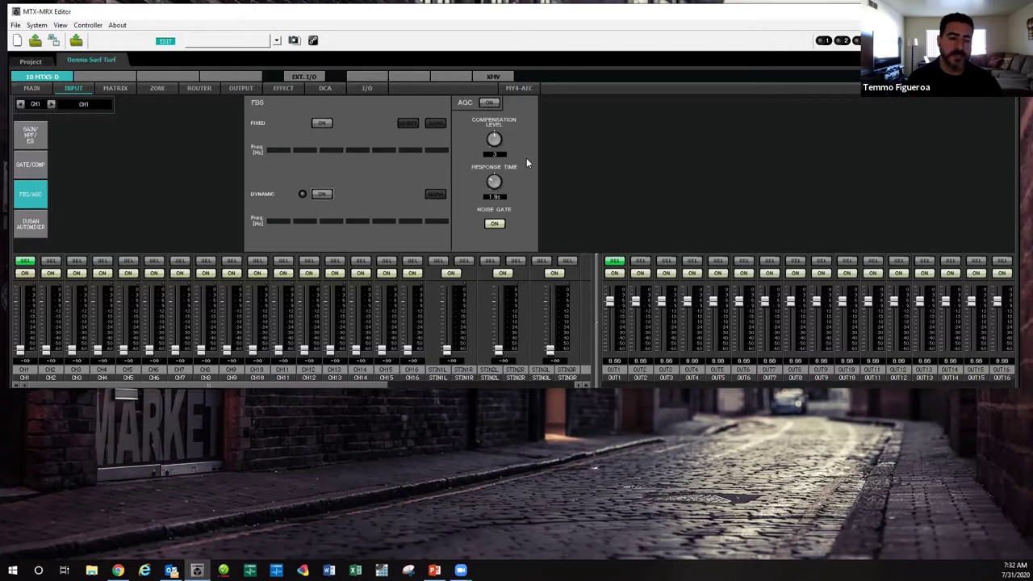
# - Examine the Dugan Automixer settings for the input channels and return to the main screen
pyautogui.click(23, 225)
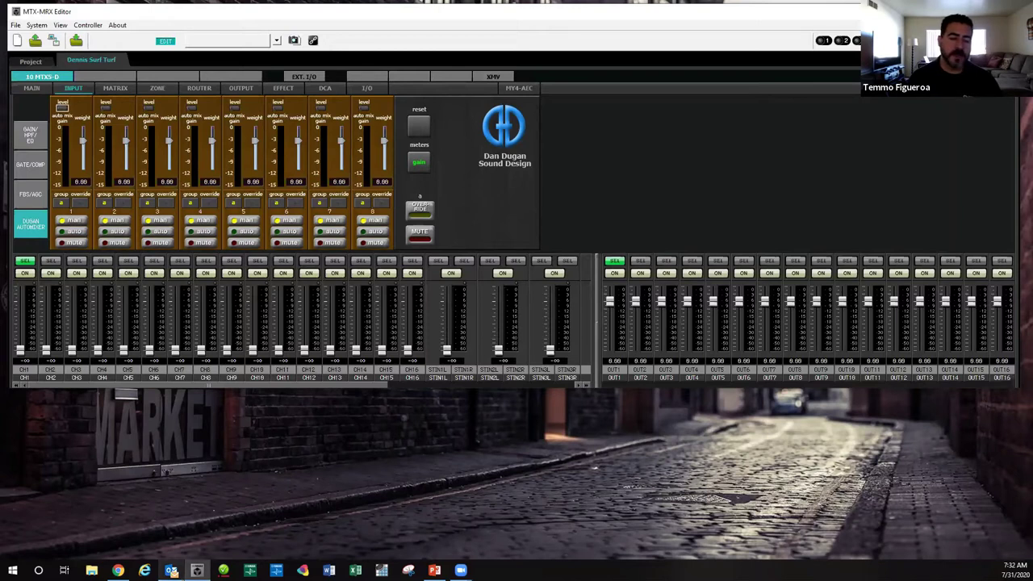
pyautogui.moveTo(171, 570)
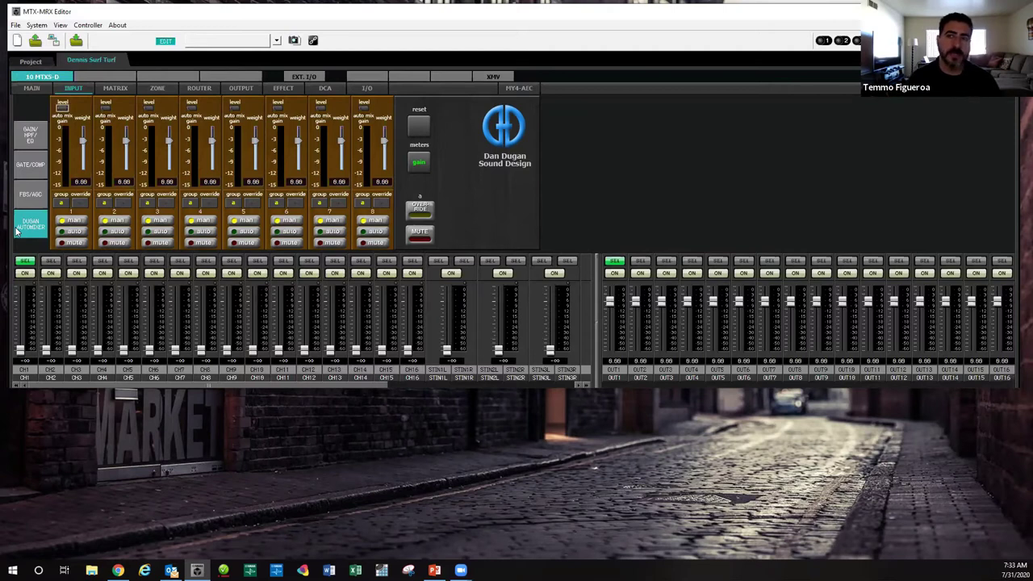
pyautogui.click(32, 88)
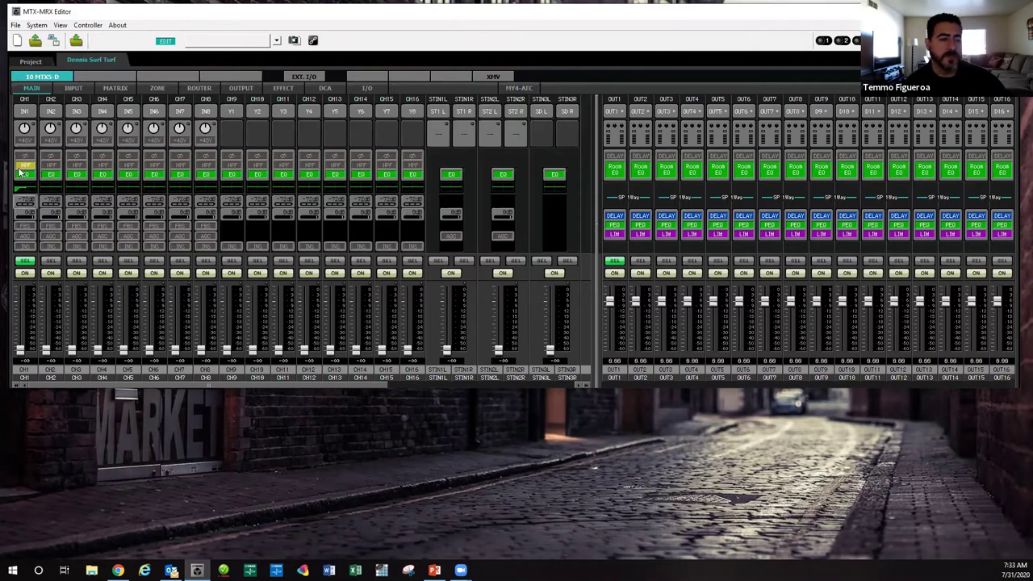
pyautogui.moveTo(25, 173); pyautogui.dragTo(53, 167)
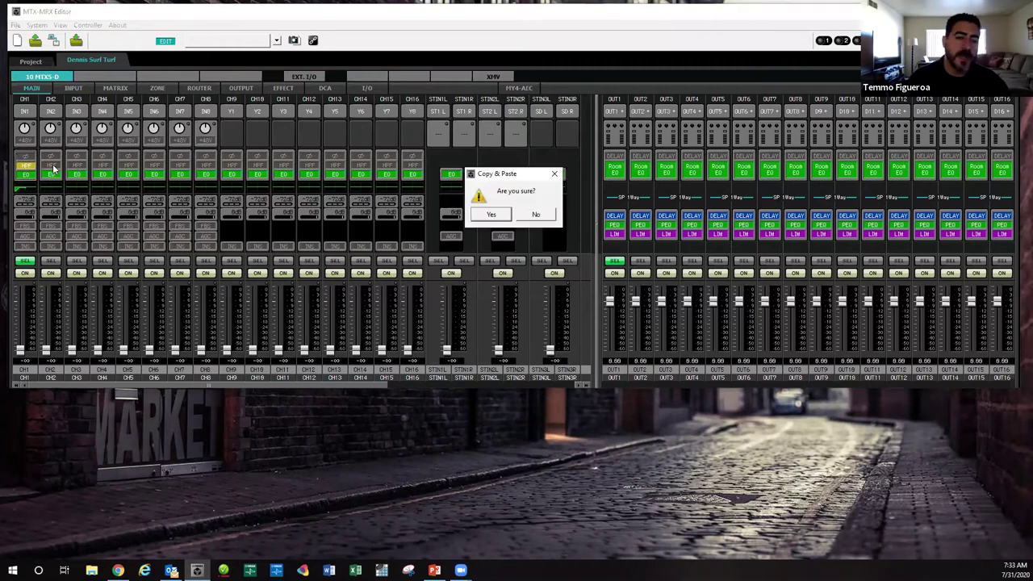
pyautogui.moveTo(483, 178); pyautogui.dragTo(452, 180)
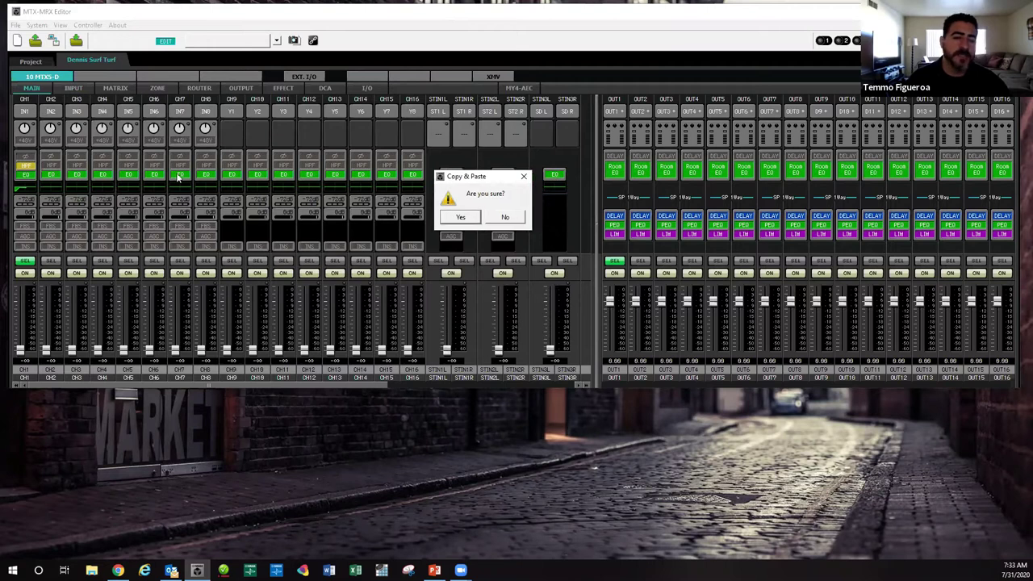
pyautogui.moveTo(179, 178); pyautogui.dragTo(208, 180)
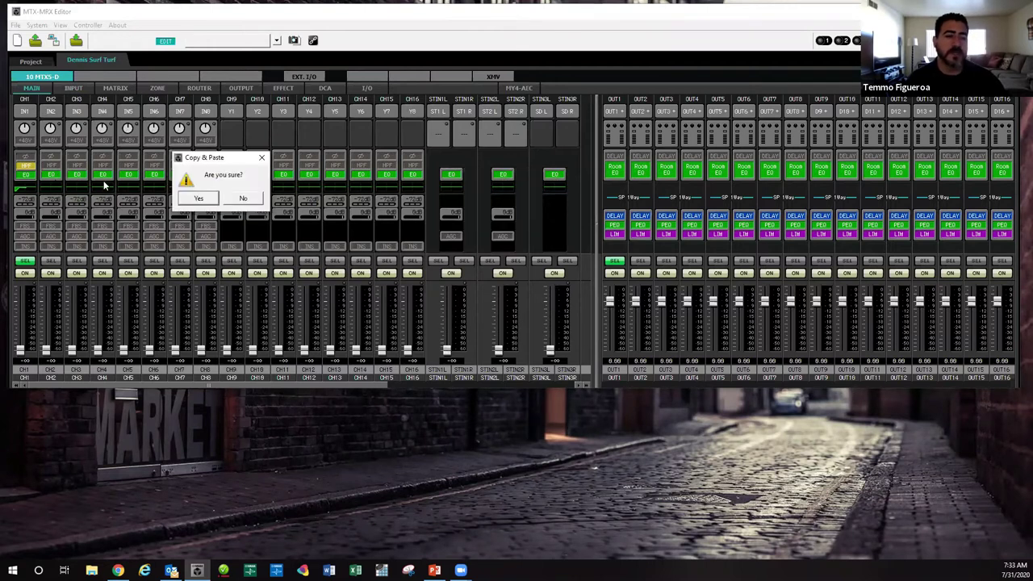
pyautogui.click(262, 158)
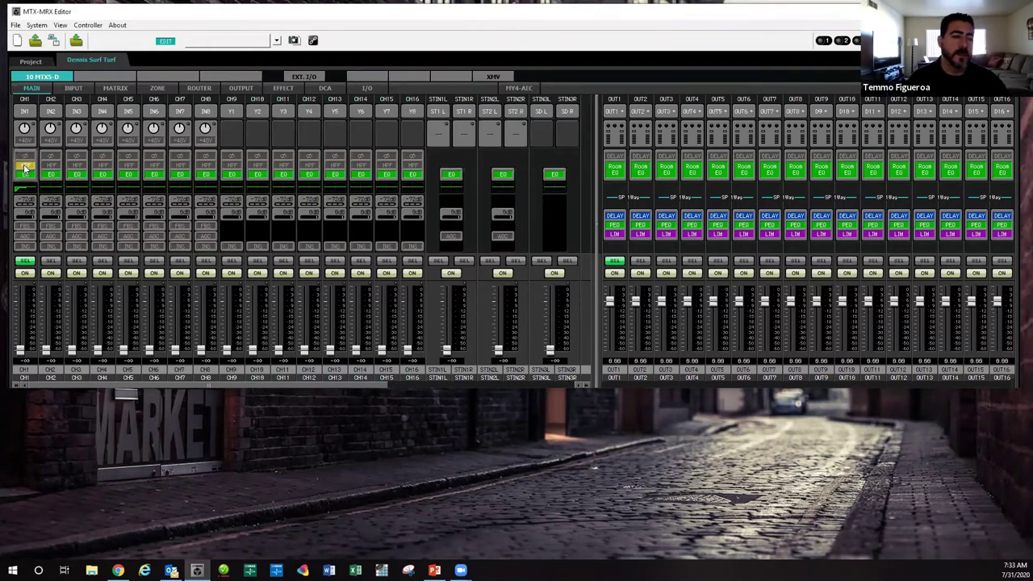
# - Copy CH1's high-pass filter settings and paste them onto CH2
pyautogui.rightClick(27, 168)
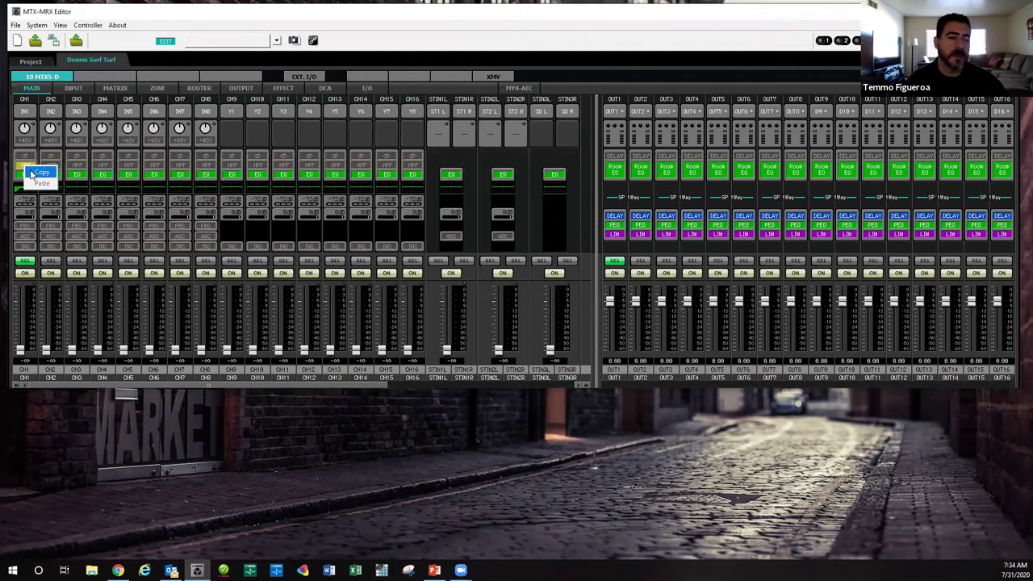
pyautogui.click(32, 173)
pyautogui.rightClick(48, 164)
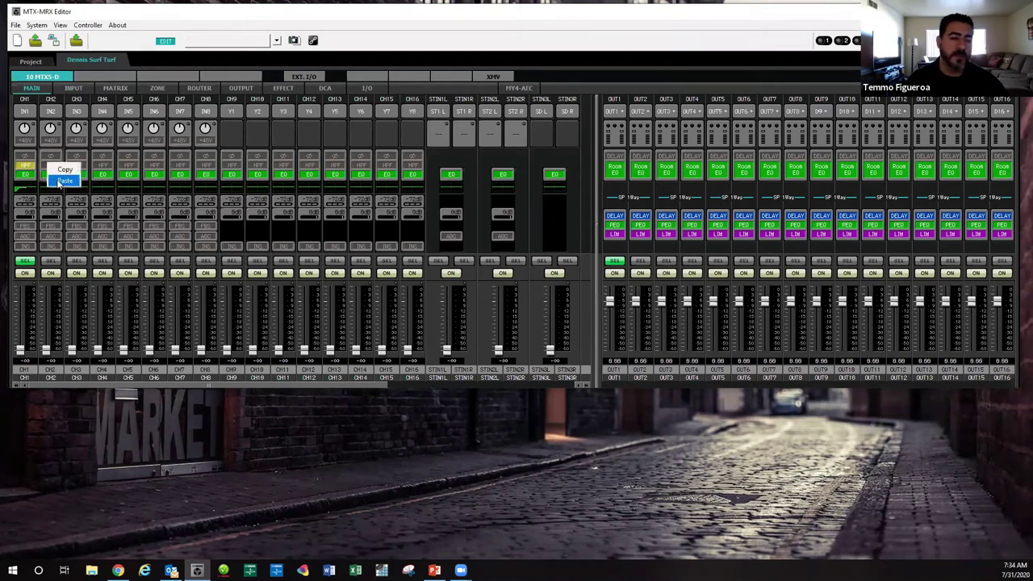
pyautogui.click(65, 180)
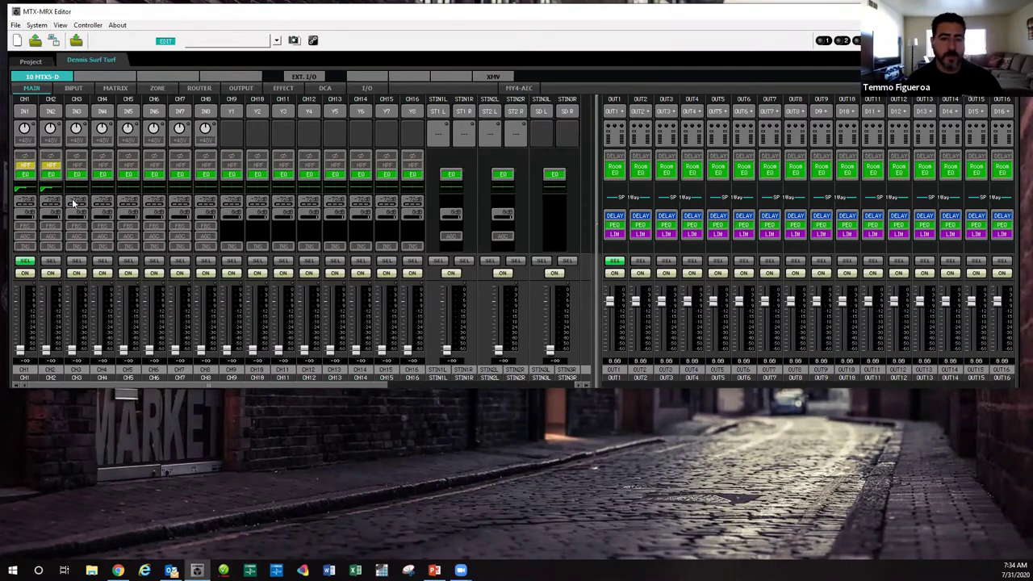
# - Select channels CH2 to CH5 one after another on the main screen and reselect CH1
pyautogui.click(48, 262)
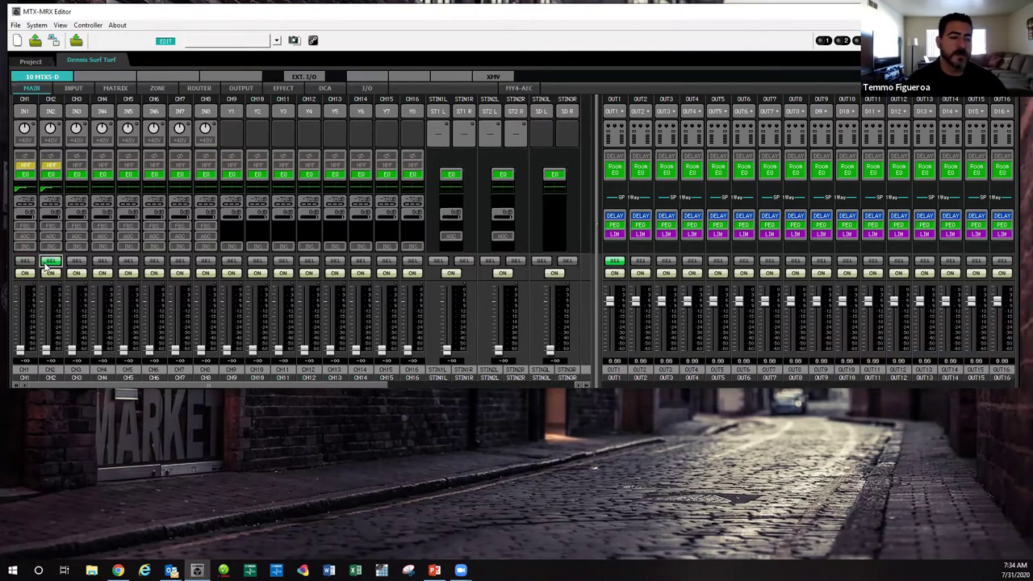
pyautogui.click(77, 263)
pyautogui.click(105, 262)
pyautogui.click(129, 262)
pyautogui.click(25, 262)
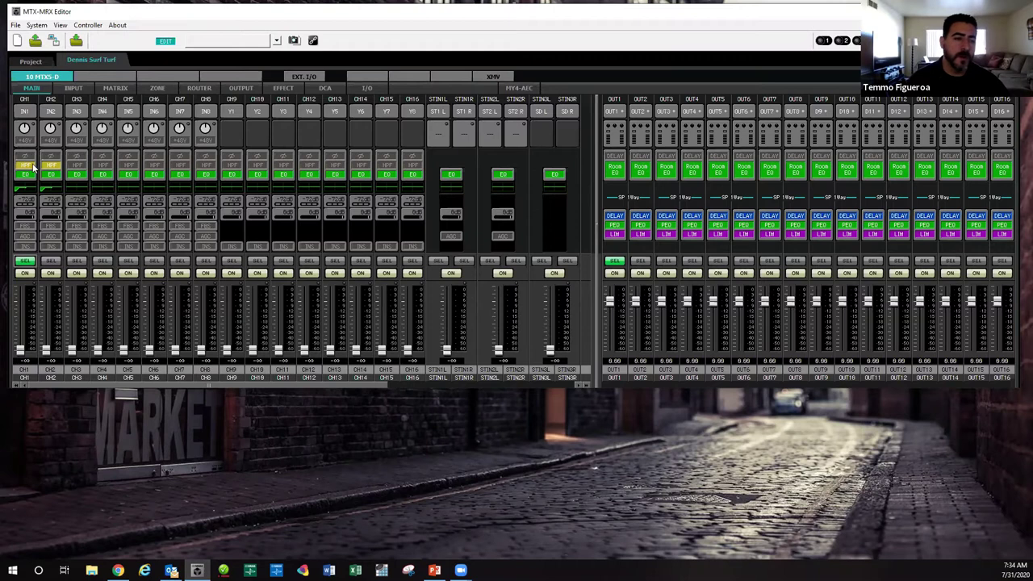
# - Open CH1's HPF and EQ settings and step forward through the next four channels and back to CH1
pyautogui.click(32, 169)
pyautogui.click(52, 105)
pyautogui.click(51, 104)
pyautogui.click(51, 105)
pyautogui.click(52, 105)
pyautogui.click(21, 105)
pyautogui.click(21, 105)
pyautogui.click(21, 105)
pyautogui.click(21, 105)
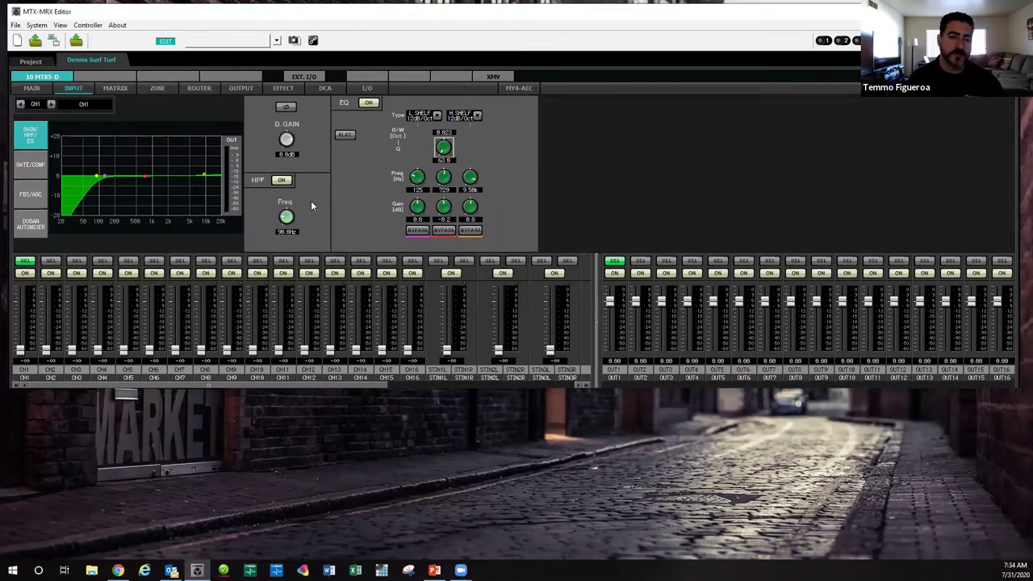
# - Return to the main screen and switch CH1 off and on again
pyautogui.click(30, 88)
pyautogui.click(24, 274)
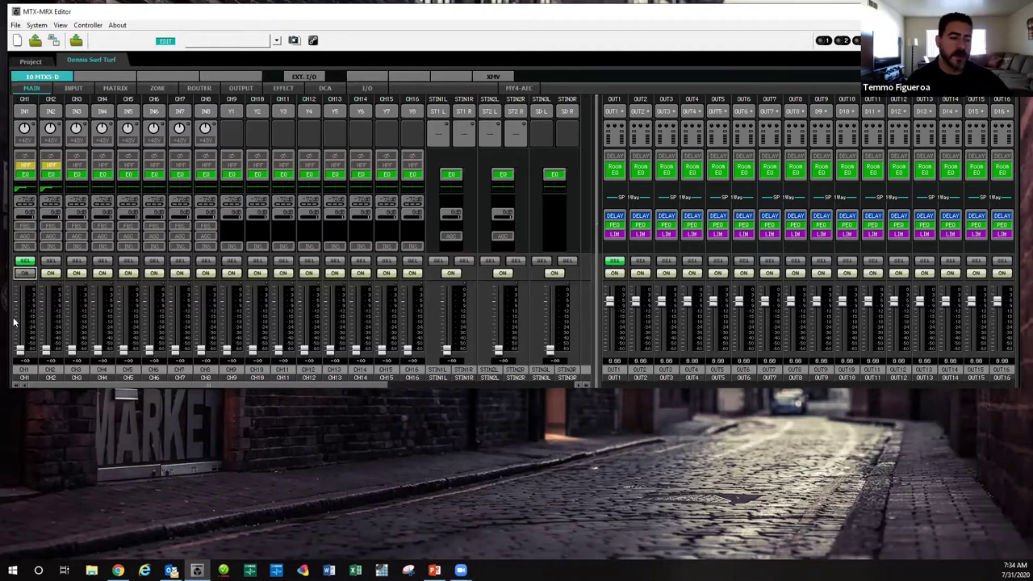
pyautogui.click(25, 275)
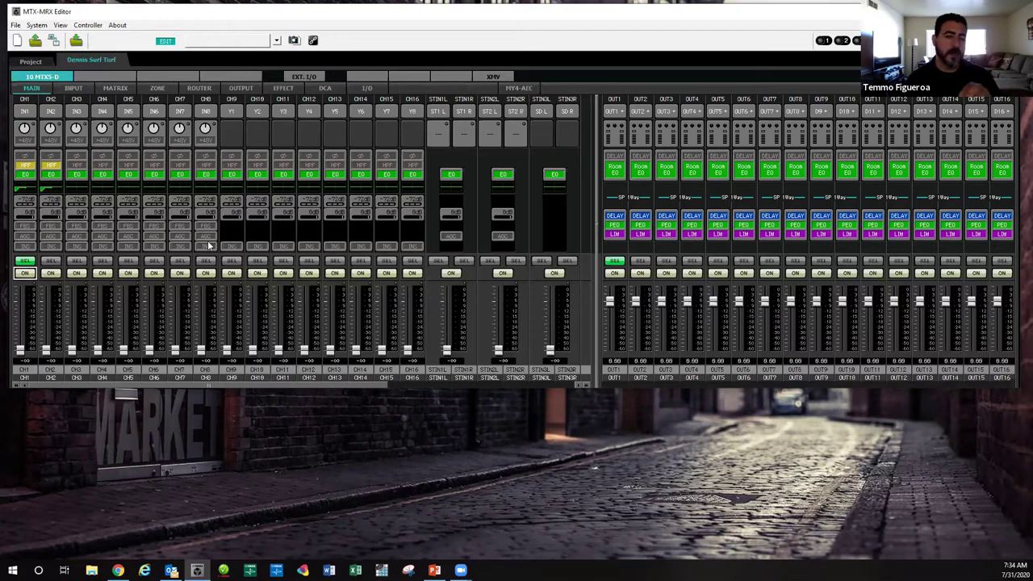
# - Try CH1's fader at about -14.3 dB and 0 dB, and return it to -Infinity
pyautogui.moveTo(19, 355); pyautogui.dragTo(10, 282)
pyautogui.moveTo(14, 337)
pyautogui.mouseDown()
pyautogui.moveTo(19, 306)
pyautogui.moveTo(25, 326)
pyautogui.moveTo(19, 332)
pyautogui.moveTo(18, 302)
pyautogui.moveTo(21, 337)
pyautogui.moveTo(20, 326)
pyautogui.mouseUp()
pyautogui.rightClick(20, 326)
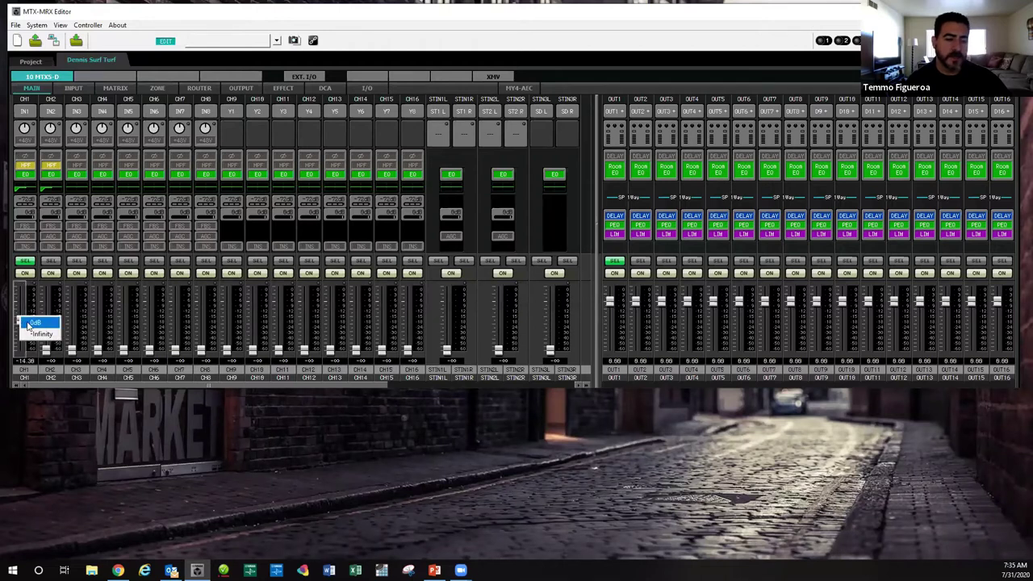
pyautogui.click(26, 326)
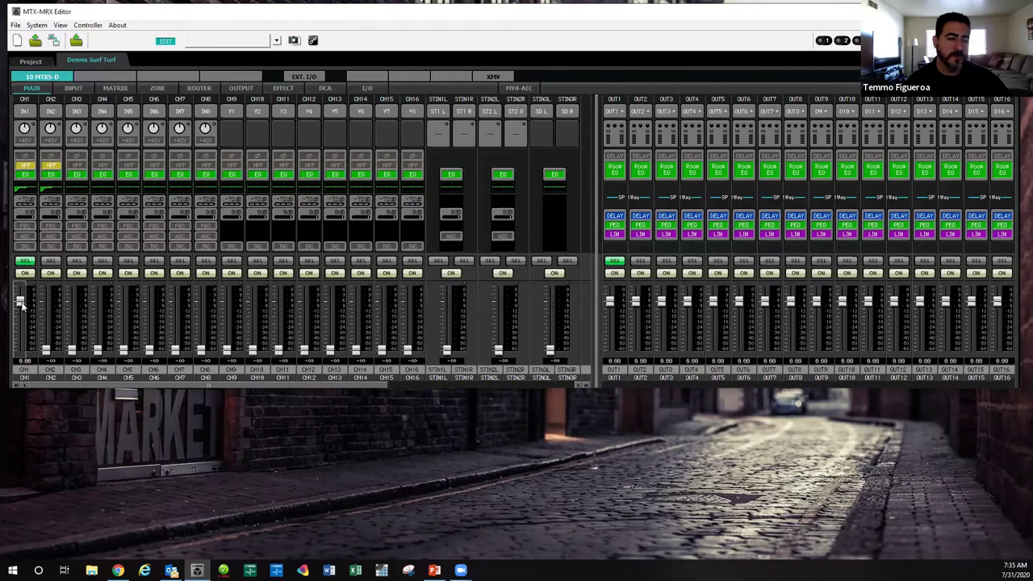
pyautogui.rightClick(21, 303)
pyautogui.click(33, 323)
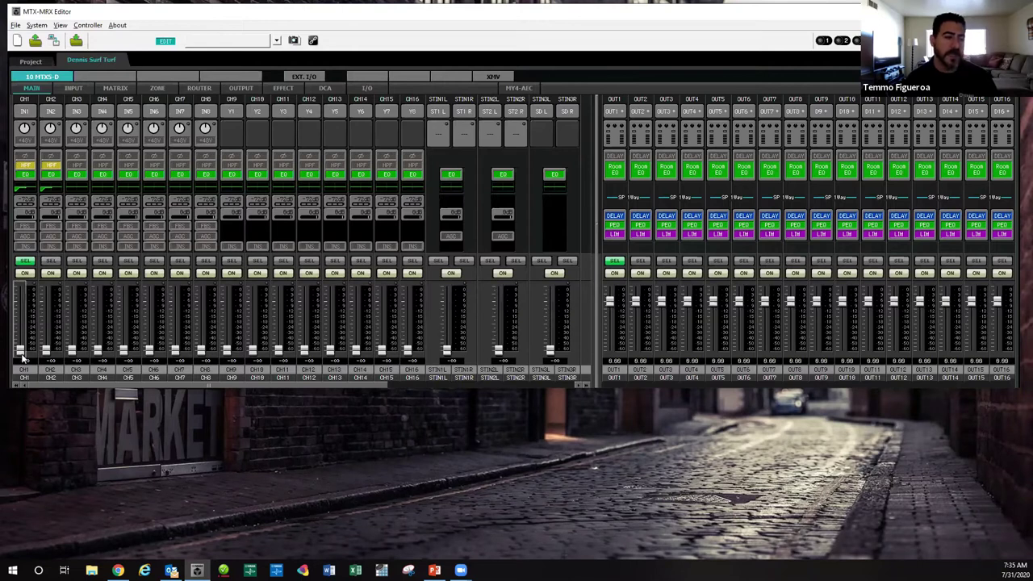
# - Set the faders of CH1, CH2, CH3 and CH4 to 0 dB
pyautogui.keyDown('ctrl'); pyautogui.click(21, 354); pyautogui.keyUp('ctrl')
pyautogui.keyDown('ctrl'); pyautogui.click(47, 355); pyautogui.keyUp('ctrl')
pyautogui.keyDown('ctrl'); pyautogui.click(73, 355); pyautogui.keyUp('ctrl')
pyautogui.keyDown('ctrl'); pyautogui.click(98, 356); pyautogui.keyUp('ctrl')
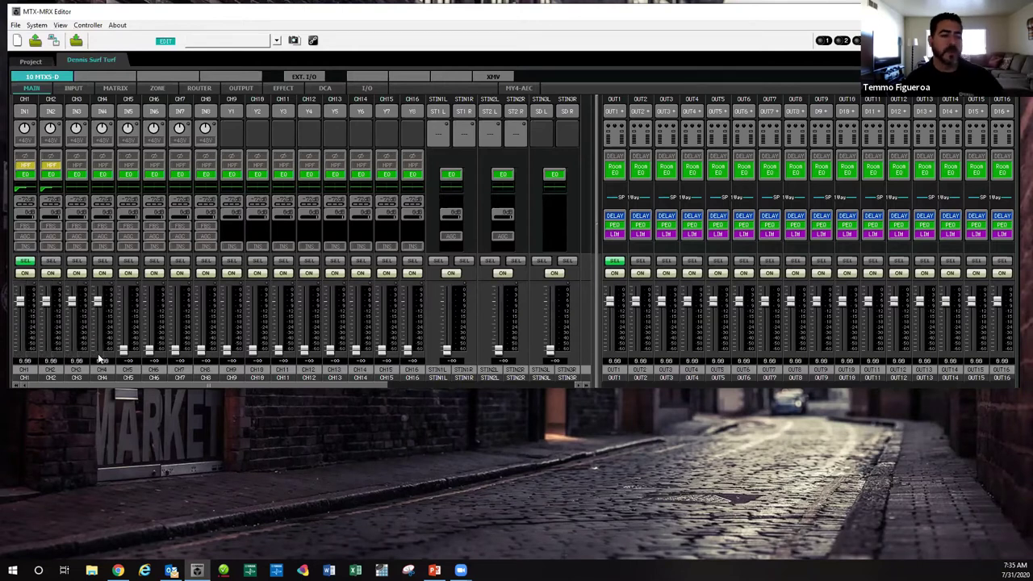
# - Return the faders of CH4, CH3 and CH2 to -Infinity
pyautogui.rightClick(96, 305)
pyautogui.click(99, 301)
pyautogui.rightClick(105, 303)
pyautogui.click(107, 318)
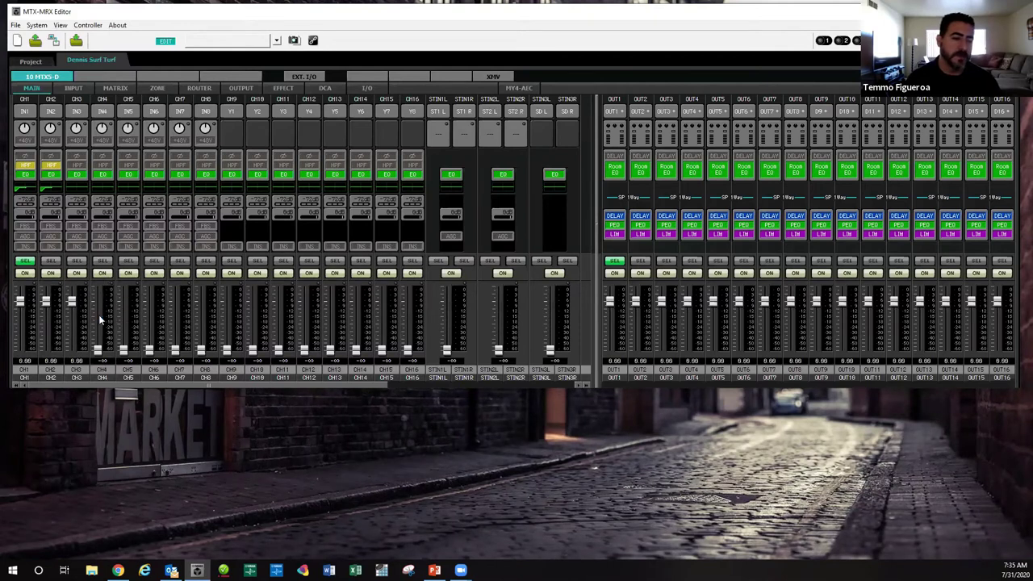
pyautogui.rightClick(74, 300)
pyautogui.click(86, 316)
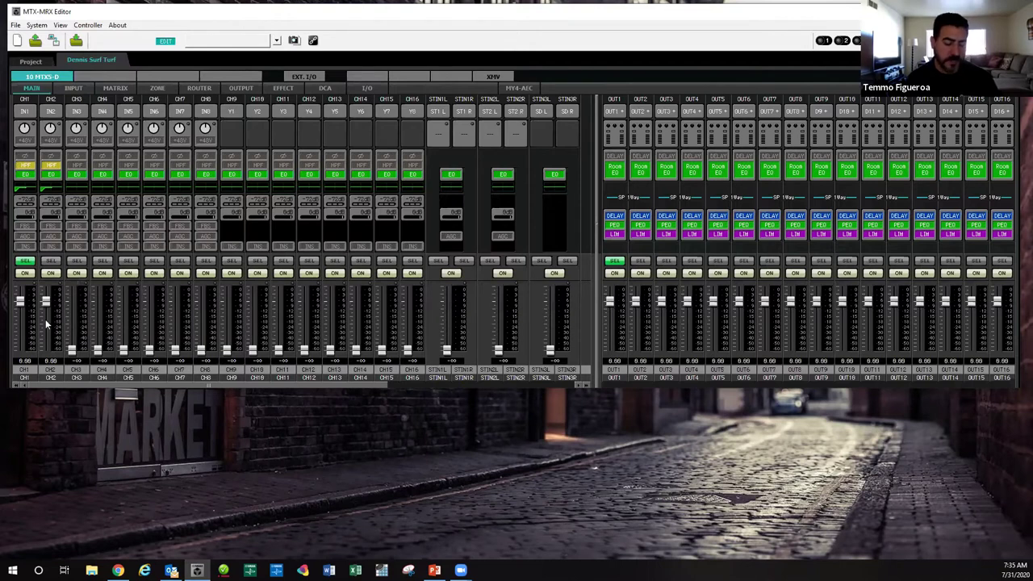
pyautogui.rightClick(45, 305)
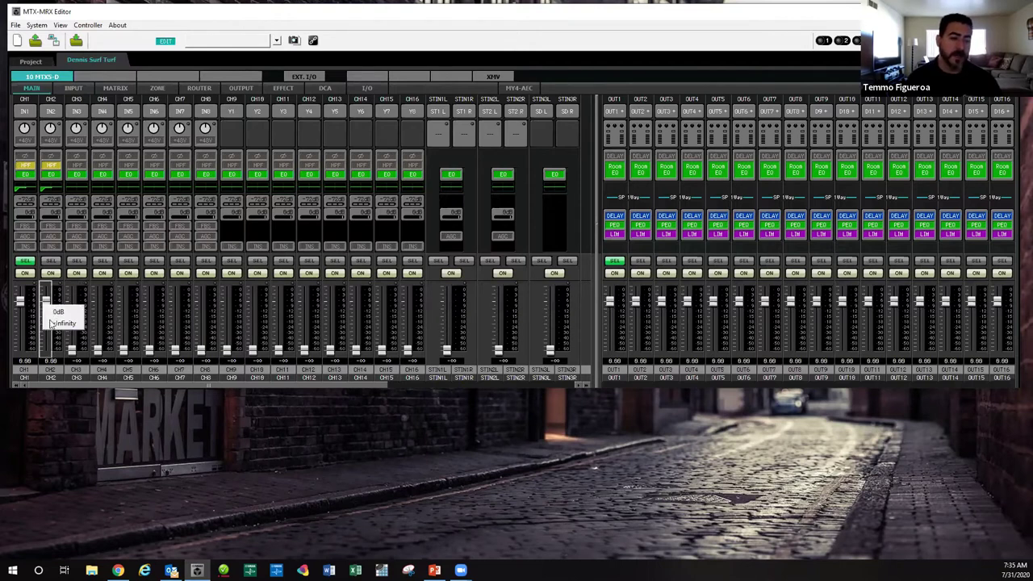
pyautogui.click(56, 321)
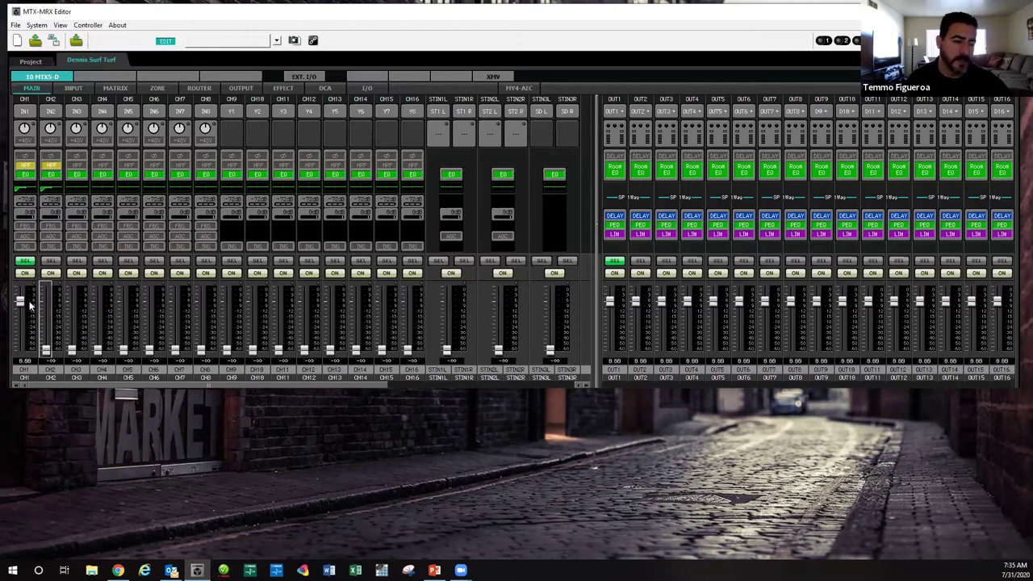
# - Lower CH1's fader to about -29.3 dB and rename the channel MIC
pyautogui.click(28, 331)
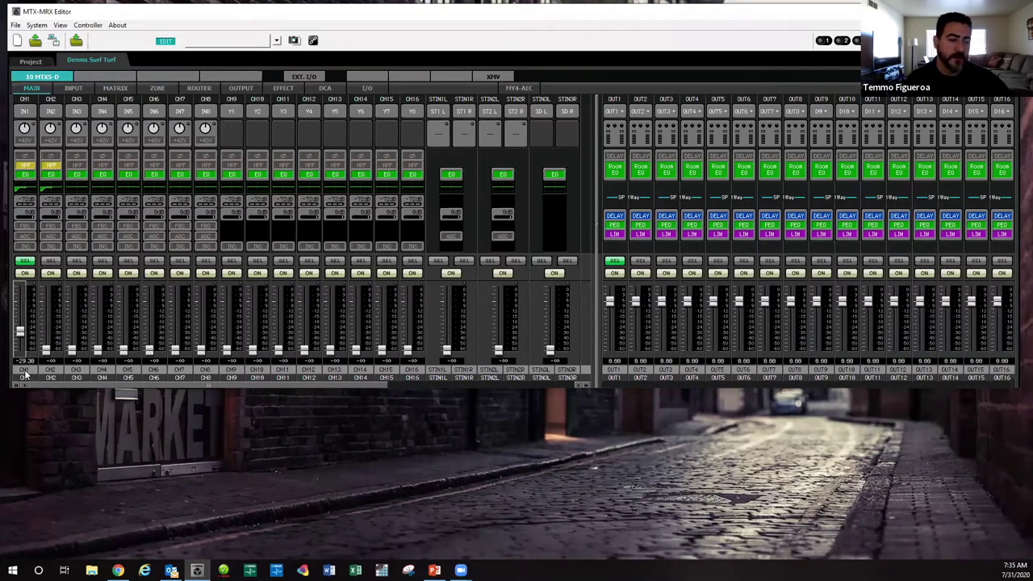
pyautogui.click(27, 369)
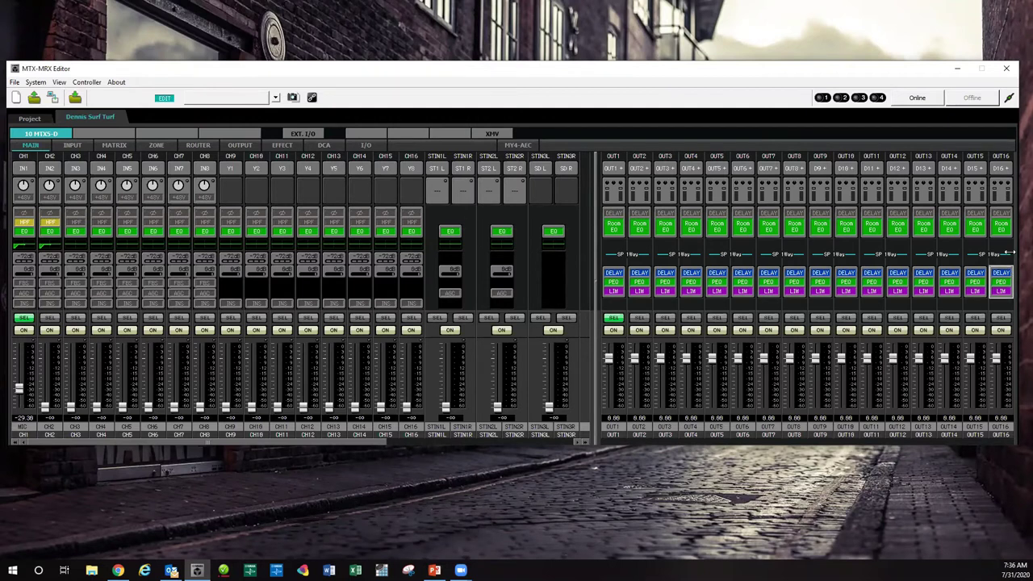
# - Narrow the MTX-MRX Editor window and reposition it on the desktop
pyautogui.moveTo(1008, 254); pyautogui.dragTo(834, 253)
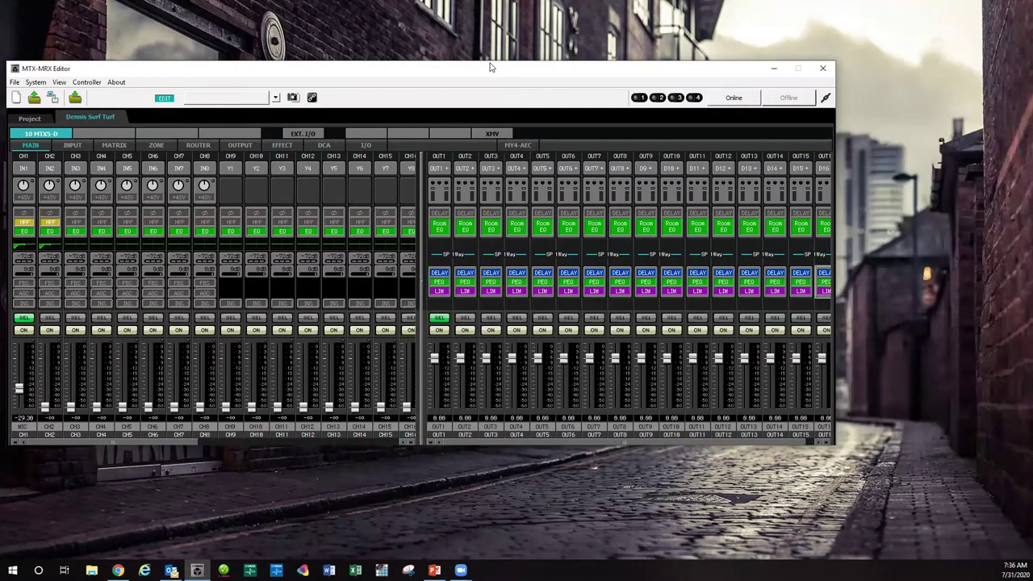
pyautogui.moveTo(531, 68); pyautogui.dragTo(571, 49)
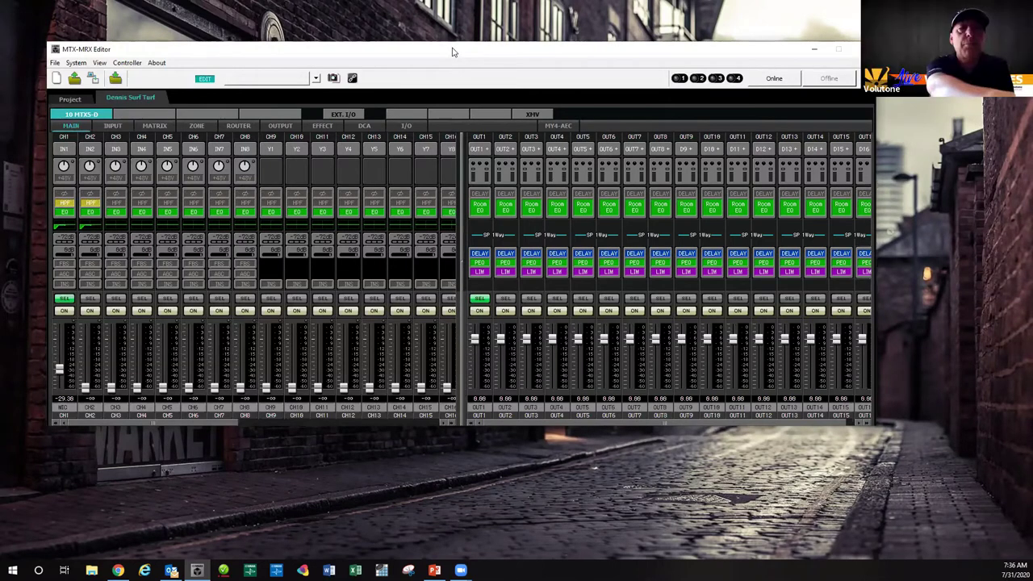
pyautogui.moveTo(452, 50); pyautogui.dragTo(450, 46)
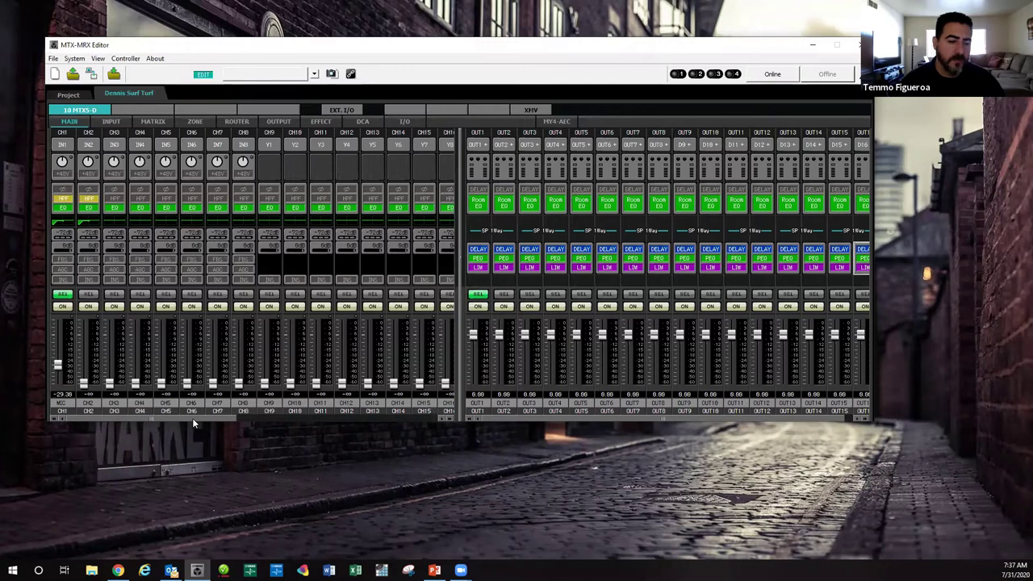
# - Rename the first stereo input pair, STIN1L and STIN1R, as BGM L and BGM R
pyautogui.hscroll(2, 193, 418)
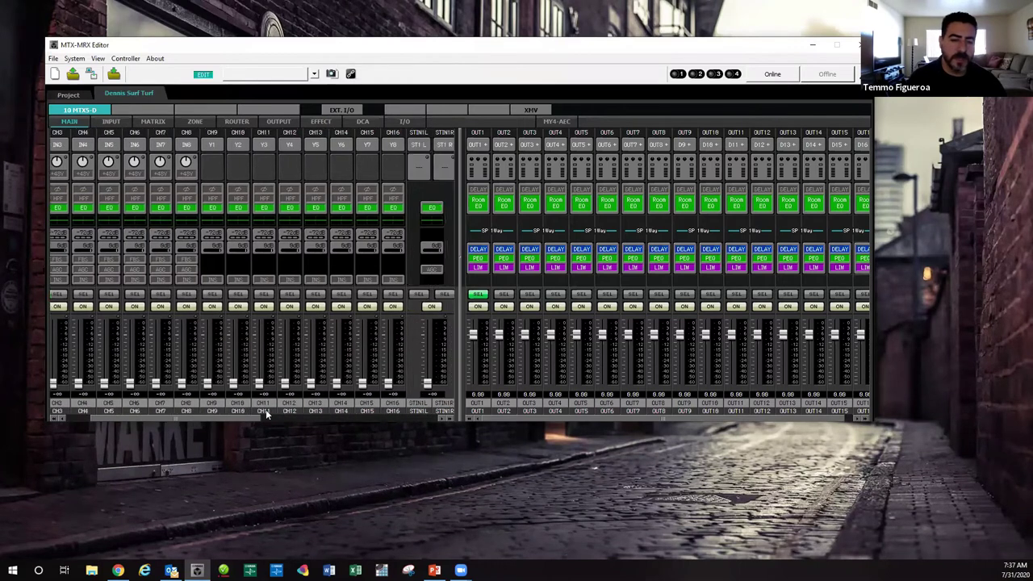
pyautogui.hscroll(5, 265, 410)
pyautogui.hscroll(1, 274, 417)
pyautogui.press('BackSpace')
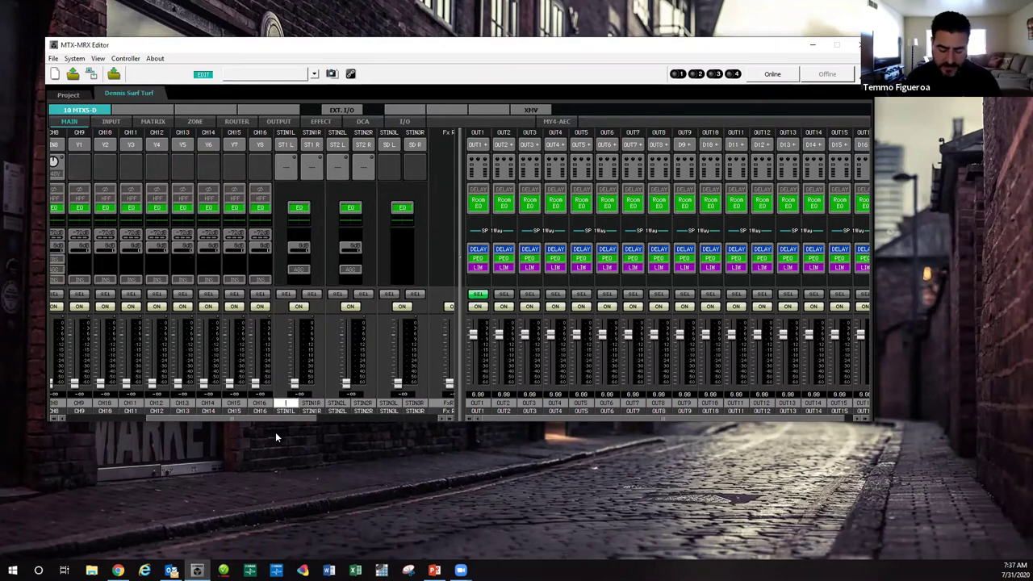
pyautogui.write('BGM L')
pyautogui.click(319, 402)
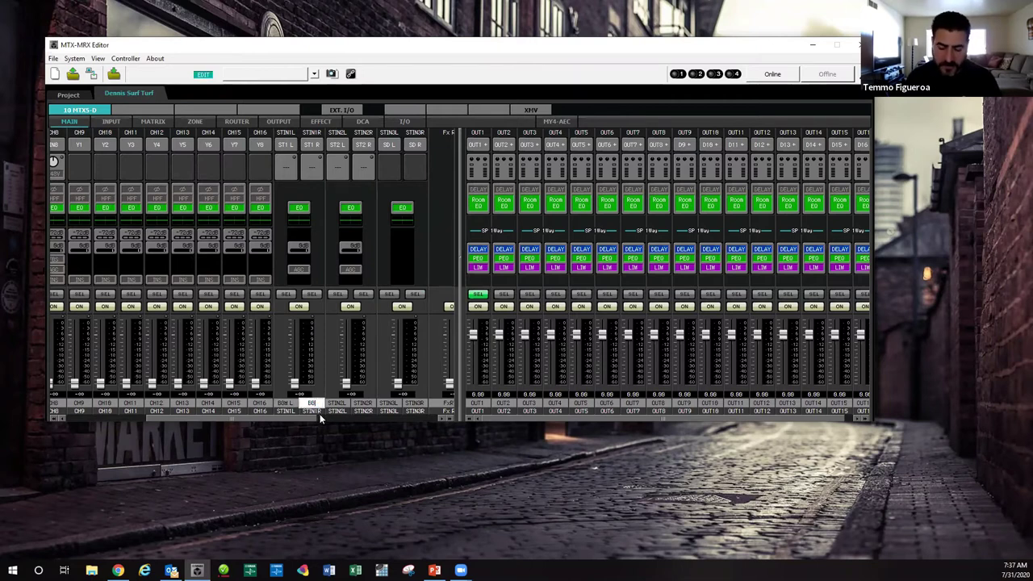
pyautogui.write('BGM R')
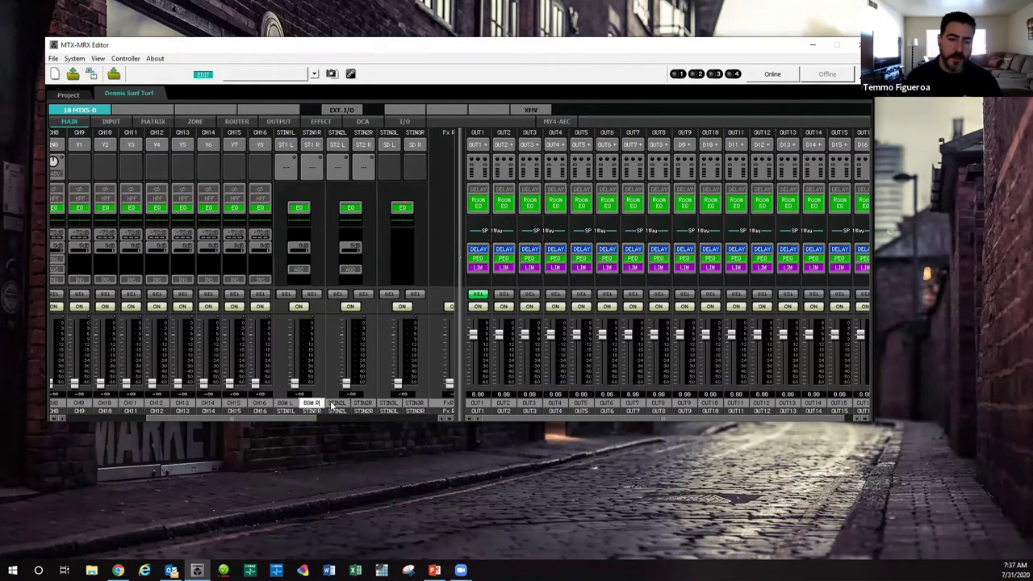
# - Rename the second stereo input pair, STIN2L and STIN2R, as DTV L and DTV R
pyautogui.click(334, 403)
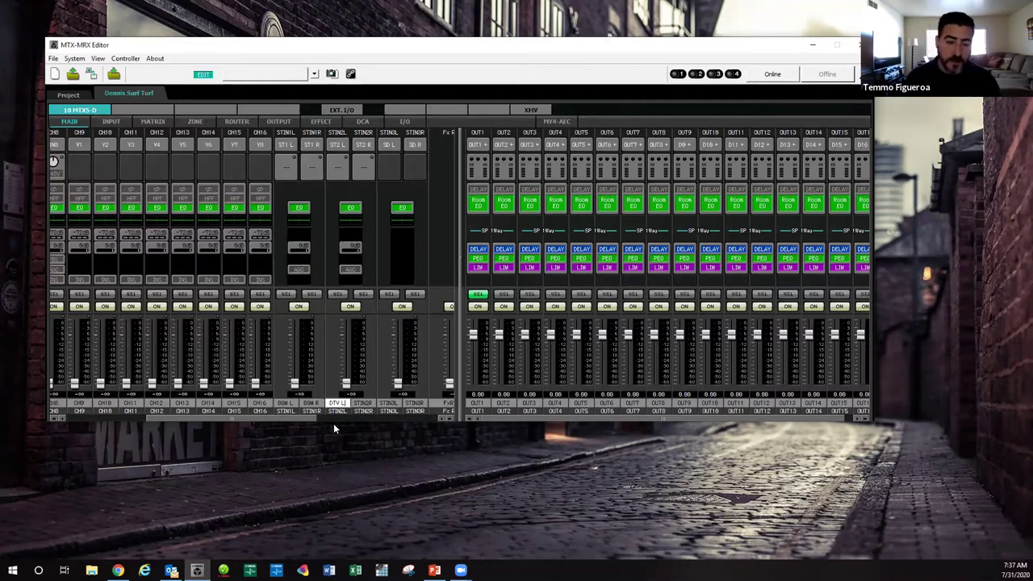
pyautogui.press('Tab')
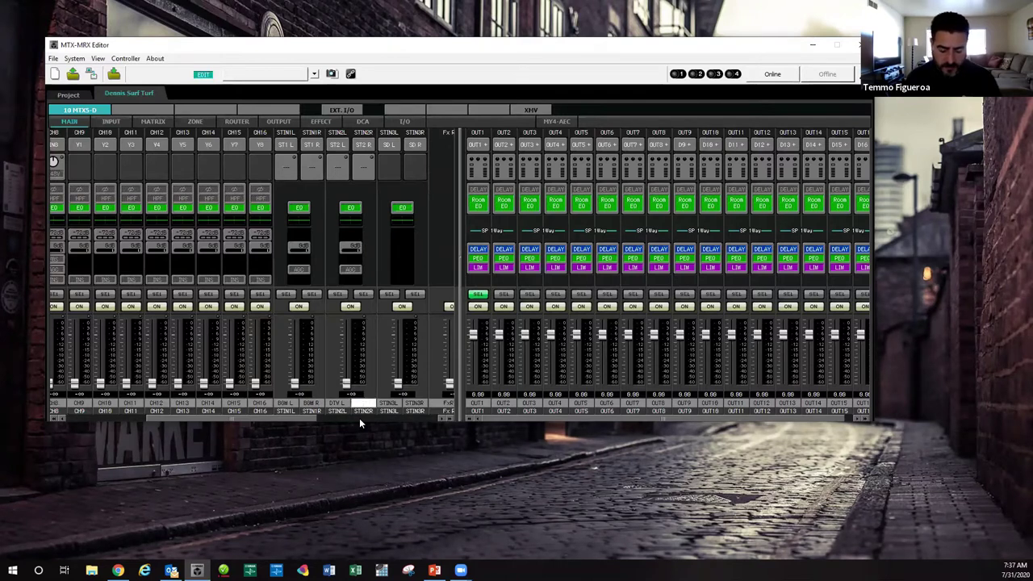
pyautogui.write('DTV ')
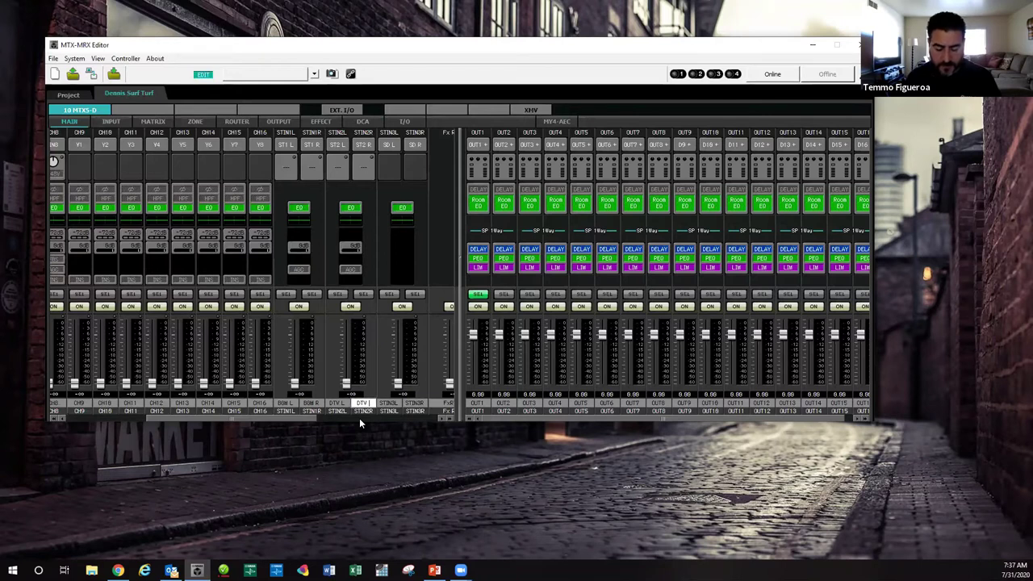
pyautogui.write('R')
pyautogui.press('Return')
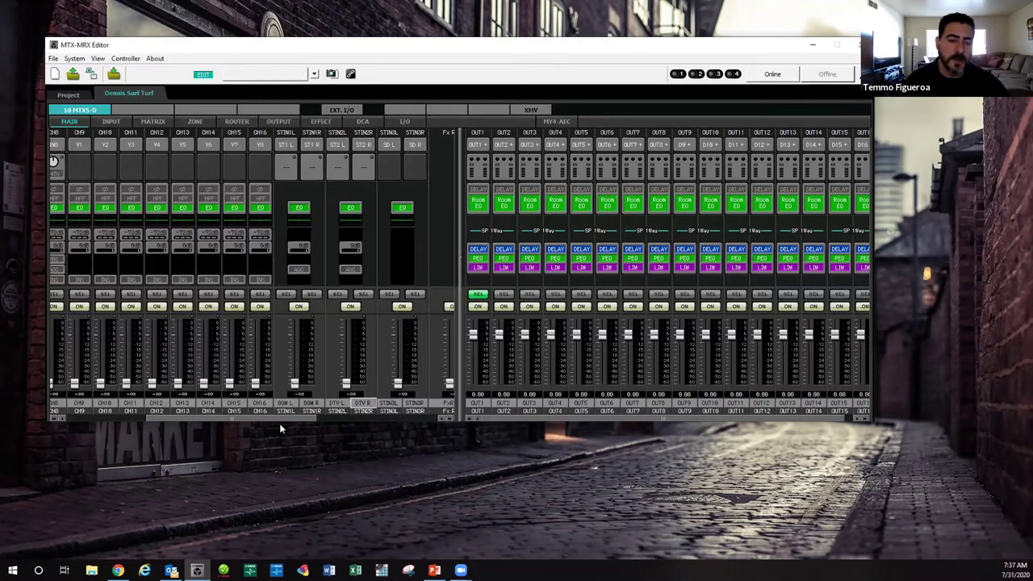
# - Examine the effect types offered for effect send Fx 1, keeping Reverb Hall selected
pyautogui.hscroll(-3, 257, 420)
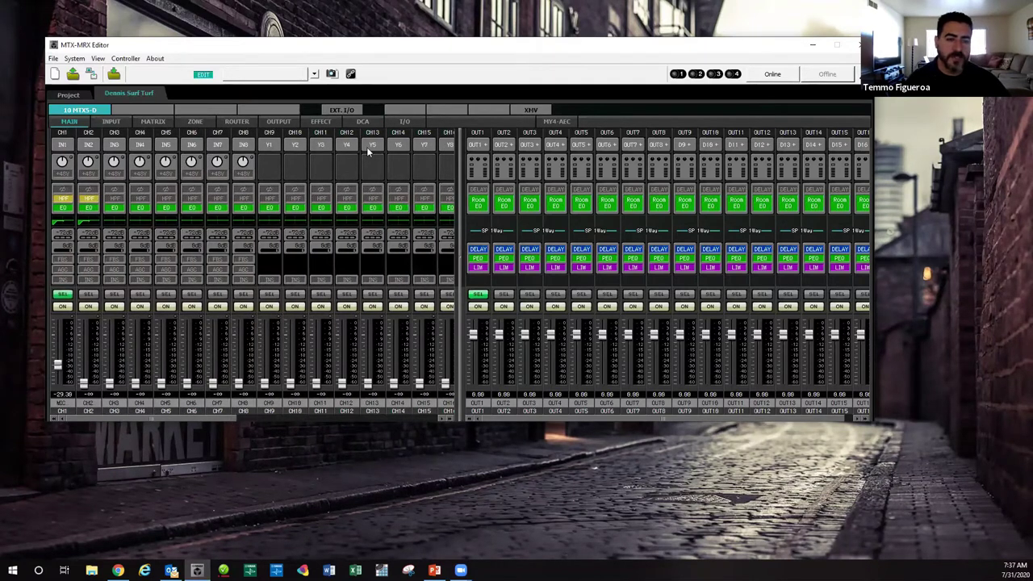
pyautogui.moveTo(159, 415); pyautogui.dragTo(320, 423)
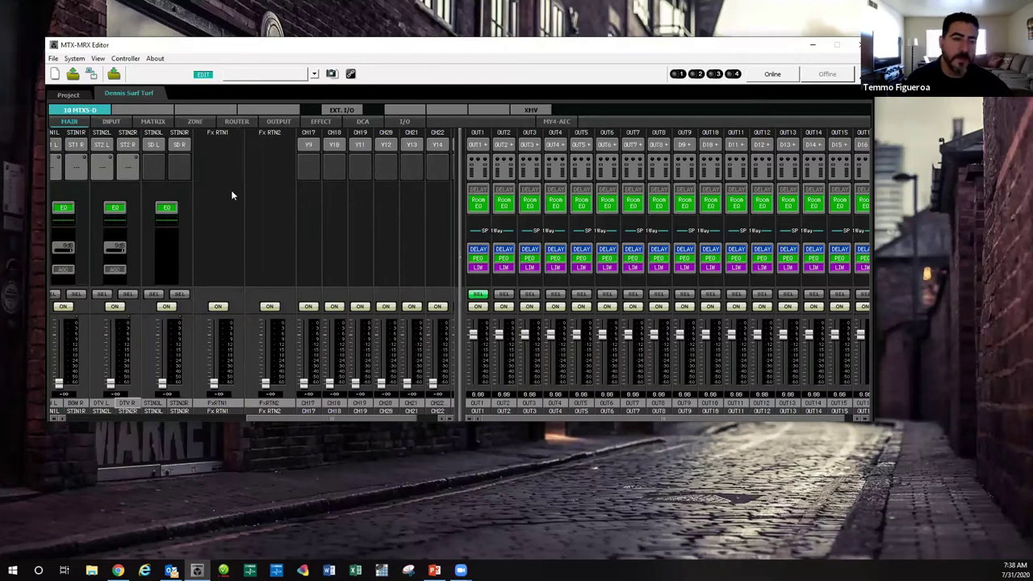
pyautogui.click(314, 121)
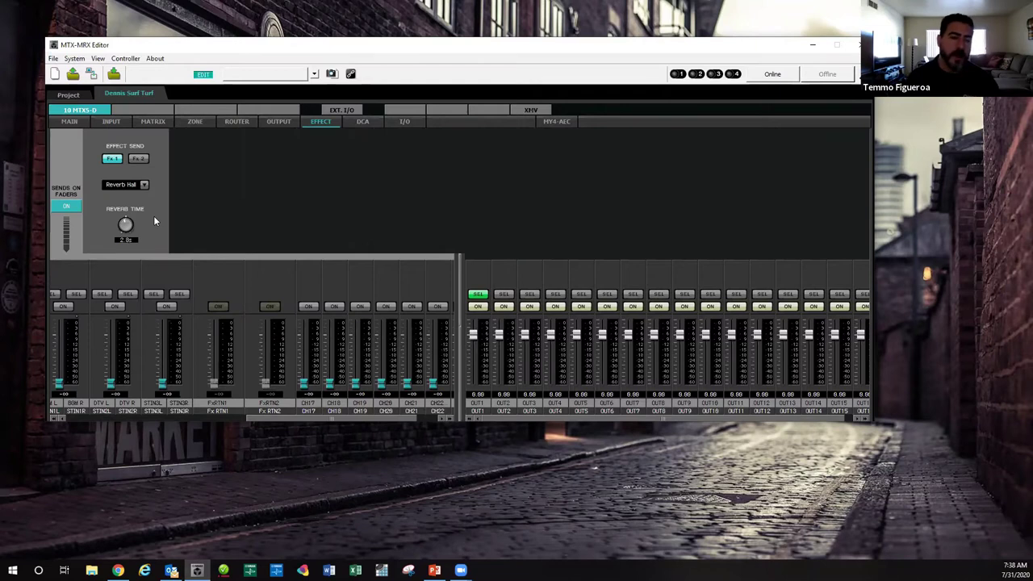
pyautogui.click(143, 184)
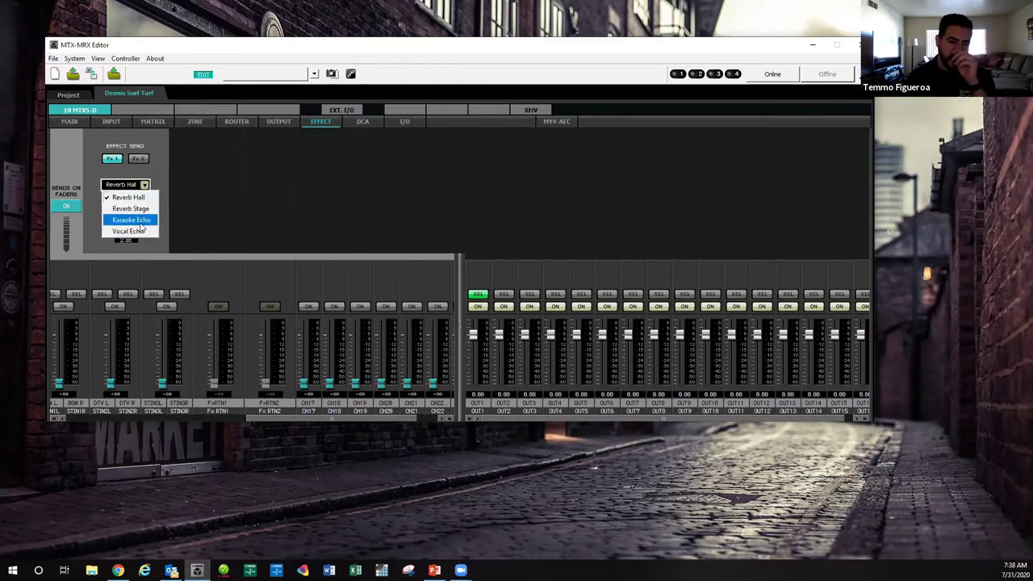
pyautogui.click(151, 198)
# - Check the effect types offered for effect send Fx 2 and compare them with Fx 1
pyautogui.click(138, 160)
pyautogui.click(113, 159)
pyautogui.click(139, 160)
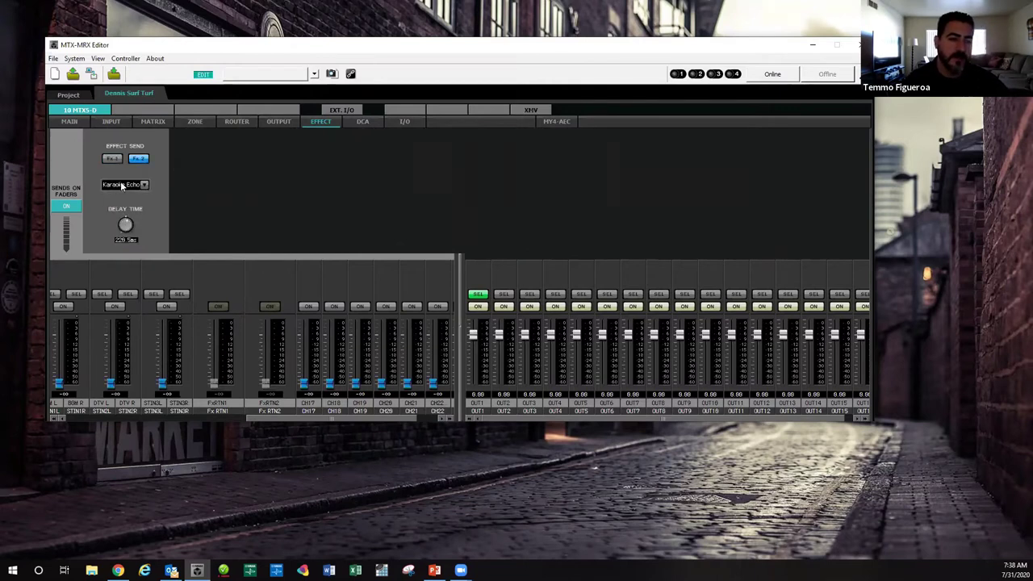
pyautogui.click(144, 185)
pyautogui.click(129, 185)
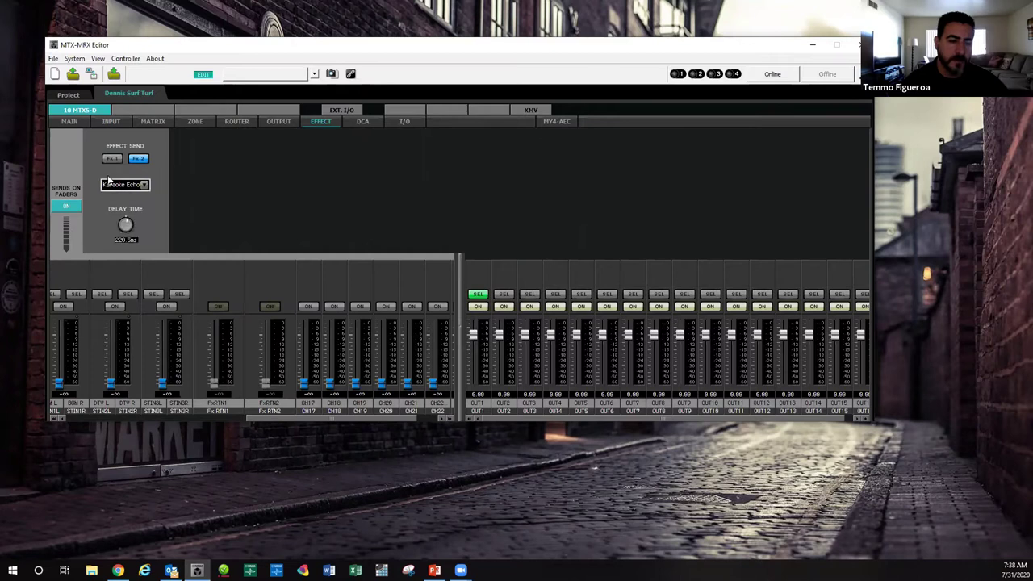
pyautogui.click(118, 185)
pyautogui.click(117, 198)
pyautogui.click(112, 159)
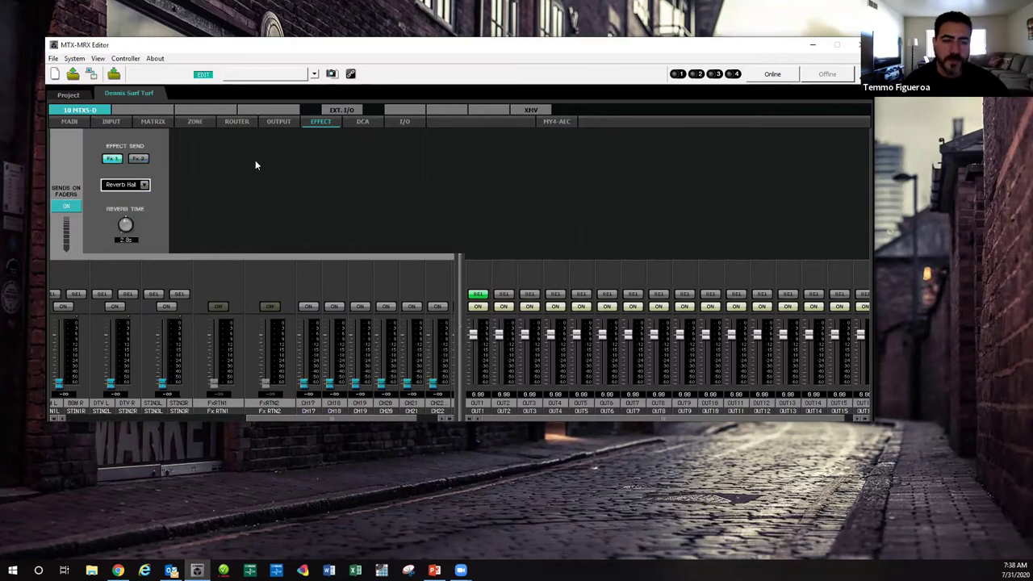
# - Review the input patch sources available for CH17 without changing its assignment
pyautogui.moveTo(280, 420); pyautogui.dragTo(266, 420)
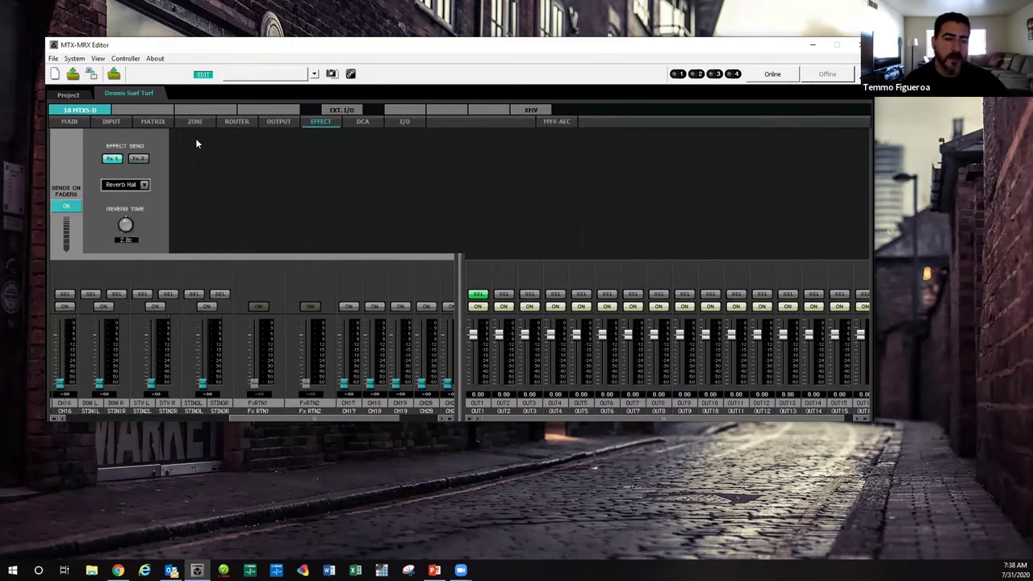
pyautogui.moveTo(285, 418); pyautogui.dragTo(343, 419)
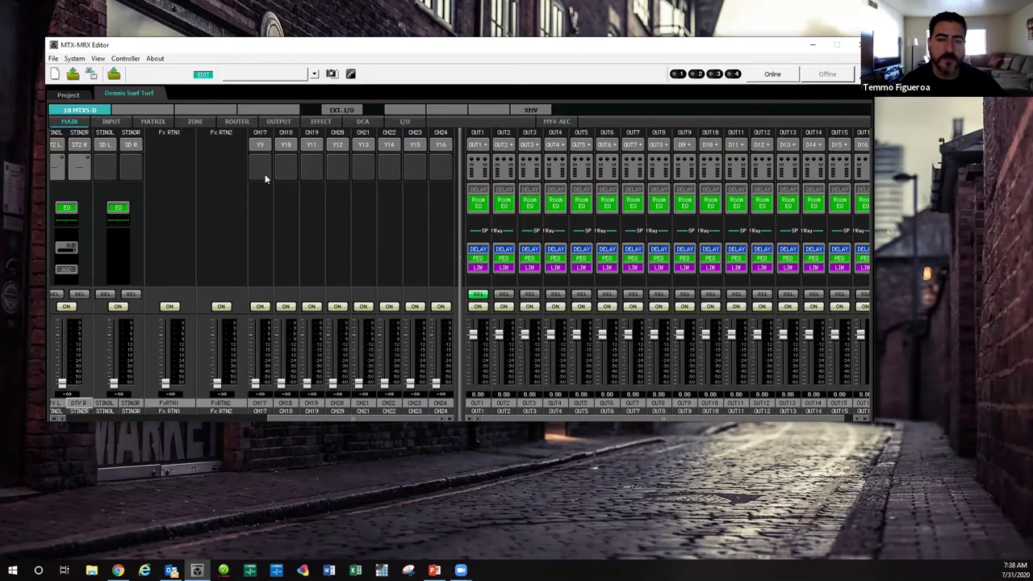
pyautogui.click(258, 146)
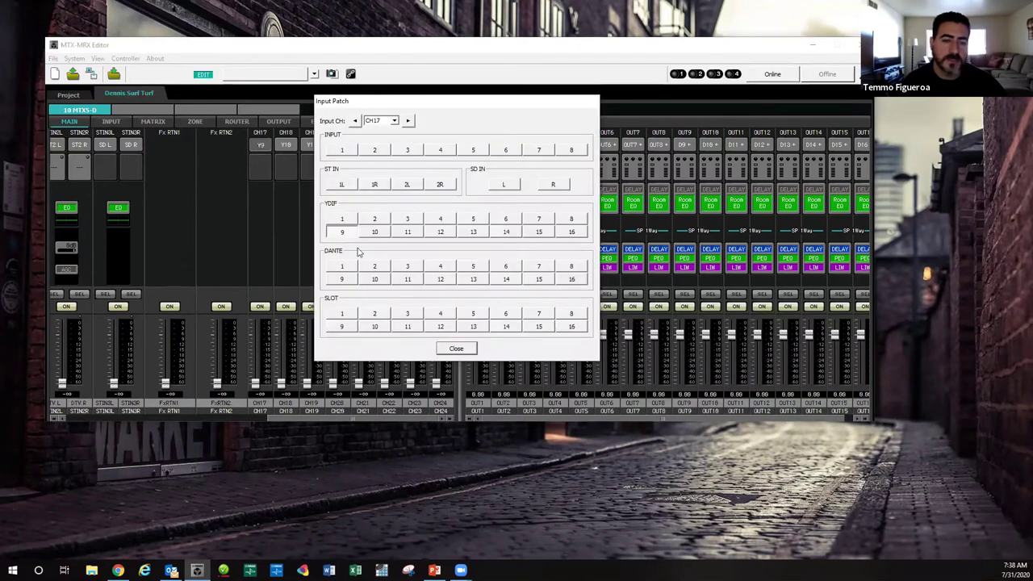
pyautogui.click(462, 350)
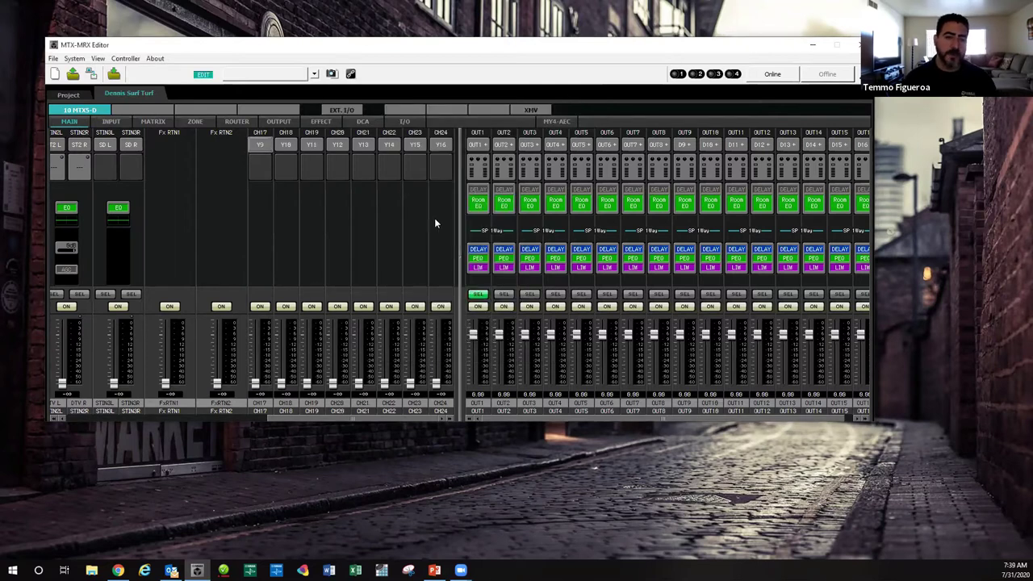
# - Turn off the high-pass filter on CH1, the MIC channel
pyautogui.moveTo(291, 418); pyautogui.dragTo(82, 420)
pyautogui.click(82, 418)
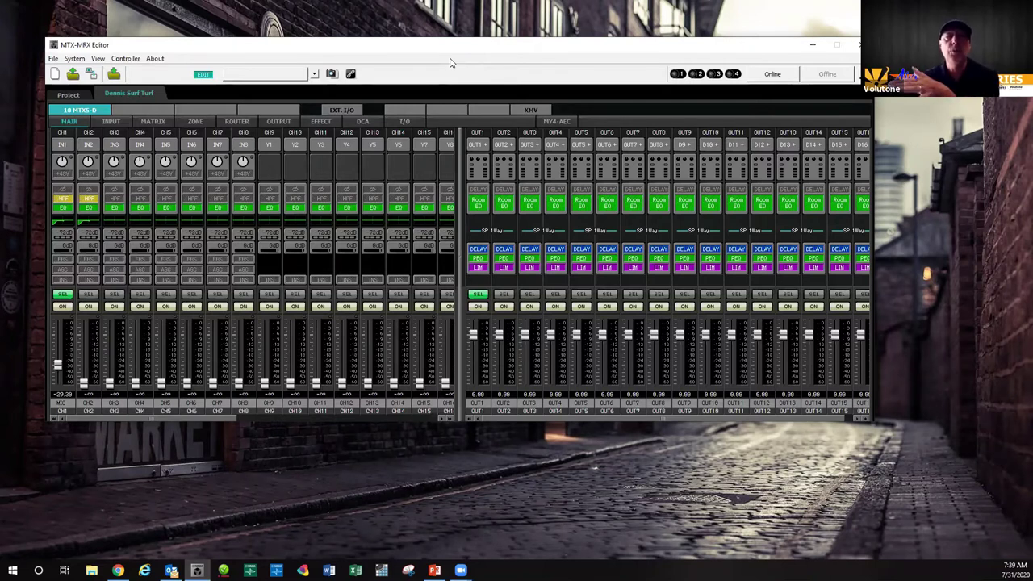
pyautogui.click(64, 200)
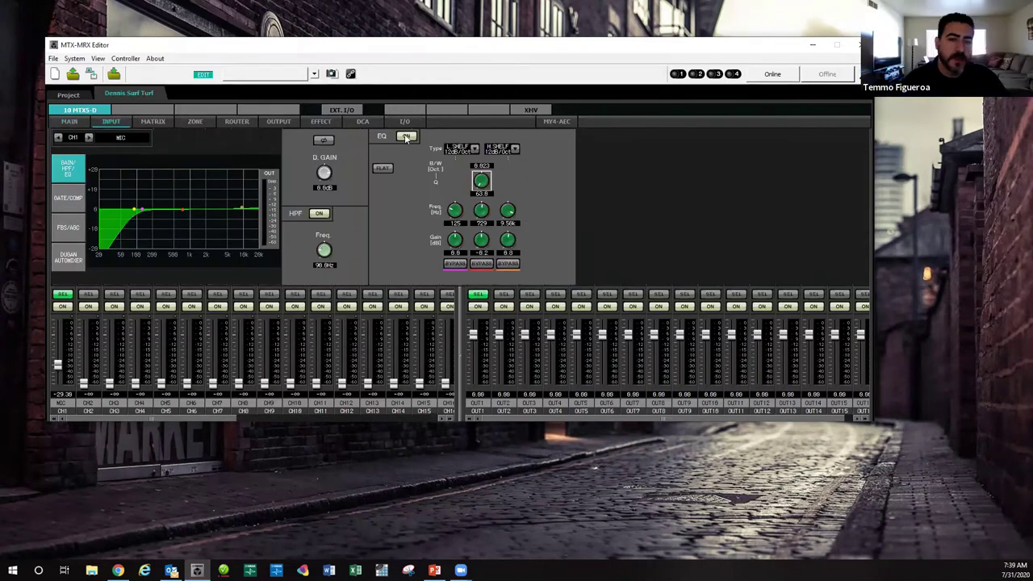
pyautogui.click(319, 214)
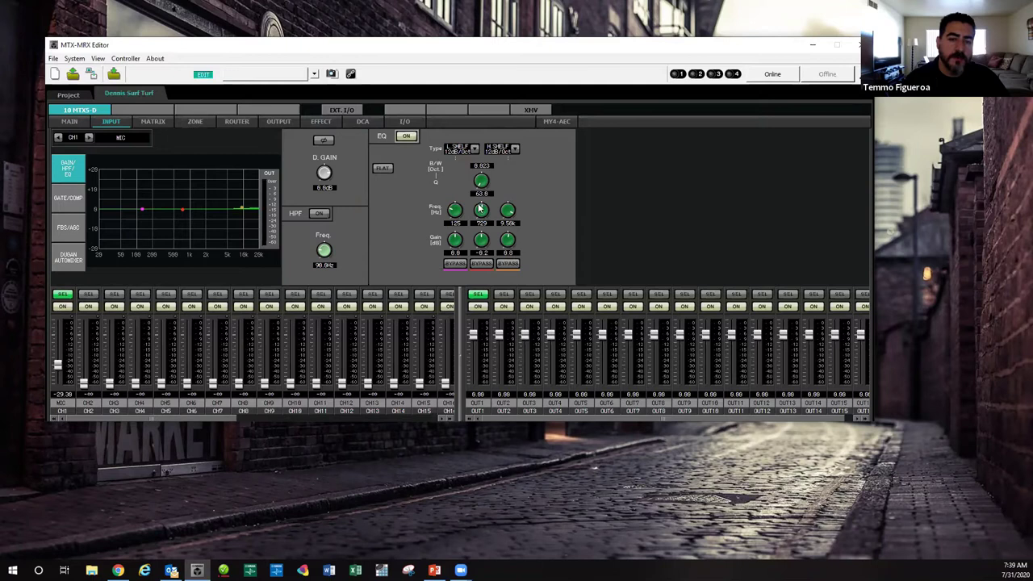
# - Shift CH1's middle EQ band to about 2.38 kHz and its high shelf to about 7.72 kHz, and reset the EQ gains to flat
pyautogui.moveTo(481, 216); pyautogui.dragTo(481, 193)
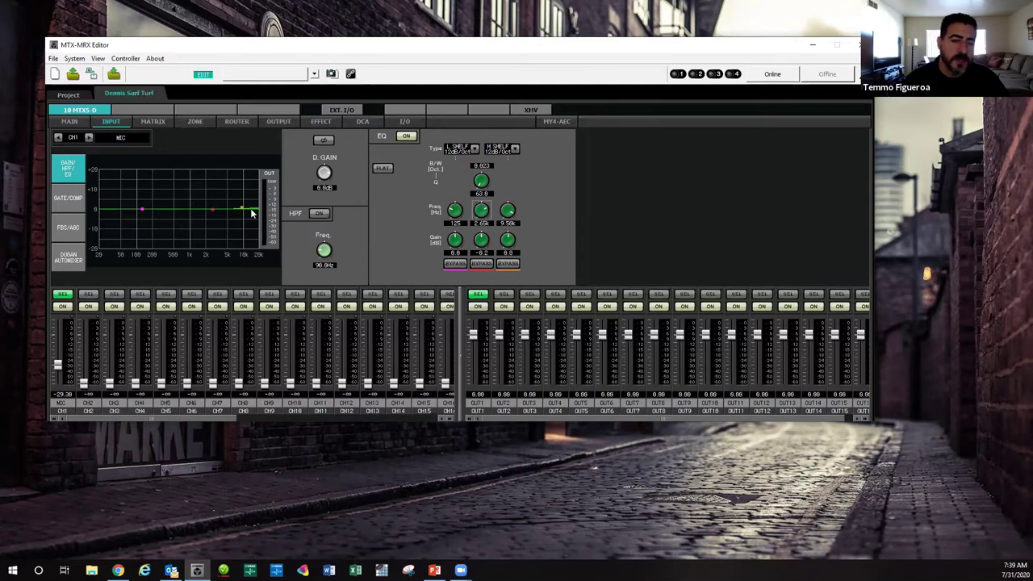
pyautogui.moveTo(243, 208); pyautogui.dragTo(238, 225)
pyautogui.moveTo(212, 210)
pyautogui.mouseDown()
pyautogui.moveTo(219, 218)
pyautogui.moveTo(209, 223)
pyautogui.mouseUp()
pyautogui.click(378, 170)
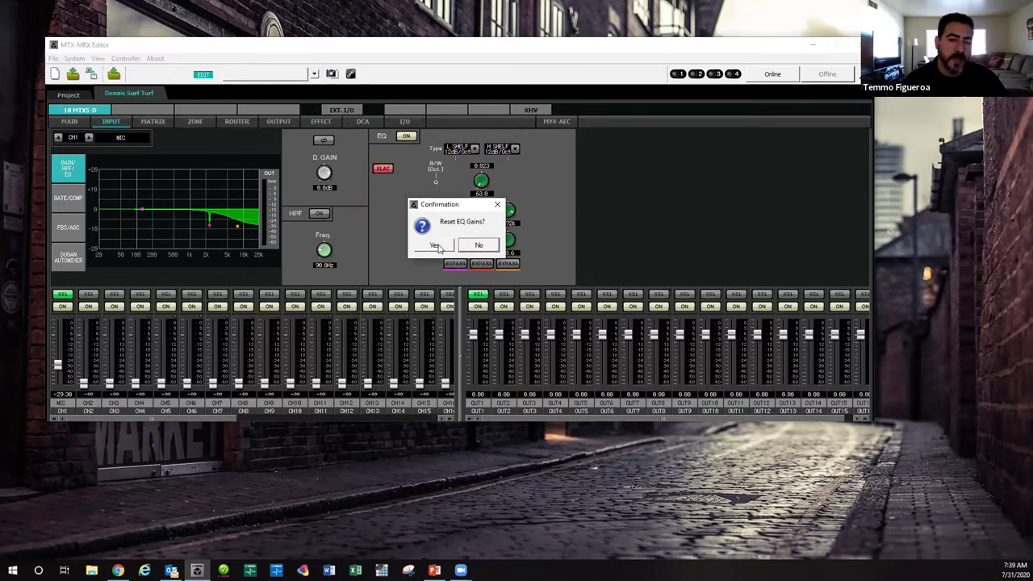
pyautogui.click(436, 245)
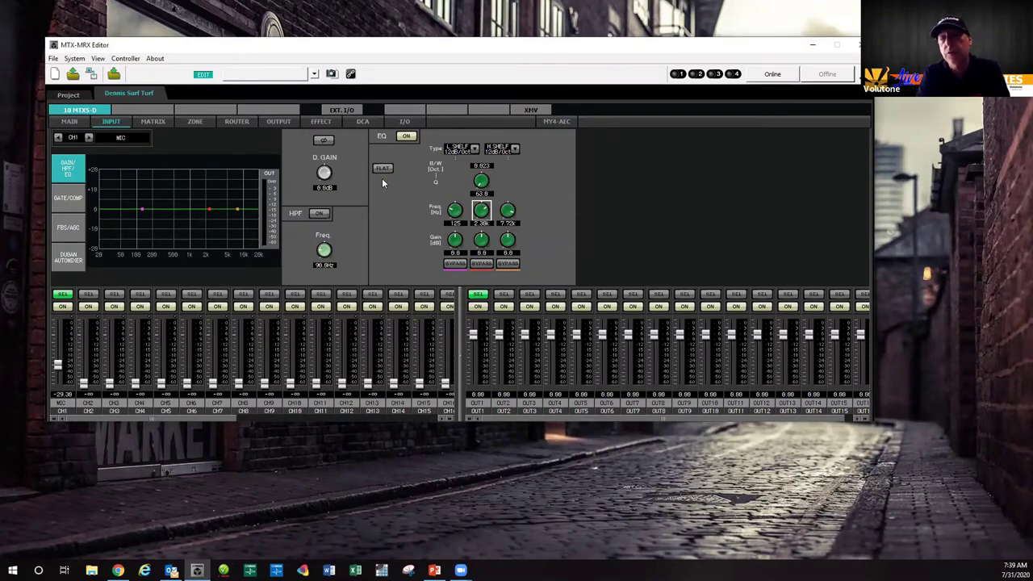
# - Reopen CH1's gain, HPF and EQ settings from the channel overview and turn its high-pass filter on
pyautogui.click(68, 121)
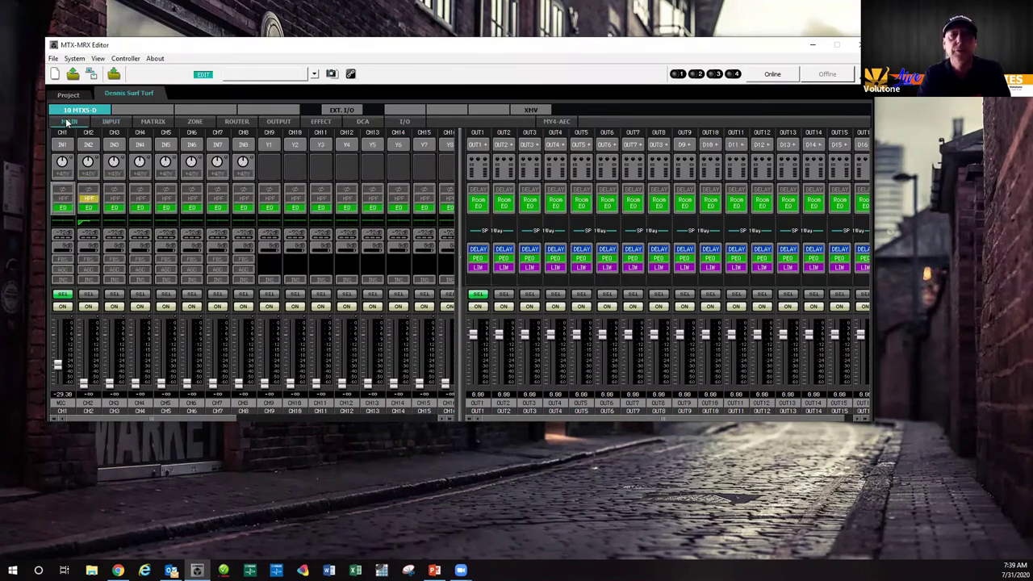
pyautogui.click(58, 205)
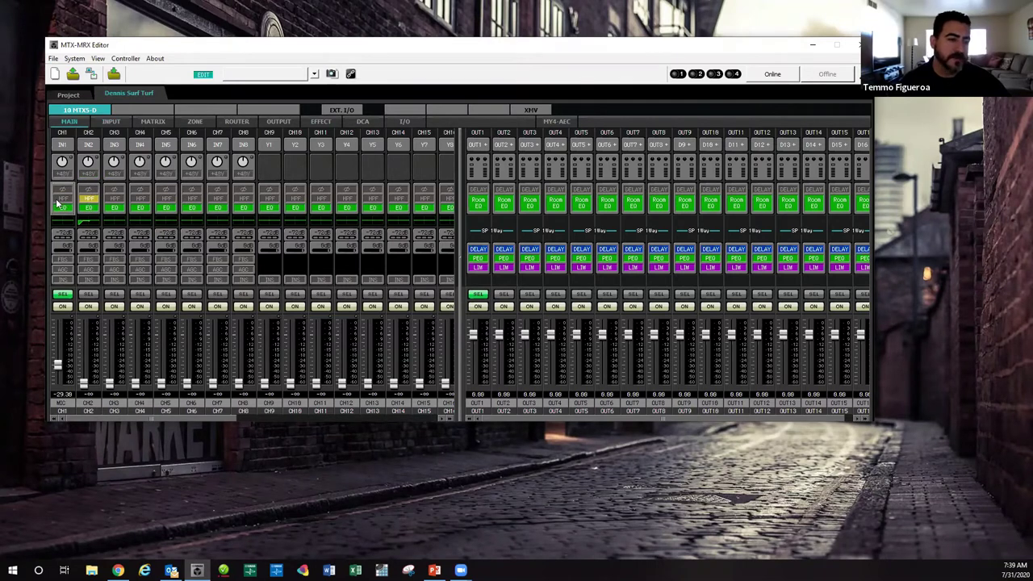
pyautogui.click(70, 121)
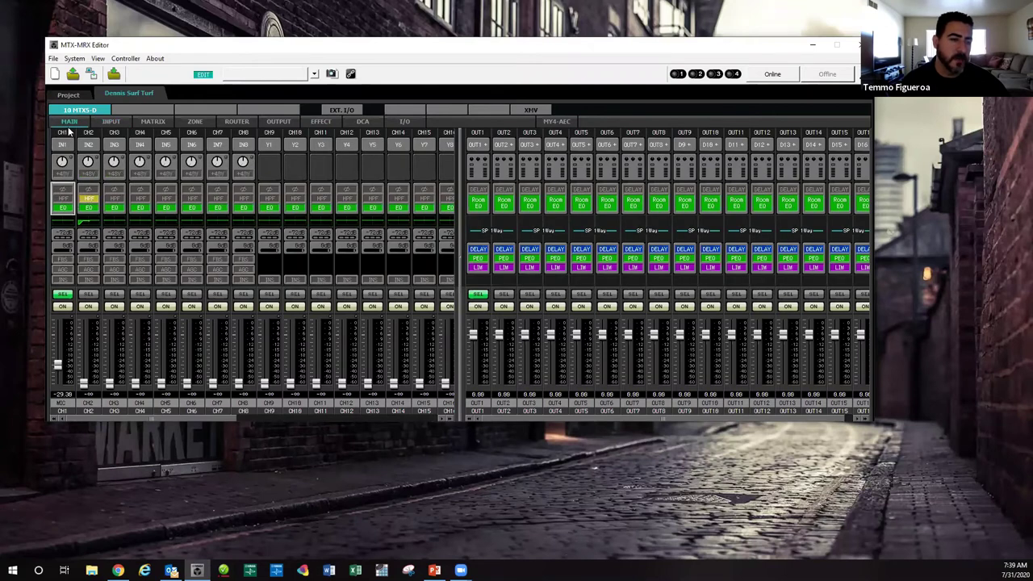
pyautogui.click(63, 192)
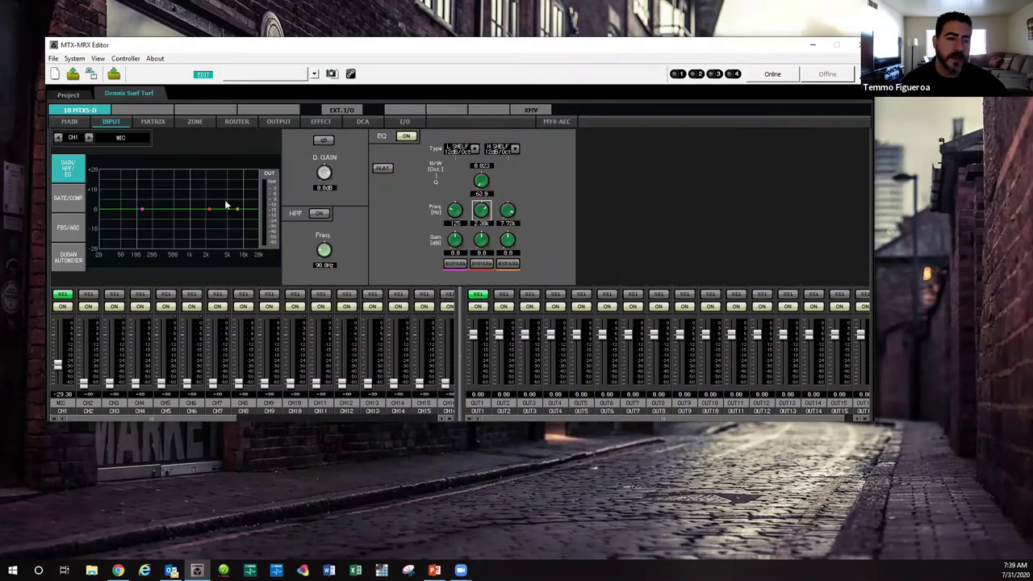
pyautogui.click(316, 215)
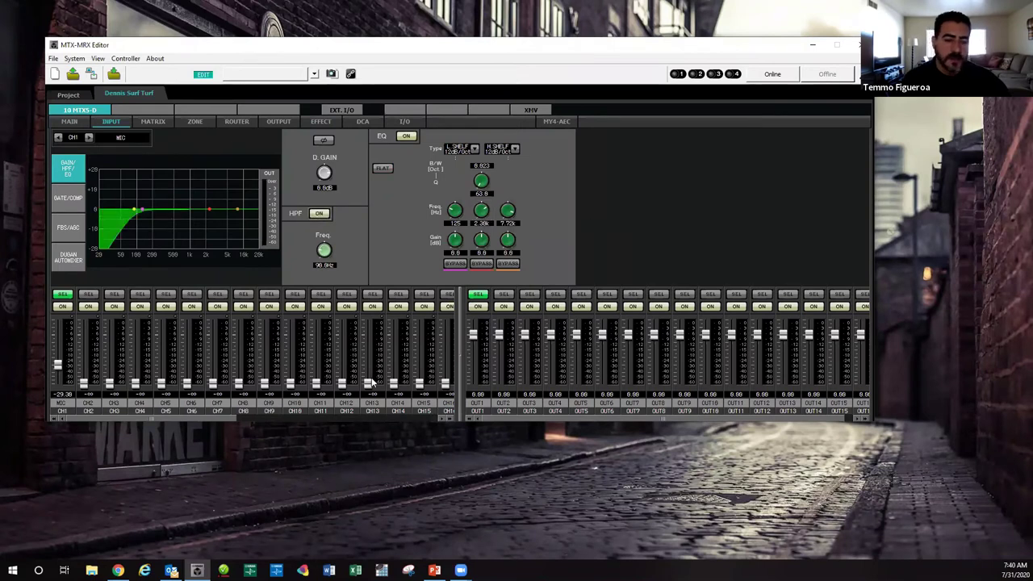
# - Return to the MTX5-D channel overview and rename output OUT1 as Dining
pyautogui.moveTo(184, 418); pyautogui.dragTo(414, 426)
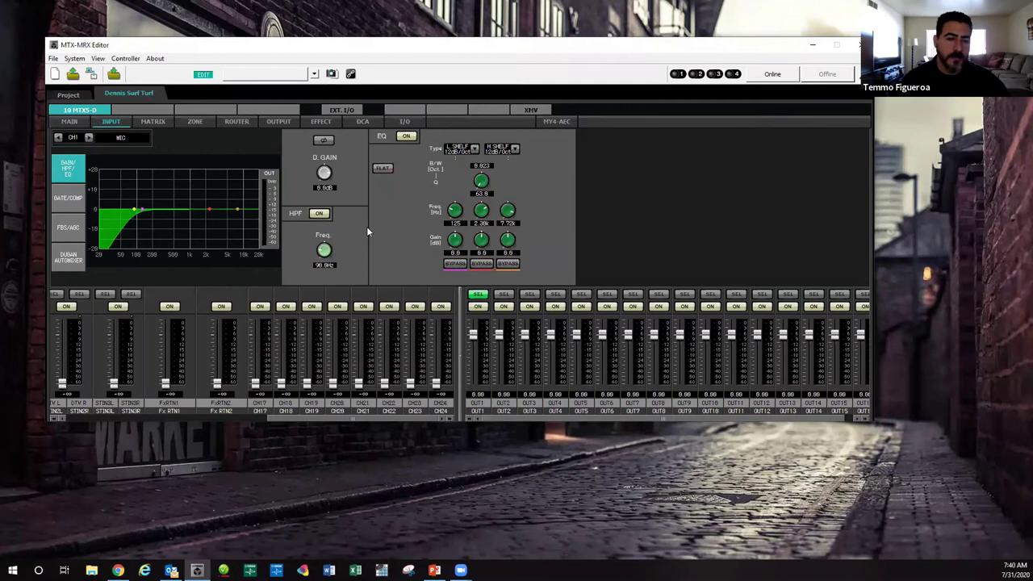
pyautogui.click(71, 122)
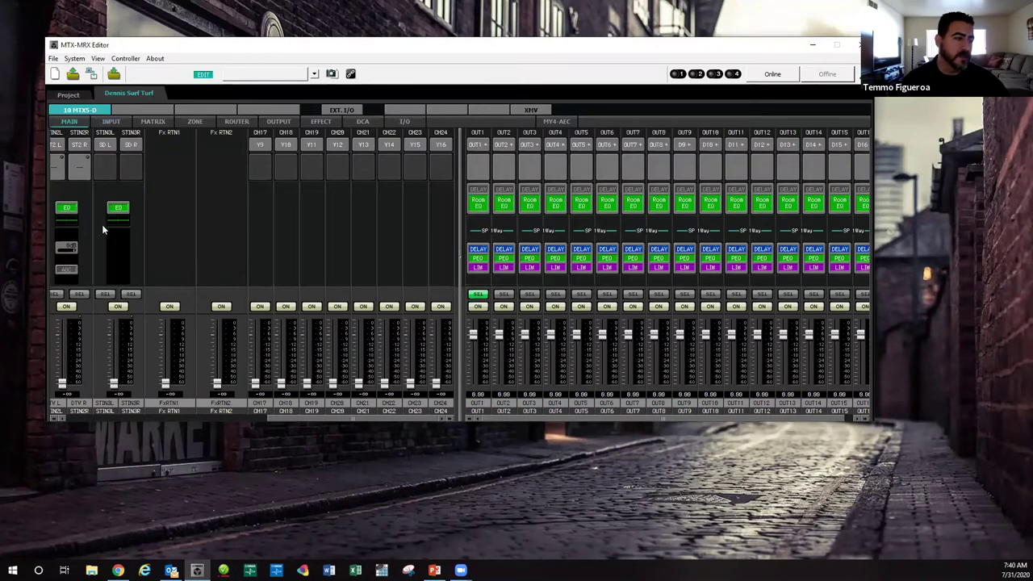
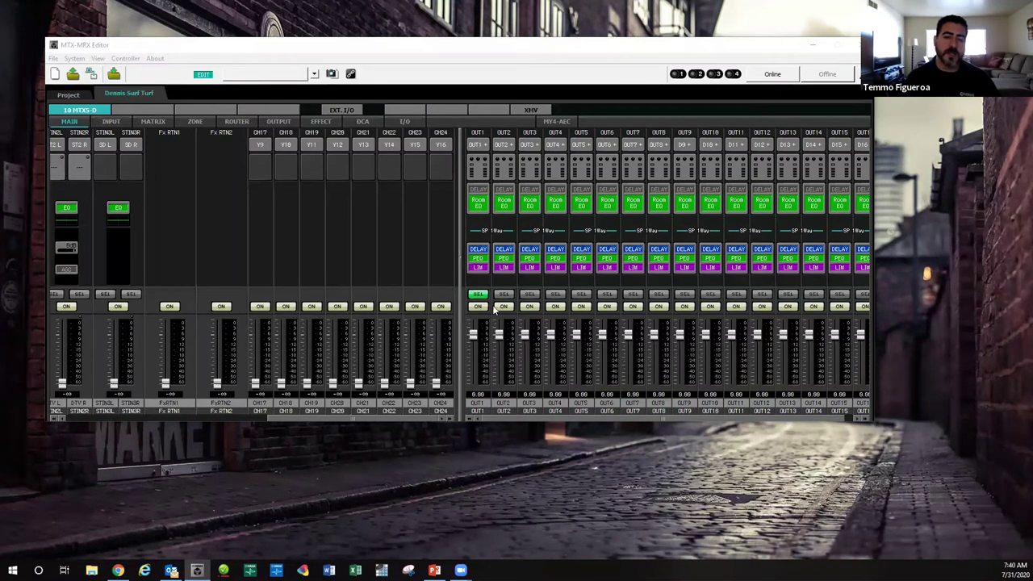
pyautogui.doubleClick(476, 404)
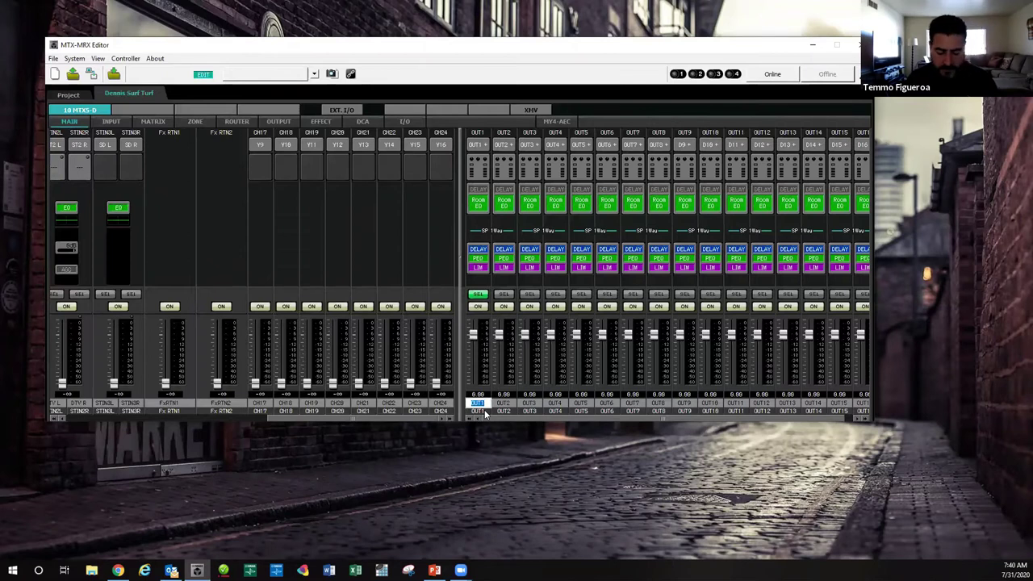
pyautogui.write('Dining')
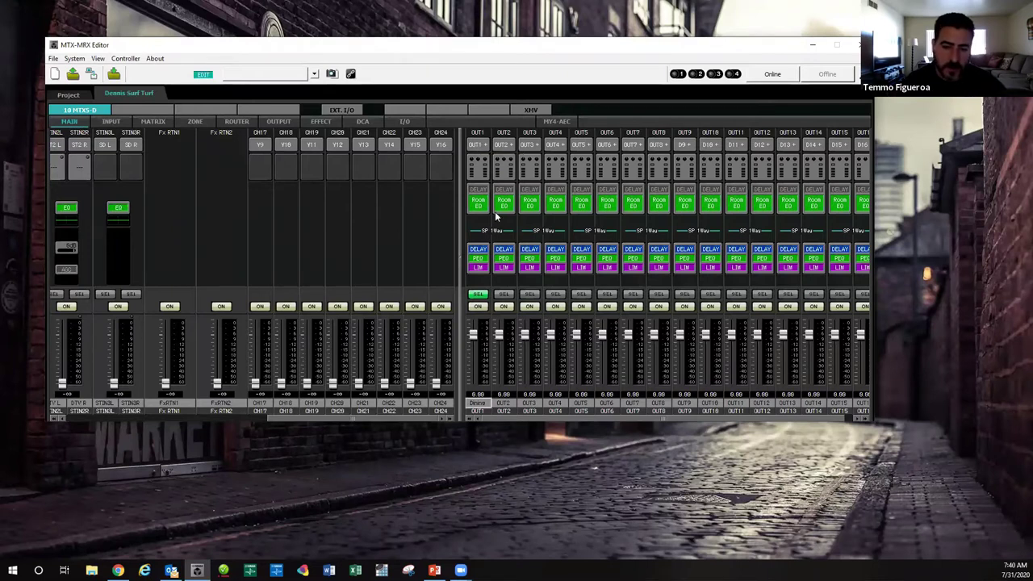
# - Open OUT1's output patch and review the port assignments of the neighbouring output channels, returning to OUT1
pyautogui.click(474, 144)
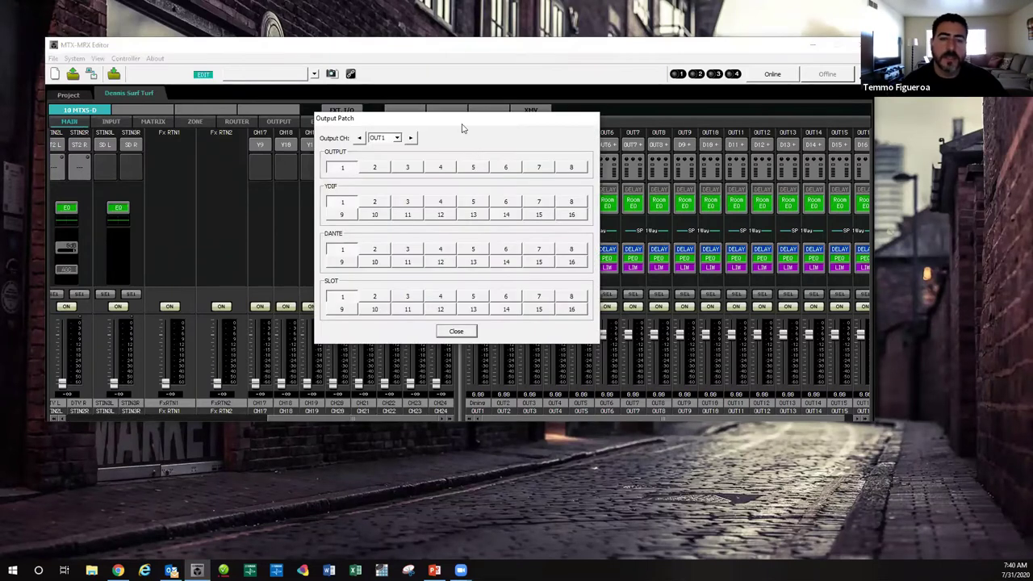
pyautogui.moveTo(462, 125); pyautogui.dragTo(279, 93)
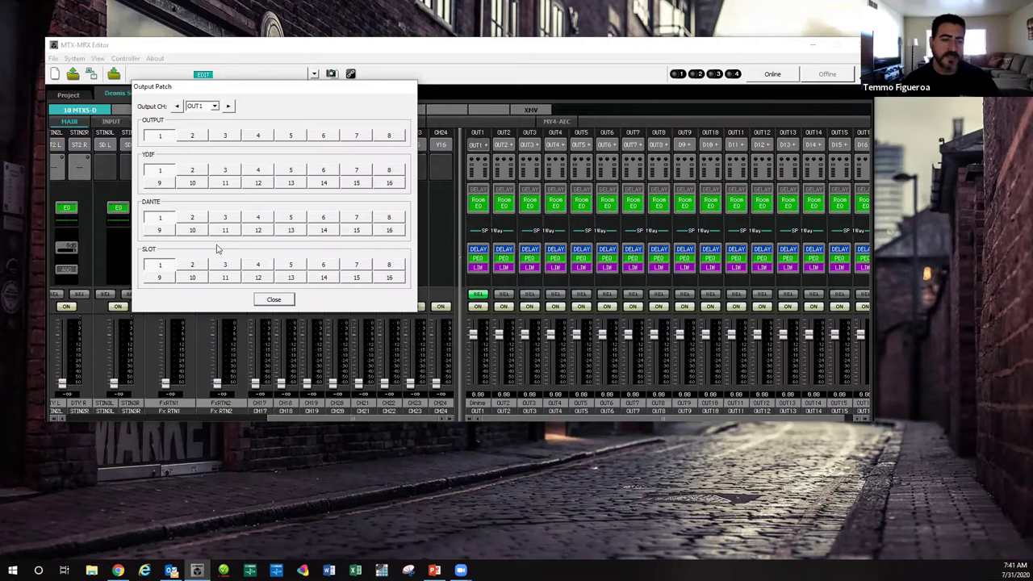
pyautogui.click(213, 107)
pyautogui.click(196, 144)
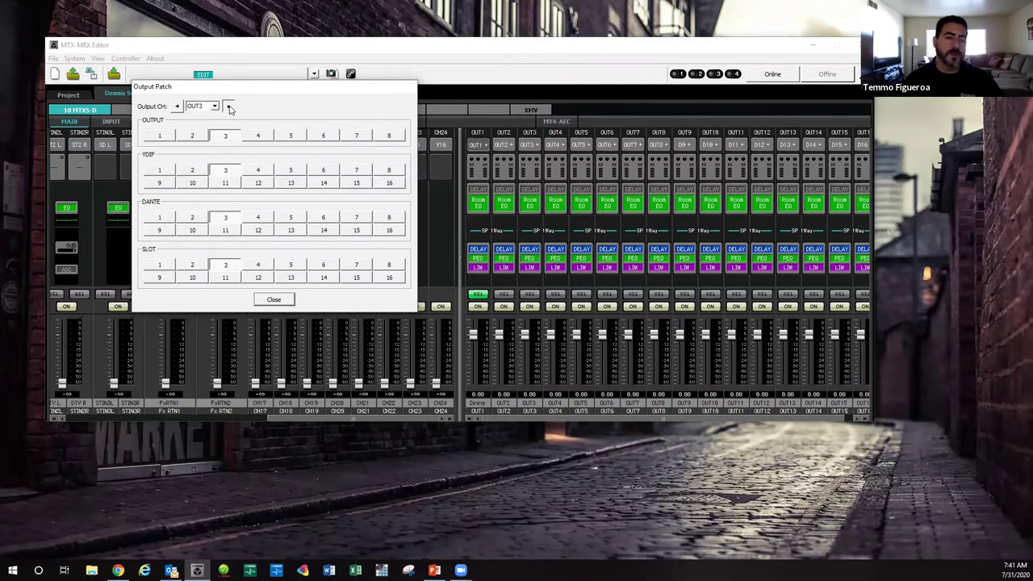
pyautogui.click(178, 108)
pyautogui.click(177, 108)
pyautogui.click(177, 108)
pyautogui.click(178, 108)
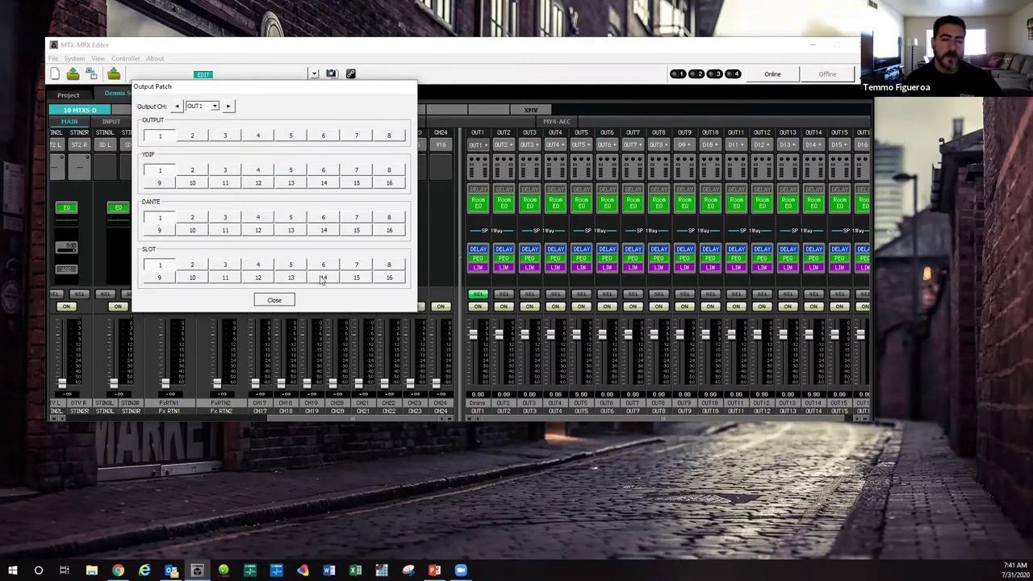
# - Leave the output patch and examine the gain and polarity inversion controls for OUT1's output ports
pyautogui.click(478, 144)
pyautogui.click(484, 179)
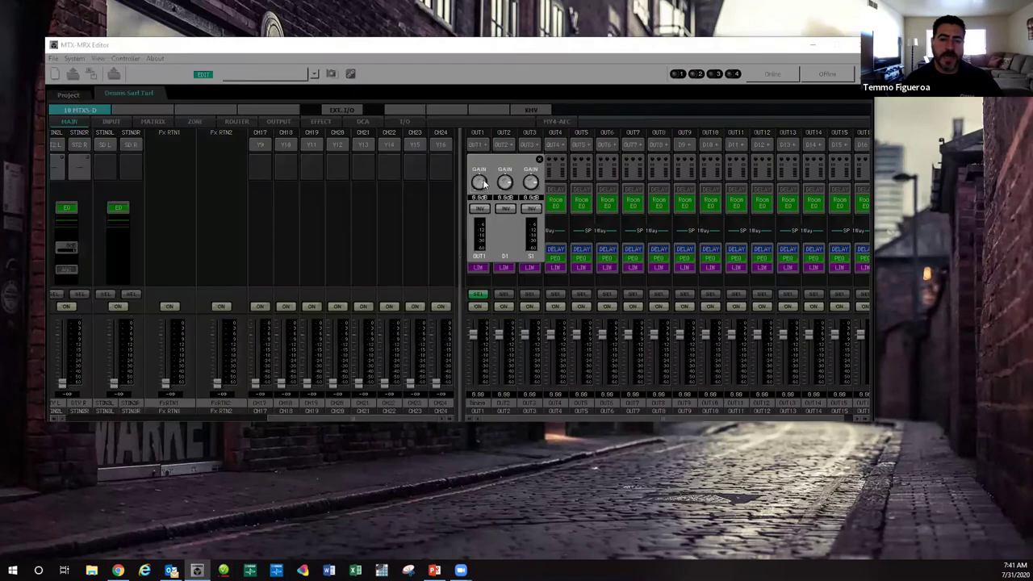
pyautogui.click(484, 209)
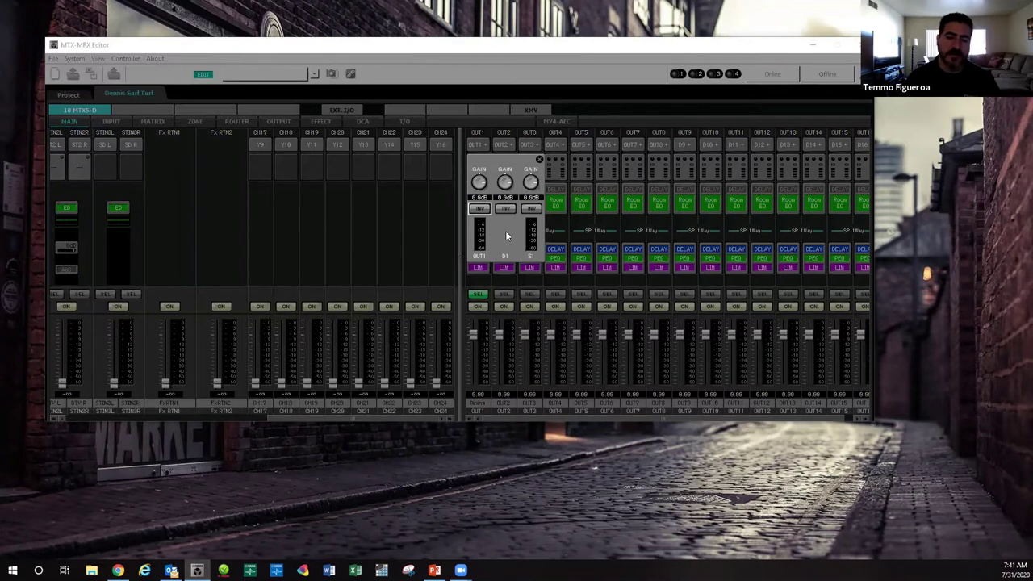
# - Open OUT1's delay and room EQ settings, keep meter as the delay unit, and leave the delay switched off
pyautogui.doubleClick(479, 181)
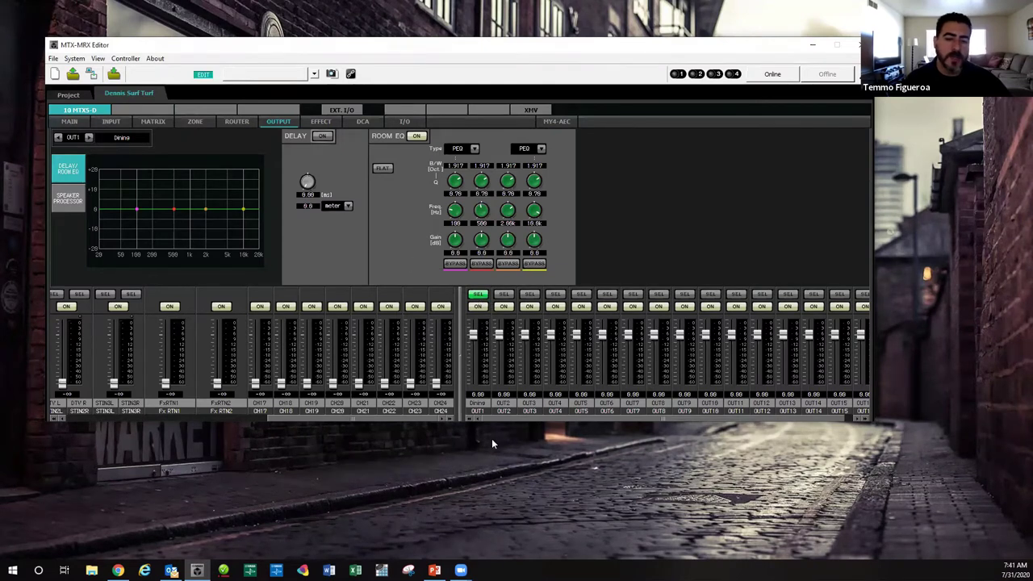
pyautogui.click(332, 207)
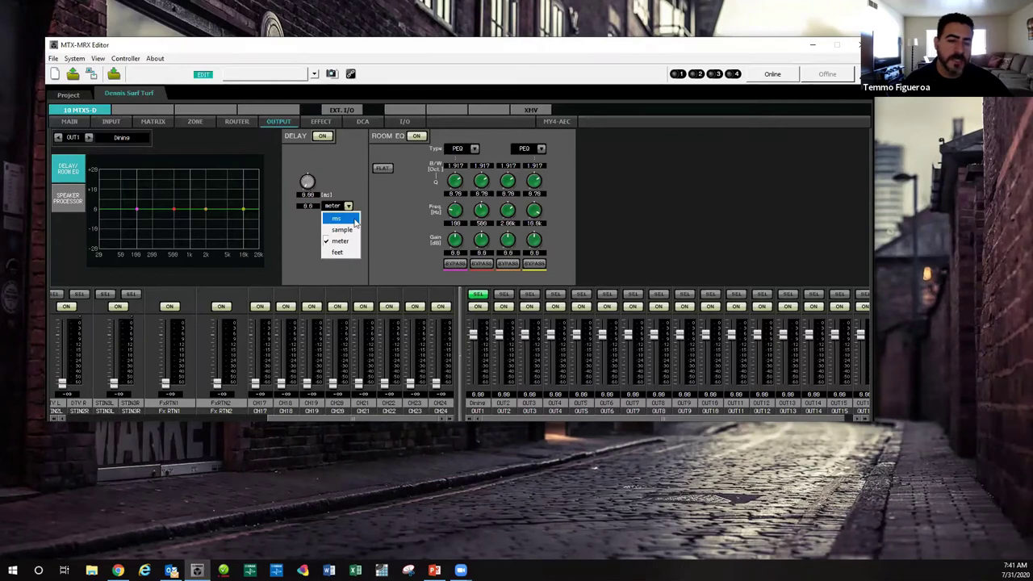
pyautogui.click(348, 241)
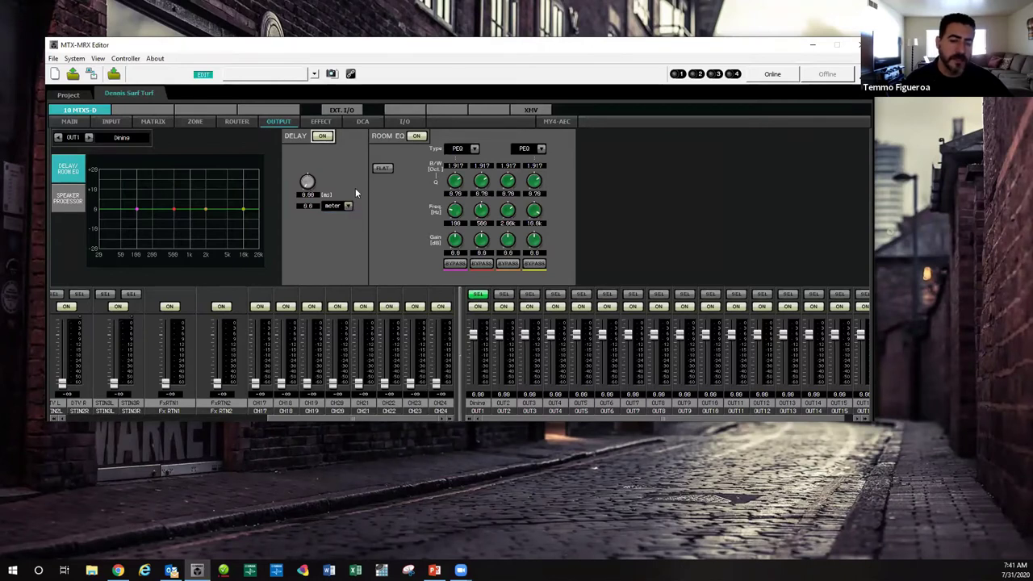
pyautogui.click(324, 136)
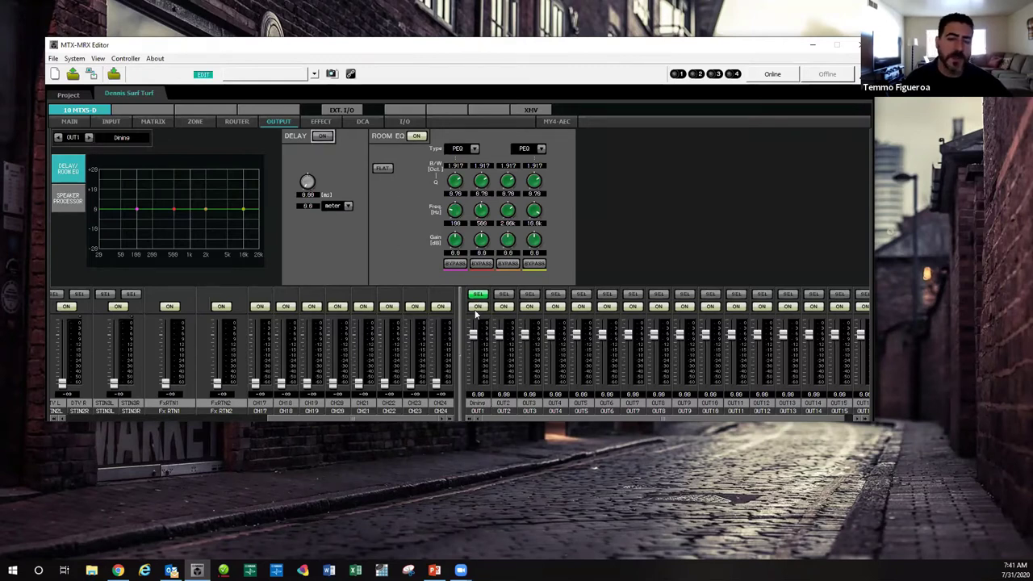
# - Shape OUT1's room EQ with a 3.2 dB cut at 47.5 Hz, Q 2.8, and boosts of 0.5 and 2.4 dB in the two upper bands
pyautogui.moveTo(135, 211); pyautogui.dragTo(120, 215)
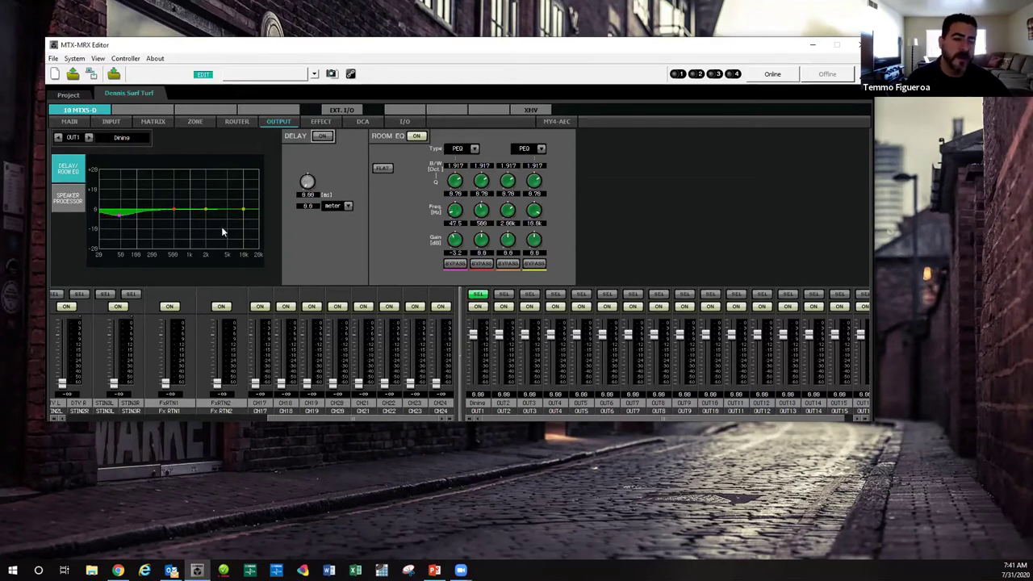
pyautogui.moveTo(240, 212); pyautogui.dragTo(206, 204)
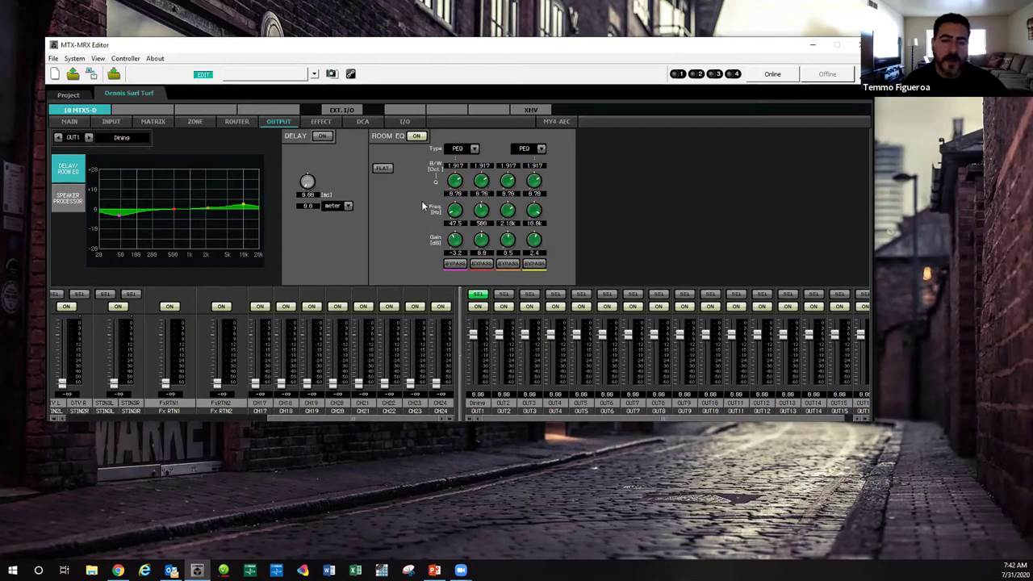
pyautogui.moveTo(455, 181); pyautogui.dragTo(454, 239)
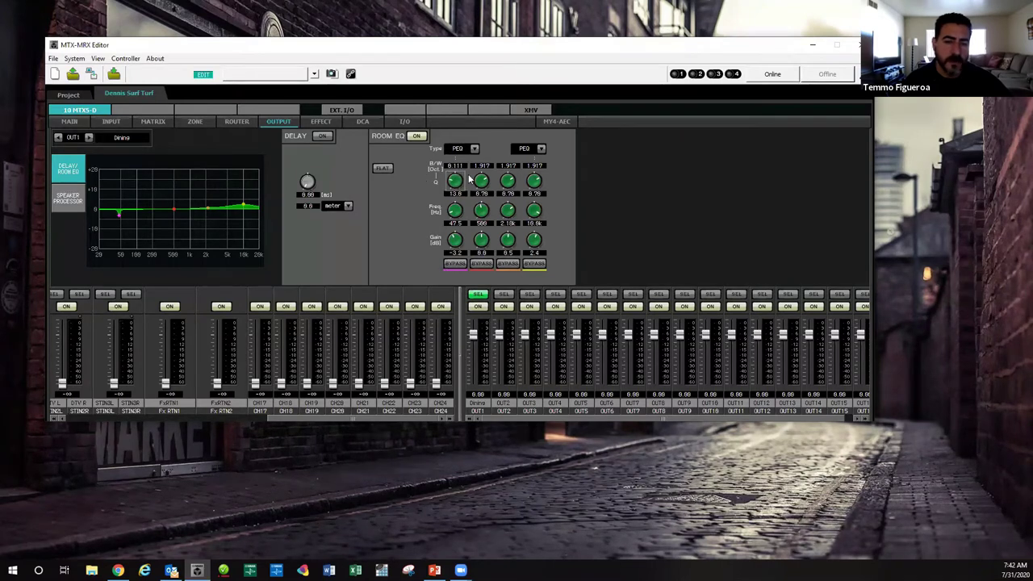
pyautogui.click(464, 148)
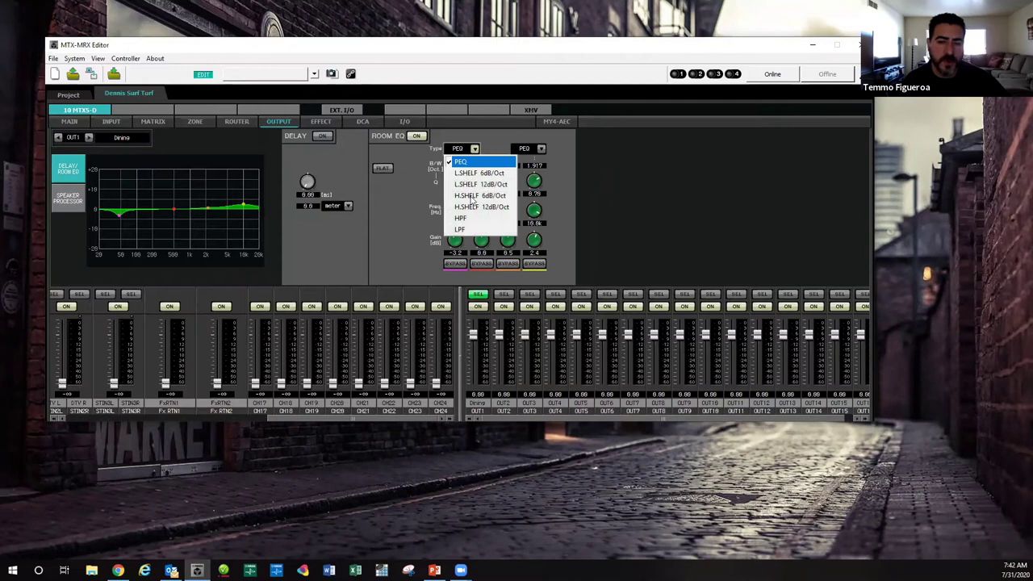
pyautogui.click(365, 221)
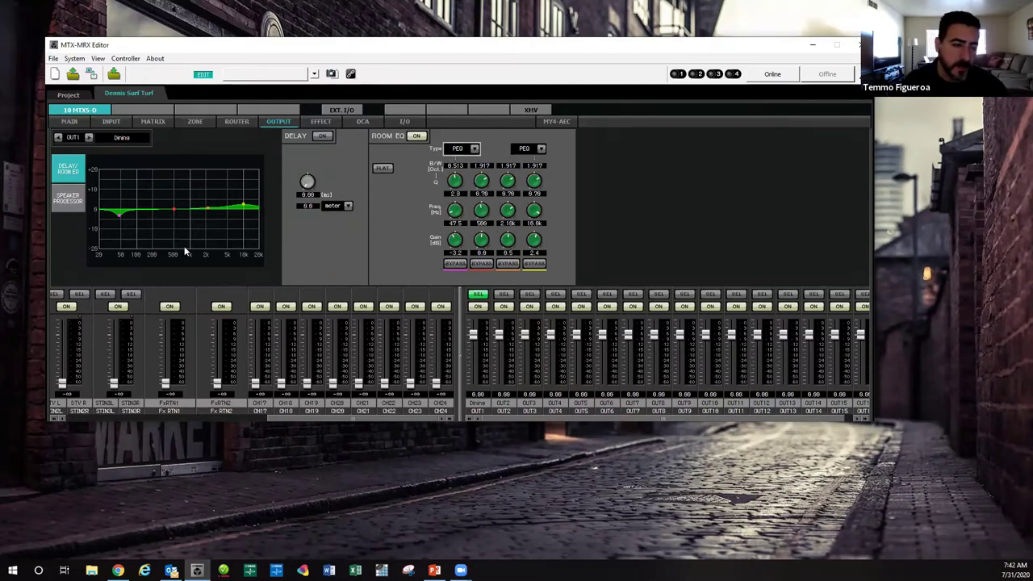
# - Open the advanced speaker processor settings for OUT1
pyautogui.click(70, 204)
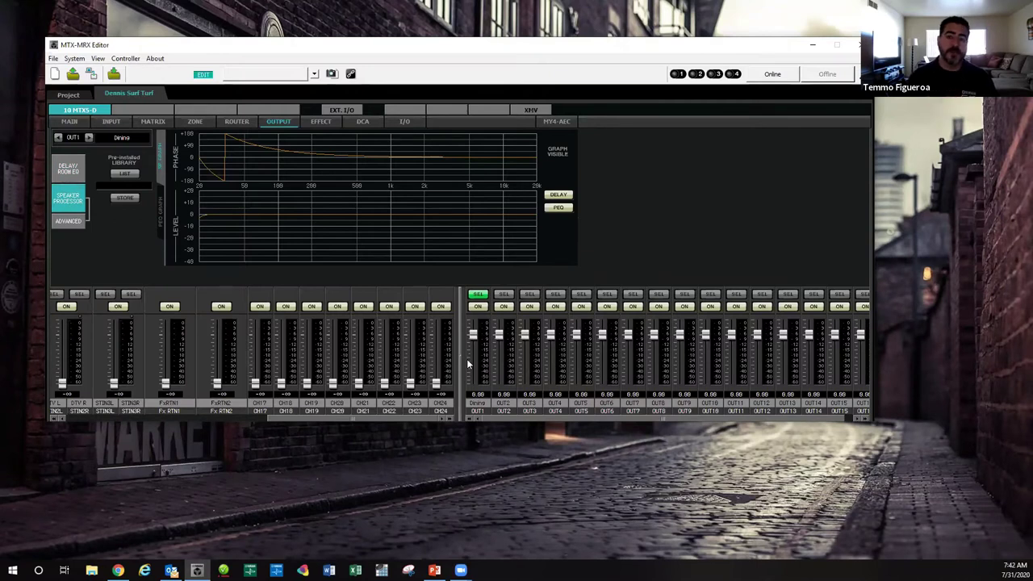
pyautogui.click(66, 221)
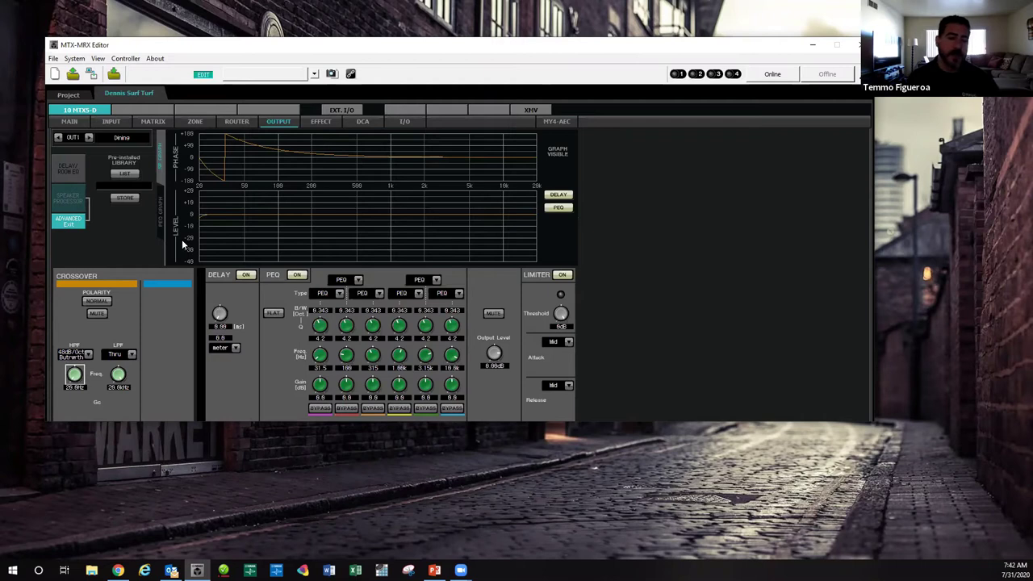
pyautogui.click(69, 224)
pyautogui.click(70, 223)
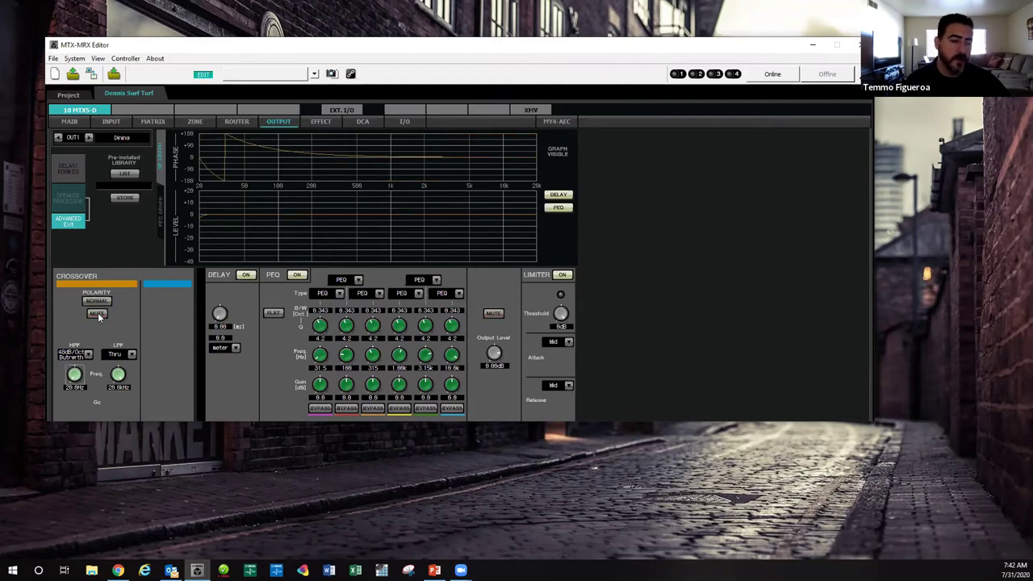
# - Try a 6dB/Oct slope on OUT1's crossover HPF, then set it to 48dB/Oct Butrwrth at 60 Hz
pyautogui.click(90, 353)
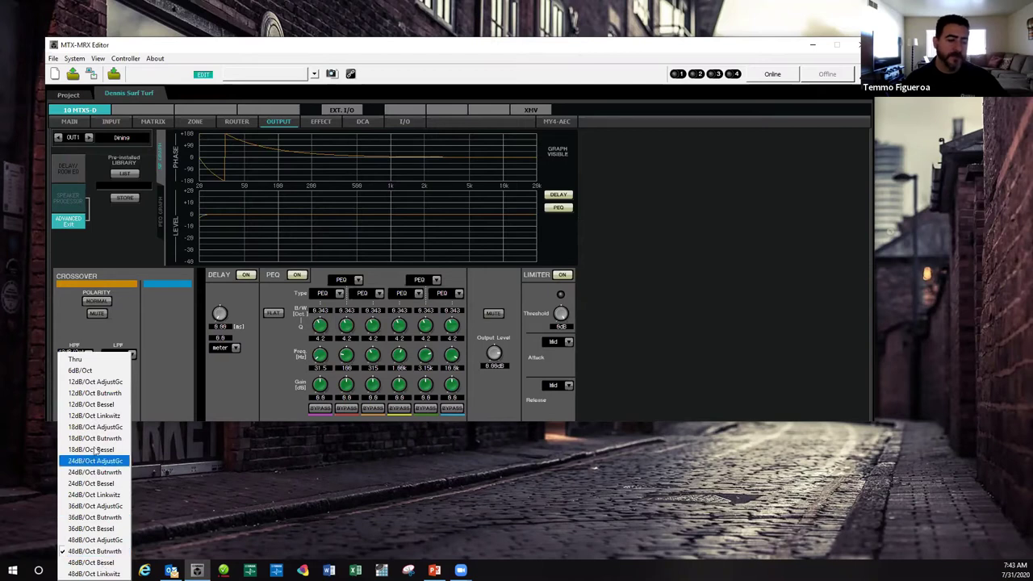
pyautogui.click(94, 371)
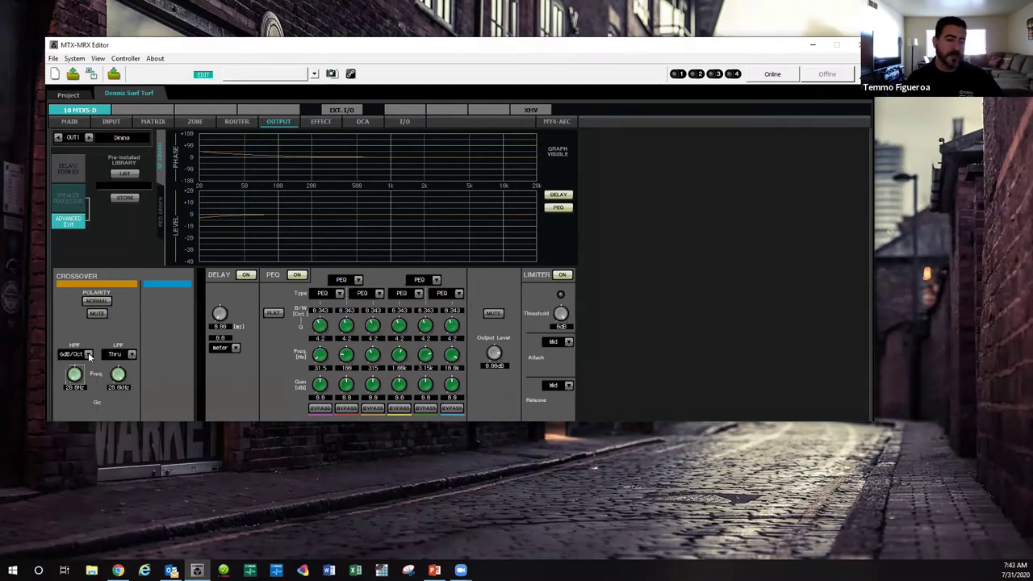
pyautogui.click(88, 353)
pyautogui.click(77, 551)
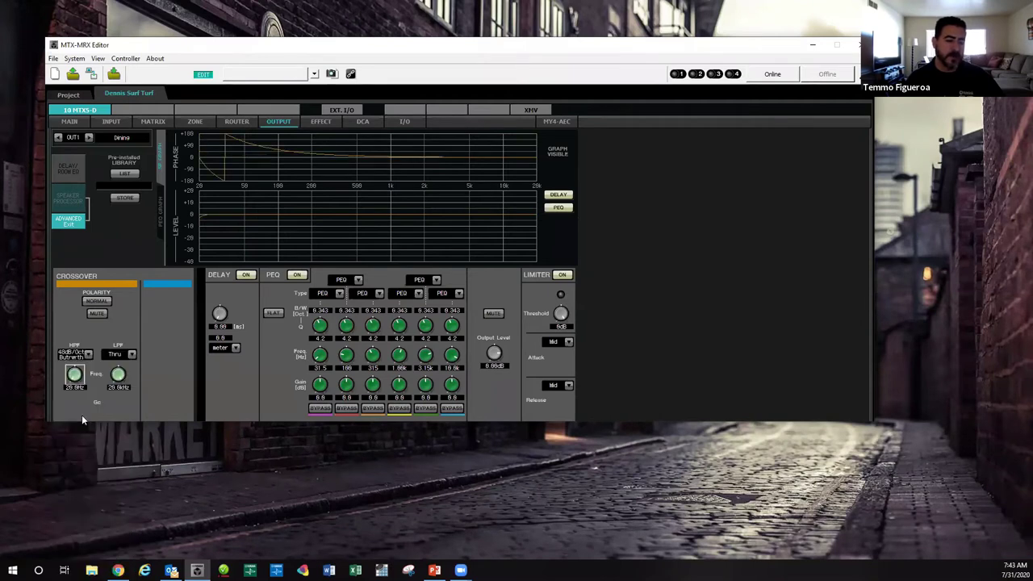
pyautogui.moveTo(80, 386); pyautogui.dragTo(82, 349)
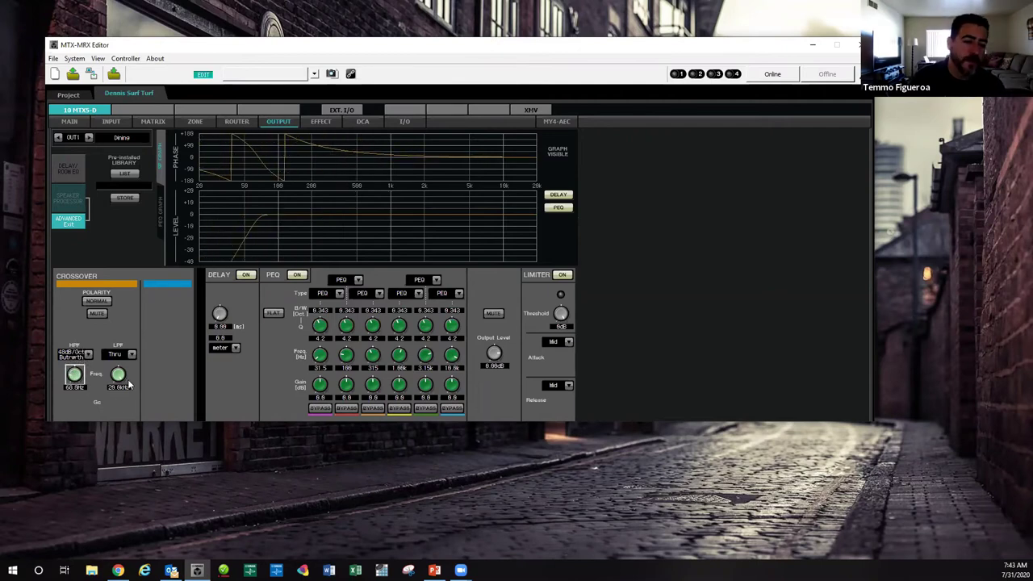
# - Set OUT1's crossover LPF to 48dB/Oct Butrwrth at 250 Hz, and briefly mute and unmute the processor output
pyautogui.click(121, 354)
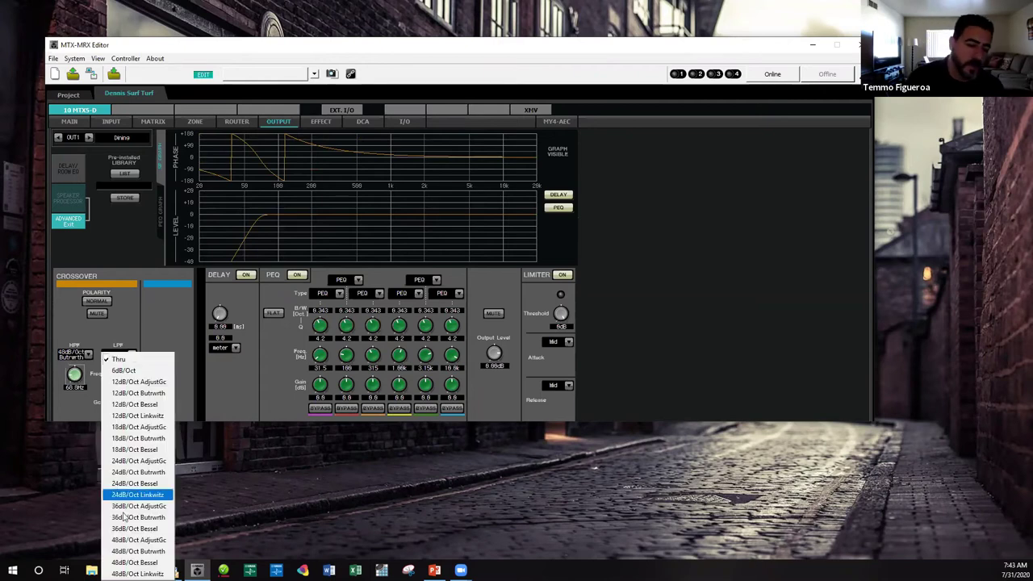
pyautogui.click(127, 553)
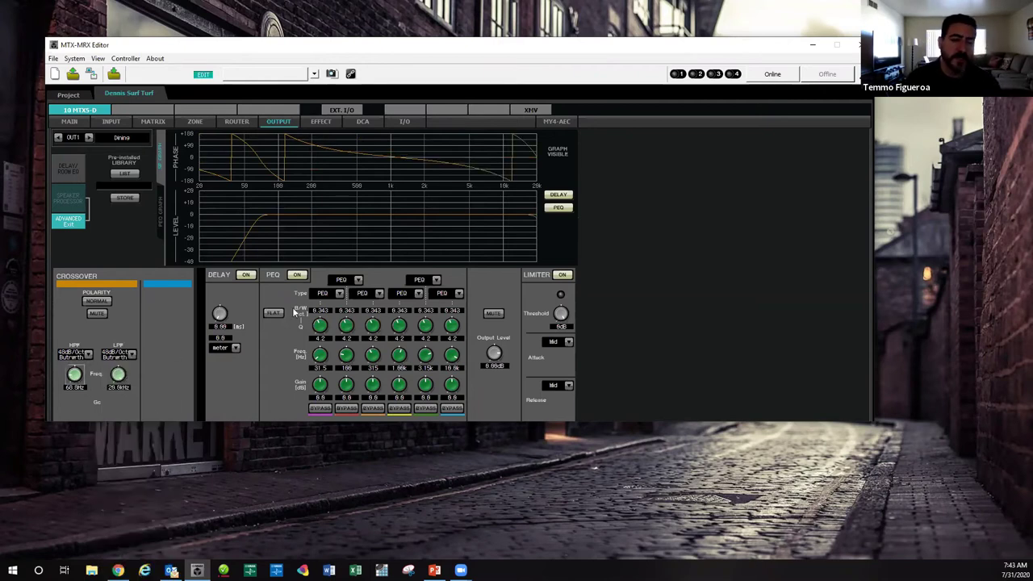
pyautogui.moveTo(118, 374); pyautogui.dragTo(118, 406)
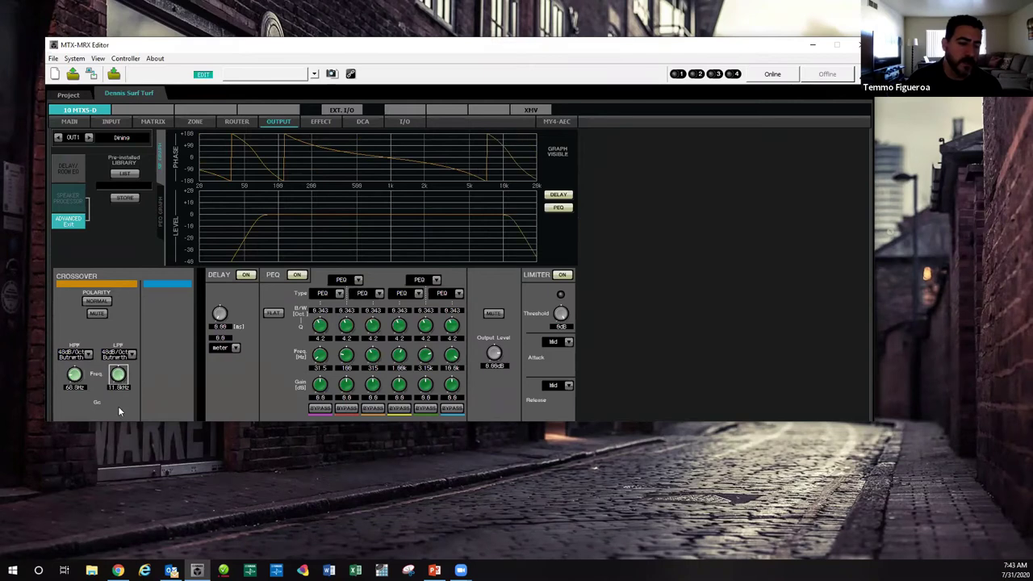
pyautogui.moveTo(119, 465); pyautogui.dragTo(121, 478)
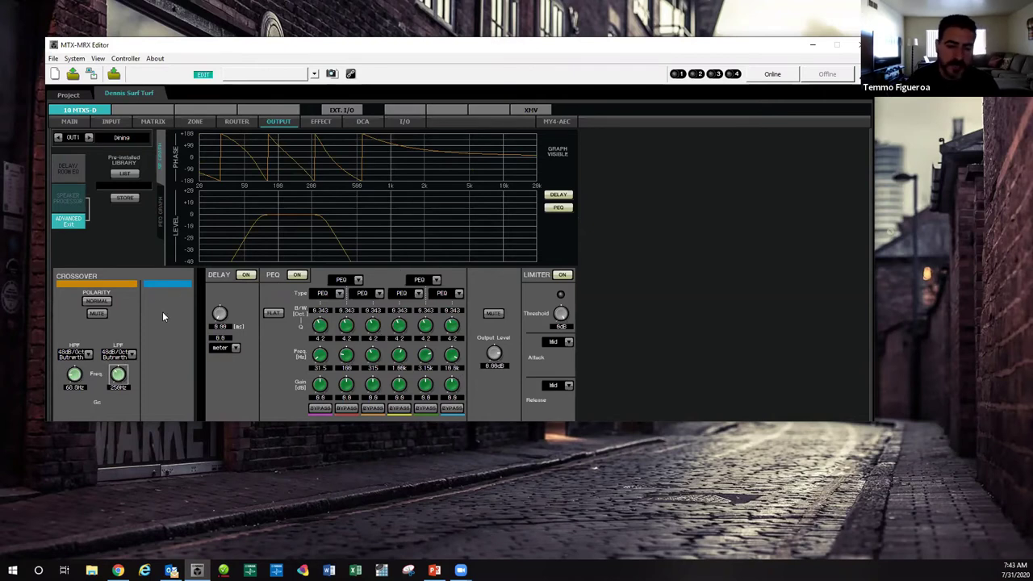
pyautogui.click(494, 314)
pyautogui.click(494, 315)
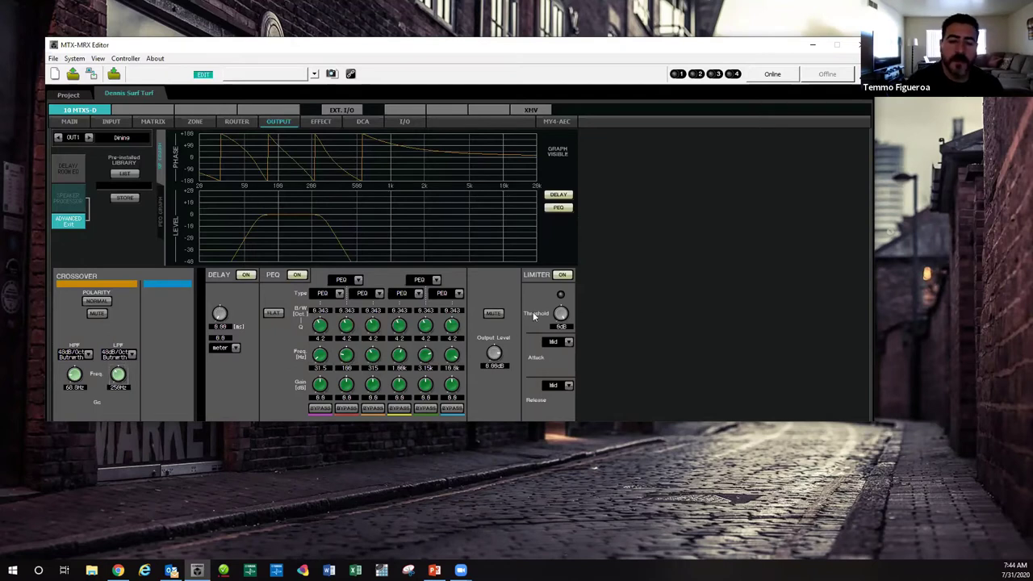
# - Load a Yamaha VXC-series speaker preset from the pre-installed library into OUT1's speaker processor
pyautogui.click(121, 176)
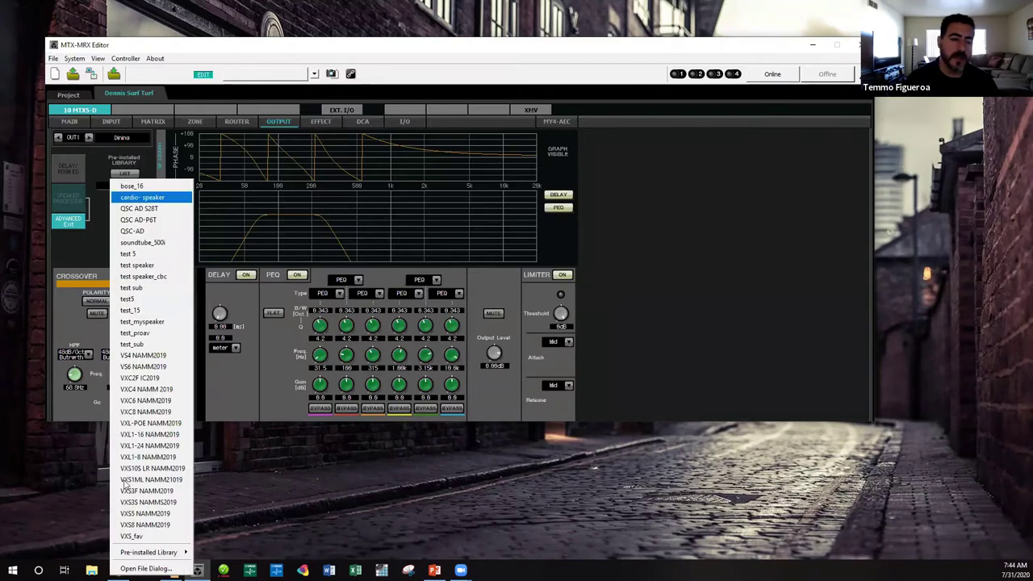
pyautogui.moveTo(146, 552)
pyautogui.moveTo(214, 552)
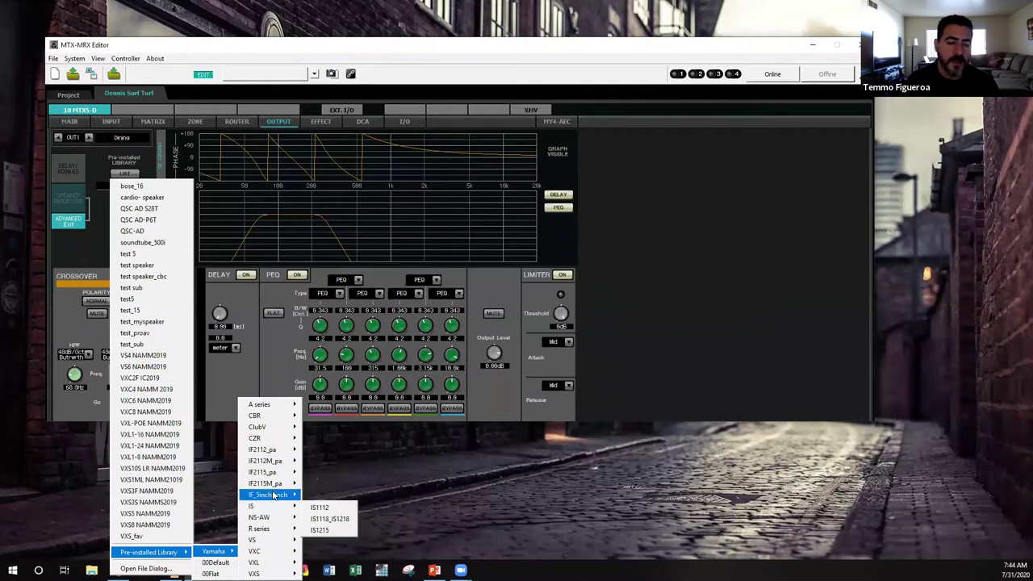
pyautogui.moveTo(260, 518)
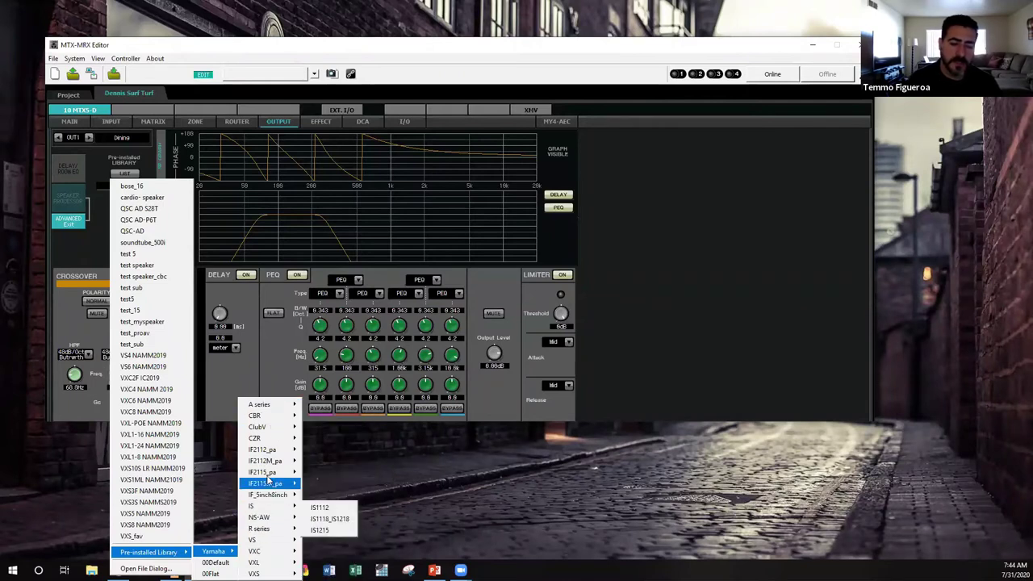
pyautogui.moveTo(256, 452)
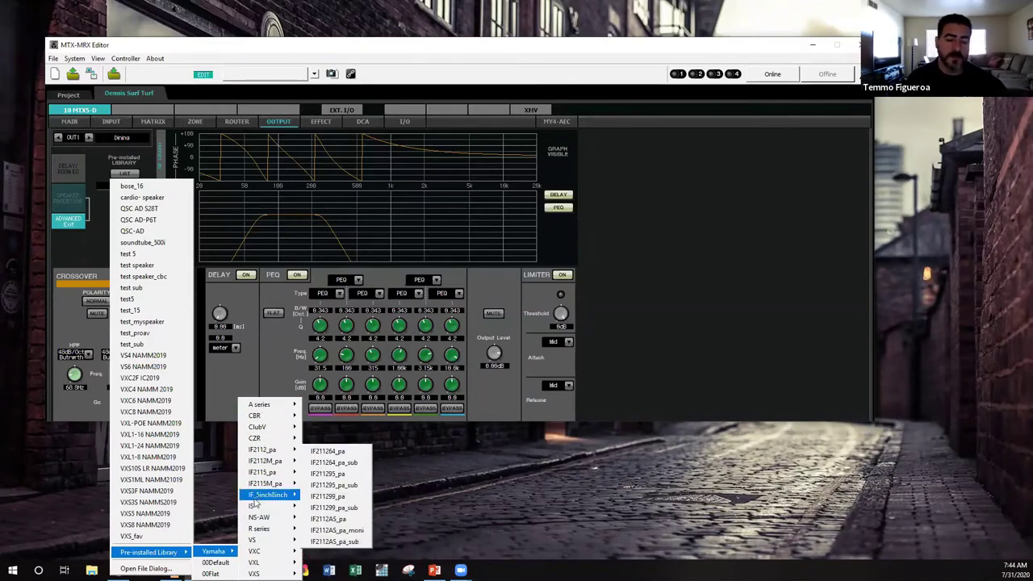
pyautogui.moveTo(254, 556)
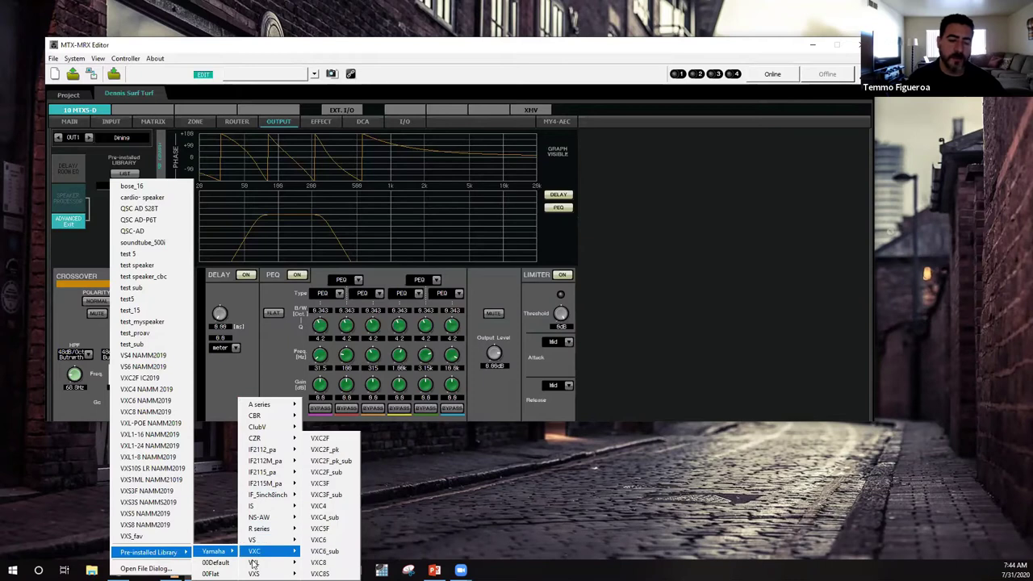
pyautogui.click(318, 546)
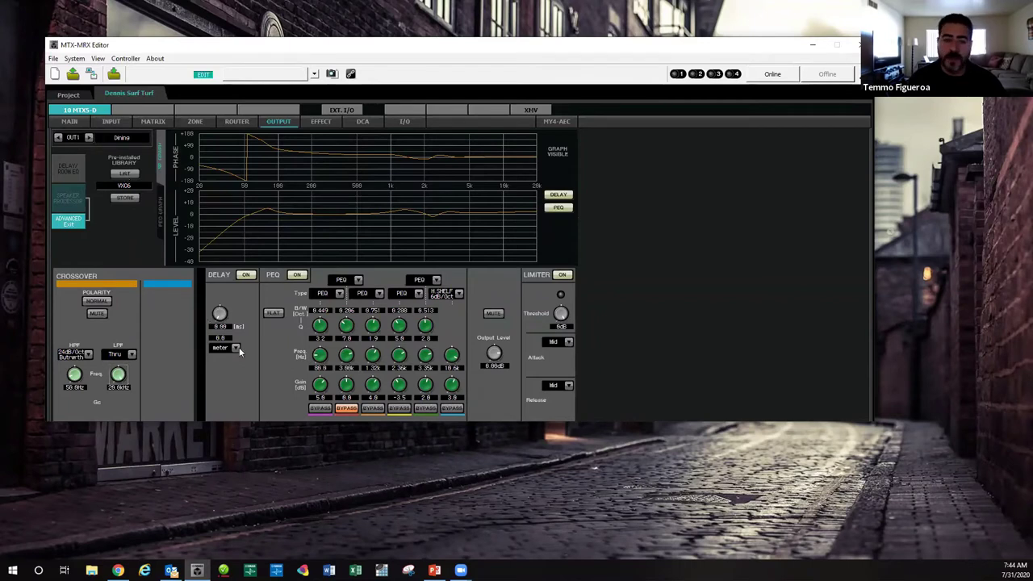
# - Try OUT1's crossover HPF at 365 Hz, then start storing the speaker preset over soundtube_500i.ce3 and cancel the save
pyautogui.moveTo(118, 374); pyautogui.dragTo(123, 330)
pyautogui.moveTo(74, 376); pyautogui.dragTo(77, 326)
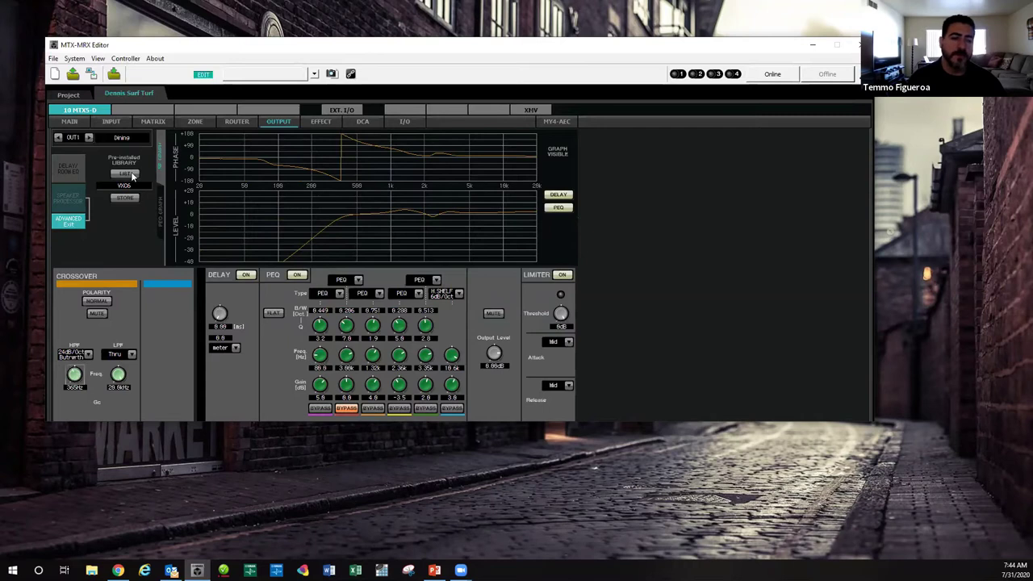
pyautogui.click(116, 199)
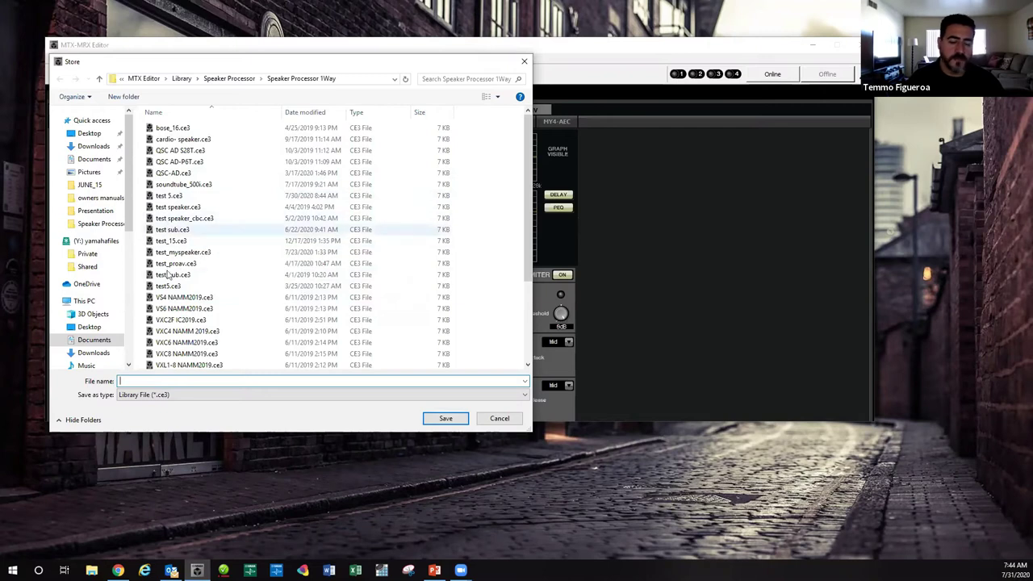
pyautogui.click(192, 188)
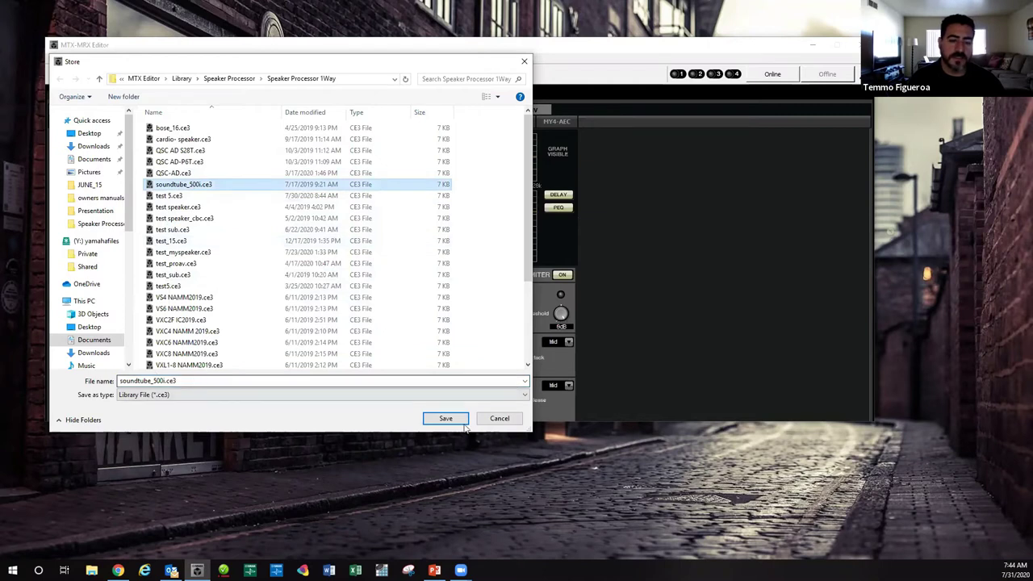
pyautogui.click(495, 422)
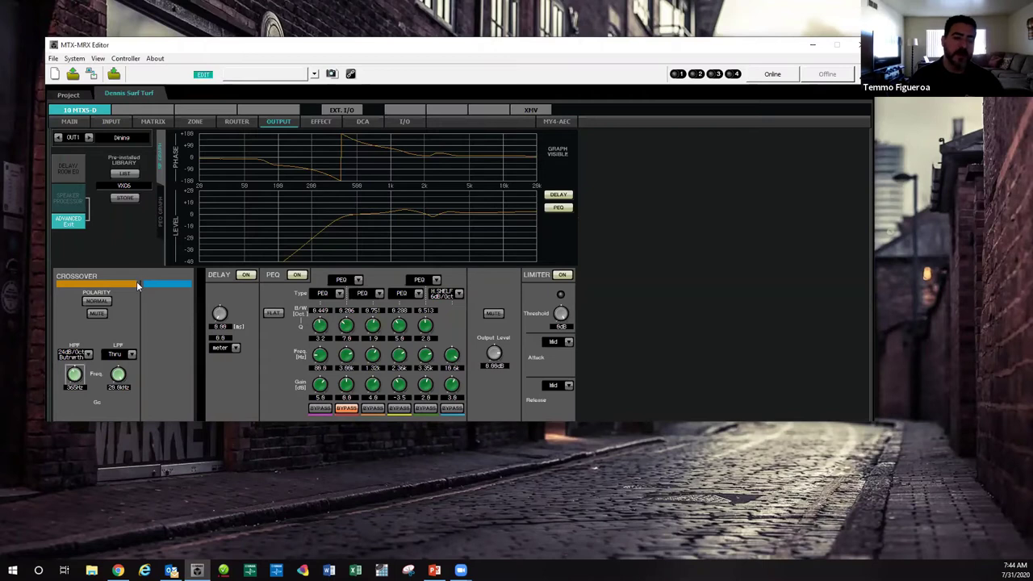
# - Reload the Yamaha VXC6 preset from the pre-installed library into OUT1's speaker processor and exit the advanced settings
pyautogui.click(125, 174)
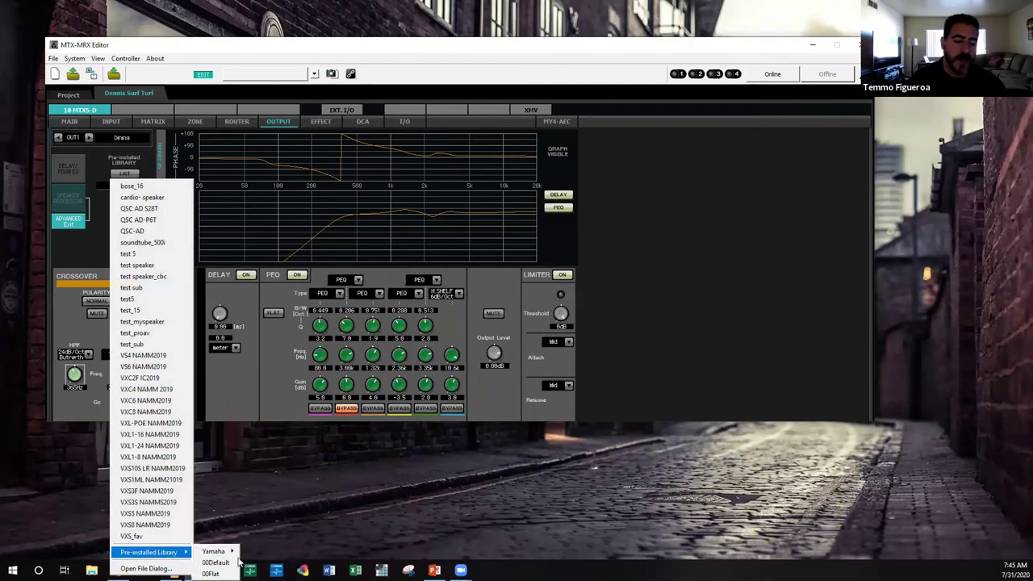
pyautogui.moveTo(263, 551)
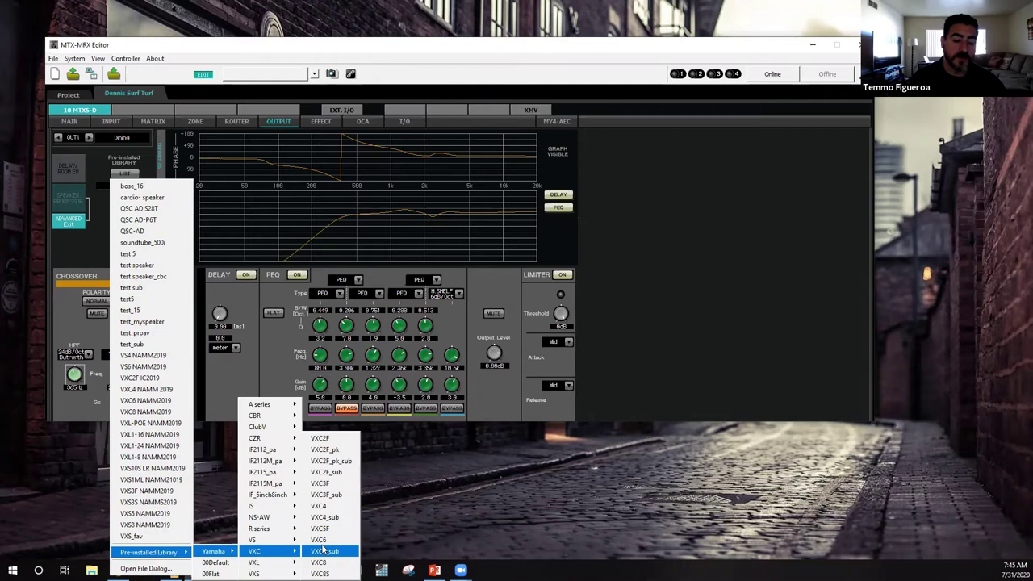
pyautogui.click(323, 550)
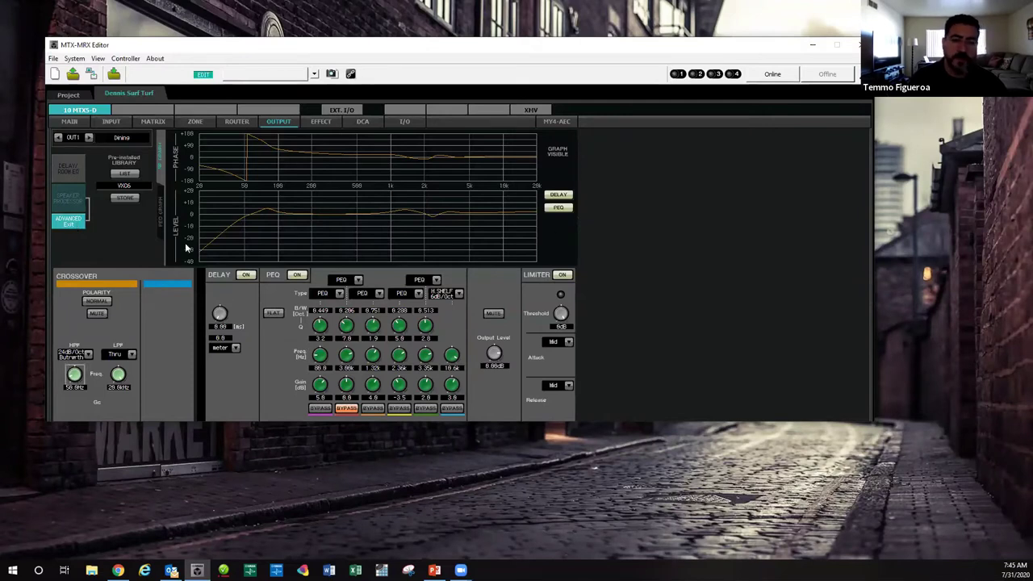
pyautogui.click(72, 223)
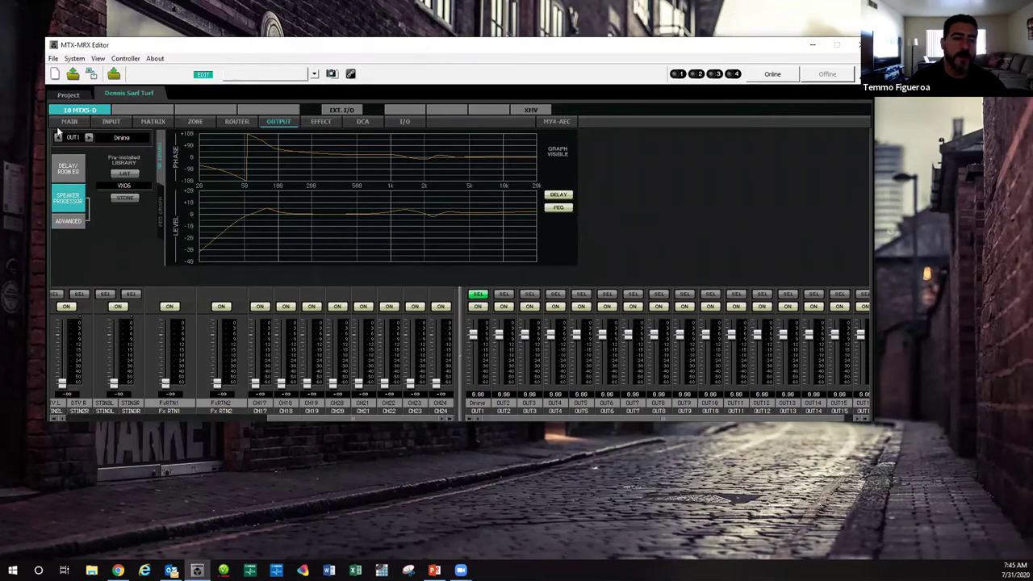
# - Review OUT1's delay and room EQ settings and its speaker processor, opening each from the main channel overview
pyautogui.click(62, 124)
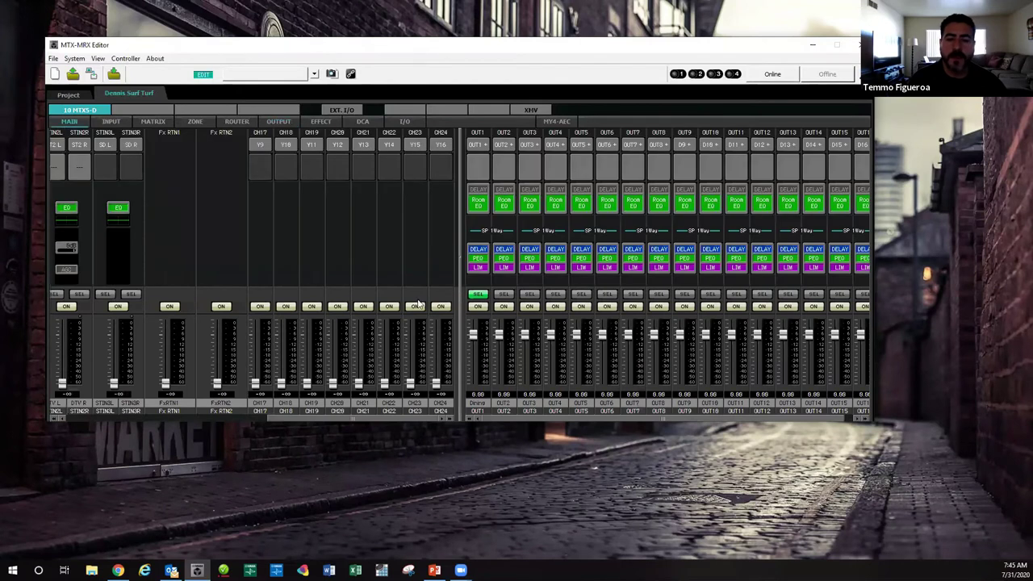
pyautogui.rightClick(476, 201)
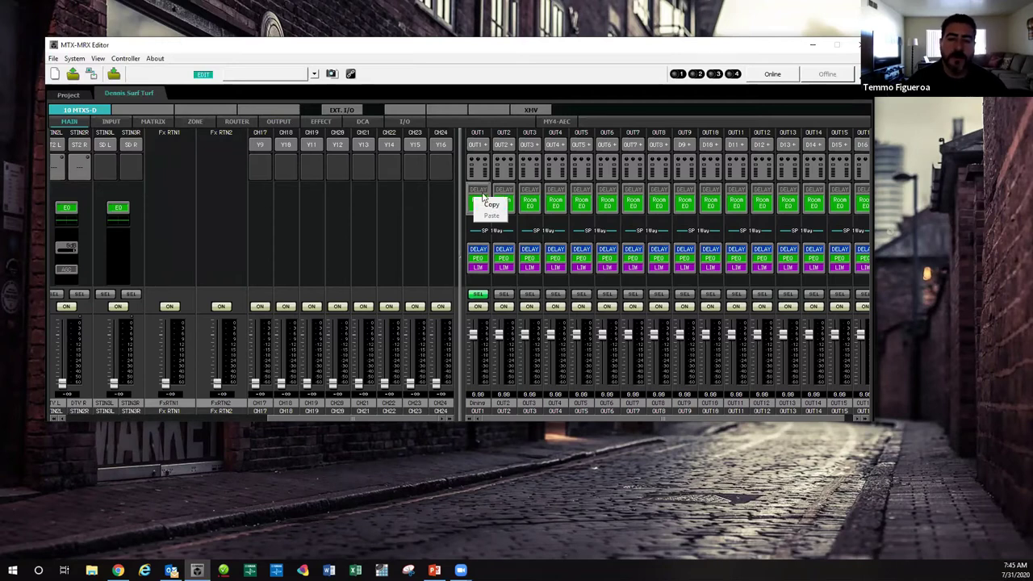
pyautogui.doubleClick(478, 198)
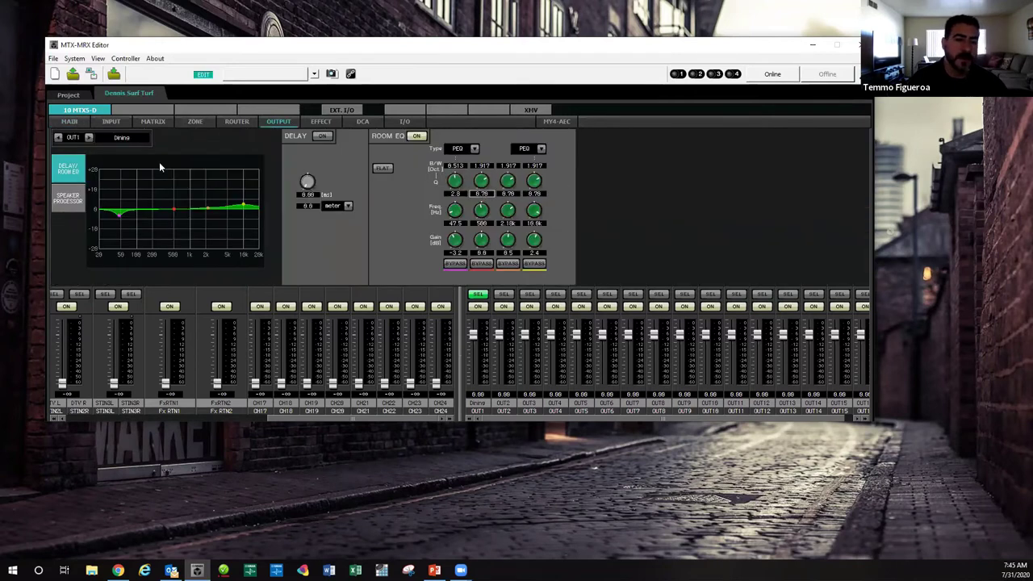
pyautogui.click(69, 121)
pyautogui.moveTo(478, 202); pyautogui.dragTo(498, 211)
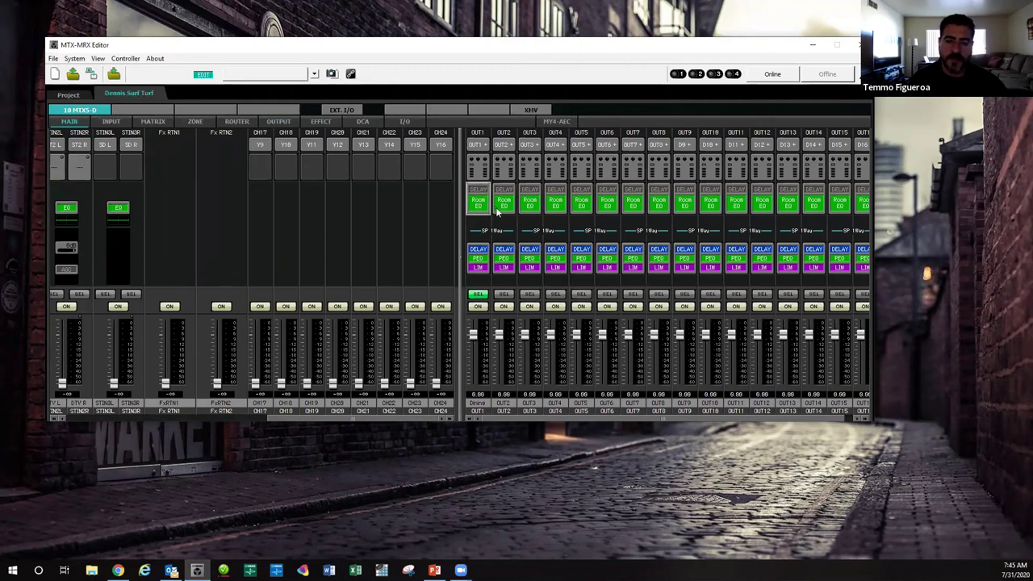
pyautogui.doubleClick(478, 266)
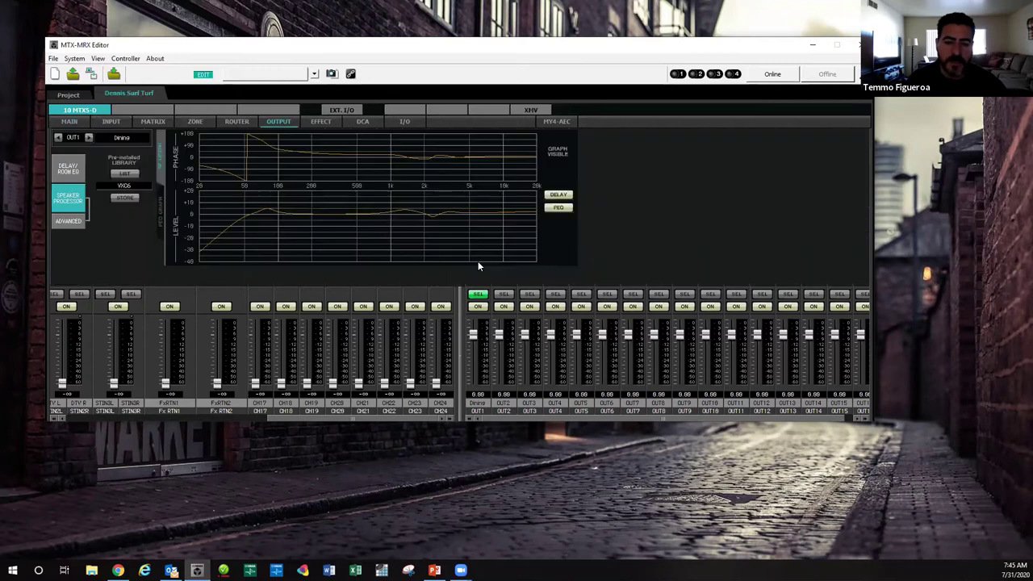
pyautogui.click(68, 121)
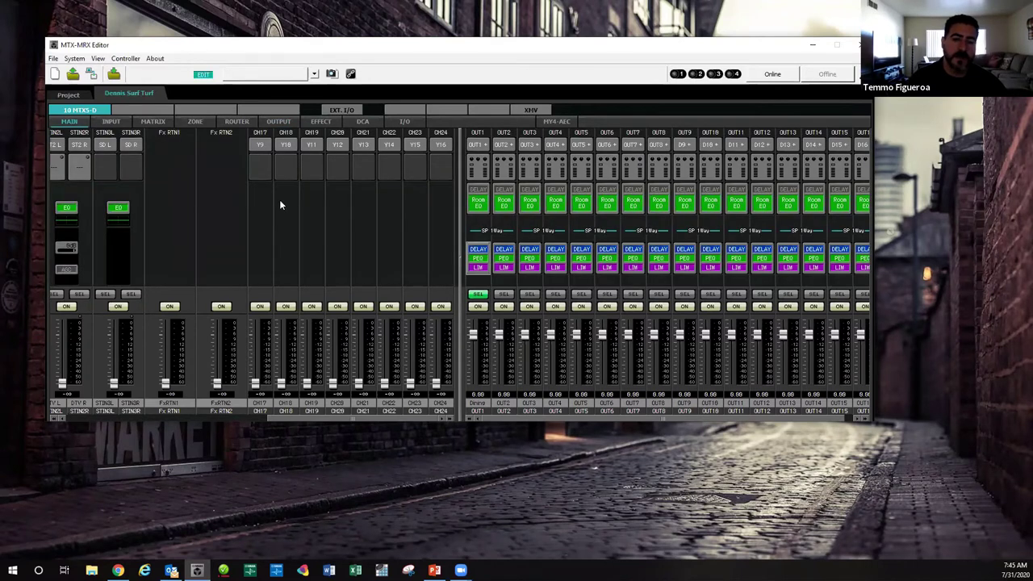
# - Look through the delay and room EQ settings of several output channels, ending back on OUT1
pyautogui.click(278, 121)
pyautogui.click(89, 137)
pyautogui.click(89, 137)
pyautogui.click(89, 137)
pyautogui.click(59, 139)
pyautogui.click(59, 139)
pyautogui.click(59, 139)
pyautogui.click(556, 294)
pyautogui.click(581, 294)
pyautogui.click(481, 294)
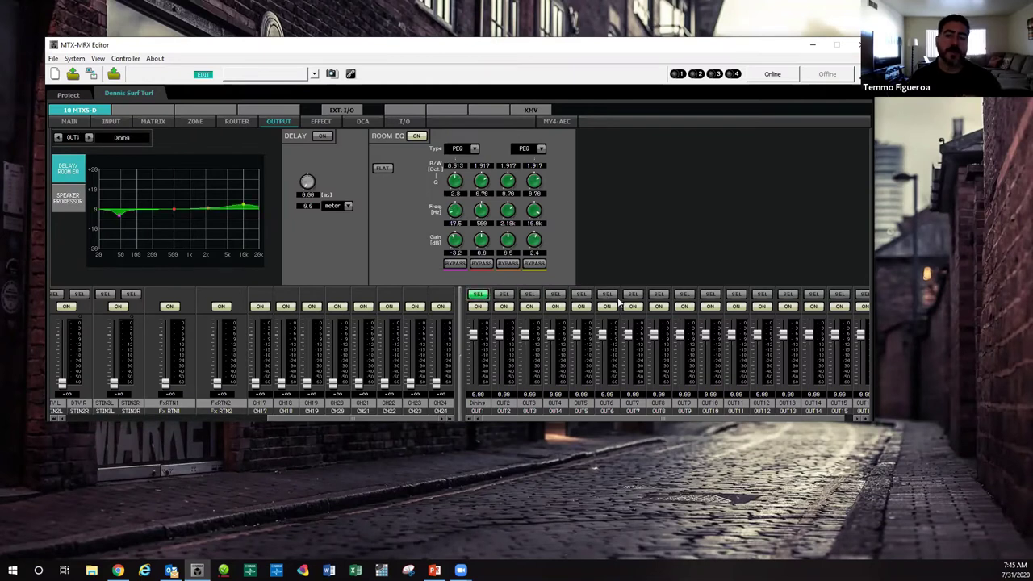
# - Load a Yamaha VXS-series speaker preset from the pre-installed library into OUT2's advanced speaker processor
pyautogui.click(69, 123)
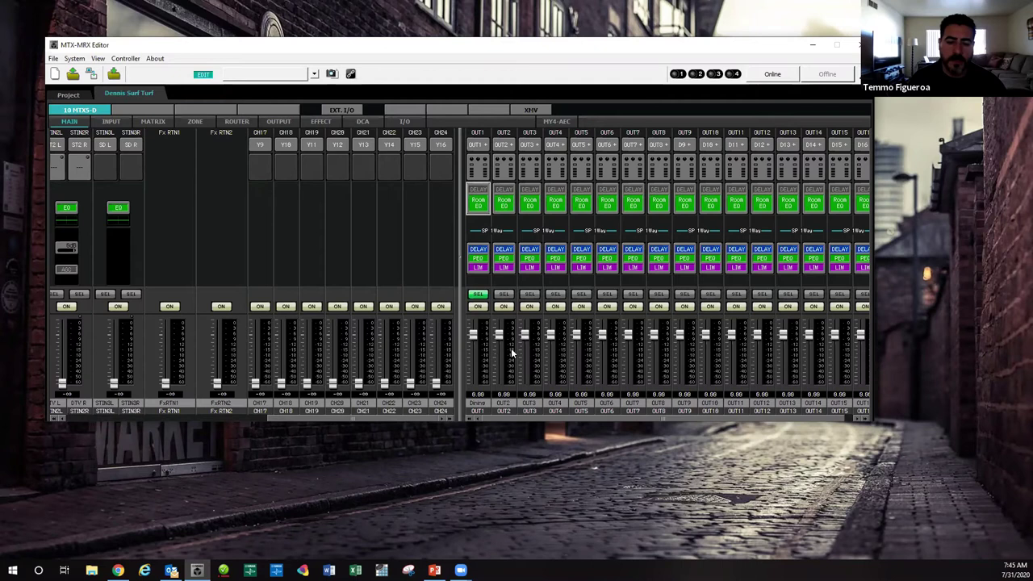
pyautogui.click(506, 199)
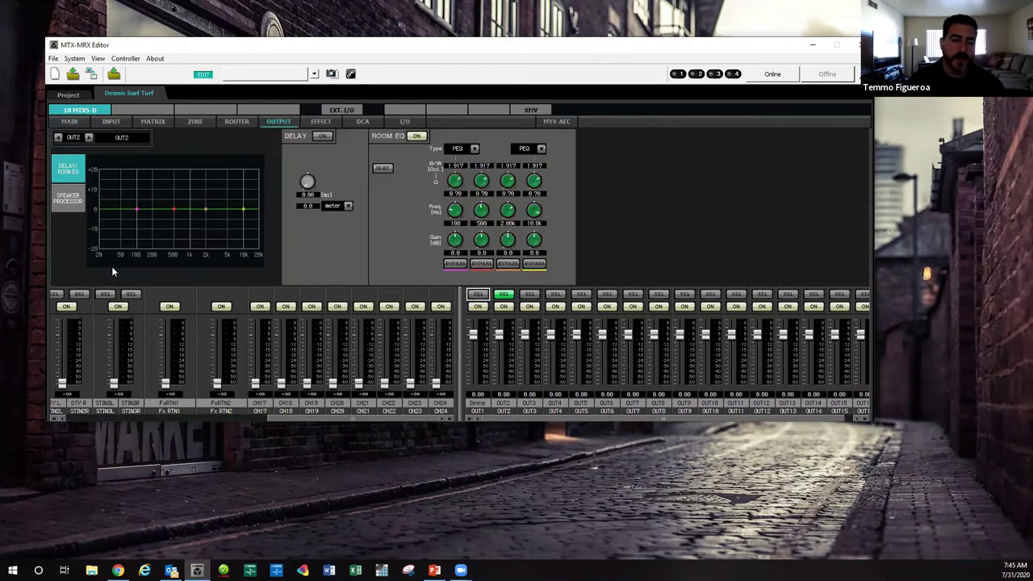
pyautogui.click(63, 200)
pyautogui.click(70, 221)
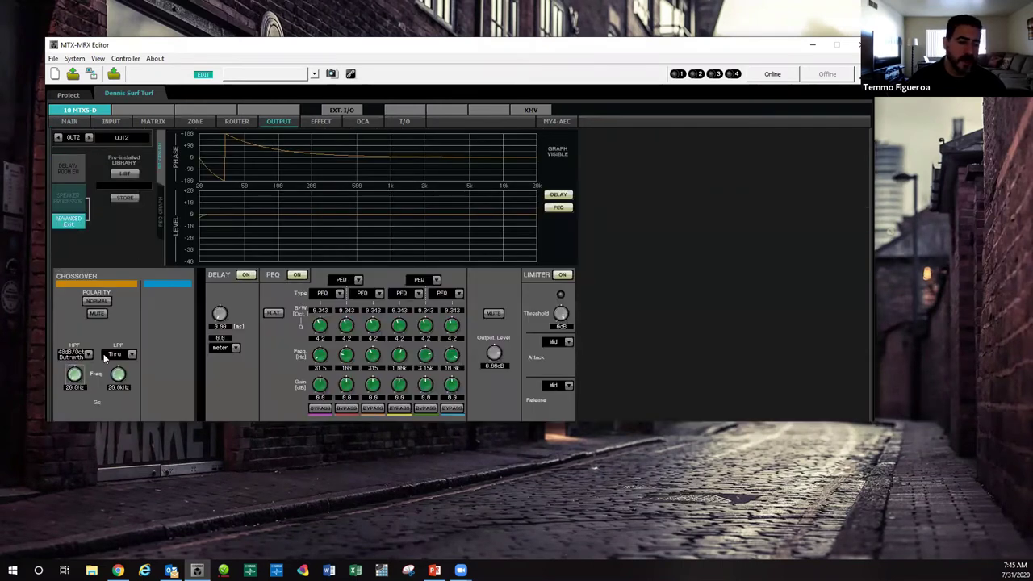
pyautogui.click(132, 174)
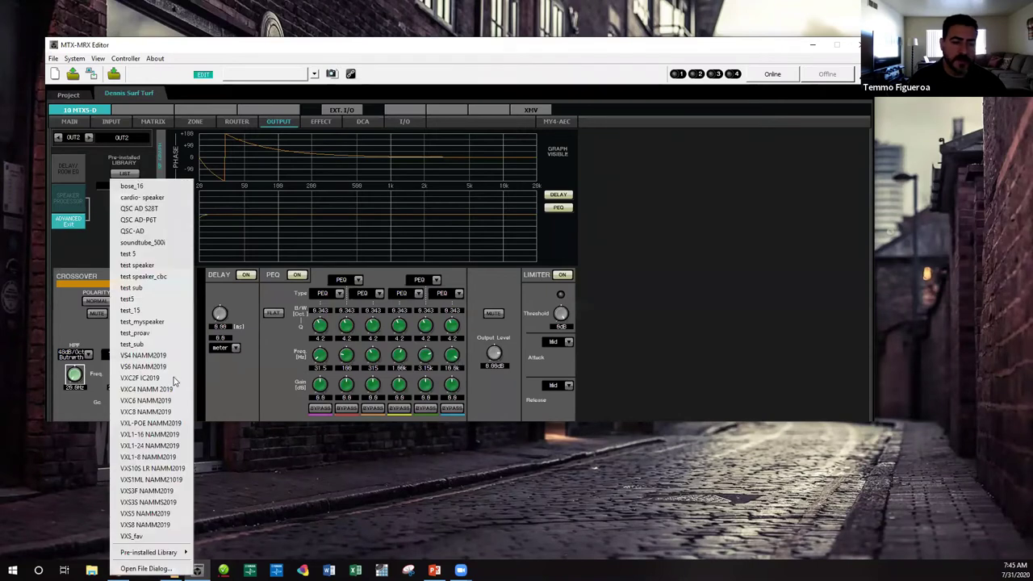
pyautogui.moveTo(165, 553)
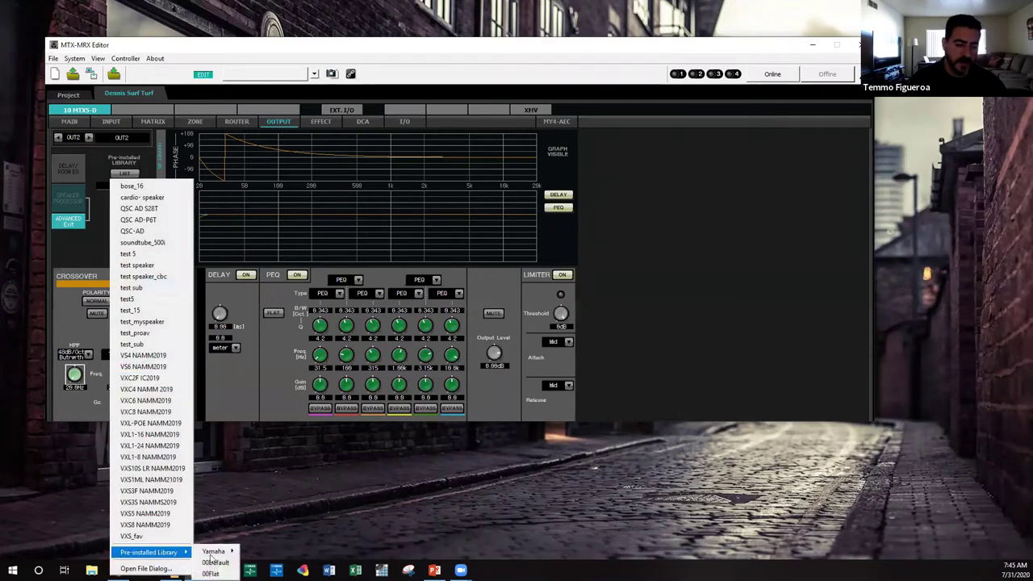
pyautogui.moveTo(217, 553)
pyautogui.moveTo(252, 554)
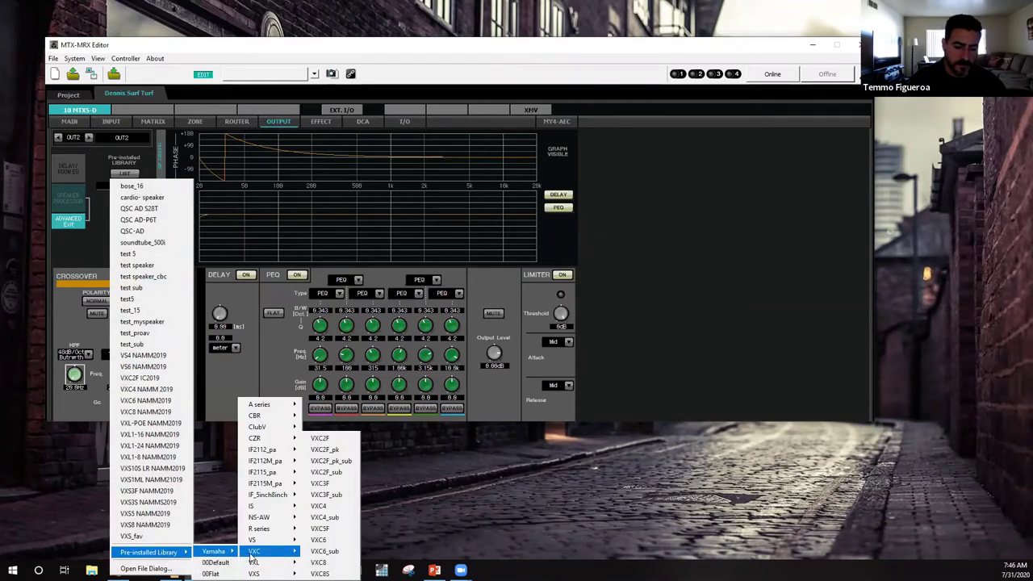
pyautogui.moveTo(255, 573)
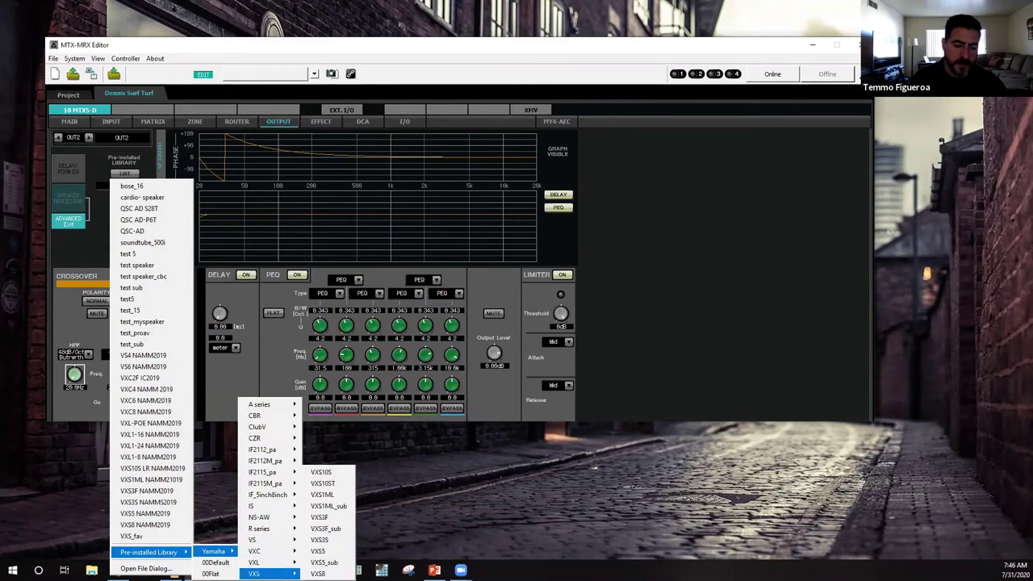
pyautogui.click(323, 562)
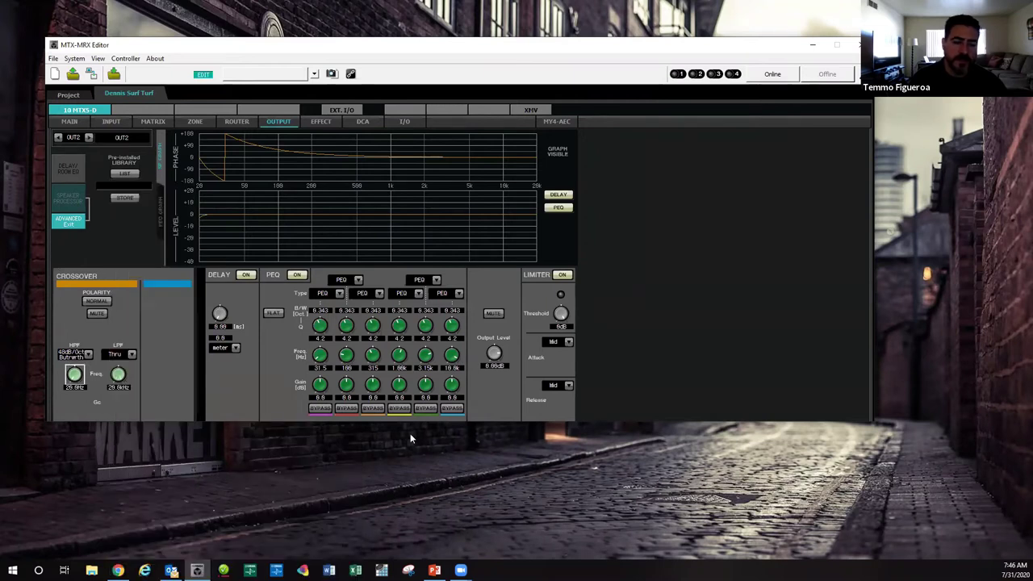
# - Load the Yamaha VXS10S preset from the pre-installed library into OUT3's speaker processor
pyautogui.click(88, 138)
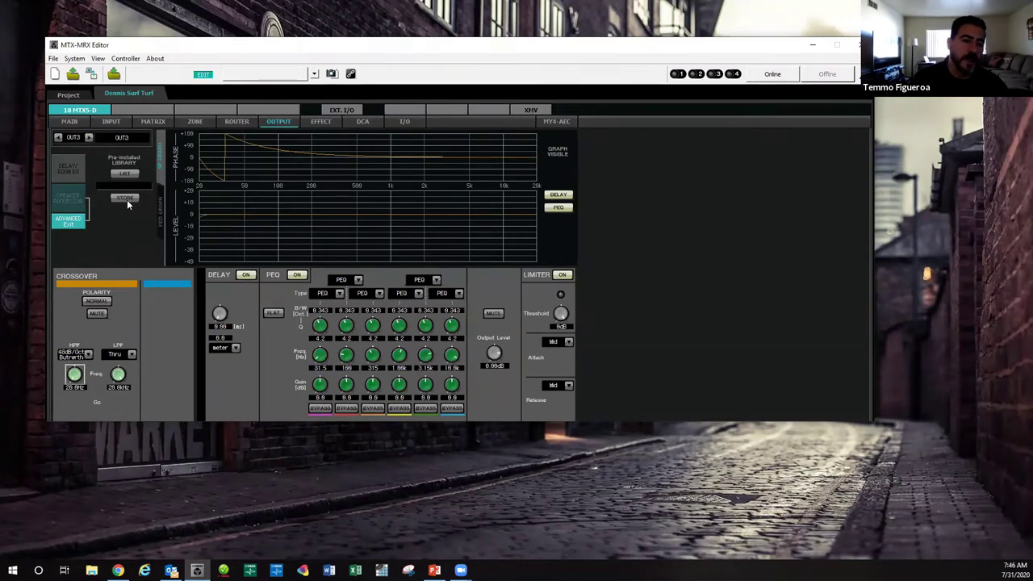
pyautogui.click(124, 174)
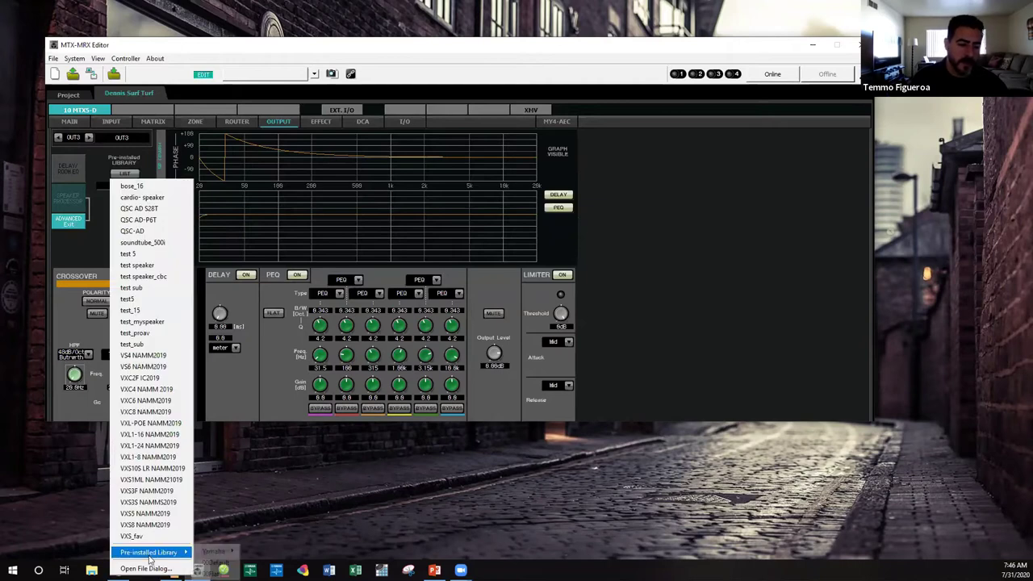
pyautogui.moveTo(214, 552)
pyautogui.moveTo(256, 574)
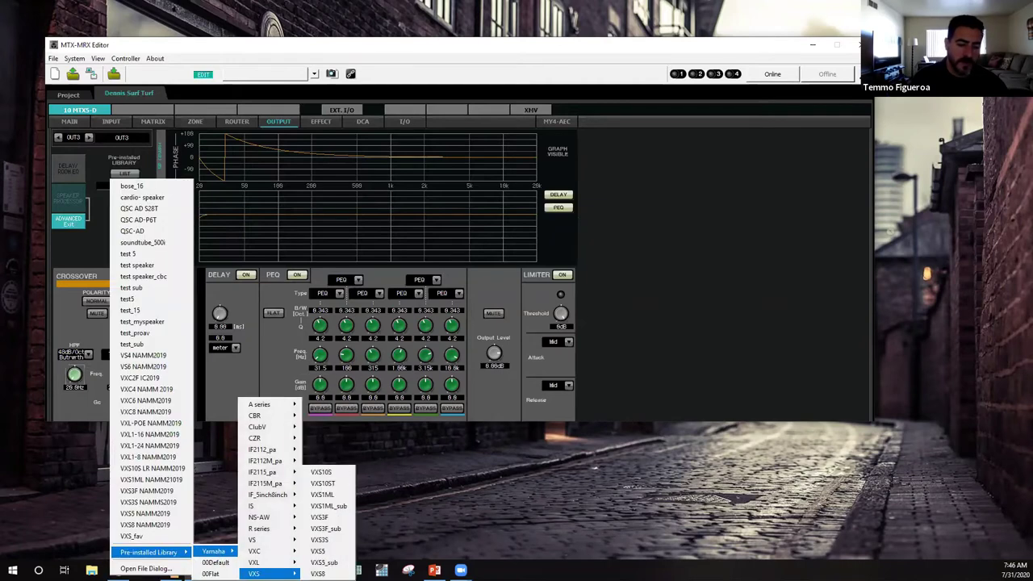
pyautogui.click(337, 471)
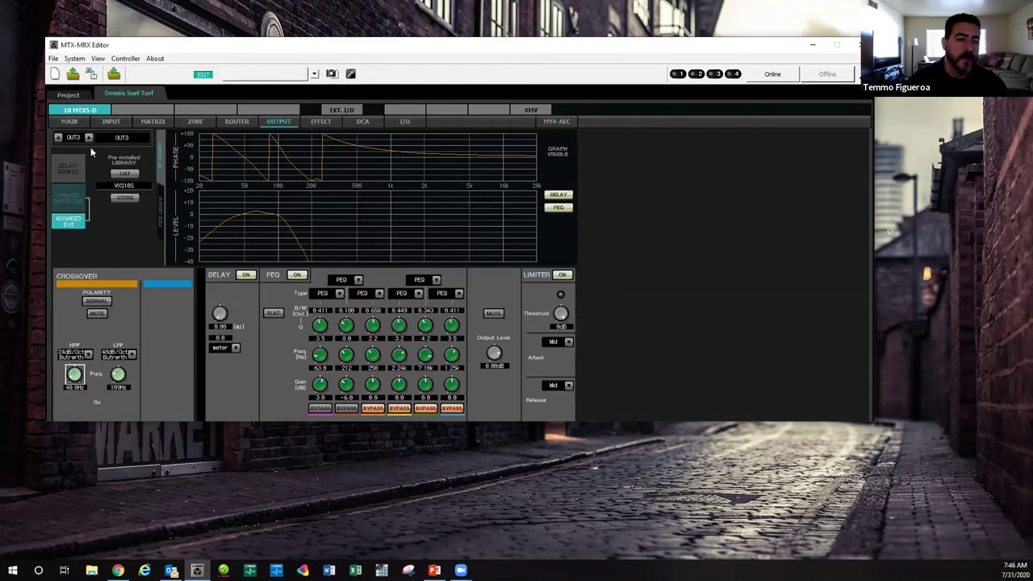
# - Rename output channel OUT2 as Patio and OUT3 as Patio Sub in the main channel overview
pyautogui.click(80, 121)
pyautogui.doubleClick(503, 403)
pyautogui.write('Patio')
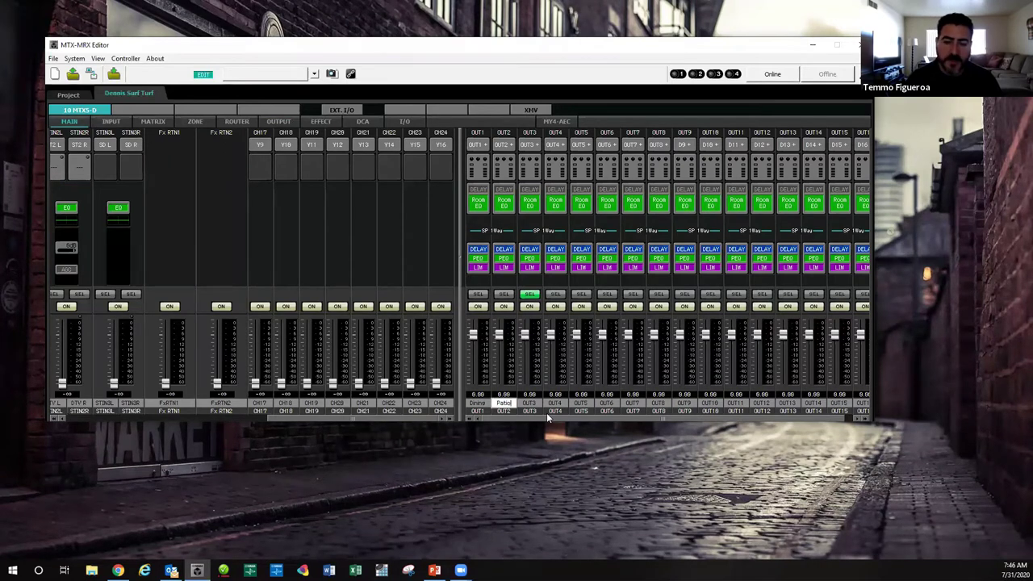
pyautogui.press('Tab')
pyautogui.write('Pati')
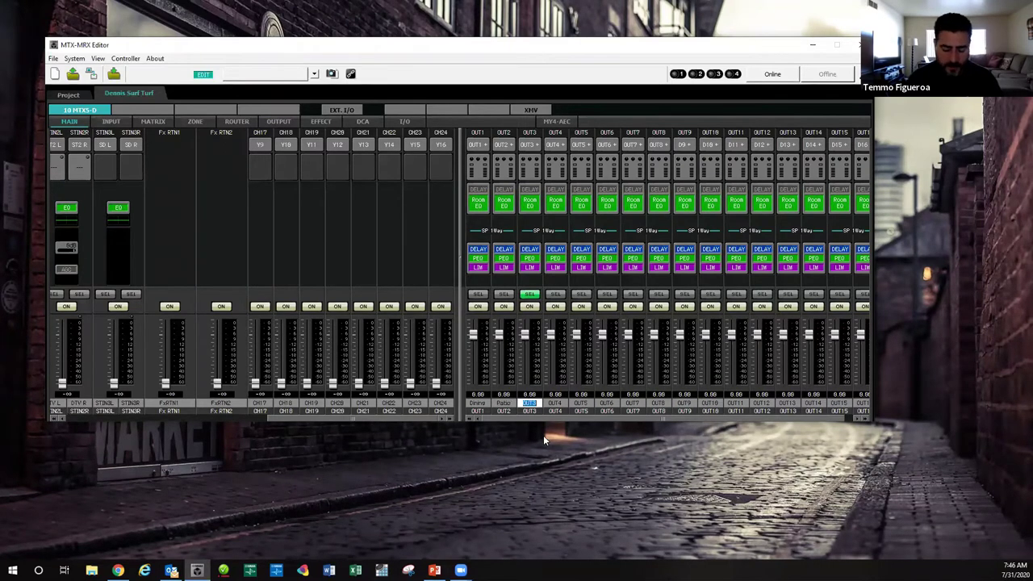
pyautogui.write('o')
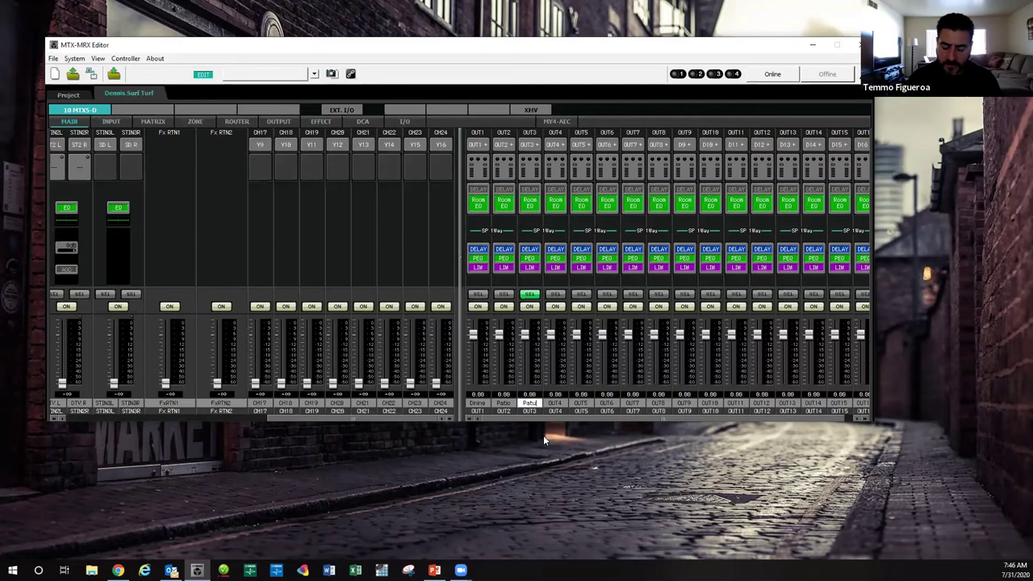
pyautogui.write(' Sub')
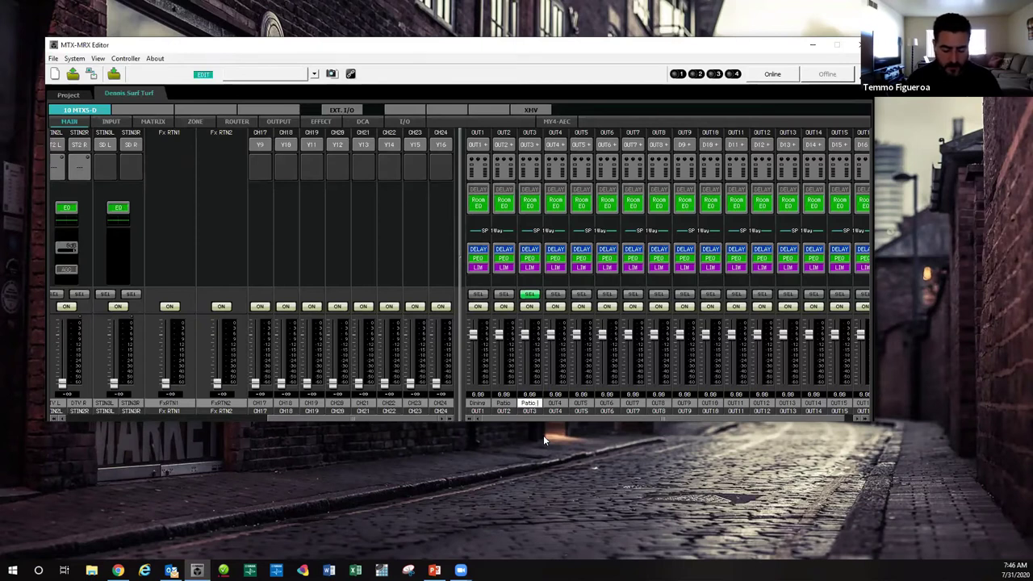
pyautogui.click(543, 435)
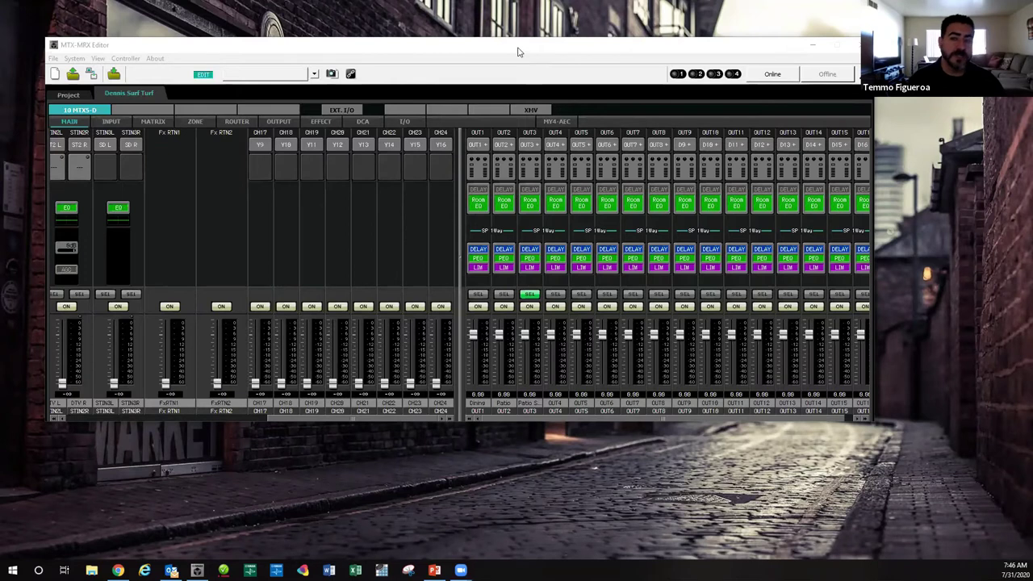
pyautogui.moveTo(482, 46); pyautogui.dragTo(459, 32)
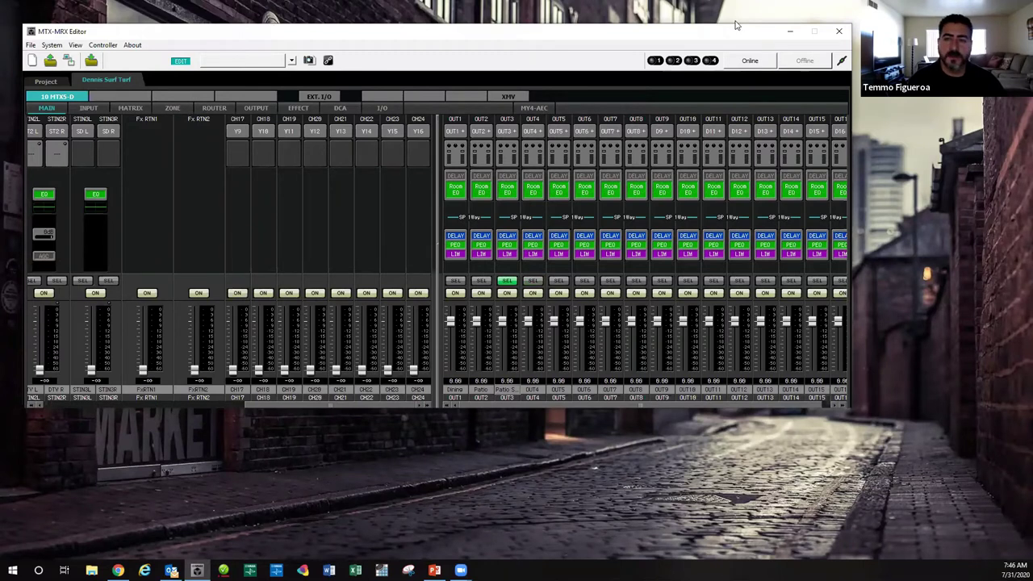
pyautogui.click(647, 232)
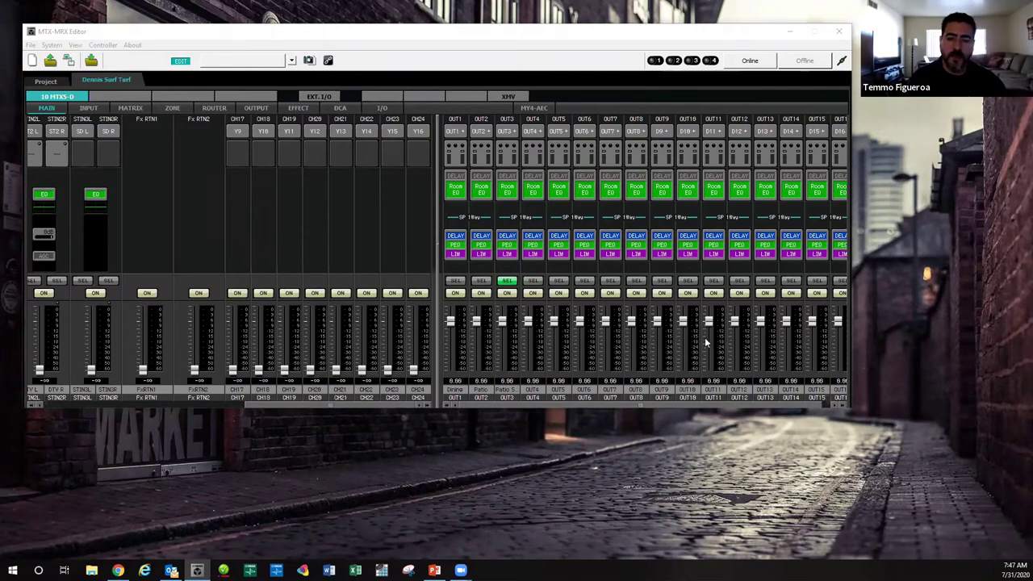
pyautogui.click(72, 34)
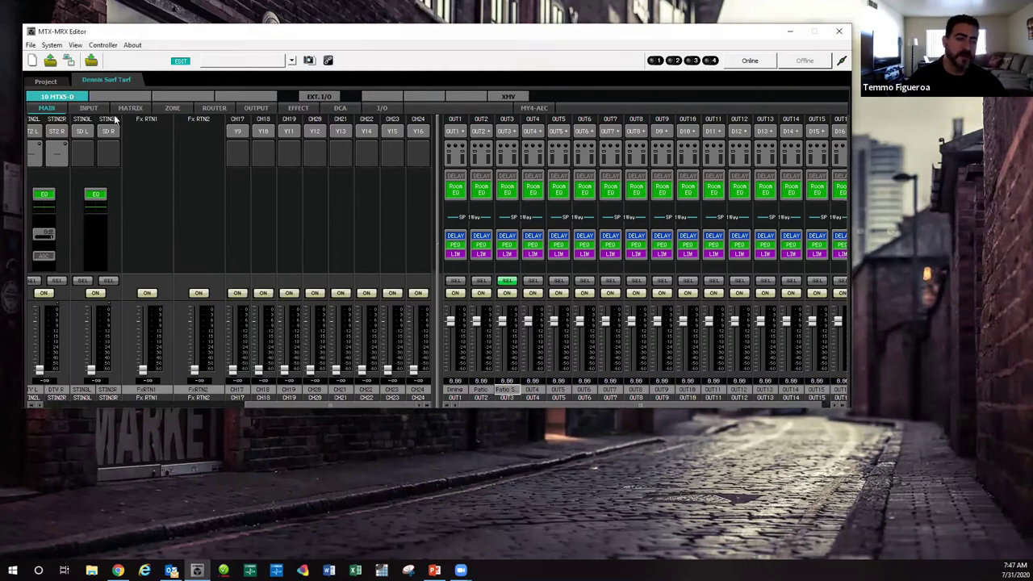
# - Examine the MTX5-D's input and matrix pages alongside the operation manual's block diagram, ending on the matrix with the channel strips from CH1
pyautogui.click(130, 107)
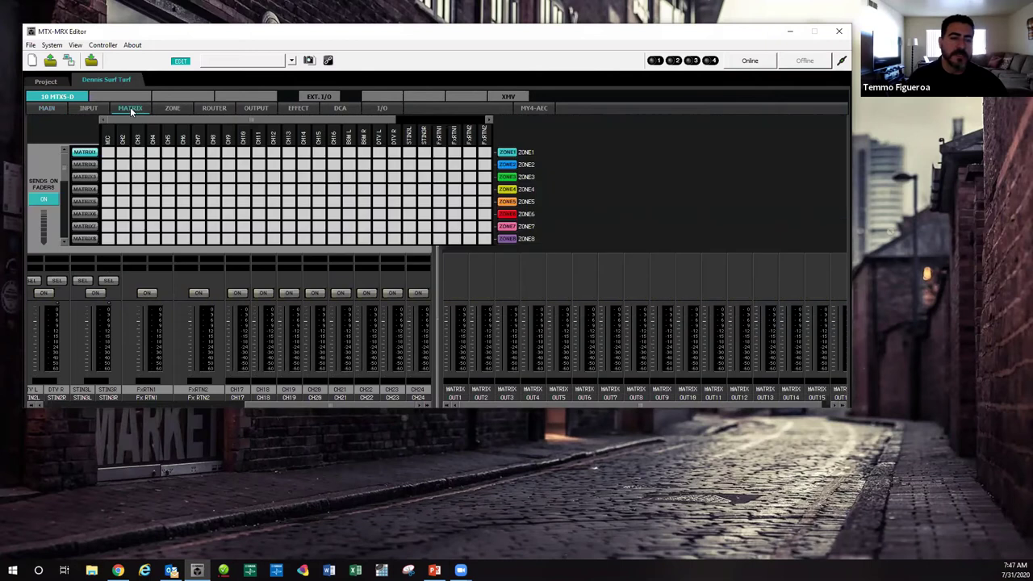
pyautogui.click(87, 110)
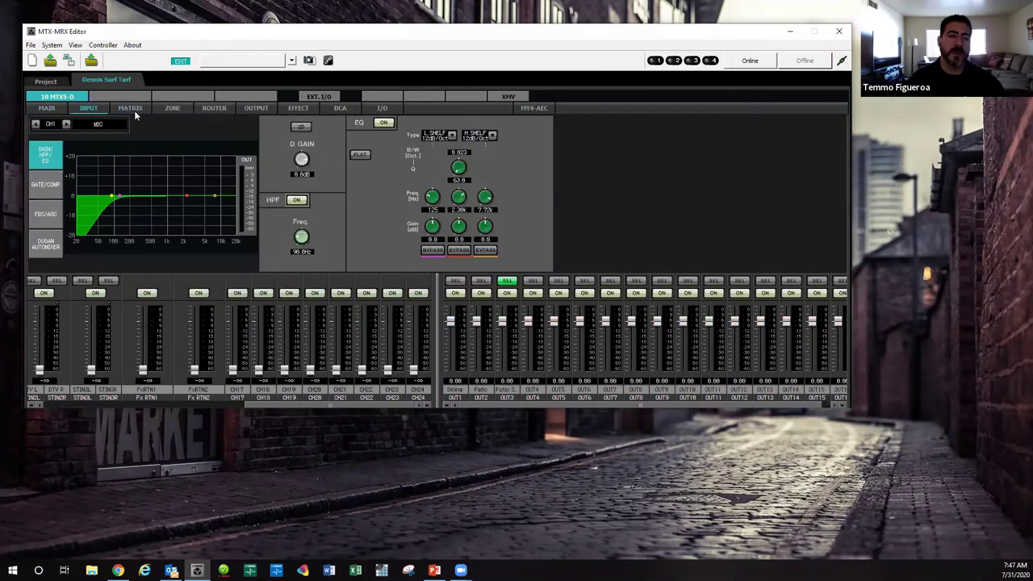
pyautogui.click(132, 108)
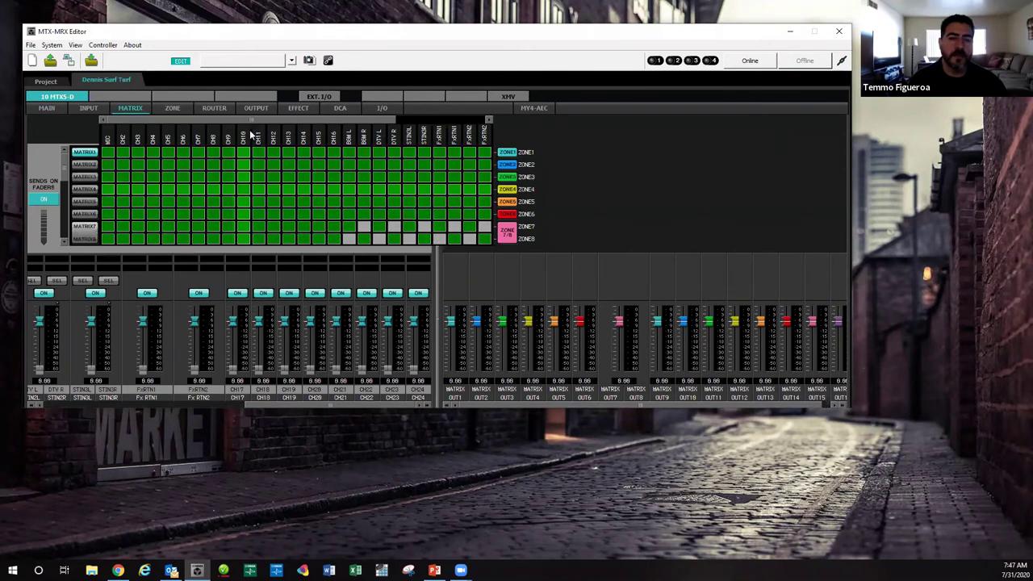
pyautogui.click(133, 46)
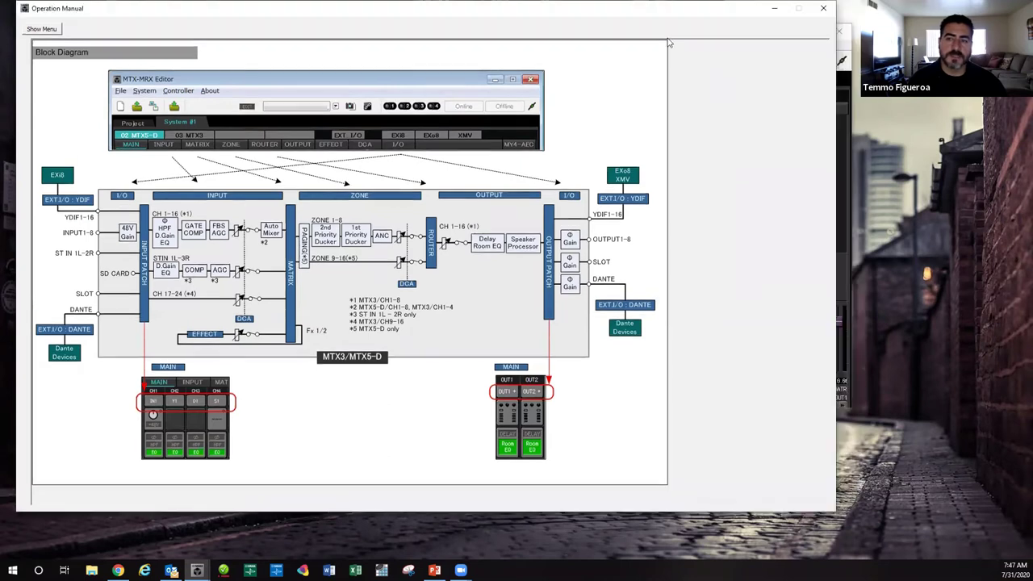
pyautogui.press('Escape')
pyautogui.moveTo(686, 10); pyautogui.dragTo(686, 47)
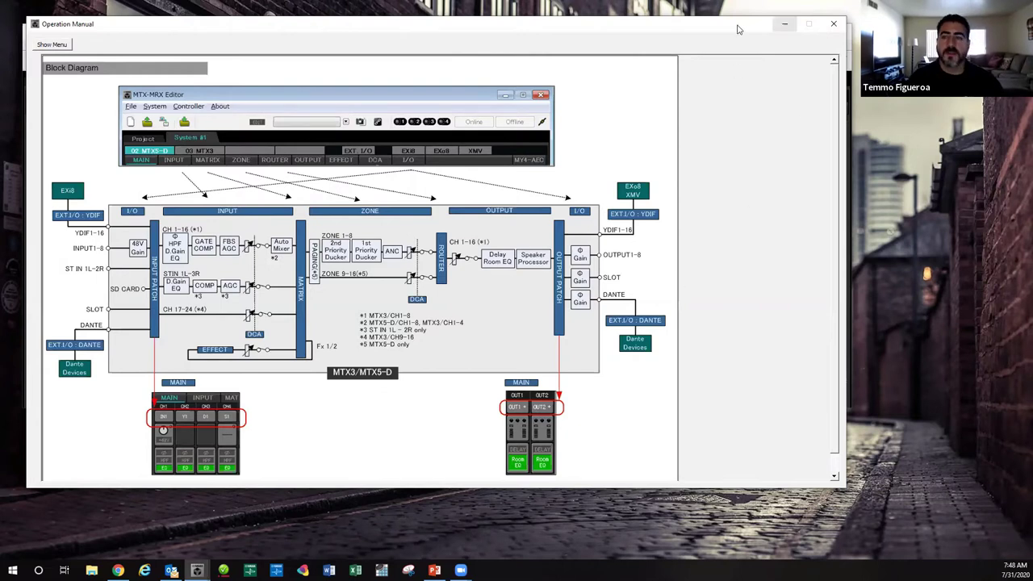
pyautogui.click(833, 24)
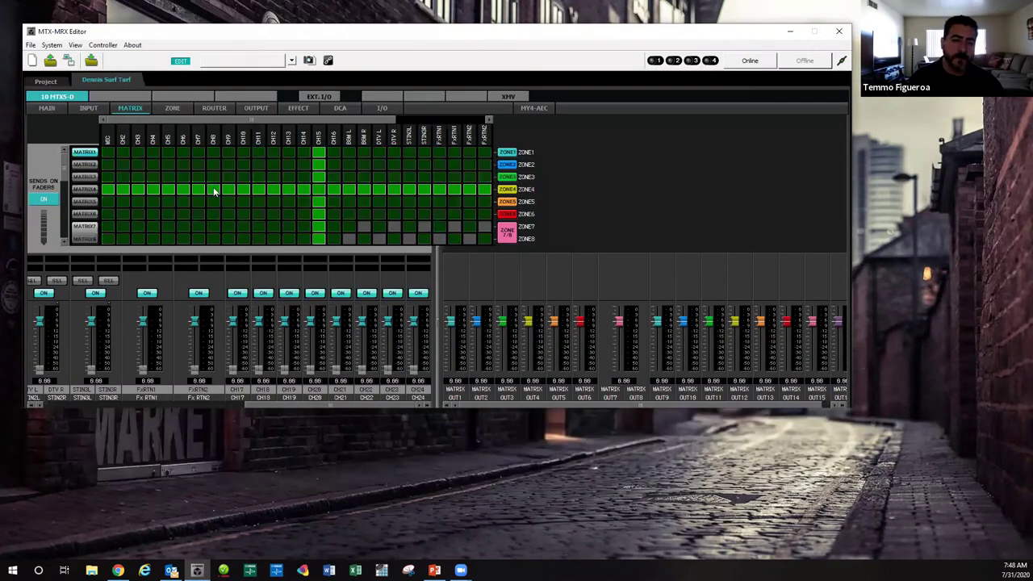
pyautogui.click(89, 108)
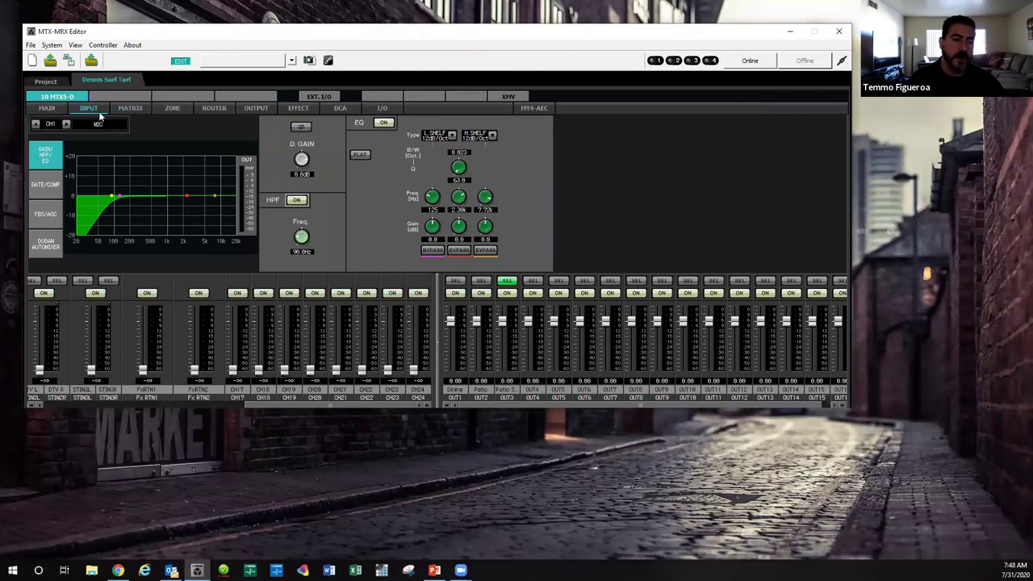
pyautogui.click(131, 109)
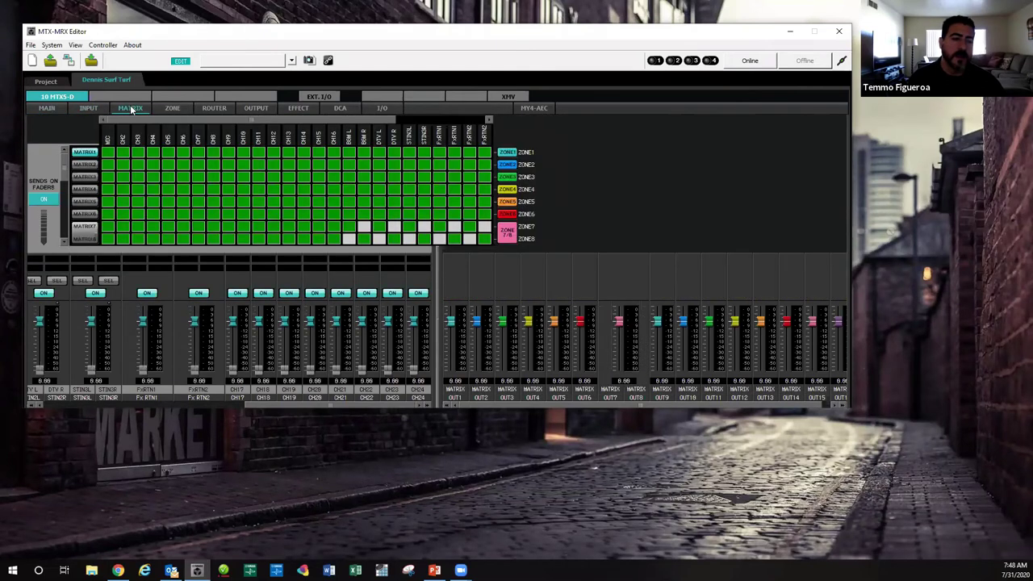
pyautogui.moveTo(265, 407); pyautogui.dragTo(48, 407)
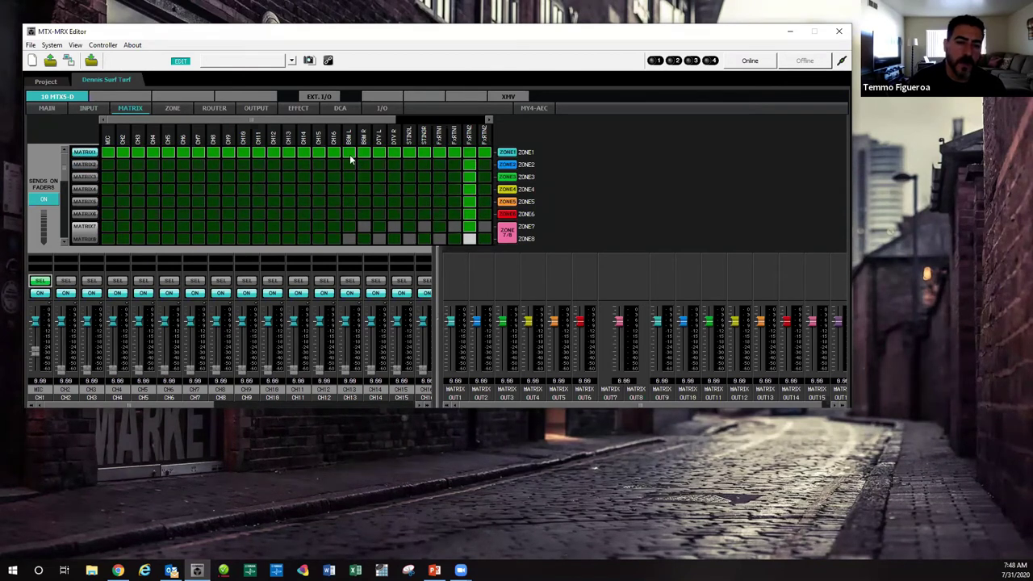
# - Rename ZONE1 as Dining and ZONE2 as Patio in the zone settings
pyautogui.click(173, 108)
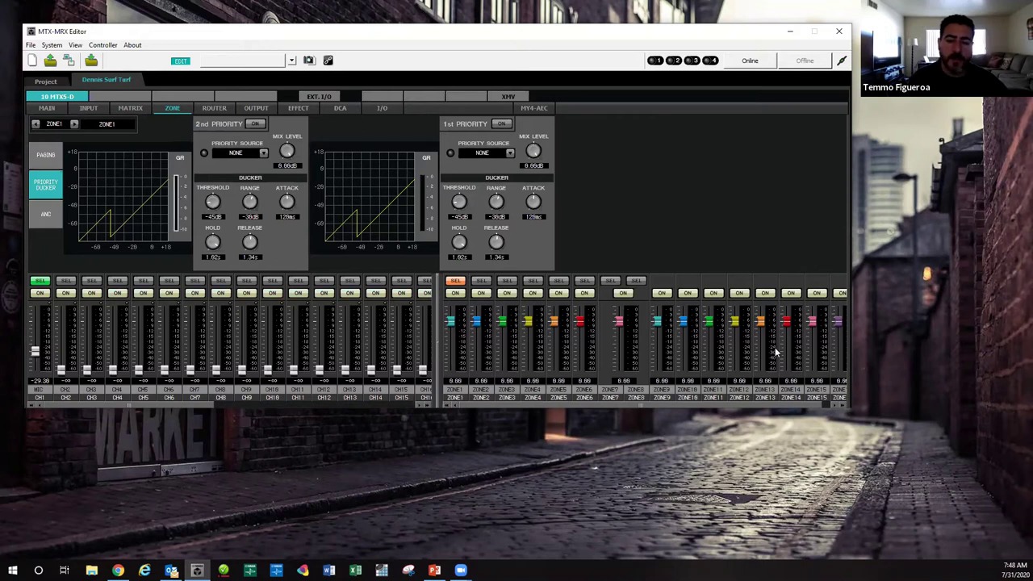
pyautogui.doubleClick(456, 391)
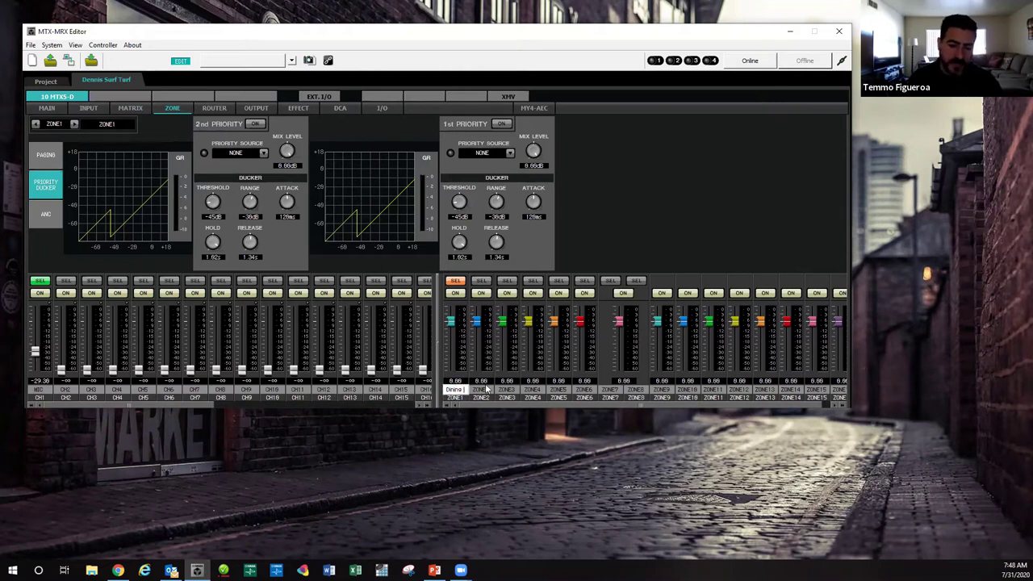
pyautogui.doubleClick(483, 392)
pyautogui.write('Pa')
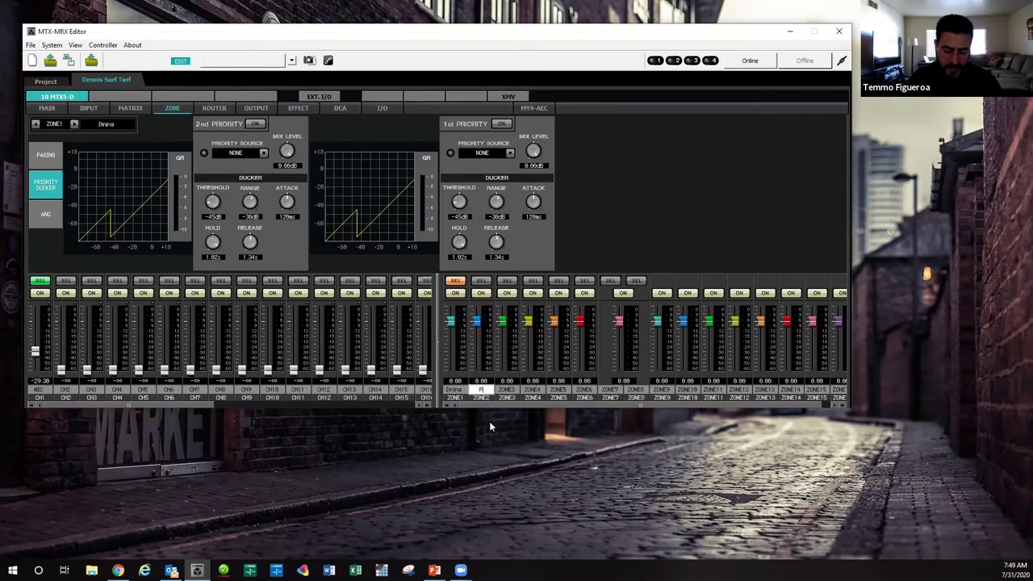
pyautogui.write('tio')
pyautogui.click(491, 425)
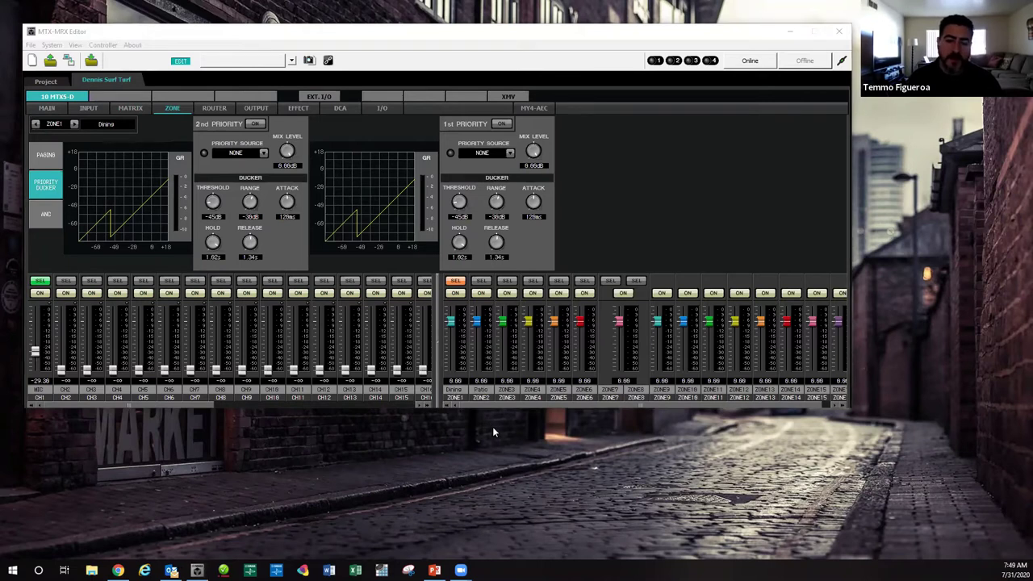
# - Switch off all sends in the matrix at once
pyautogui.click(119, 111)
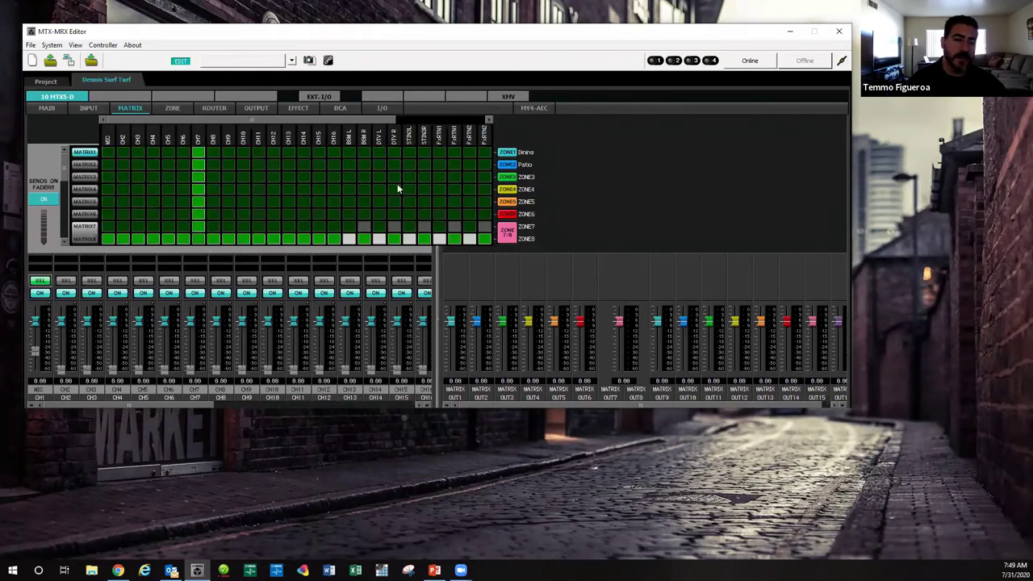
pyautogui.rightClick(231, 176)
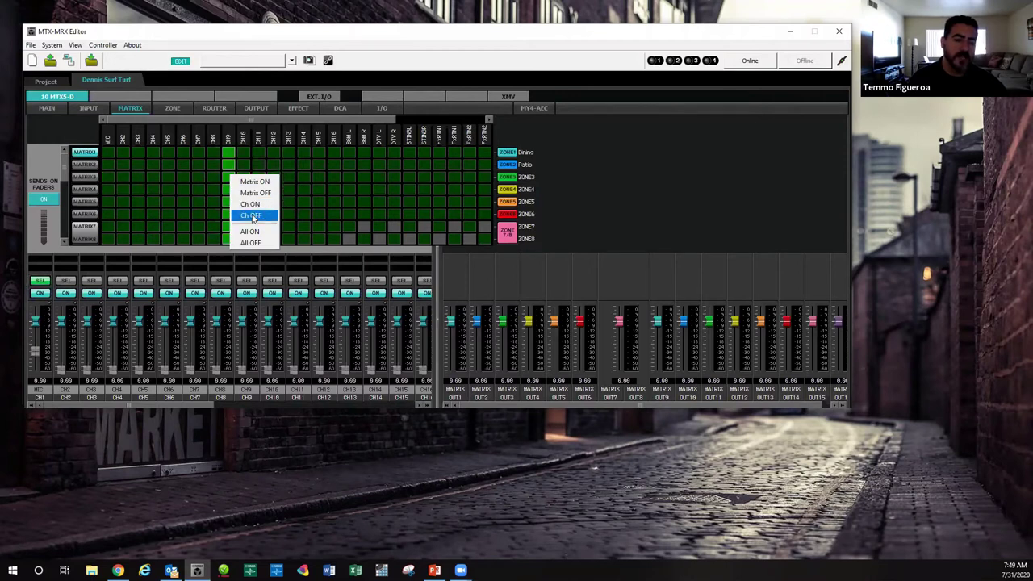
pyautogui.click(254, 205)
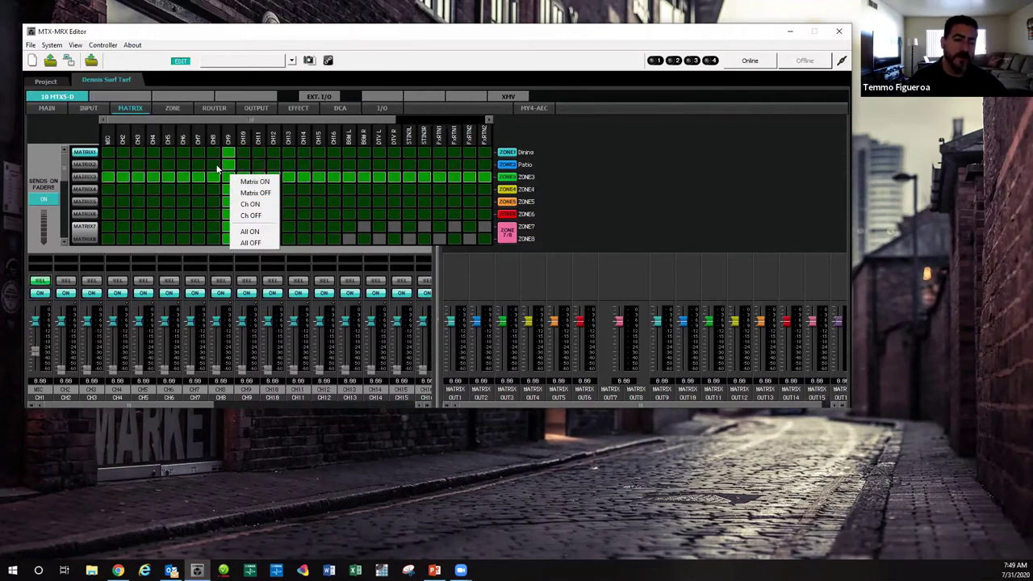
pyautogui.click(250, 232)
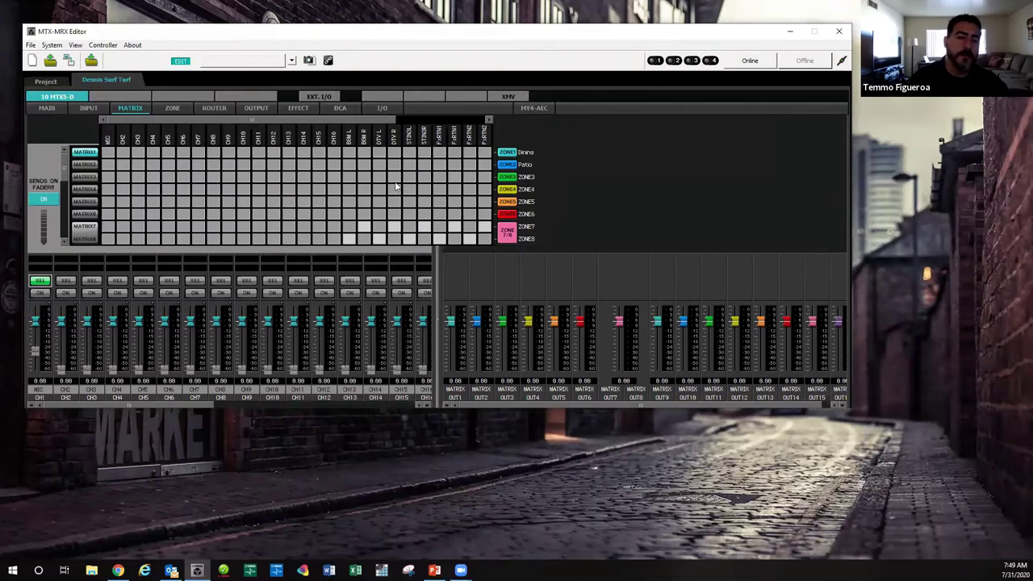
# - Switch on the MIC and stereo BGM sends to the Dining and Patio zones in the matrix
pyautogui.click(107, 153)
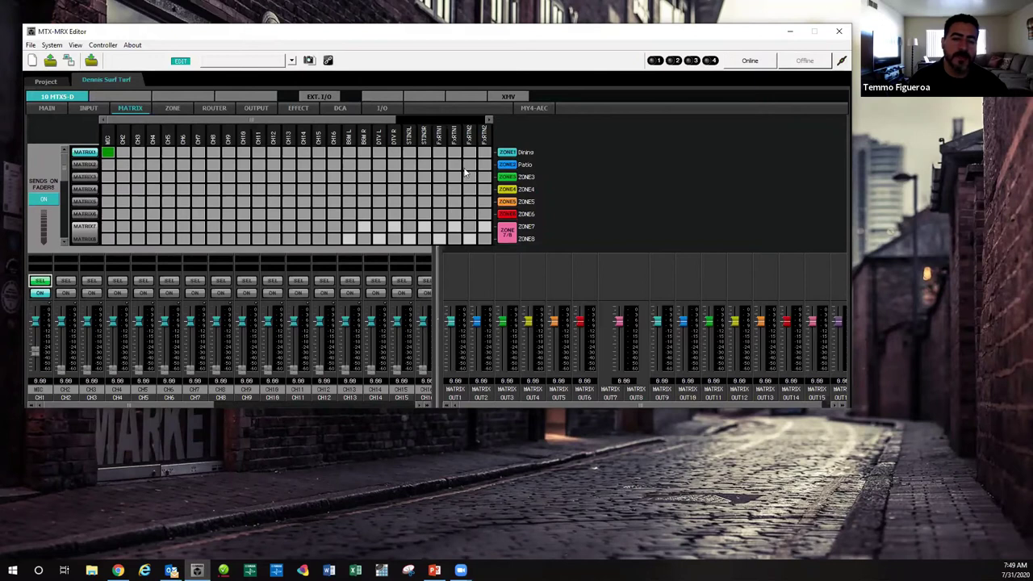
pyautogui.click(107, 165)
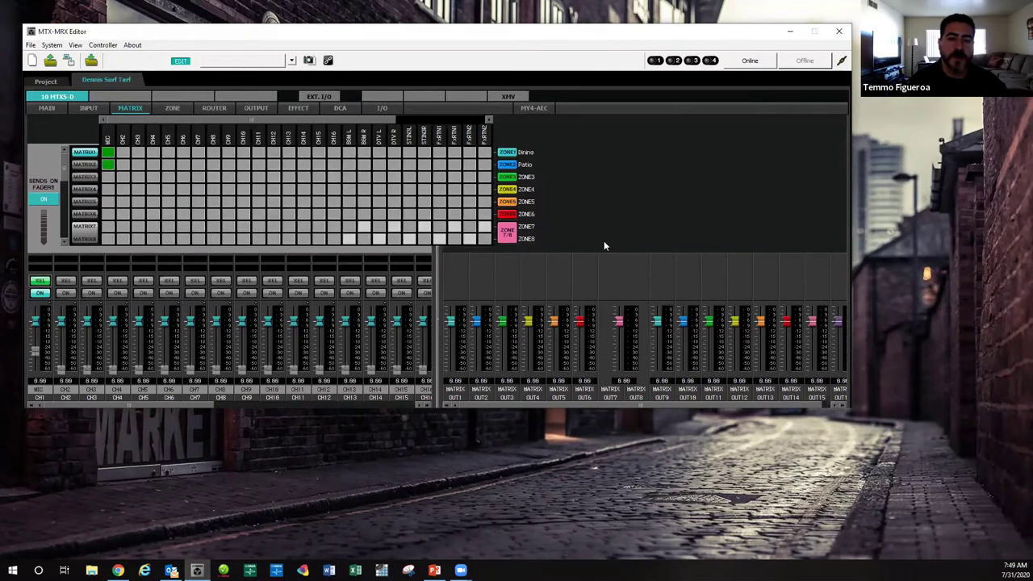
pyautogui.click(349, 153)
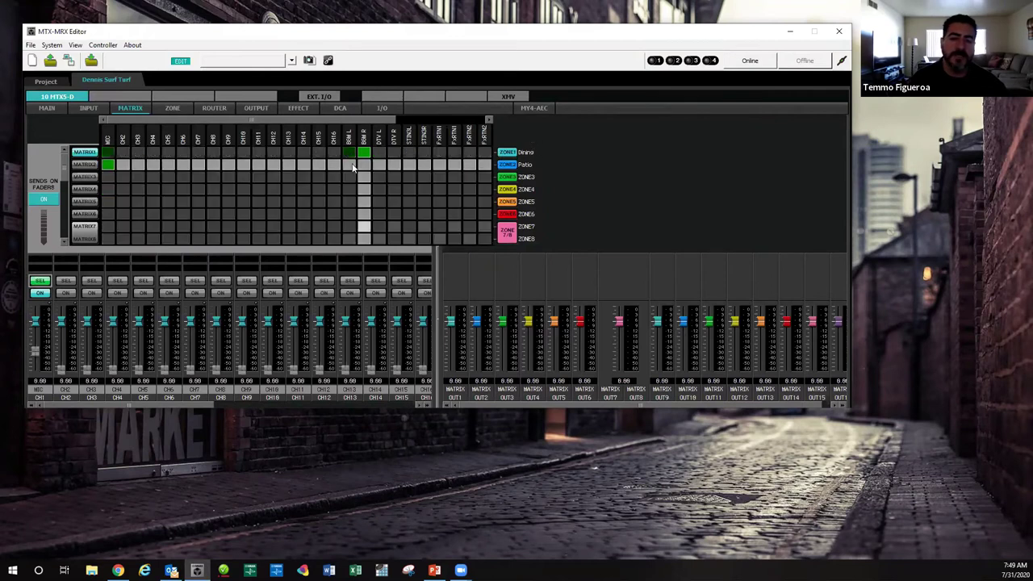
pyautogui.click(349, 166)
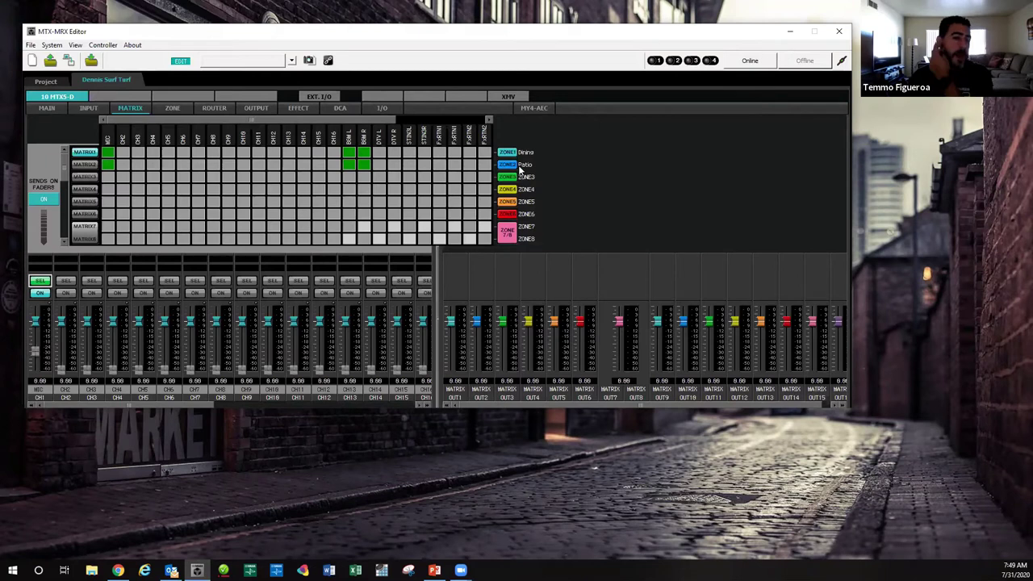
# - Switch off the BGM send to the Patio zone and switch on the stereo DTV send there instead
pyautogui.click(349, 165)
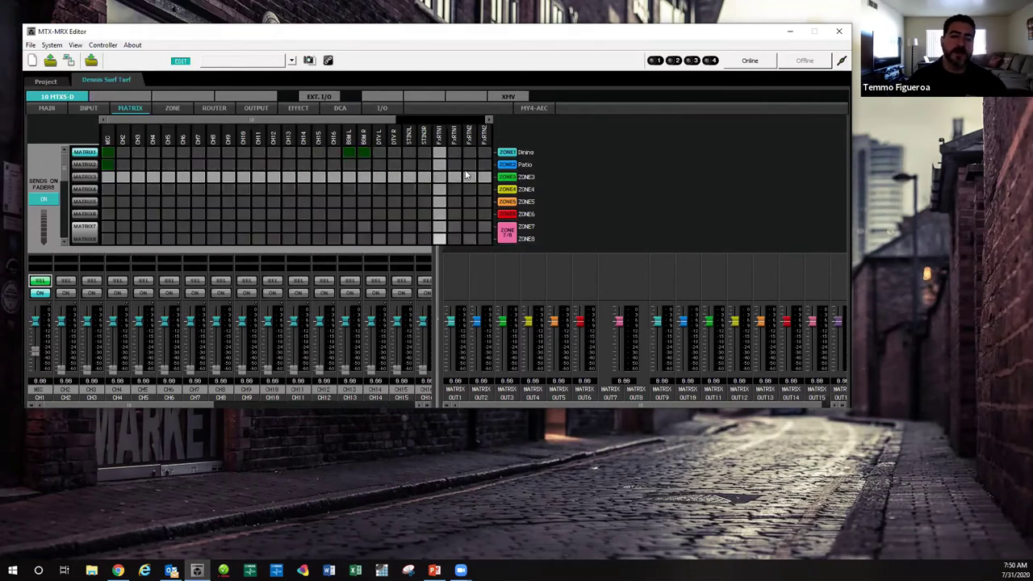
pyautogui.click(379, 164)
pyautogui.click(394, 164)
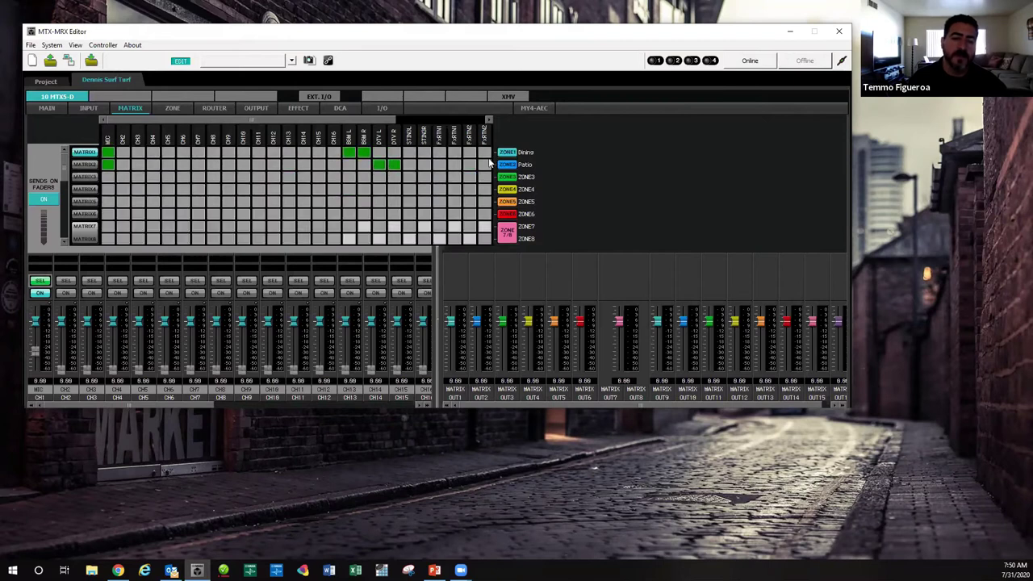
# - Switch on the DTV send to Dining, the BGM send to Patio, and the STIN3 L/R sends to both zones
pyautogui.click(380, 152)
pyautogui.click(394, 153)
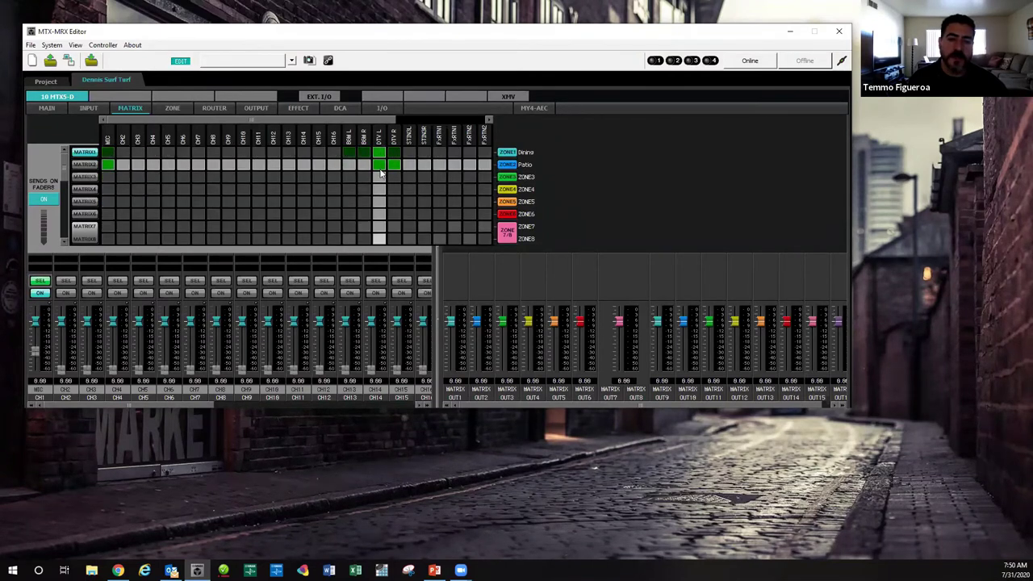
pyautogui.click(362, 166)
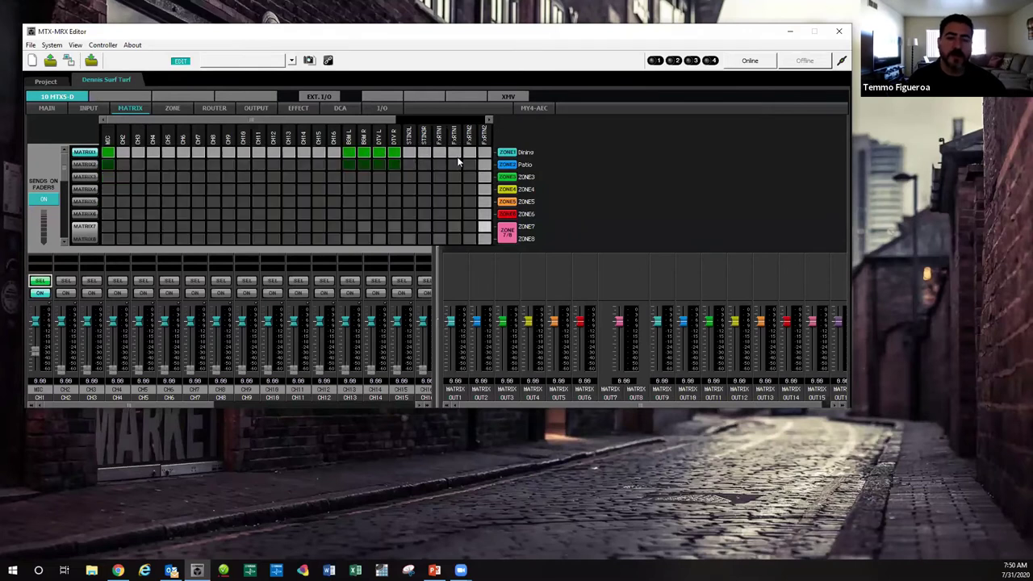
pyautogui.moveTo(217, 121)
pyautogui.mouseDown()
pyautogui.moveTo(346, 119)
pyautogui.moveTo(225, 121)
pyautogui.mouseUp()
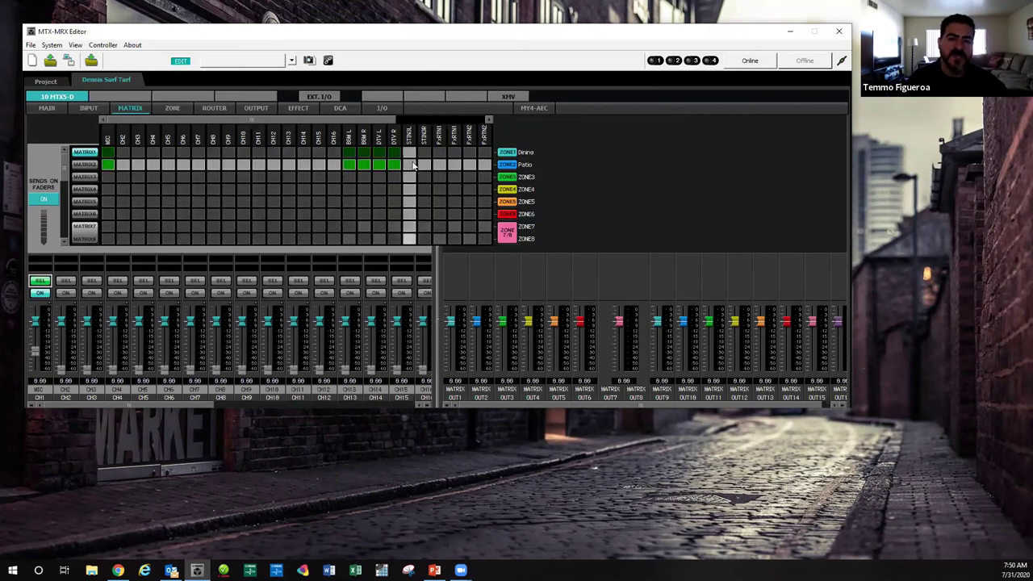
pyautogui.click(409, 153)
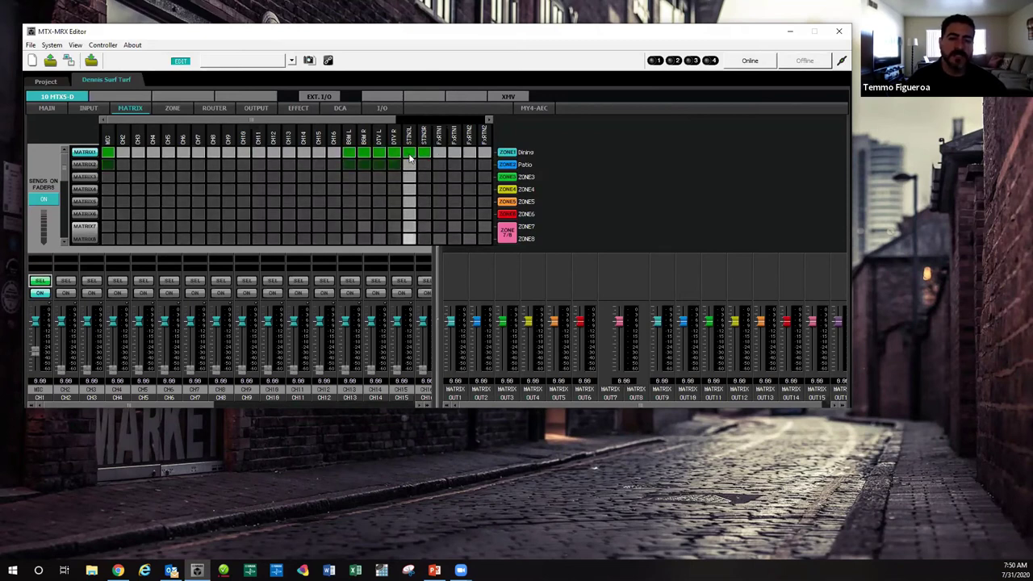
pyautogui.click(409, 165)
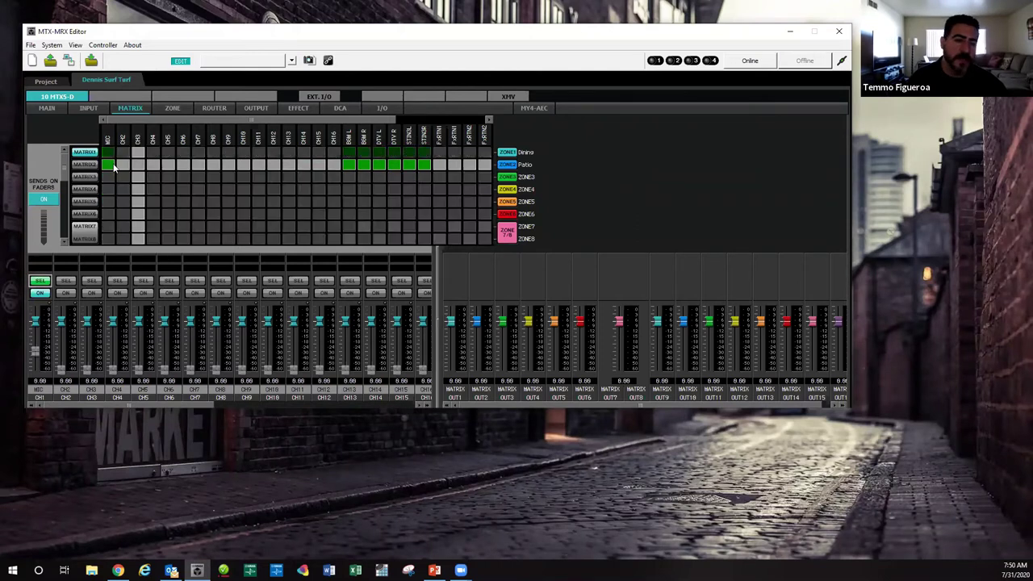
# - View the channel send faders for MATRIX2, MATRIX3 and MATRIX4 in turn
pyautogui.click(89, 165)
pyautogui.click(89, 177)
pyautogui.click(86, 190)
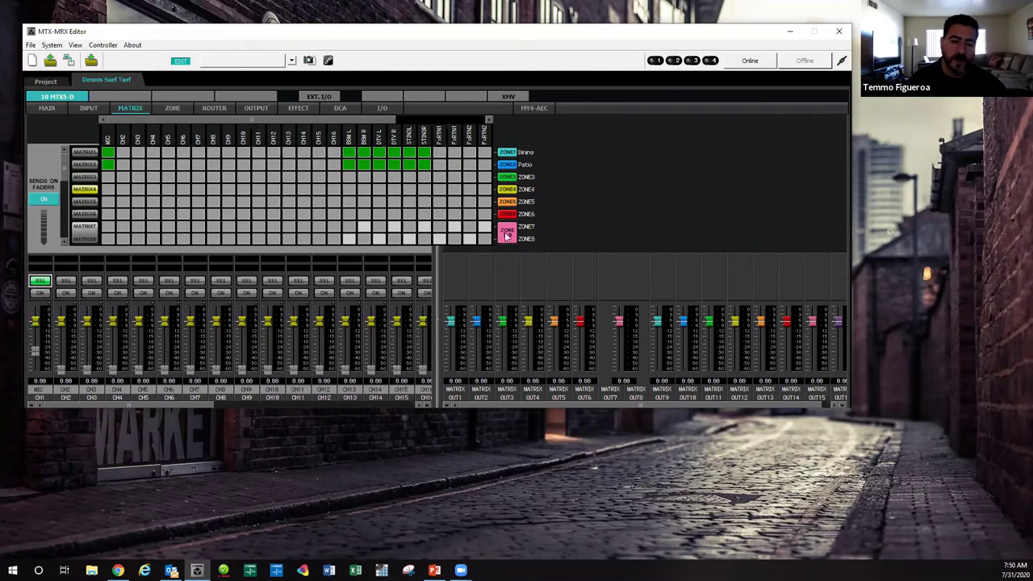
# - Lower the MIC channel's send level to MATRIX1 fully, and return it to 0.00 dB
pyautogui.click(85, 153)
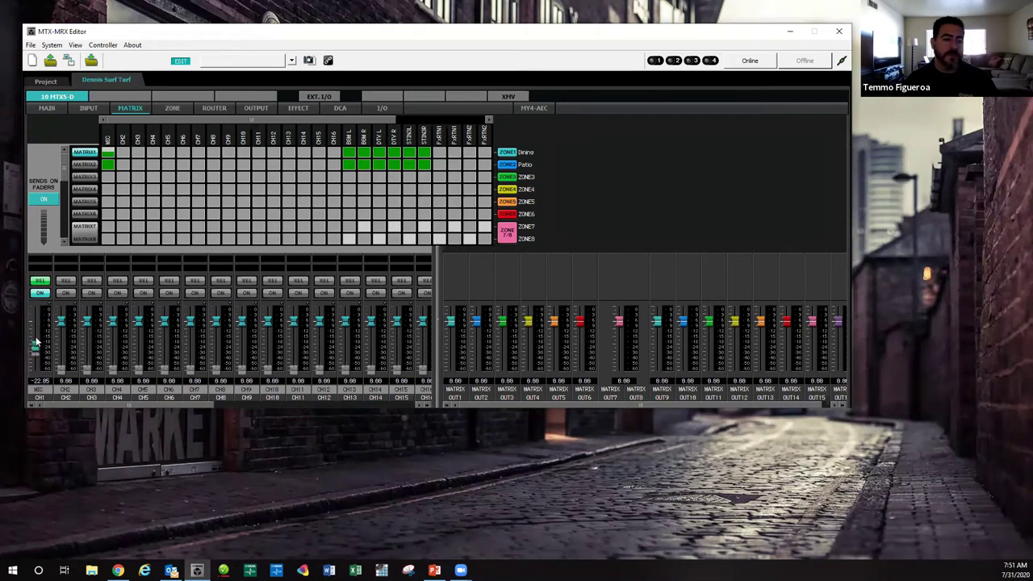
pyautogui.click(108, 163)
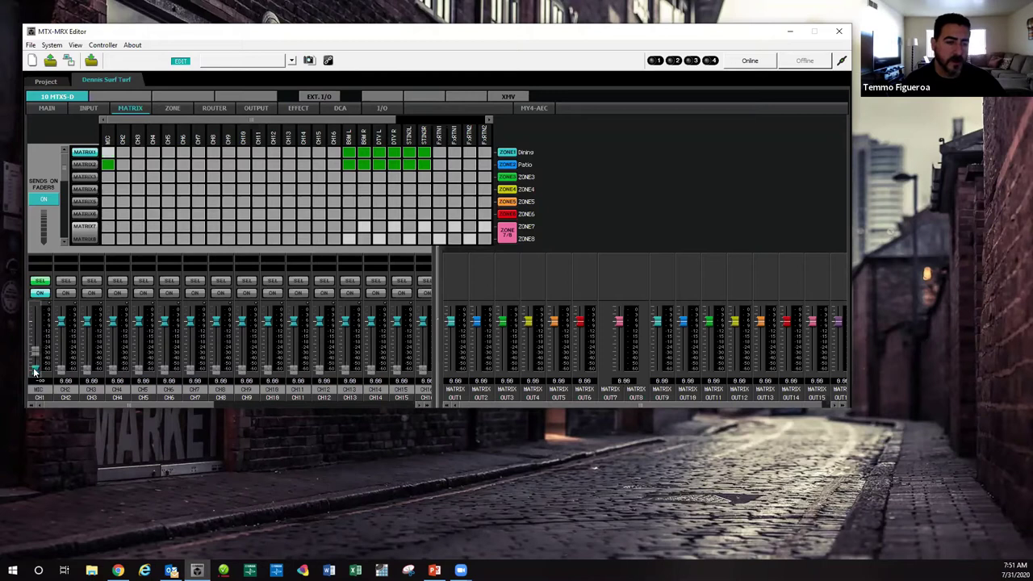
pyautogui.moveTo(45, 307); pyautogui.dragTo(40, 320)
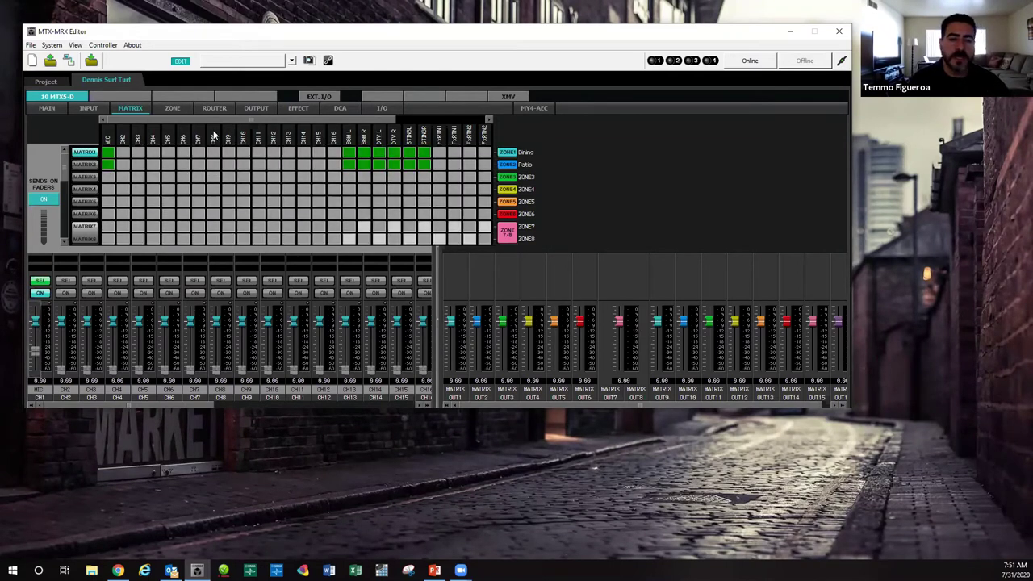
# - Set the Dining zone's 1st priority ducker source to STIN3L and switch that priority on
pyautogui.click(167, 109)
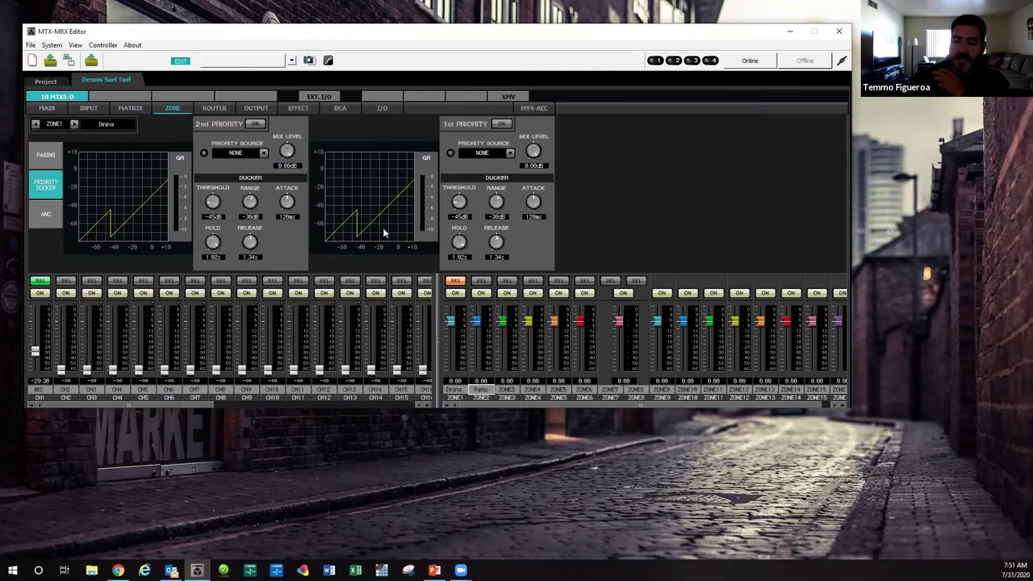
pyautogui.click(509, 154)
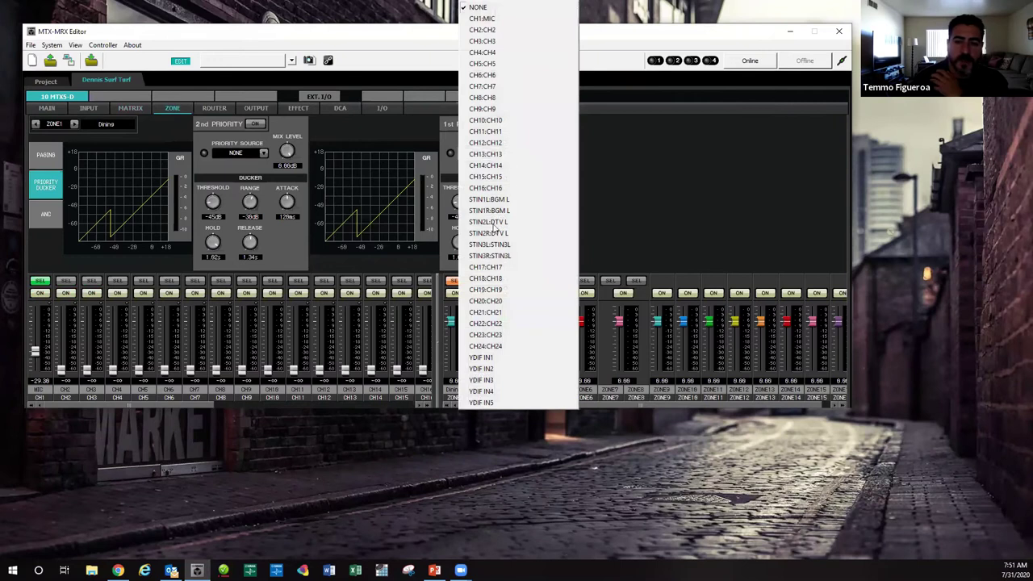
pyautogui.click(491, 242)
pyautogui.click(502, 123)
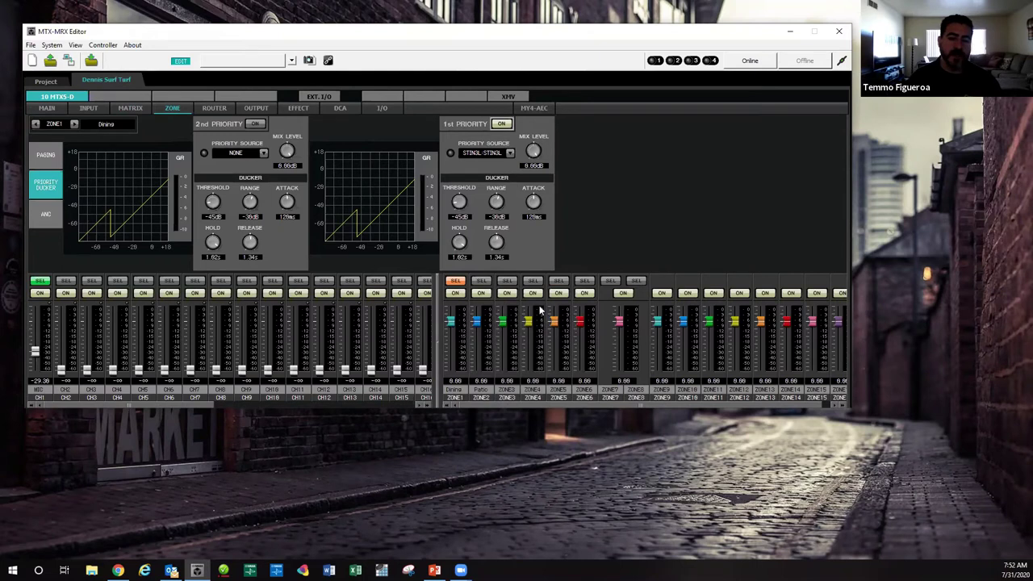
# - Set the hold time of the Dining zone's 1st priority ducker to 970 ms
pyautogui.click(483, 153)
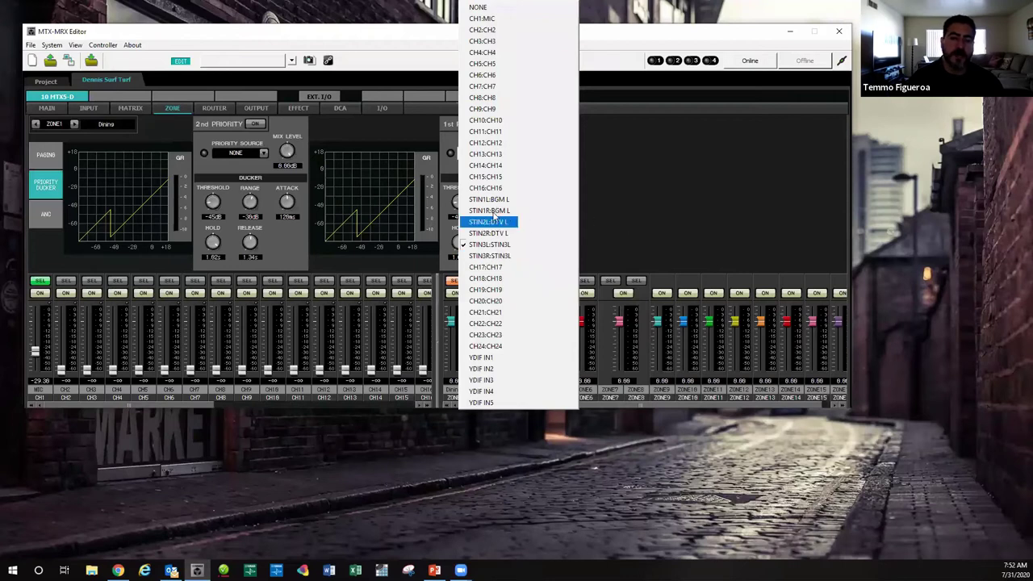
pyautogui.click(642, 218)
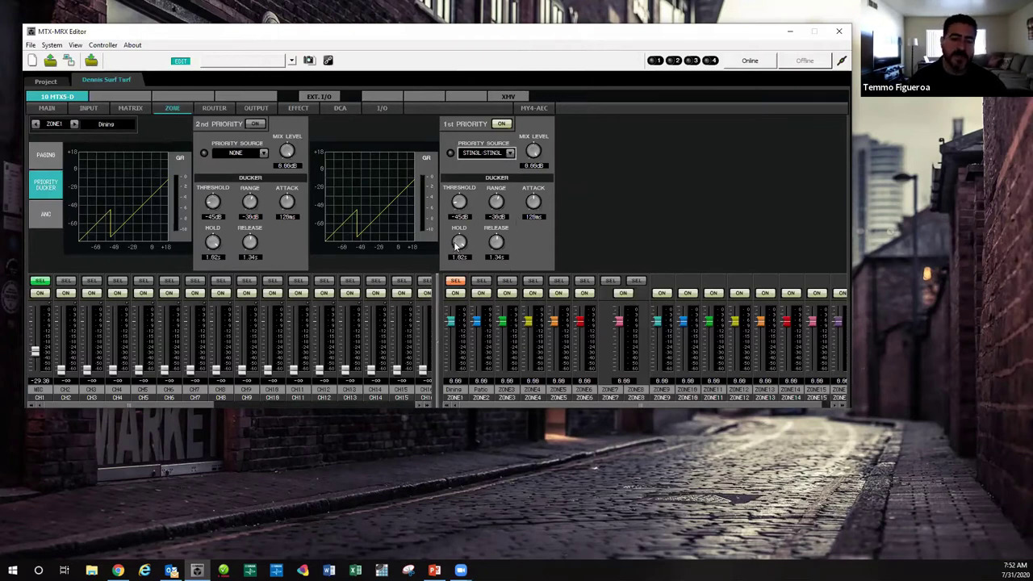
pyautogui.moveTo(457, 245); pyautogui.dragTo(456, 252)
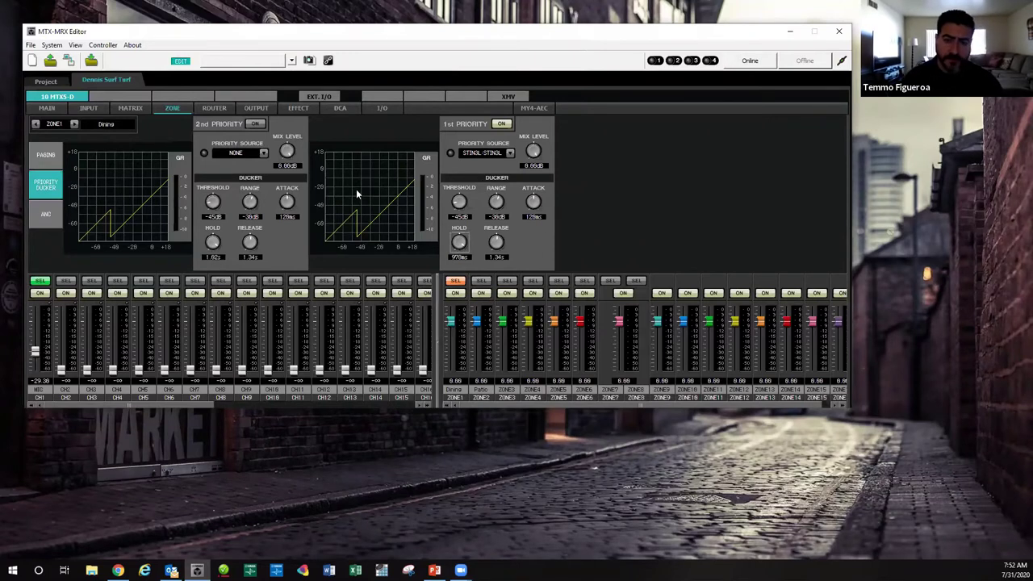
# - Switch on the Dining zone's 2nd priority ducker and set its priority source to the CH1 MIC input
pyautogui.click(257, 125)
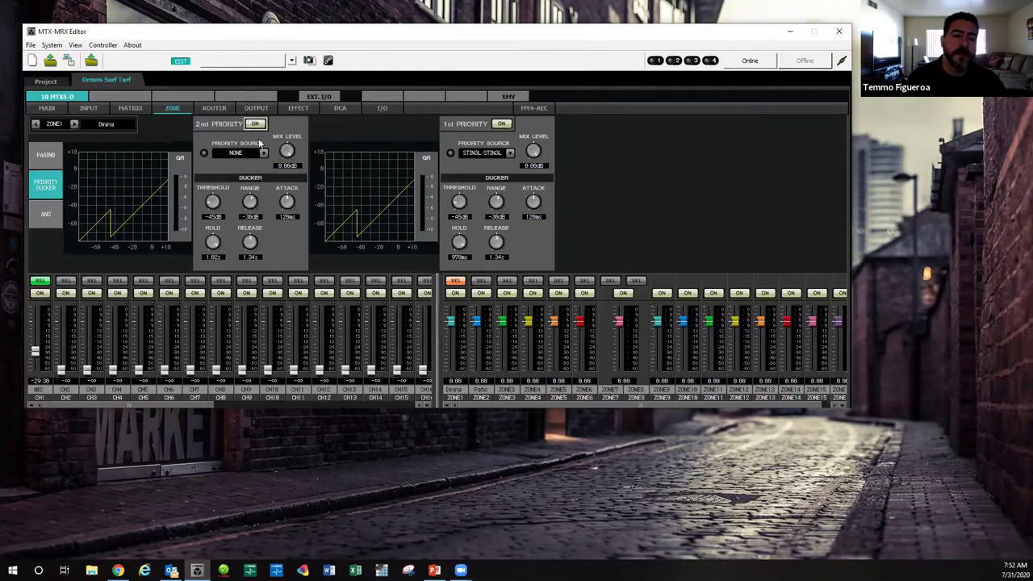
pyautogui.click(264, 154)
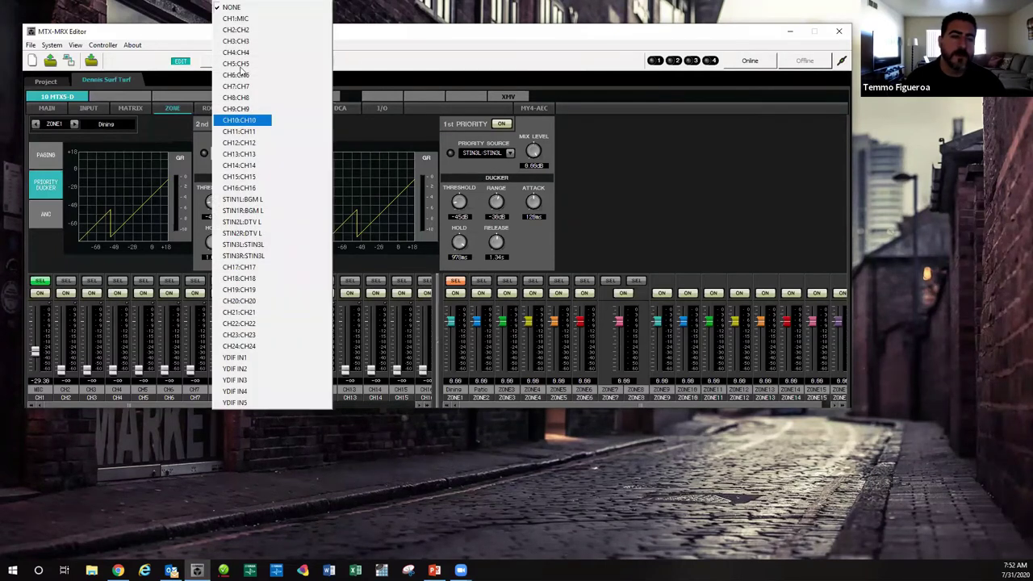
pyautogui.click(237, 18)
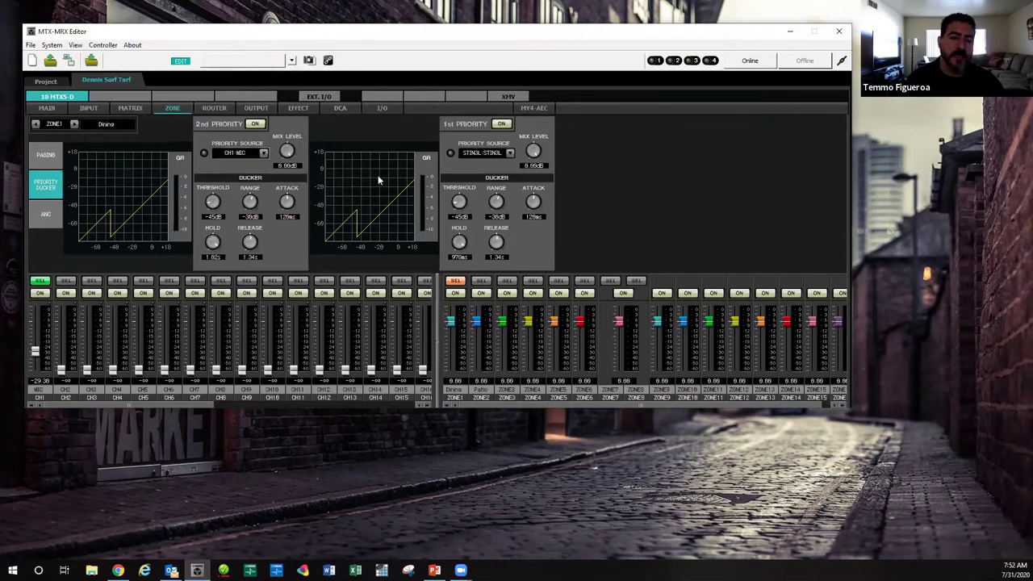
# - Switch off the MIC channel's matrix sends to the Dining and Patio zones
pyautogui.click(117, 108)
pyautogui.click(108, 154)
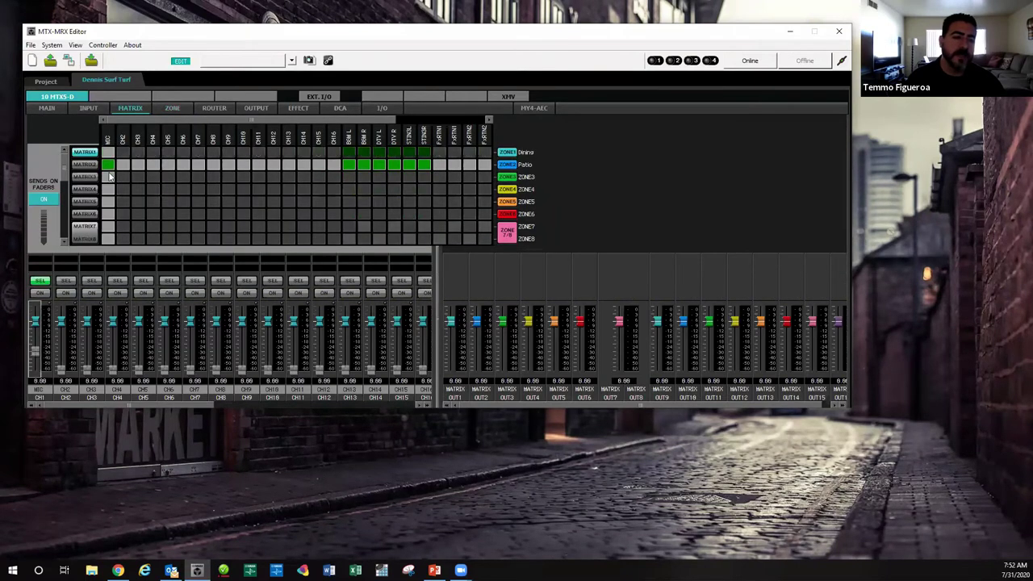
pyautogui.click(105, 166)
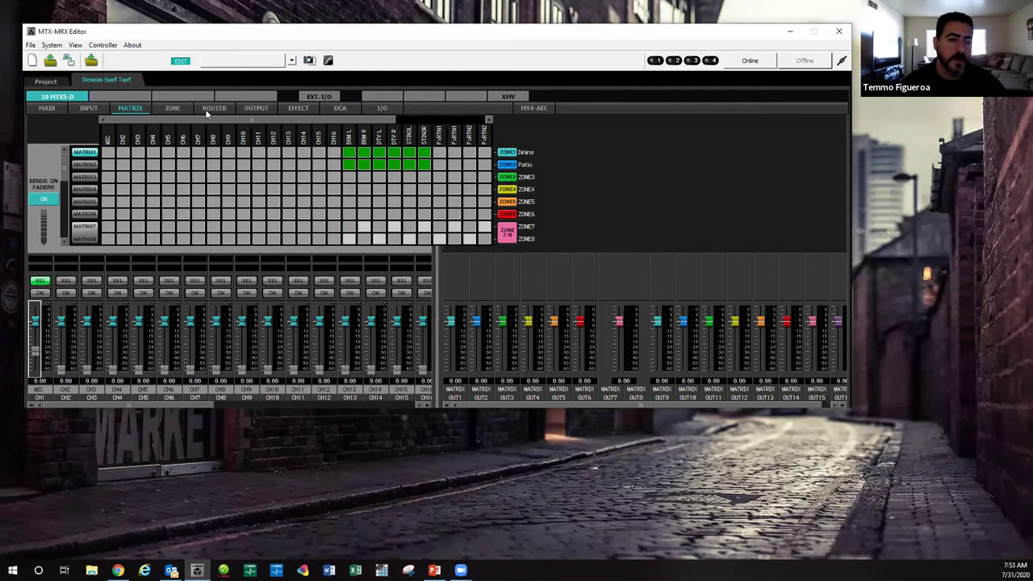
# - Switch off the STIN3 L/R matrix sends to Dining and Patio, and return to the Dining zone's priority ducker settings
pyautogui.click(175, 109)
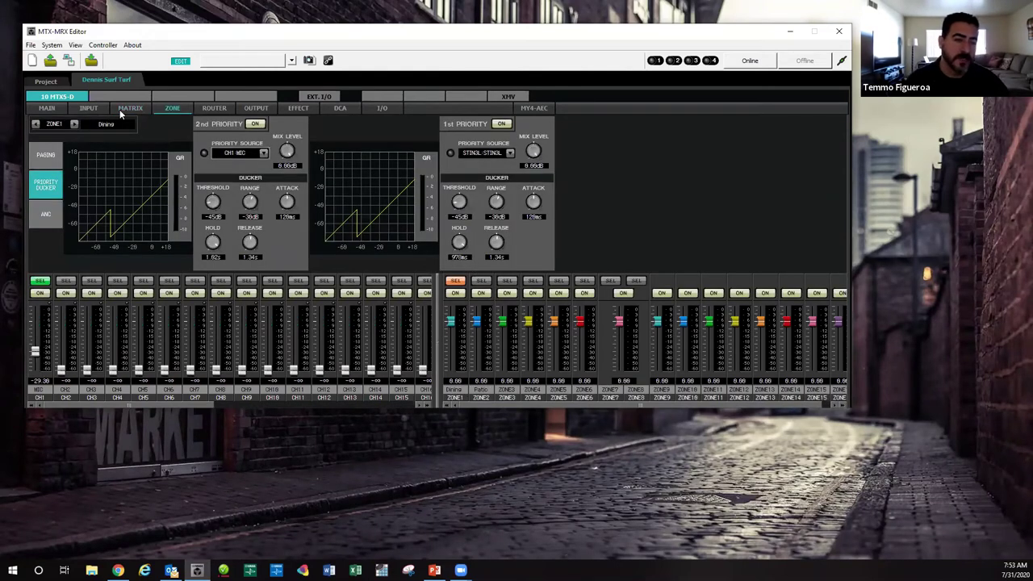
pyautogui.click(122, 109)
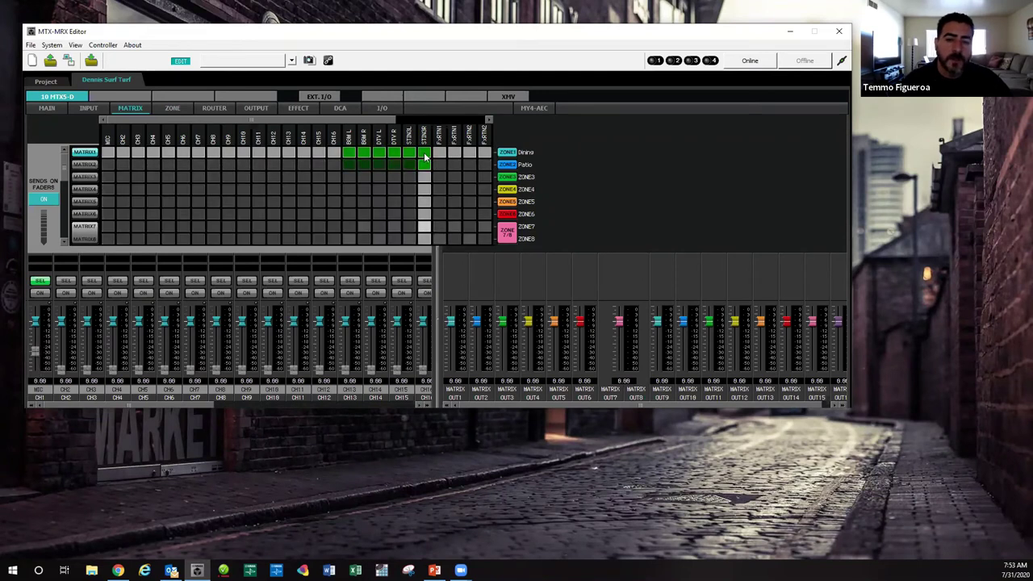
pyautogui.click(424, 152)
pyautogui.click(426, 164)
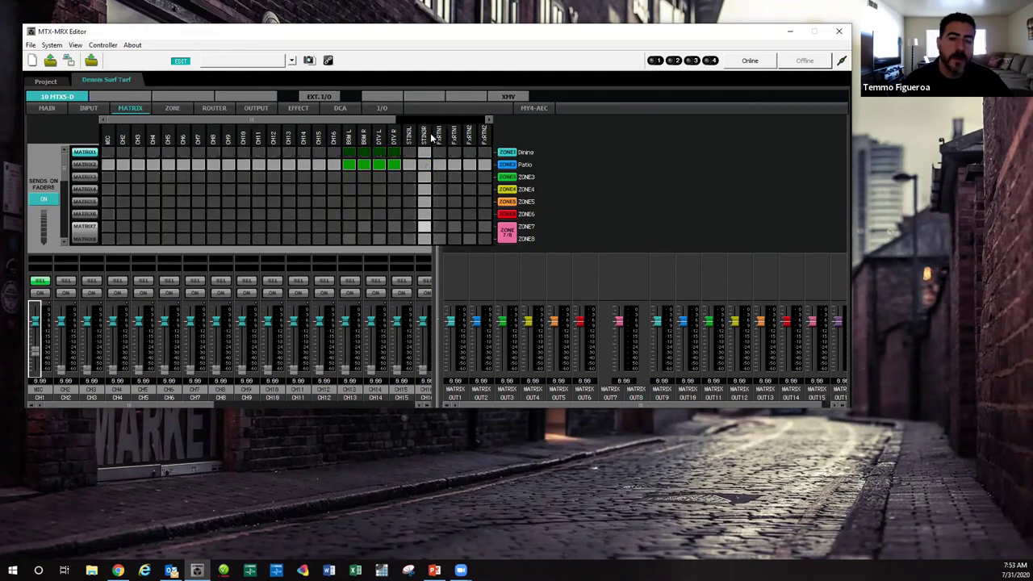
pyautogui.click(177, 109)
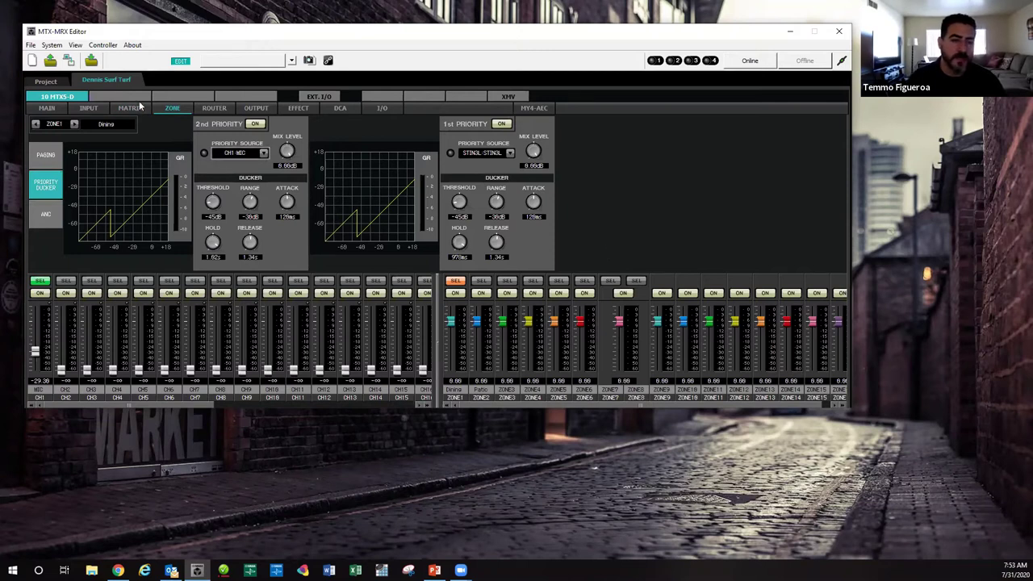
# - Route the Dining zone to outputs 2 through 6 in the router, in addition to output 1
pyautogui.click(211, 108)
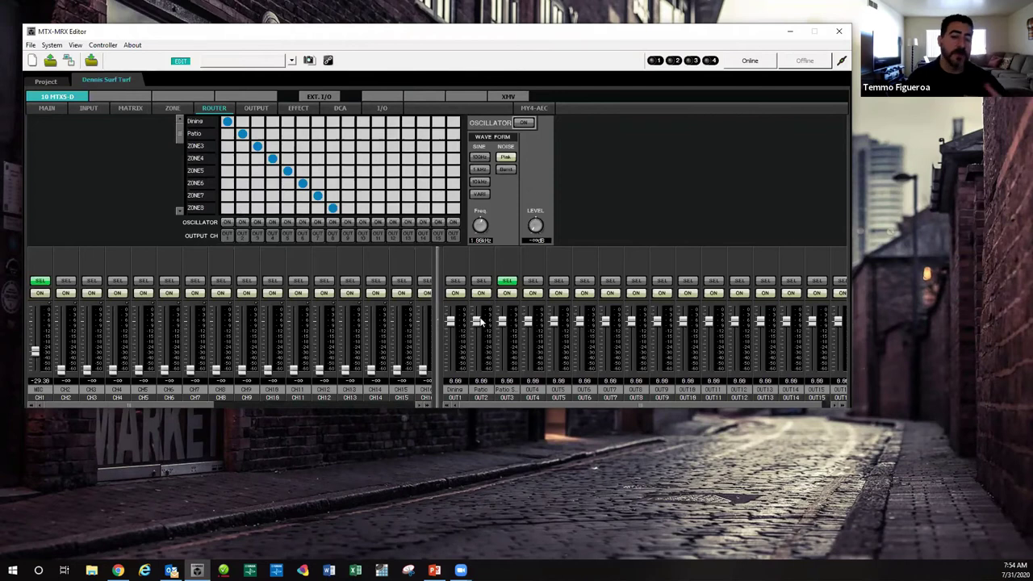
pyautogui.click(243, 121)
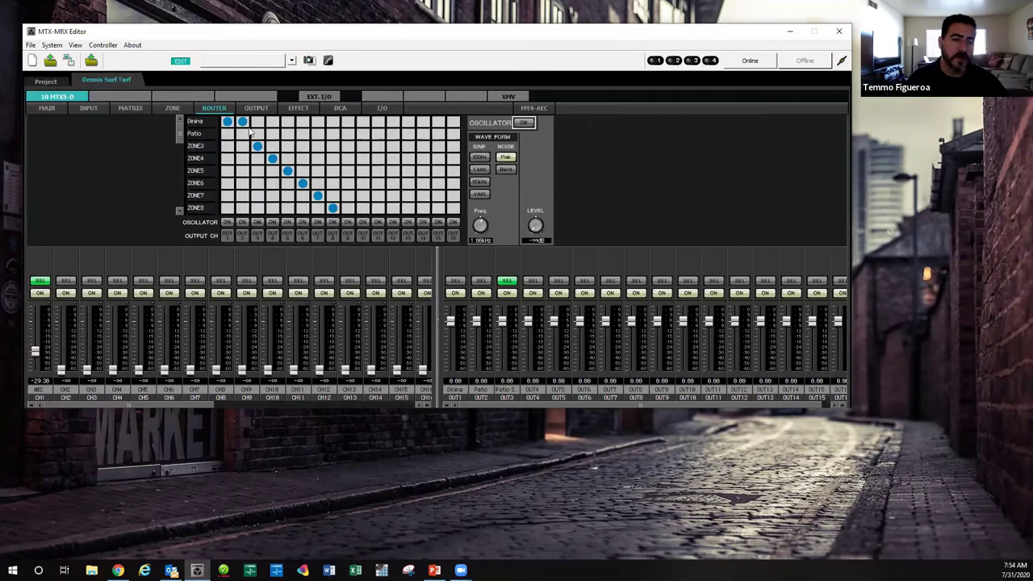
pyautogui.click(257, 121)
pyautogui.click(272, 121)
pyautogui.click(288, 121)
pyautogui.click(303, 122)
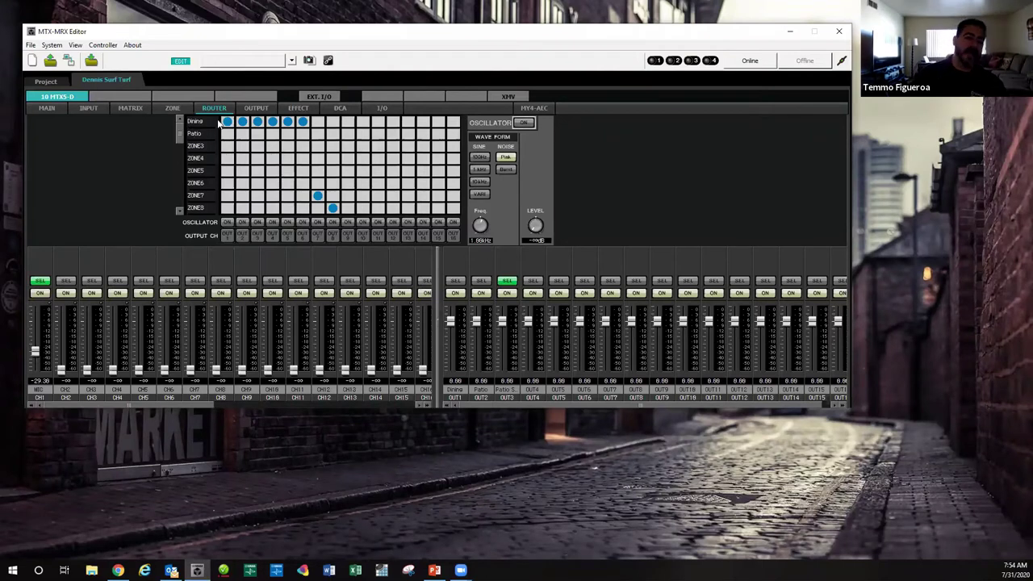
# - Route Patio, ZONE3, ZONE4 and ZONE5 to output 1 in turn, and assign output 1 back to Dining
pyautogui.click(227, 133)
pyautogui.click(228, 145)
pyautogui.click(228, 159)
pyautogui.click(228, 171)
pyautogui.click(227, 121)
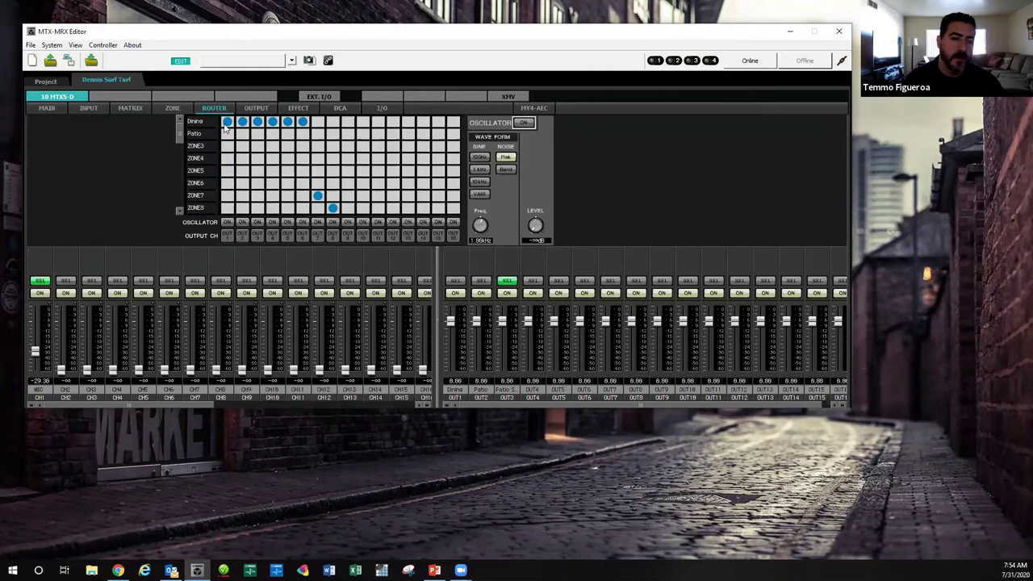
# - Restore one-to-one routing by assigning Patio through ZONE6 to outputs 2 through 6 respectively
pyautogui.click(242, 133)
pyautogui.click(258, 145)
pyautogui.click(272, 158)
pyautogui.click(288, 171)
pyautogui.click(301, 183)
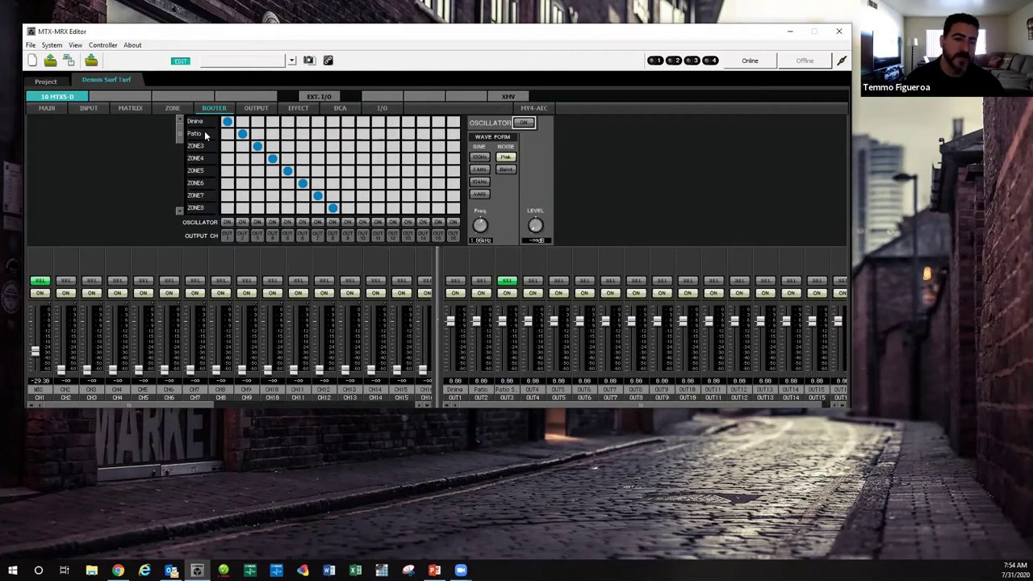
# - Route the Patio zone to output 3 as well as output 2, and switch on the oscillator at minimum level
pyautogui.click(257, 134)
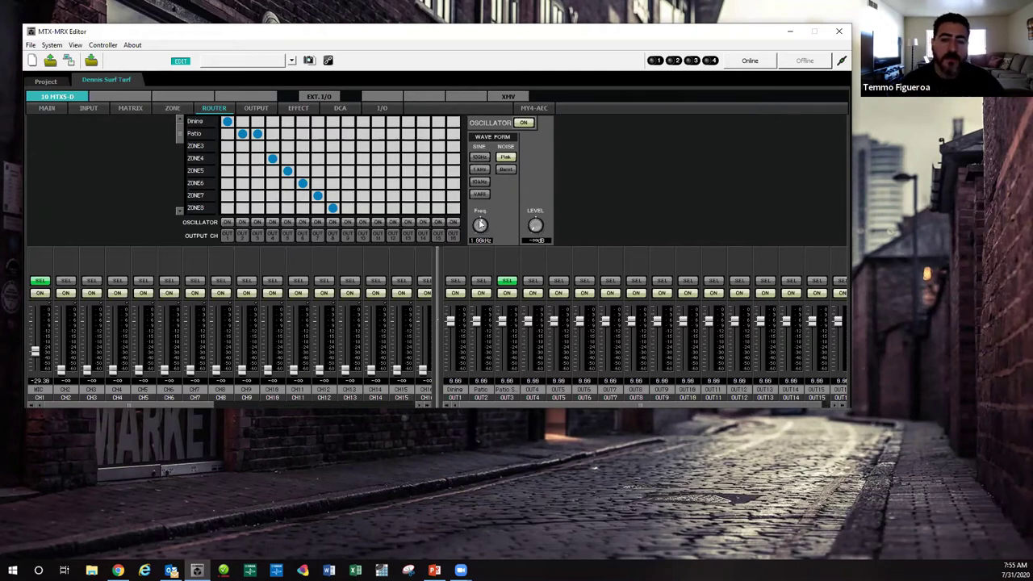
pyautogui.moveTo(542, 237)
pyautogui.mouseDown()
pyautogui.moveTo(545, 163)
pyautogui.moveTo(540, 193)
pyautogui.moveTo(534, 136)
pyautogui.moveTo(534, 251)
pyautogui.mouseUp()
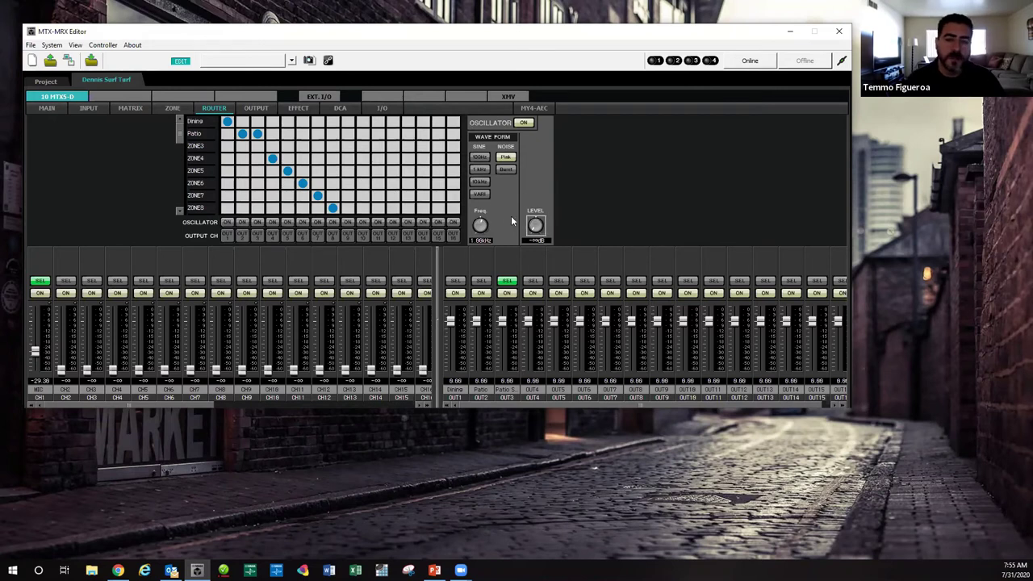
# - Assign input channels CH1 through CH6 to input DCA group A
pyautogui.click(260, 109)
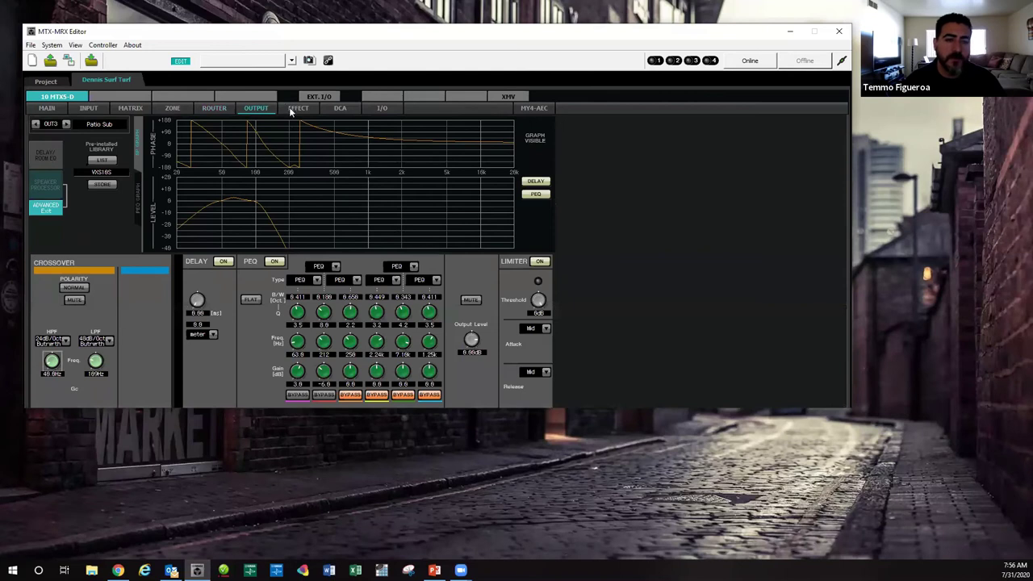
pyautogui.click(297, 110)
pyautogui.click(331, 109)
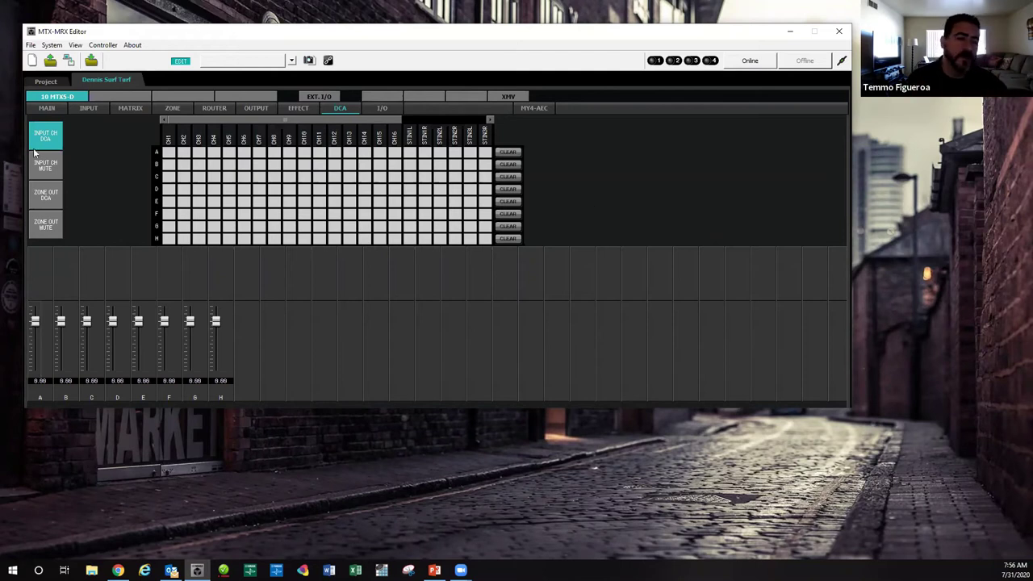
pyautogui.click(168, 151)
pyautogui.click(183, 152)
pyautogui.click(199, 153)
pyautogui.click(213, 153)
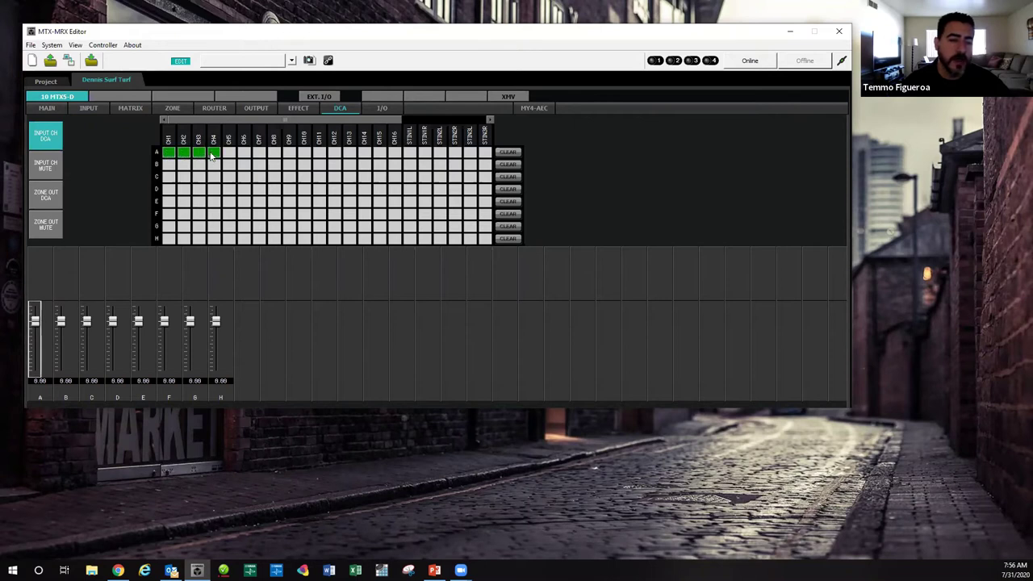
pyautogui.click(229, 153)
pyautogui.click(244, 152)
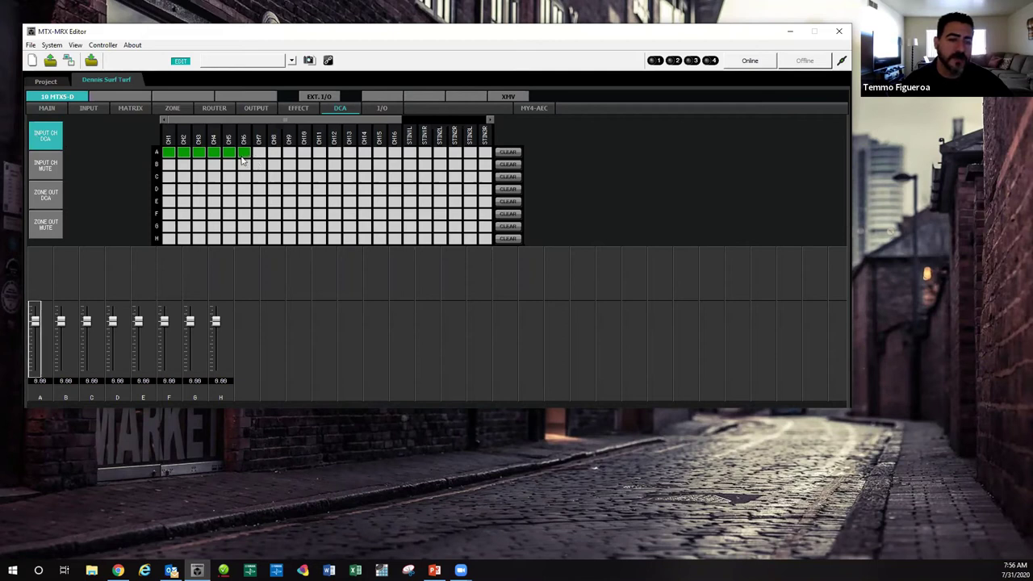
# - Lower the input DCA group A fader to about -19.30 dB, and raise it back to 0.35 dB
pyautogui.moveTo(36, 322); pyautogui.dragTo(34, 345)
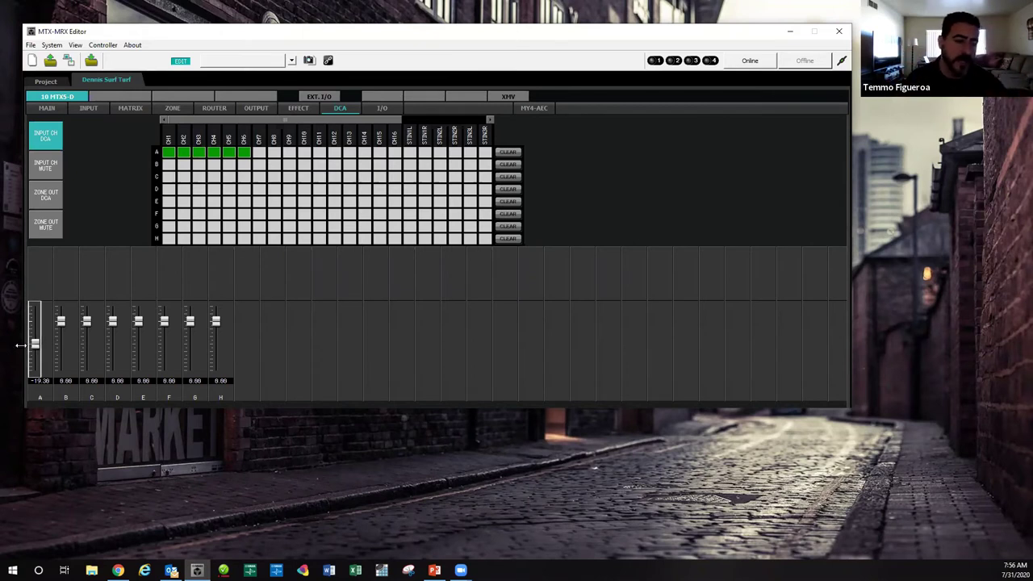
pyautogui.moveTo(34, 349); pyautogui.dragTo(35, 321)
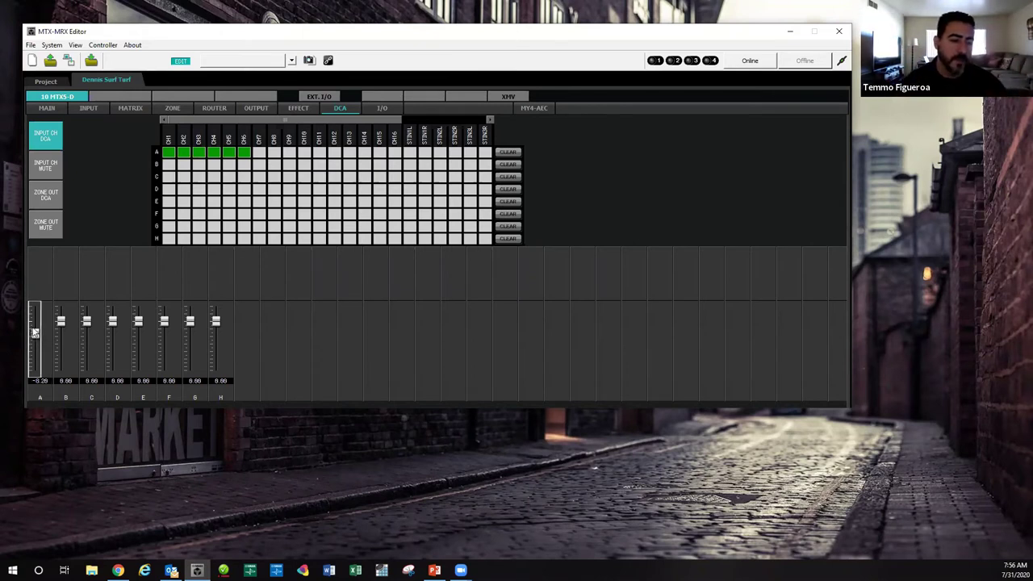
# - Remove input channels CH1 through CH6 from input DCA group A
pyautogui.click(168, 152)
pyautogui.click(183, 152)
pyautogui.click(197, 152)
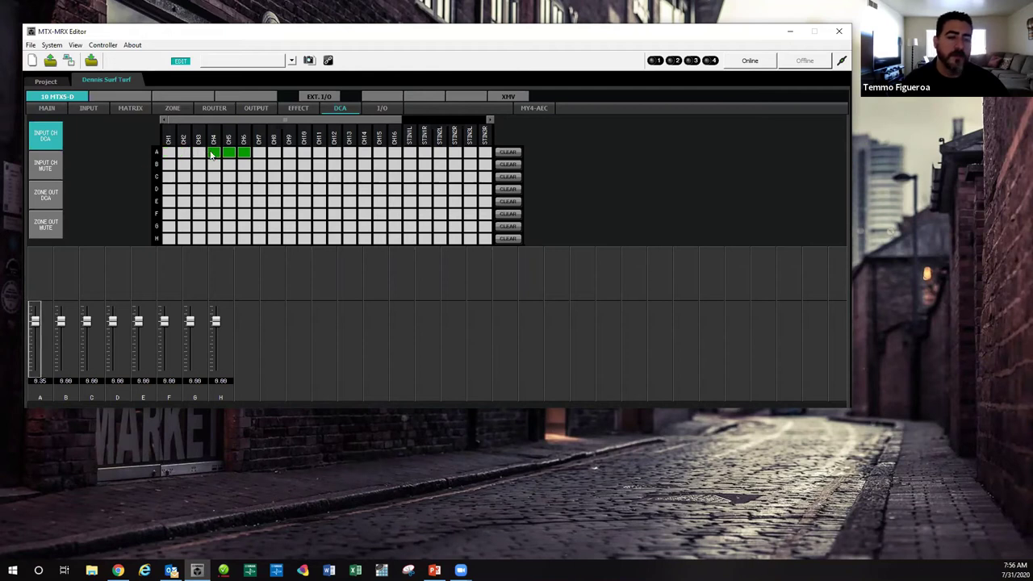
pyautogui.click(213, 151)
pyautogui.click(228, 152)
pyautogui.click(246, 153)
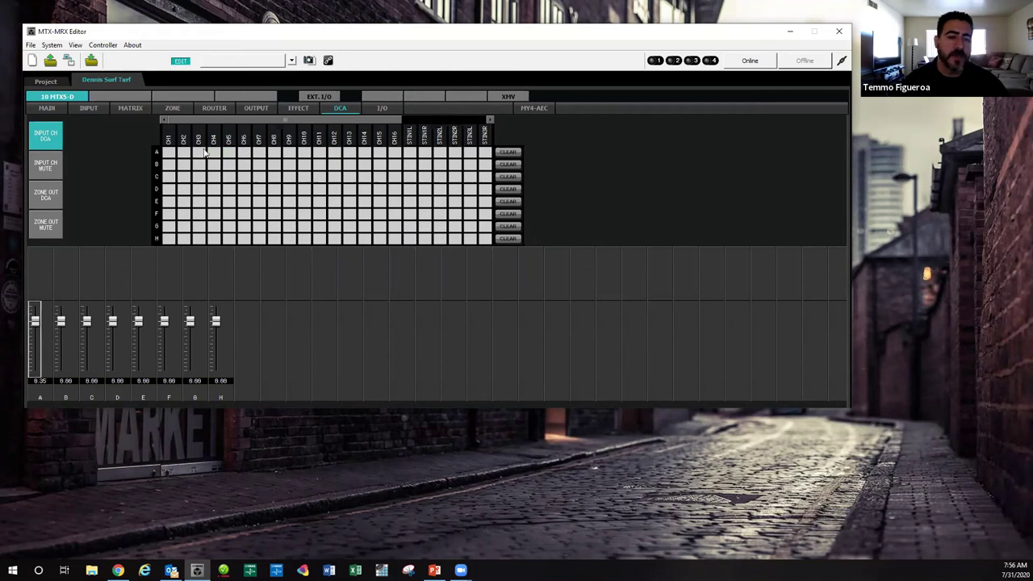
# - Review the input mute, zone output DCA and zone output mute group assignments, and return to the input DCA groups
pyautogui.click(46, 165)
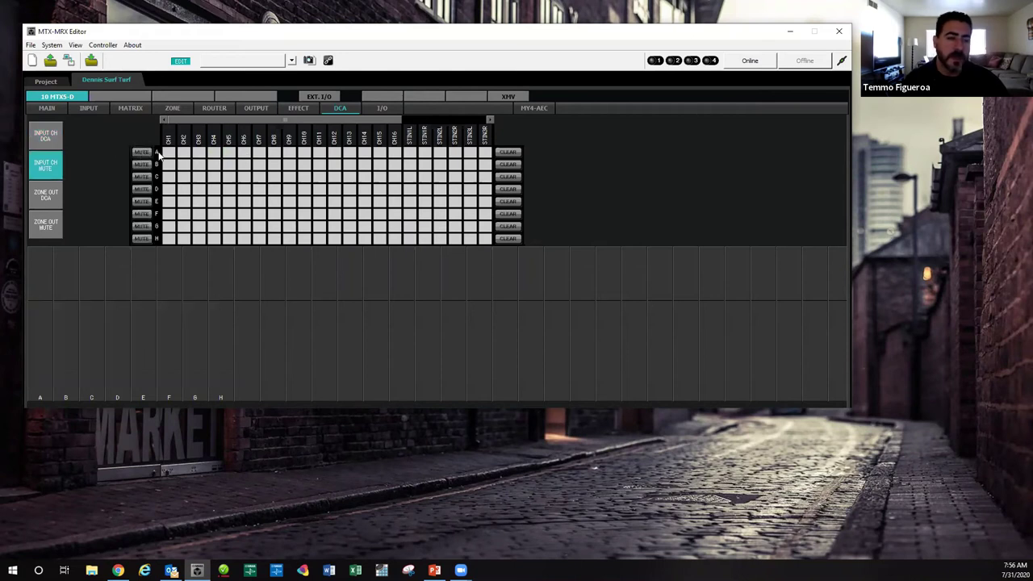
pyautogui.click(45, 194)
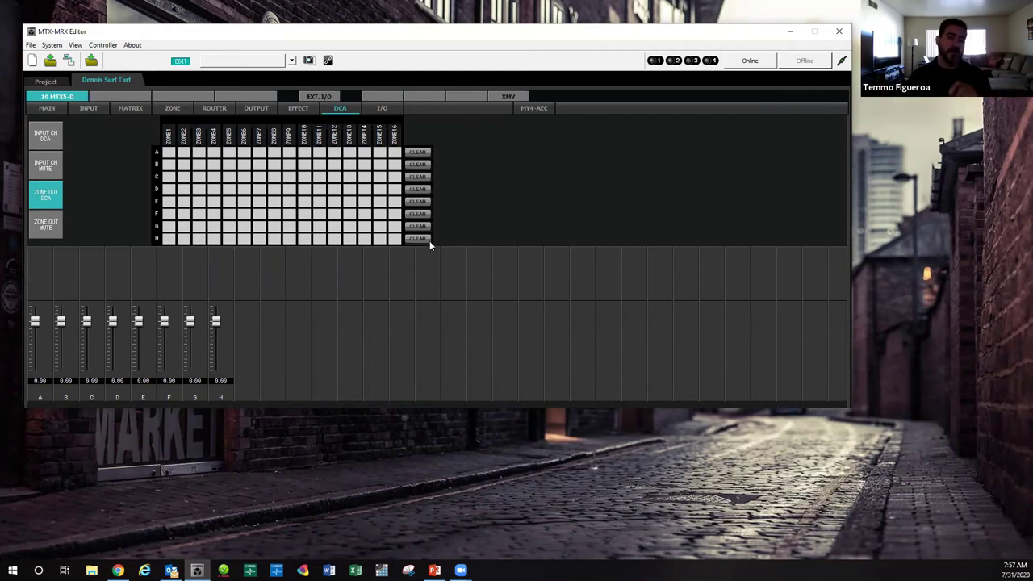
pyautogui.click(44, 227)
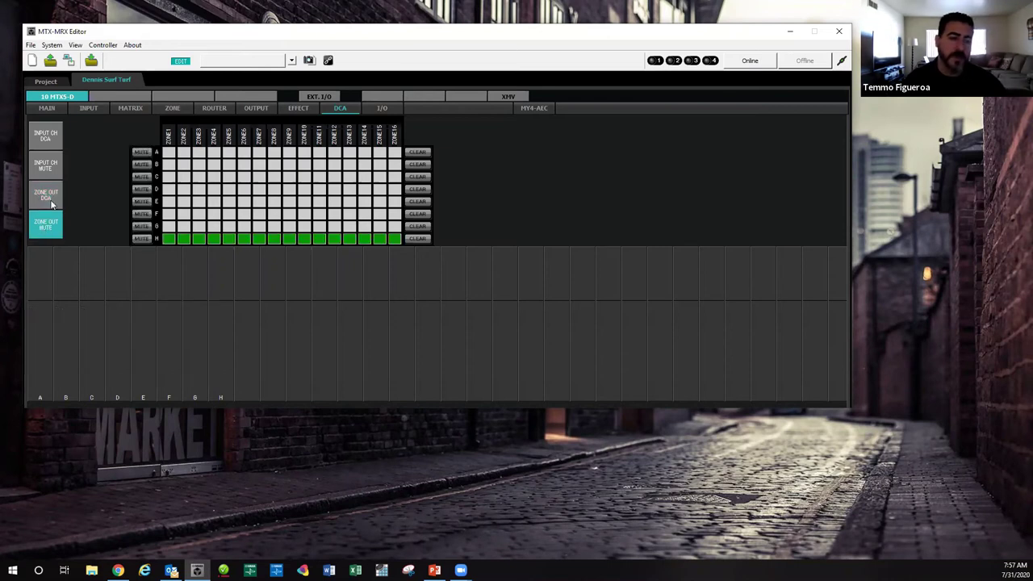
pyautogui.click(45, 139)
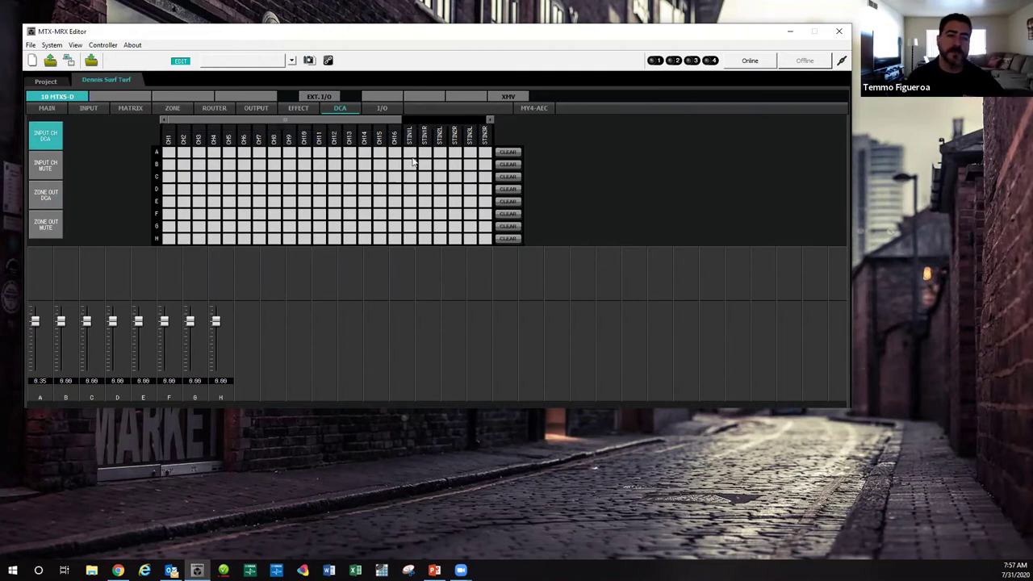
# - Review the I/O, MY4-AEC and external YDIF I/O settings, and return to the MTX5-D's main channel overview
pyautogui.click(386, 114)
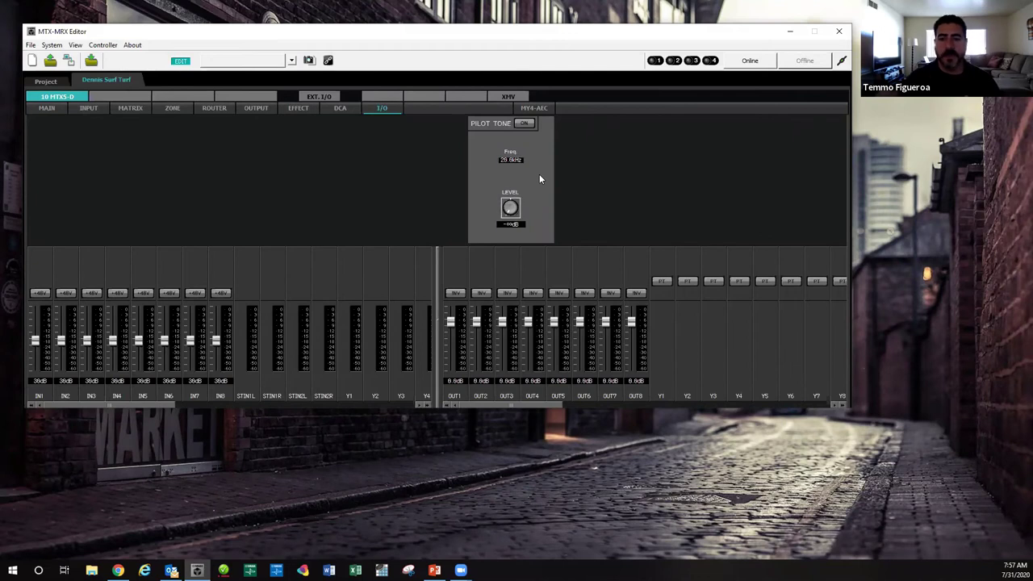
pyautogui.click(536, 107)
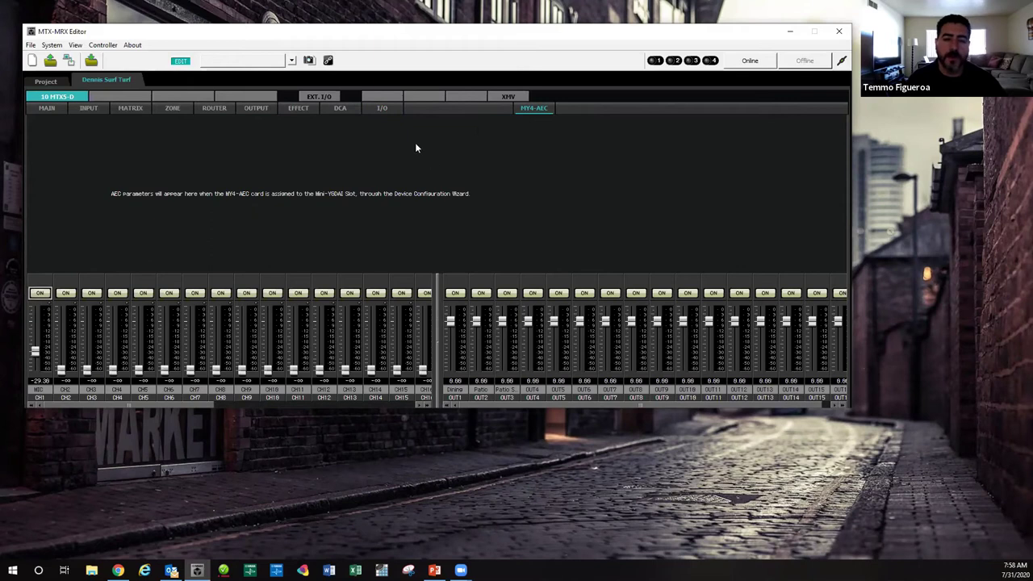
pyautogui.click(319, 96)
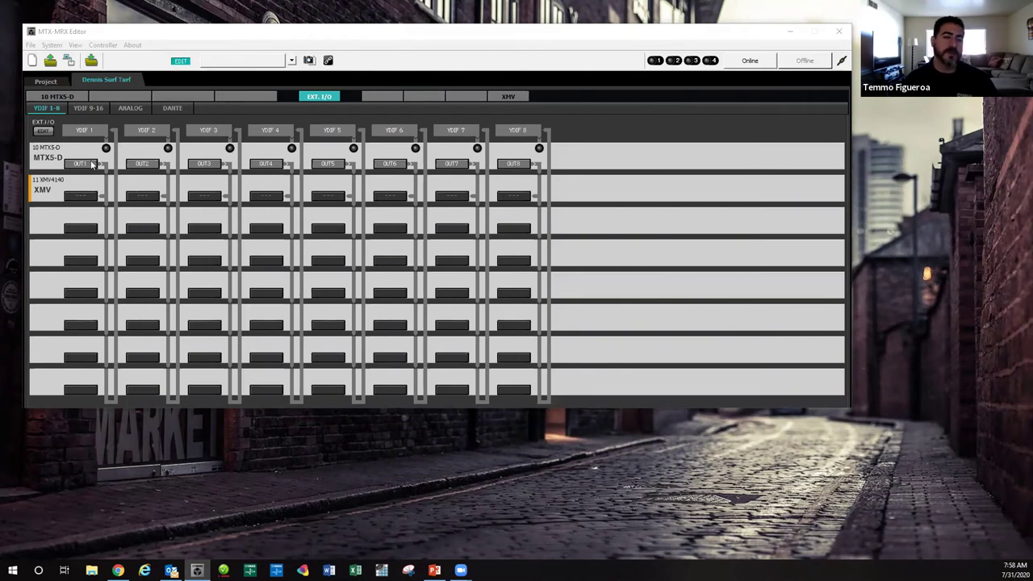
pyautogui.click(61, 96)
pyautogui.click(46, 110)
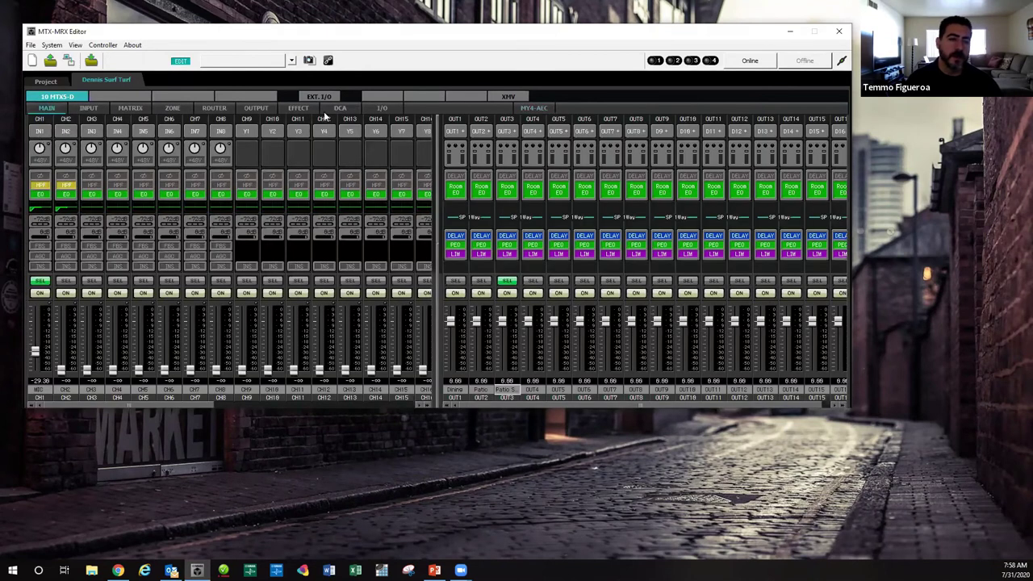
# - Examine the MTX5-D's 16-channel transmitter and receiver grid in the external I/O Dante patch, with patch editing switched on and off again
pyautogui.click(323, 98)
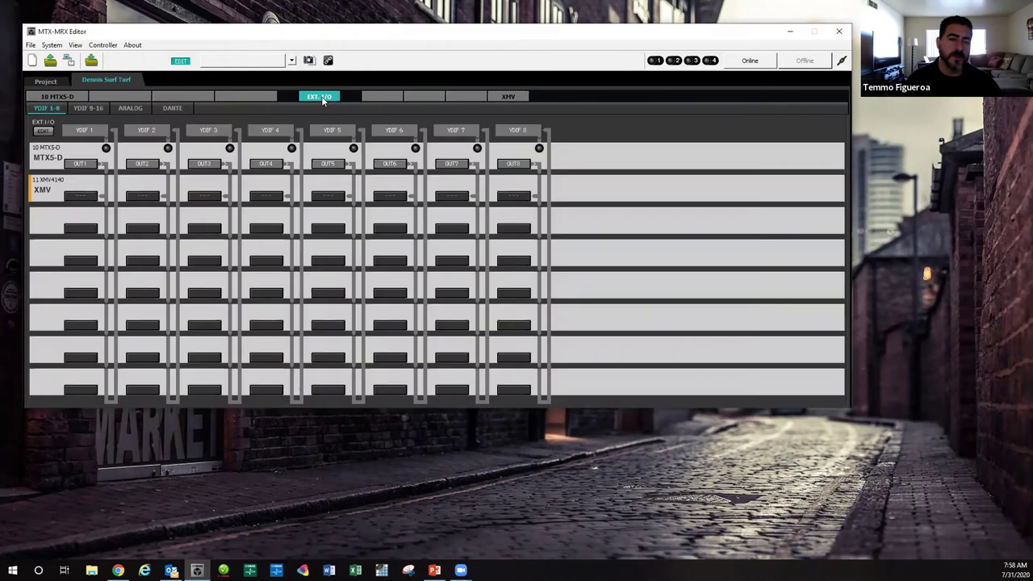
pyautogui.click(174, 109)
pyautogui.click(61, 128)
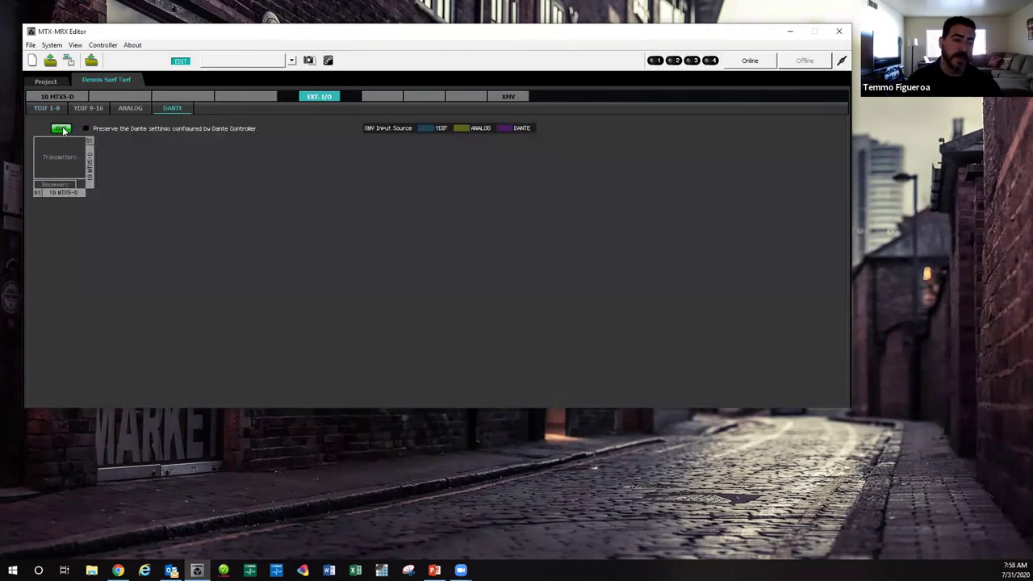
pyautogui.click(64, 194)
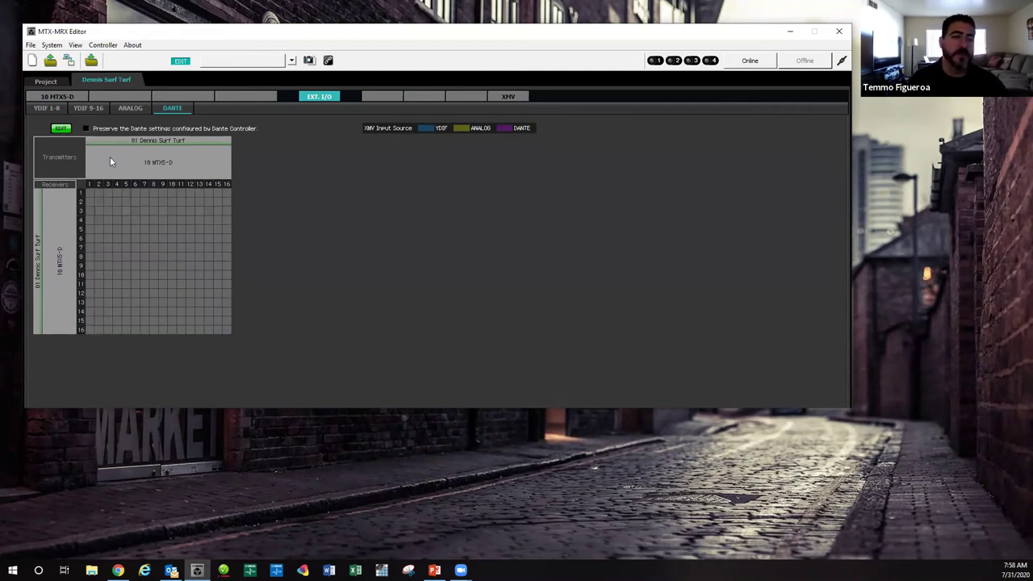
pyautogui.click(61, 130)
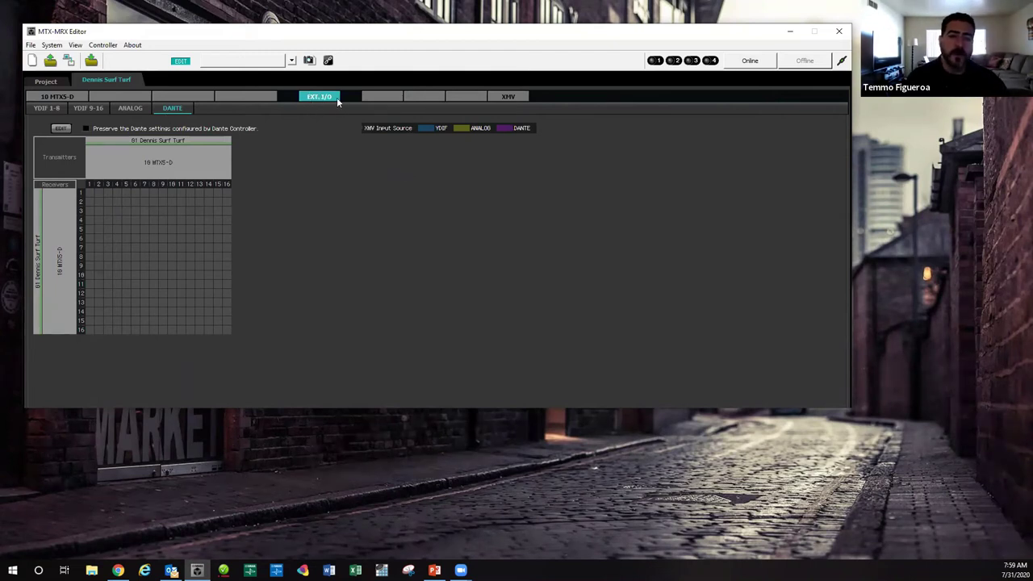
# - Enable patch editing for the XMV4140 amplifier and patch its channel A input to MTX5-D OUT1 over YDIF
pyautogui.click(518, 99)
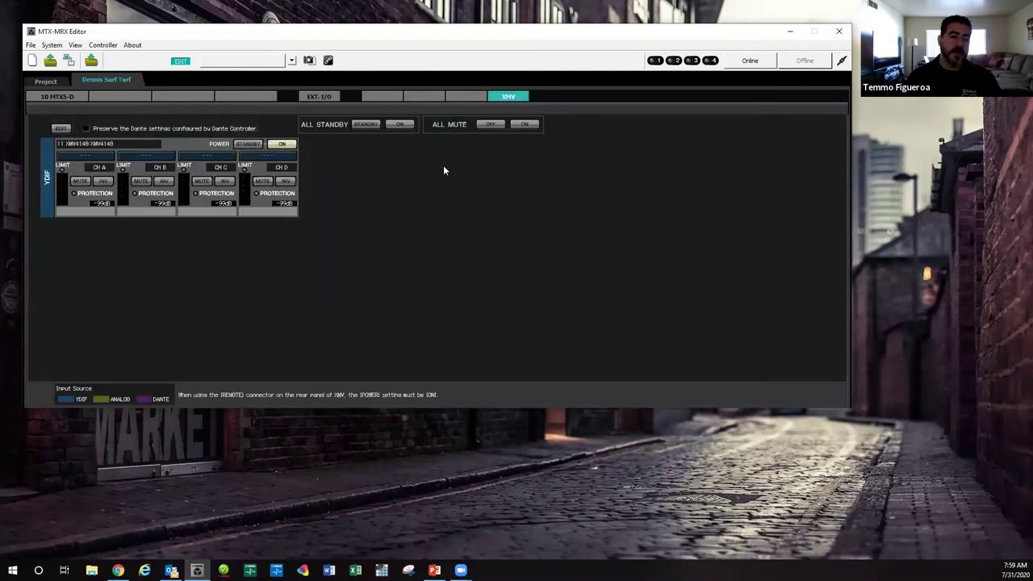
pyautogui.click(62, 128)
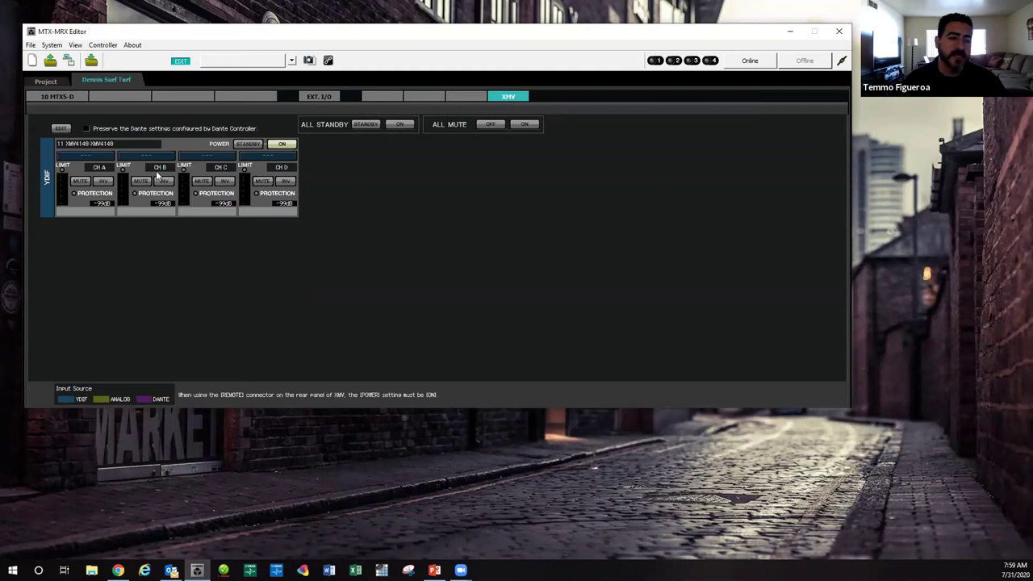
pyautogui.click(61, 128)
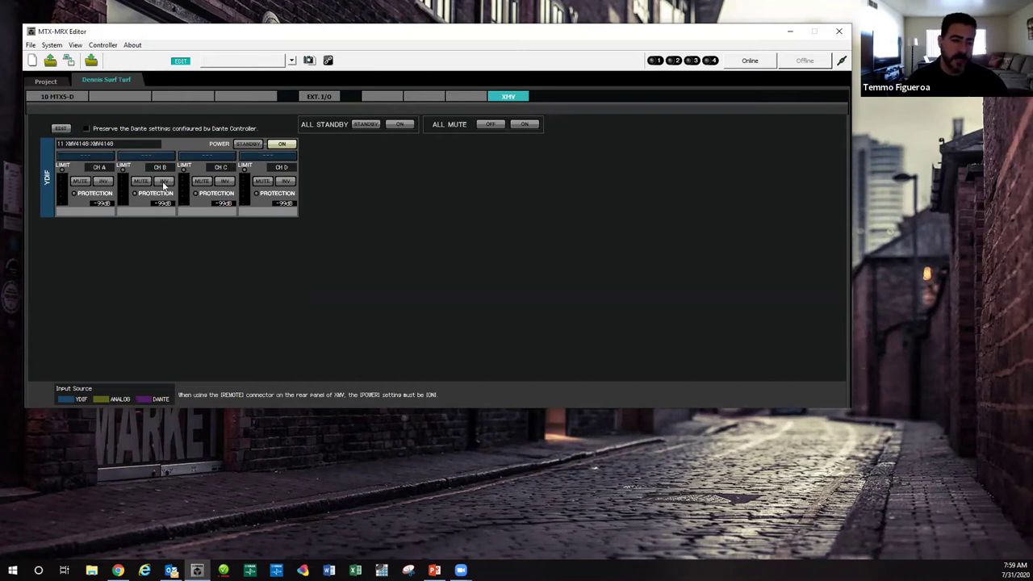
pyautogui.click(61, 129)
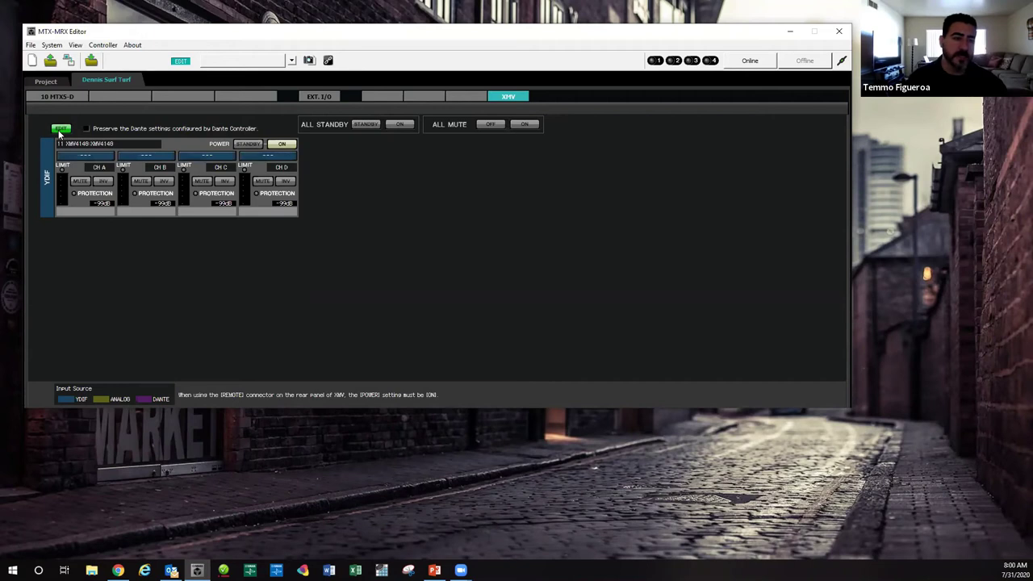
pyautogui.click(75, 157)
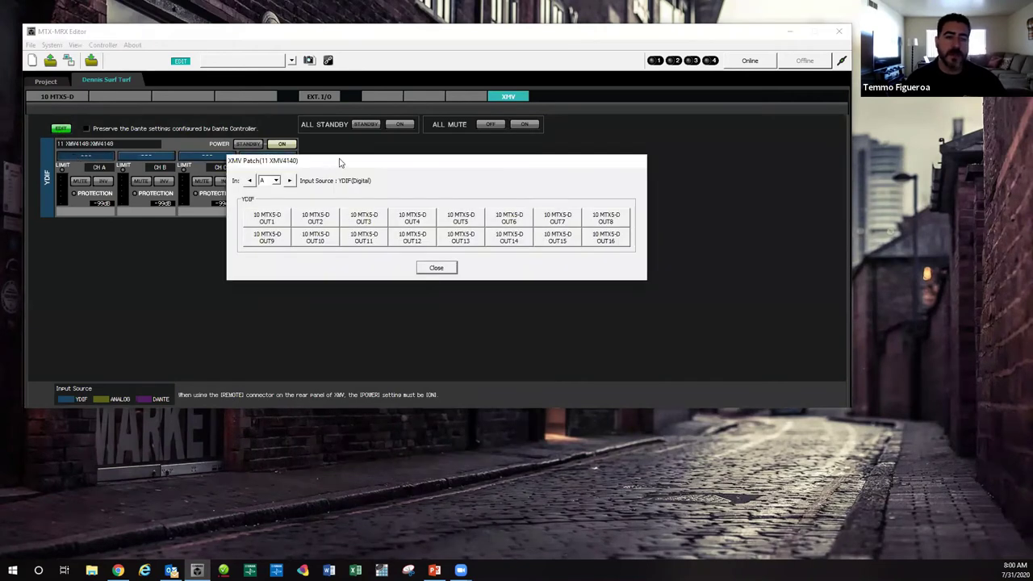
pyautogui.moveTo(339, 163); pyautogui.dragTo(432, 157)
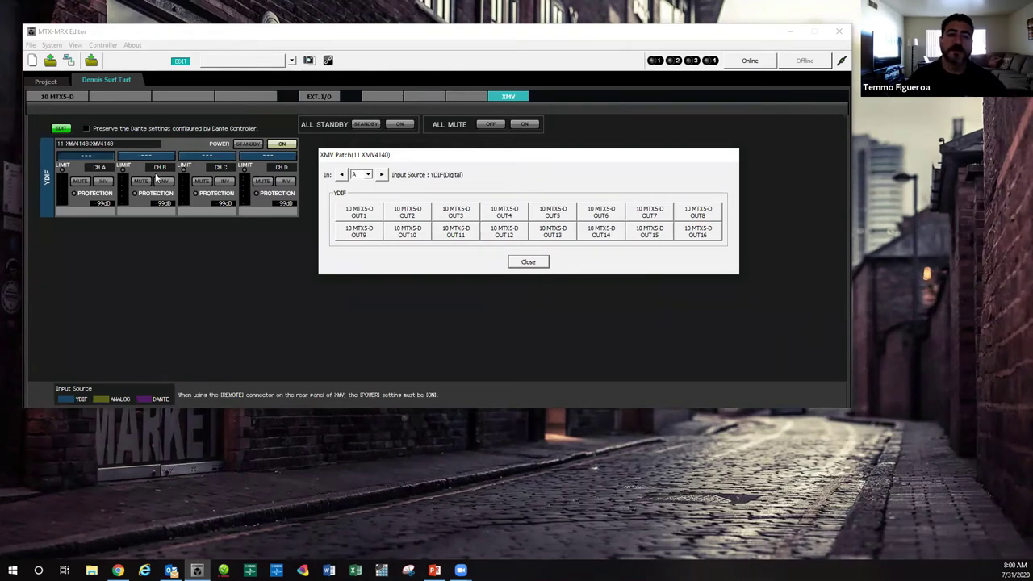
pyautogui.click(367, 213)
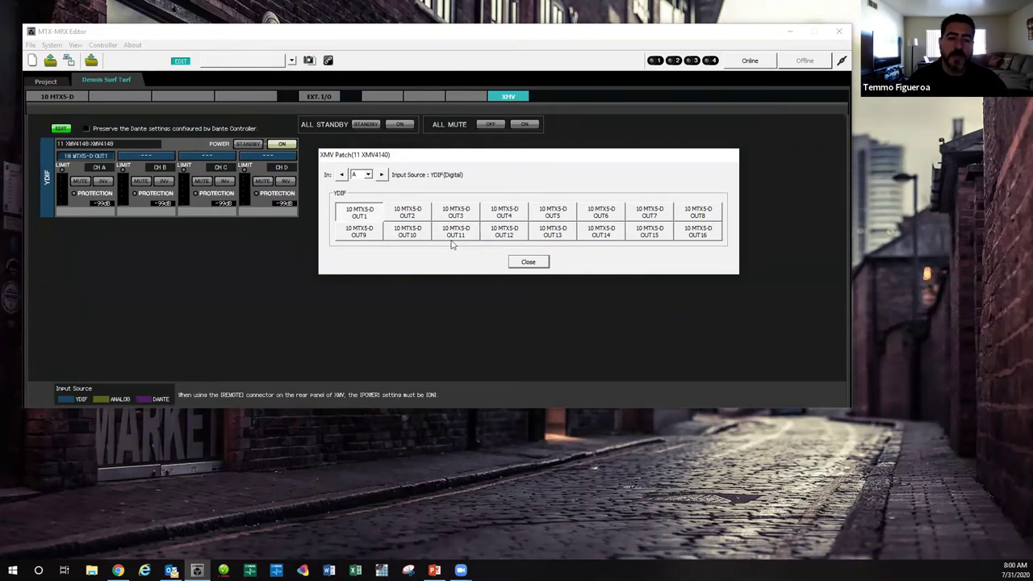
pyautogui.click(148, 162)
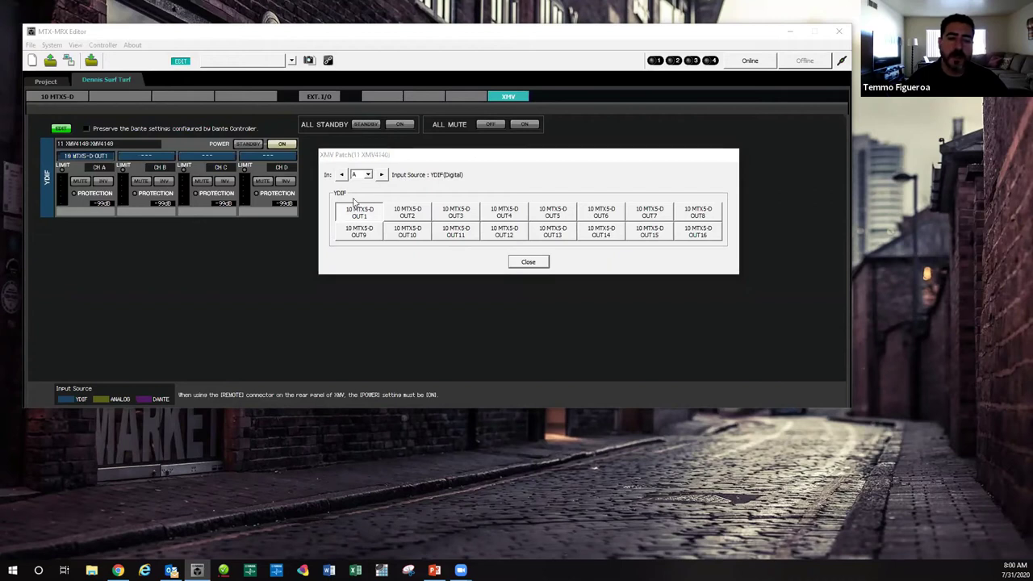
pyautogui.click(528, 261)
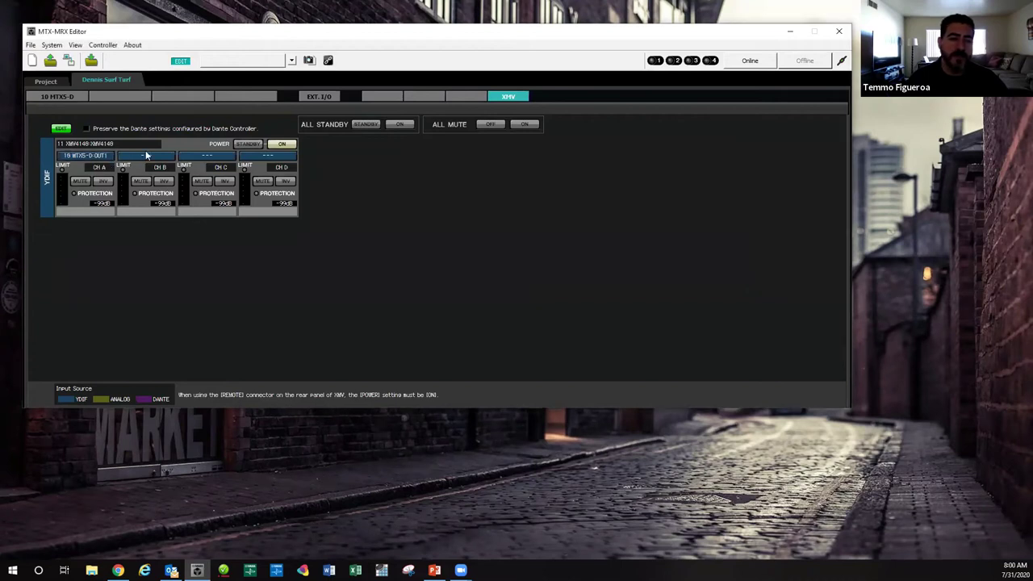
# - Patch the XMV4140's channel B input to MTX5-D OUT1 and close the patch dialog
pyautogui.click(145, 154)
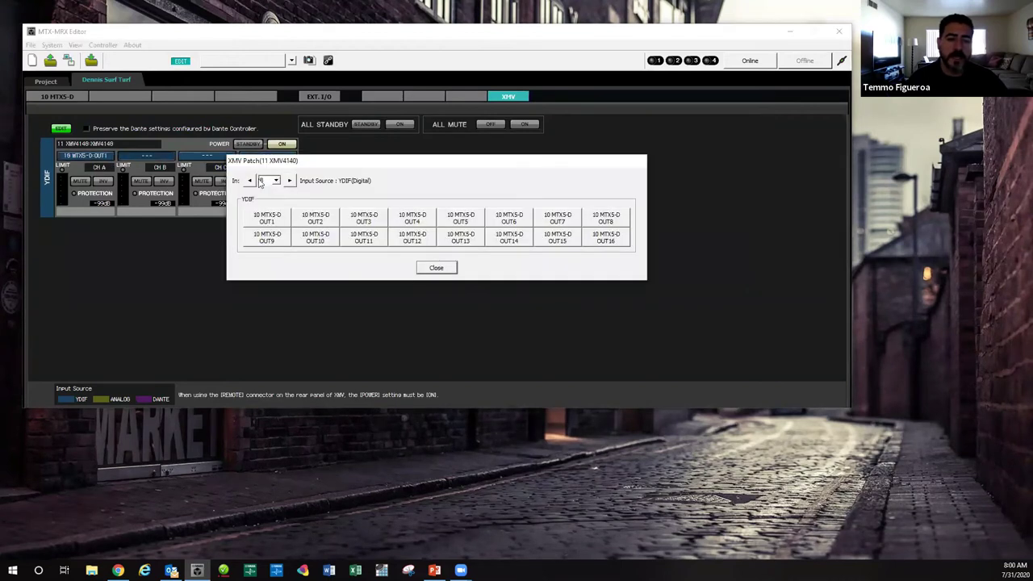
pyautogui.click(266, 220)
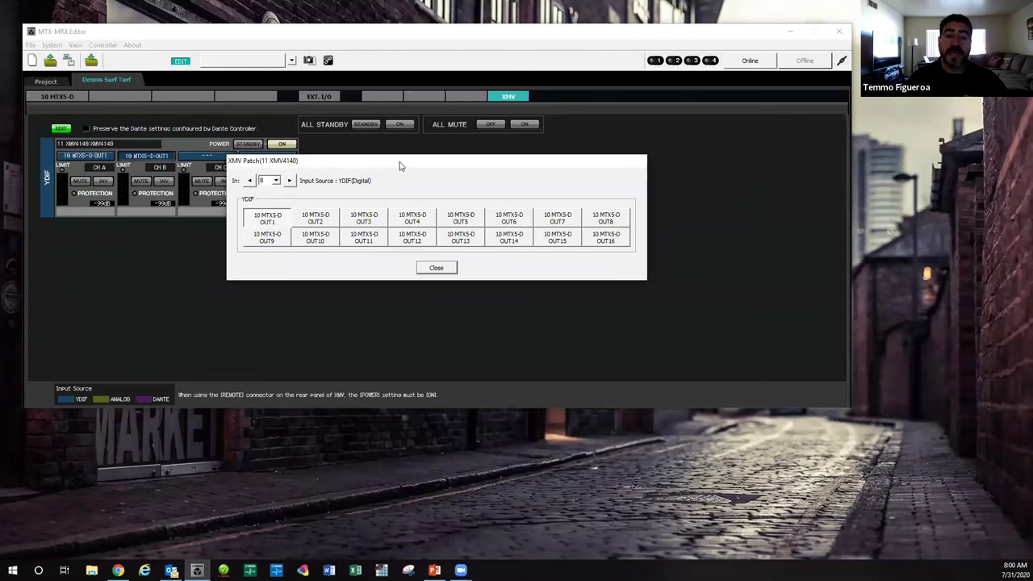
pyautogui.moveTo(400, 165); pyautogui.dragTo(525, 157)
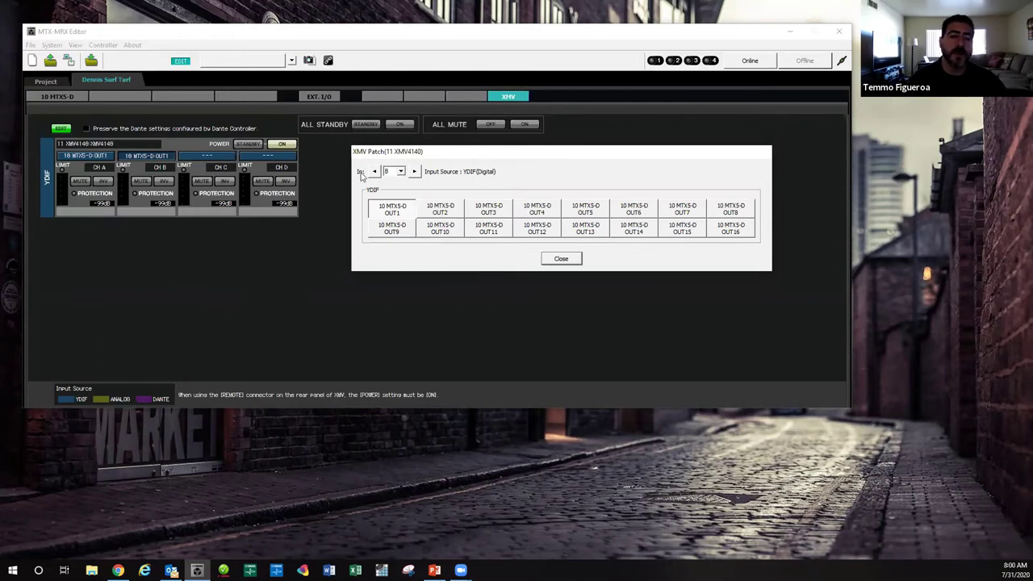
pyautogui.click(563, 260)
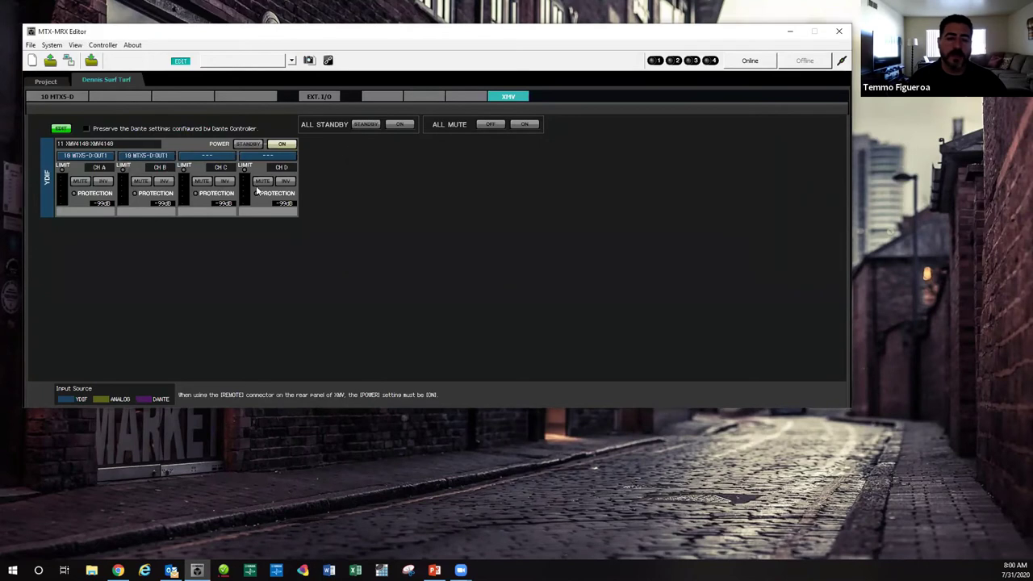
# - Patch input B of the XMV4140 amplifier to 10 MTX5-D OUT2
pyautogui.click(187, 162)
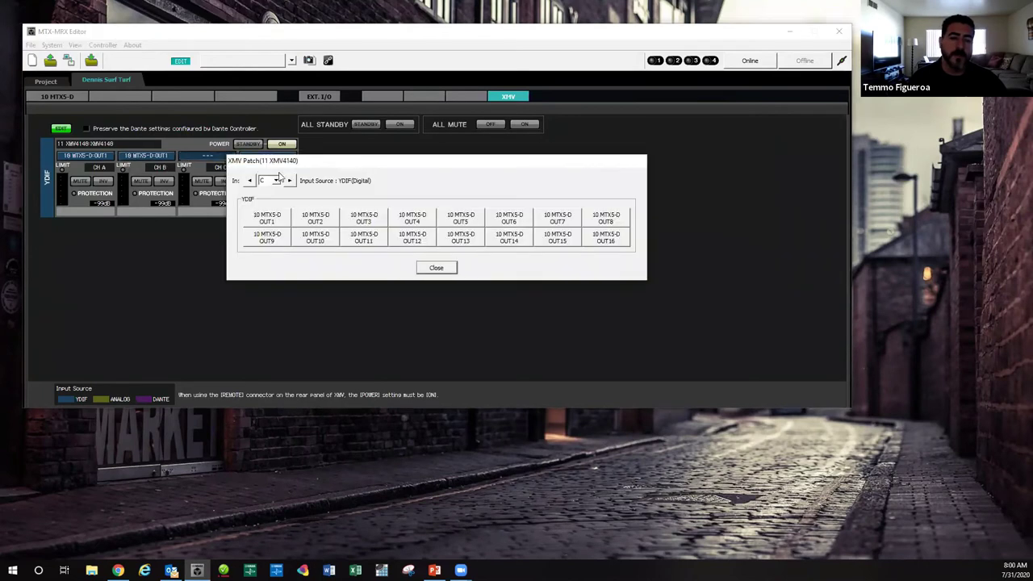
pyautogui.click(276, 181)
pyautogui.click(275, 197)
pyautogui.click(275, 181)
pyautogui.click(272, 189)
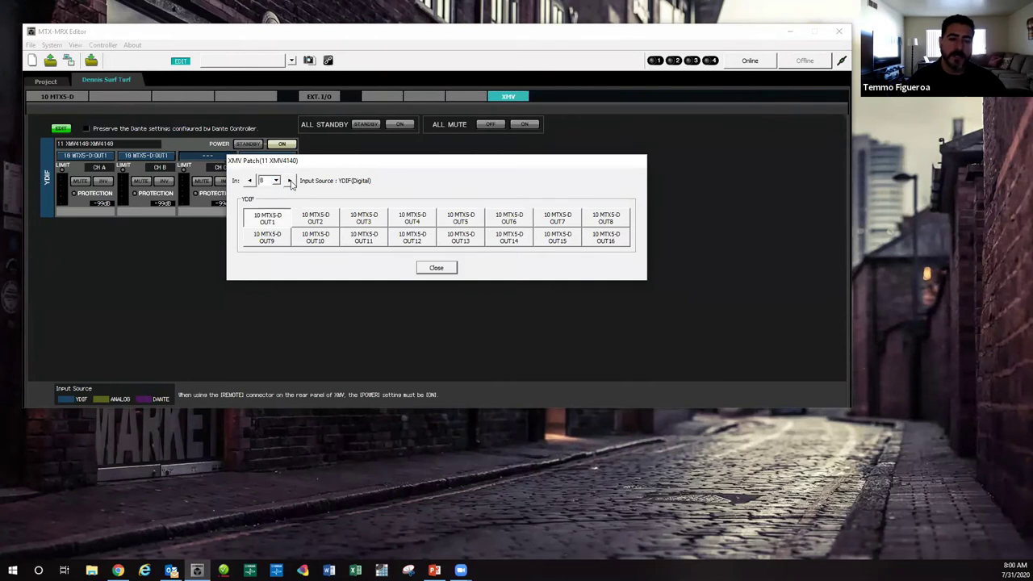
pyautogui.click(290, 181)
pyautogui.moveTo(351, 166); pyautogui.dragTo(453, 170)
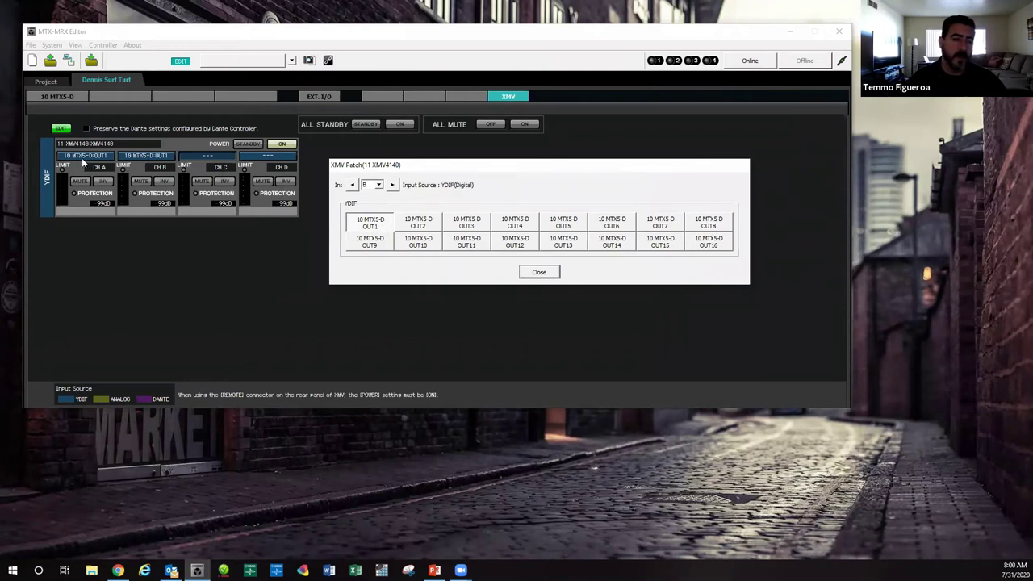
pyautogui.click(406, 225)
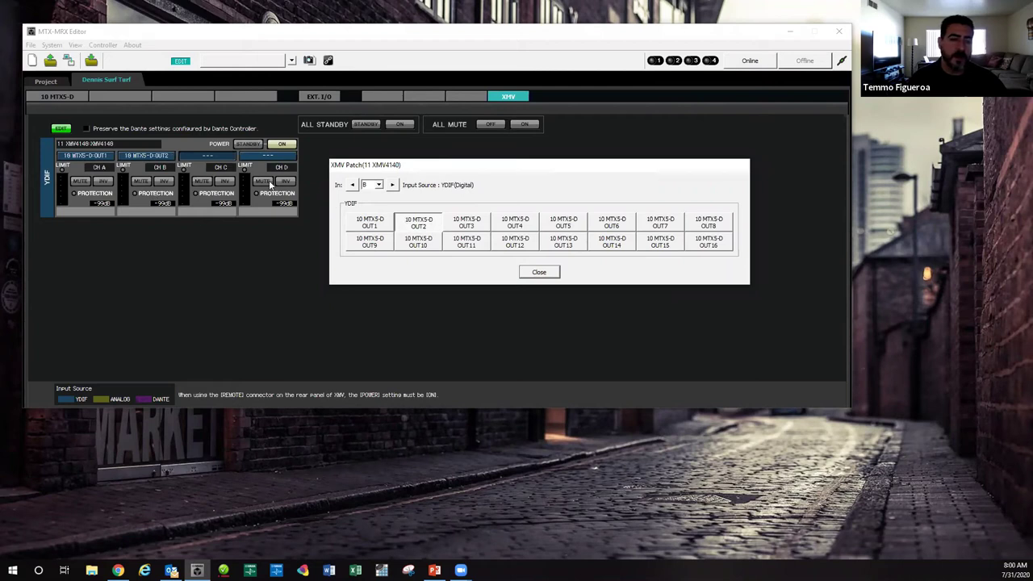
# - Patch XMV4140 inputs C and D to 10 MTX5-D OUT3 and OUT4, and close the patch dialog
pyautogui.click(393, 185)
pyautogui.click(467, 223)
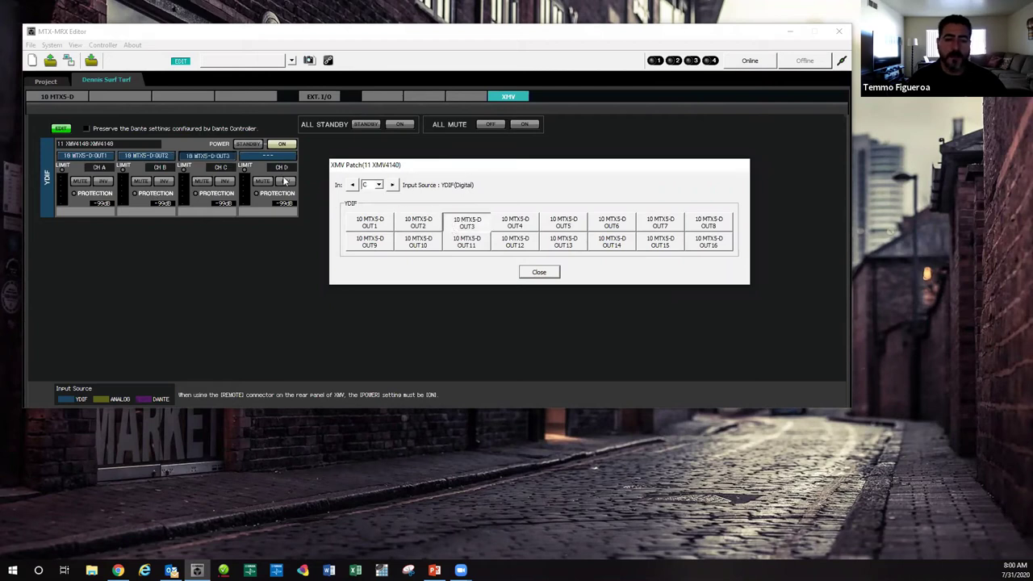
pyautogui.click(393, 185)
pyautogui.click(514, 222)
pyautogui.click(540, 272)
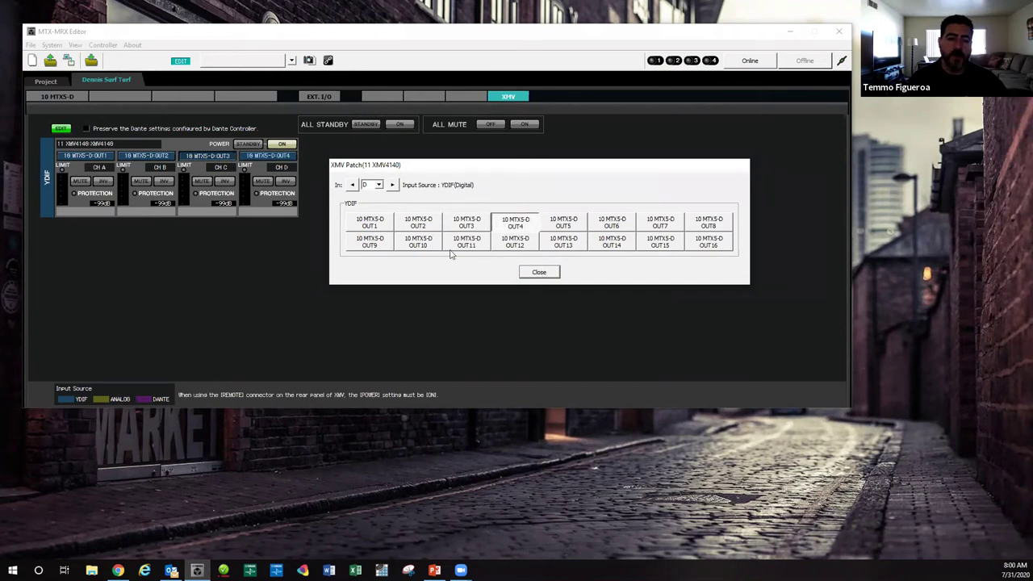
# - Name channel A of the XMV4140 amplifier Patio
pyautogui.click(85, 213)
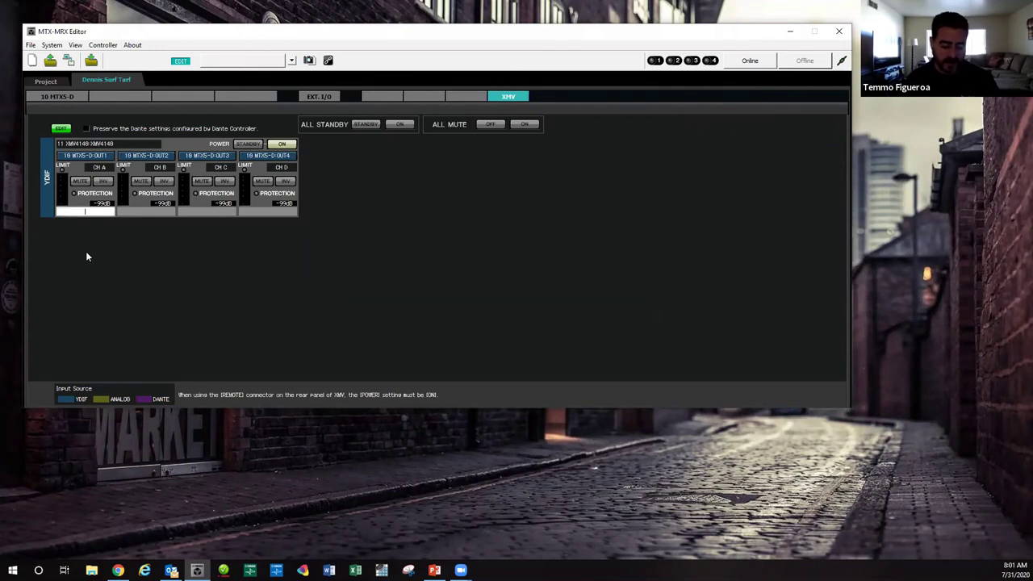
pyautogui.write('Dinin')
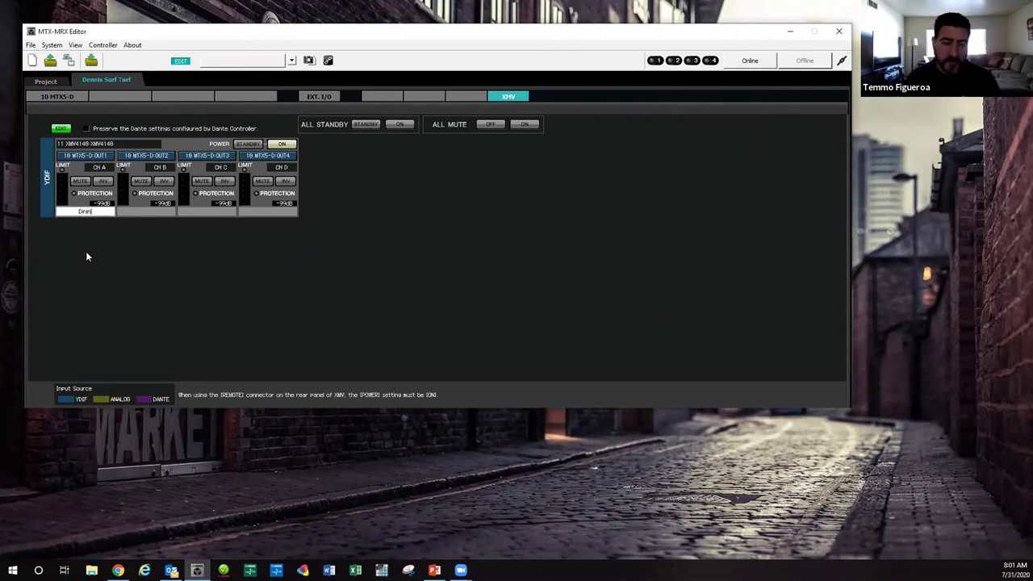
pyautogui.press('BackSpace')
pyautogui.press('BackSpace')
pyautogui.press('BackSpace')
pyautogui.press('BackSpace')
pyautogui.press('BackSpace')
pyautogui.write('Pa')
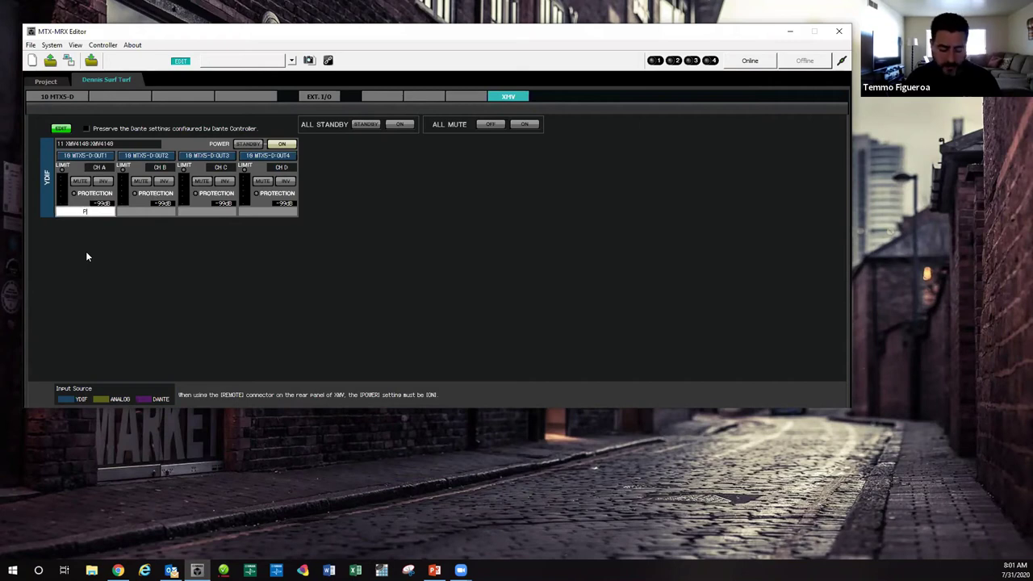
pyautogui.write('tio')
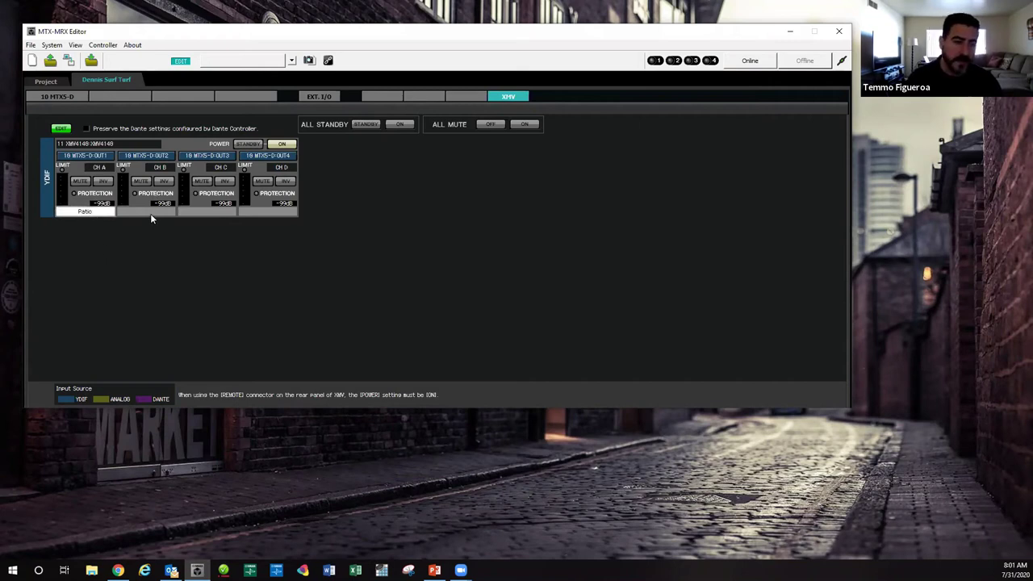
# - Name XMV4140 channel B Patio Sub and channel C Dining
pyautogui.click(150, 213)
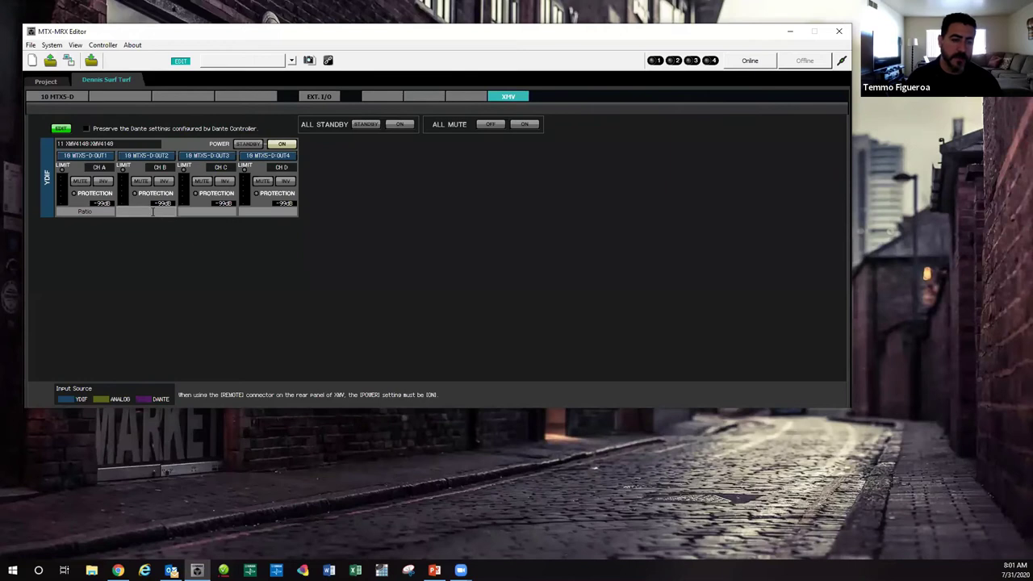
pyautogui.click(151, 211)
pyautogui.write('Pa')
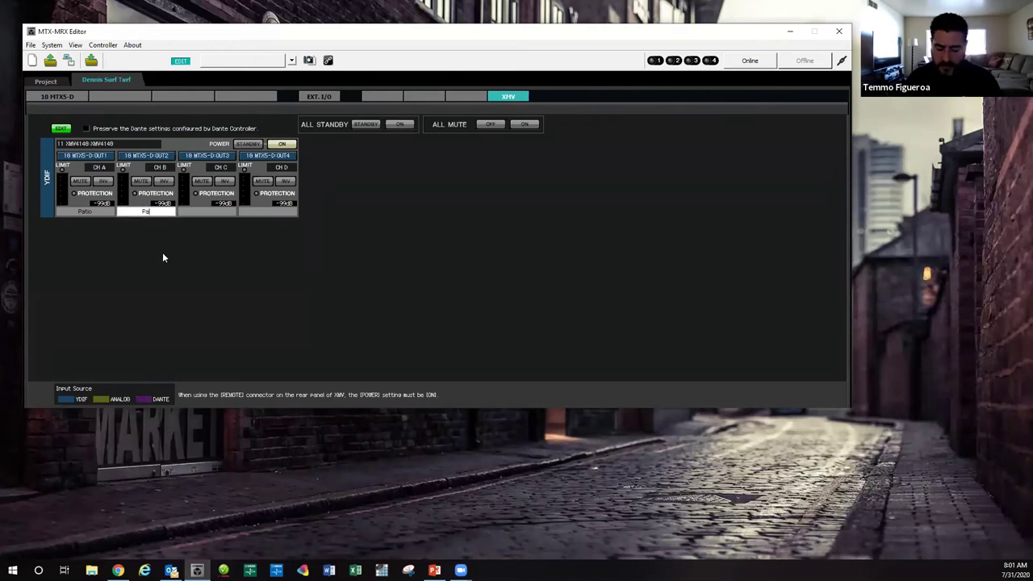
pyautogui.write('tio Sub')
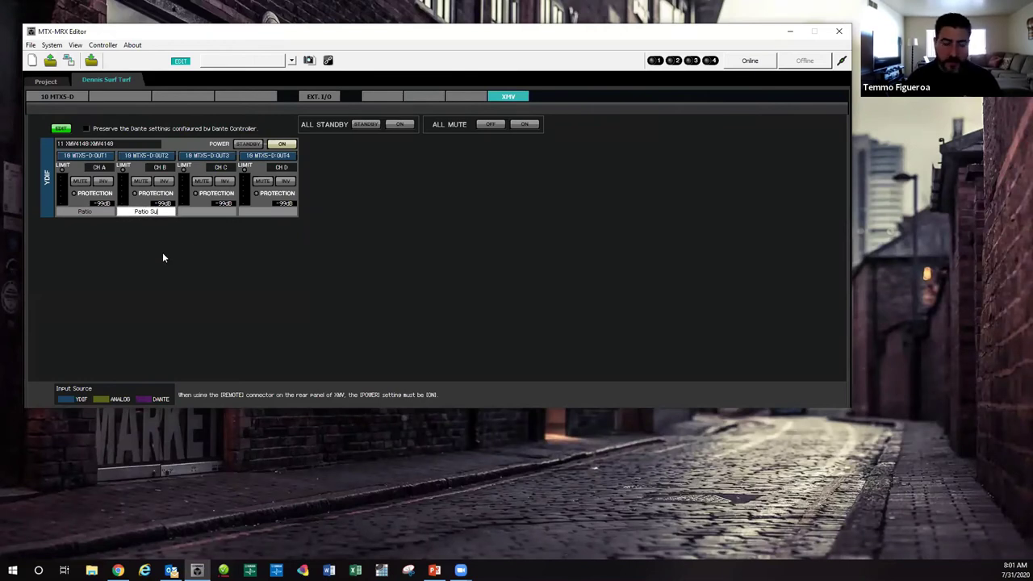
pyautogui.click(202, 213)
pyautogui.click(201, 213)
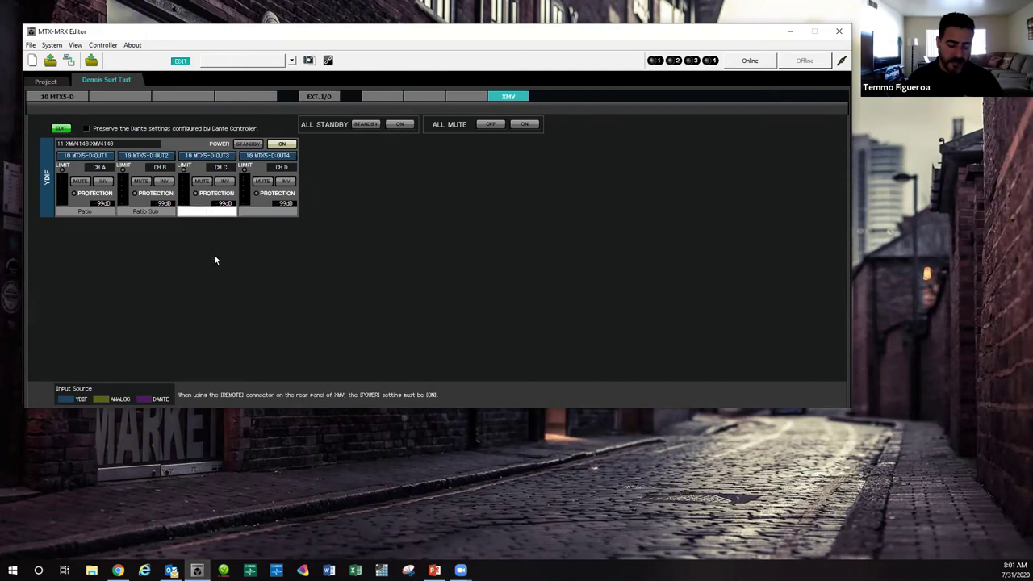
pyautogui.write('Dining')
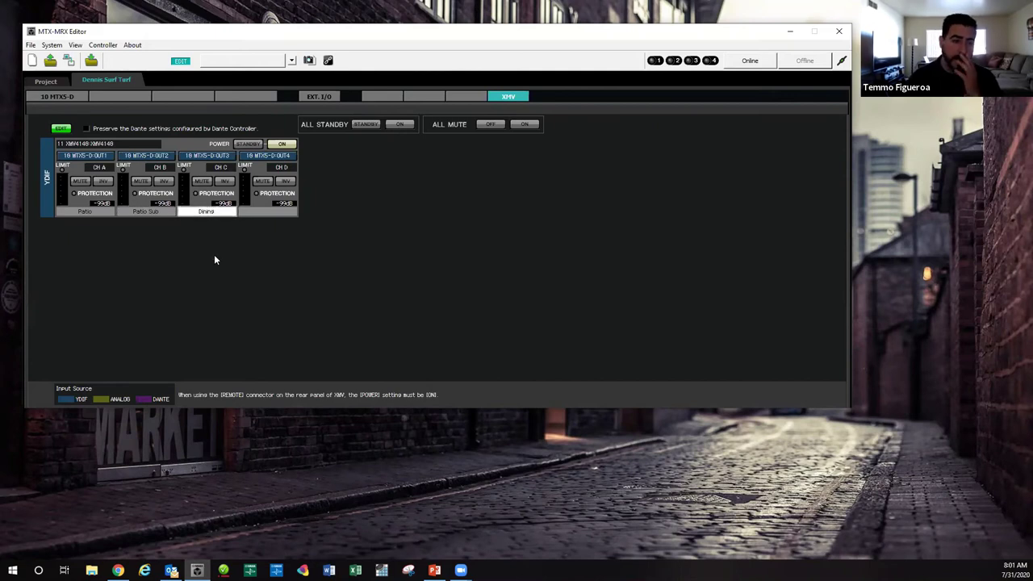
pyautogui.click(299, 234)
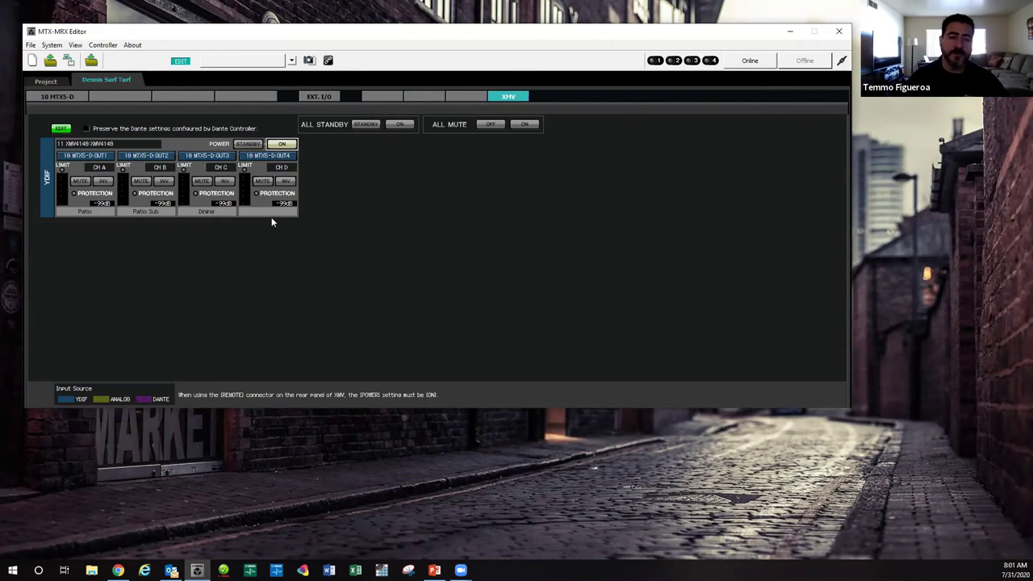
# - Set the levels of XMV4140 channels A, B and C to -30 dB
pyautogui.click(104, 204)
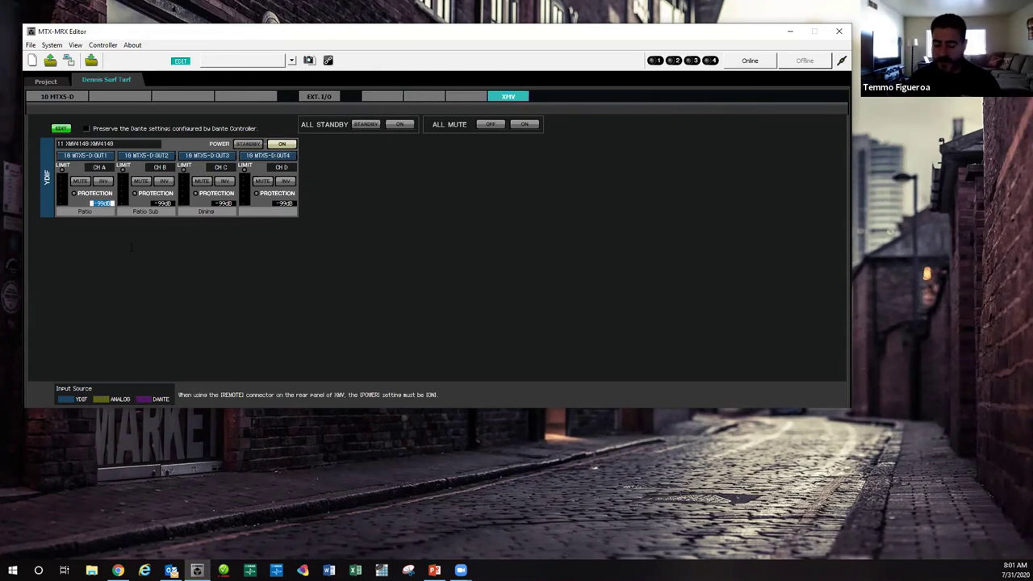
pyautogui.press('BackSpace')
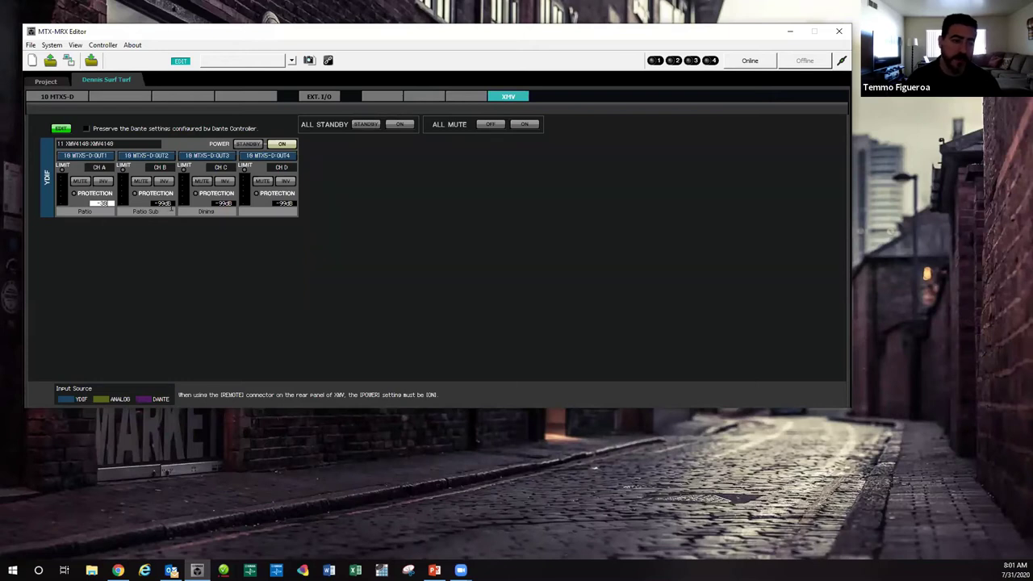
pyautogui.click(162, 204)
pyautogui.press('BackSpace')
pyautogui.click(222, 203)
pyautogui.press('BackSpace')
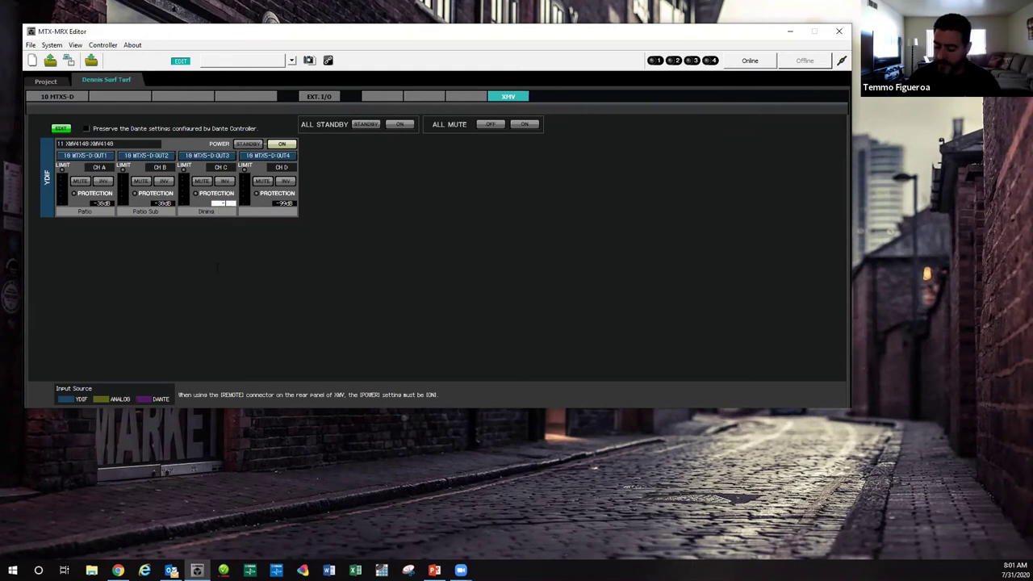
pyautogui.write('-38')
# - Try to set the level of XMV4140 channel D to -30 dB
pyautogui.click(282, 203)
pyautogui.press('BackSpace')
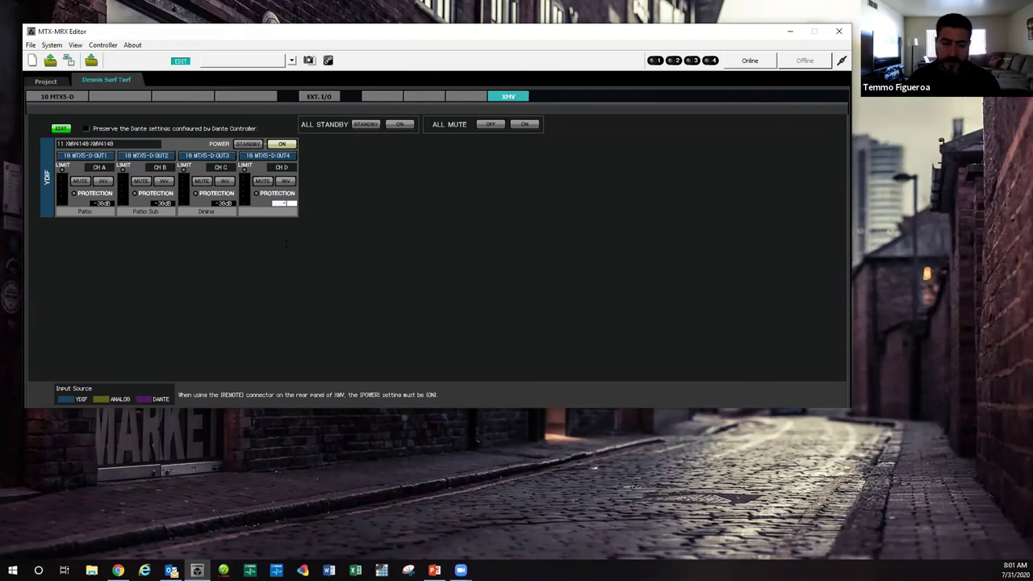
pyautogui.write('-38')
pyautogui.press('Return')
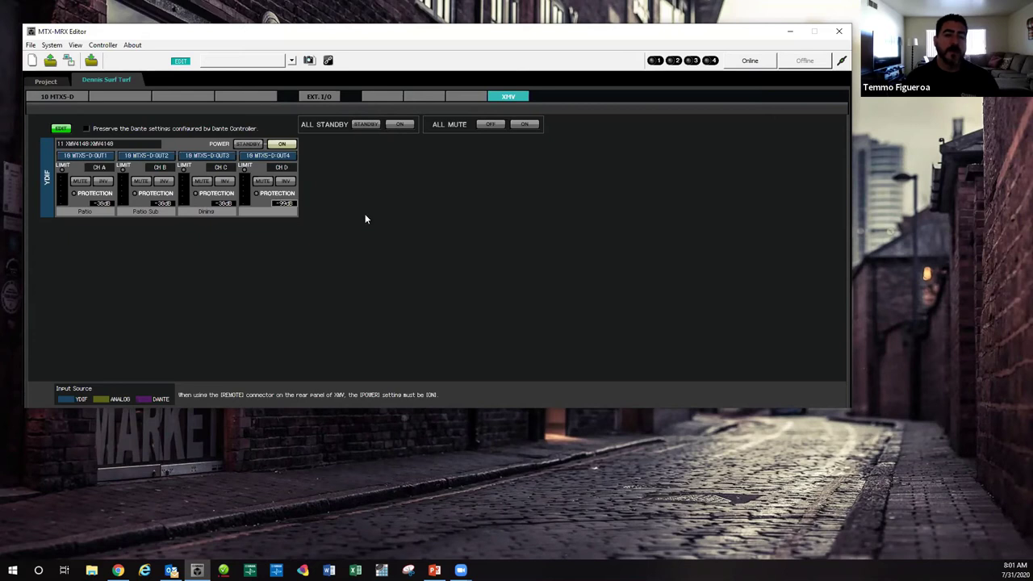
pyautogui.click(83, 212)
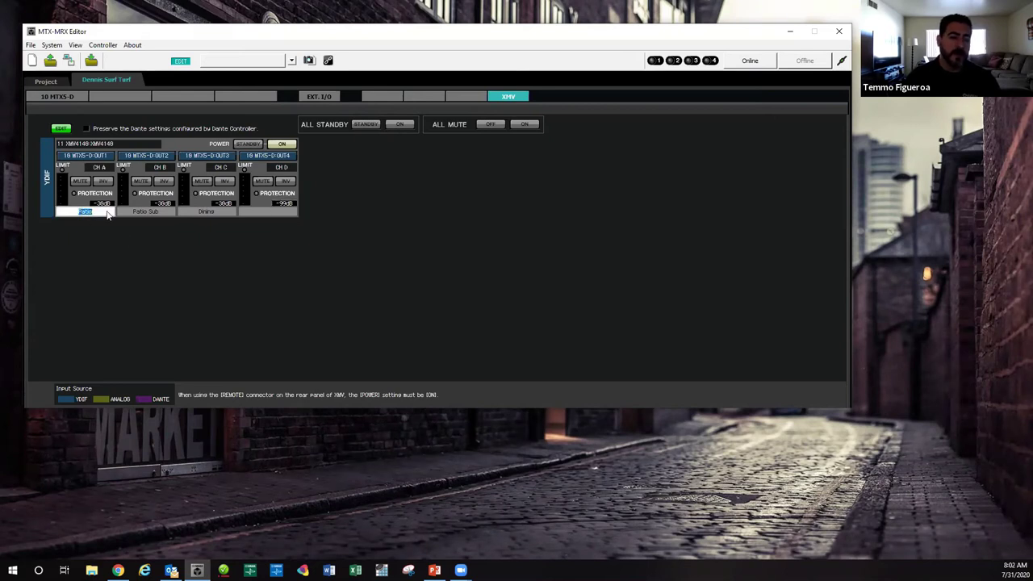
pyautogui.press('Return')
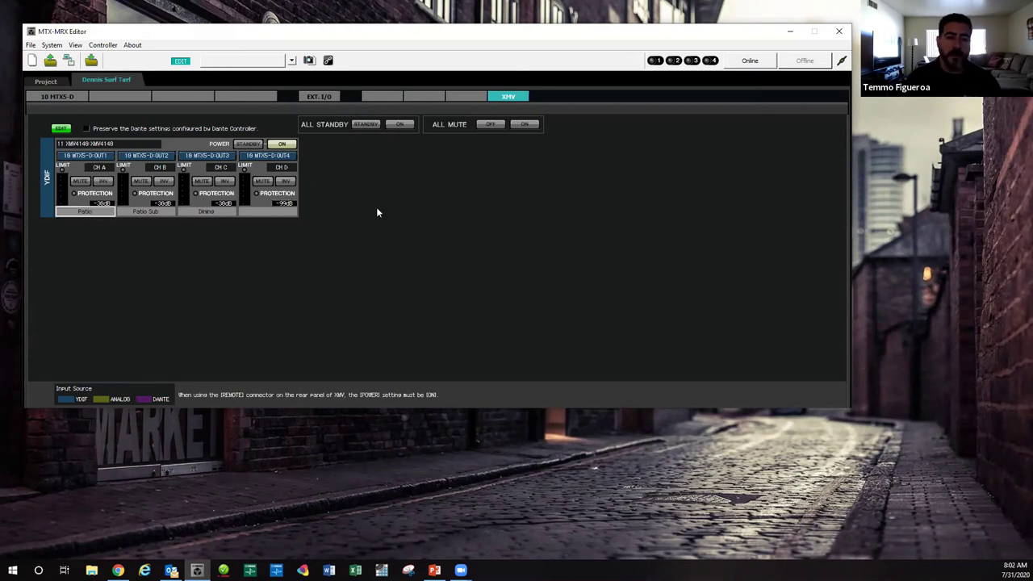
# - Turn off patch editing for the XMV amplifier and review the MTX5-D input and output channel strips
pyautogui.click(63, 131)
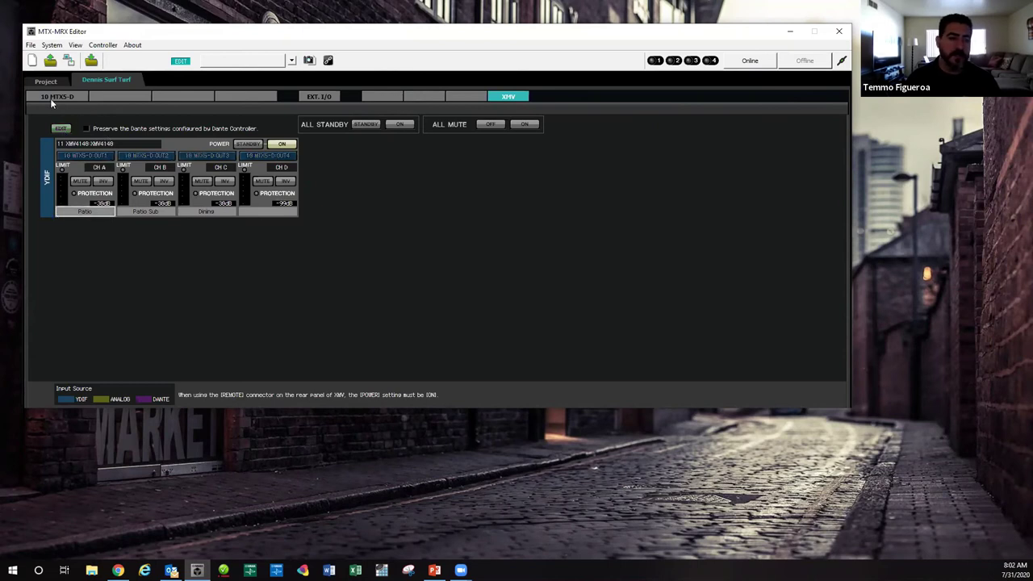
pyautogui.click(77, 96)
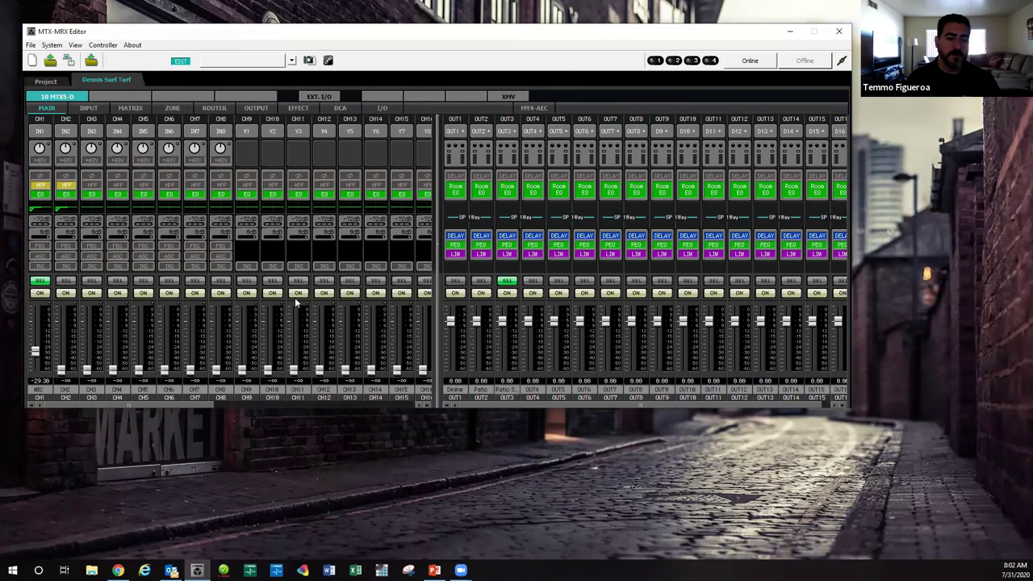
pyautogui.click(255, 403)
pyautogui.click(324, 405)
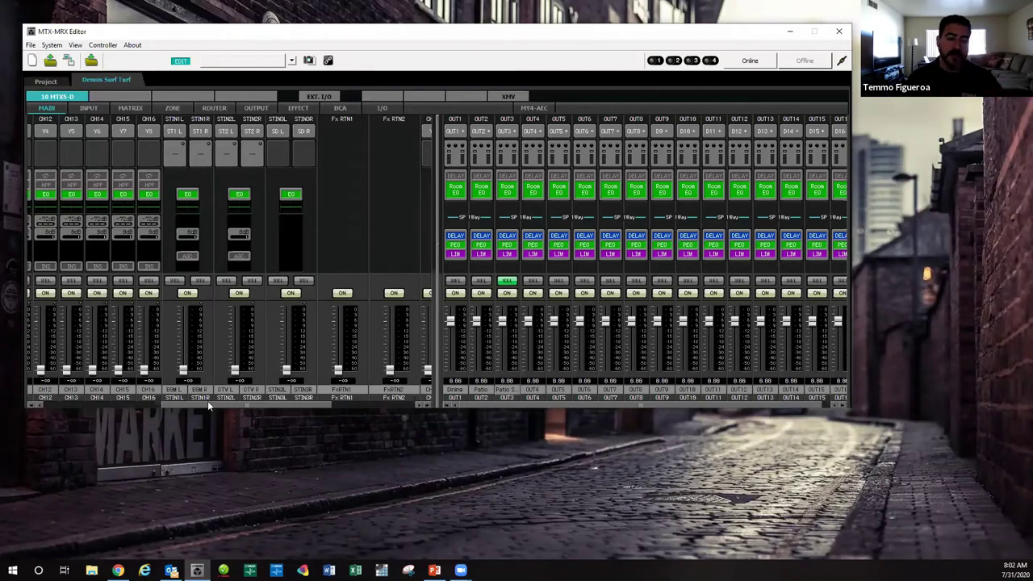
pyautogui.moveTo(160, 401); pyautogui.dragTo(75, 393)
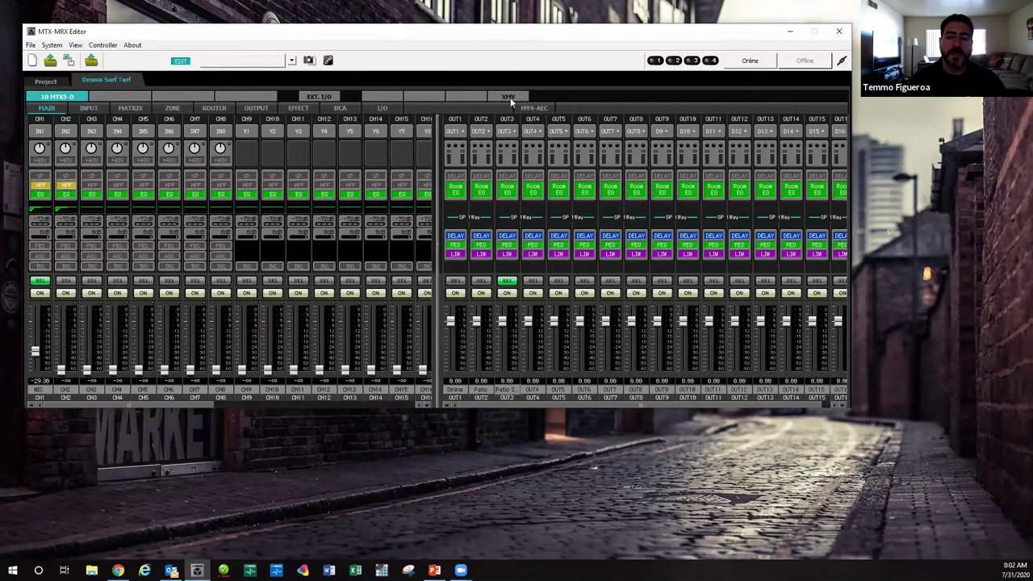
pyautogui.click(510, 97)
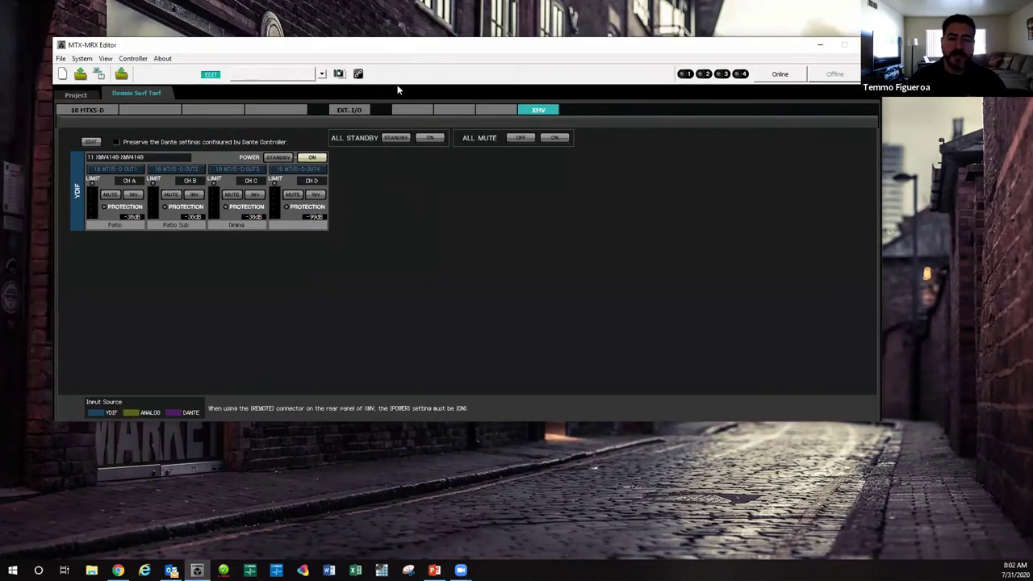
# - Store the current MTX5-D settings in preset slot 01 as Preset 01
pyautogui.click(101, 110)
pyautogui.click(339, 74)
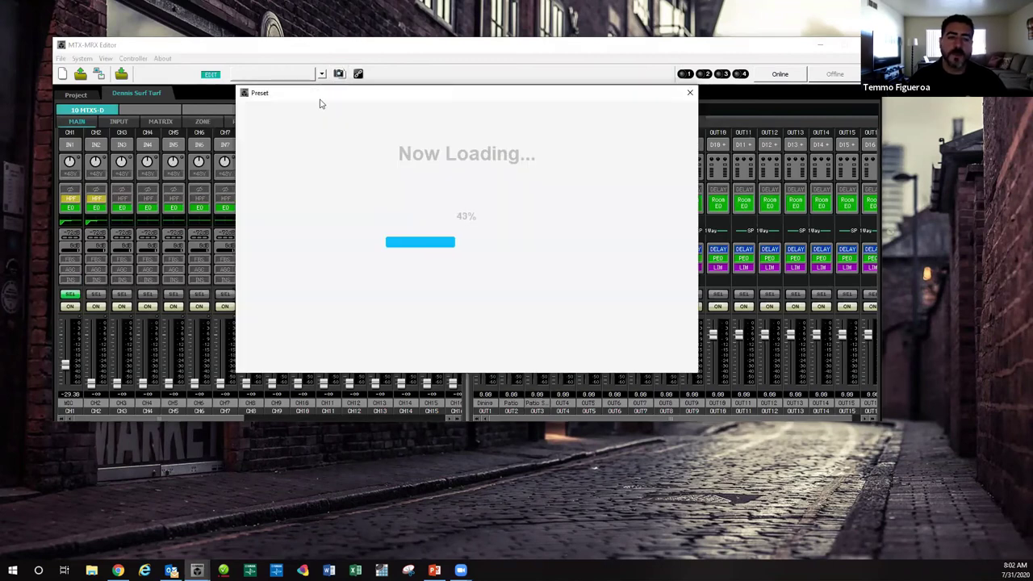
pyautogui.moveTo(383, 95); pyautogui.dragTo(329, 313)
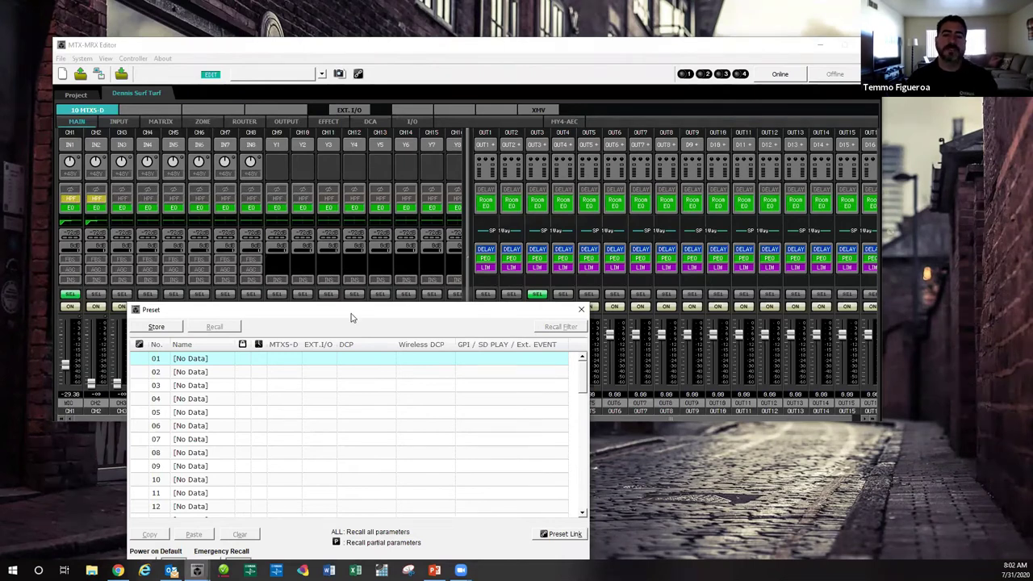
pyautogui.click(339, 72)
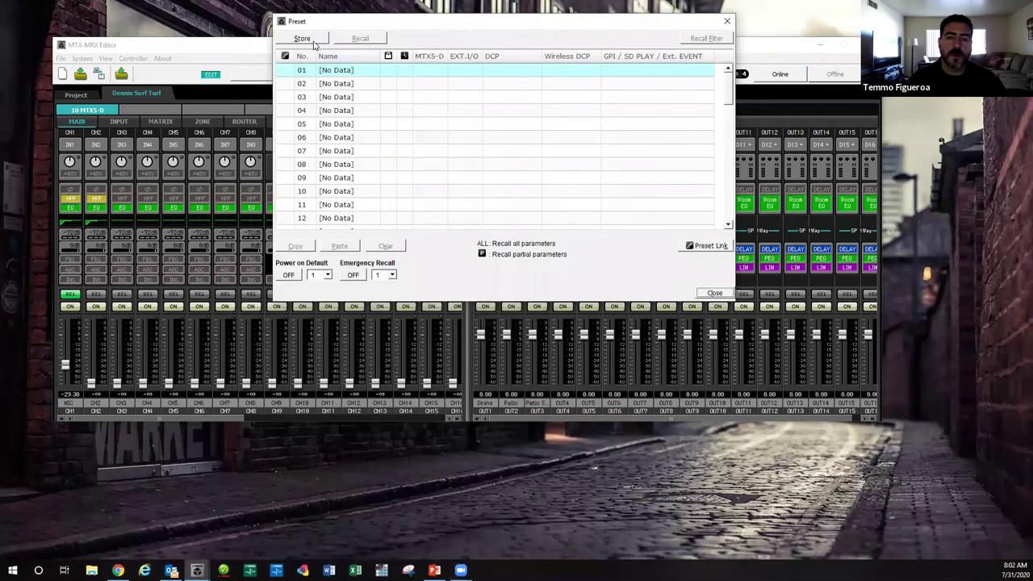
pyautogui.click(311, 39)
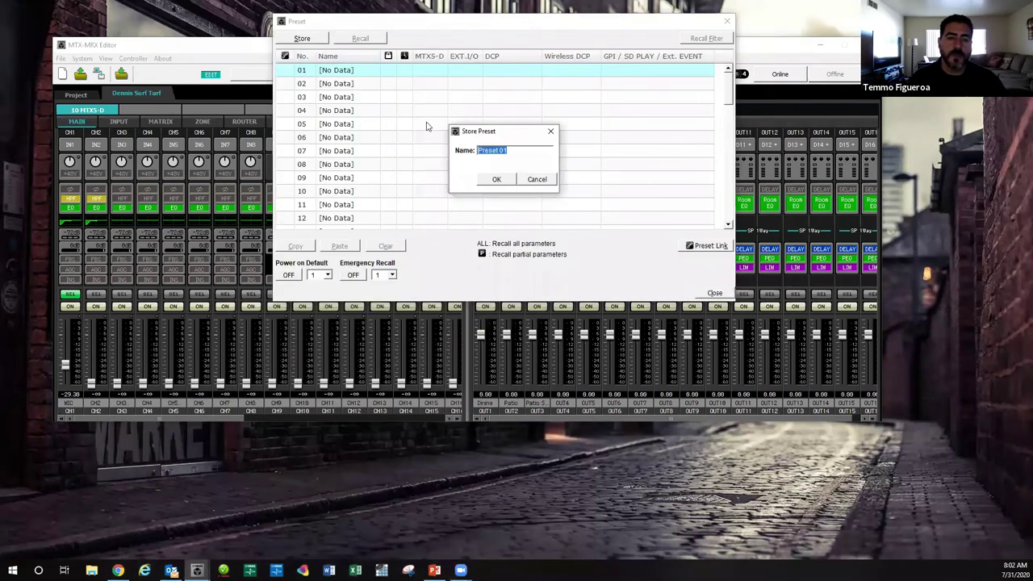
pyautogui.click(495, 179)
pyautogui.moveTo(728, 91)
pyautogui.mouseDown()
pyautogui.moveTo(724, 244)
pyautogui.moveTo(729, 83)
pyautogui.mouseUp()
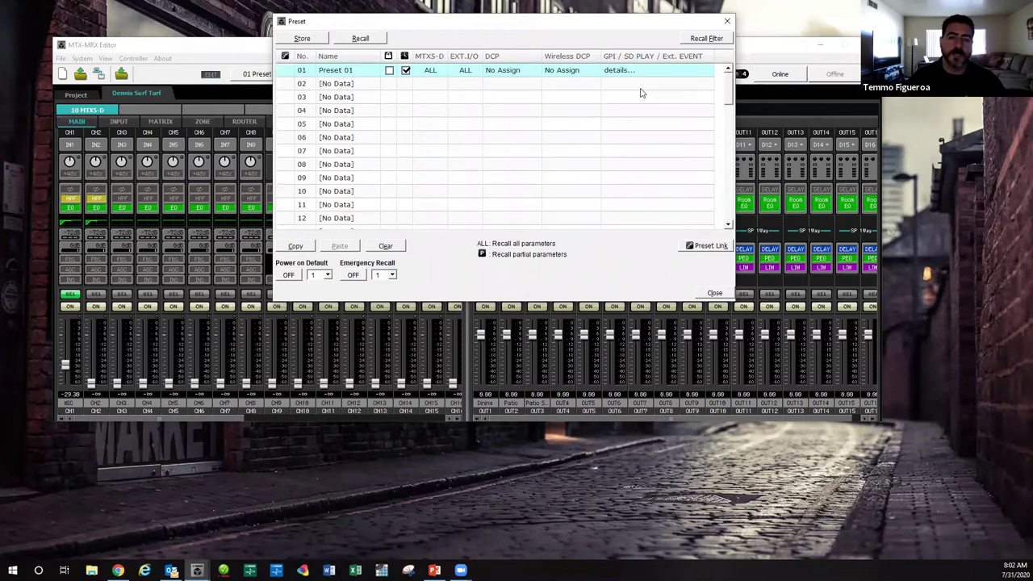
# - Rename preset 01 as Start and close the preset list
pyautogui.doubleClick(337, 71)
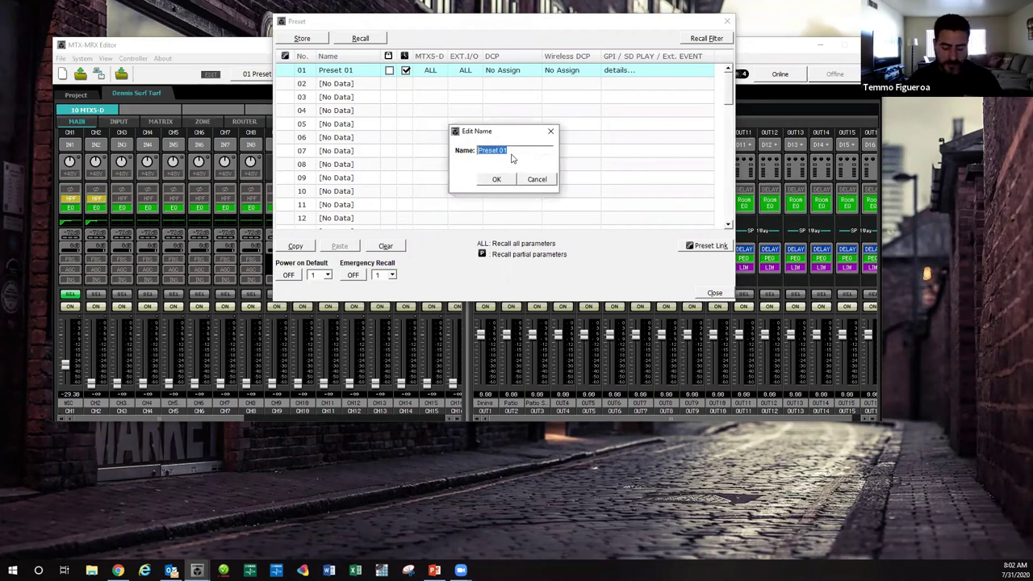
pyautogui.write('Start')
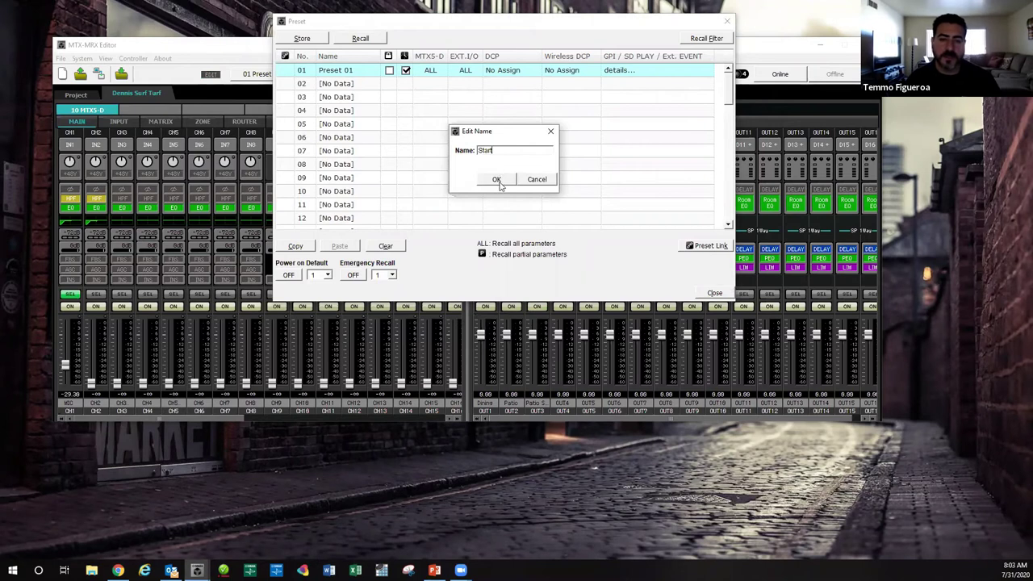
pyautogui.click(498, 179)
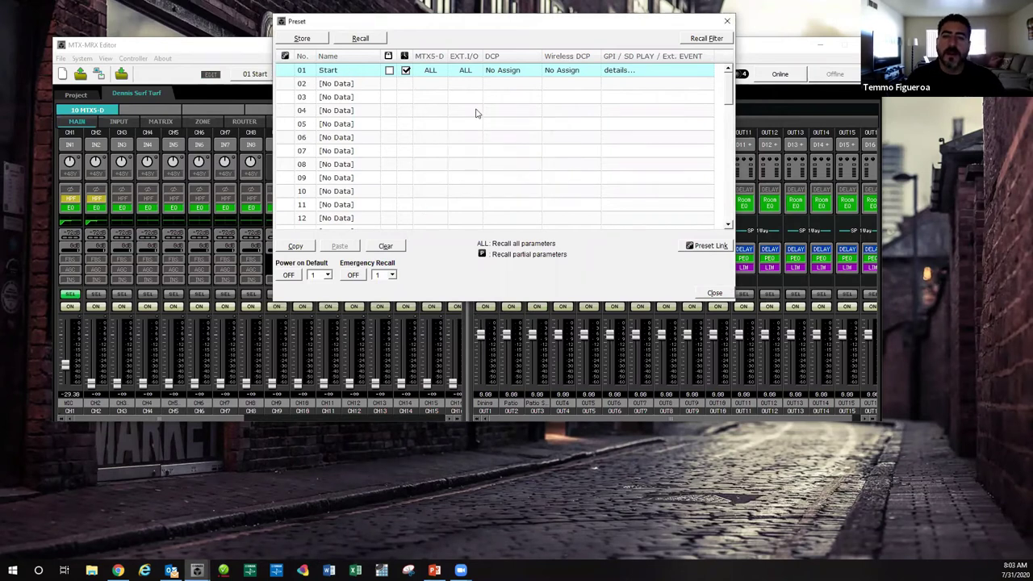
pyautogui.moveTo(598, 30); pyautogui.dragTo(652, 119)
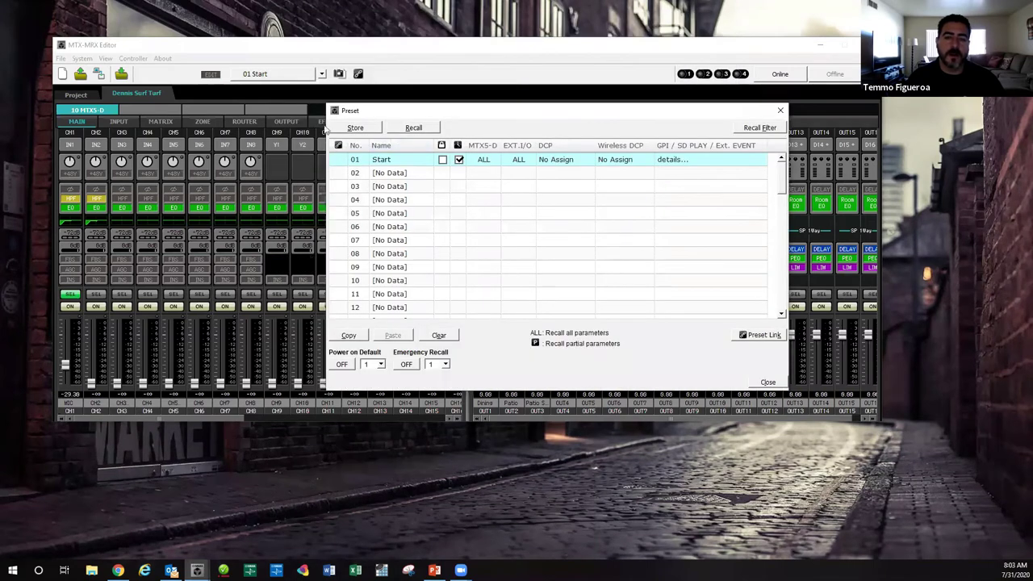
pyautogui.click(780, 111)
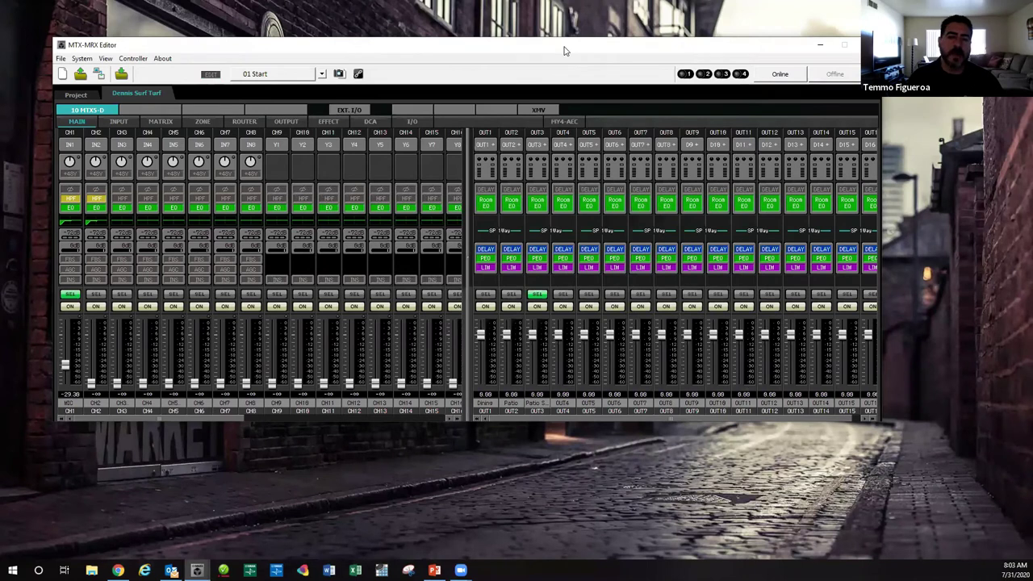
# - Open the Digital Control Panel settings for the Patio panel
pyautogui.moveTo(552, 48); pyautogui.dragTo(570, 48)
pyautogui.click(152, 58)
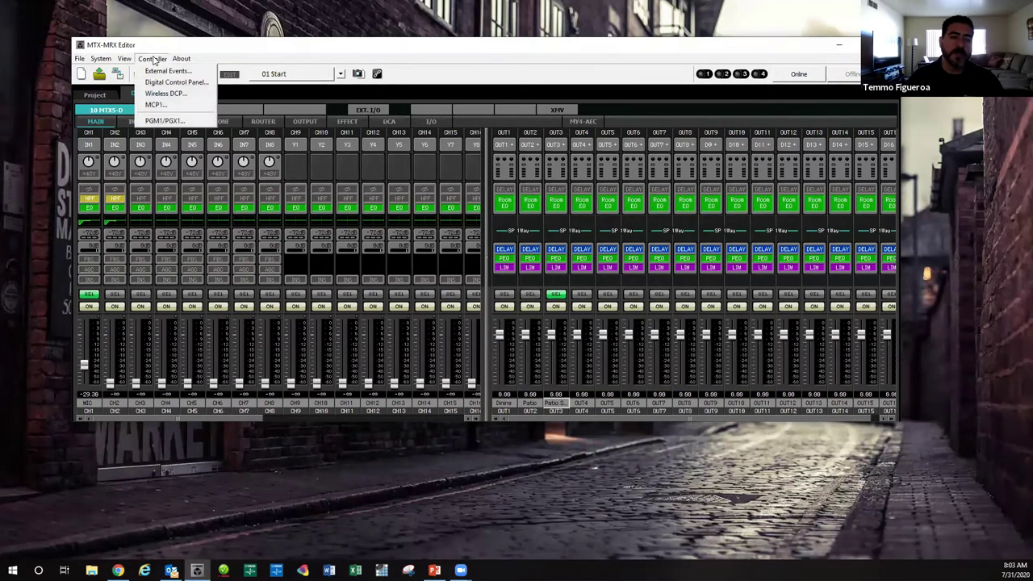
pyautogui.click(154, 59)
pyautogui.click(154, 59)
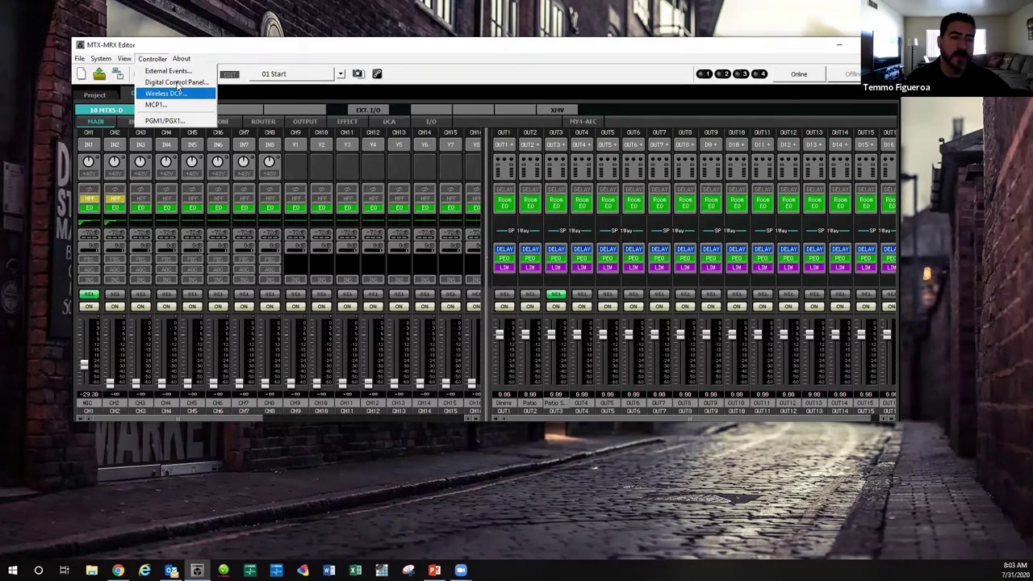
pyautogui.click(176, 81)
pyautogui.moveTo(517, 103); pyautogui.dragTo(520, 21)
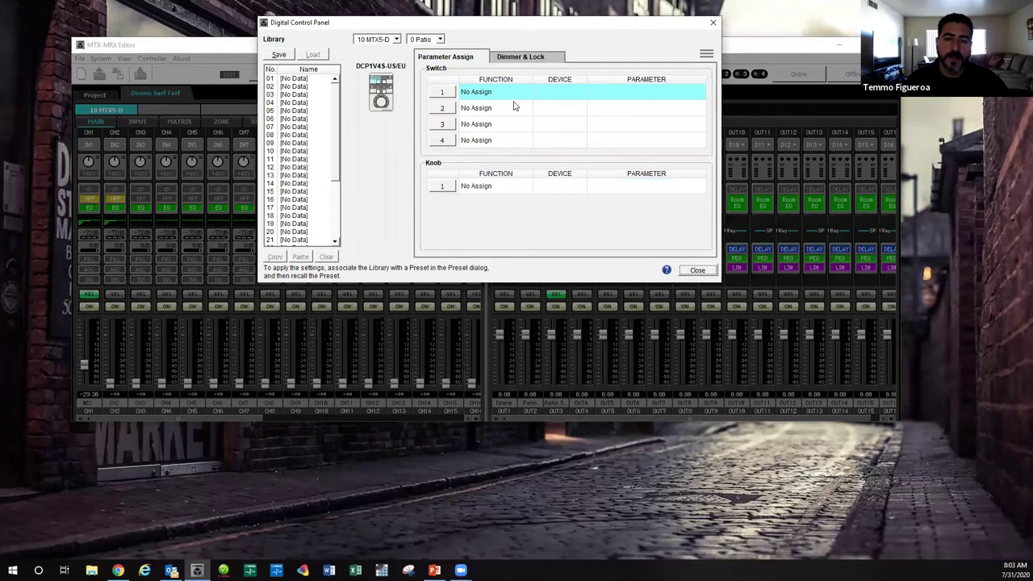
# - Assign switch 1 of the Patio panel to SD Song Select & Play, playing the single song pickles special.mp3
pyautogui.click(443, 94)
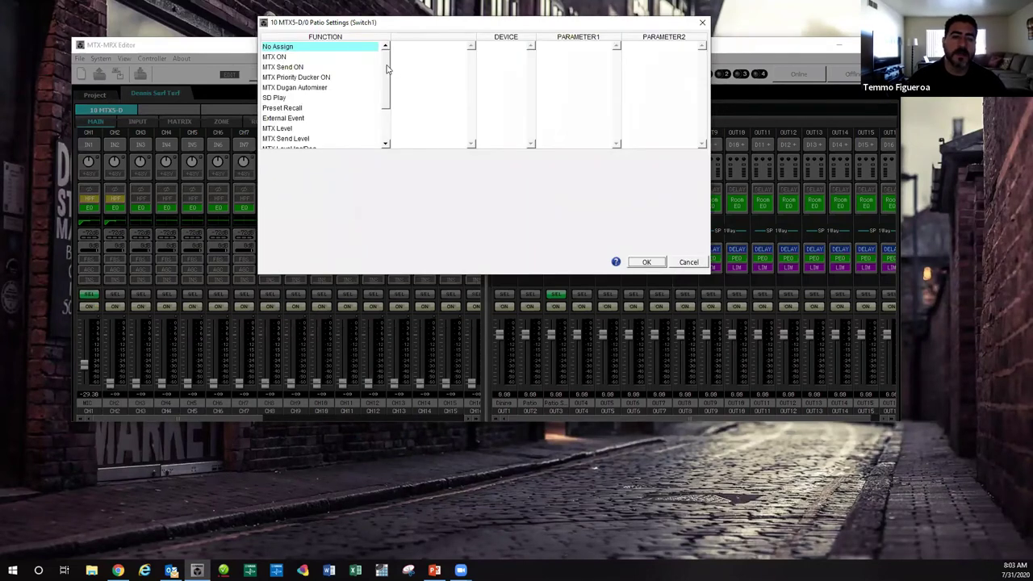
pyautogui.click(267, 98)
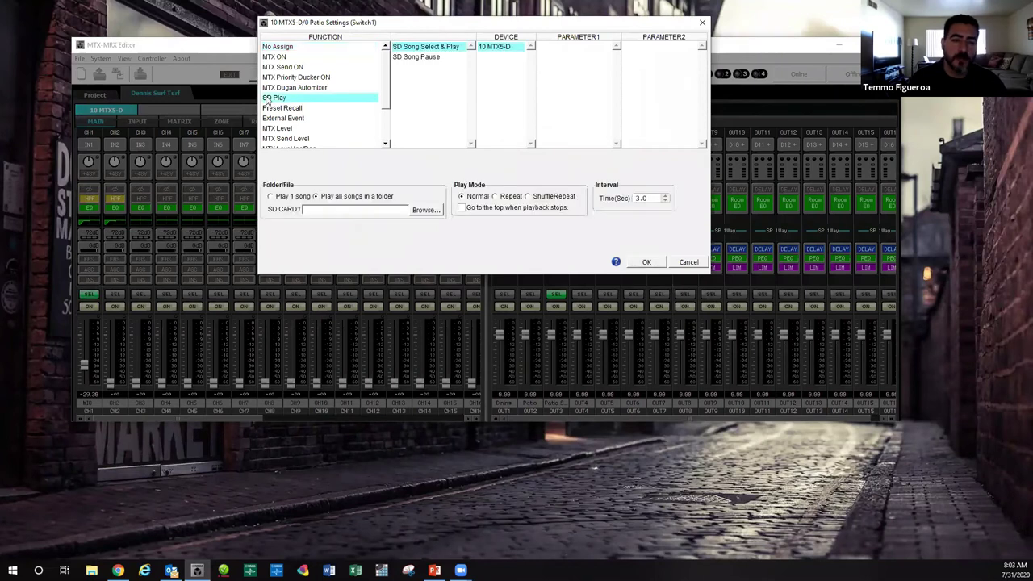
pyautogui.click(271, 197)
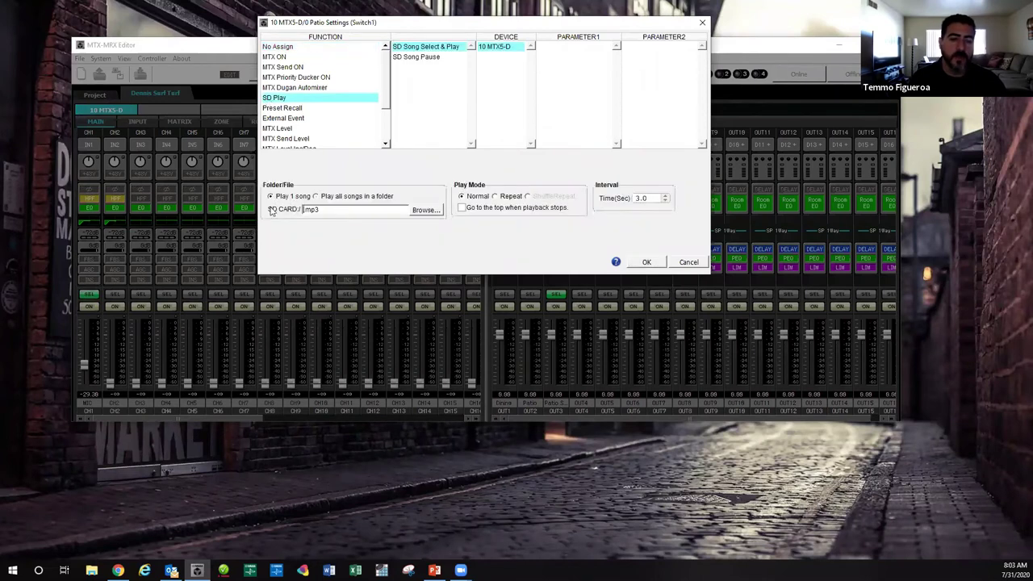
pyautogui.write('pickle')
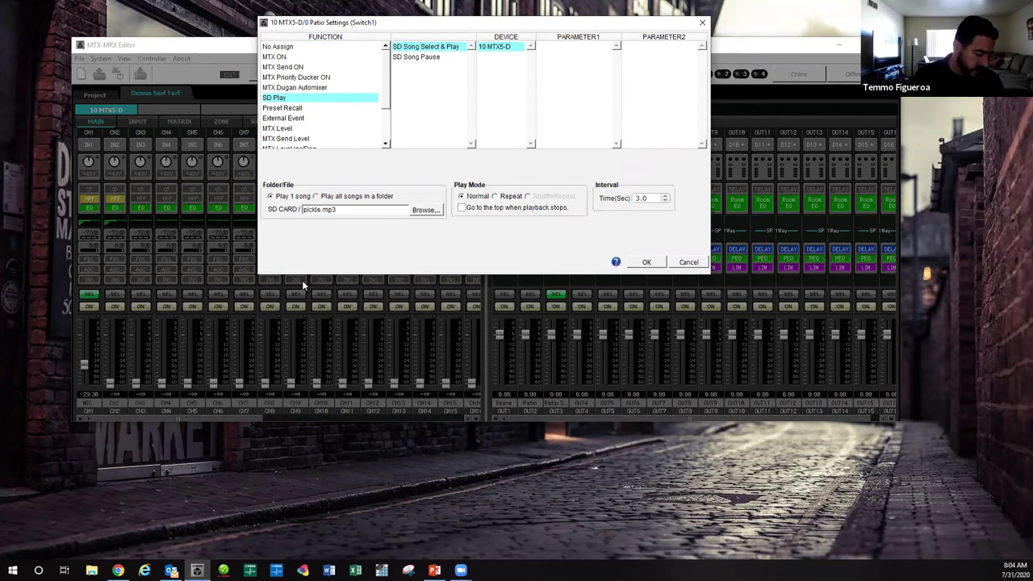
pyautogui.write('s special')
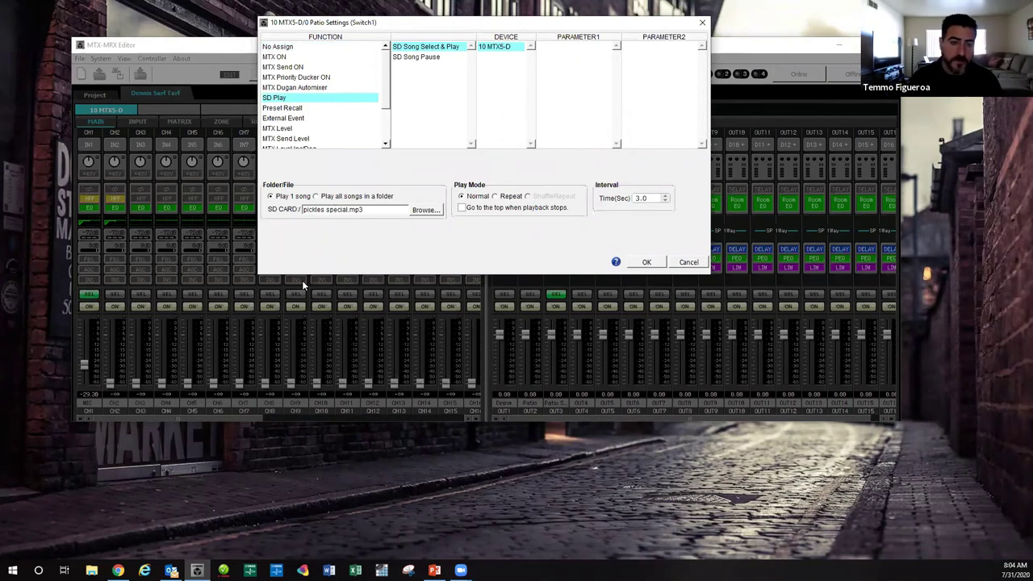
pyautogui.click(645, 262)
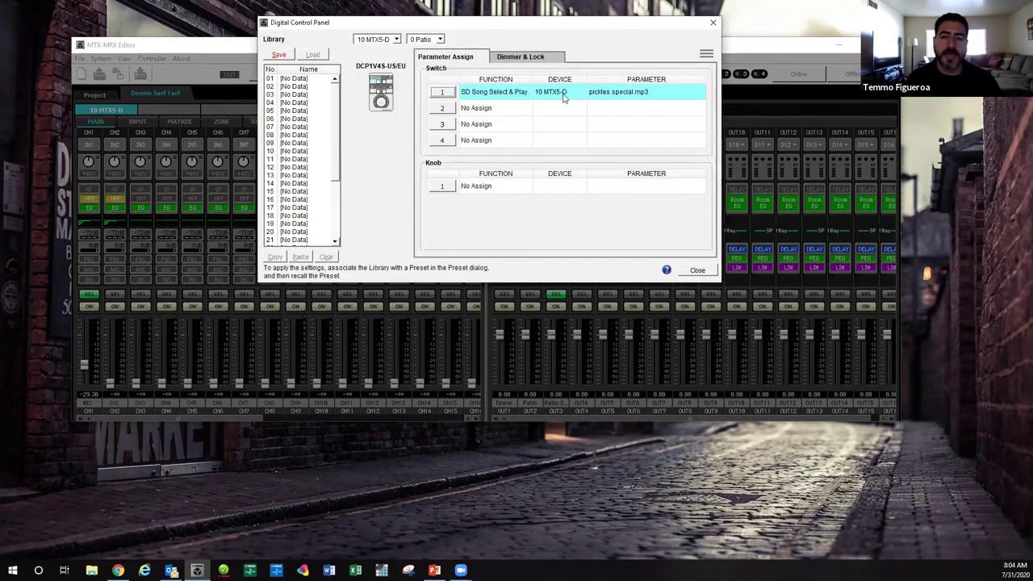
# - Assign switch 2 of the Patio panel to Input Ch Send ON for CH 1 to ZONE 1
pyautogui.click(441, 113)
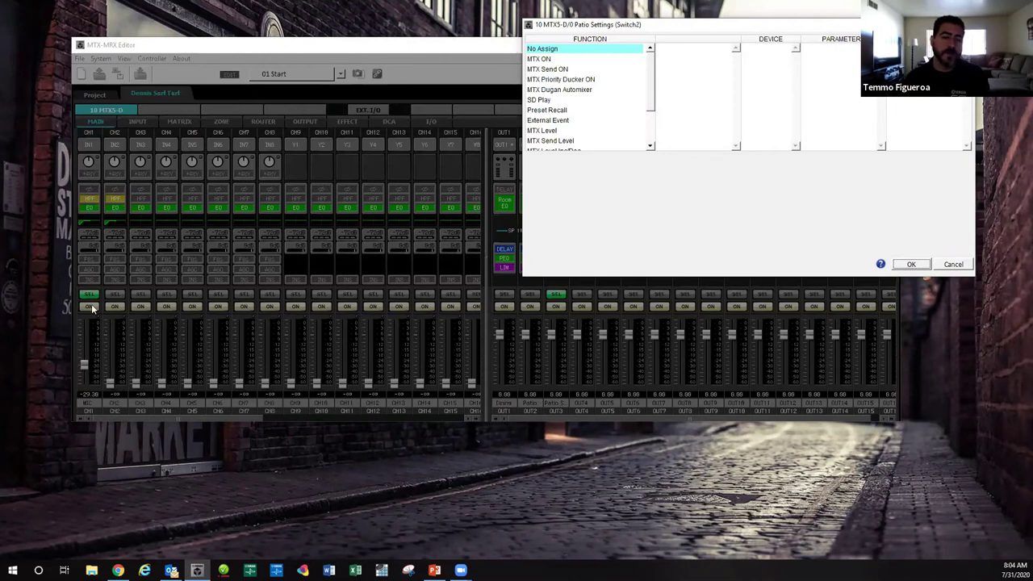
pyautogui.click(550, 73)
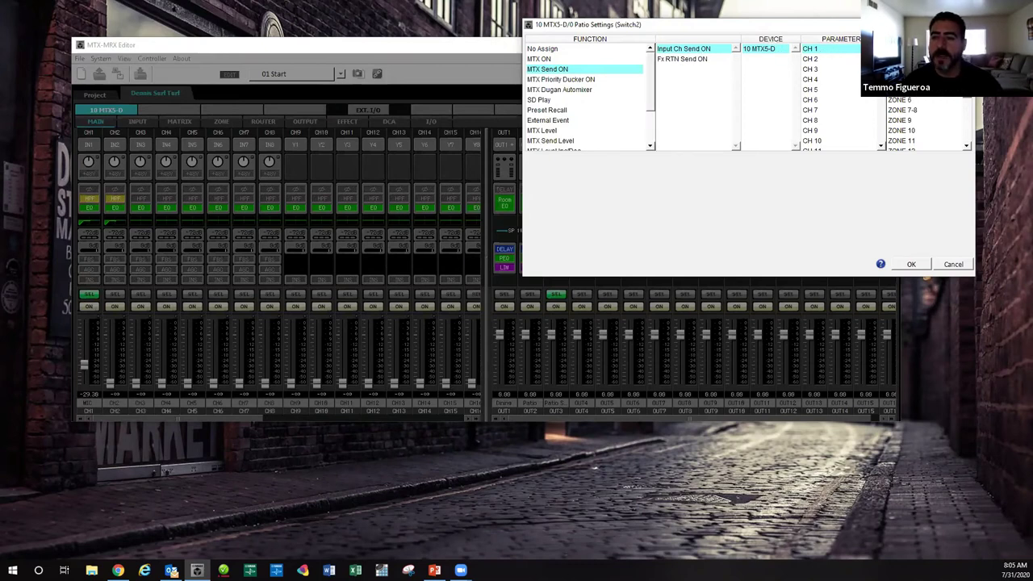
pyautogui.click(912, 265)
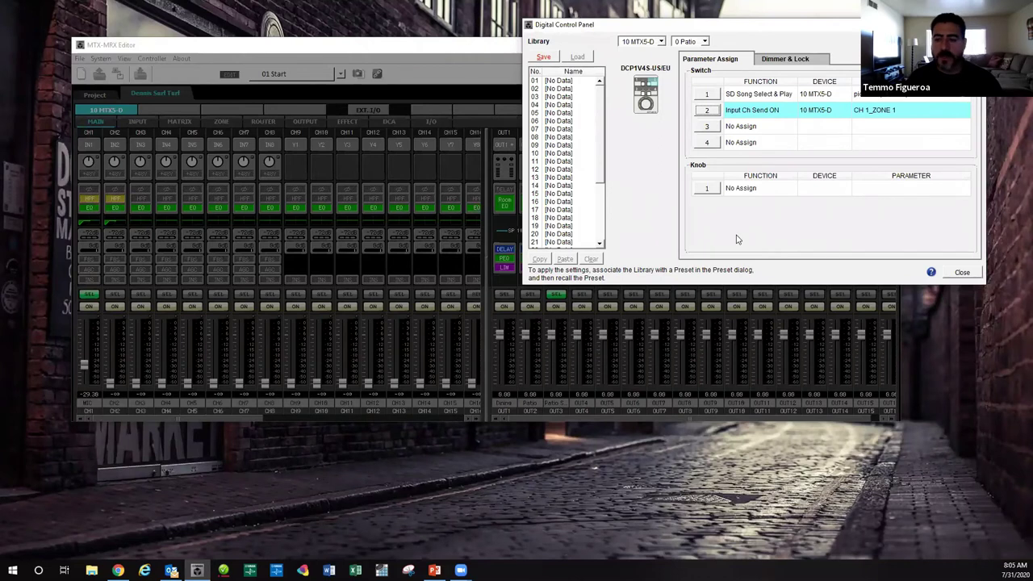
# - Choose MTX Source Select with Input Ch Send ON for ZONE 1 as the function of switch 3
pyautogui.click(706, 129)
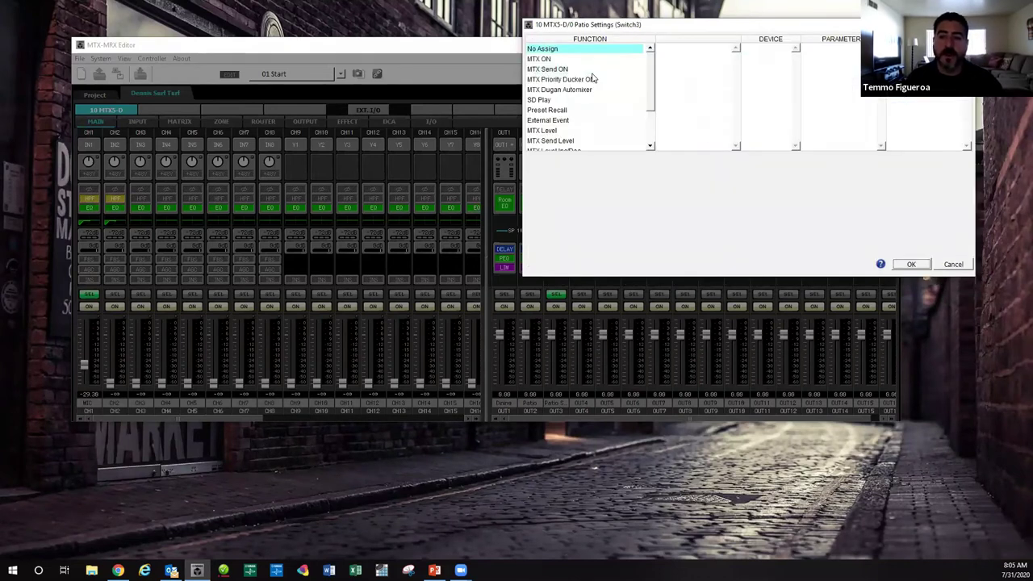
pyautogui.scroll(-2, 651, 86)
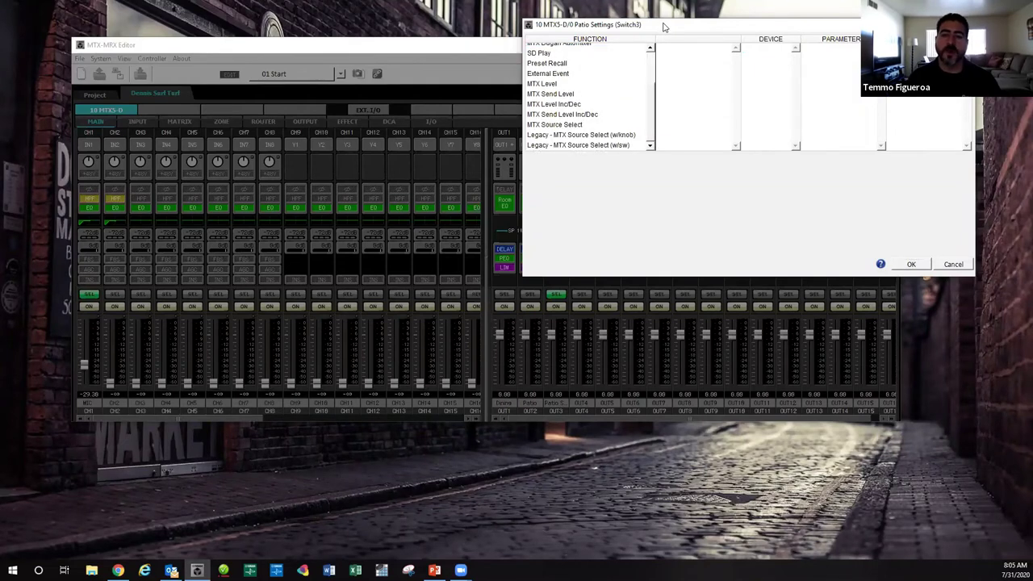
pyautogui.moveTo(664, 27); pyautogui.dragTo(387, 24)
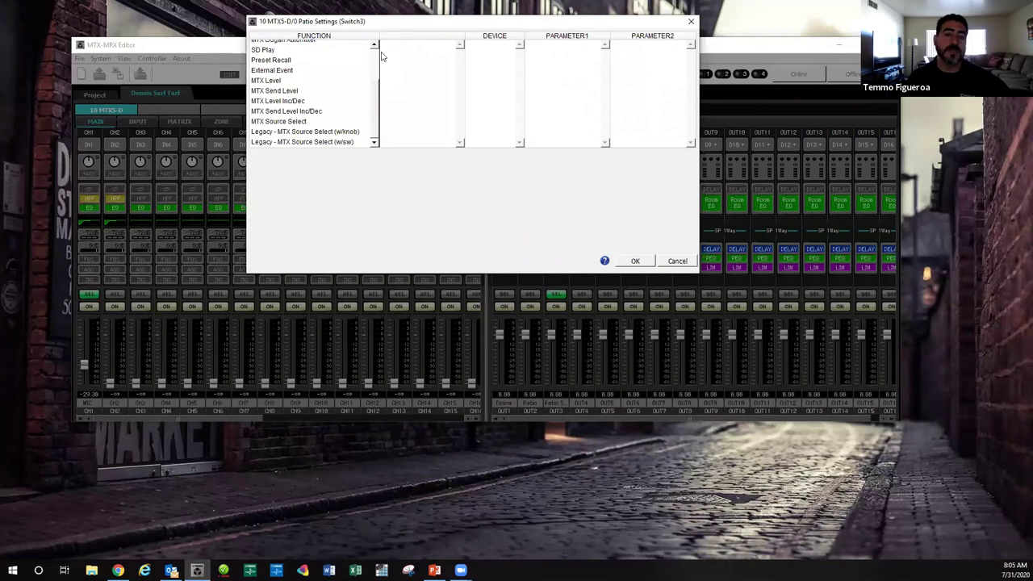
pyautogui.click(276, 124)
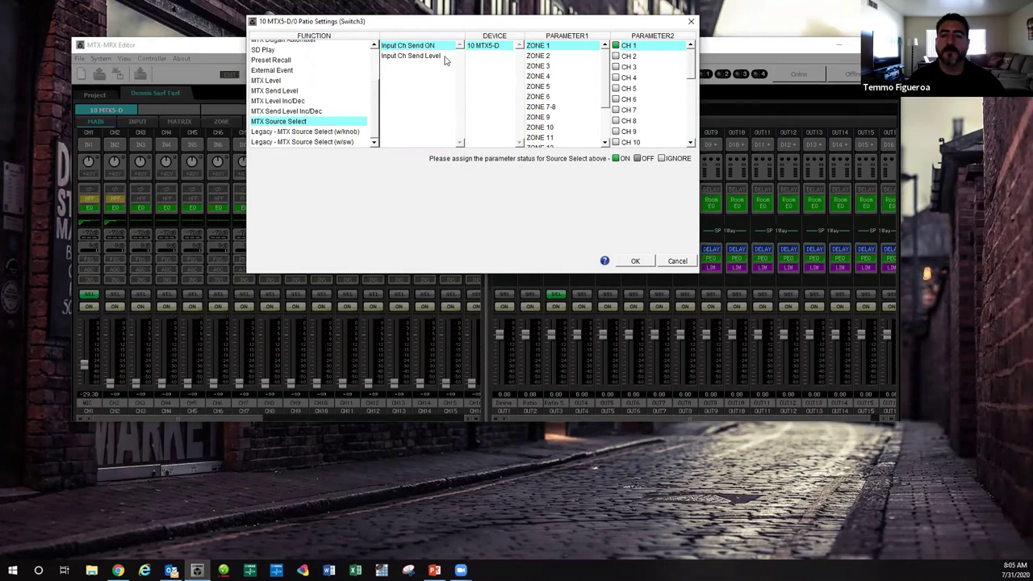
# - Try the different source states of CH 1 and CH 2 in the ZONE 1 source selection for switch 3
pyautogui.click(616, 46)
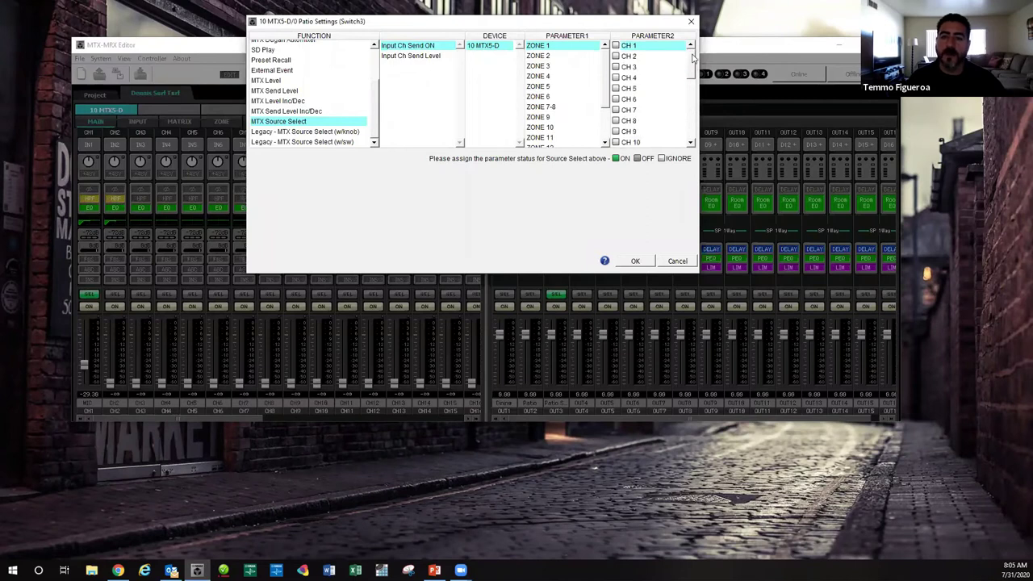
pyautogui.click(617, 46)
pyautogui.click(616, 57)
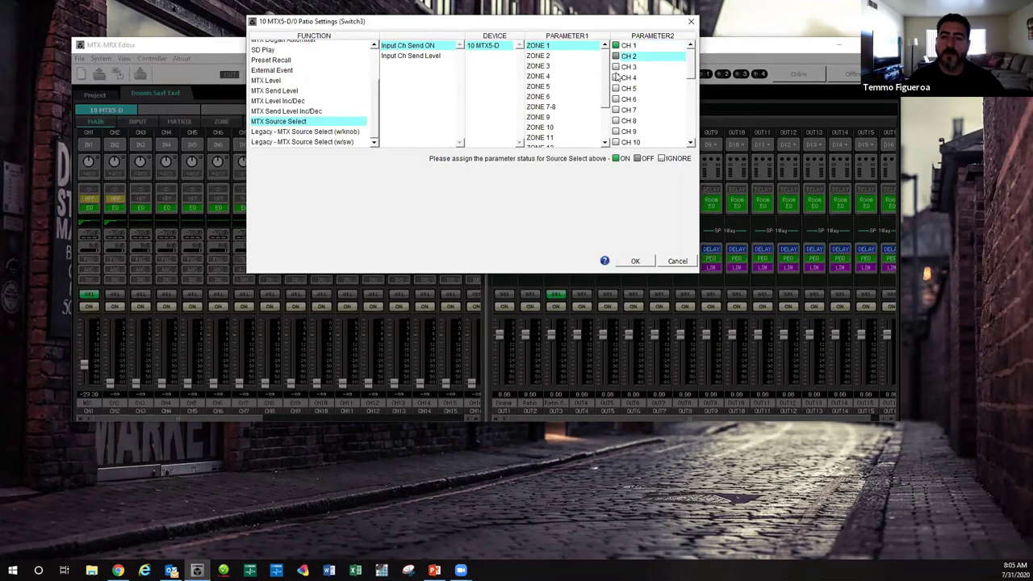
pyautogui.click(618, 47)
pyautogui.click(618, 47)
pyautogui.click(619, 47)
# - Set STIN1 to ON and STIN2 to OFF for switch 3's ZONE 1 source selection and apply the assignment
pyautogui.moveTo(690, 68); pyautogui.dragTo(692, 113)
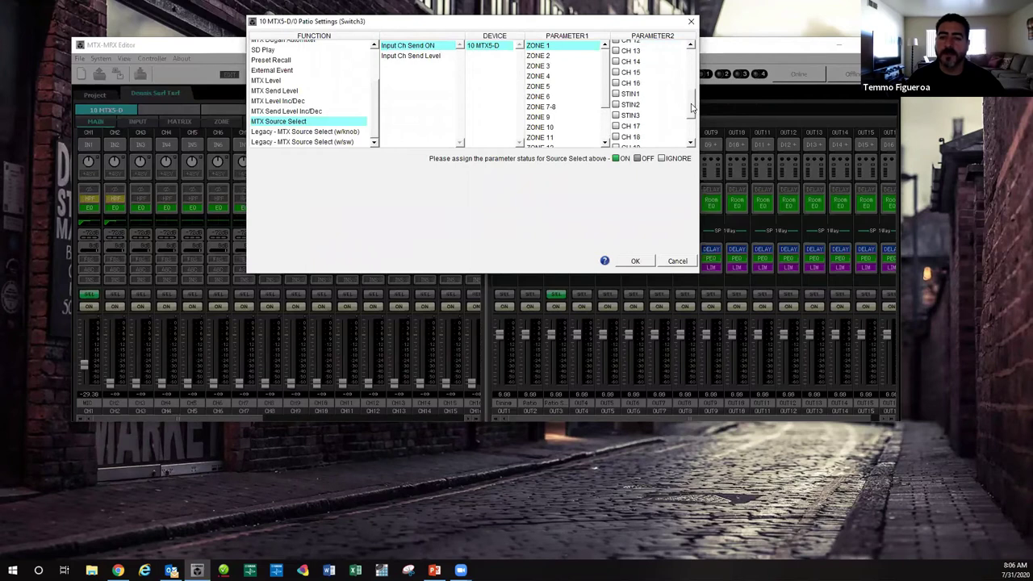
pyautogui.click(616, 94)
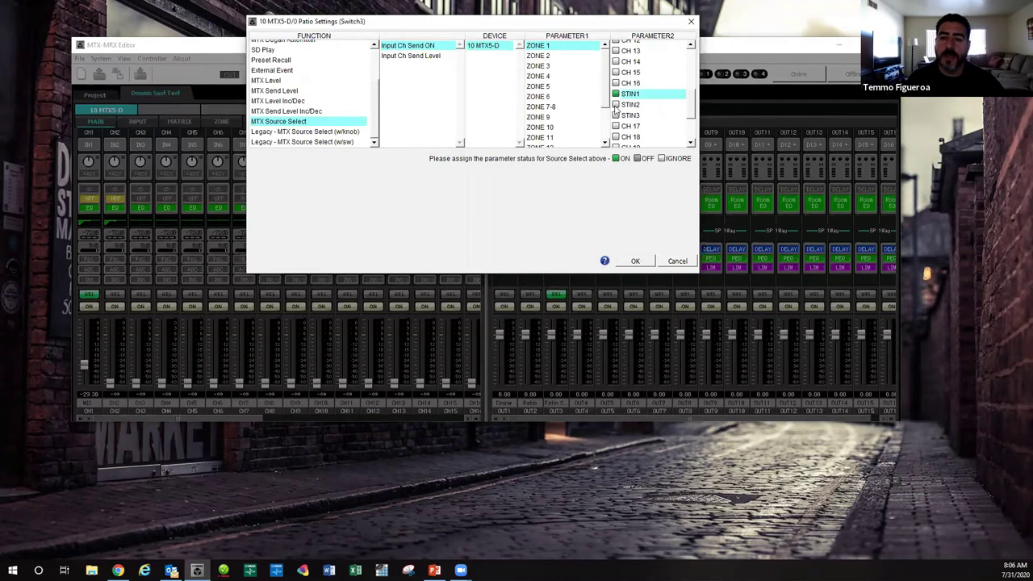
pyautogui.click(617, 105)
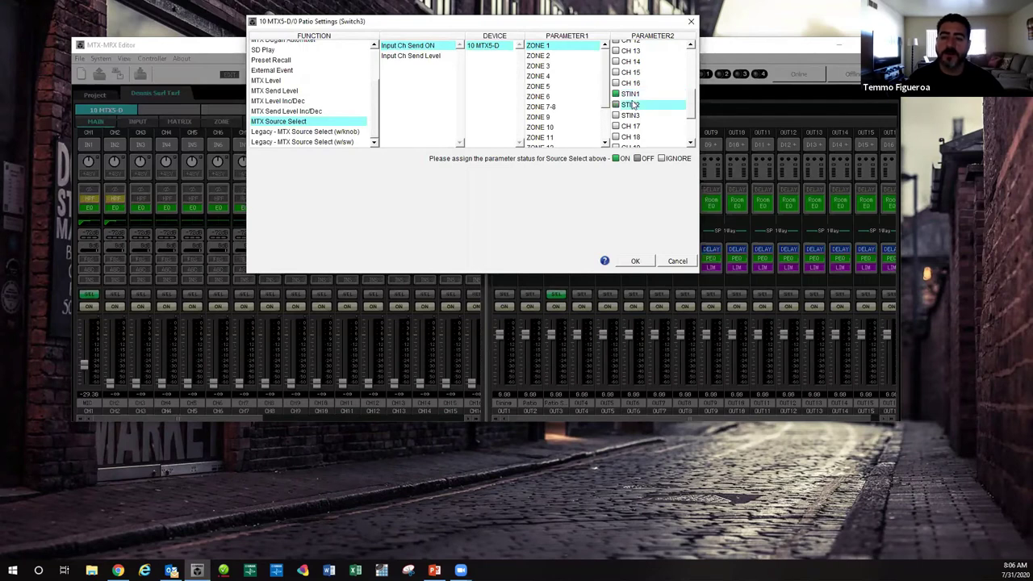
pyautogui.click(635, 262)
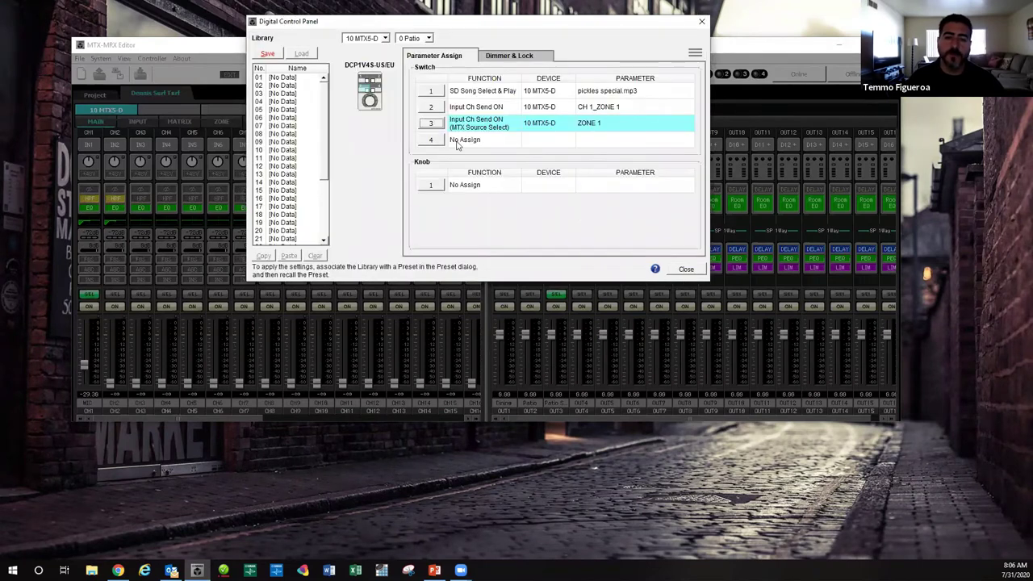
# - Assign switch 4 to MTX Source Select, Input Ch Send ON for ZONE 1, with CH 1 ignored, STIN2 ON and STIN1 OFF
pyautogui.click(431, 141)
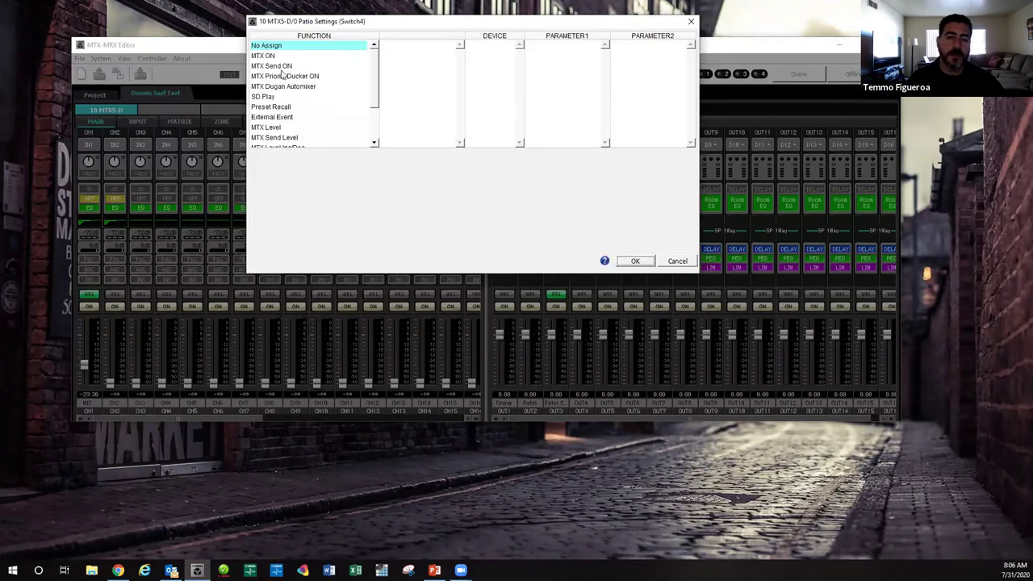
pyautogui.moveTo(375, 74); pyautogui.dragTo(375, 103)
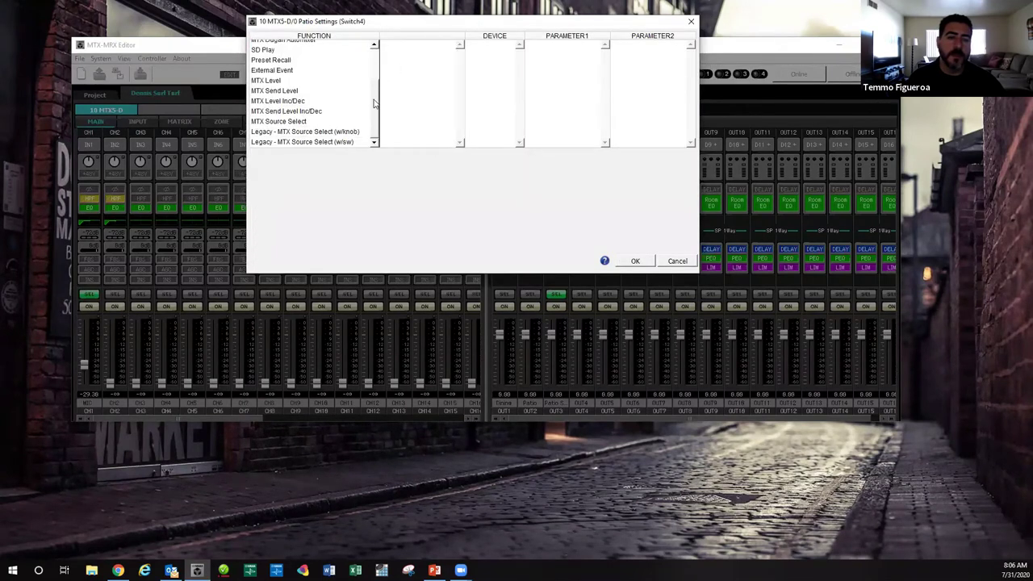
pyautogui.click(300, 121)
pyautogui.click(616, 46)
pyautogui.moveTo(691, 66); pyautogui.dragTo(692, 104)
pyautogui.scroll(-1, 626, 93)
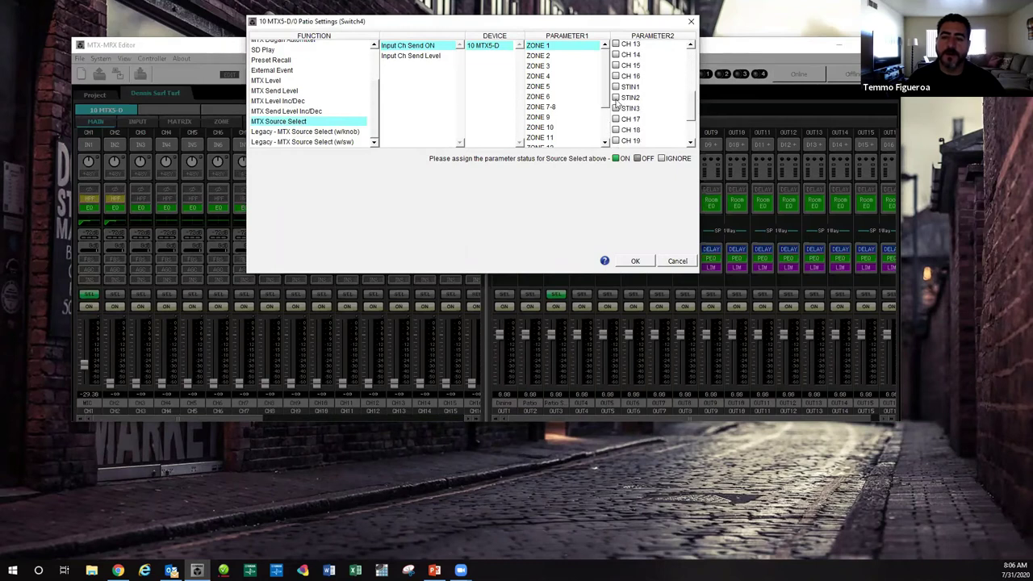
pyautogui.click(616, 97)
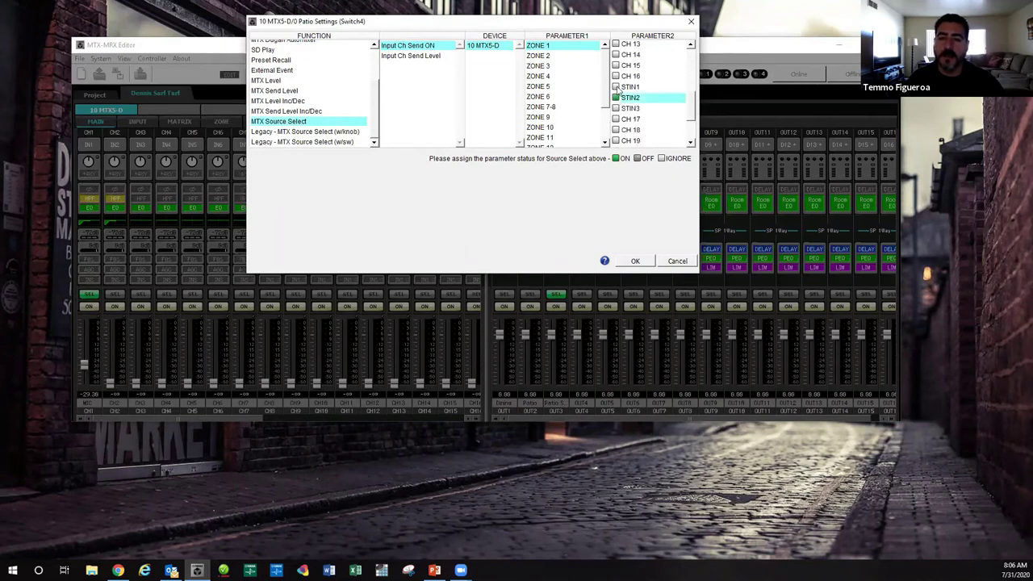
pyautogui.click(617, 87)
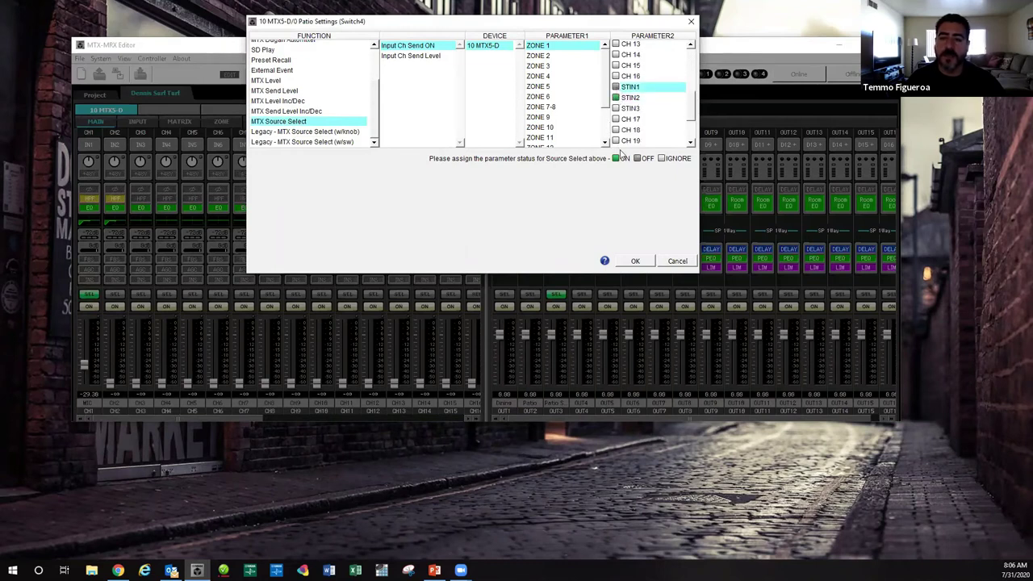
pyautogui.click(640, 263)
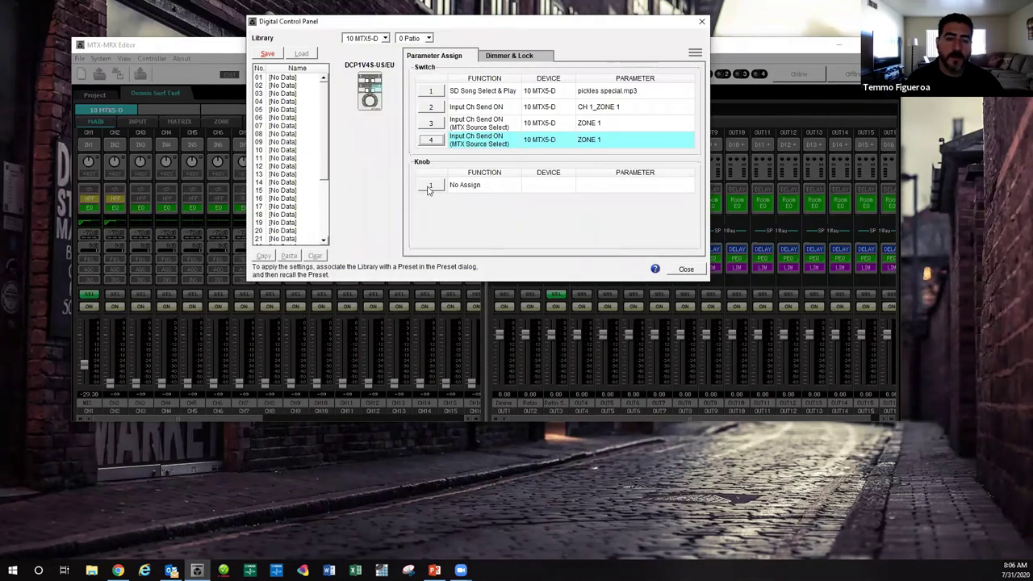
# - Assign the Patio panel's knob 1 to MTX Level, ZONE Out Level for ZONE 1 on the MTX5-D
pyautogui.click(430, 187)
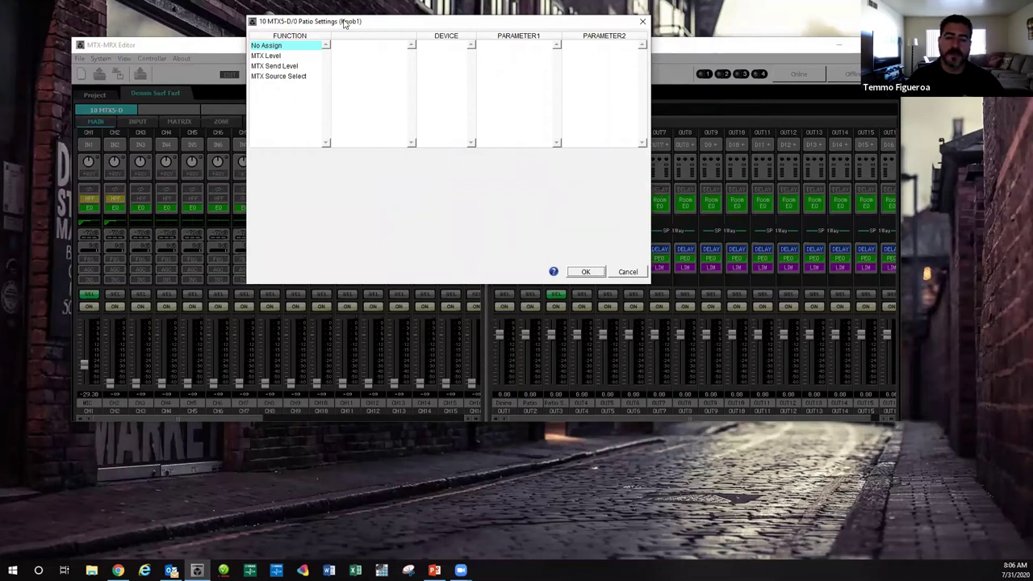
pyautogui.moveTo(344, 23); pyautogui.dragTo(209, 438)
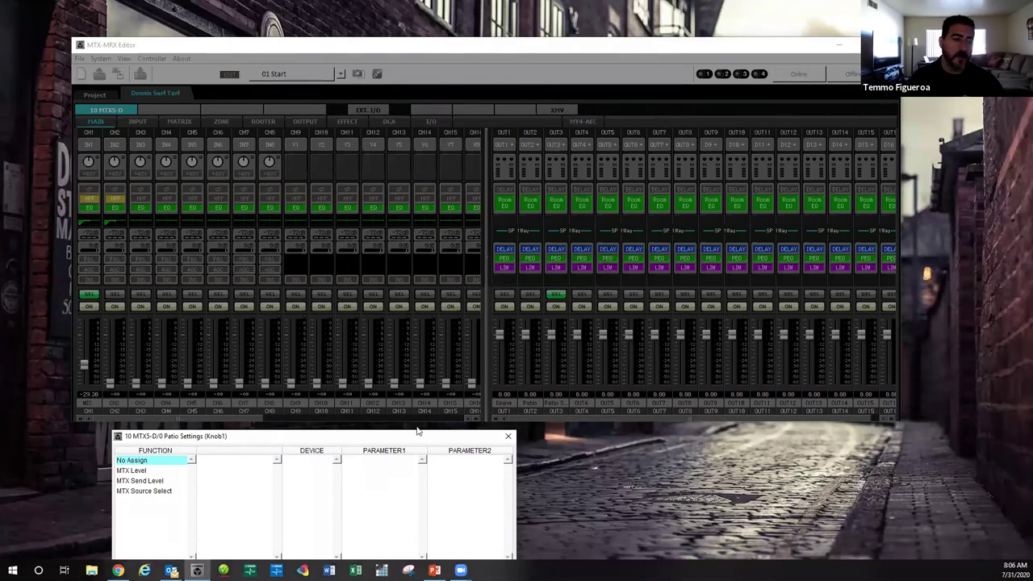
pyautogui.moveTo(417, 432); pyautogui.dragTo(377, 184)
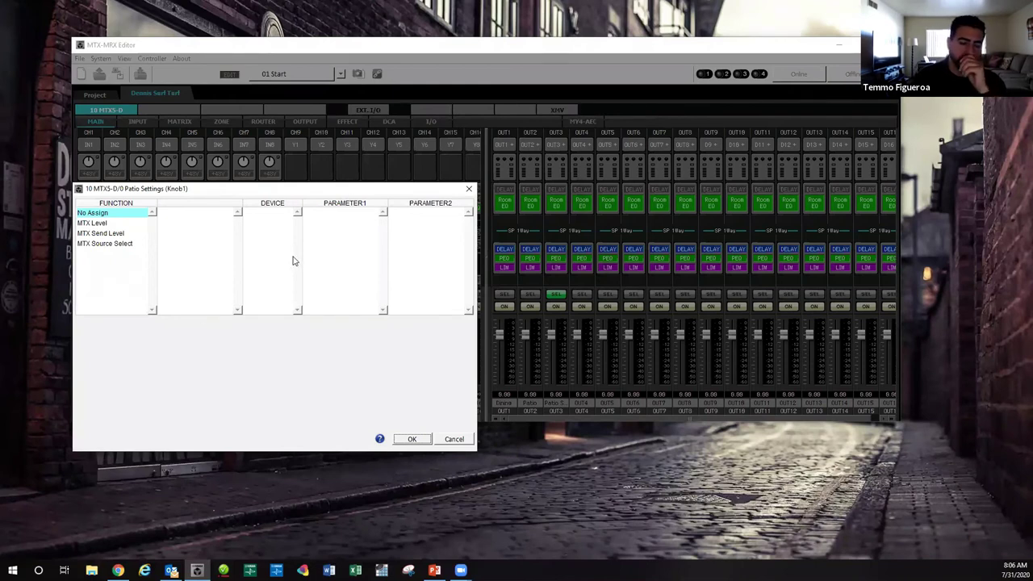
pyautogui.click(100, 232)
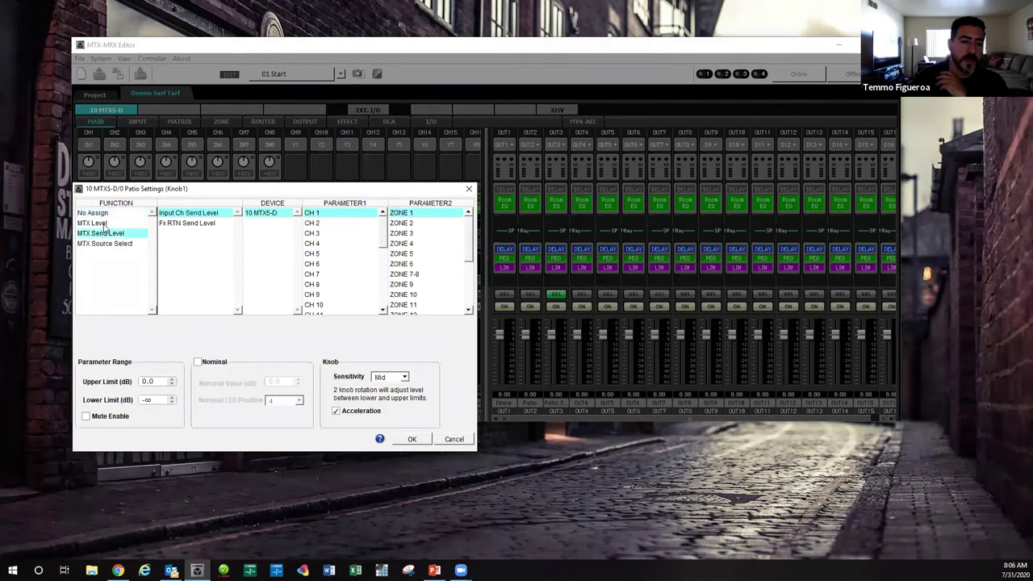
pyautogui.click(104, 225)
pyautogui.click(181, 244)
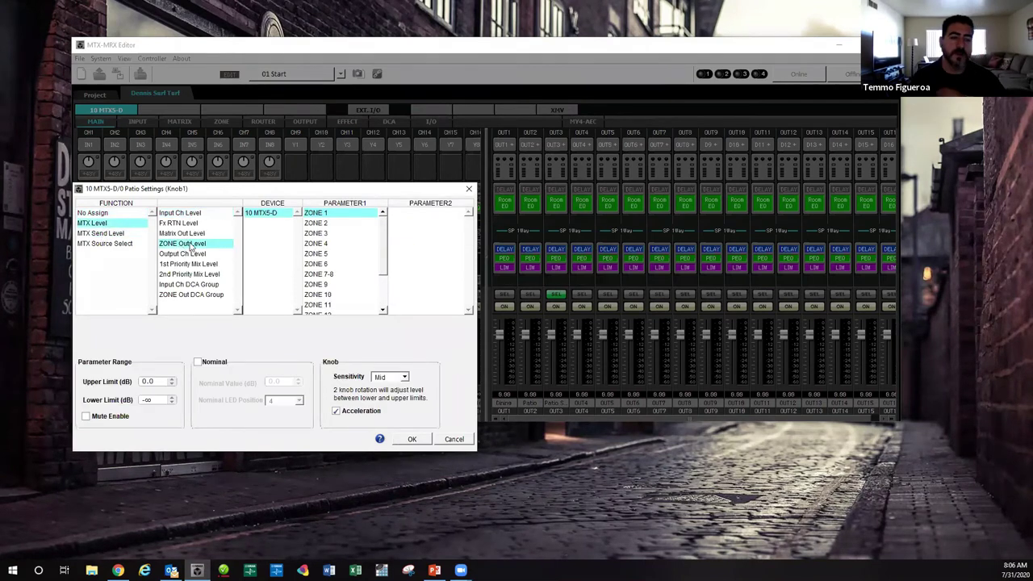
pyautogui.click(413, 440)
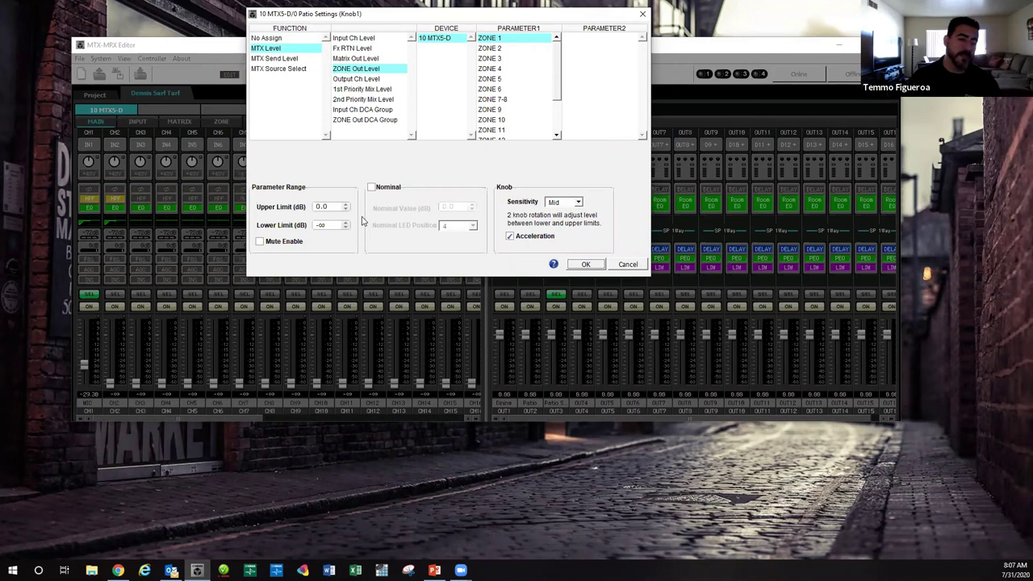
pyautogui.doubleClick(322, 208)
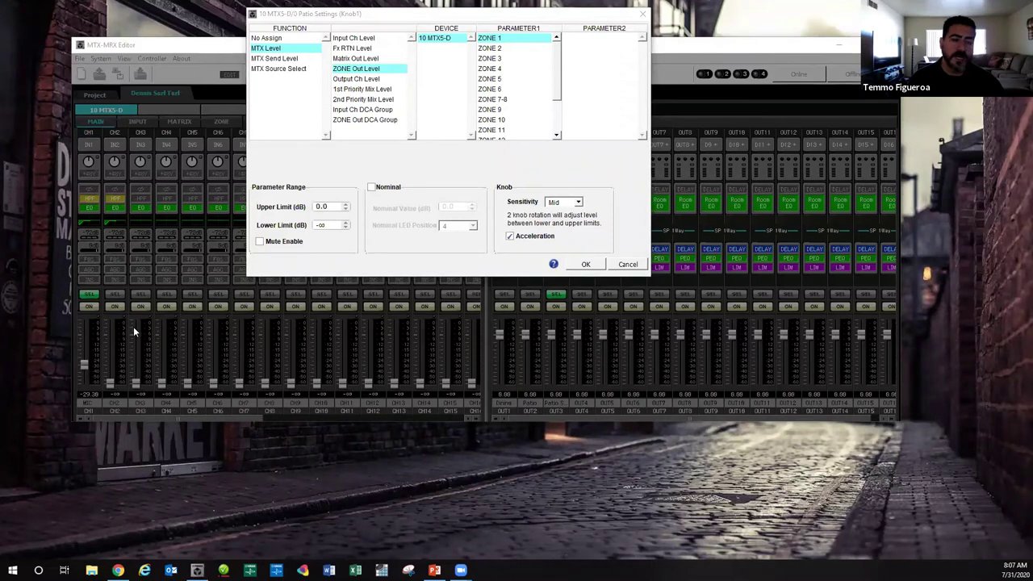
pyautogui.click(343, 184)
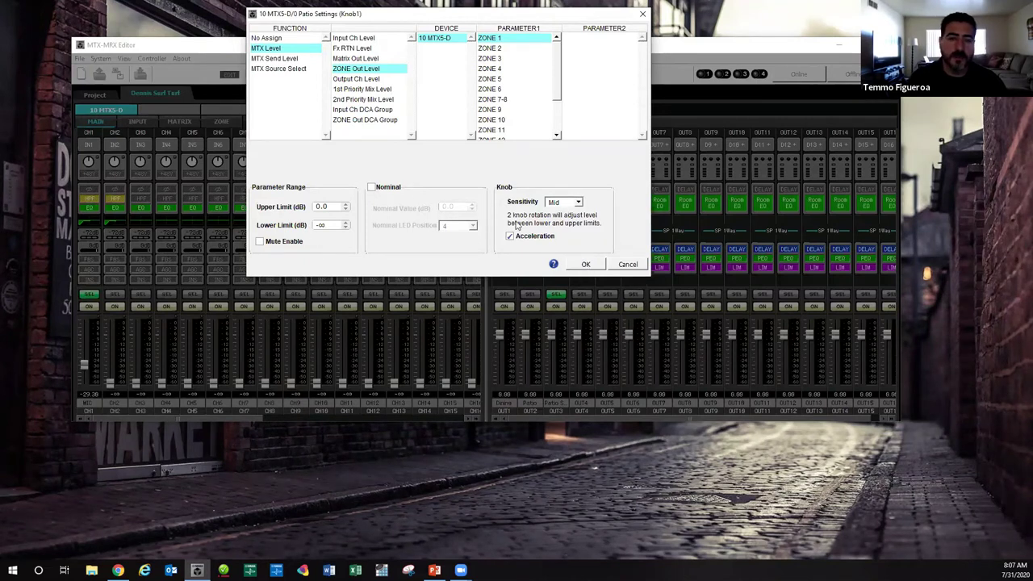
pyautogui.click(587, 265)
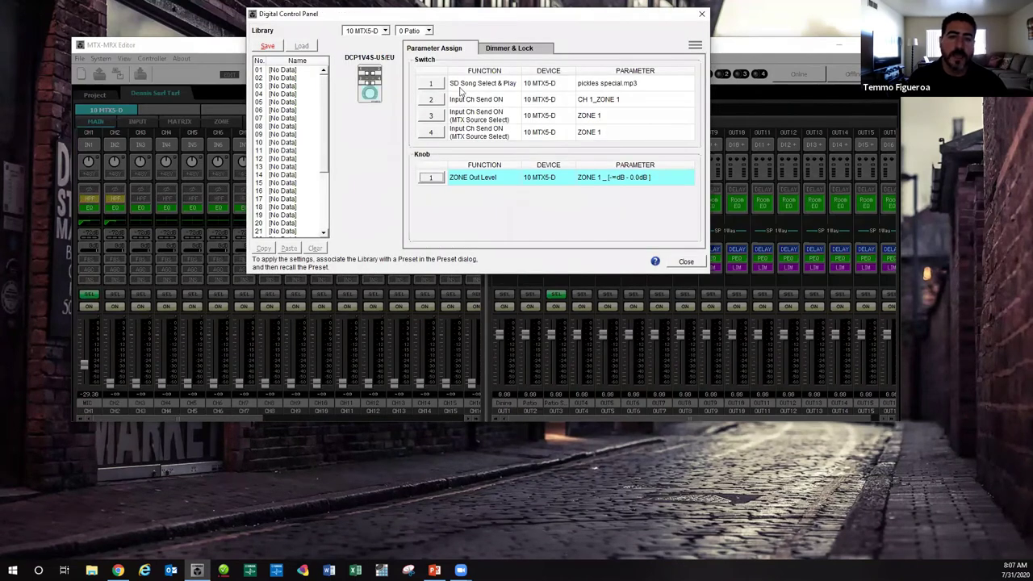
# - Save the Patio panel assignments to library slot 01 and review the settings of switch 1
pyautogui.click(410, 32)
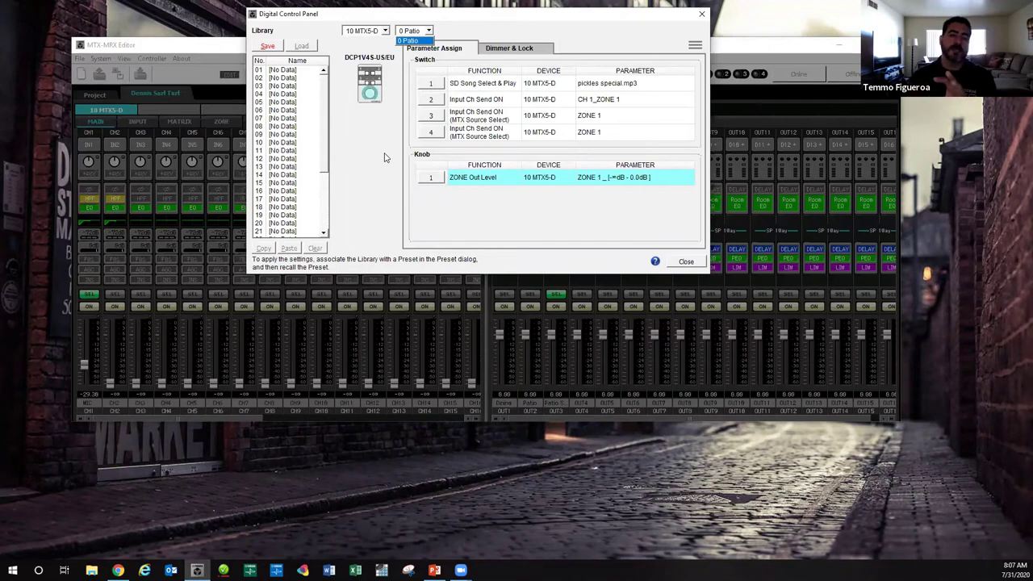
pyautogui.click(271, 71)
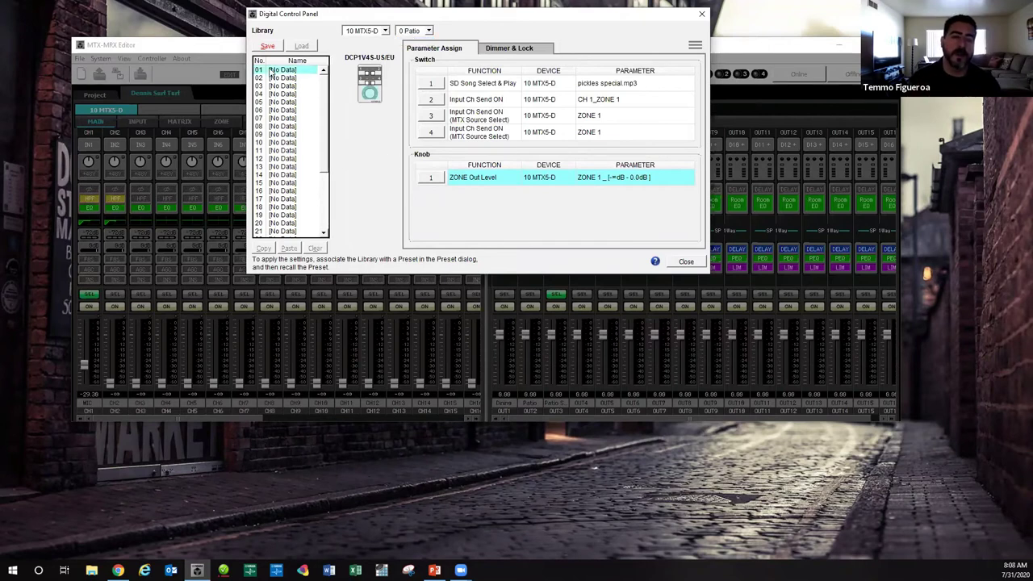
pyautogui.click(267, 46)
pyautogui.click(475, 161)
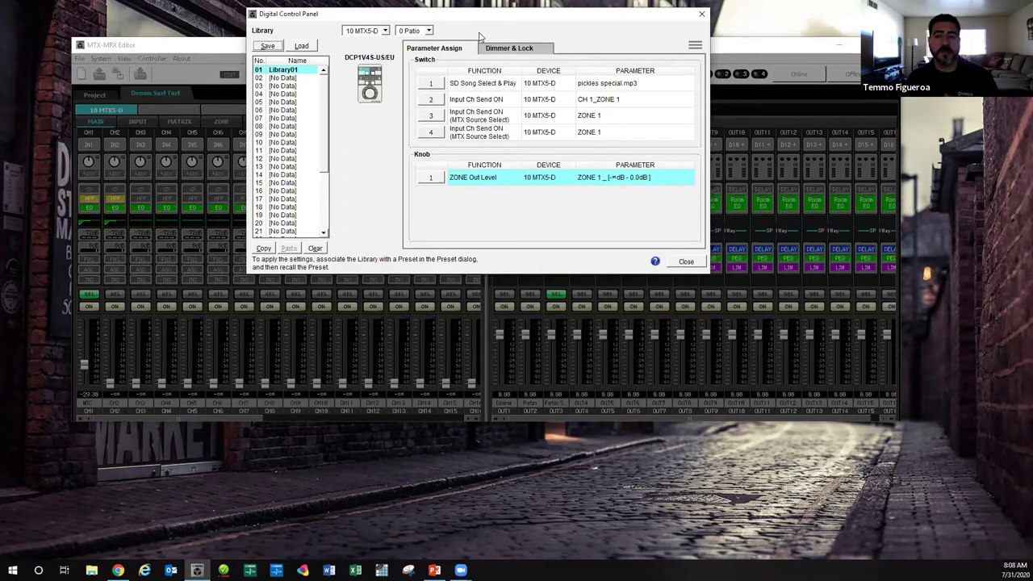
pyautogui.click(430, 83)
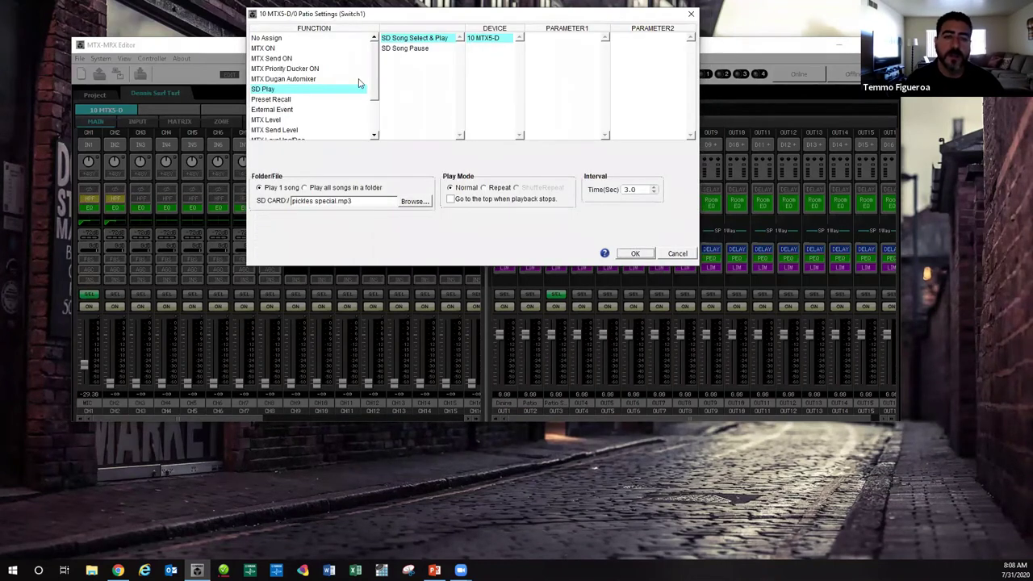
pyautogui.click(671, 255)
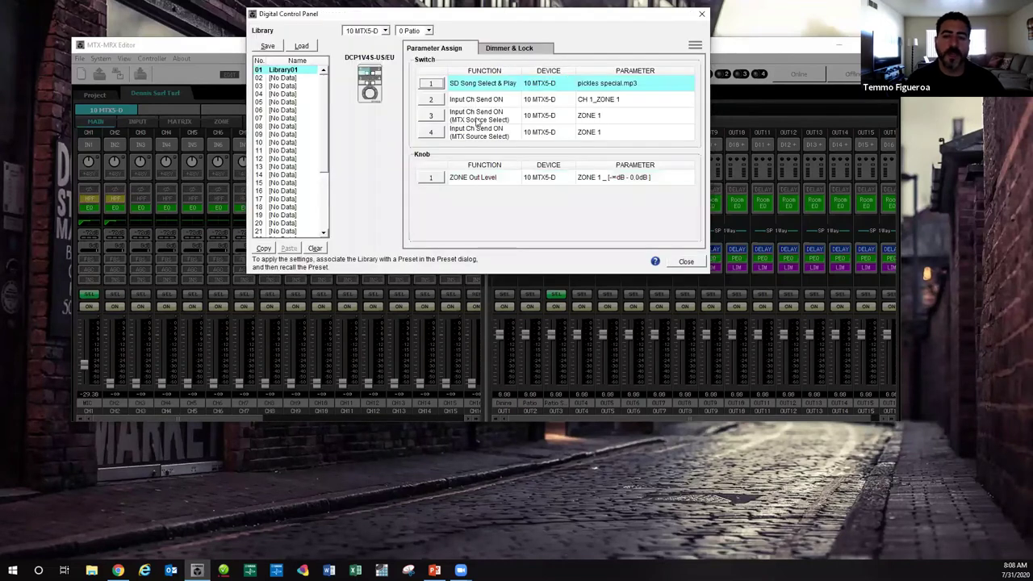
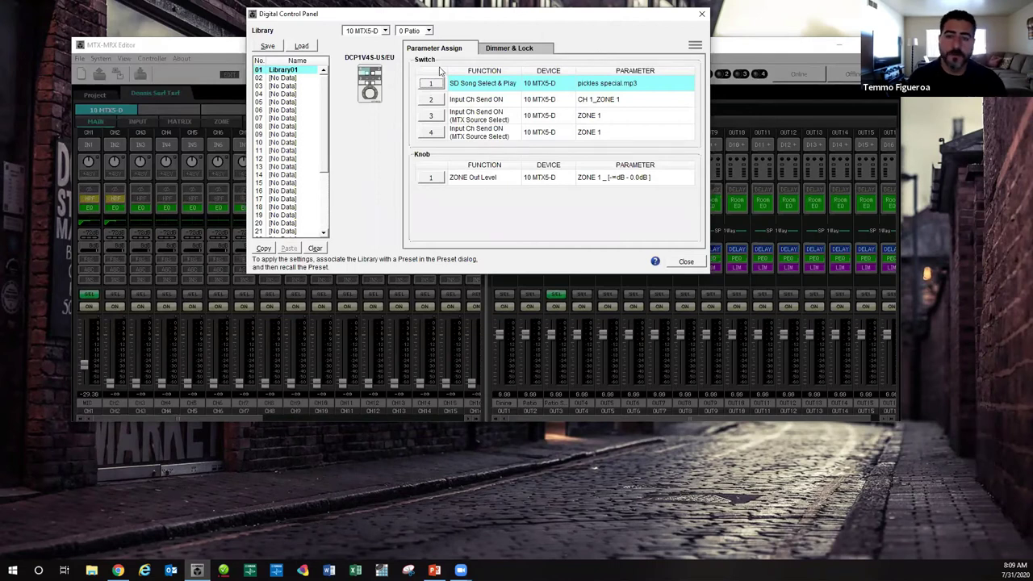
# - Save the Patio panel assignments to library slot 01 again and close the Digital Control Panel settings
pyautogui.click(260, 47)
pyautogui.click(458, 169)
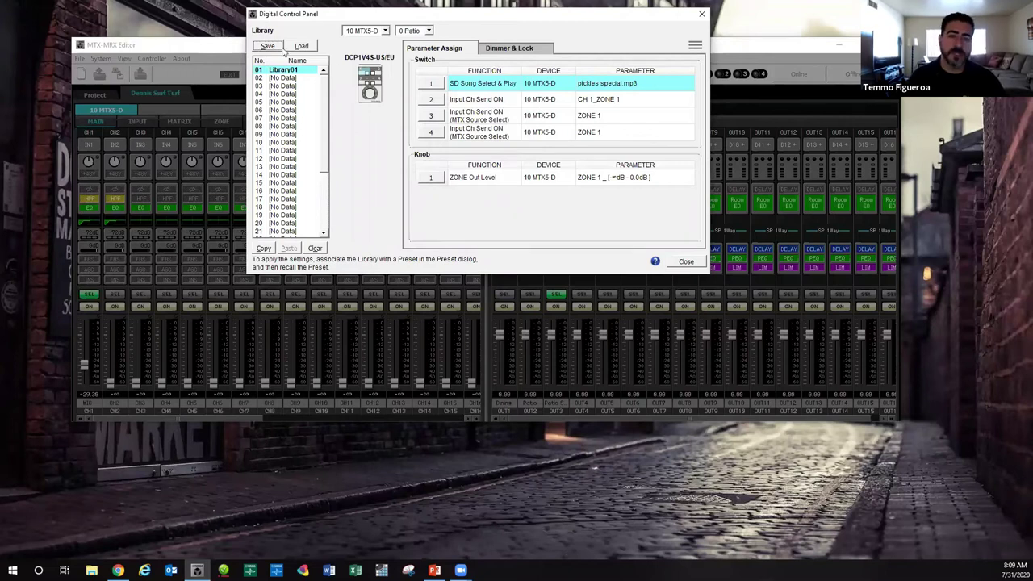
pyautogui.scroll(-3, 330, 178)
pyautogui.scroll(-1, 329, 178)
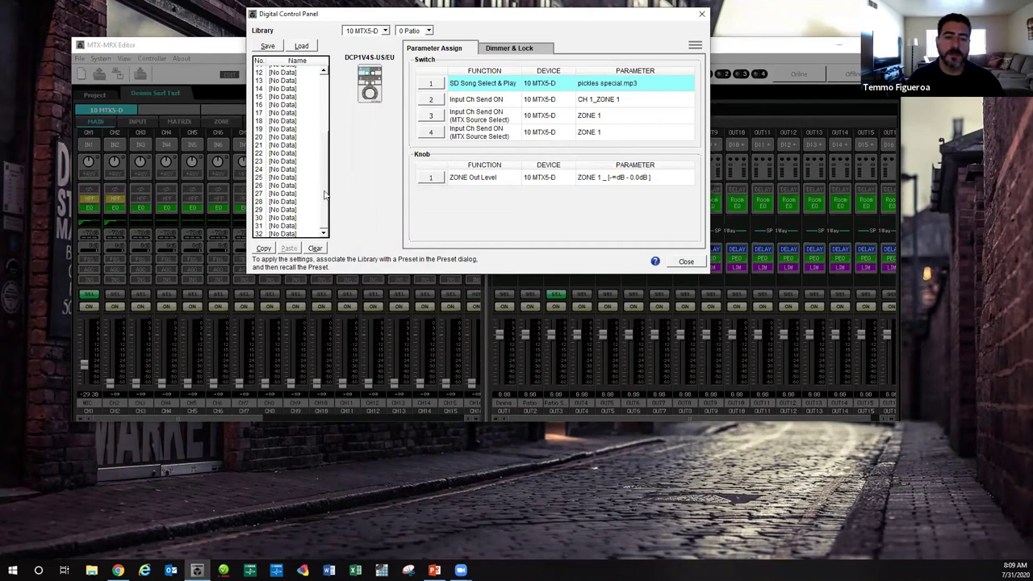
pyautogui.scroll(4, 331, 92)
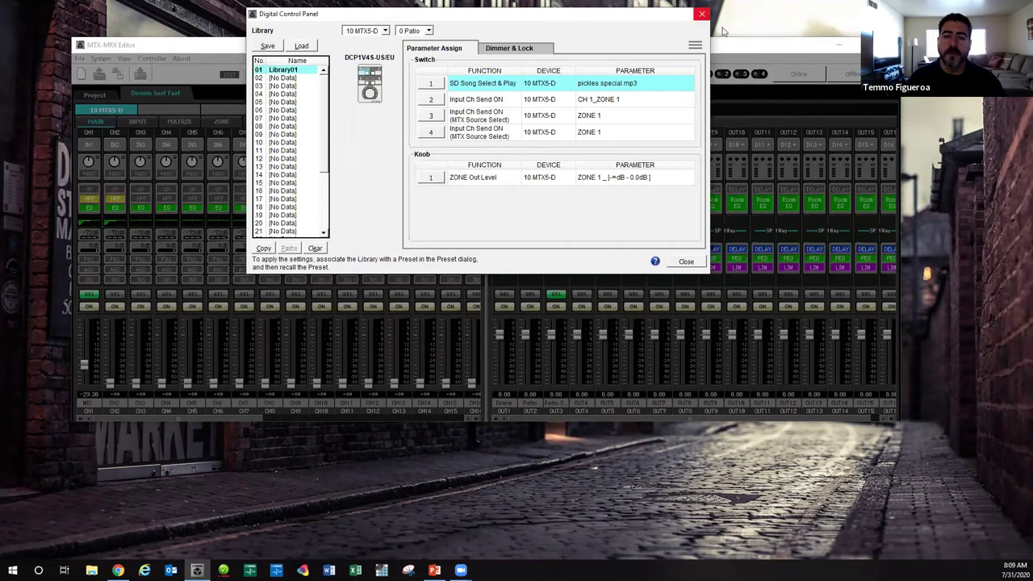
pyautogui.click(701, 13)
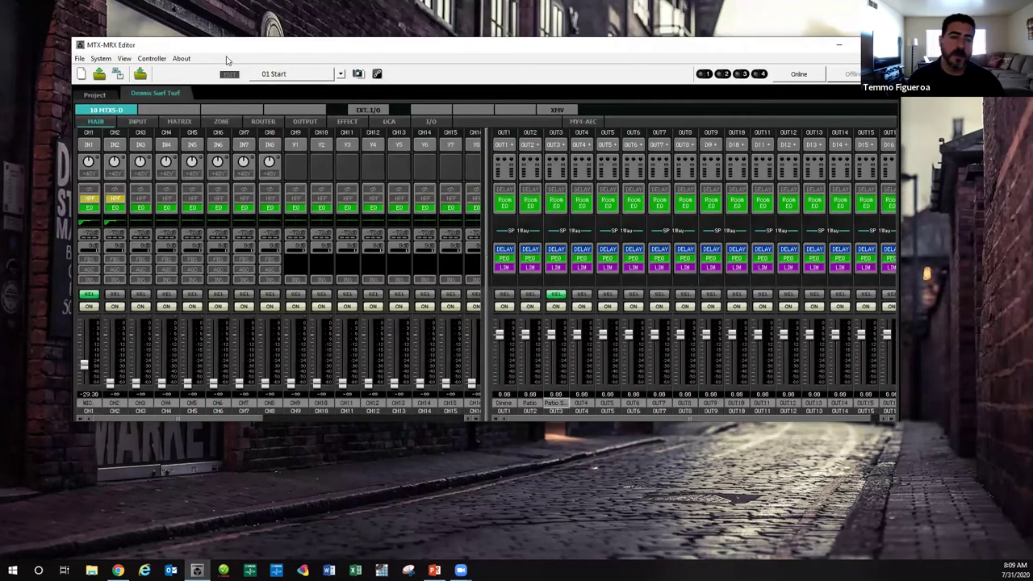
# - Open the Wireless DCP controller settings and look at the layouts of Page2 and Page4
pyautogui.click(152, 58)
pyautogui.click(159, 93)
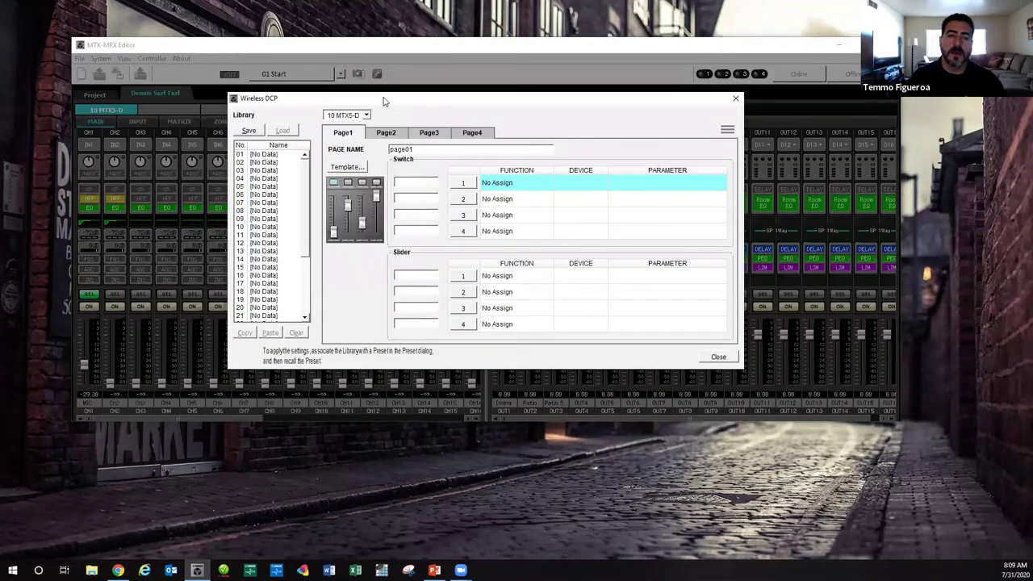
pyautogui.moveTo(384, 100); pyautogui.dragTo(380, 31)
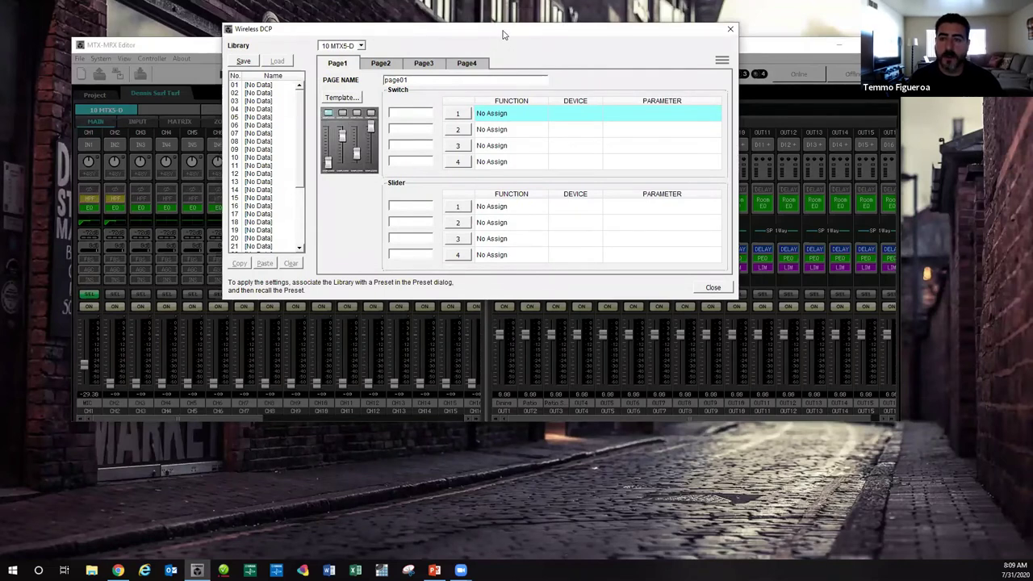
pyautogui.moveTo(502, 34); pyautogui.dragTo(553, 36)
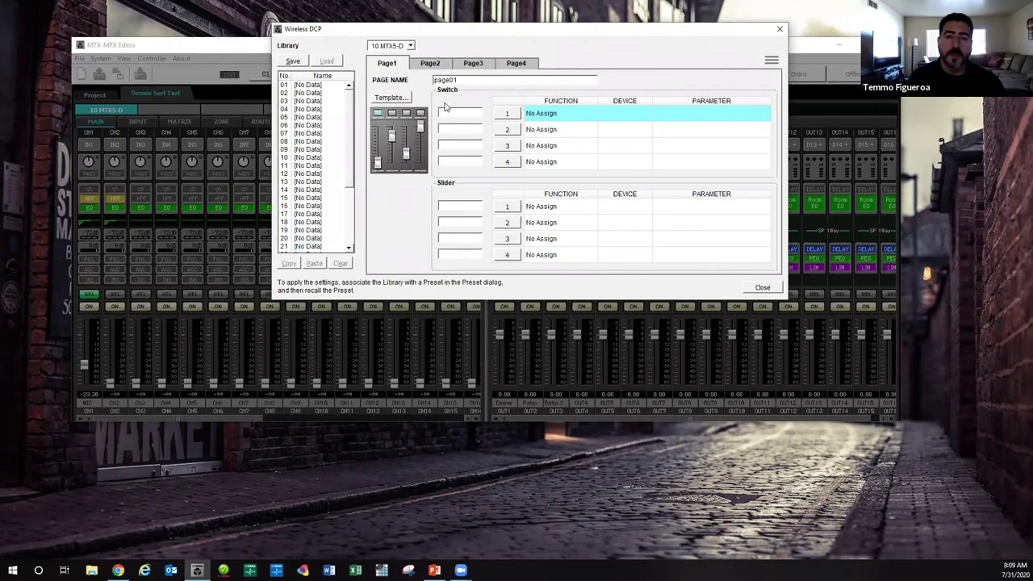
pyautogui.click(427, 64)
pyautogui.click(516, 63)
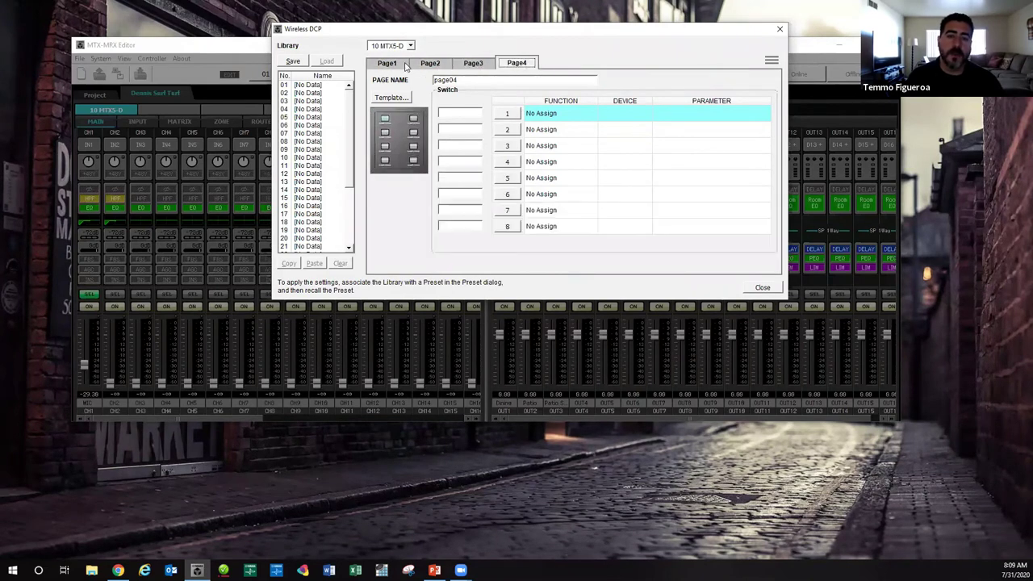
# - Use the SW x 4, Slider x 4 template for Page1 of the Wireless DCP
pyautogui.click(404, 64)
pyautogui.click(385, 98)
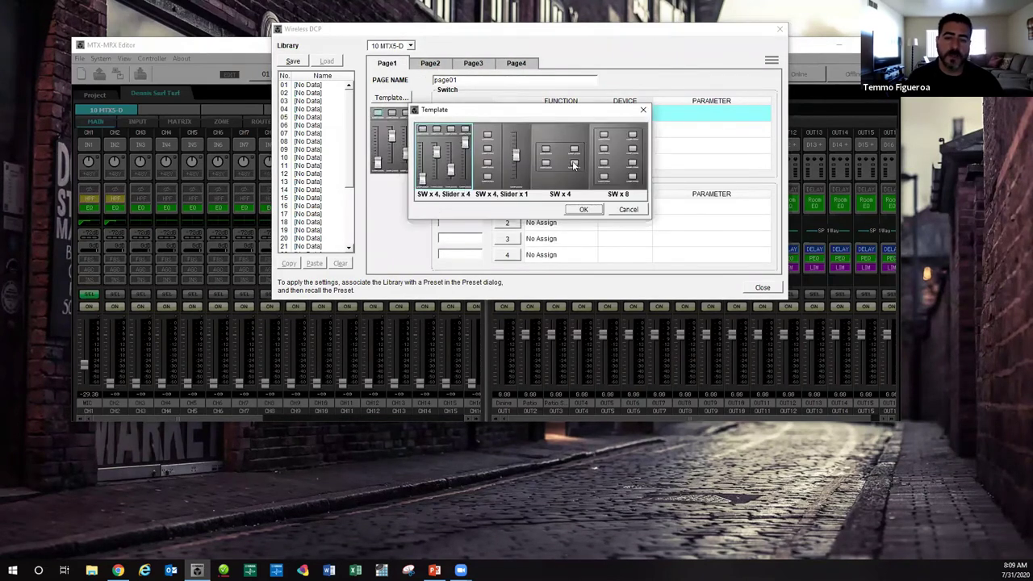
pyautogui.click(583, 209)
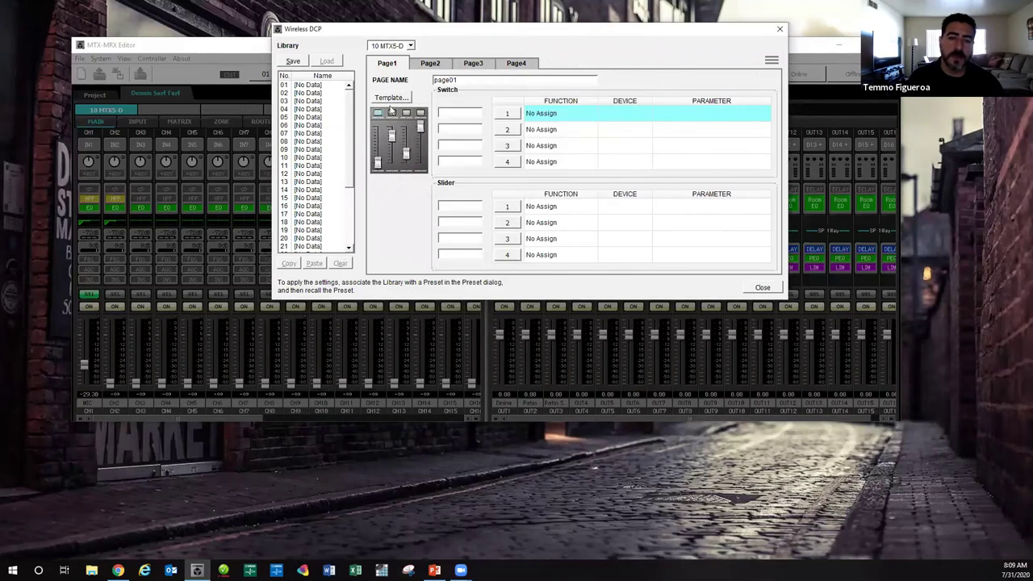
# - Assign Page1's switch 1 to SD Play, SD Song Select & Play, playing the single song pickles special.mp3
pyautogui.click(510, 114)
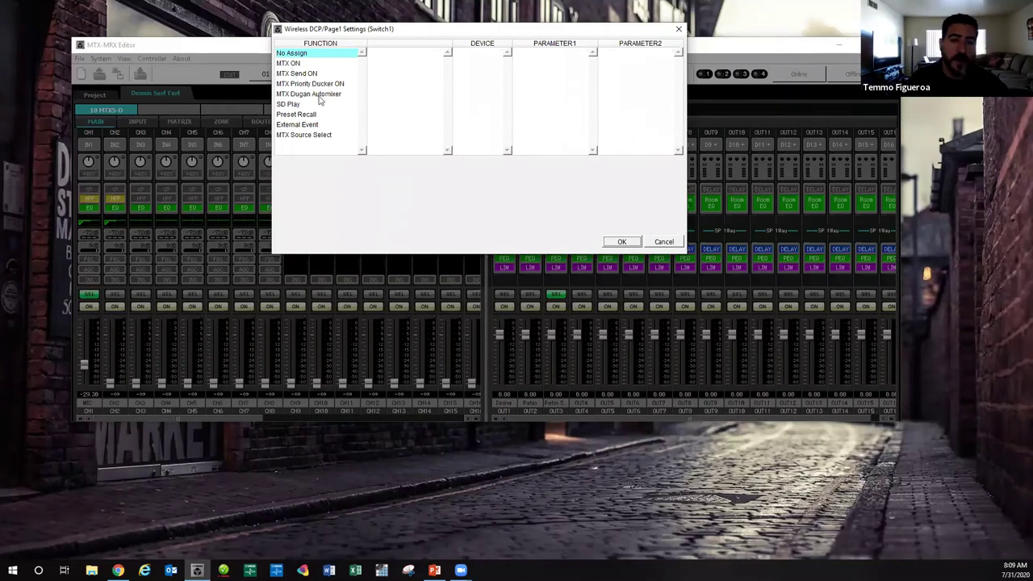
pyautogui.click(293, 104)
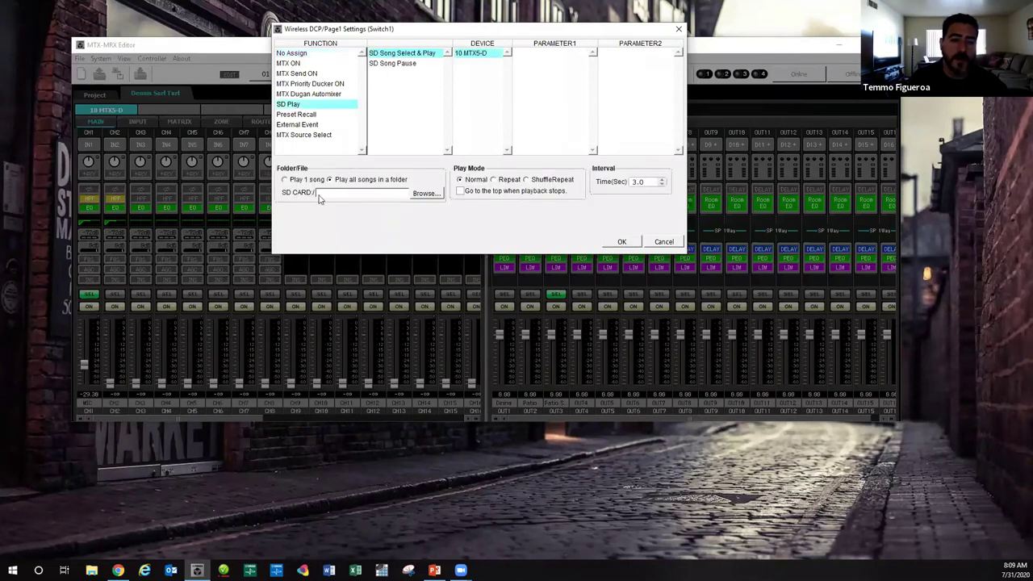
pyautogui.click(294, 180)
pyautogui.write('pickle')
pyautogui.write('s s')
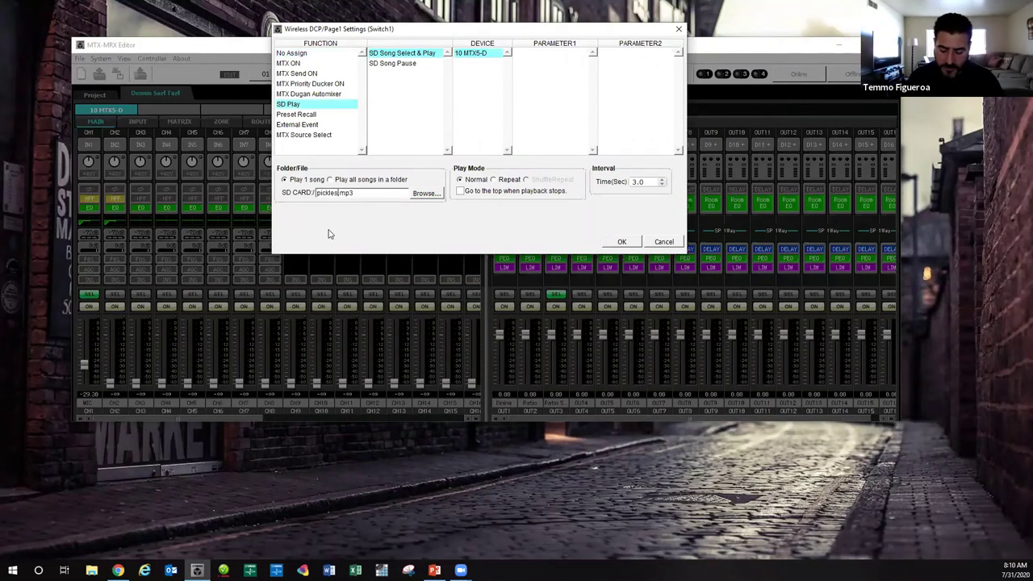
pyautogui.write('pecial')
pyautogui.click(611, 242)
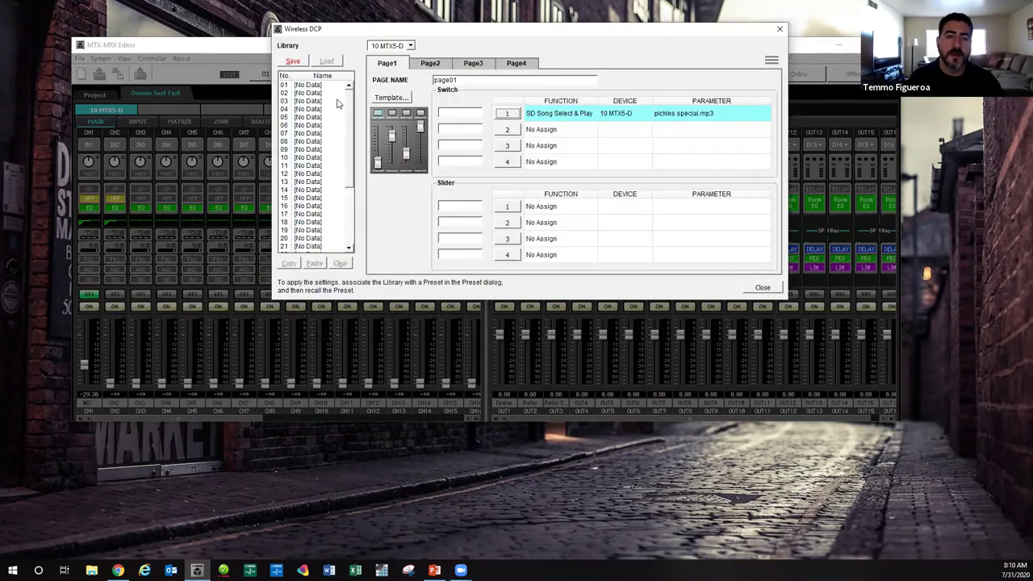
# - Assign Page1's switch 2 to MTX Send ON, Input Ch Send ON from CH 1 to ZONE 1
pyautogui.click(506, 132)
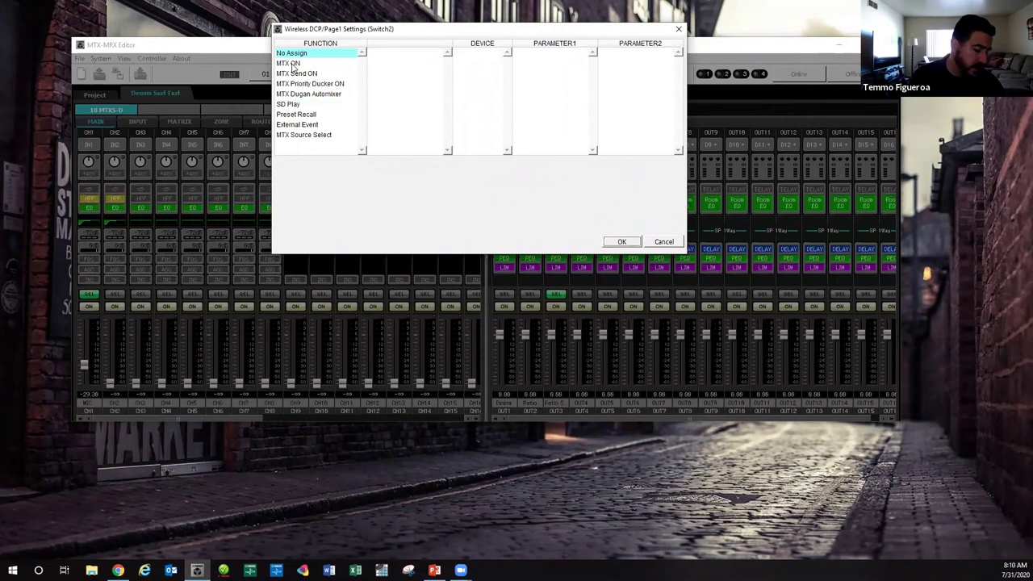
pyautogui.click(301, 74)
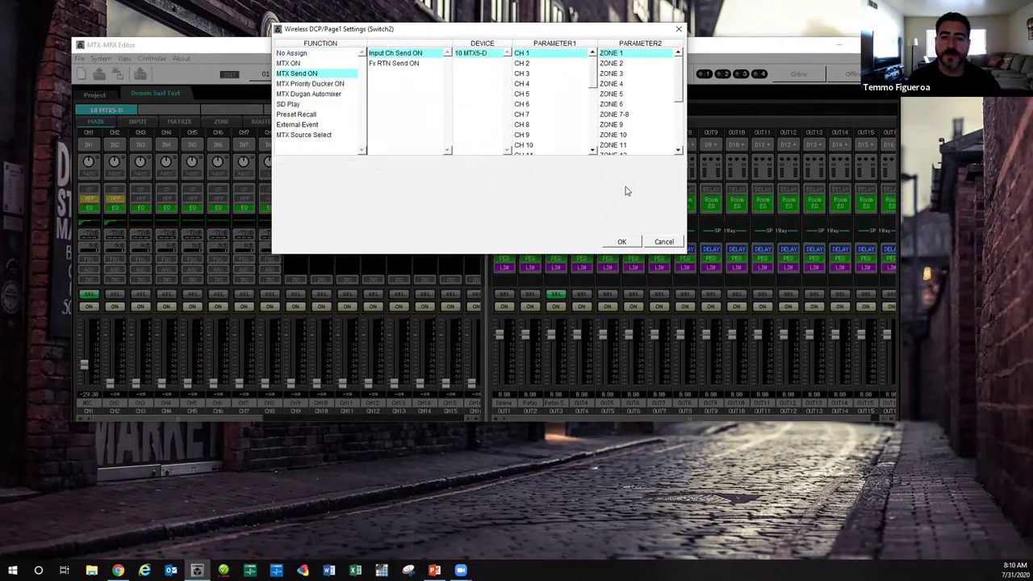
pyautogui.click(621, 241)
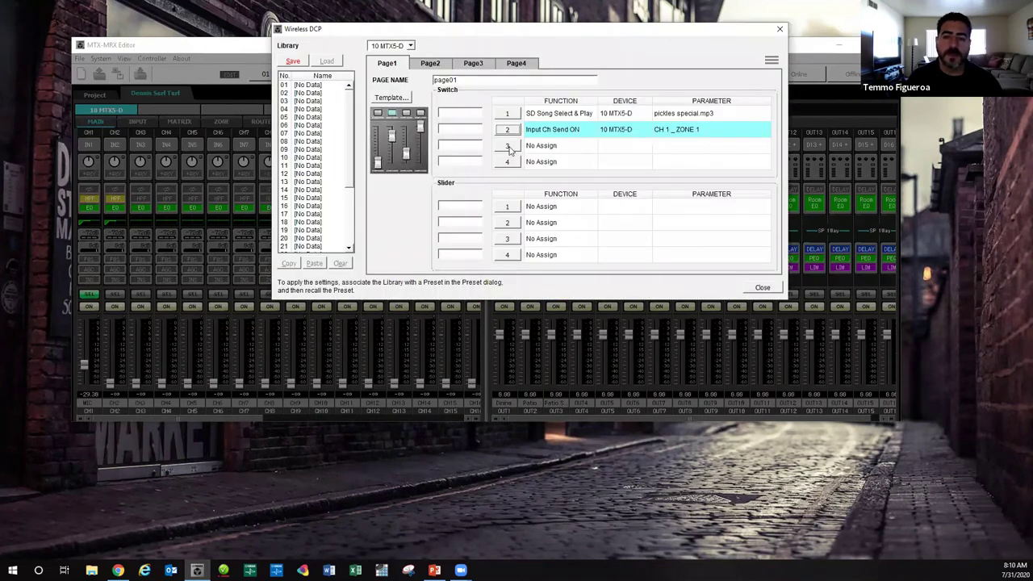
# - Assign Page1's switch 3 to MTX Send ON, Input Ch Send ON from STIN1 to ZONE 1
pyautogui.click(507, 146)
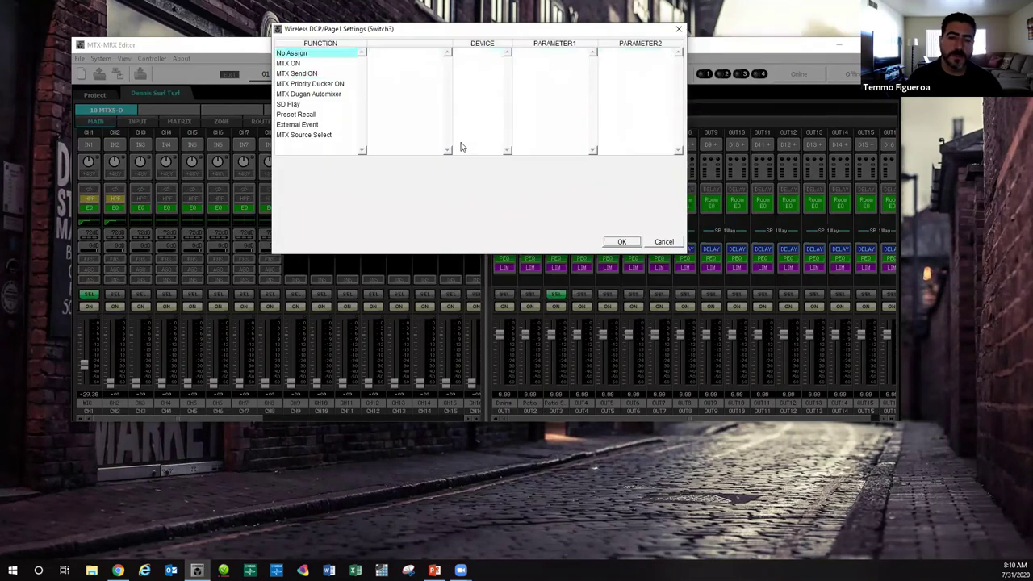
pyautogui.click(305, 75)
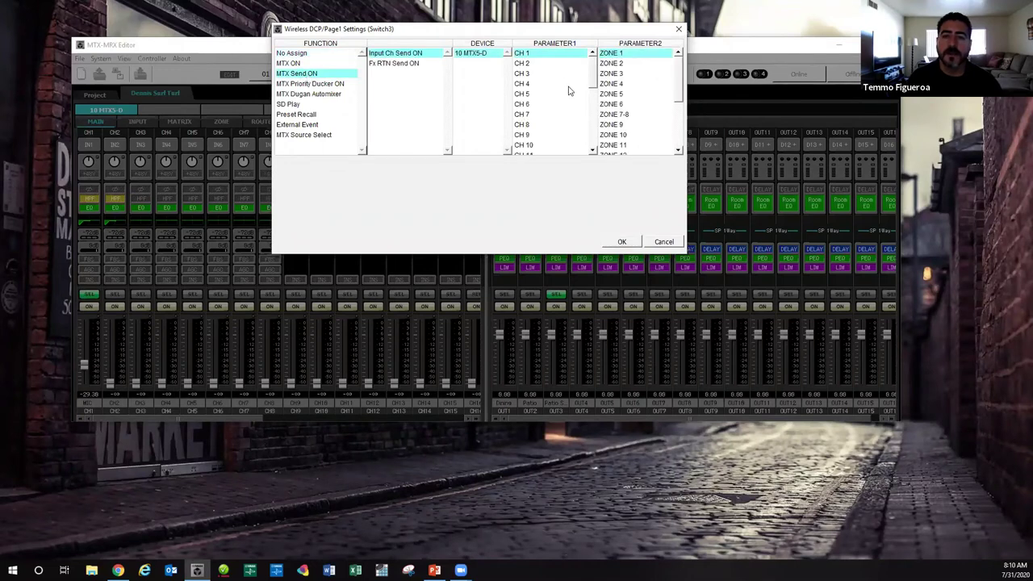
pyautogui.moveTo(682, 85); pyautogui.dragTo(682, 50)
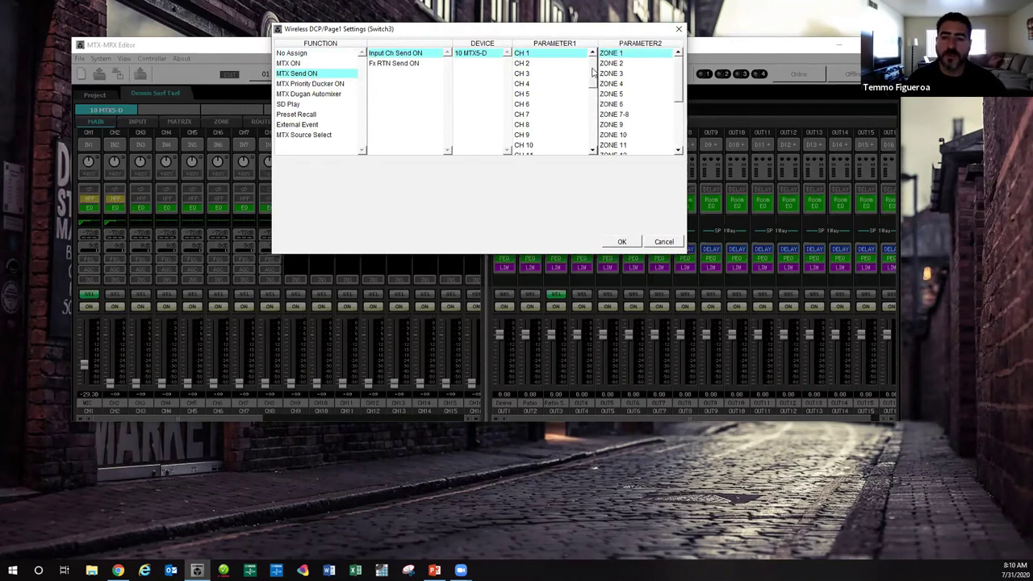
pyautogui.scroll(-4, 531, 103)
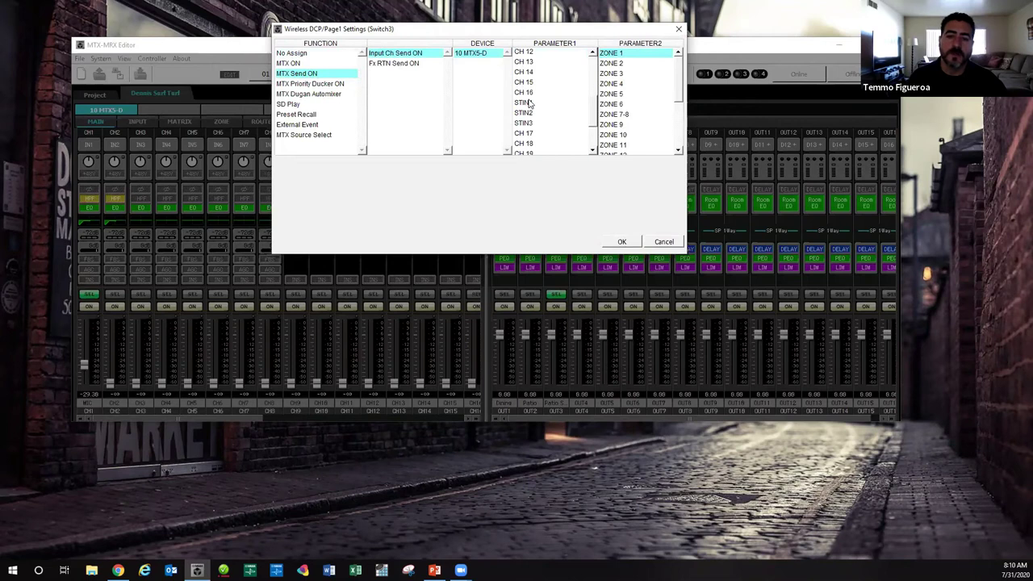
pyautogui.click(528, 102)
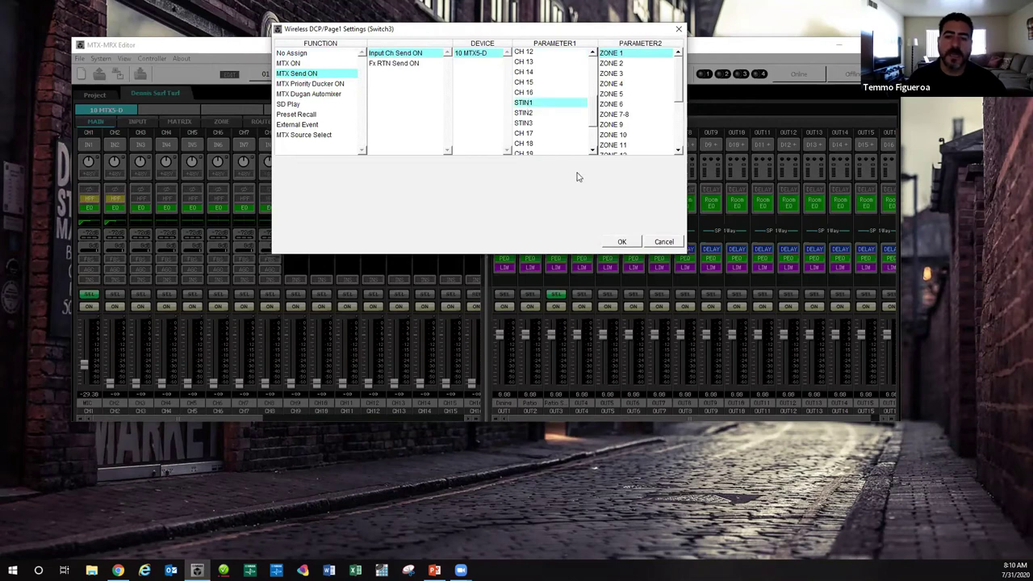
pyautogui.click(617, 244)
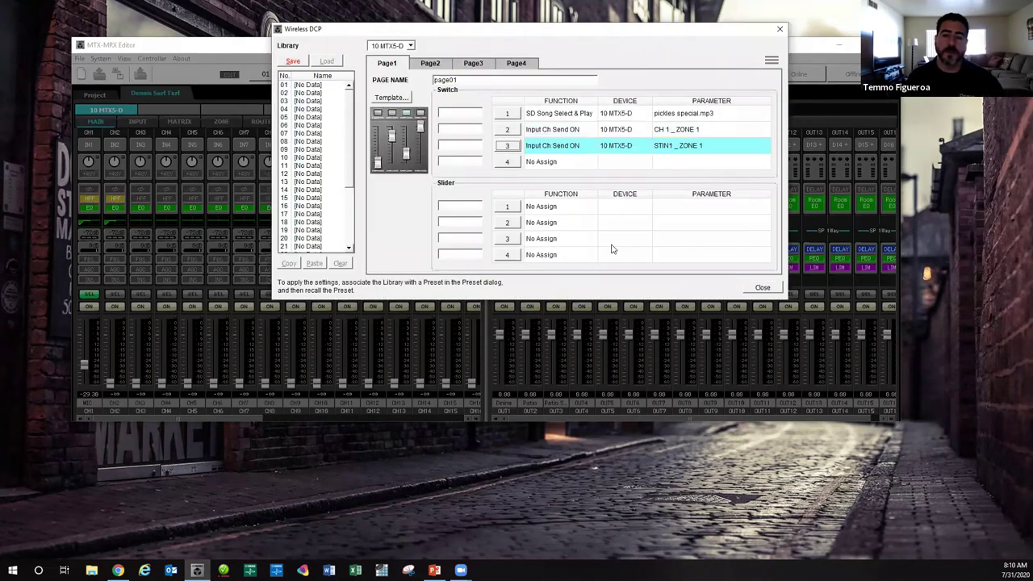
# - Assign Page1's switch 4 to MTX Send ON, Input Ch Send ON from STIN2 to ZONE 1
pyautogui.click(507, 163)
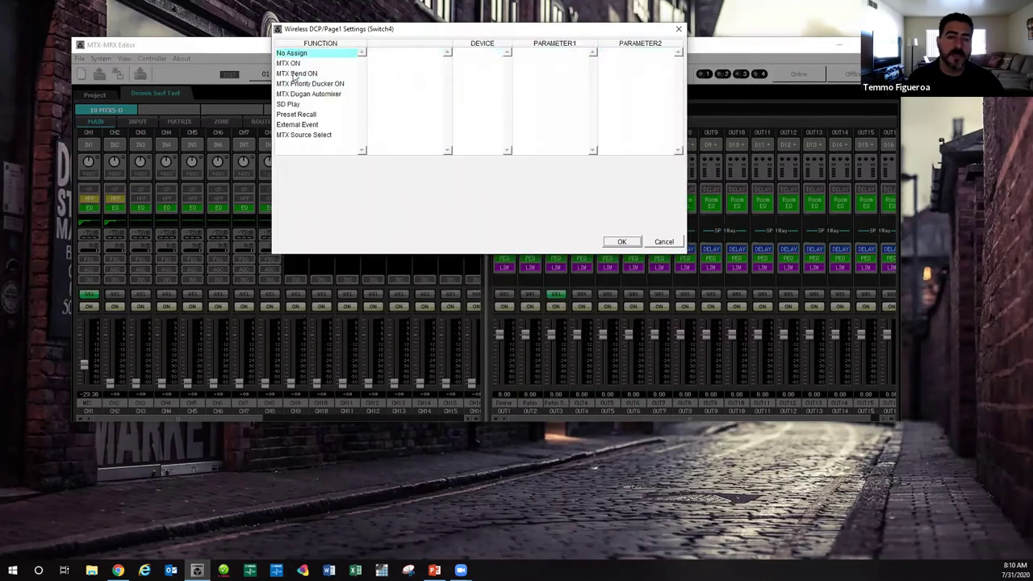
pyautogui.click(296, 73)
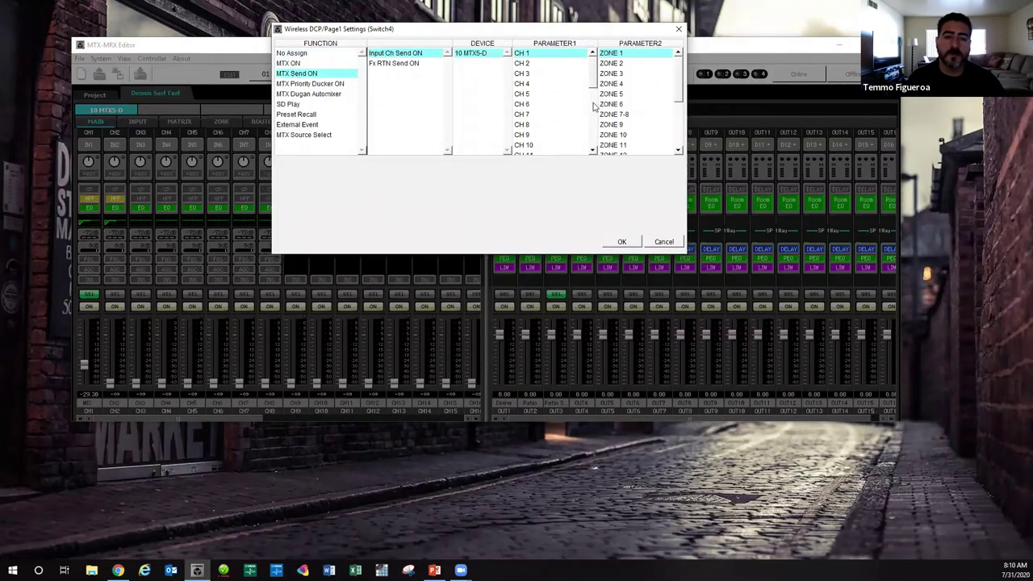
pyautogui.scroll(-4, 593, 106)
pyautogui.click(557, 118)
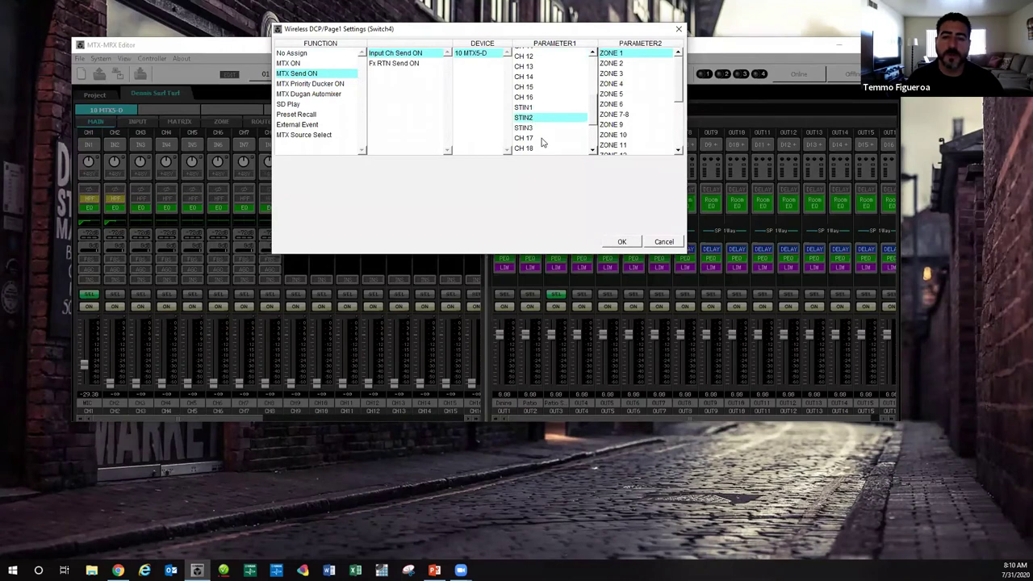
pyautogui.click(621, 243)
# - Label Page1's switches 1 to 4 as Announce, Mic, BGM and DTV
pyautogui.moveTo(598, 35); pyautogui.dragTo(445, 36)
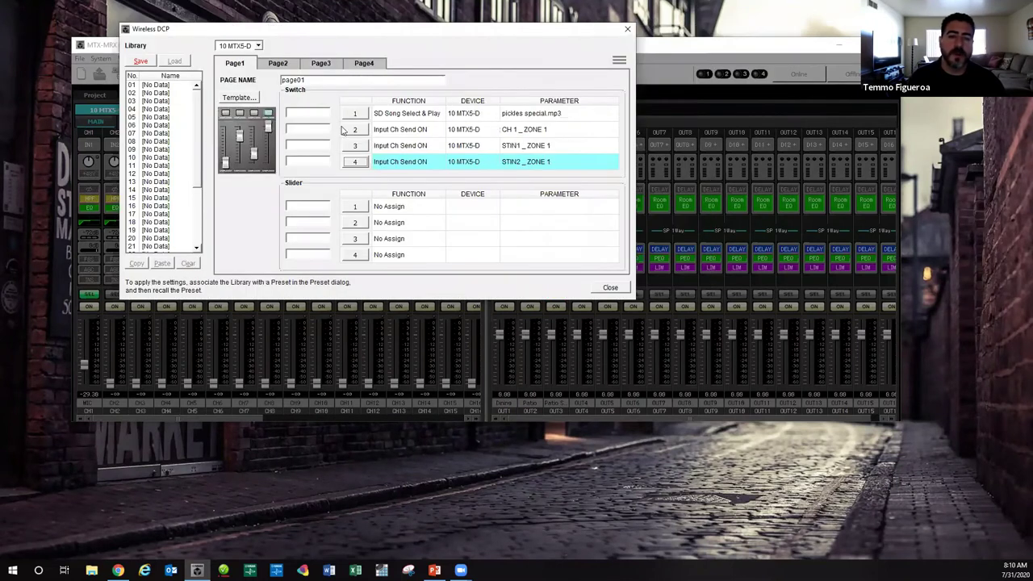
pyautogui.click(317, 114)
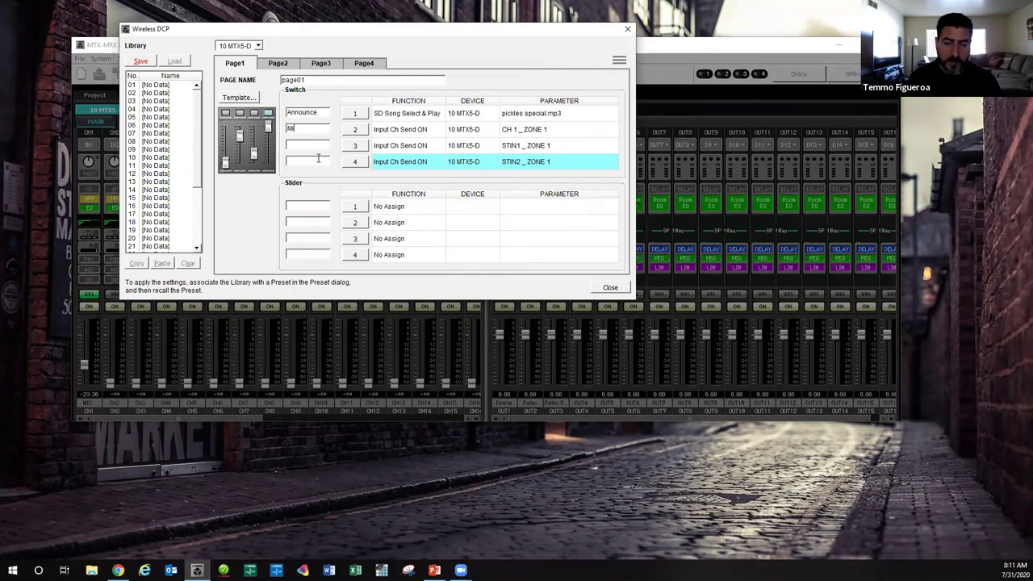
pyautogui.press('Return')
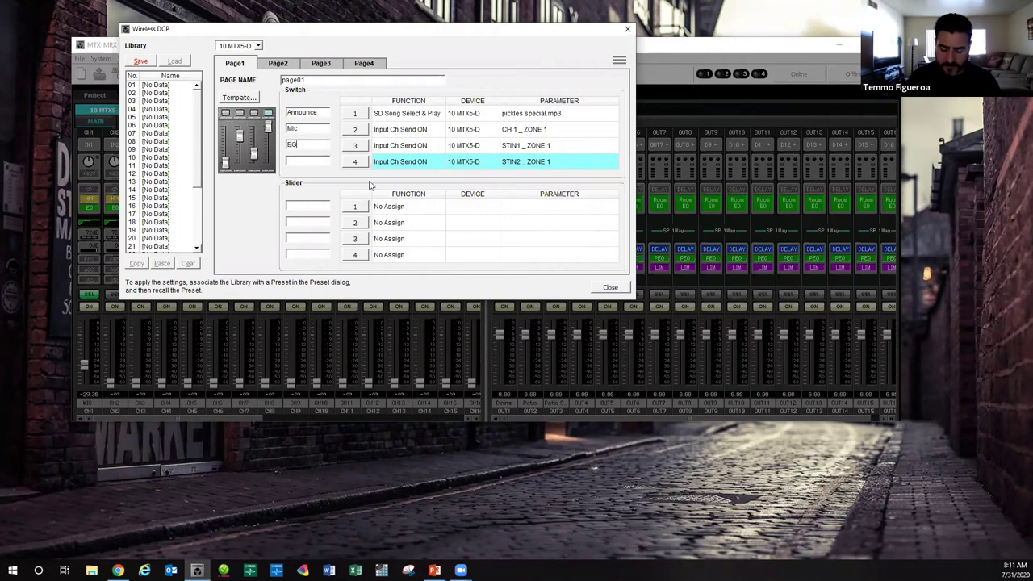
pyautogui.press('Return')
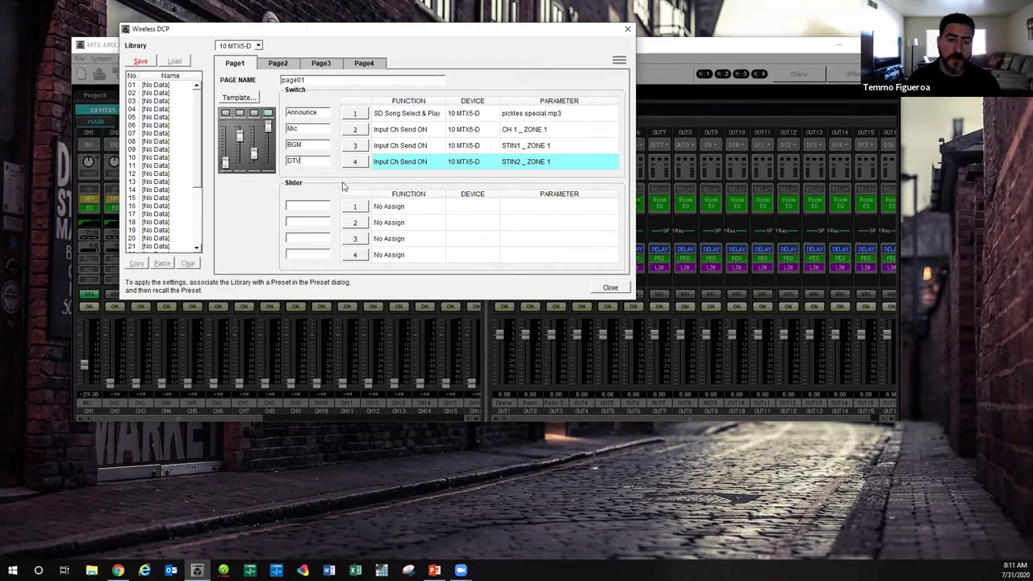
# - Assign Page1's slider 1 to MTX Level, Input Ch Level of CH 1
pyautogui.click(355, 207)
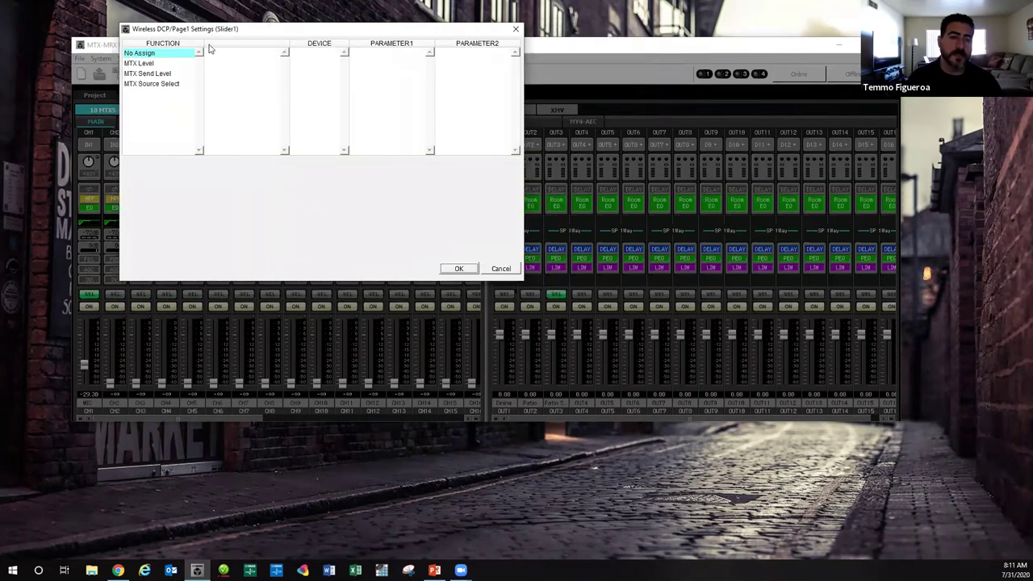
pyautogui.click(156, 75)
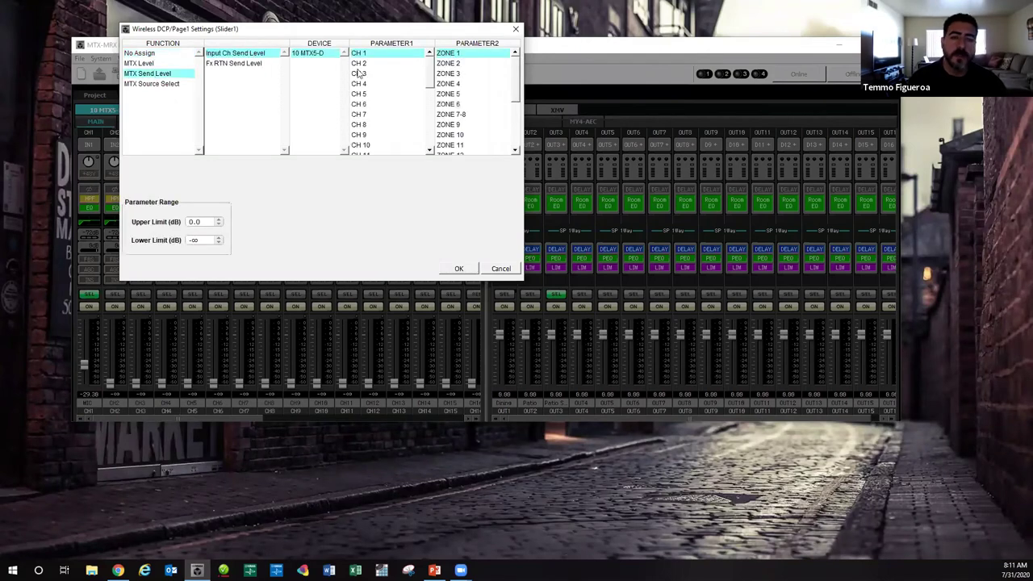
pyautogui.click(161, 65)
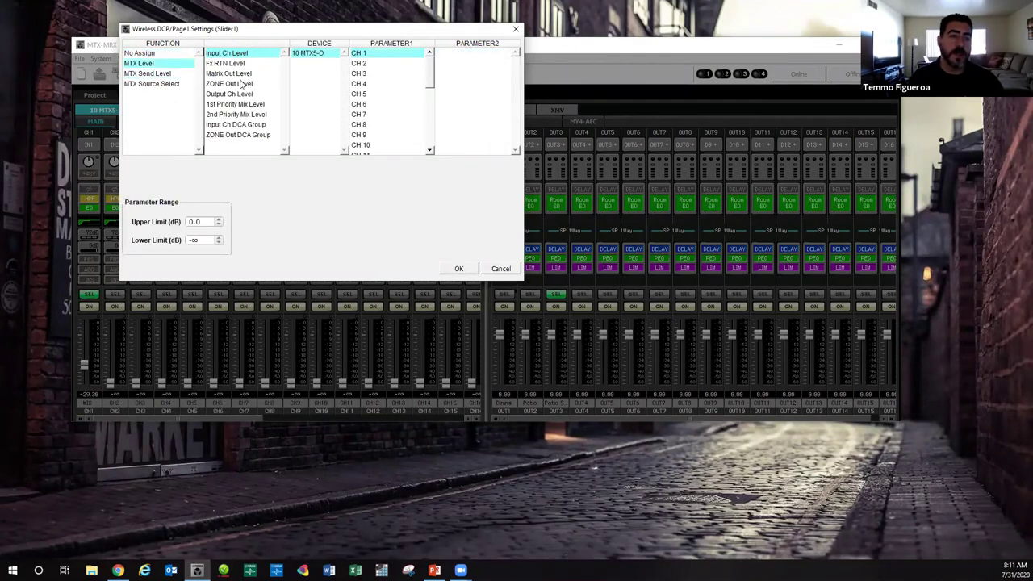
pyautogui.click(459, 268)
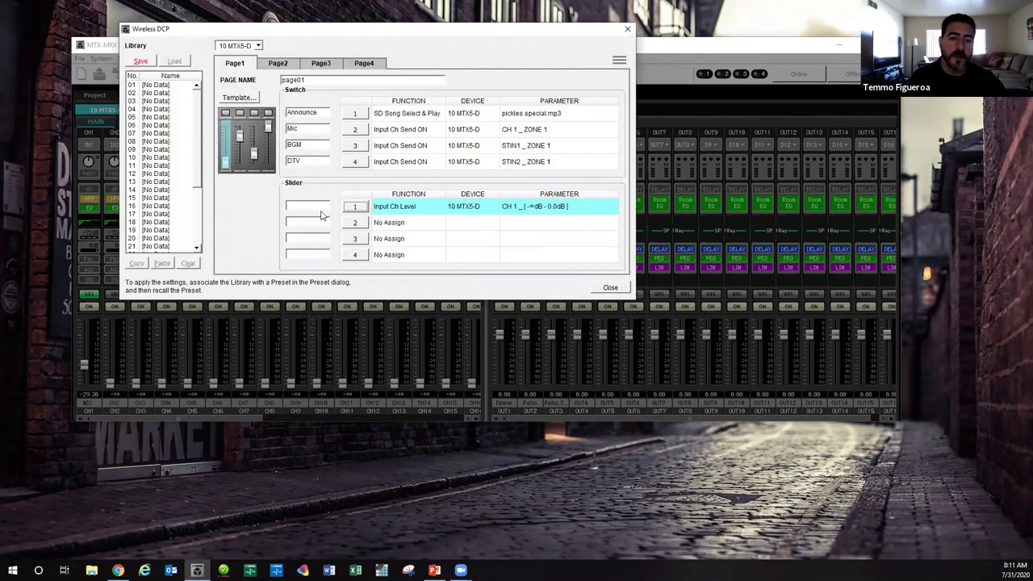
pyautogui.click(353, 223)
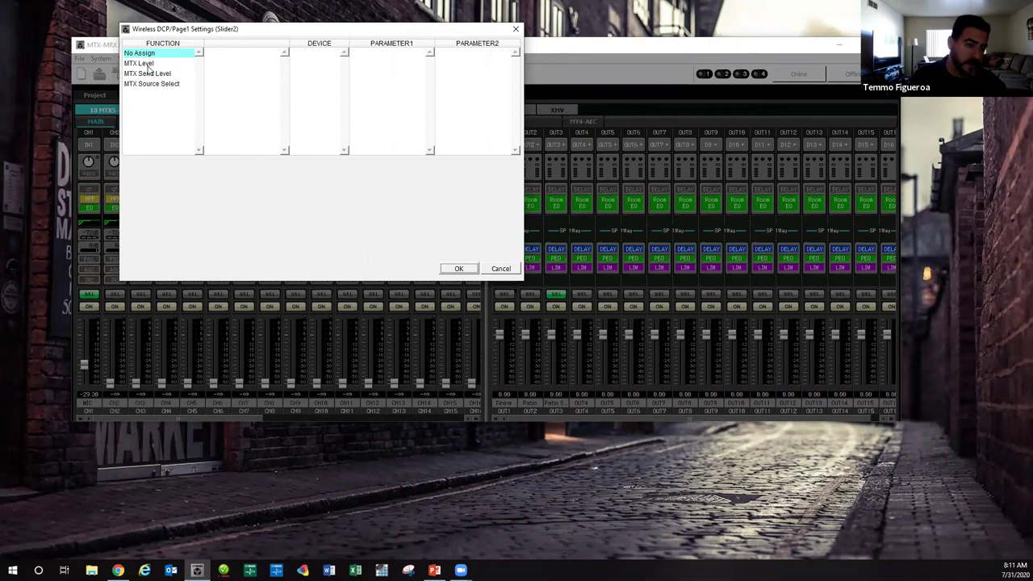
pyautogui.click(500, 268)
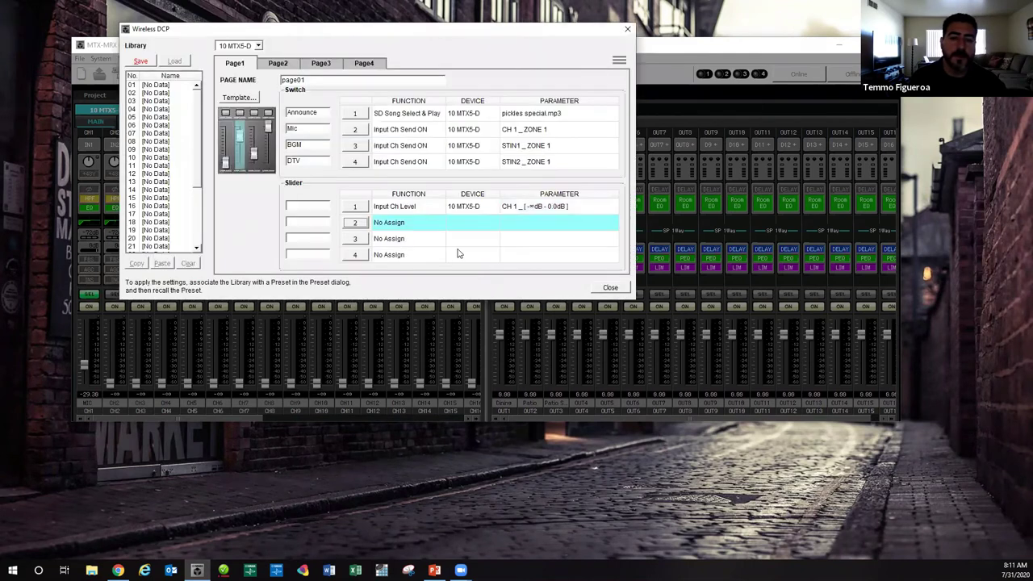
# - Reassign Page1's slider 1 to MTX Level, Input Ch Level of STIN3
pyautogui.click(353, 209)
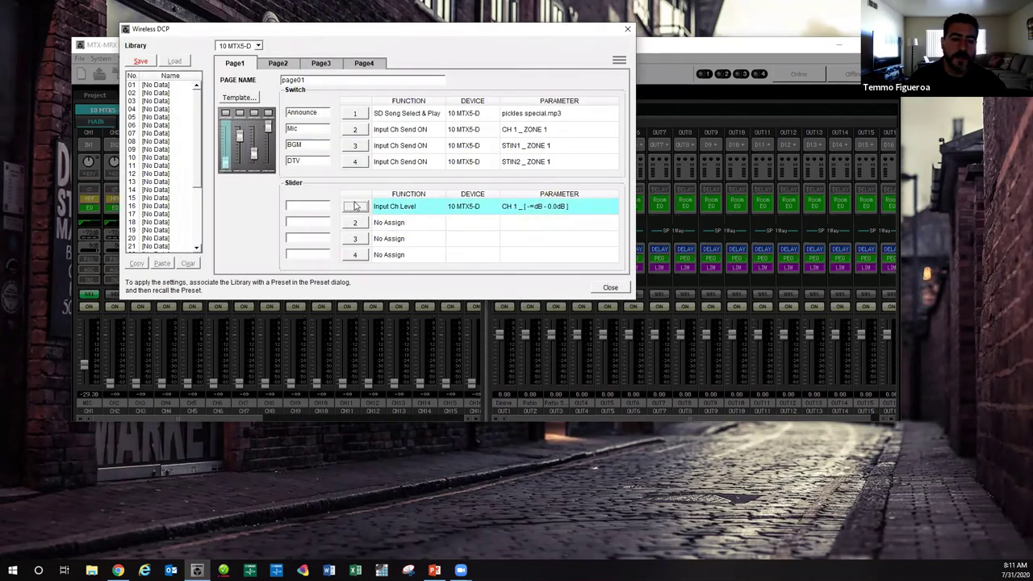
pyautogui.click(150, 74)
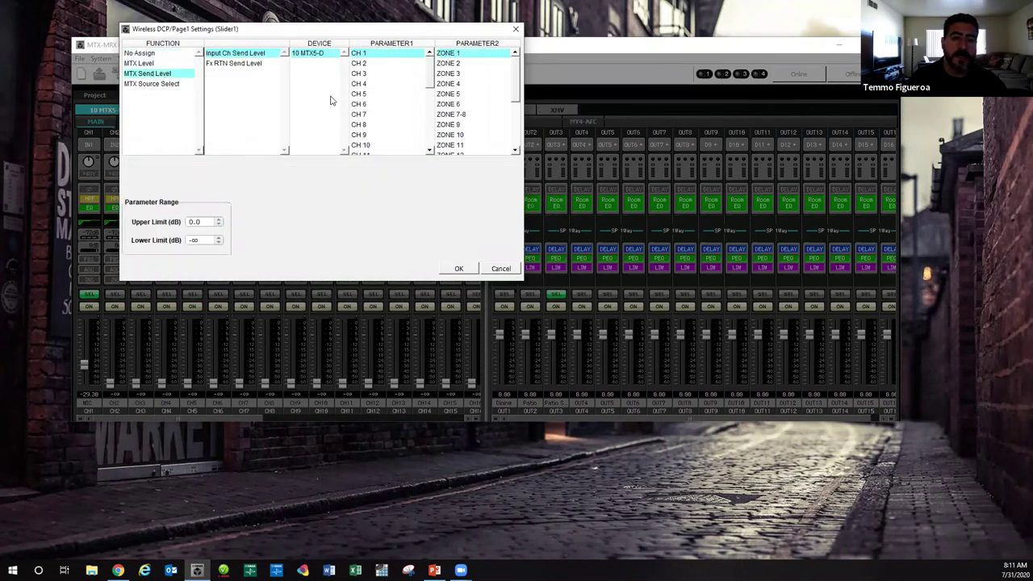
pyautogui.moveTo(430, 75); pyautogui.dragTo(430, 121)
pyautogui.click(357, 104)
pyautogui.click(162, 65)
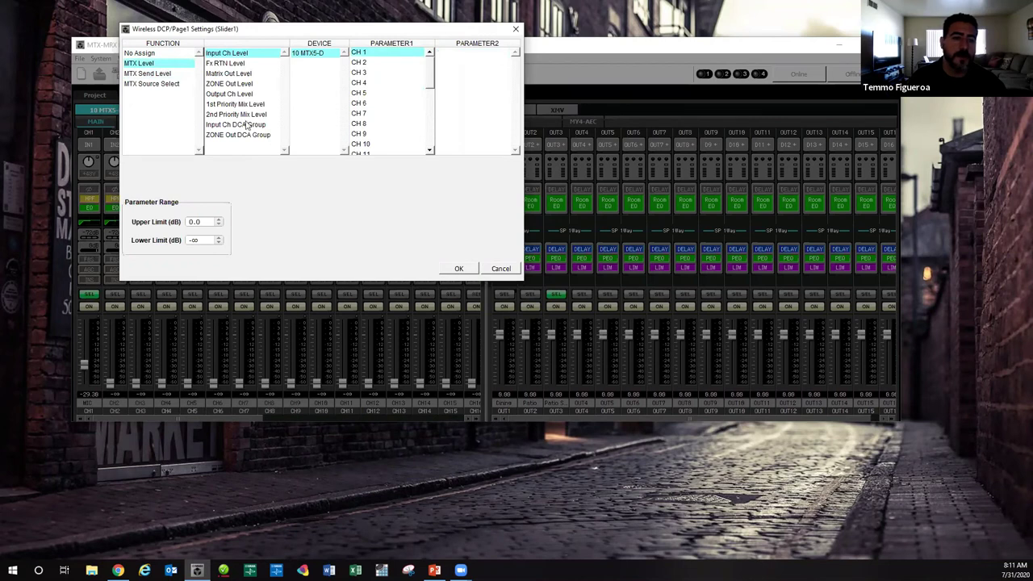
pyautogui.moveTo(431, 79); pyautogui.dragTo(431, 132)
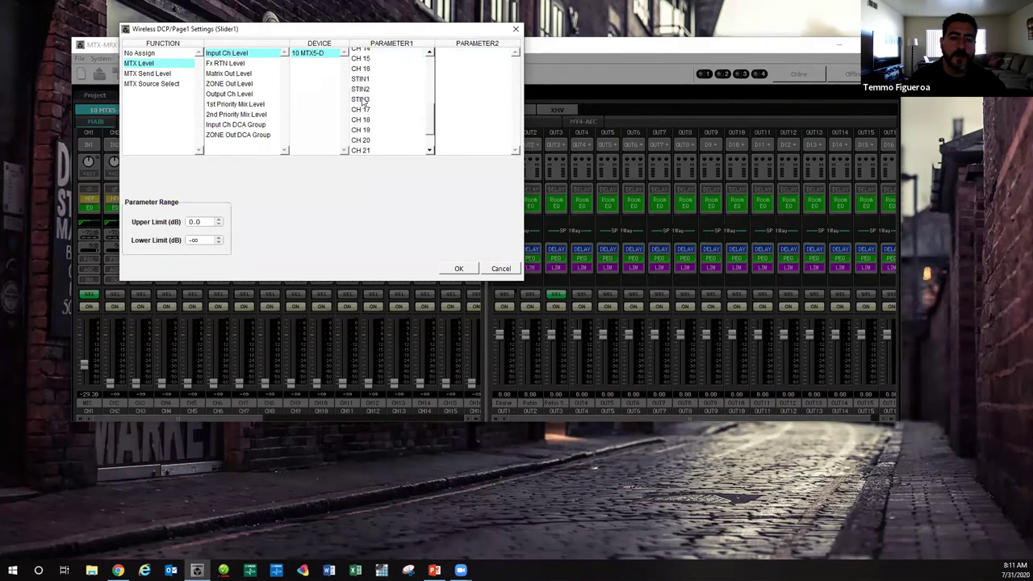
pyautogui.click(362, 99)
pyautogui.click(457, 268)
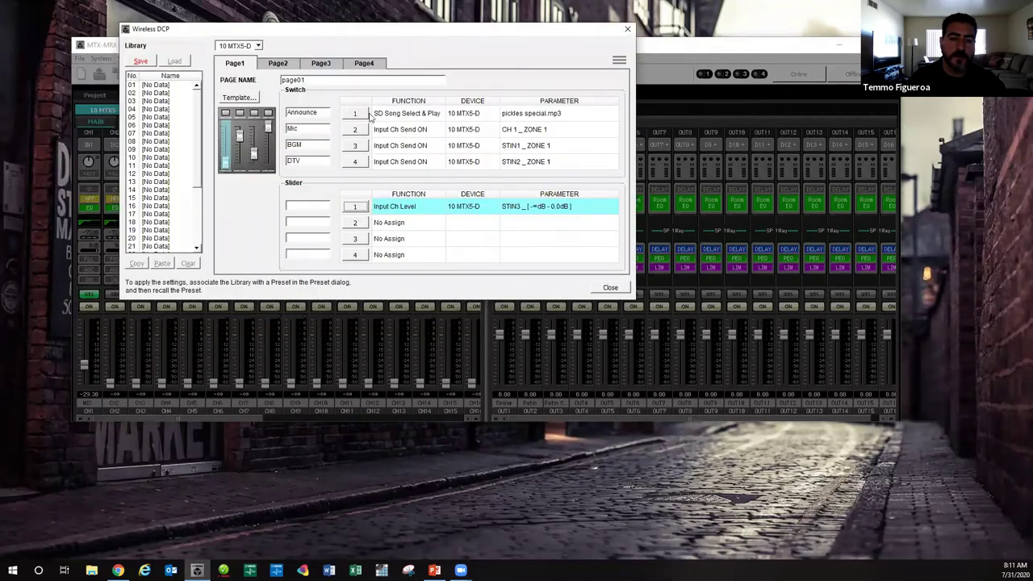
# - Assign Page1's slider 2 to MTX Level, Input Ch Level of CH 1
pyautogui.click(354, 223)
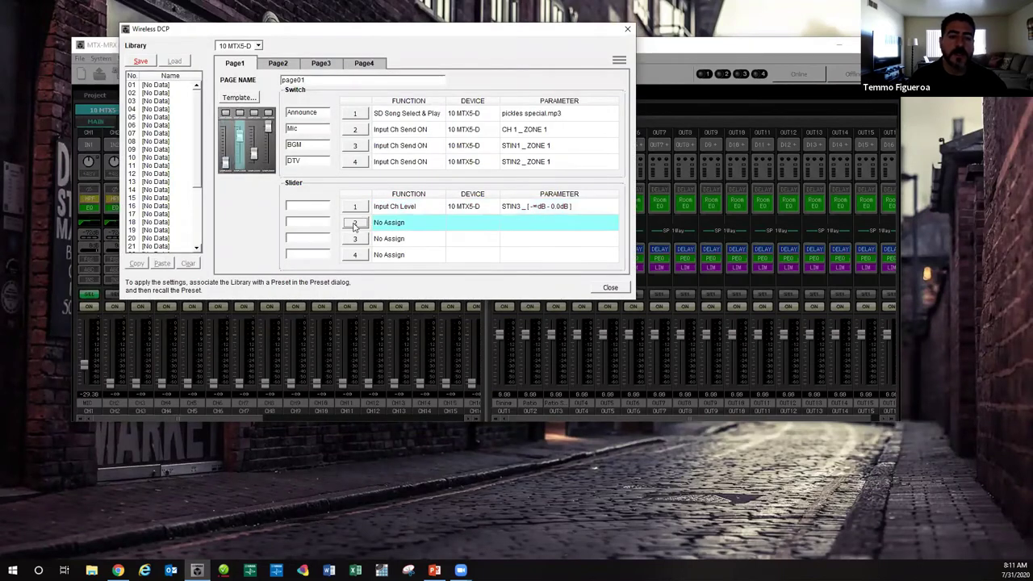
pyautogui.click(149, 74)
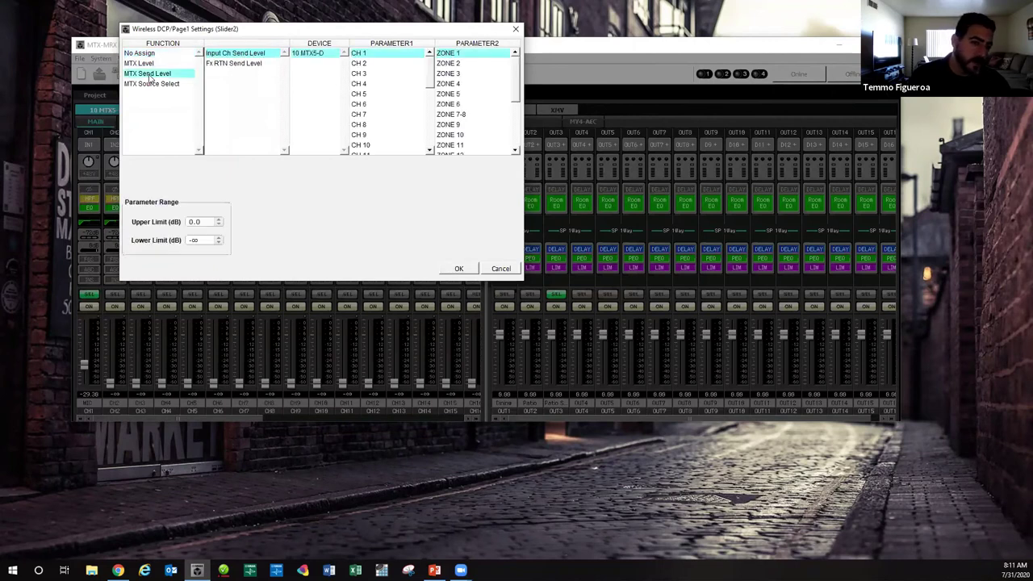
pyautogui.click(153, 63)
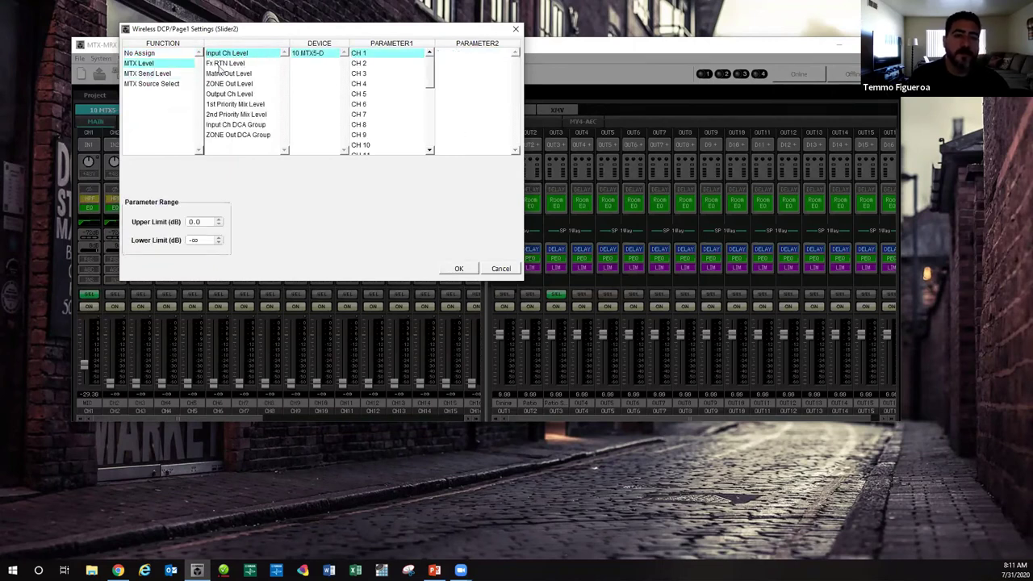
pyautogui.click(464, 268)
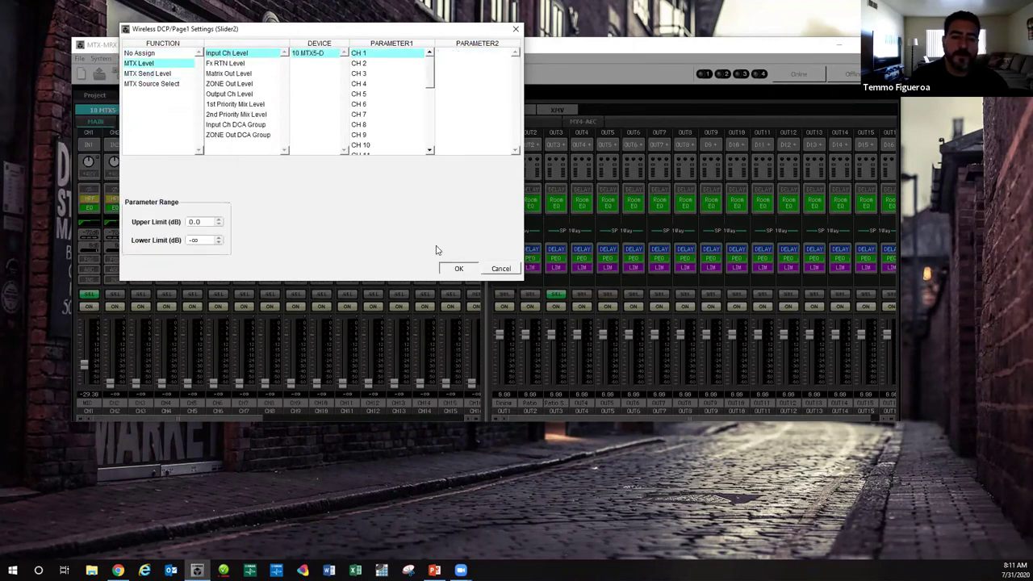
# - Assign Page1's slider 3 to MTX Level, Input Ch Level of STIN1
pyautogui.click(356, 240)
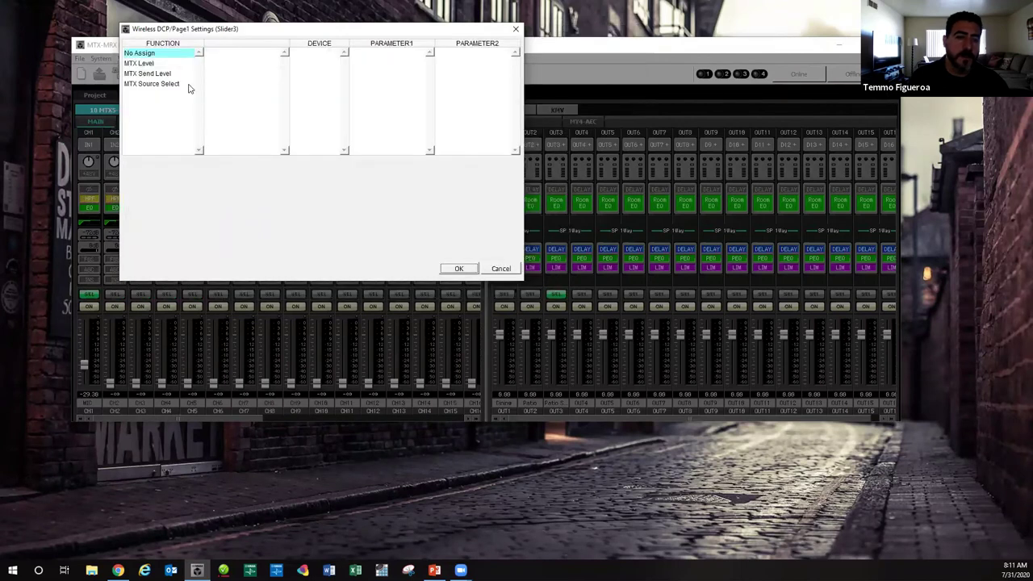
pyautogui.click(150, 64)
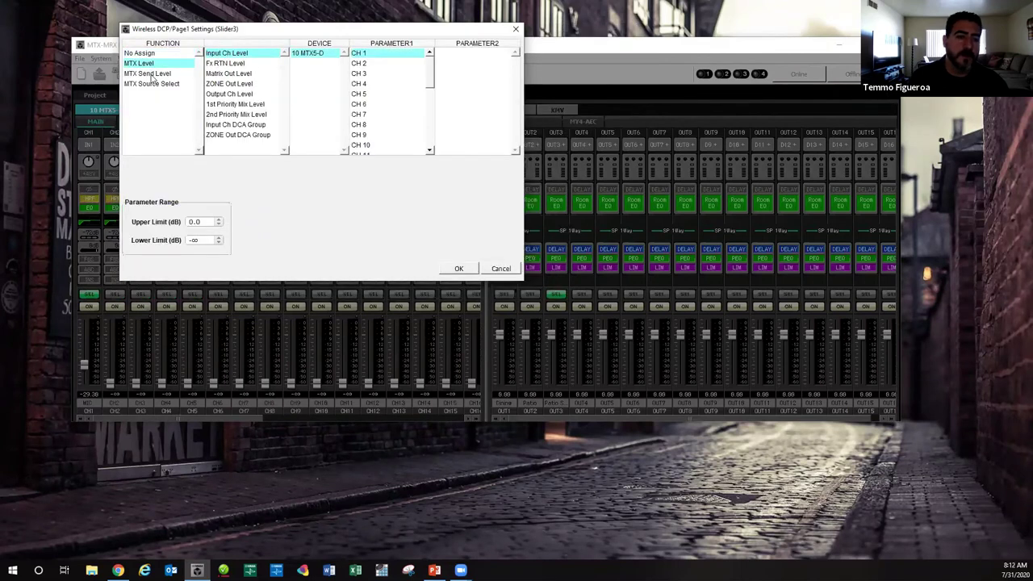
pyautogui.scroll(-2, 428, 75)
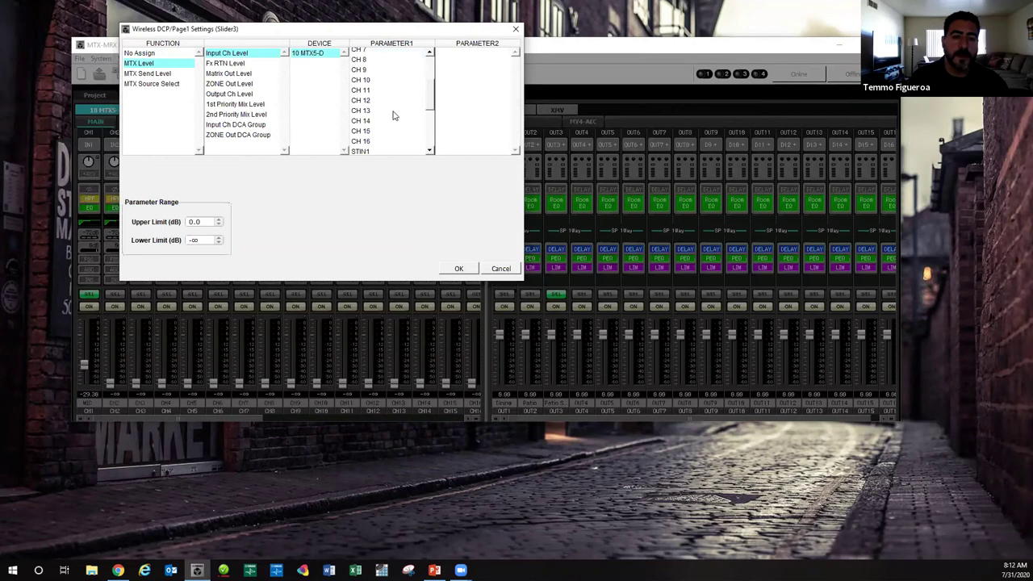
pyautogui.click(361, 151)
pyautogui.click(459, 268)
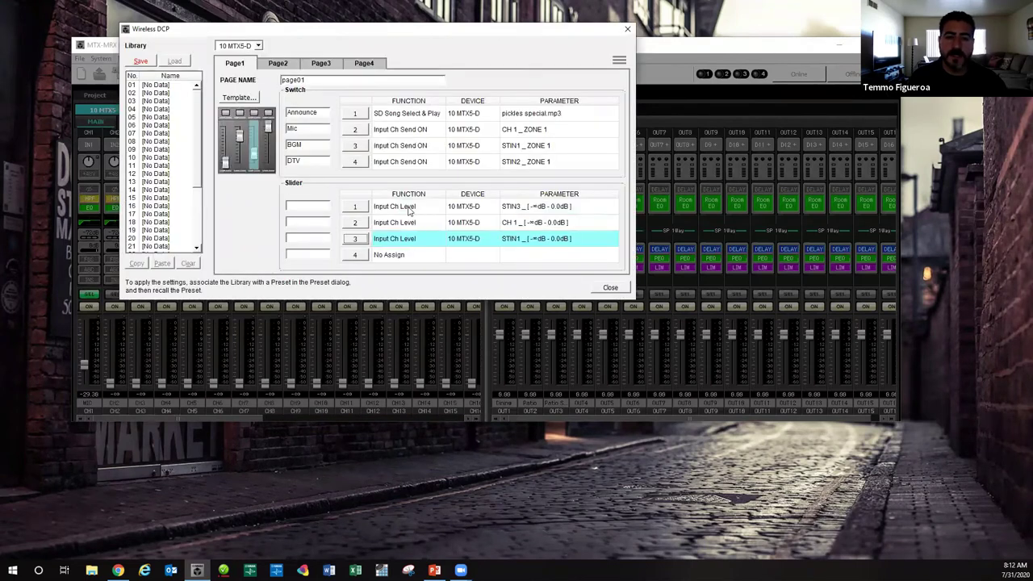
# - Assign Page1's slider 4 to MTX Level, Input Ch Level of STIN2
pyautogui.click(358, 256)
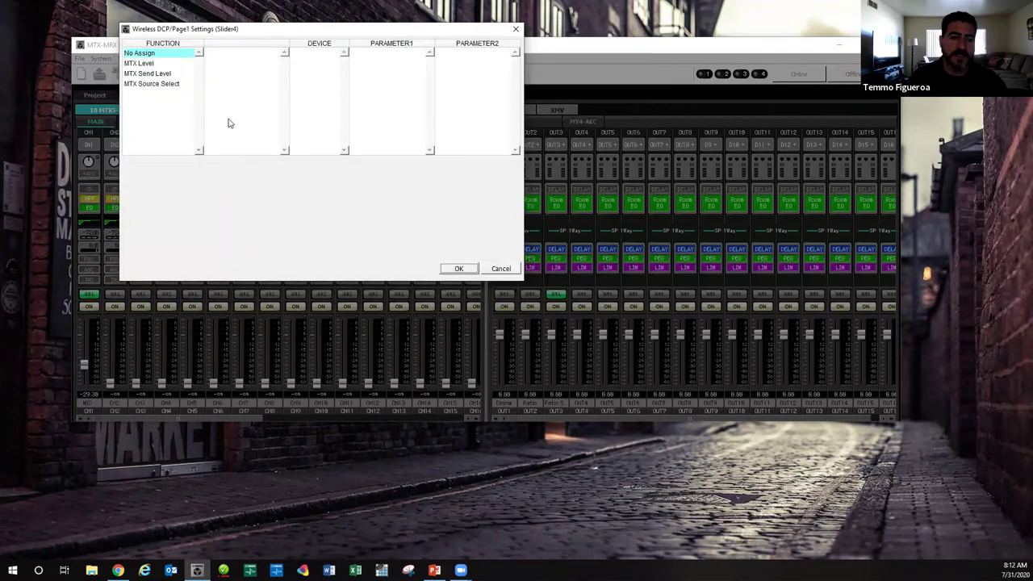
pyautogui.click(151, 64)
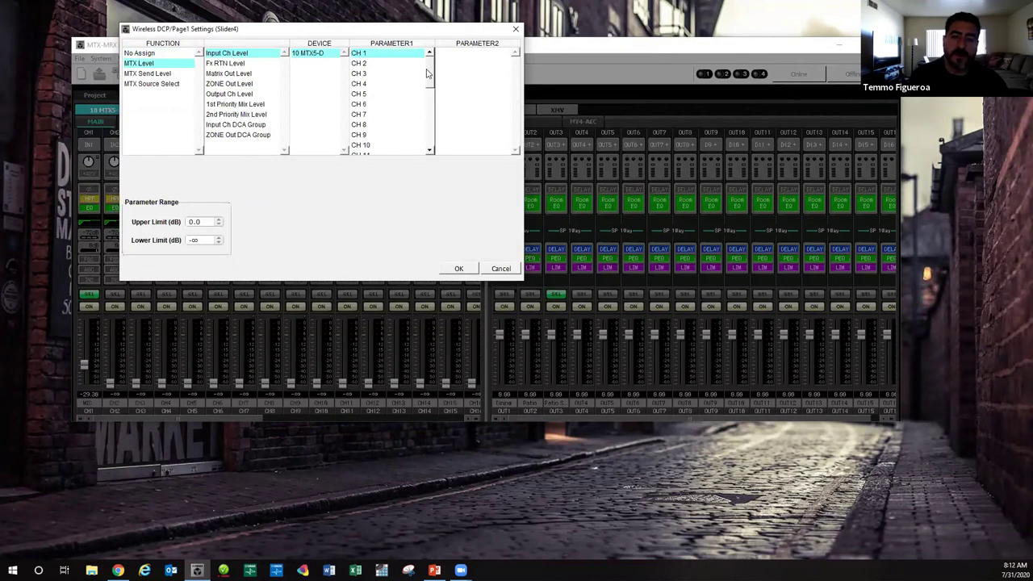
pyautogui.scroll(-4, 373, 113)
pyautogui.click(365, 91)
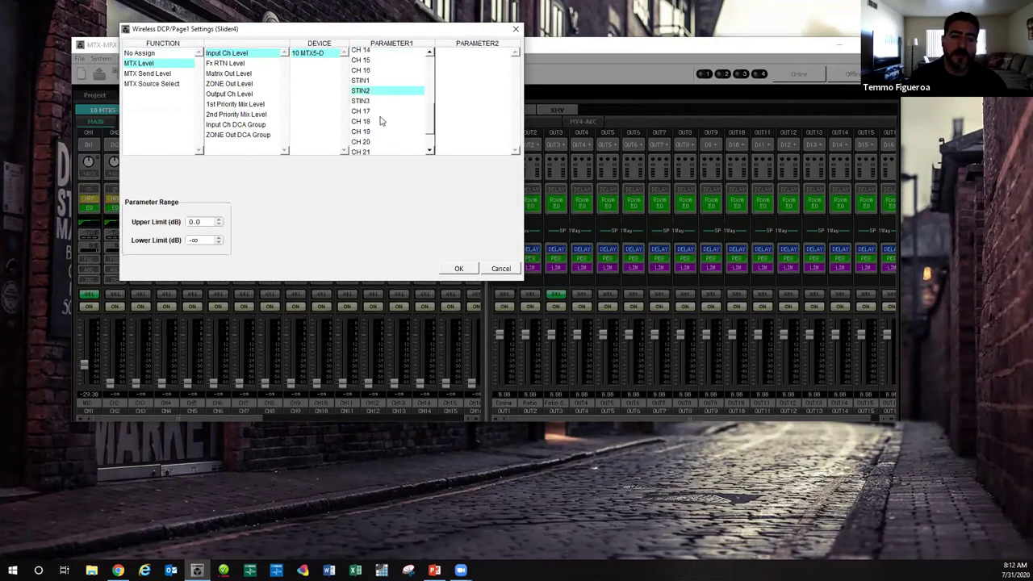
pyautogui.click(458, 268)
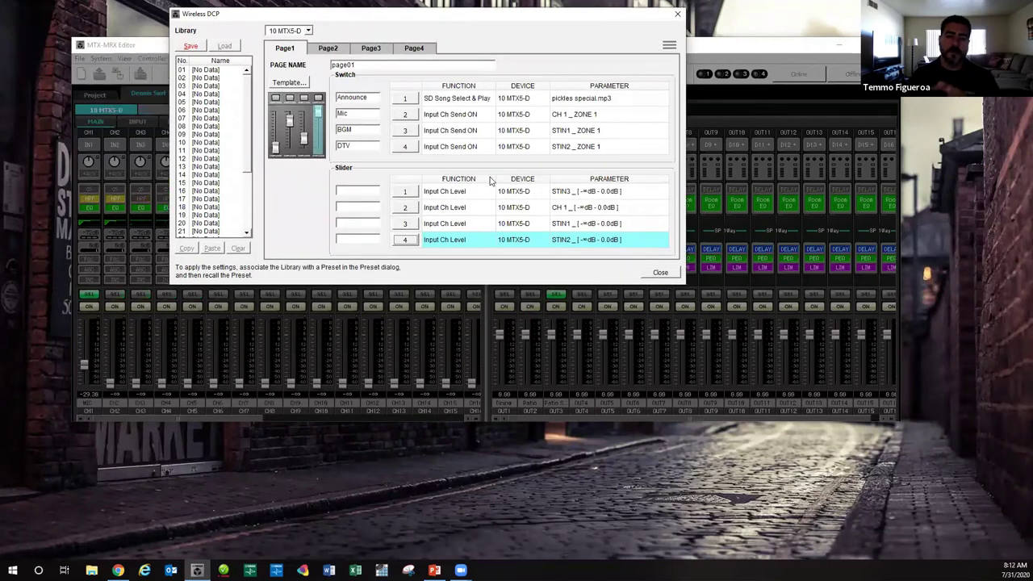
# - Label all four Page1 sliders LEVEL
pyautogui.click(358, 191)
pyautogui.write('LEVEL')
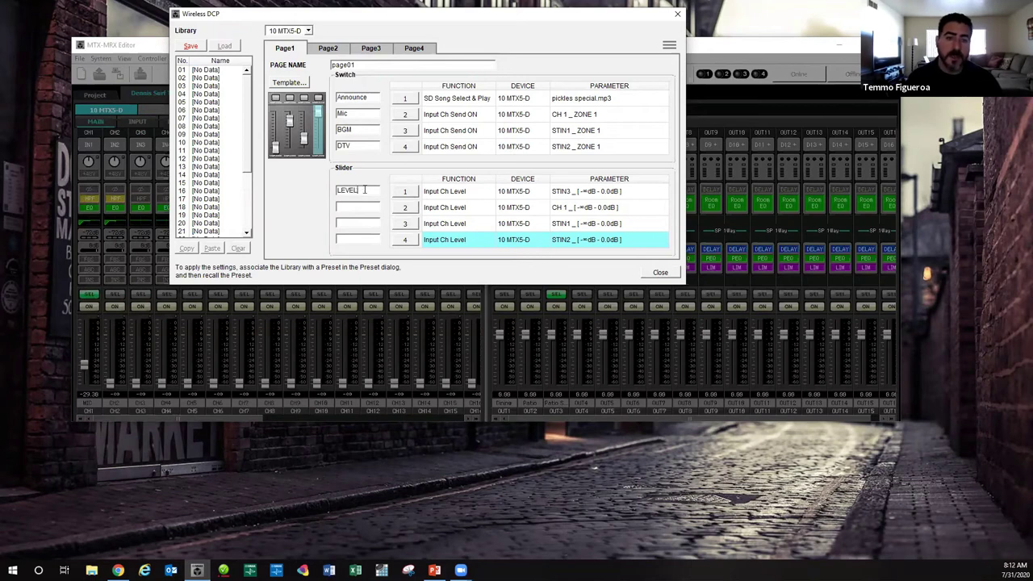
pyautogui.moveTo(365, 190); pyautogui.dragTo(327, 196)
pyautogui.hotkey('ctrl', 'c')
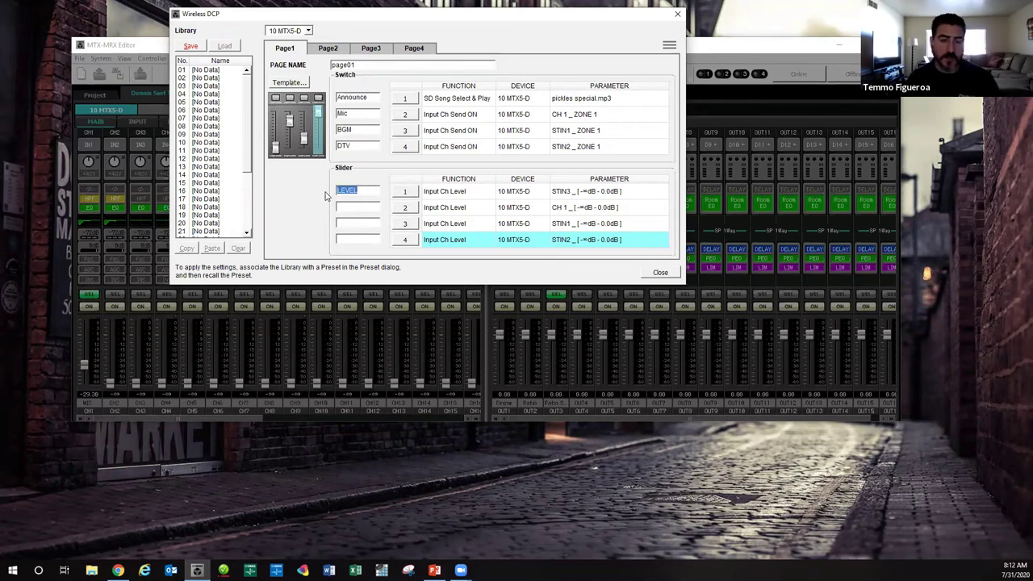
pyautogui.click(349, 210)
pyautogui.hotkey('ctrl', 'v')
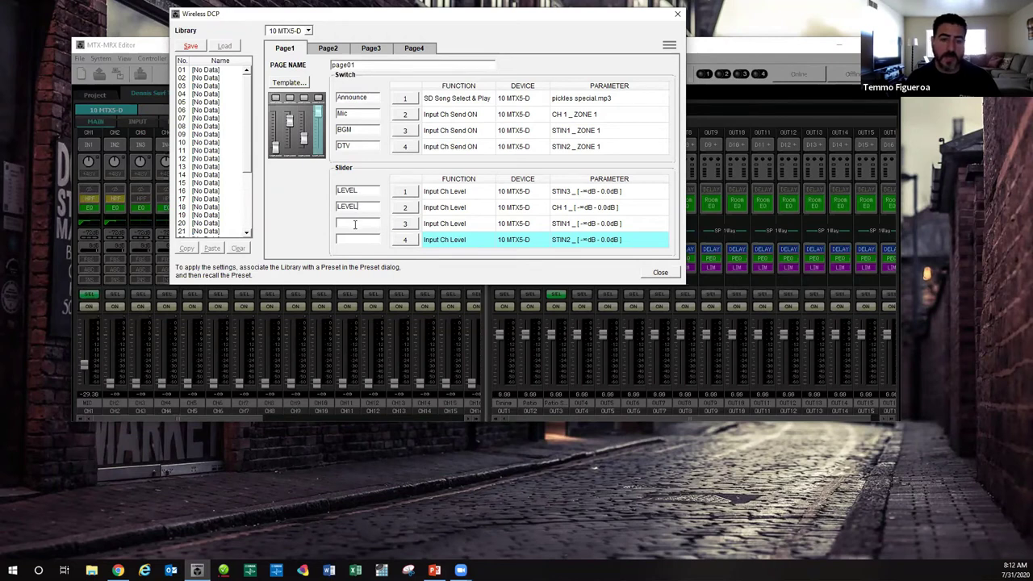
pyautogui.click(355, 225)
pyautogui.hotkey('ctrl', 'v')
pyautogui.click(360, 238)
pyautogui.hotkey('ctrl', 'v')
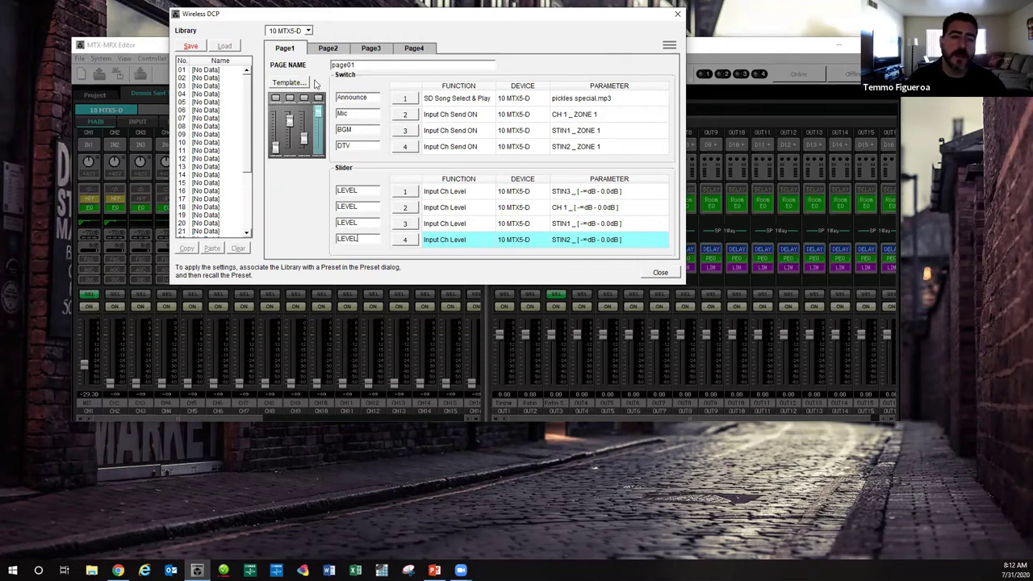
# - Save the Wireless DCP settings to library slot 01 and close the Wireless DCP window
pyautogui.click(197, 71)
pyautogui.click(191, 45)
pyautogui.click(420, 167)
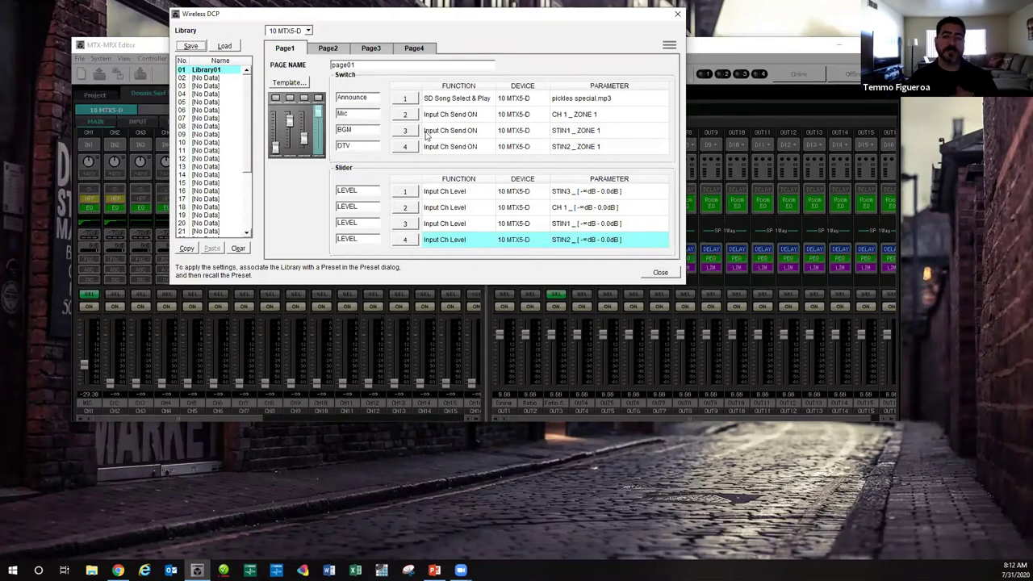
pyautogui.click(659, 273)
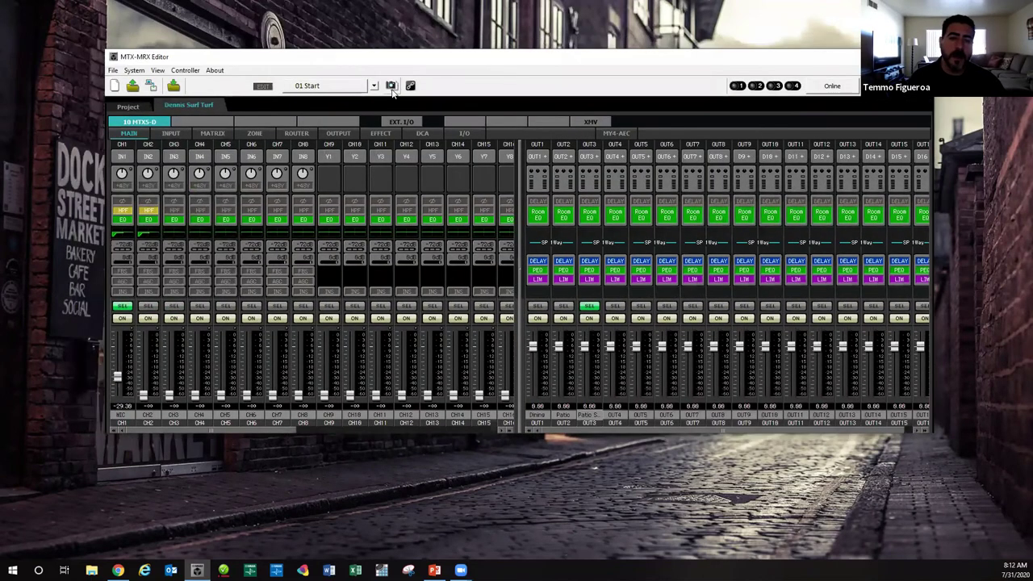
# - Assign DCP Library01 and Wireless DCP Library01 to preset 01 Start
pyautogui.click(392, 87)
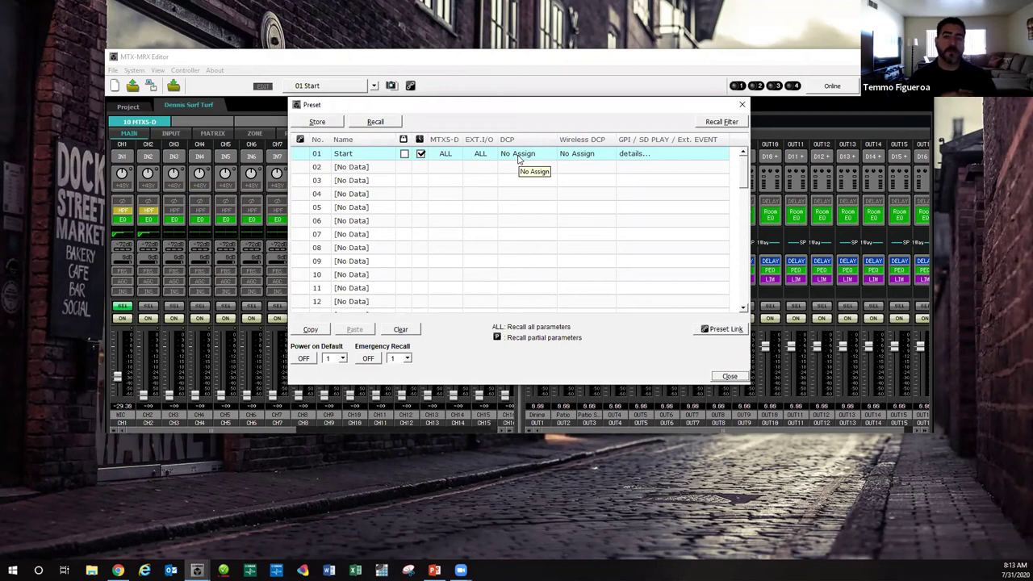
pyautogui.doubleClick(518, 154)
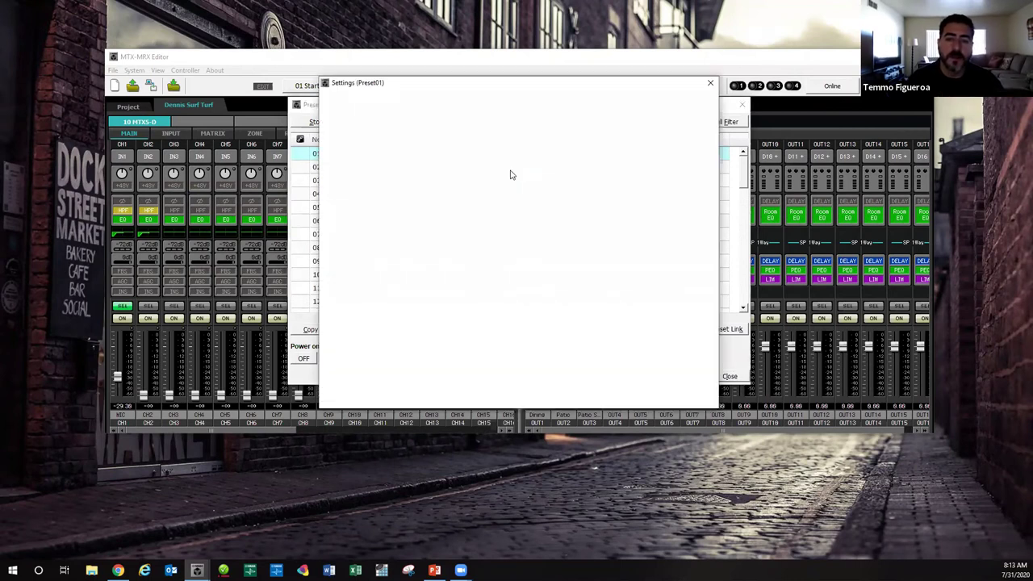
pyautogui.click(345, 111)
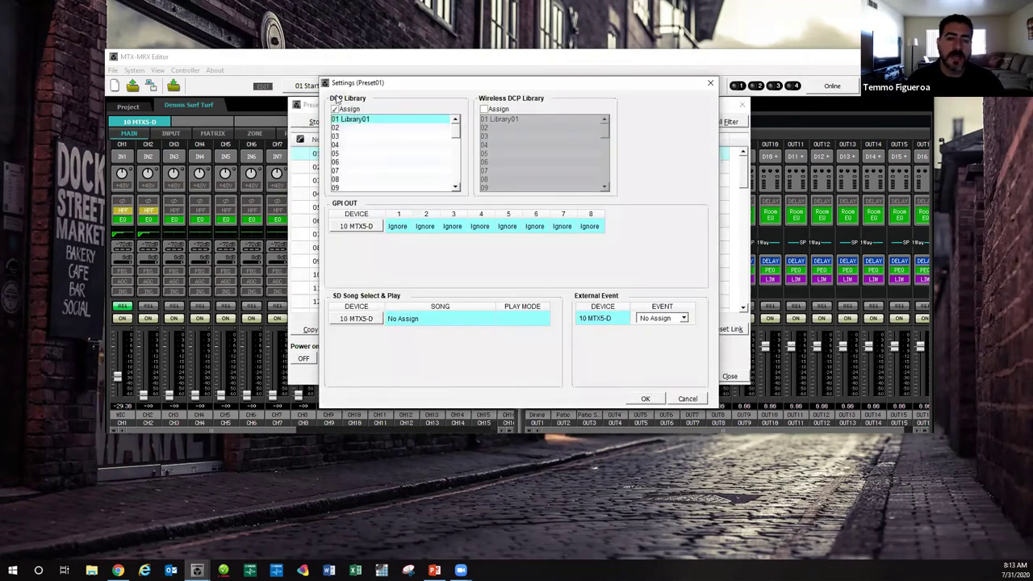
pyautogui.click(484, 110)
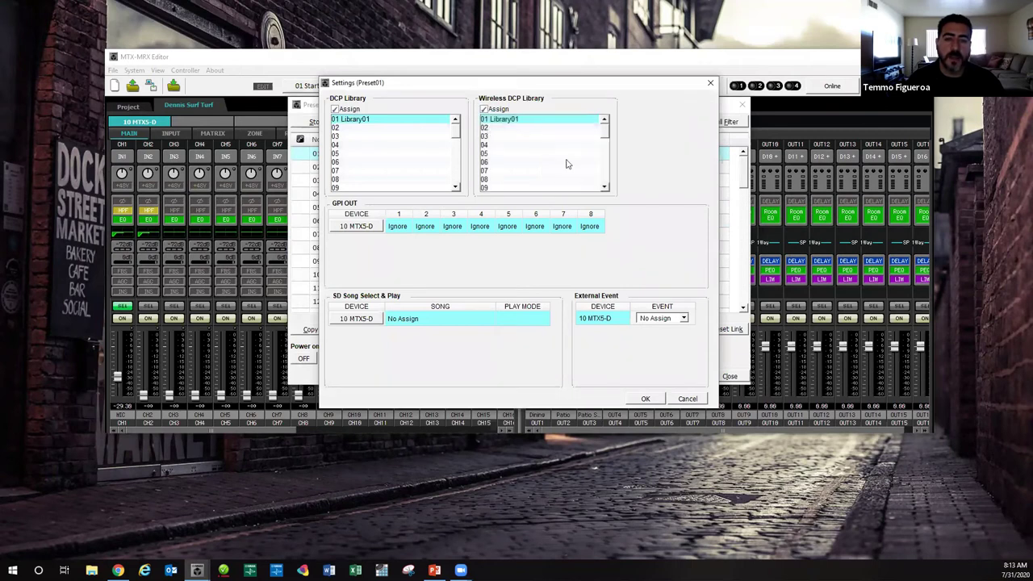
pyautogui.click(648, 399)
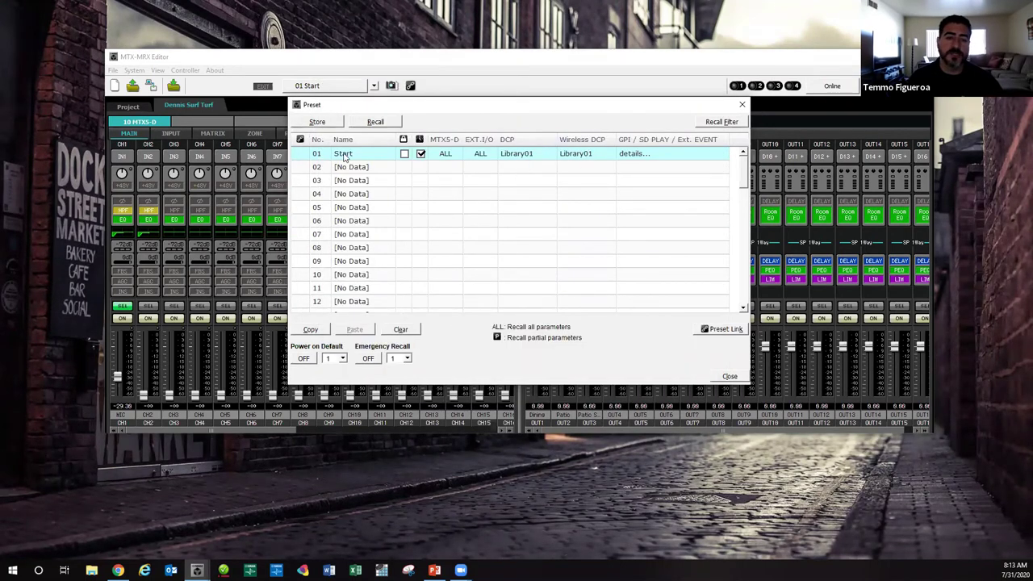
# - Store the current settings over the existing Start preset and close the Preset window
pyautogui.click(327, 126)
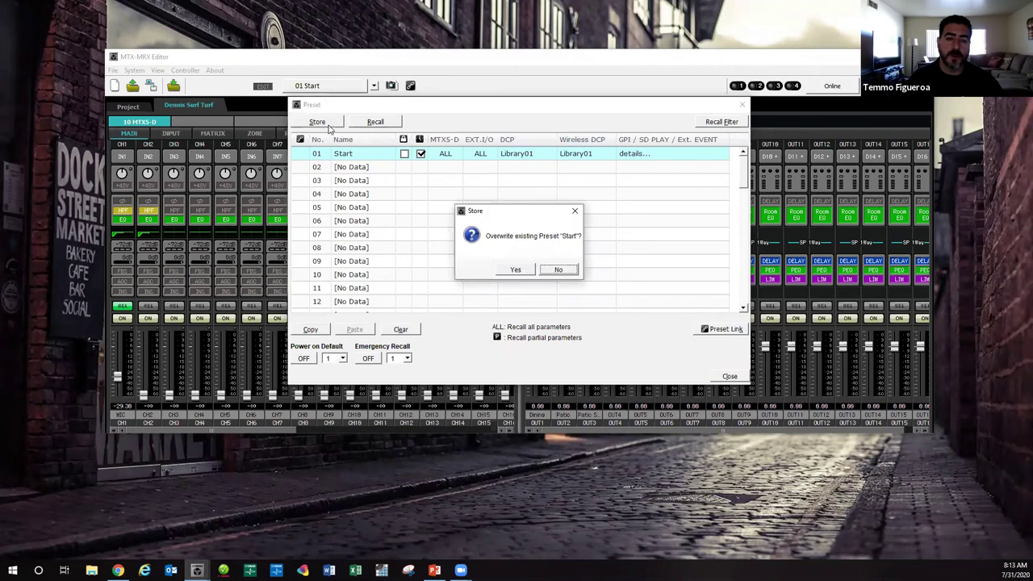
pyautogui.click(504, 272)
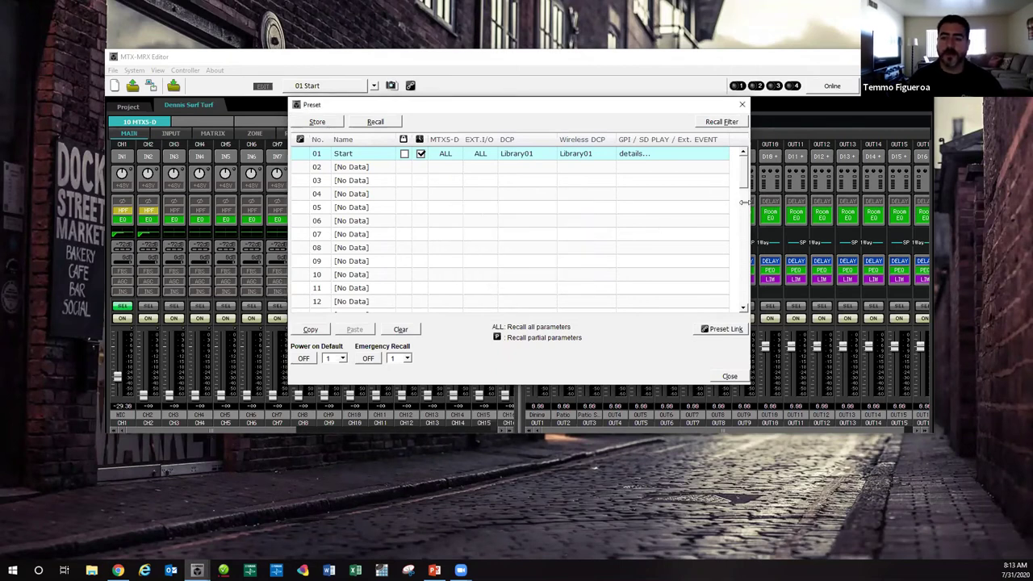
pyautogui.moveTo(747, 202); pyautogui.dragTo(813, 202)
pyautogui.moveTo(674, 108); pyautogui.dragTo(650, 38)
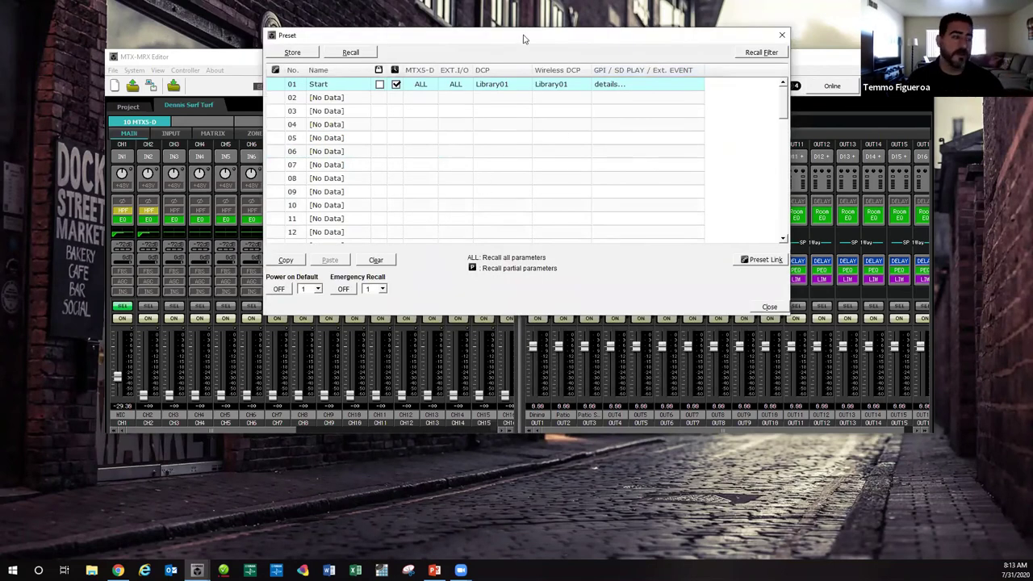
pyautogui.moveTo(523, 39); pyautogui.dragTo(463, 42)
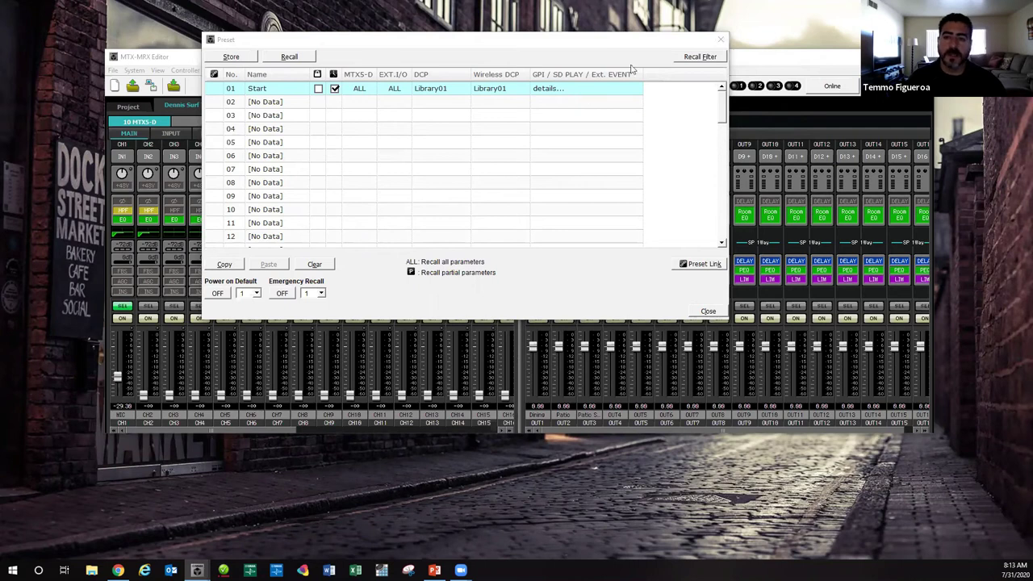
pyautogui.moveTo(611, 50); pyautogui.dragTo(547, 47)
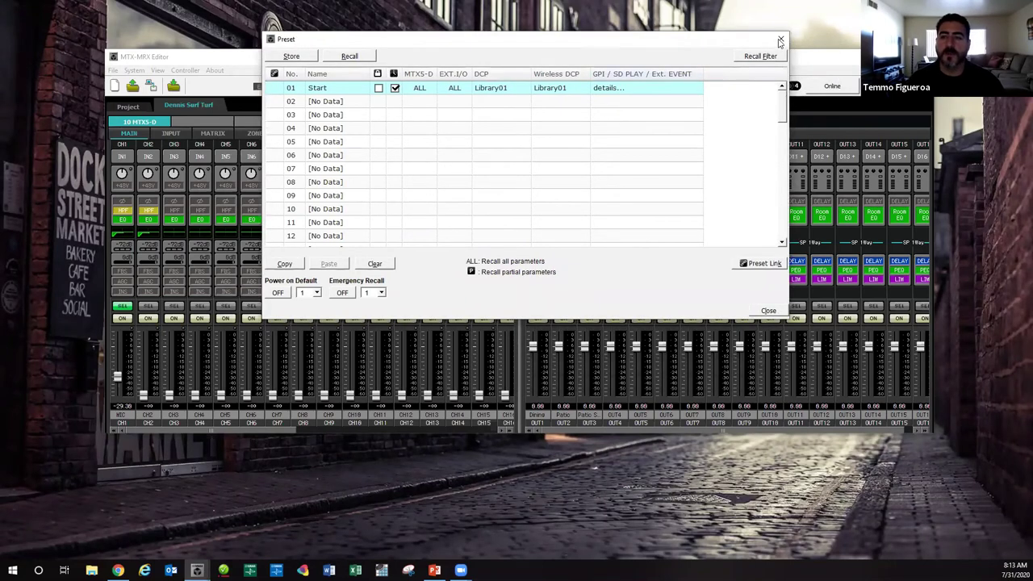
pyautogui.press('Escape')
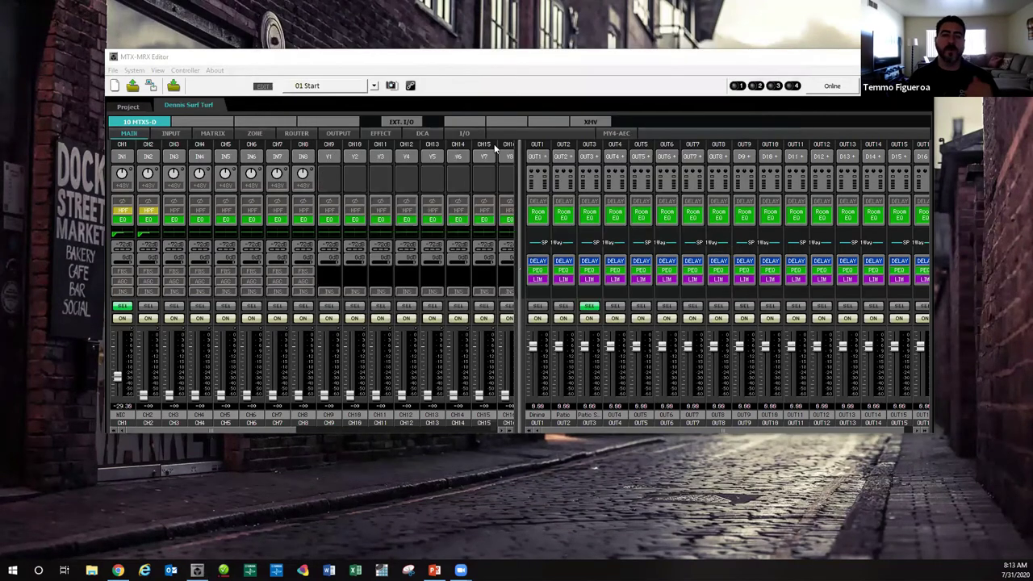
# - Take the Dennis Surf Turf system online from the project view, synchronizing in the To Device direction
pyautogui.click(136, 106)
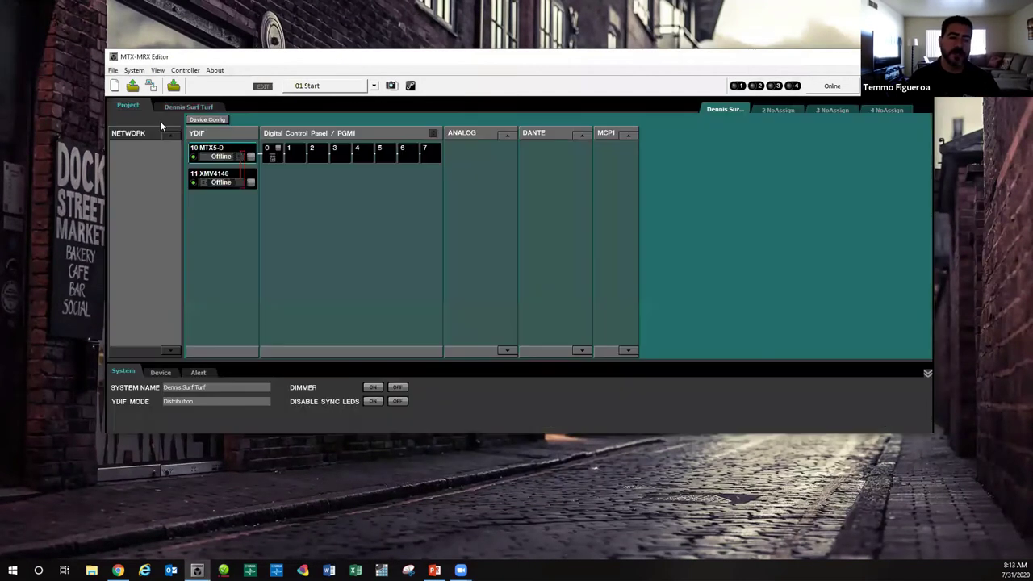
pyautogui.click(827, 90)
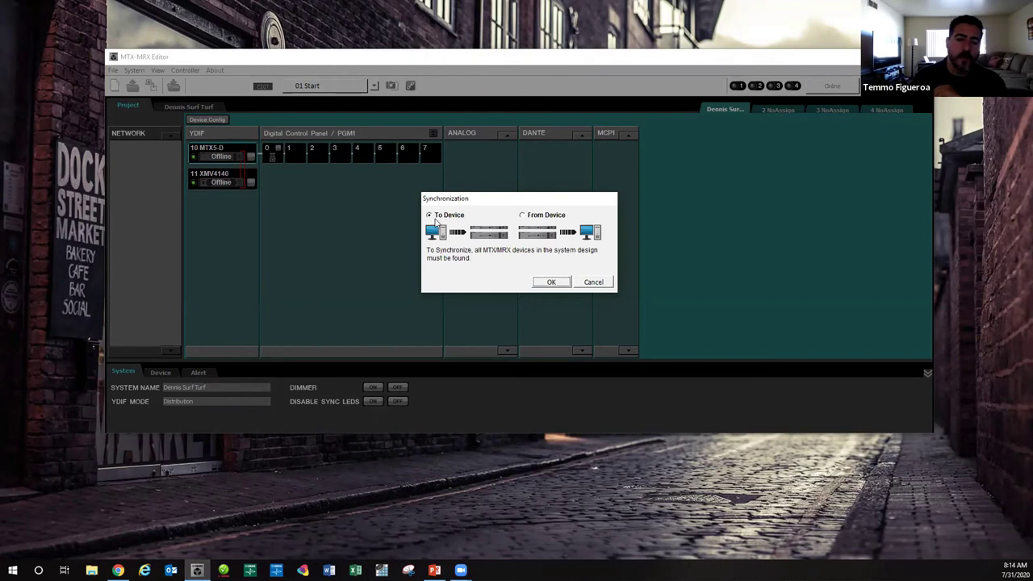
pyautogui.click(549, 284)
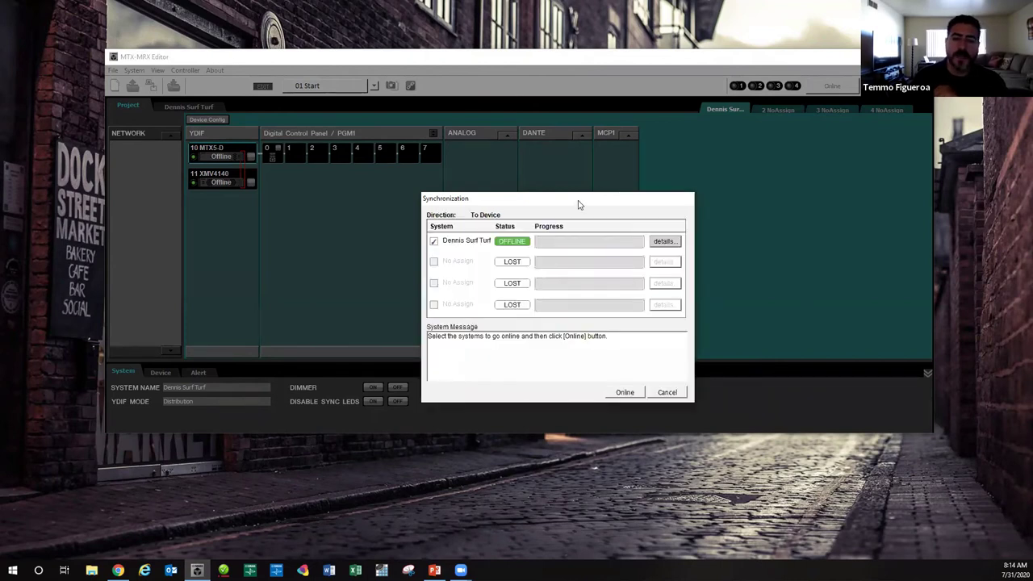
pyautogui.click(667, 328)
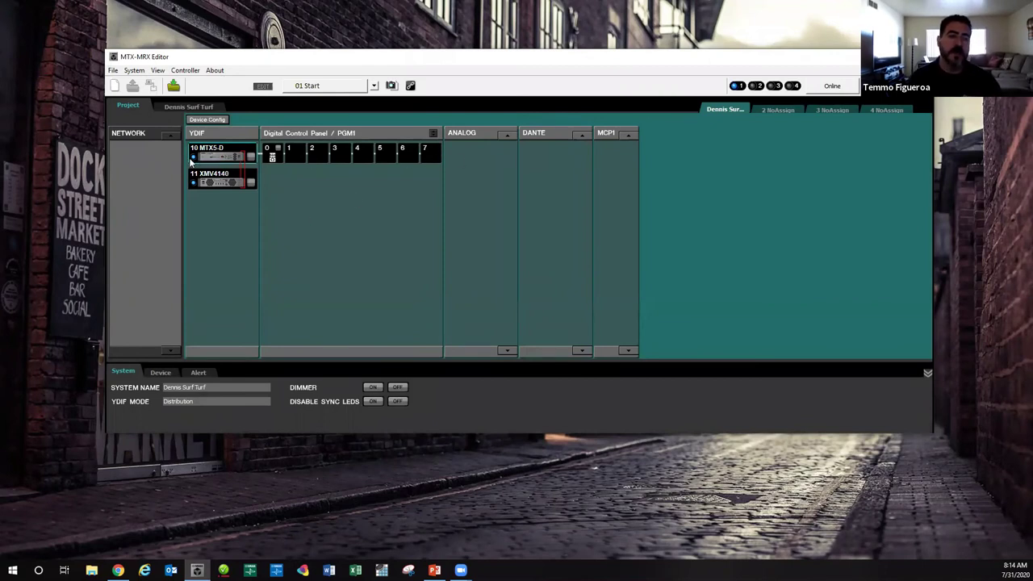
# - Raise the CH1 mic fader to about -0.35 dB and check the XMV amplifier's channels
pyautogui.click(202, 118)
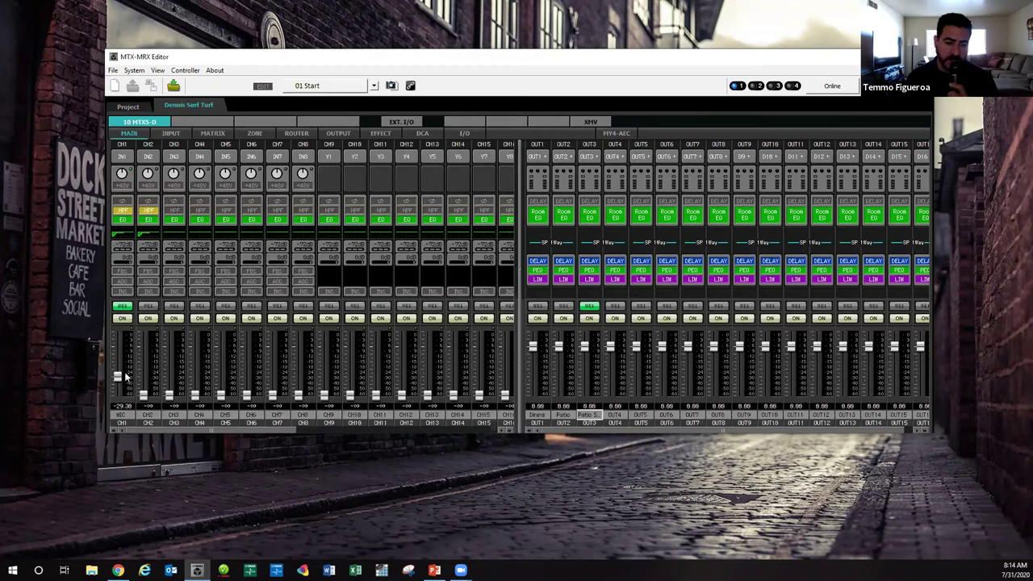
pyautogui.moveTo(118, 377); pyautogui.dragTo(117, 347)
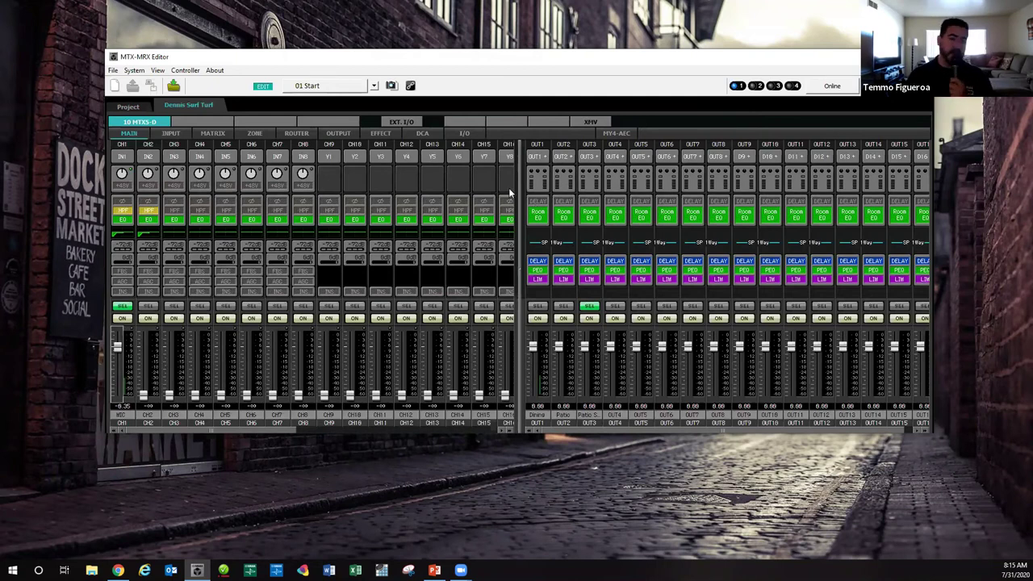
pyautogui.click(593, 121)
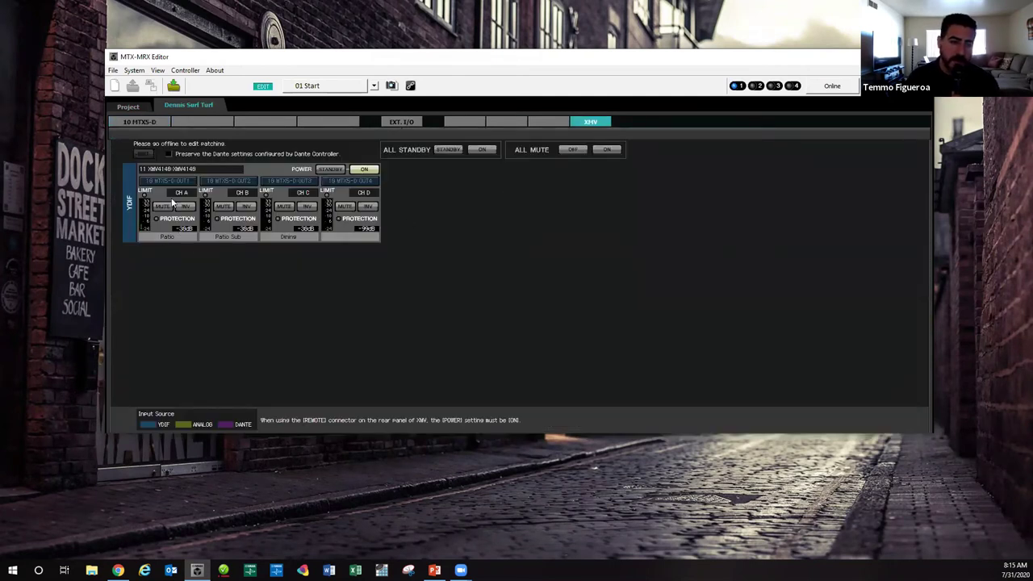
pyautogui.click(136, 122)
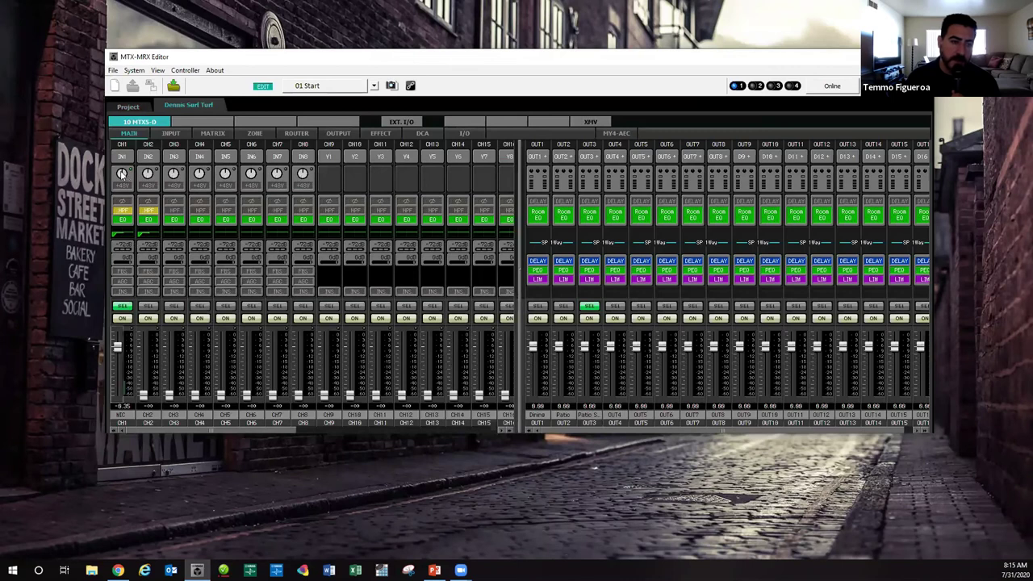
# - Set the CH1 input gain to 49 dB and adjust the CH1 mic fader to about -1.05 dB
pyautogui.click(122, 174)
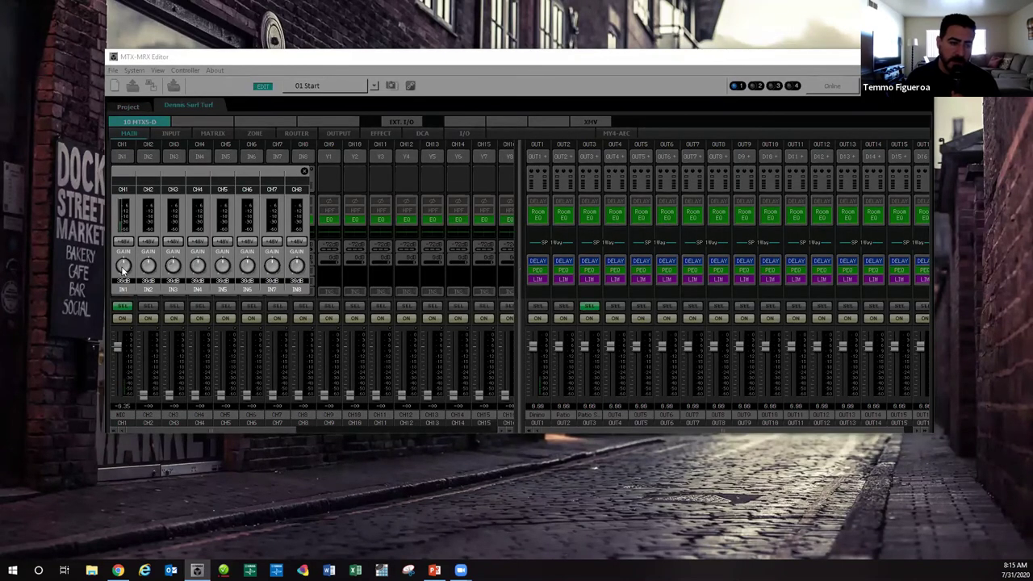
pyautogui.moveTo(123, 262); pyautogui.dragTo(127, 235)
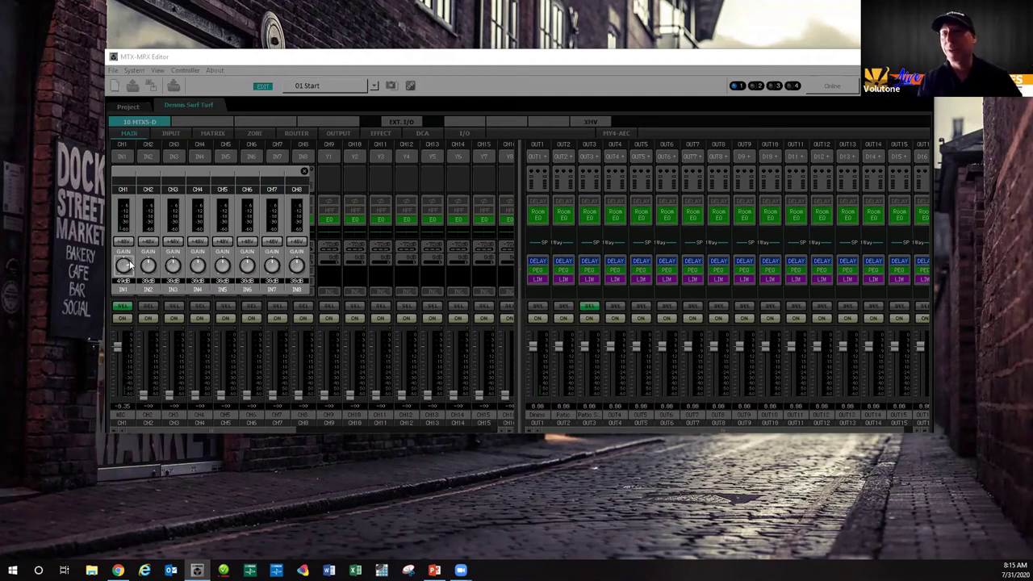
pyautogui.click(303, 173)
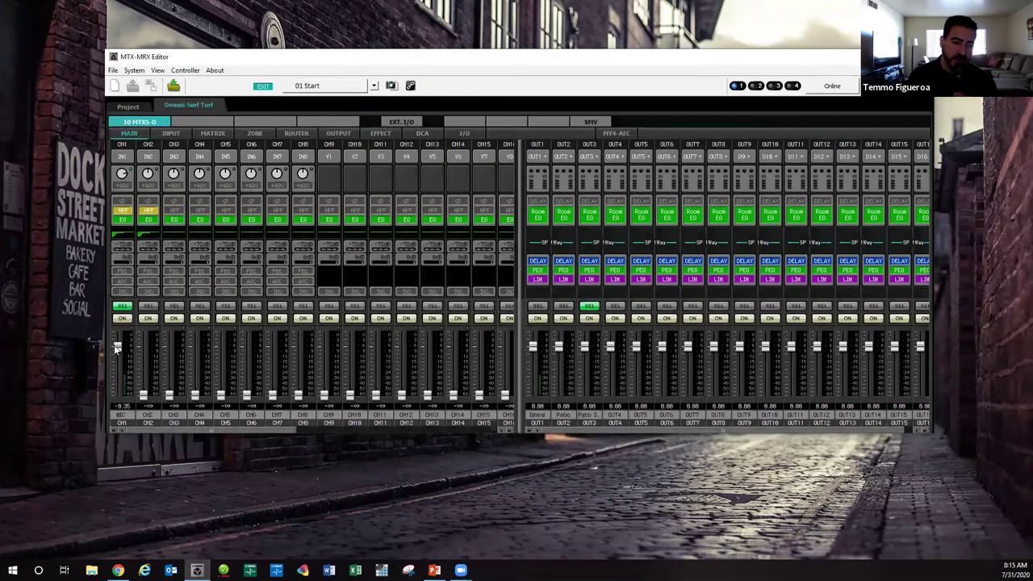
pyautogui.scroll(2, 113, 359)
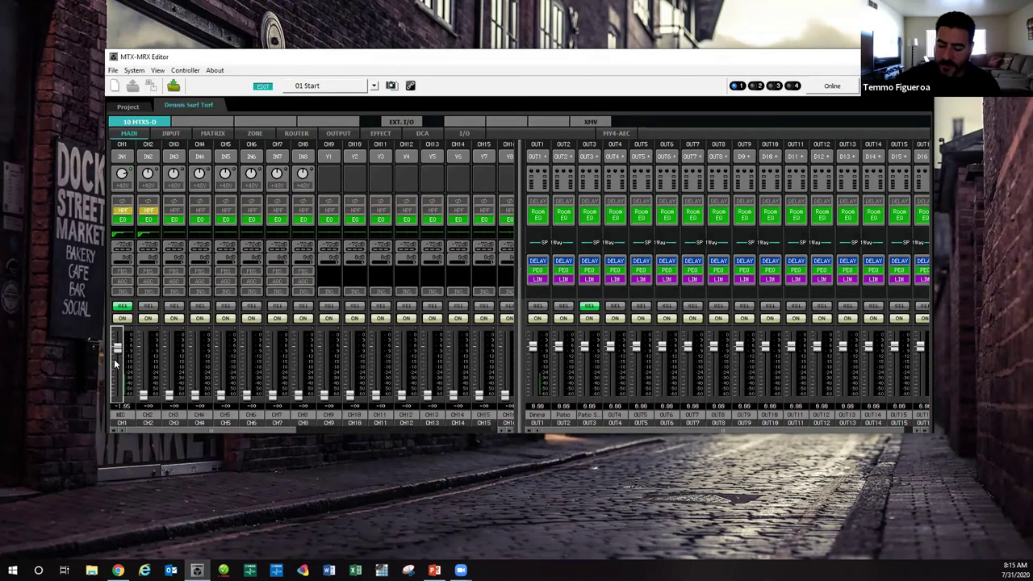
# - Raise the BGM stereo input (STIN1) fader to about -28.6 dB
pyautogui.moveTo(159, 428); pyautogui.dragTo(279, 429)
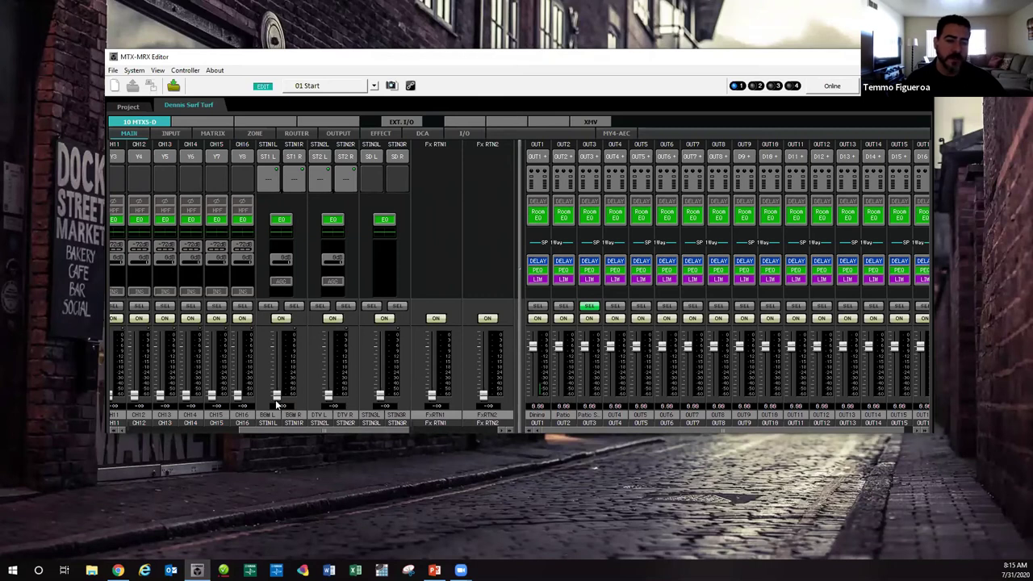
pyautogui.moveTo(276, 395)
pyautogui.mouseDown()
pyautogui.moveTo(276, 341)
pyautogui.moveTo(279, 375)
pyautogui.mouseUp()
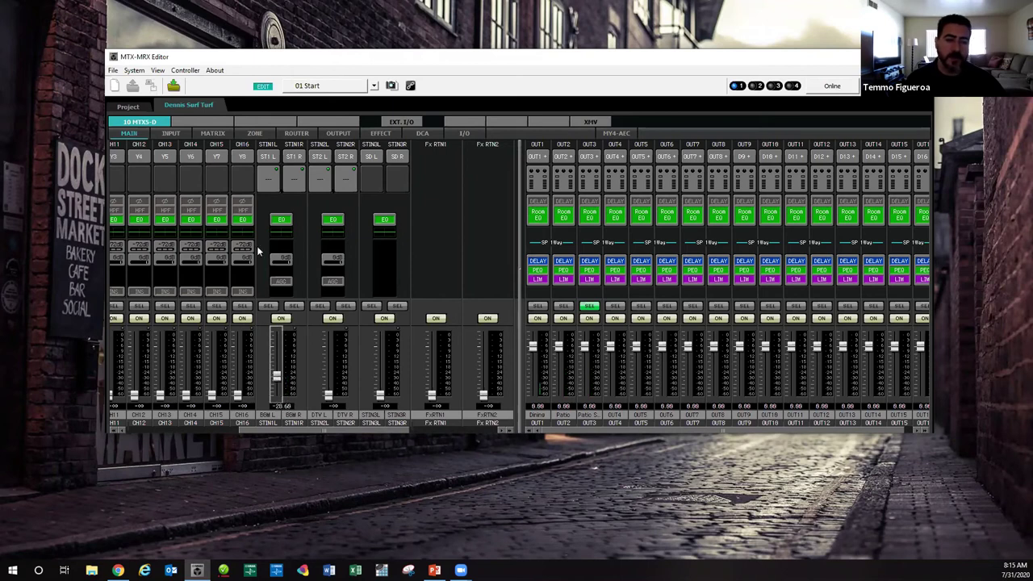
# - Check the matrix routing to the zones and raise the BGM (STIN1) fader to about 0.35 dB
pyautogui.click(205, 134)
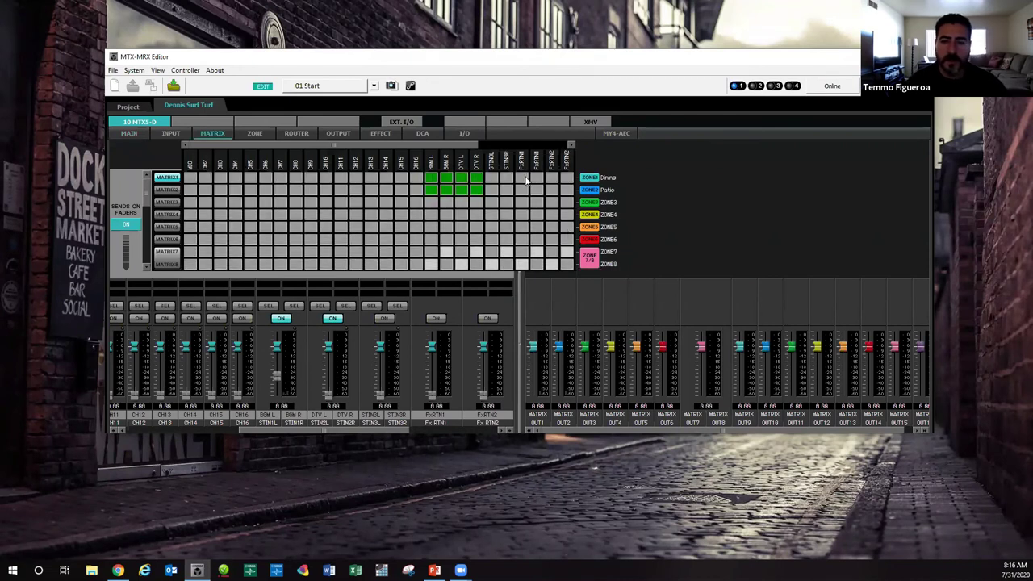
pyautogui.click(147, 133)
pyautogui.moveTo(277, 368); pyautogui.dragTo(273, 350)
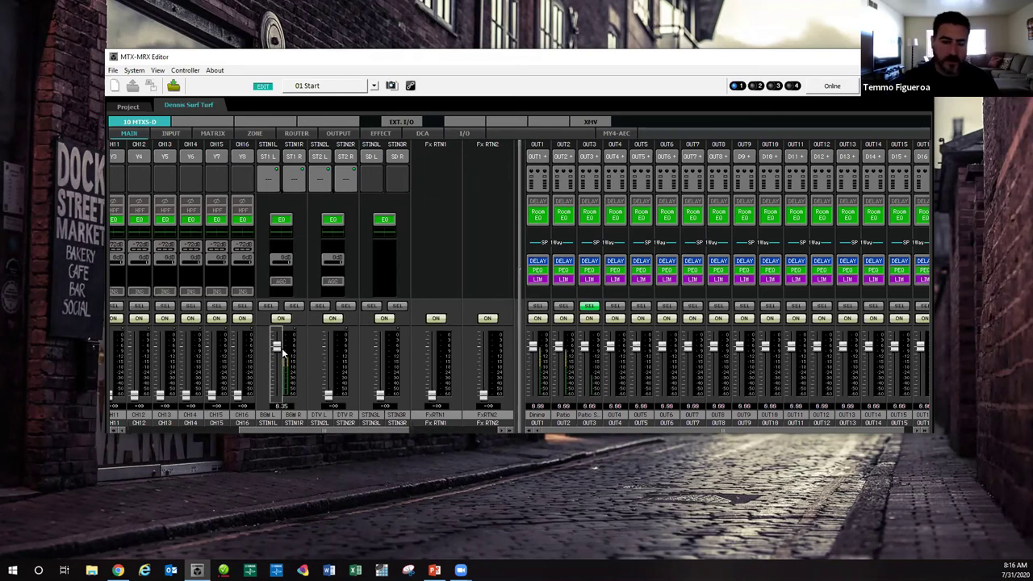
# - Switch off the CH1 mic channel and lower the BGM (STIN1) fader to about -28.6 dB
pyautogui.moveTo(281, 432); pyautogui.dragTo(140, 431)
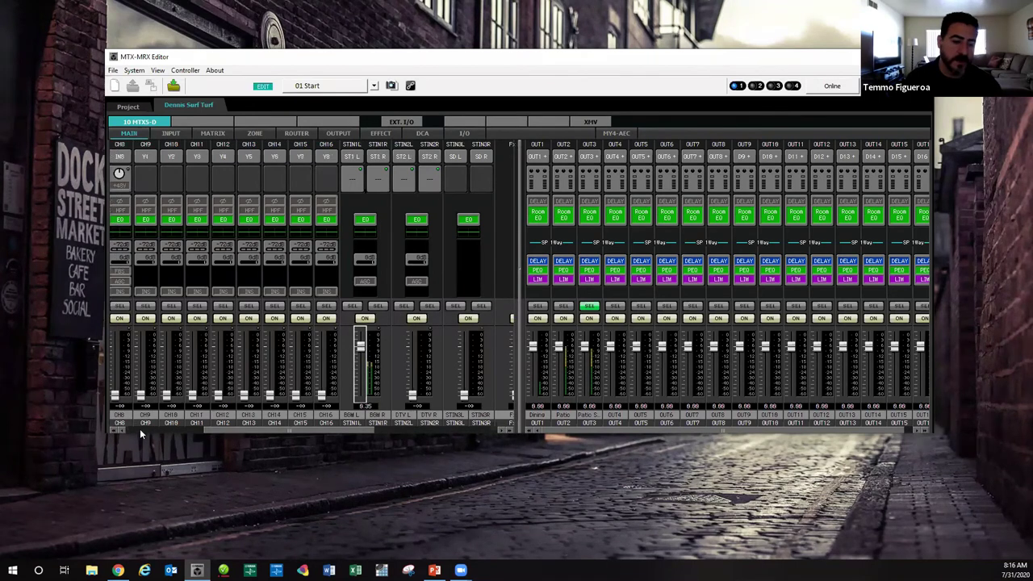
pyautogui.click(125, 319)
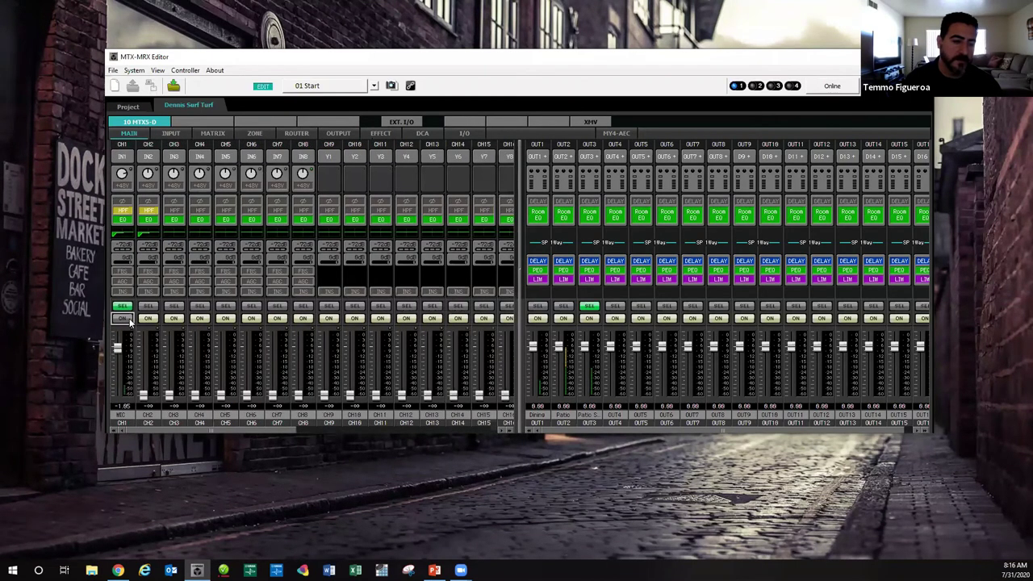
pyautogui.moveTo(247, 431); pyautogui.dragTo(359, 434)
pyautogui.click(285, 355)
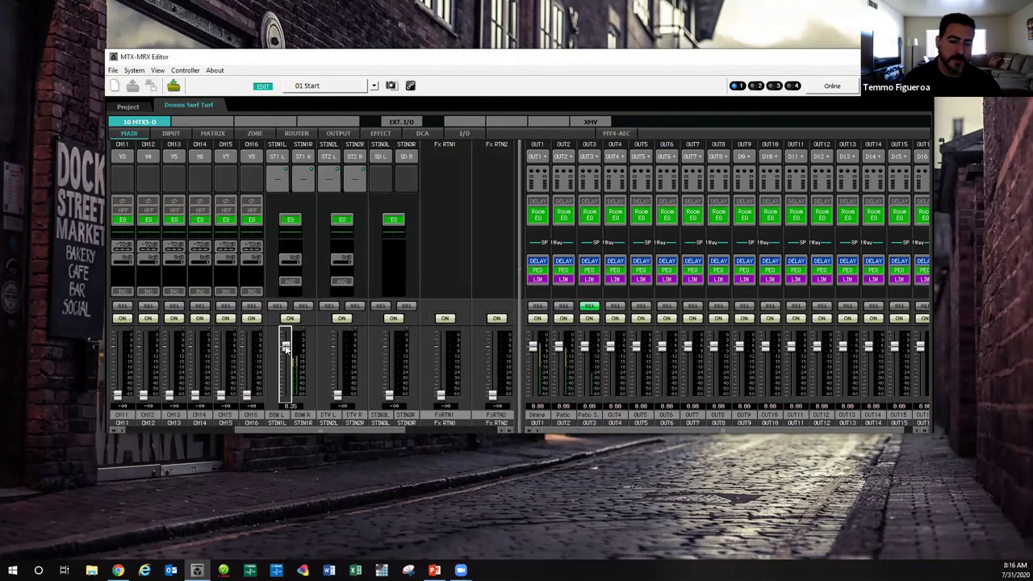
pyautogui.moveTo(285, 369); pyautogui.dragTo(286, 376)
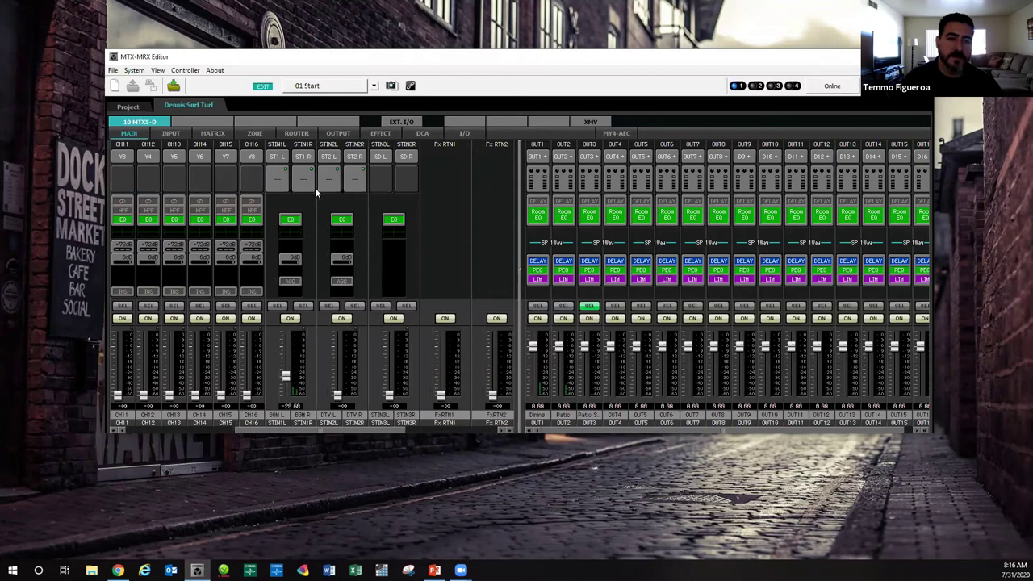
# - Check the Dining zone's priority ducker settings and adjust the BGM (STIN1) fader to about -23 dB
pyautogui.click(253, 134)
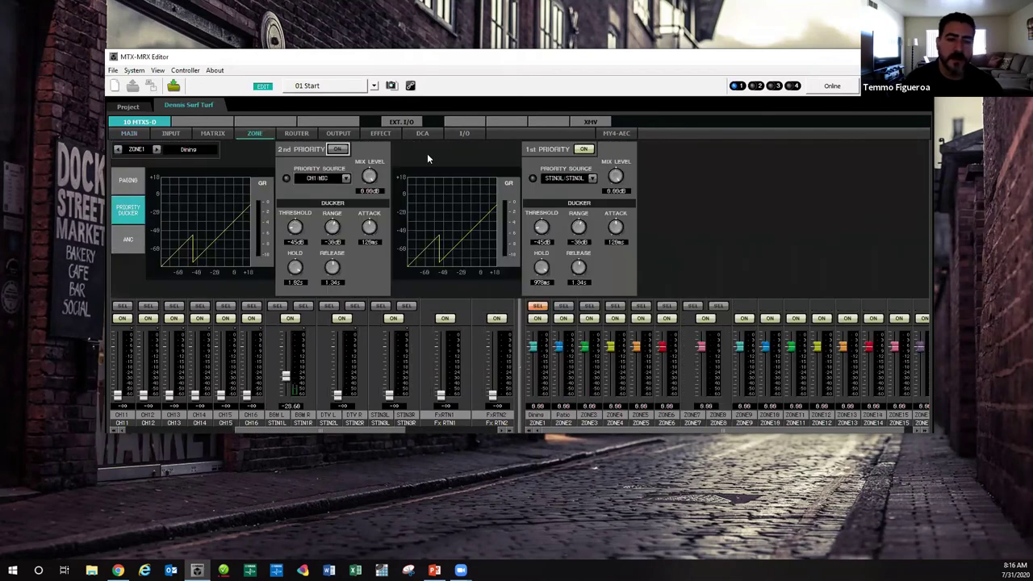
pyautogui.click(130, 133)
pyautogui.moveTo(285, 375); pyautogui.dragTo(284, 360)
pyautogui.scroll(-5, 284, 360)
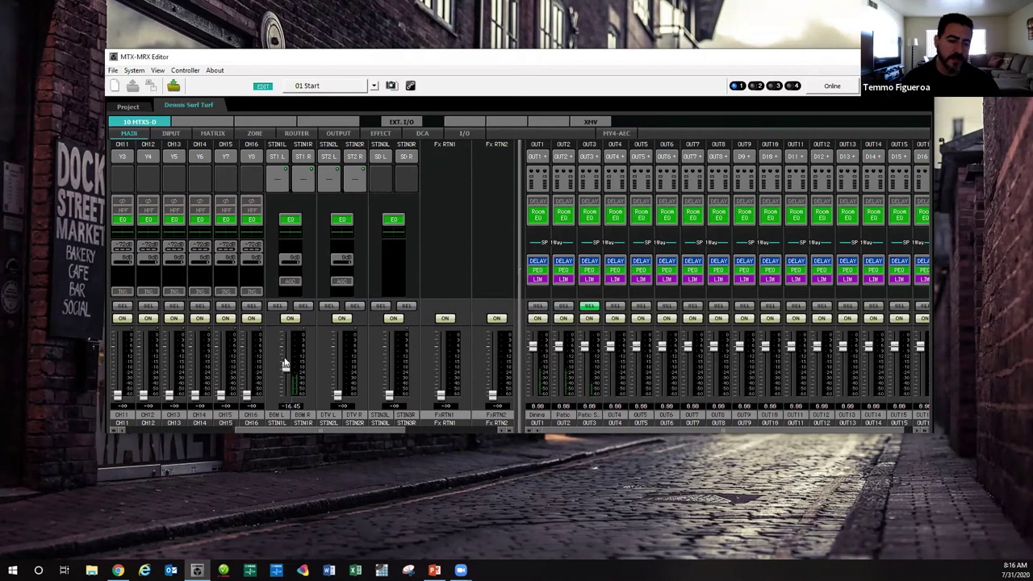
pyautogui.scroll(3, 285, 361)
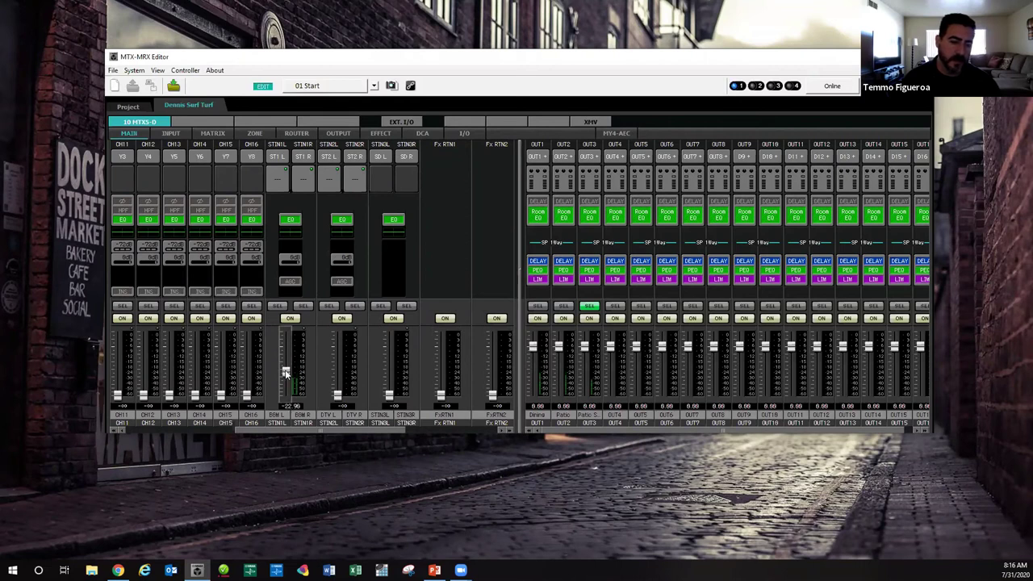
# - Pull the BGM (STIN1) fader fully down and raise the STIN3 stereo input fader to about -1.45 dB
pyautogui.moveTo(285, 363); pyautogui.dragTo(389, 368)
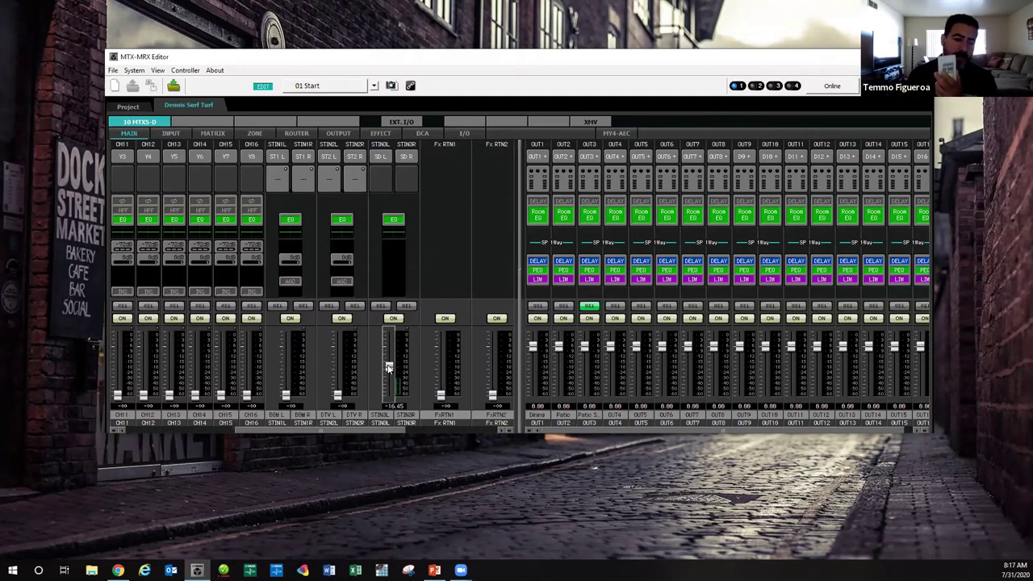
pyautogui.moveTo(388, 355); pyautogui.dragTo(388, 339)
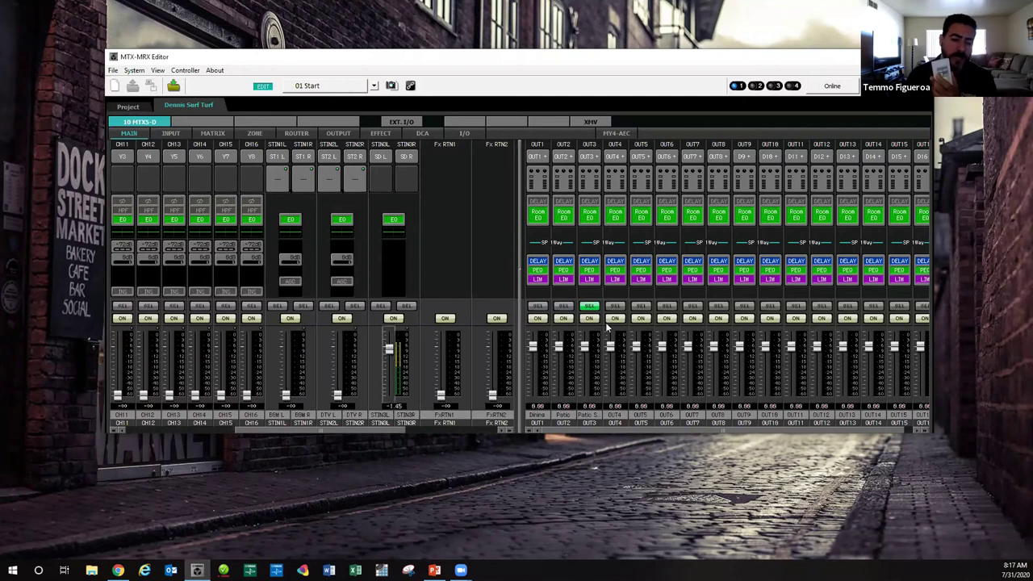
# - Route the STIN3 stereo input to the Dining zone in the matrix and set its fader to about -7.5 dB
pyautogui.click(223, 134)
pyautogui.click(492, 181)
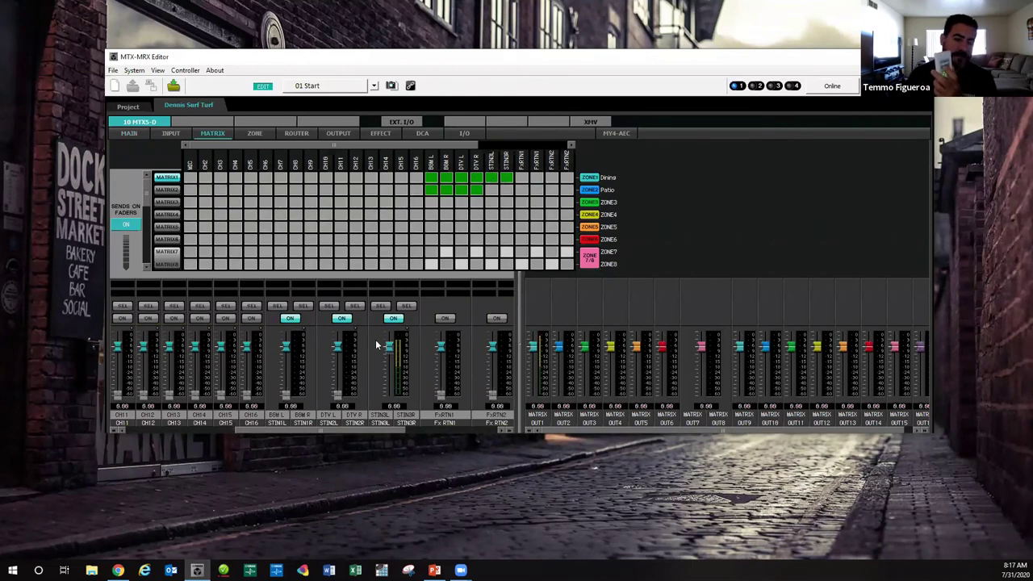
pyautogui.click(130, 134)
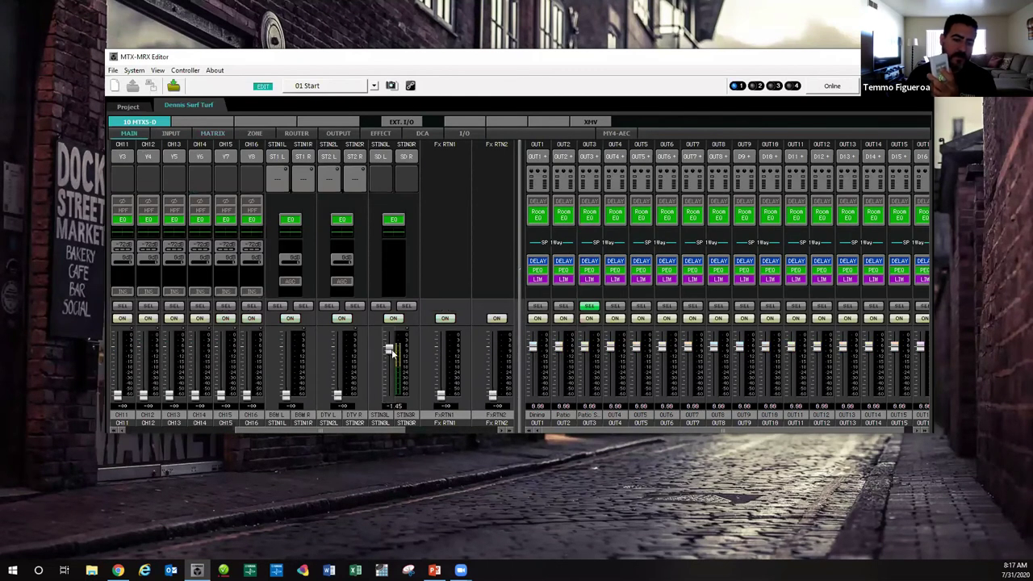
pyautogui.moveTo(388, 349); pyautogui.dragTo(386, 361)
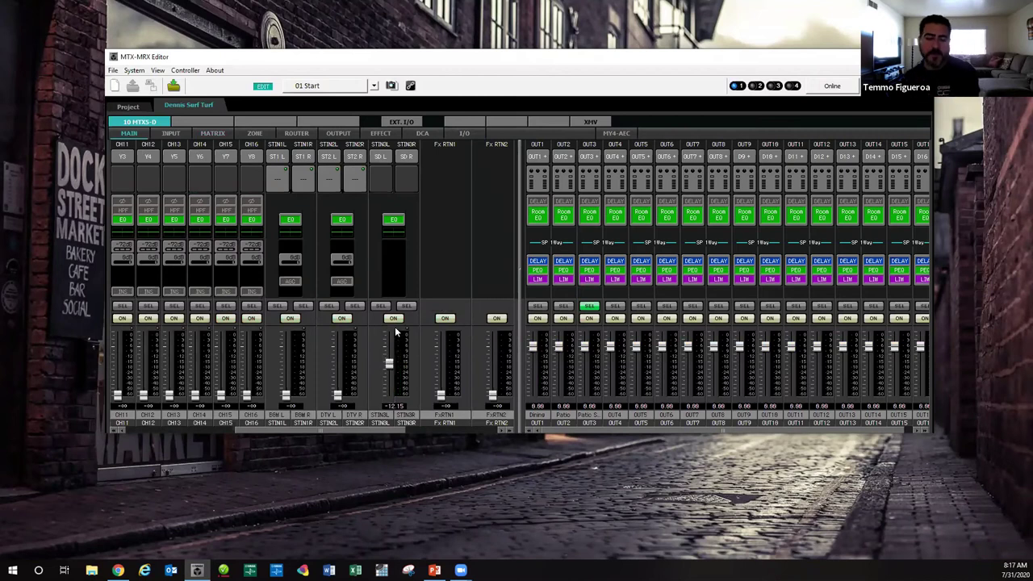
pyautogui.moveTo(389, 363); pyautogui.dragTo(389, 355)
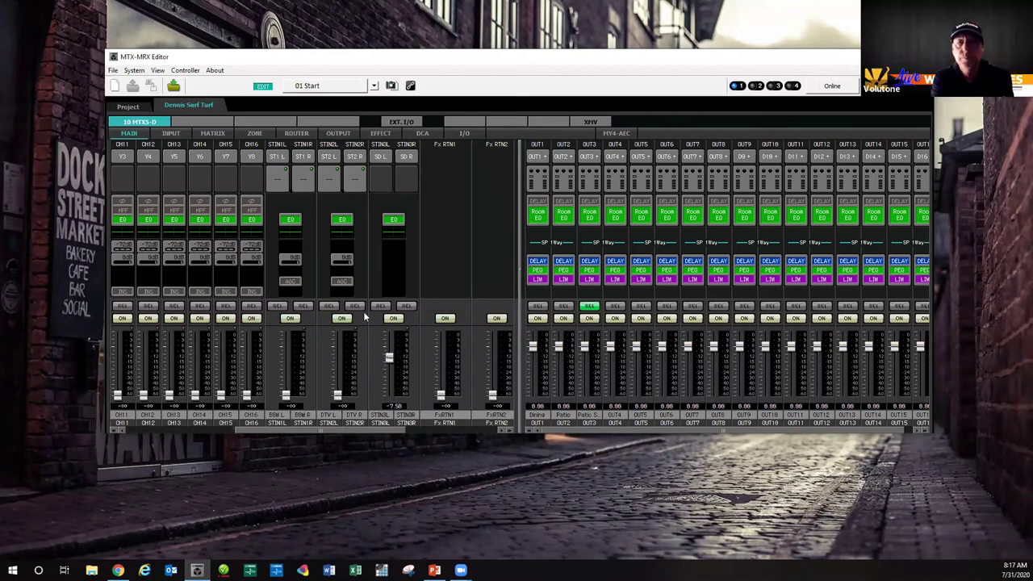
# - Switch off the BGM (STIN1) channel with its fader at about -11.45 dB and turn on the Dining zone's 1st priority ducker
pyautogui.moveTo(289, 403); pyautogui.dragTo(286, 371)
pyautogui.click(289, 318)
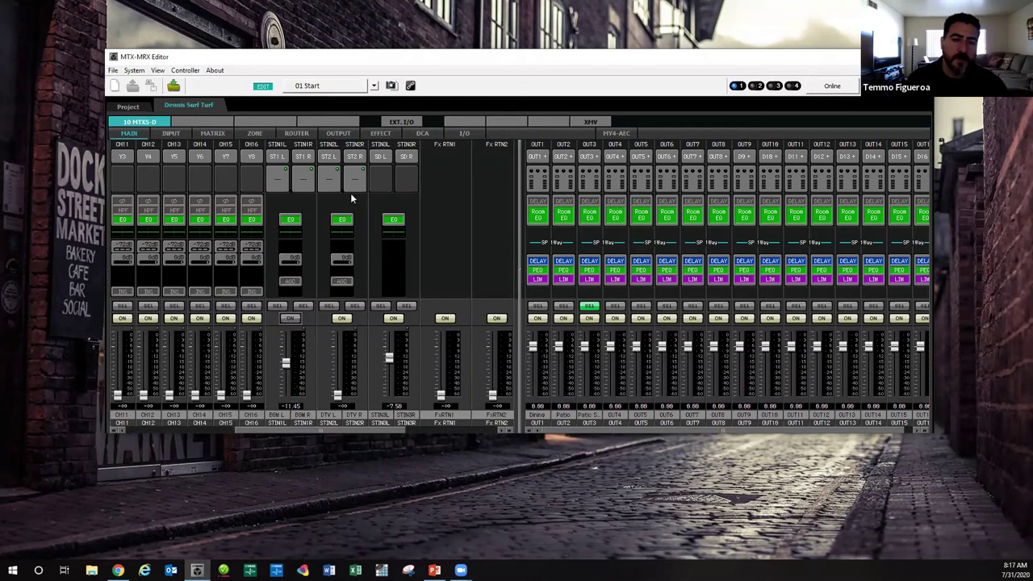
pyautogui.click(253, 136)
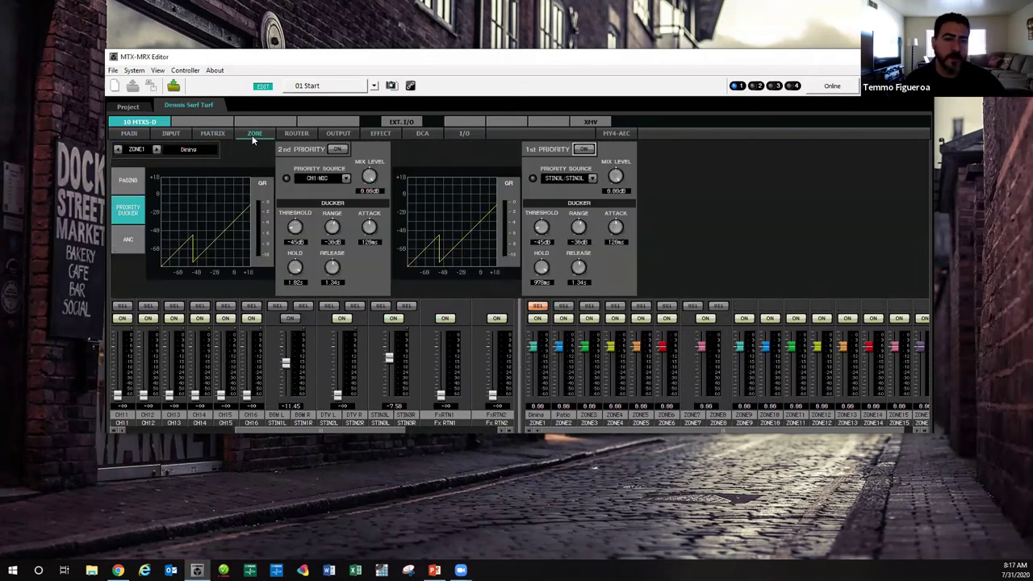
pyautogui.click(584, 149)
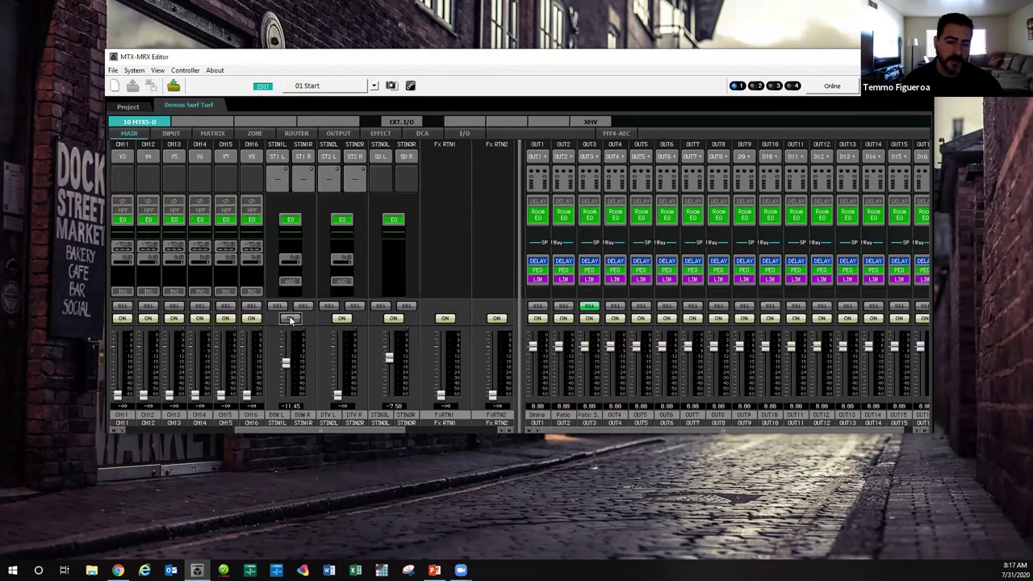
# - Switch the BGM (STIN1) channel on and raise its fader to about -7.85 dB
pyautogui.moveTo(284, 366); pyautogui.dragTo(285, 361)
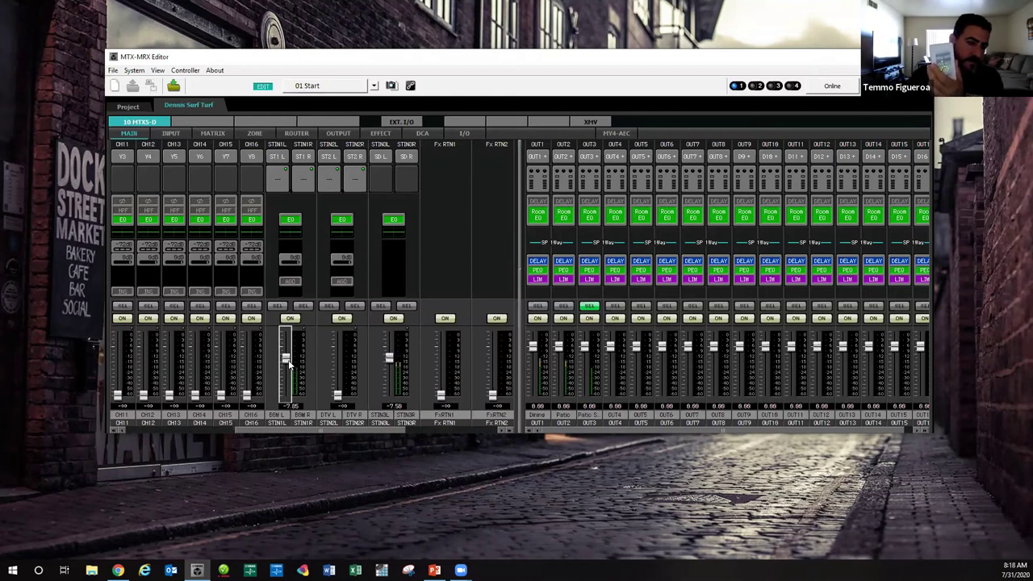
pyautogui.click(290, 318)
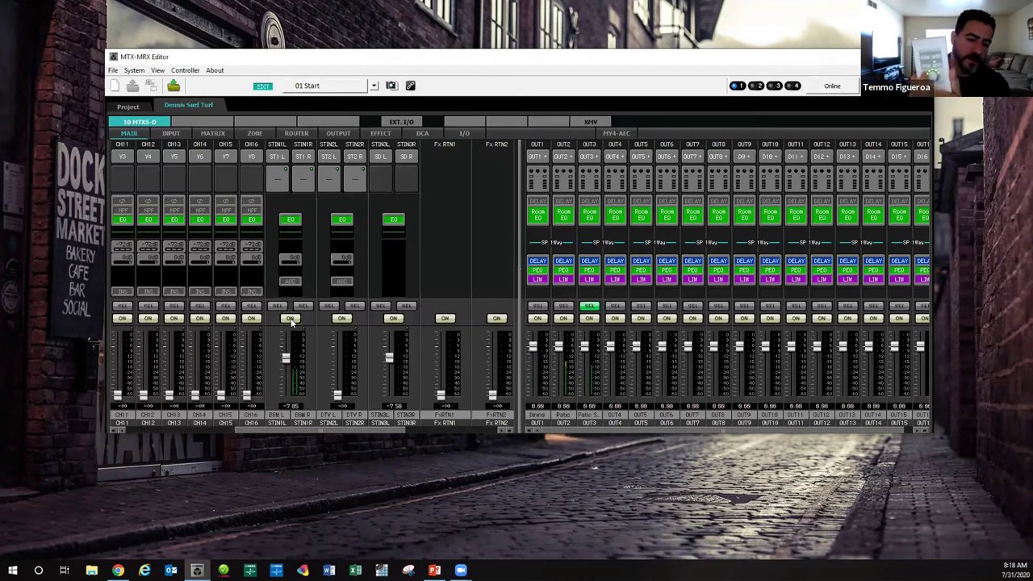
# - Test the DTV (STIN2) fader, then lower it to about -50 dB and the BGM (STIN1) fader to about -34.3 dB
pyautogui.moveTo(339, 395); pyautogui.dragTo(341, 384)
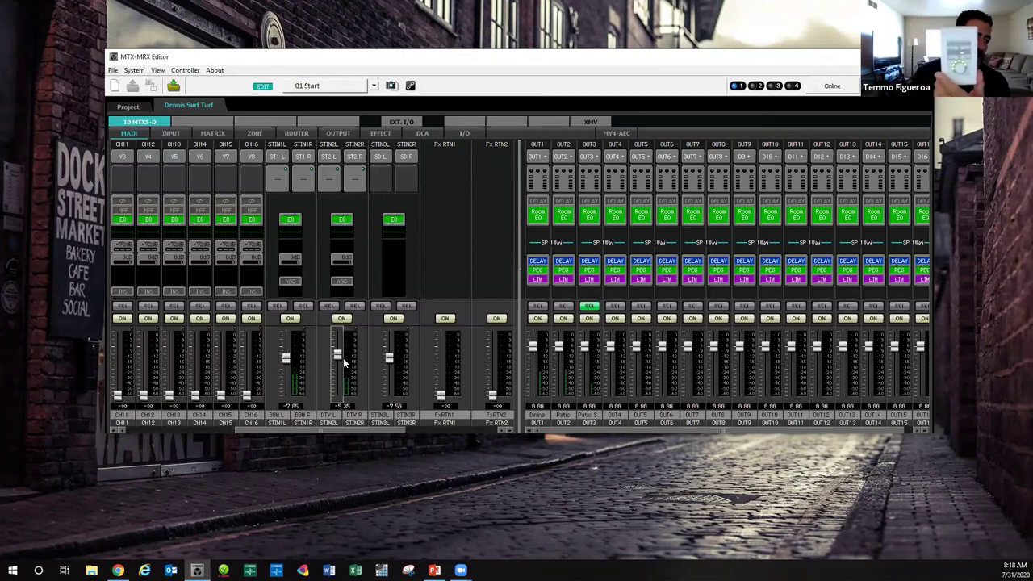
pyautogui.moveTo(331, 334); pyautogui.dragTo(339, 379)
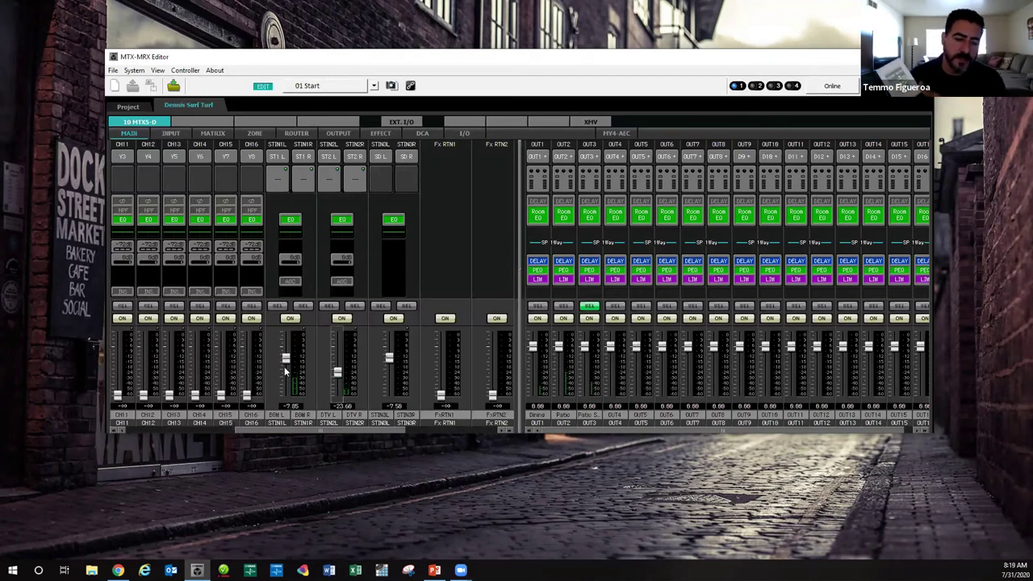
pyautogui.moveTo(286, 357); pyautogui.dragTo(338, 389)
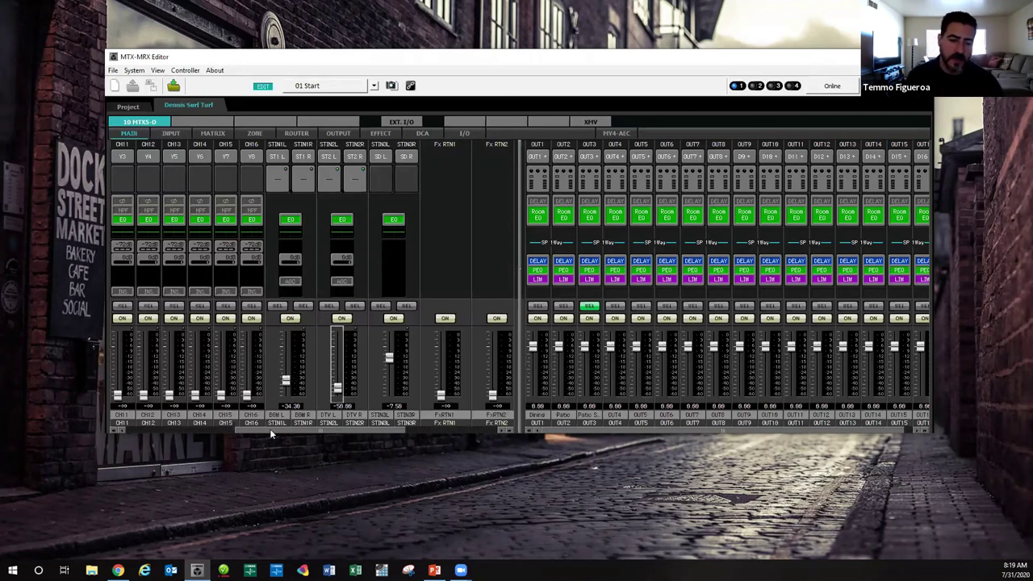
# - Raise the BGM (STIN1) fader to about -2.15 dB from the Dining zone's priority ducker view
pyautogui.moveTo(272, 429); pyautogui.dragTo(288, 385)
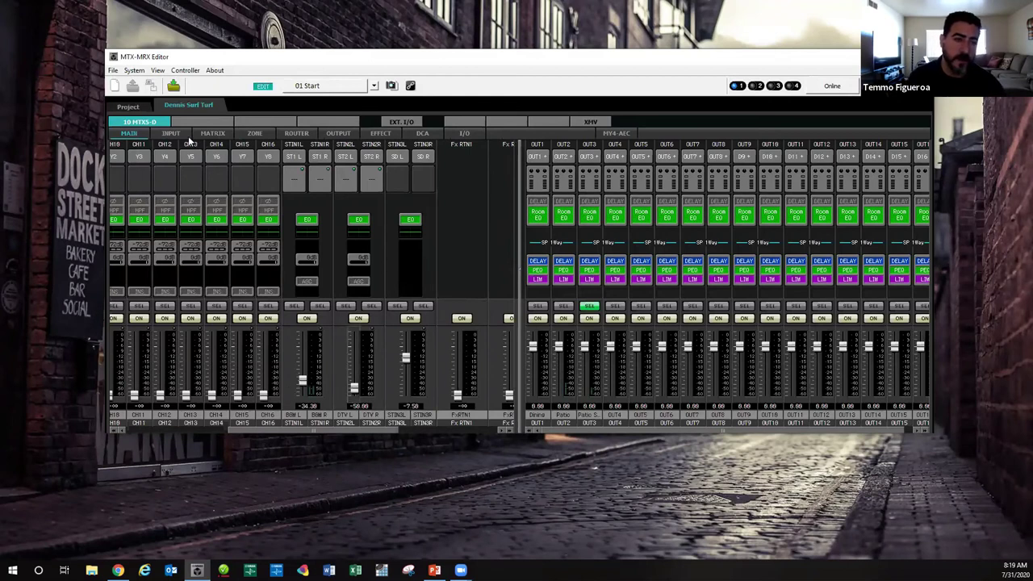
pyautogui.click(254, 134)
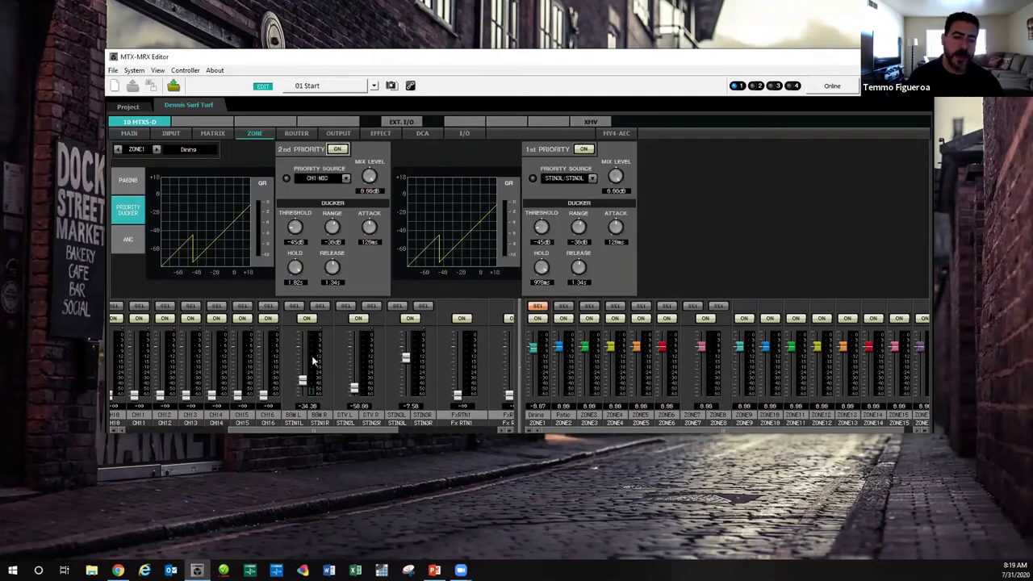
pyautogui.moveTo(303, 381); pyautogui.dragTo(301, 353)
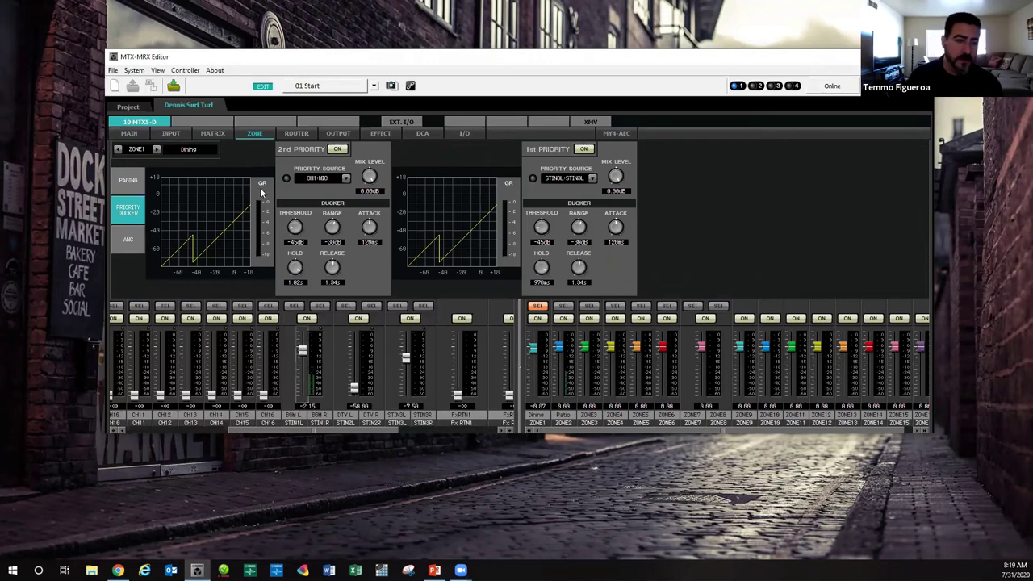
# - Check the output levels against the CH1 mic channel and switch off the BGM (STIN1) channel
pyautogui.click(145, 133)
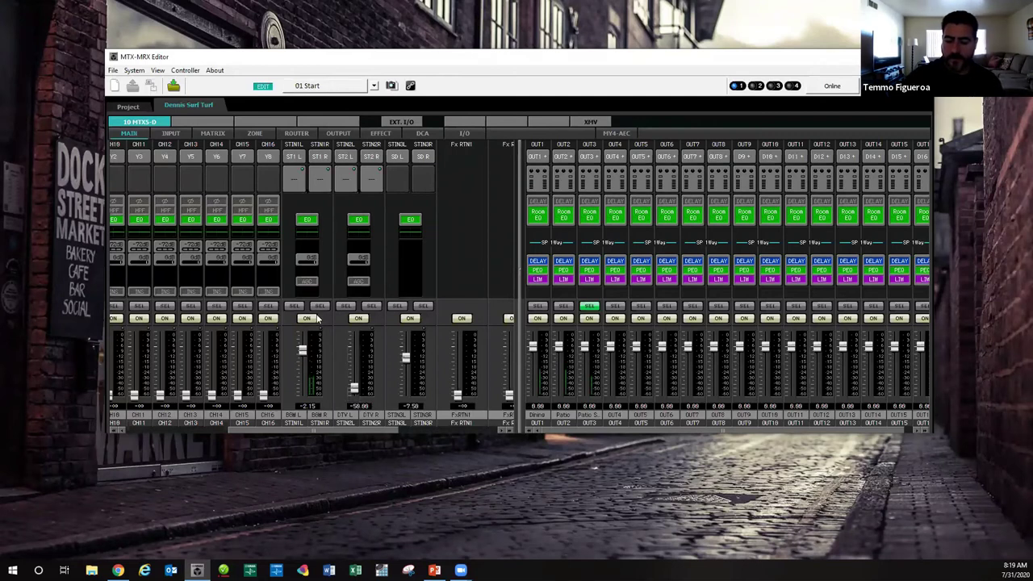
pyautogui.click(353, 389)
pyautogui.moveTo(262, 431); pyautogui.dragTo(140, 437)
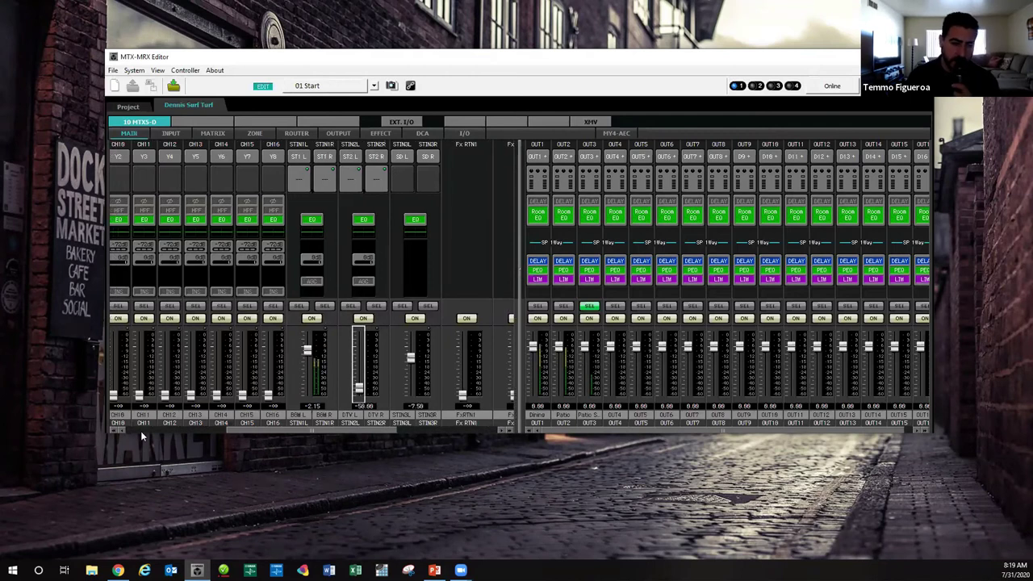
pyautogui.click(140, 431)
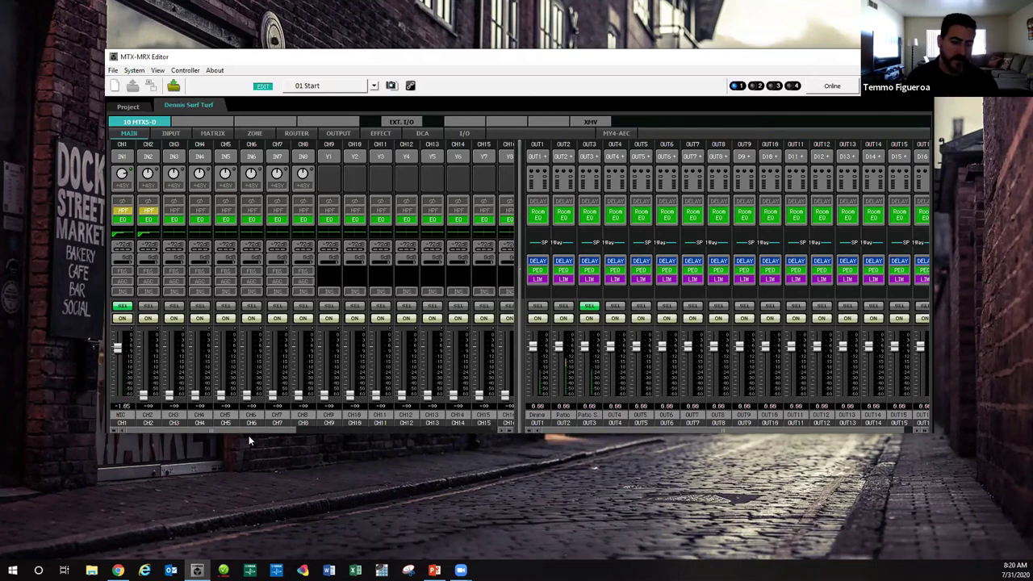
pyautogui.moveTo(247, 431); pyautogui.dragTo(359, 428)
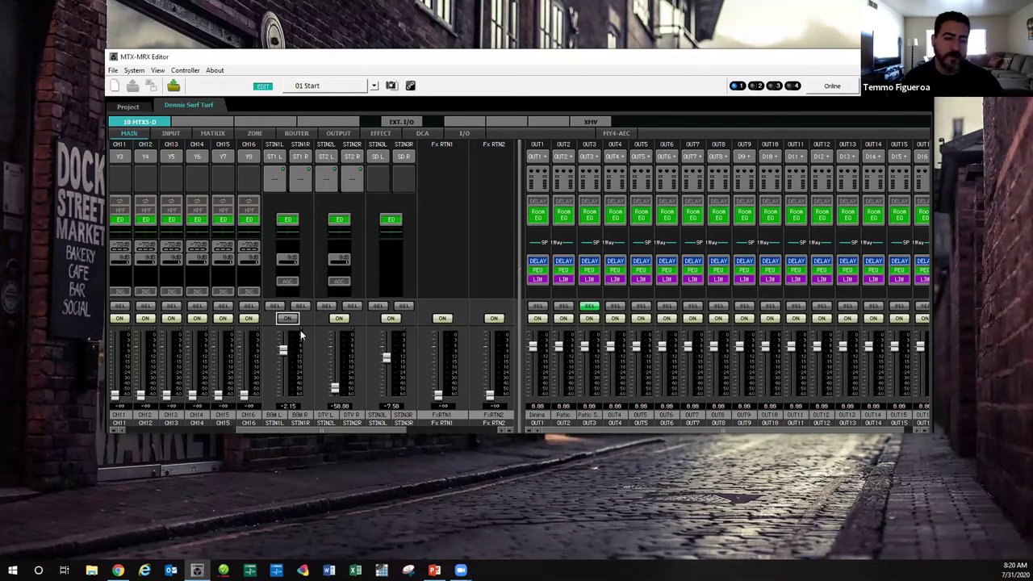
pyautogui.moveTo(291, 432); pyautogui.dragTo(168, 428)
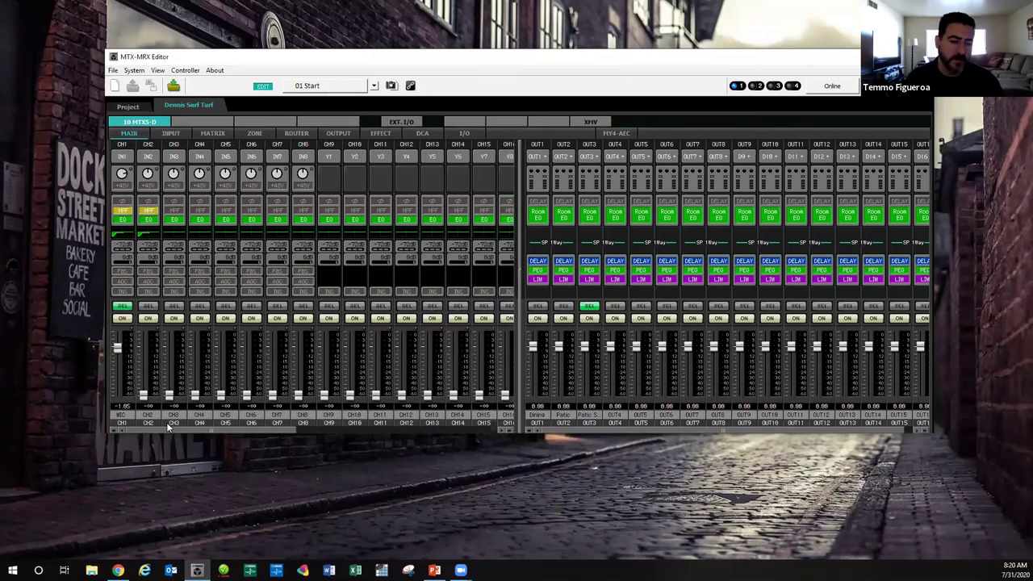
# - Review the remaining input channels and the Dining zone's 1st and 2nd priority ducker settings alongside the mic channel
pyautogui.moveTo(250, 434); pyautogui.dragTo(408, 443)
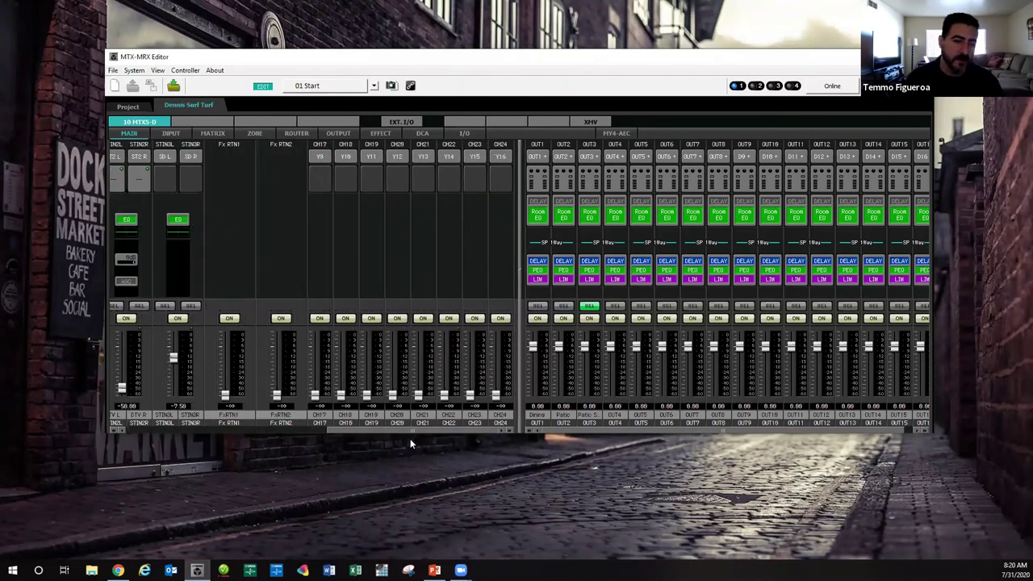
pyautogui.click(254, 134)
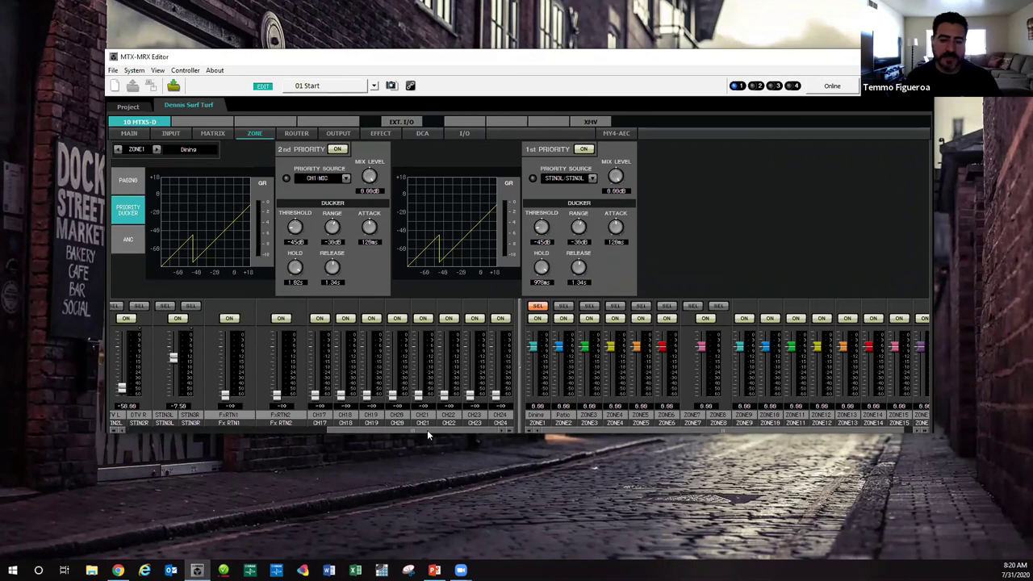
pyautogui.hscroll(-10, 419, 335)
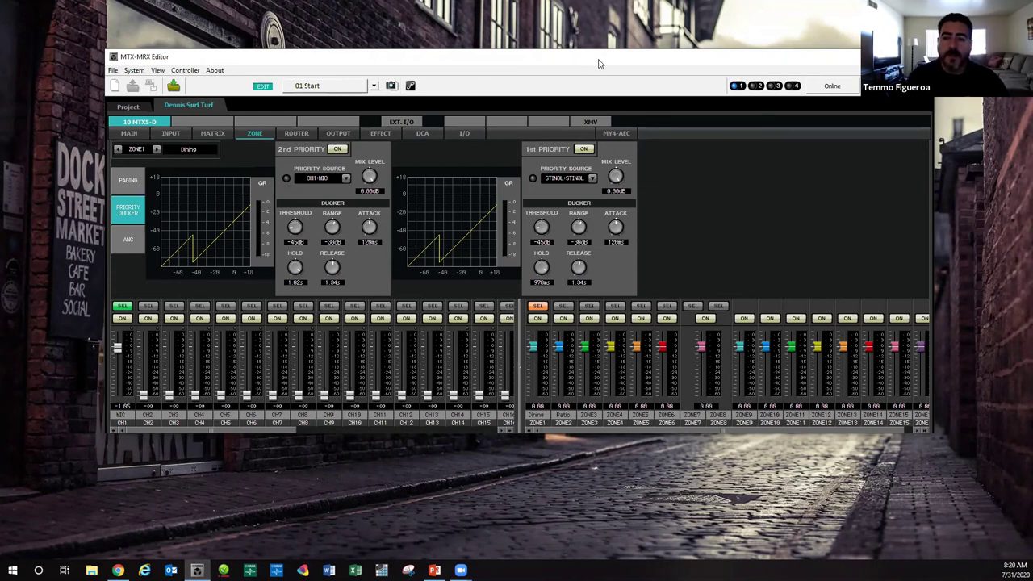
pyautogui.moveTo(599, 64); pyautogui.dragTo(610, 53)
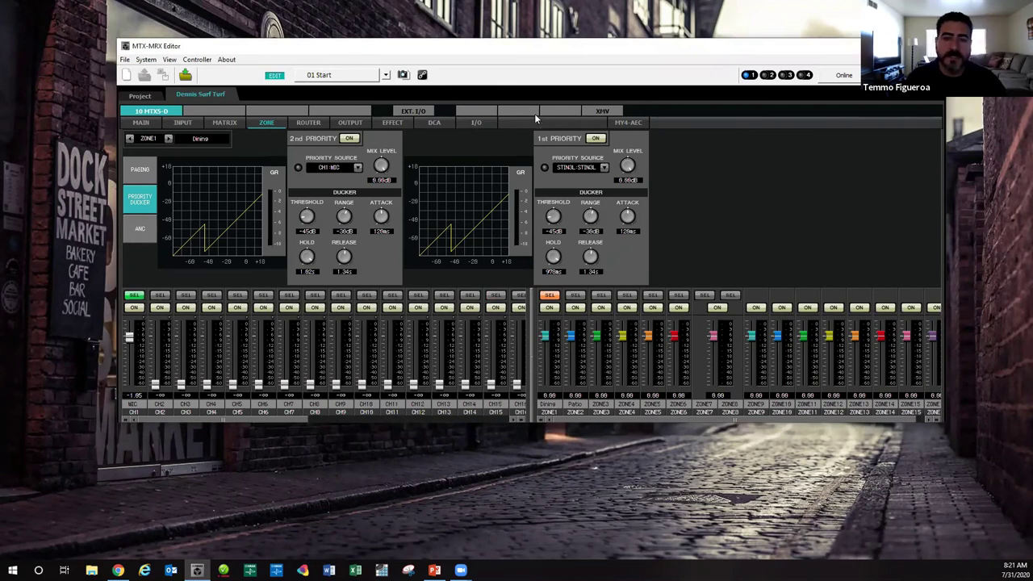
# - Set the XMV4140 amplifier's Patio (CH A) and Patio Sub (CH B) output levels to -50 dB
pyautogui.click(601, 111)
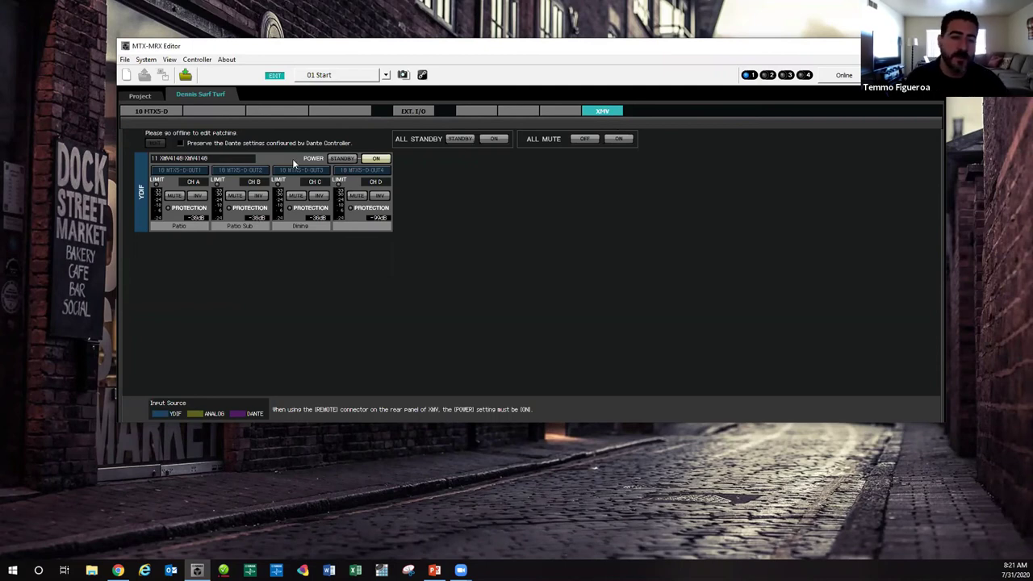
pyautogui.doubleClick(196, 218)
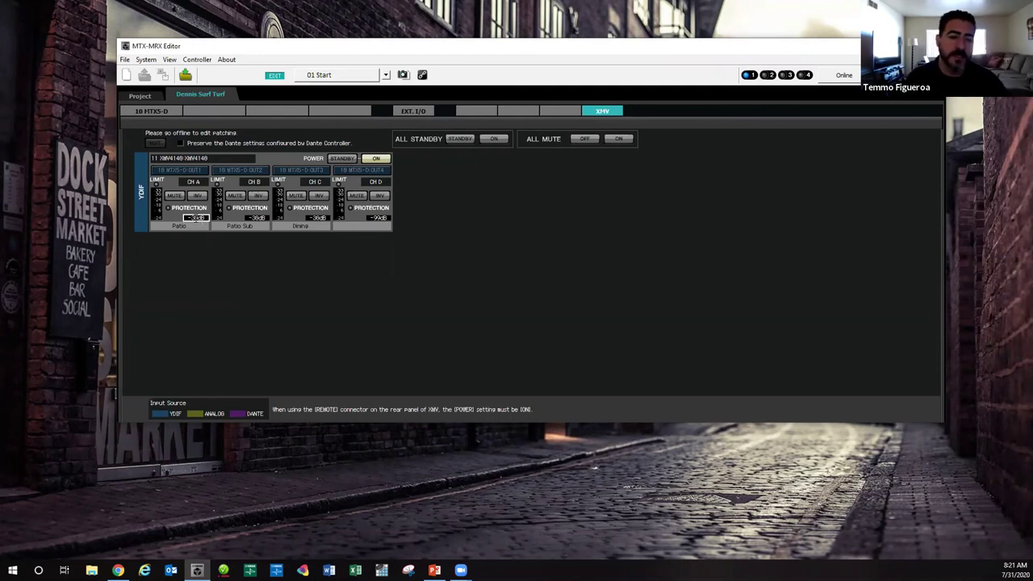
pyautogui.write('-')
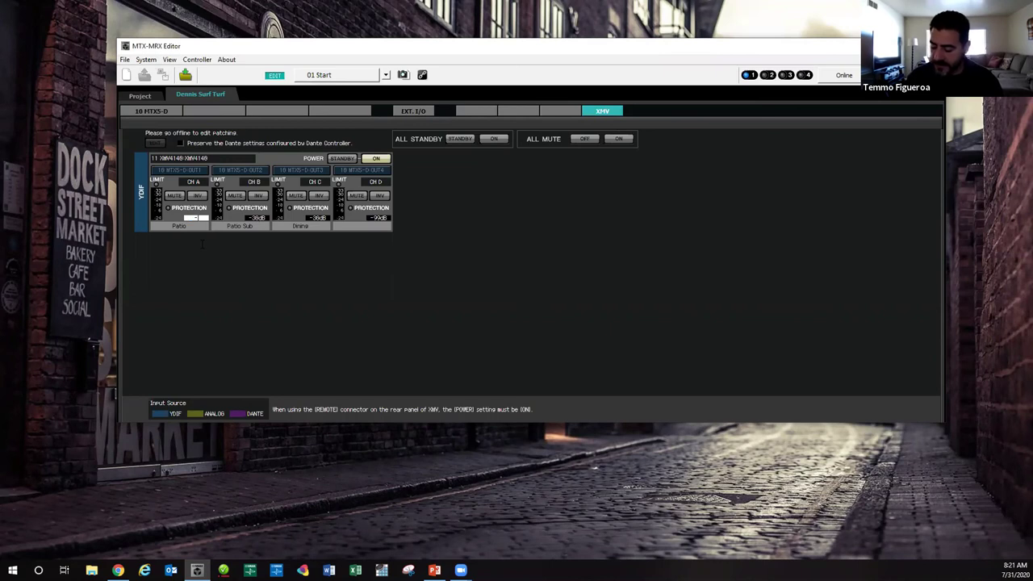
pyautogui.doubleClick(254, 219)
pyautogui.write('-58')
pyautogui.press('Return')
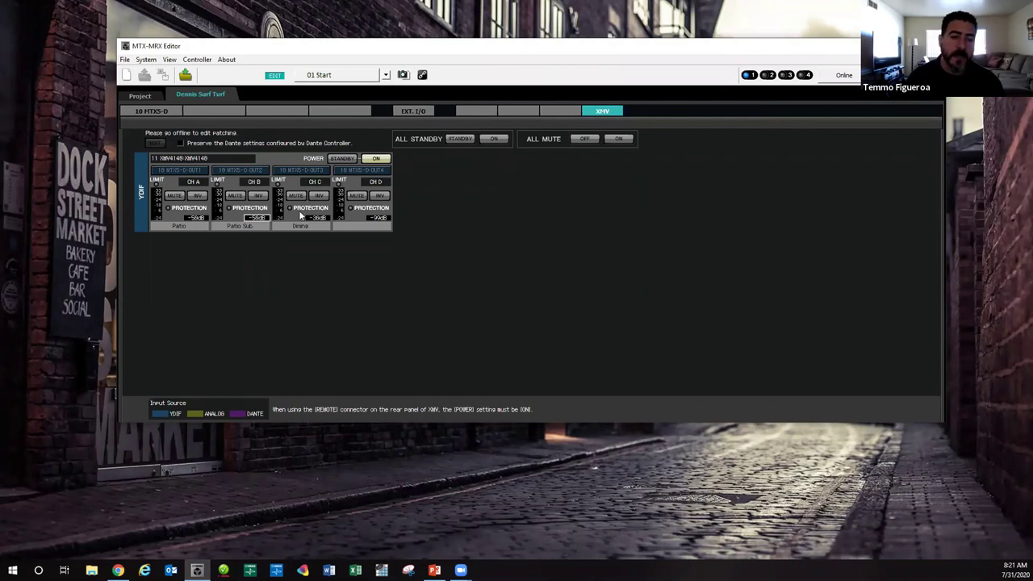
# - Store the current settings in preset slot 02 under the name Preset 02
pyautogui.click(403, 75)
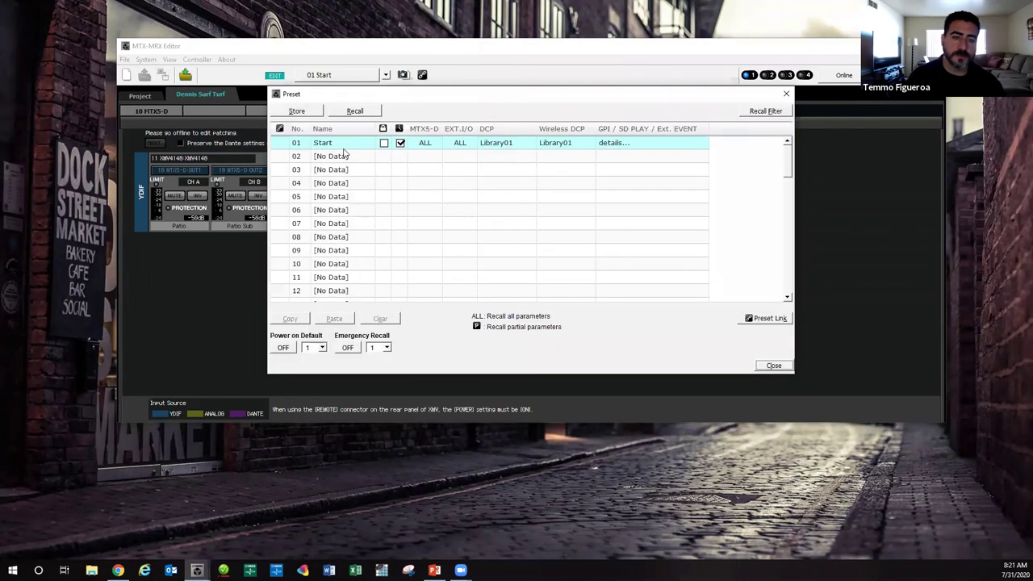
pyautogui.click(339, 156)
pyautogui.click(297, 112)
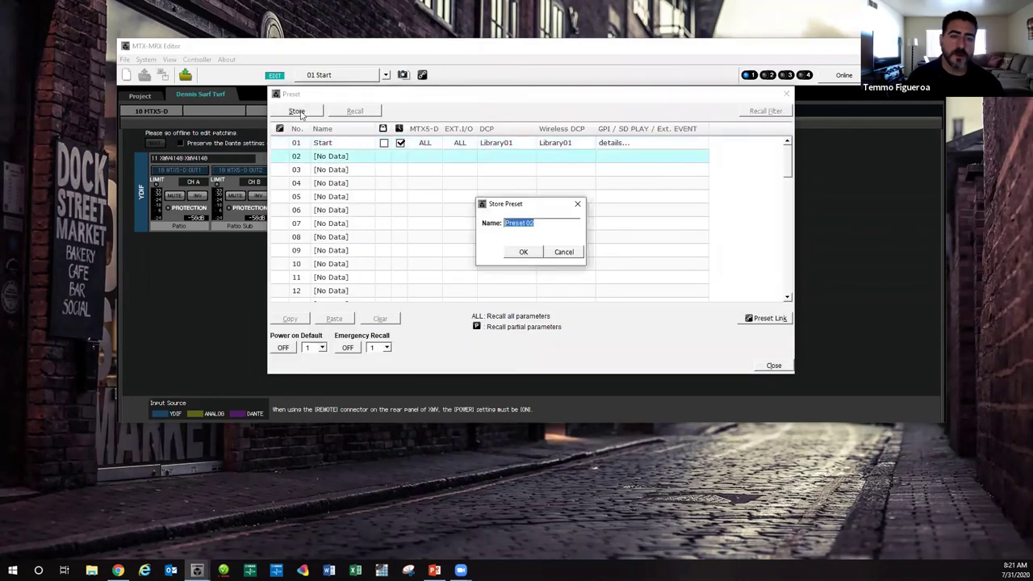
pyautogui.click(521, 252)
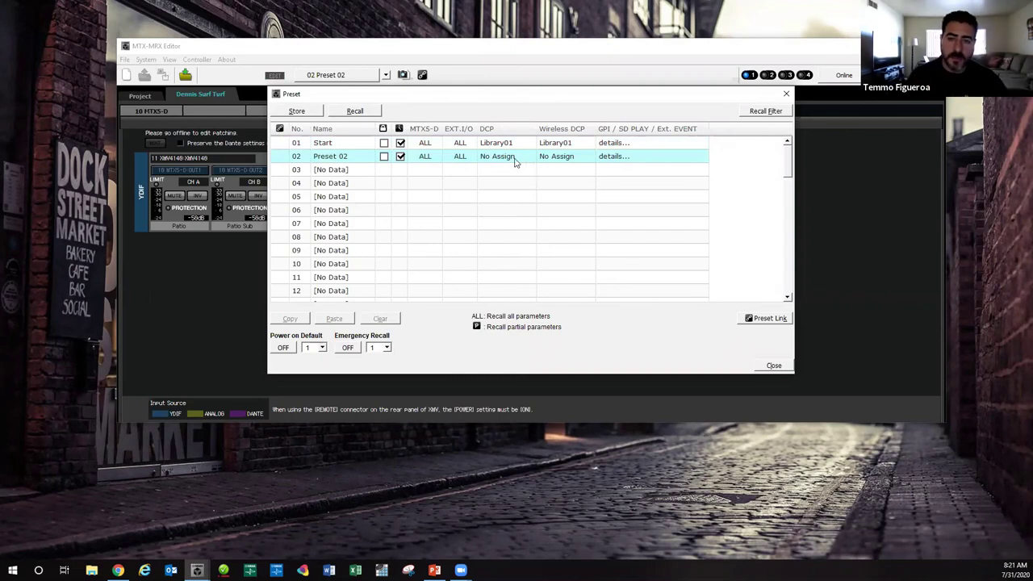
# - Assign Library01 as both the DCP and Wireless DCP library for Preset 02 and close the preset list
pyautogui.doubleClick(487, 159)
pyautogui.click(367, 98)
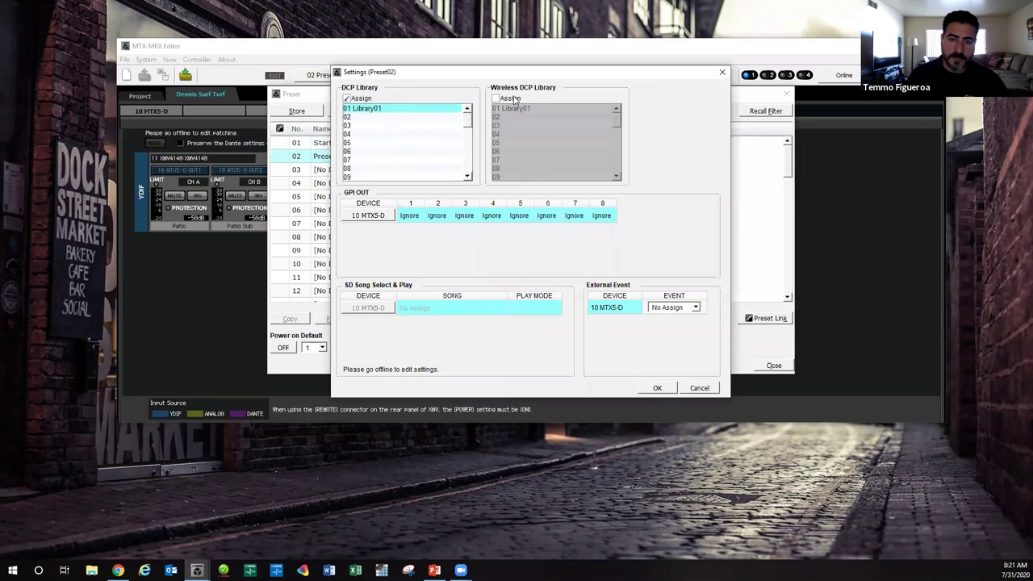
pyautogui.click(665, 390)
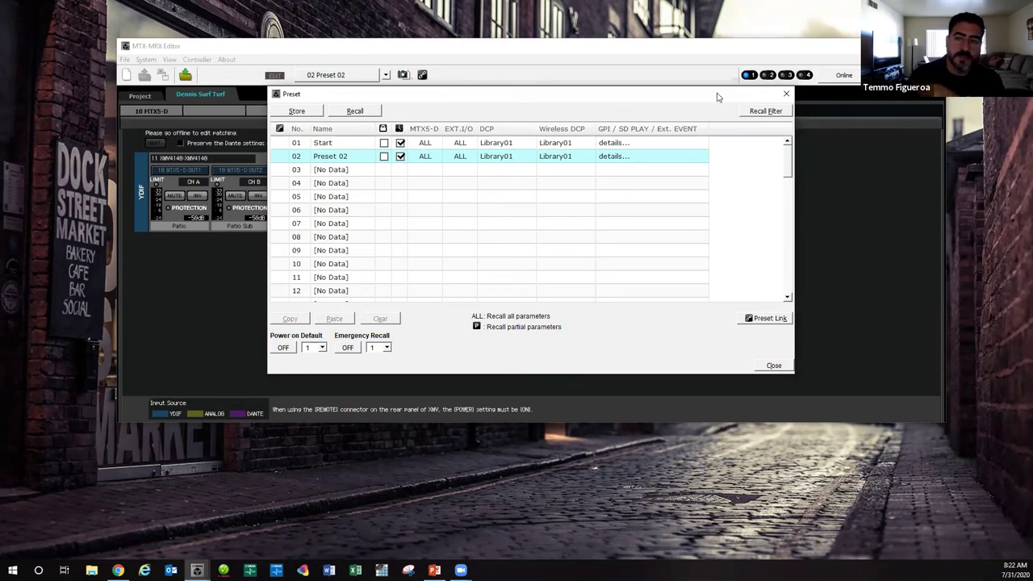
pyautogui.click(786, 95)
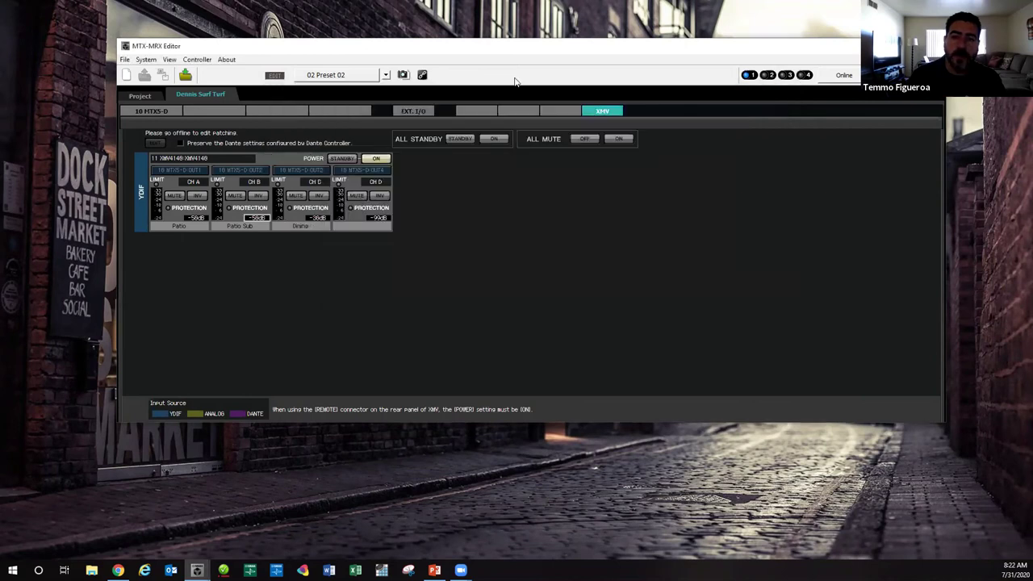
# - Recall preset 01 Start on the amplifier view and return to the MTX5-D settings
pyautogui.click(386, 75)
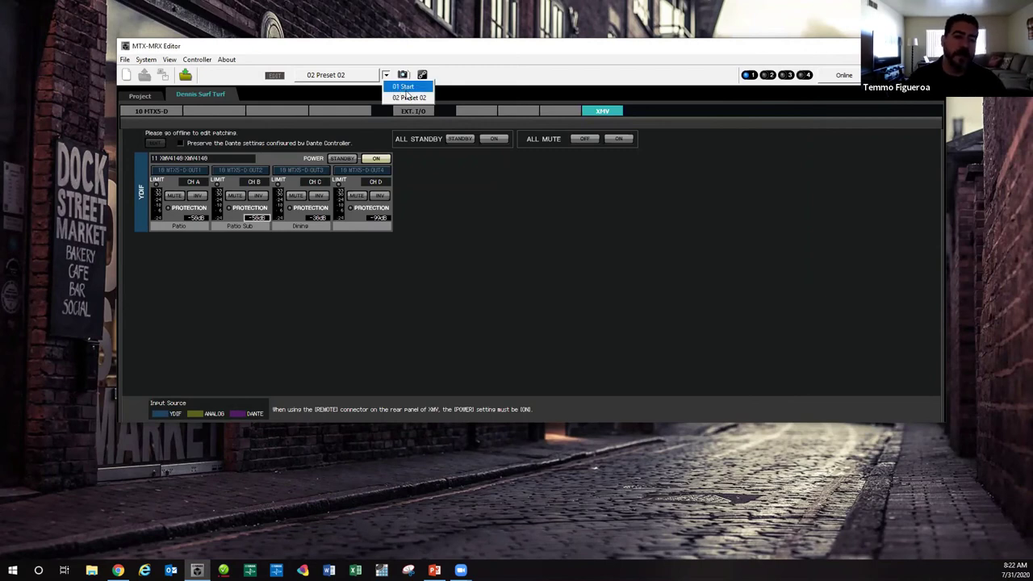
pyautogui.click(406, 87)
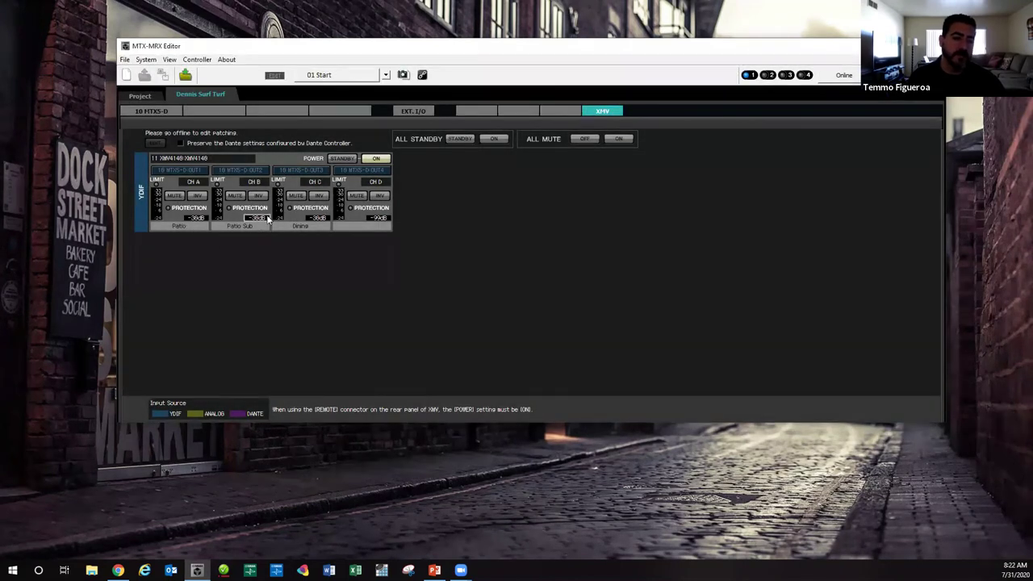
pyautogui.click(173, 113)
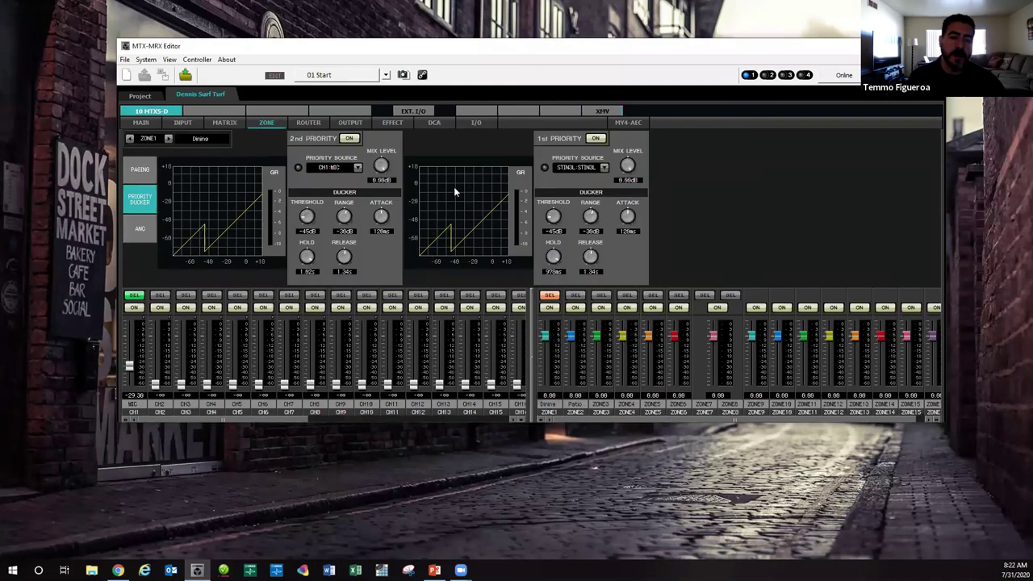
# - Try unsaved edits on Start by moving CH4's fader to about -8.95 dB and -14.3 dB, and return it to its minimum
pyautogui.click(141, 121)
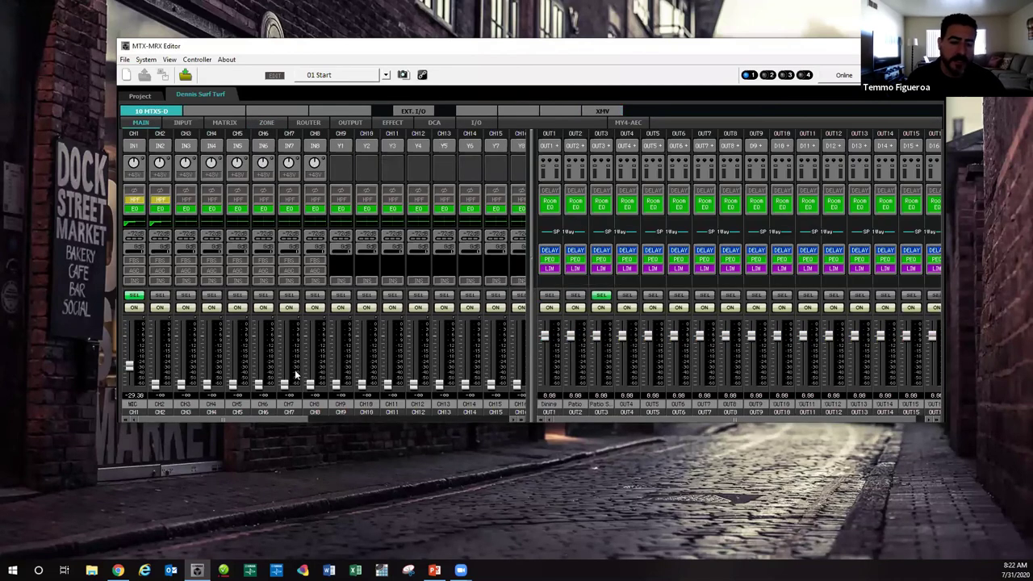
pyautogui.moveTo(205, 389); pyautogui.dragTo(207, 347)
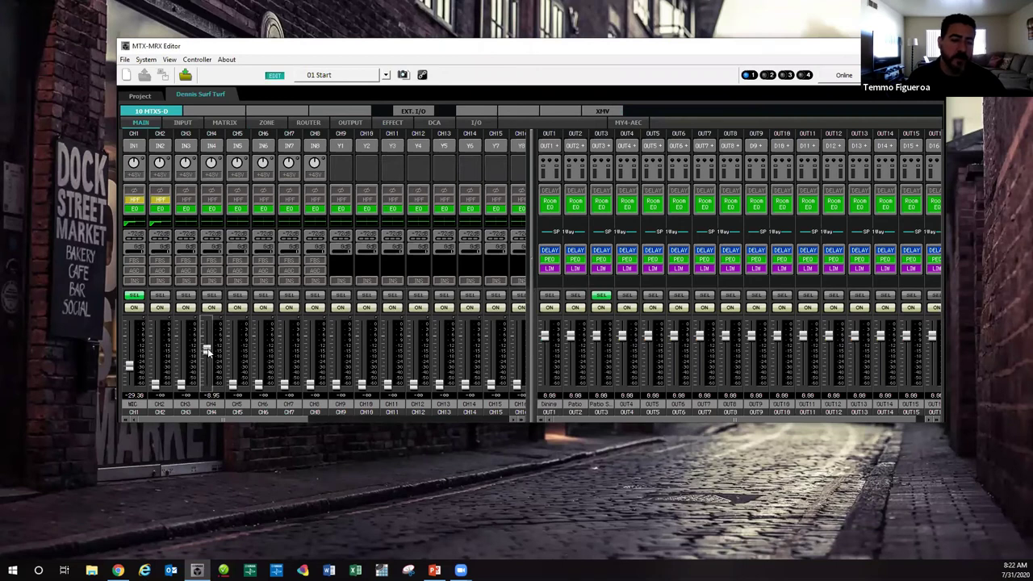
pyautogui.click(386, 74)
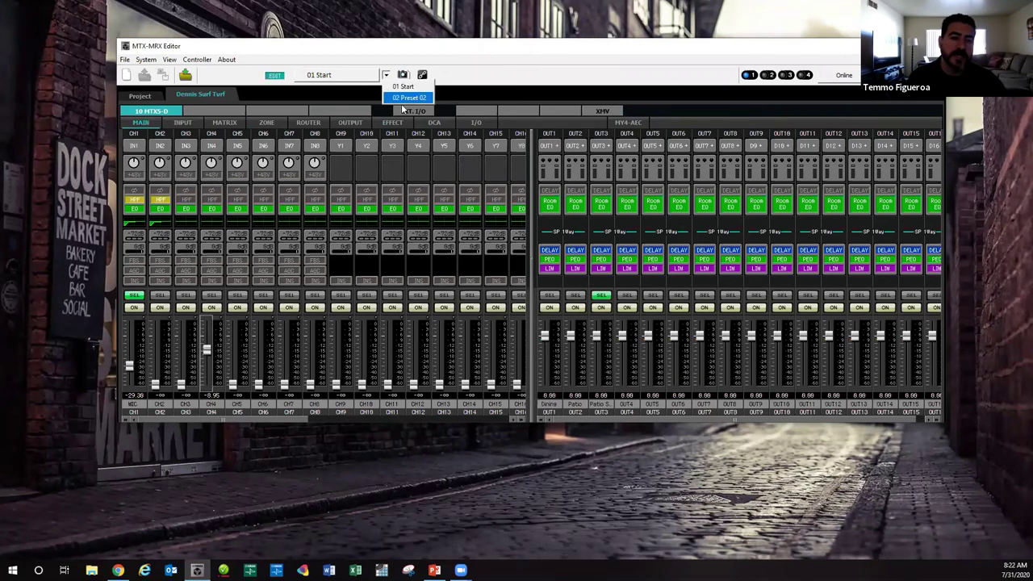
pyautogui.click(404, 75)
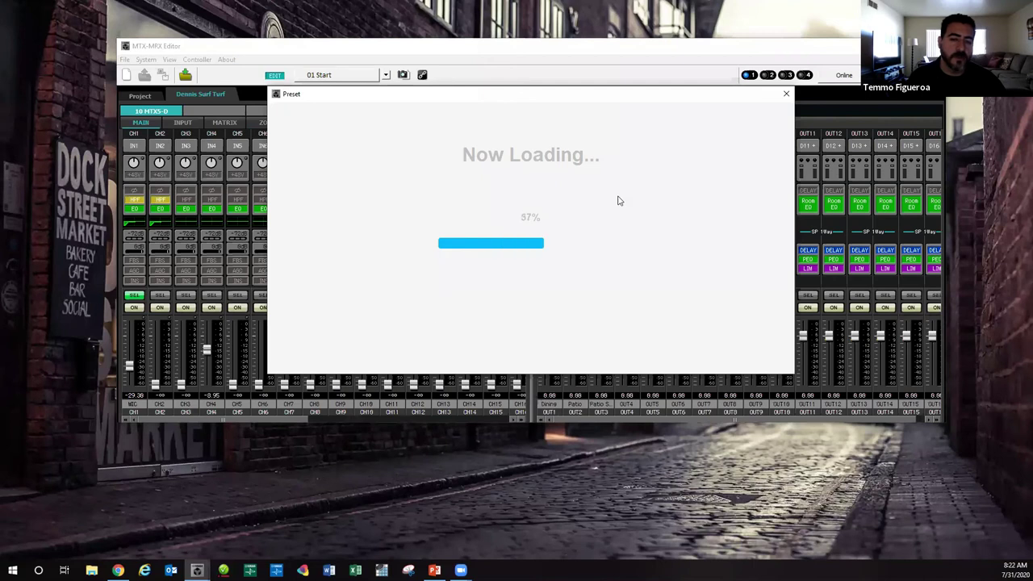
pyautogui.click(787, 94)
pyautogui.moveTo(207, 349); pyautogui.dragTo(204, 355)
pyautogui.click(242, 308)
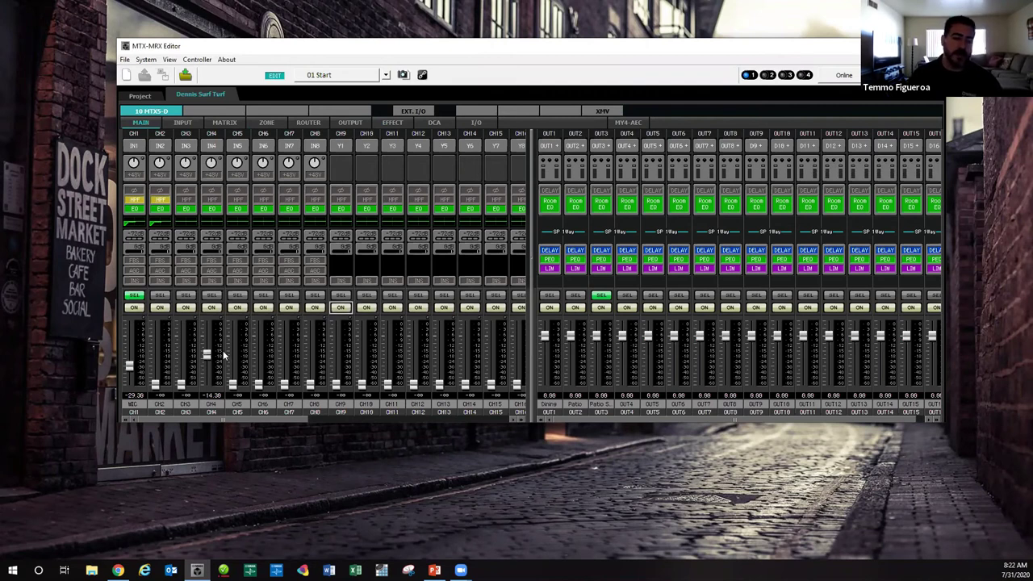
pyautogui.click(202, 390)
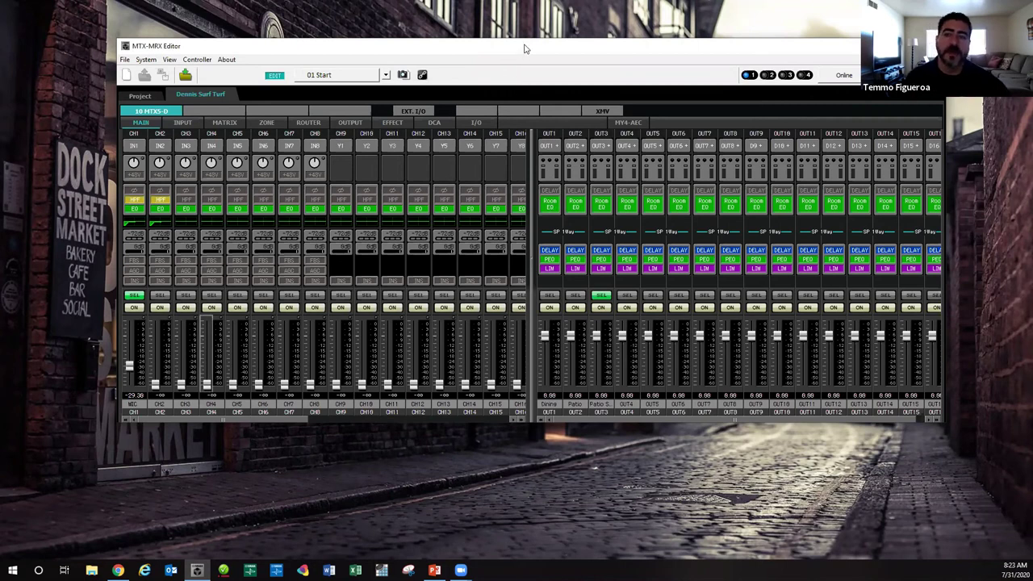
# - Store the current settings in the last preset slot, 50, under the name Emer
pyautogui.moveTo(524, 49); pyautogui.dragTo(519, 50)
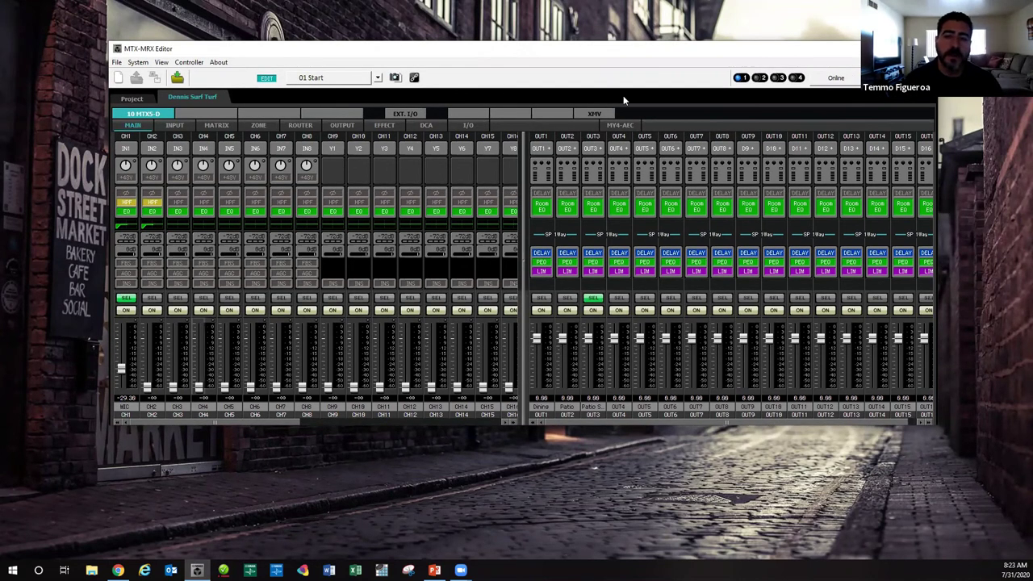
pyautogui.click(395, 77)
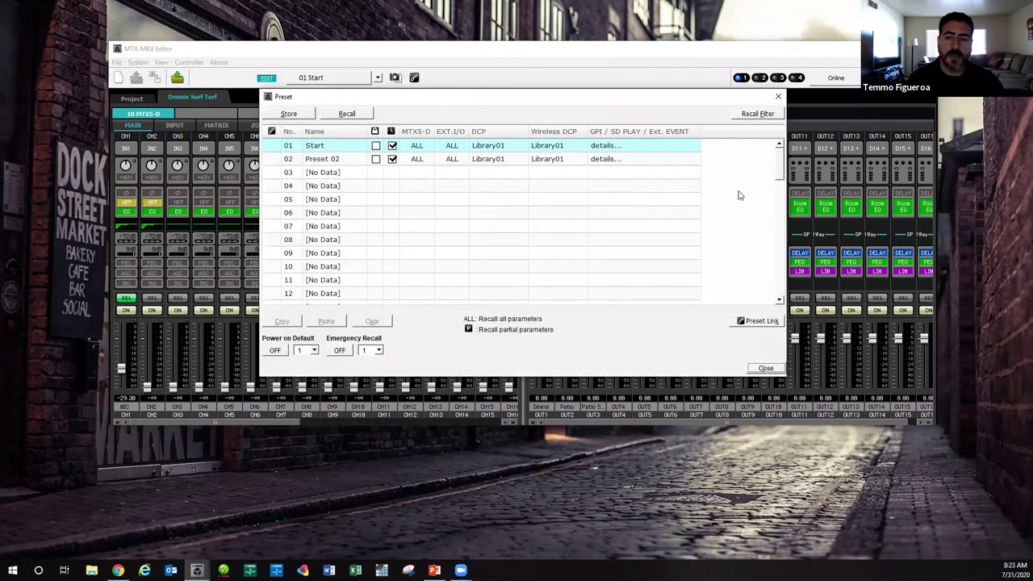
pyautogui.moveTo(781, 162); pyautogui.dragTo(781, 278)
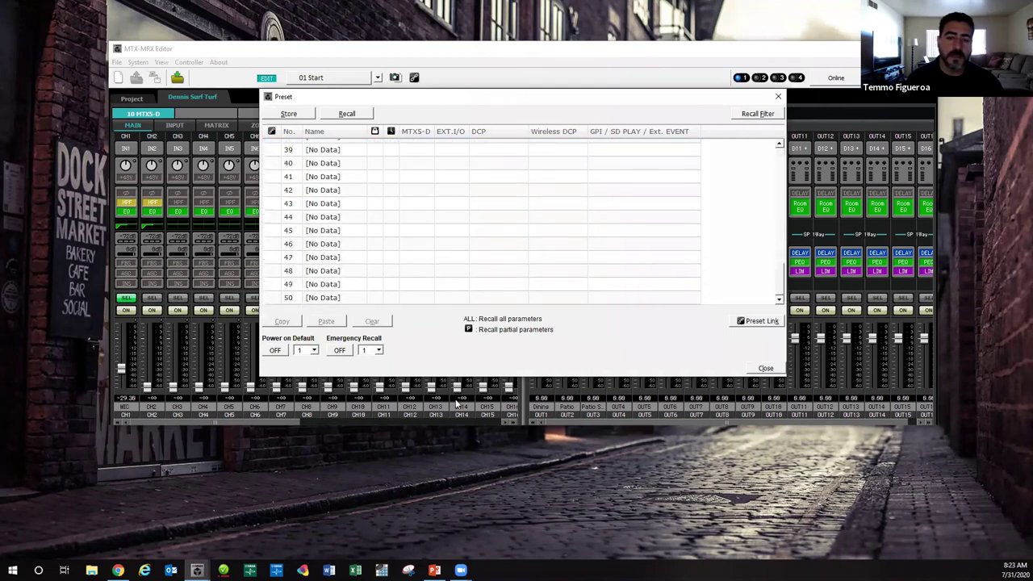
pyautogui.click(324, 297)
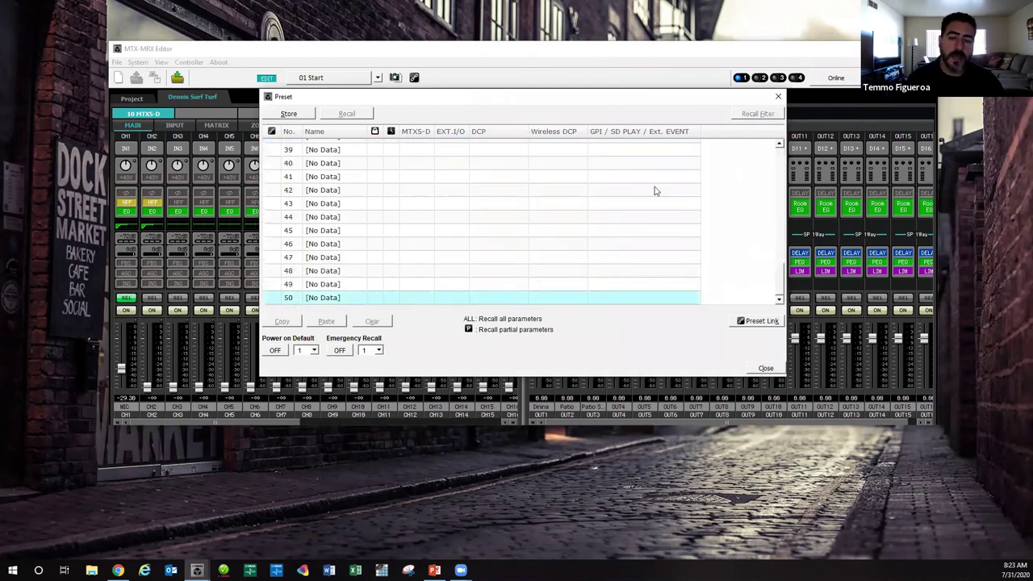
pyautogui.moveTo(781, 287)
pyautogui.mouseDown()
pyautogui.moveTo(779, 146)
pyautogui.moveTo(782, 300)
pyautogui.mouseUp()
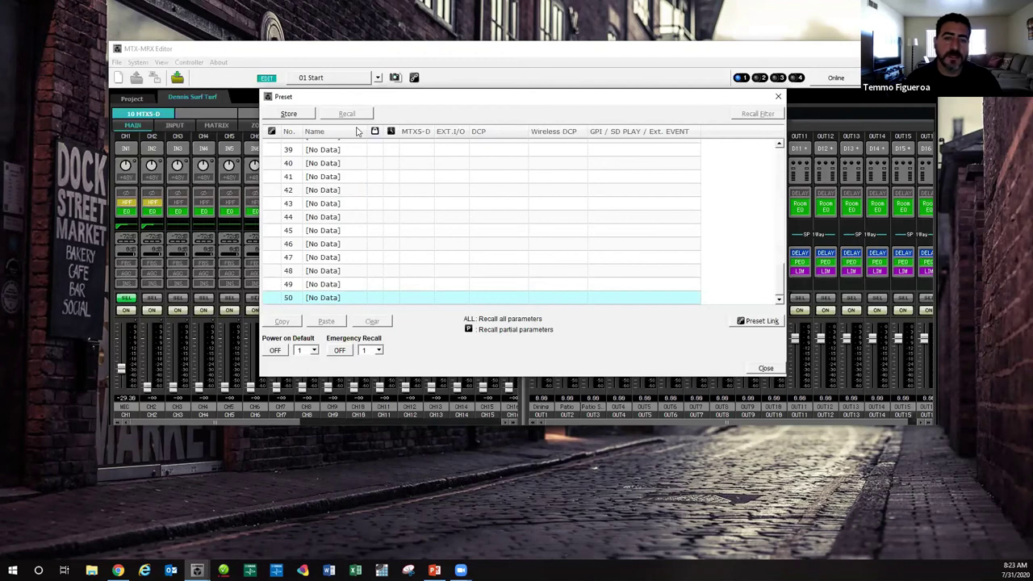
pyautogui.click(288, 113)
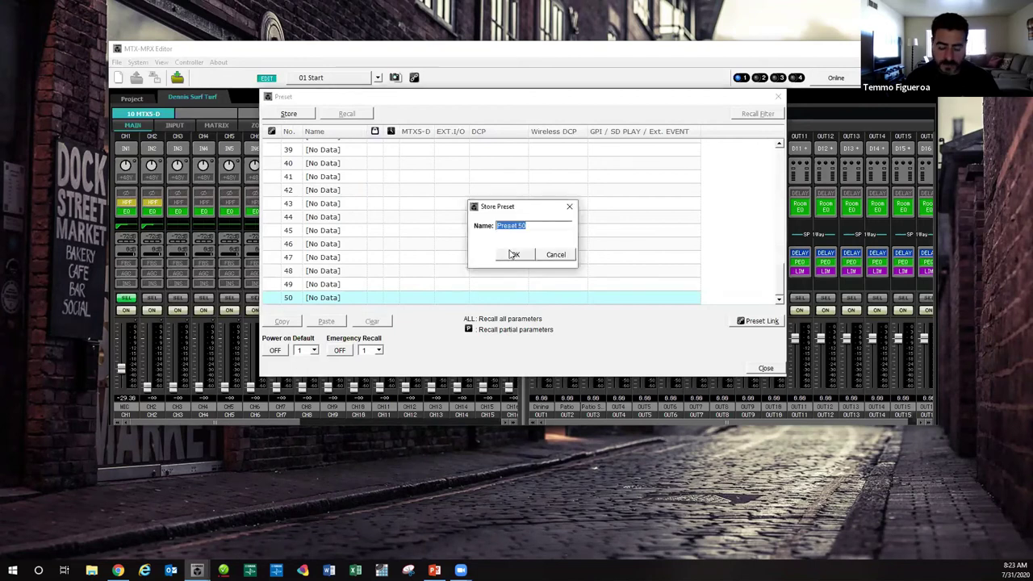
pyautogui.write('Emer')
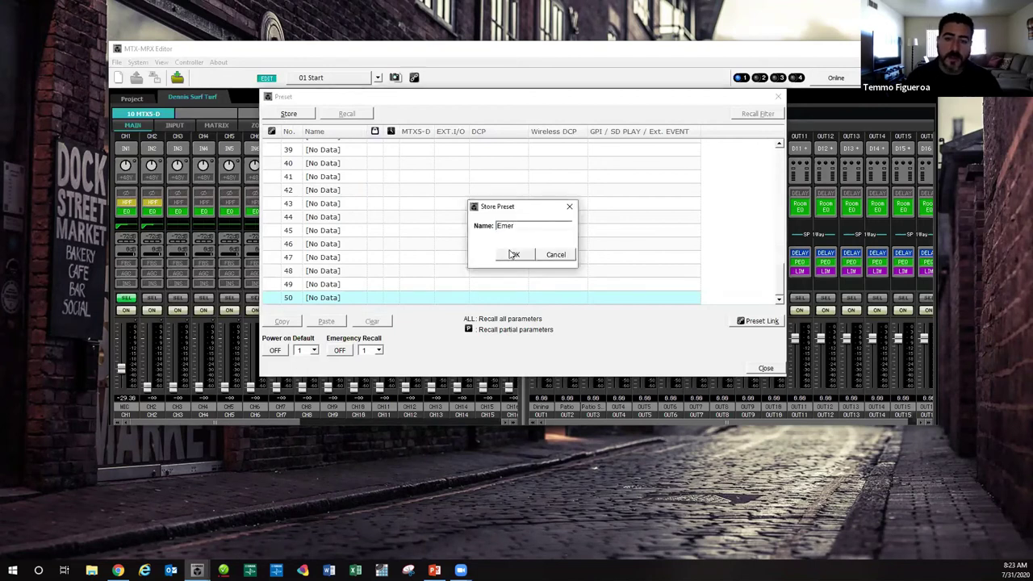
pyautogui.click(513, 255)
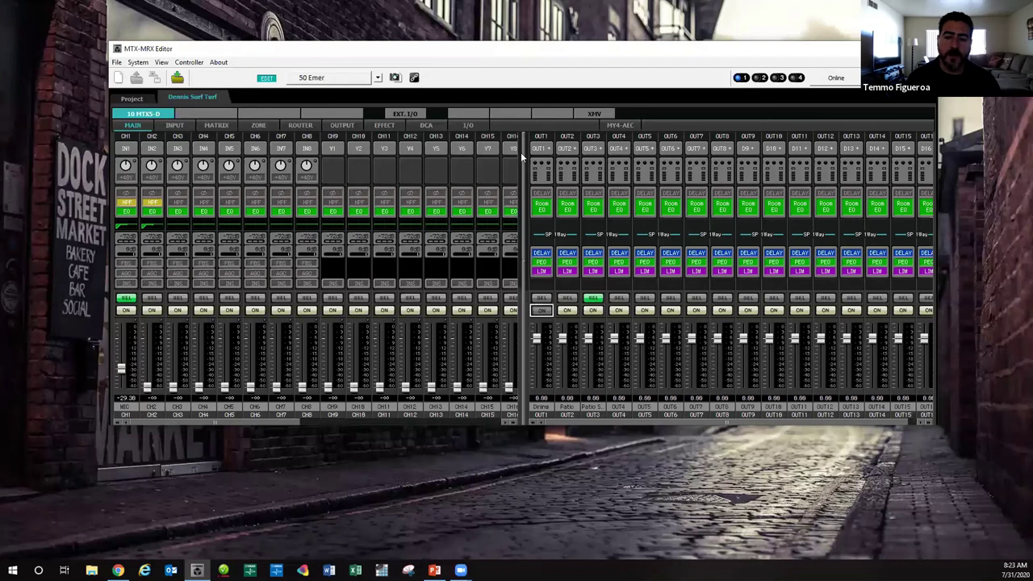
# - Mute all four XMV4140 amplifier channels and overwrite the Emer preset with the change
pyautogui.click(580, 113)
pyautogui.click(167, 198)
pyautogui.click(227, 198)
pyautogui.click(288, 198)
pyautogui.click(348, 199)
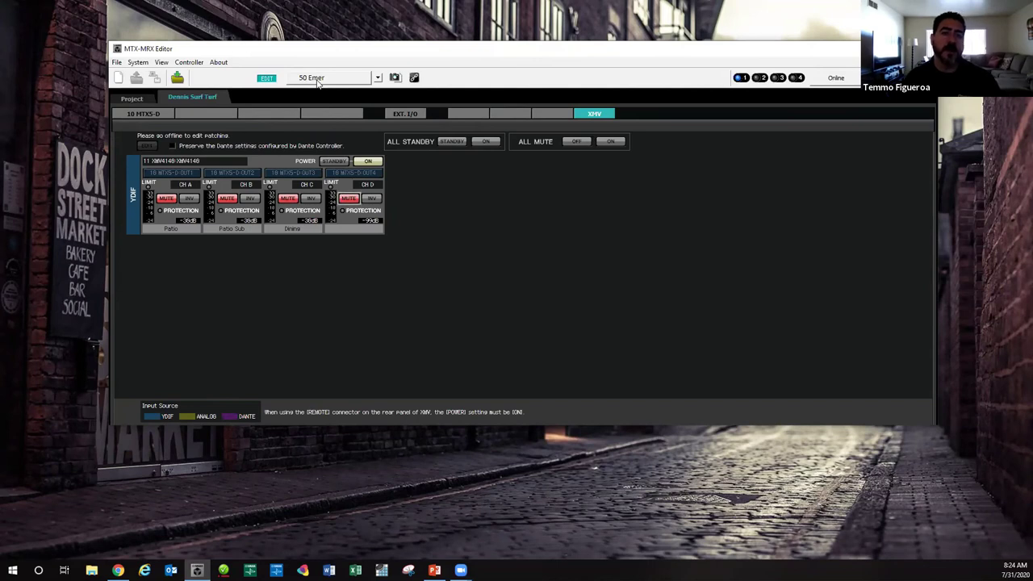
pyautogui.hotkey('ctrl', 's')
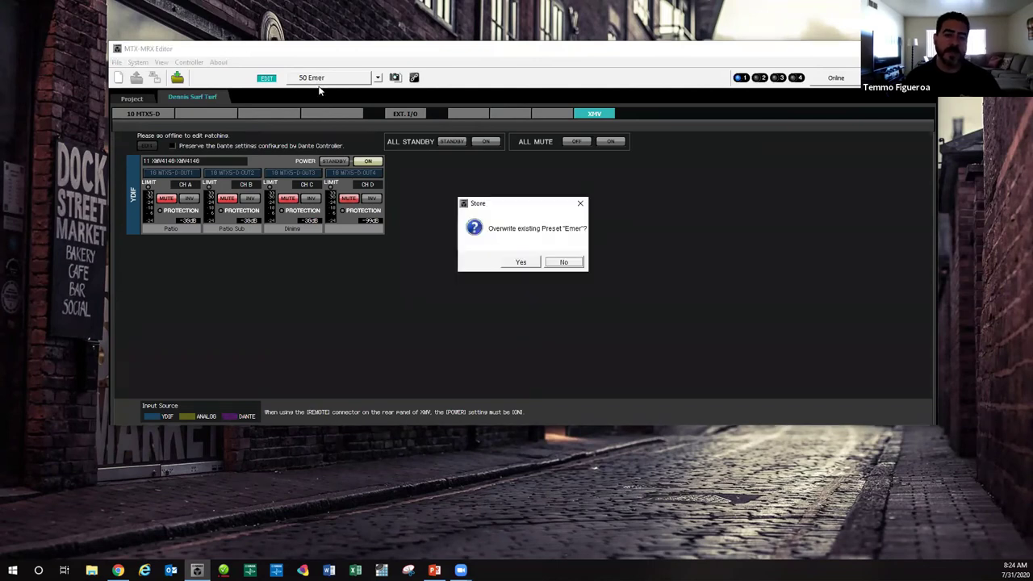
pyautogui.click(522, 263)
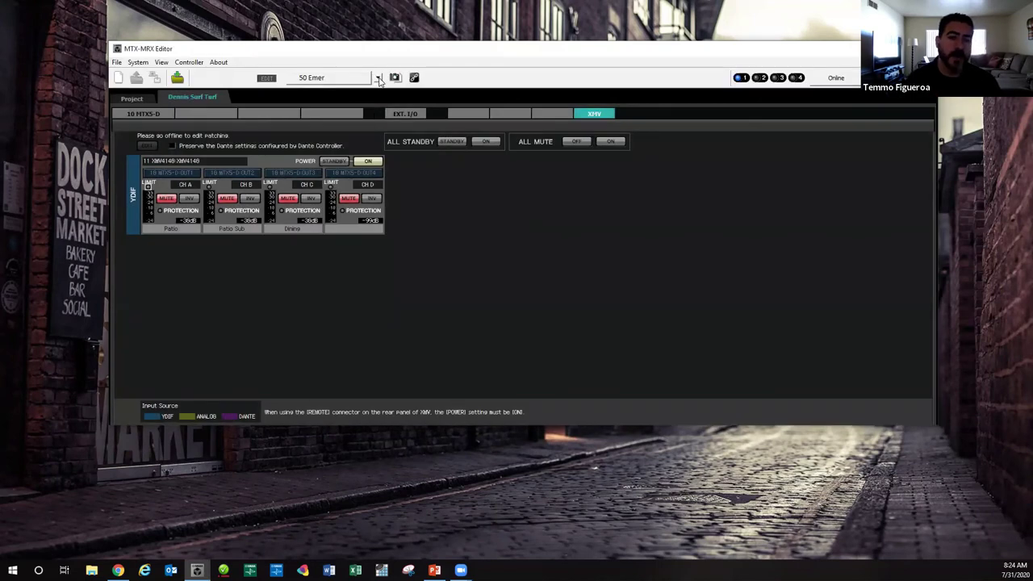
# - Test the amplifier mutes by recalling presets 01 Start and 50 Emer, and check the project's YDIF device overview
pyautogui.click(377, 78)
pyautogui.click(397, 89)
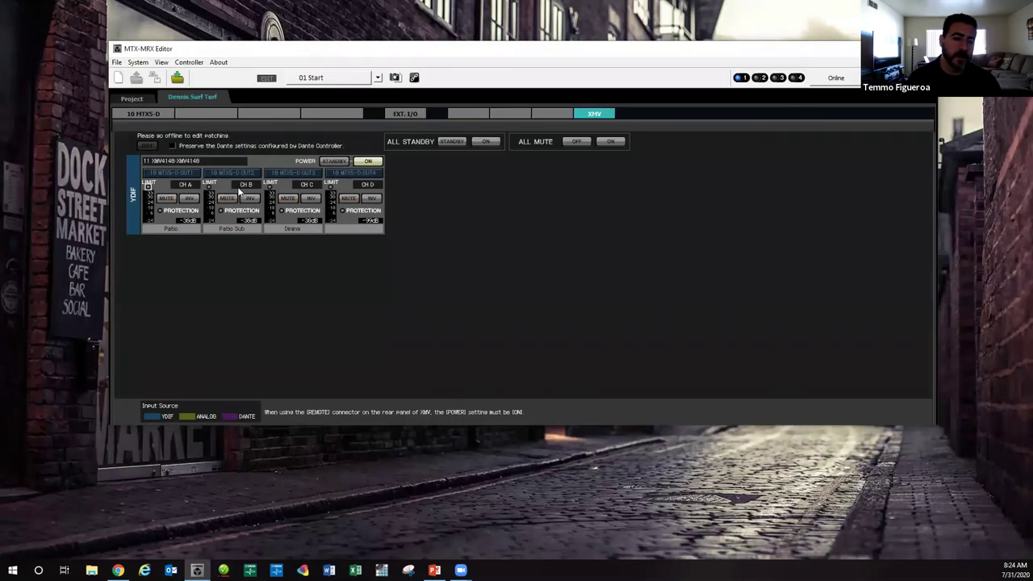
pyautogui.click(377, 77)
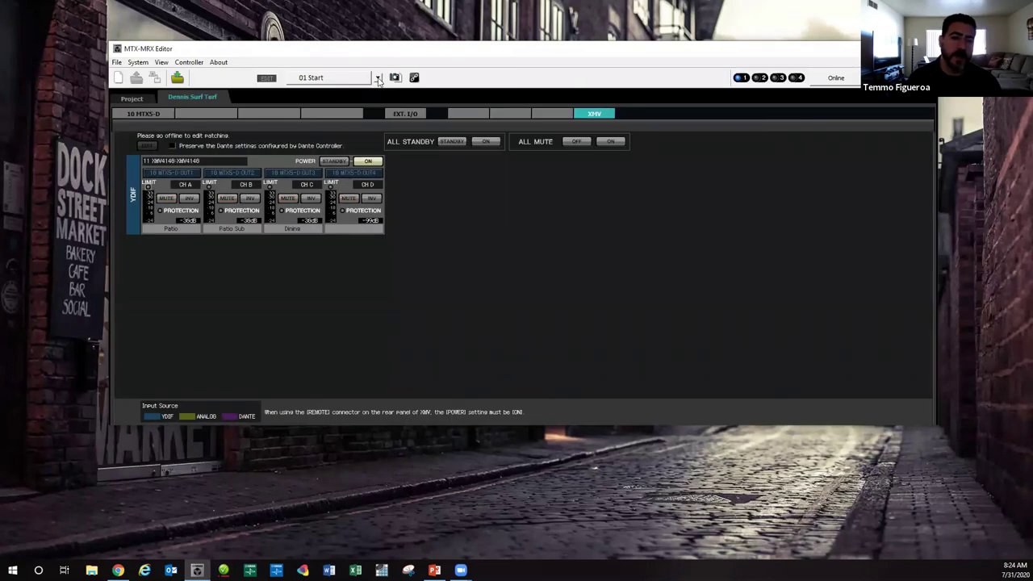
pyautogui.click(396, 111)
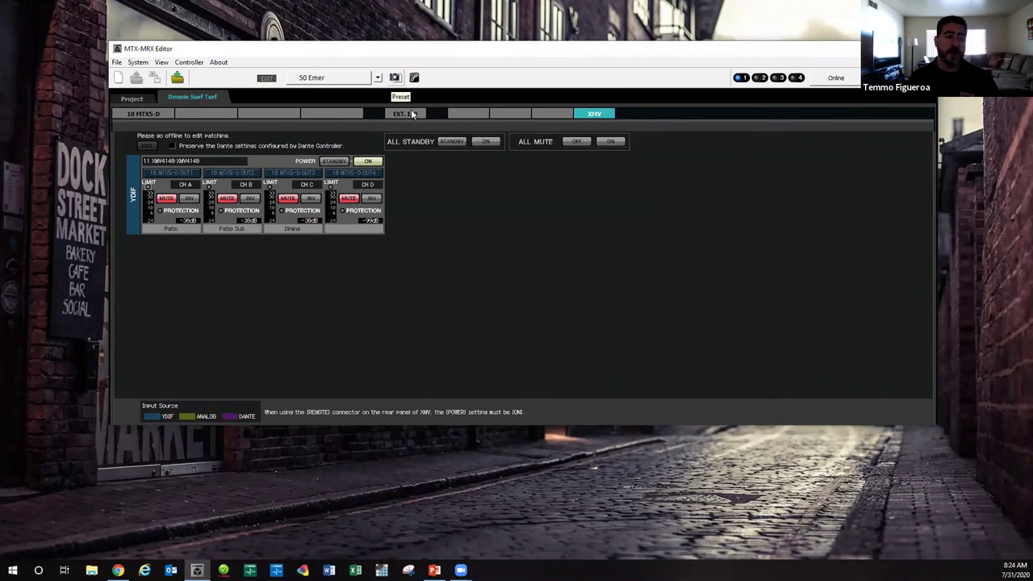
pyautogui.click(149, 99)
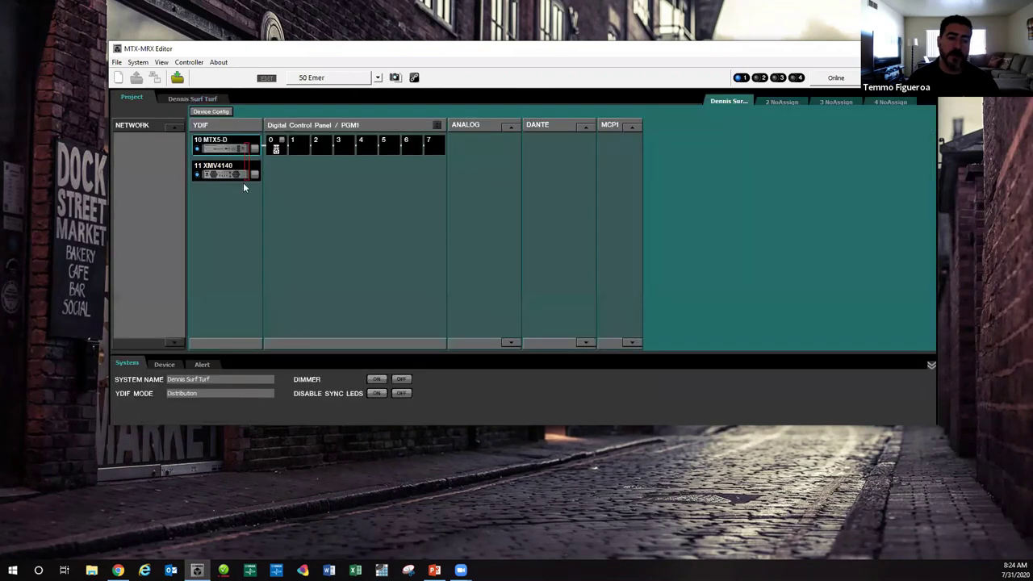
pyautogui.click(194, 99)
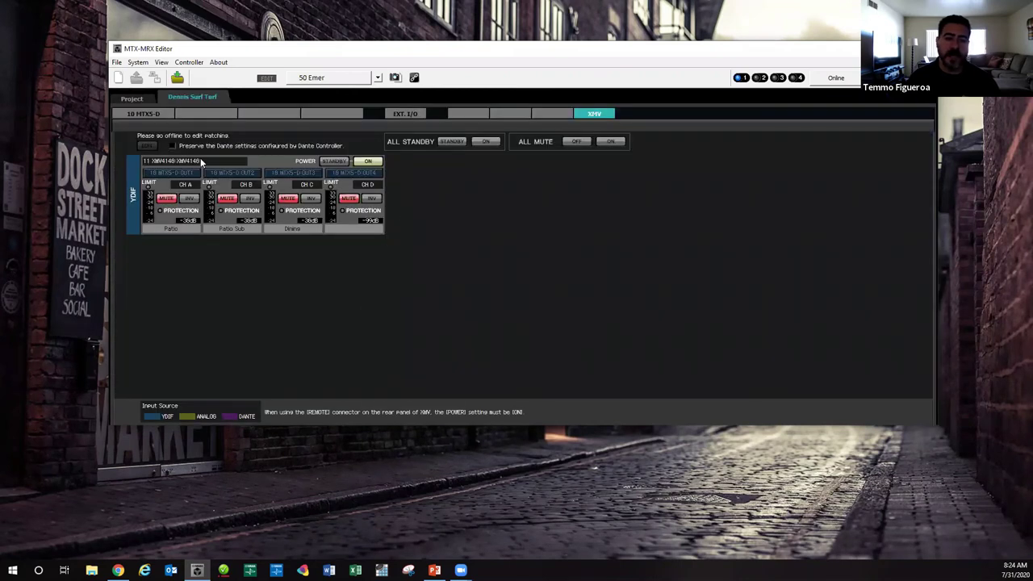
# - Turn on Emergency Recall in the preset settings and assign it to preset 50
pyautogui.click(139, 114)
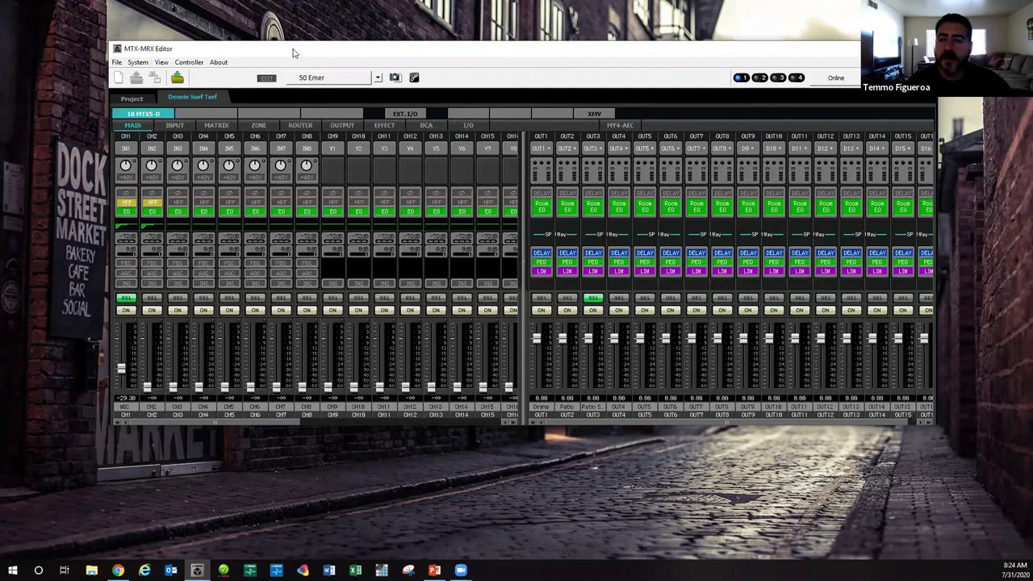
pyautogui.moveTo(293, 53); pyautogui.dragTo(298, 59)
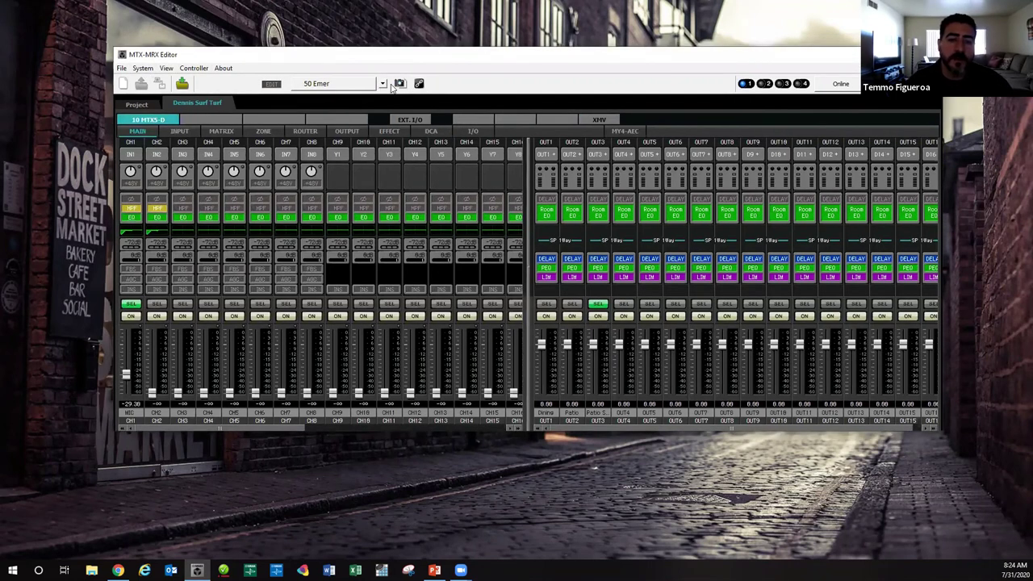
pyautogui.click(399, 83)
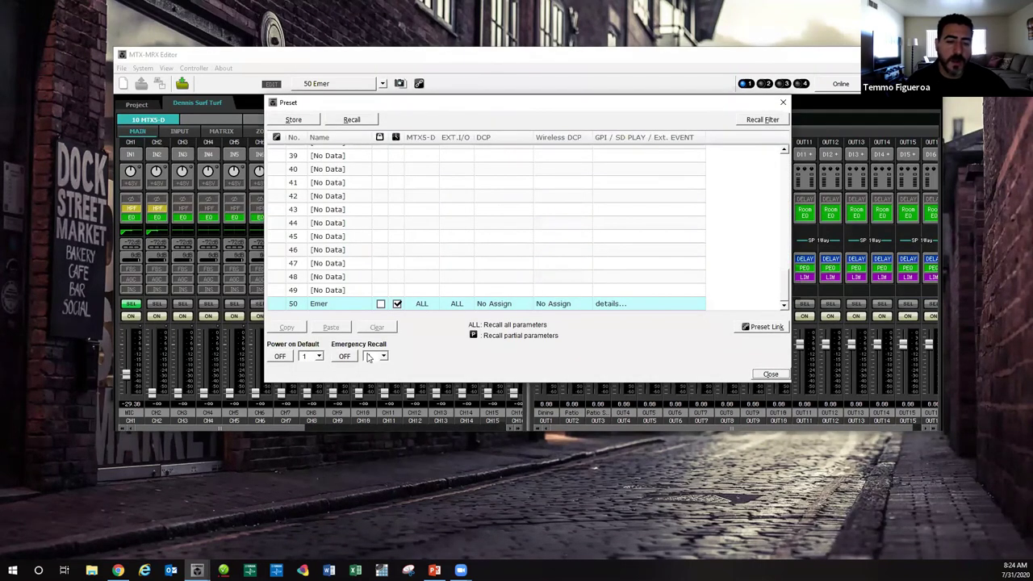
pyautogui.click(347, 357)
pyautogui.click(384, 360)
pyautogui.moveTo(384, 373); pyautogui.dragTo(389, 436)
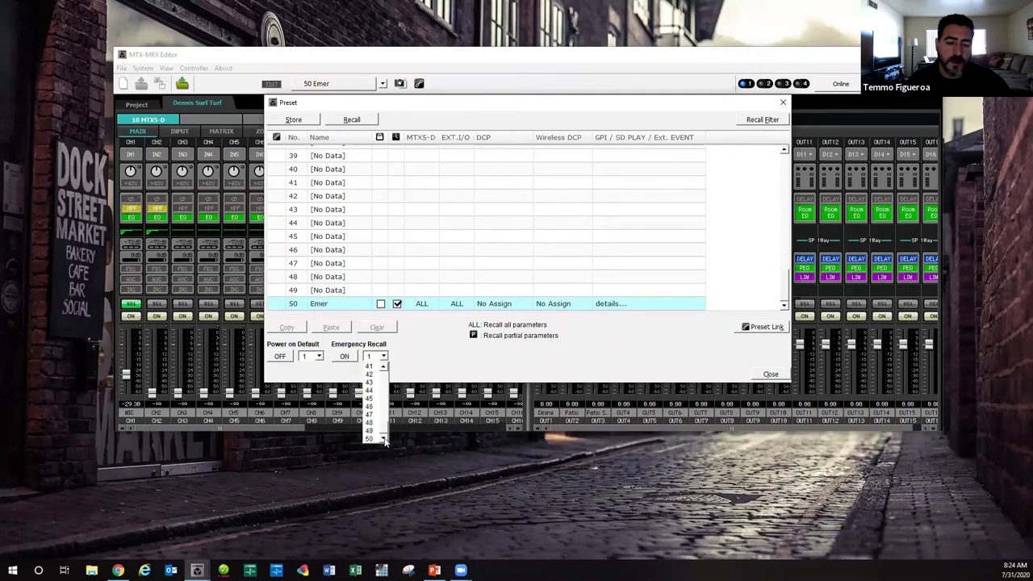
pyautogui.click(371, 438)
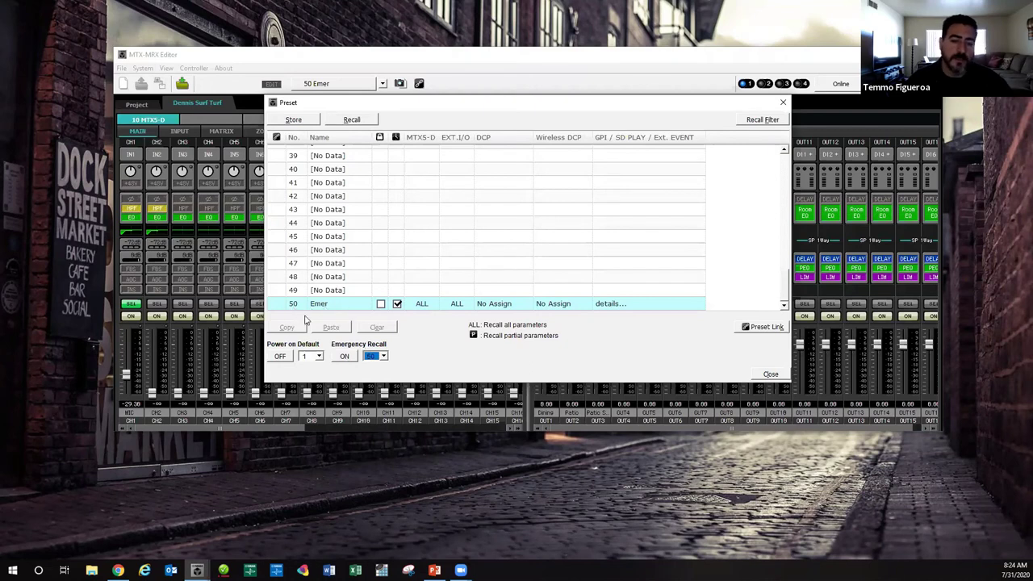
pyautogui.click(422, 357)
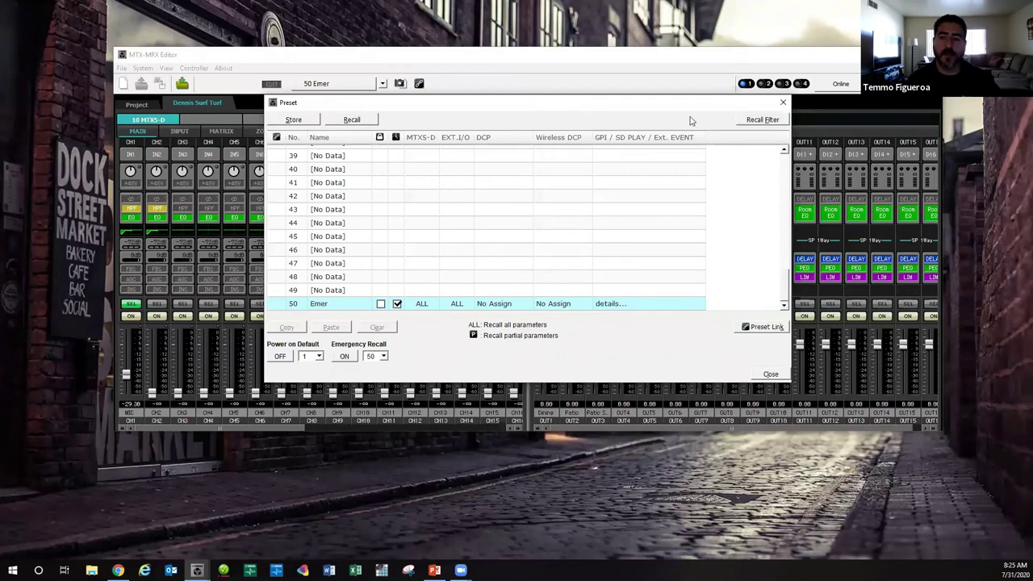
pyautogui.click(782, 102)
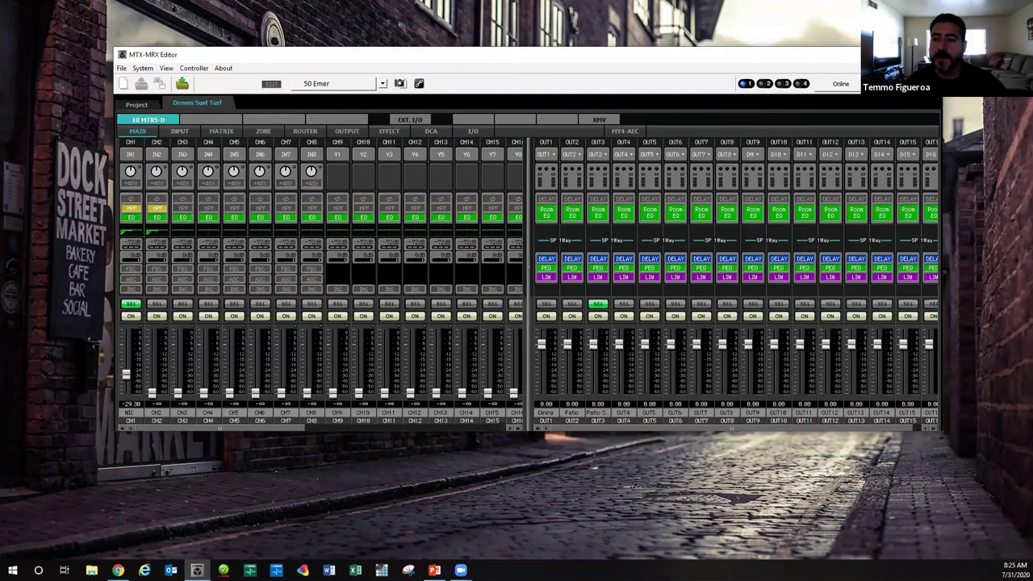
# - Take the system offline
pyautogui.click(840, 83)
pyautogui.click(523, 303)
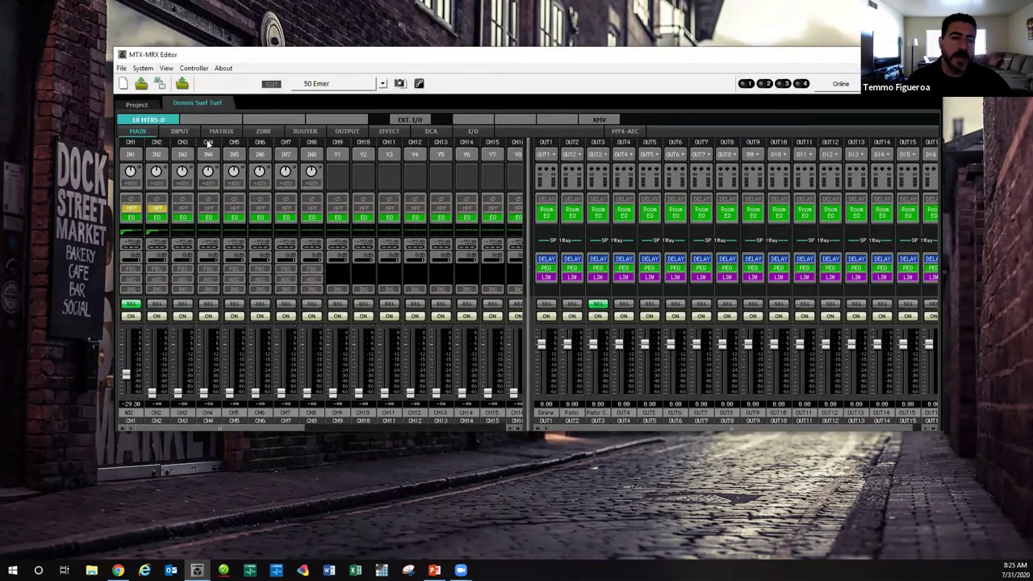
# - Try the Emergency In function on GPI input port 16 of the MTX5-D, and leave the GPI settings without saving
pyautogui.click(143, 68)
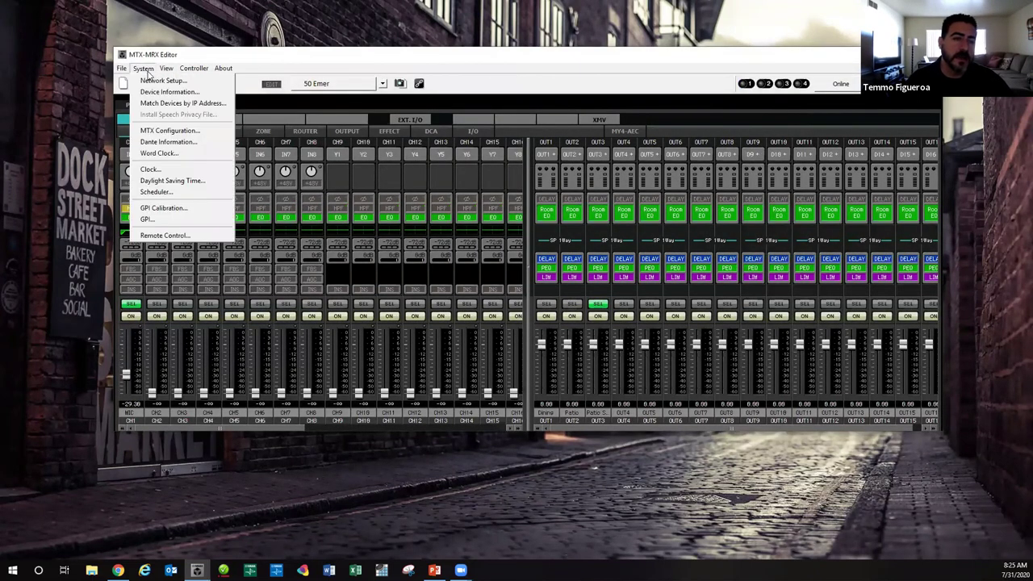
pyautogui.click(149, 210)
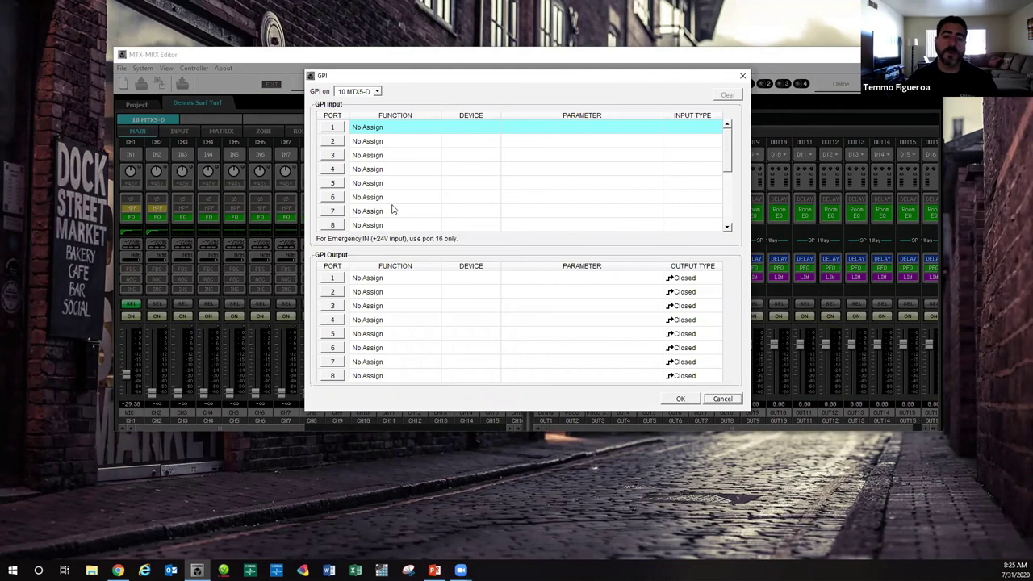
pyautogui.moveTo(733, 166); pyautogui.dragTo(737, 226)
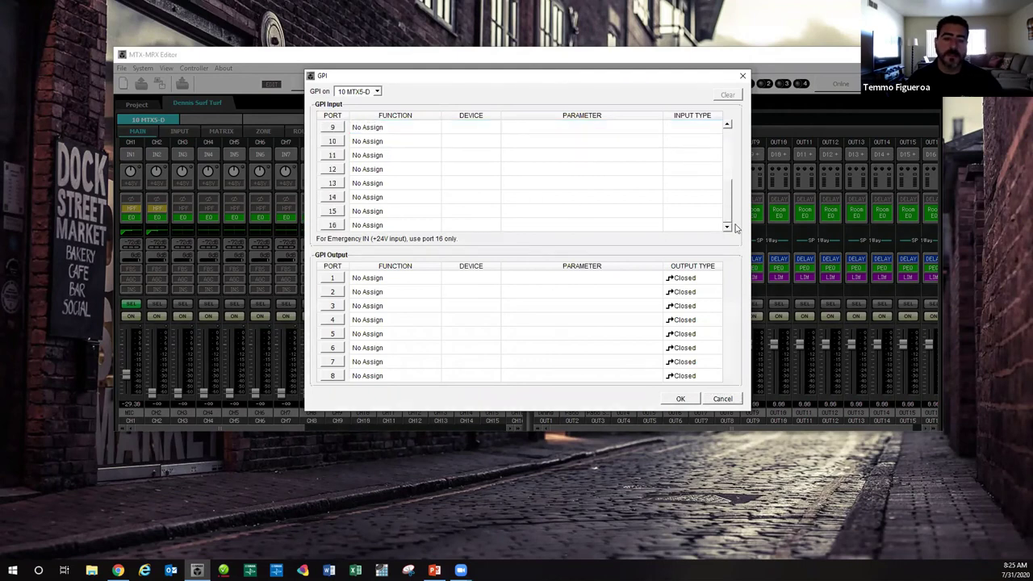
pyautogui.click(332, 226)
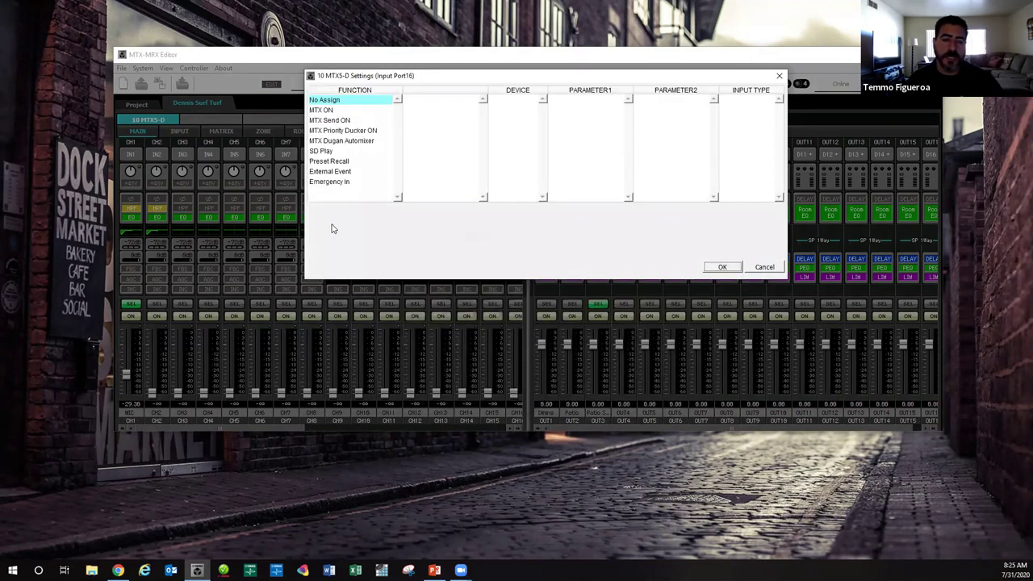
pyautogui.click(328, 183)
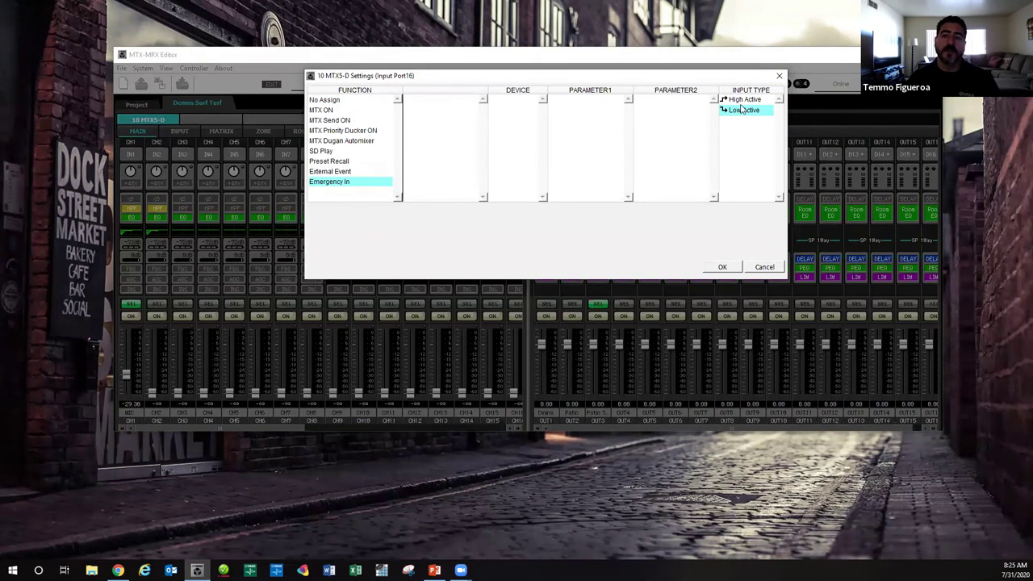
pyautogui.click(779, 77)
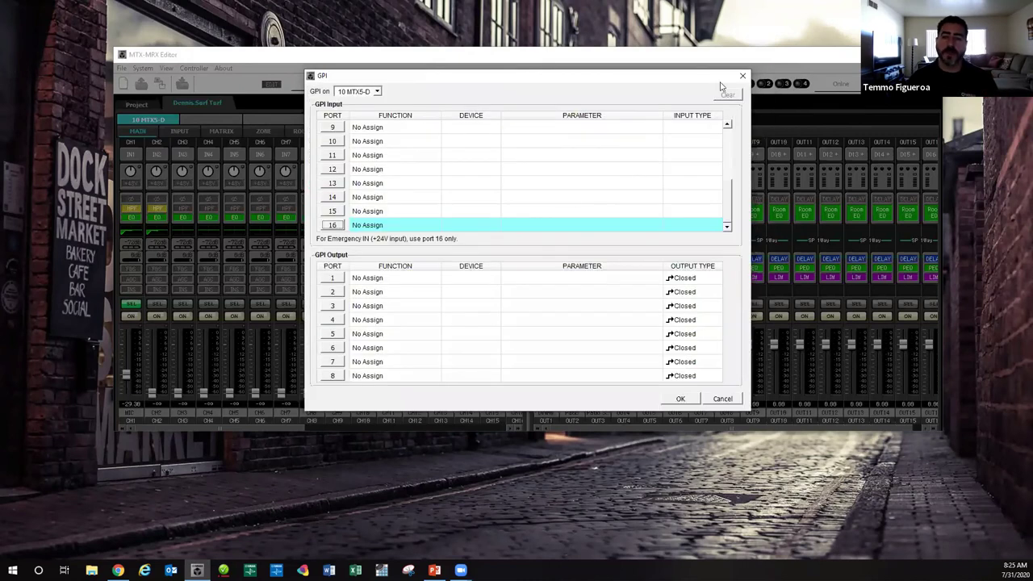
pyautogui.click(742, 78)
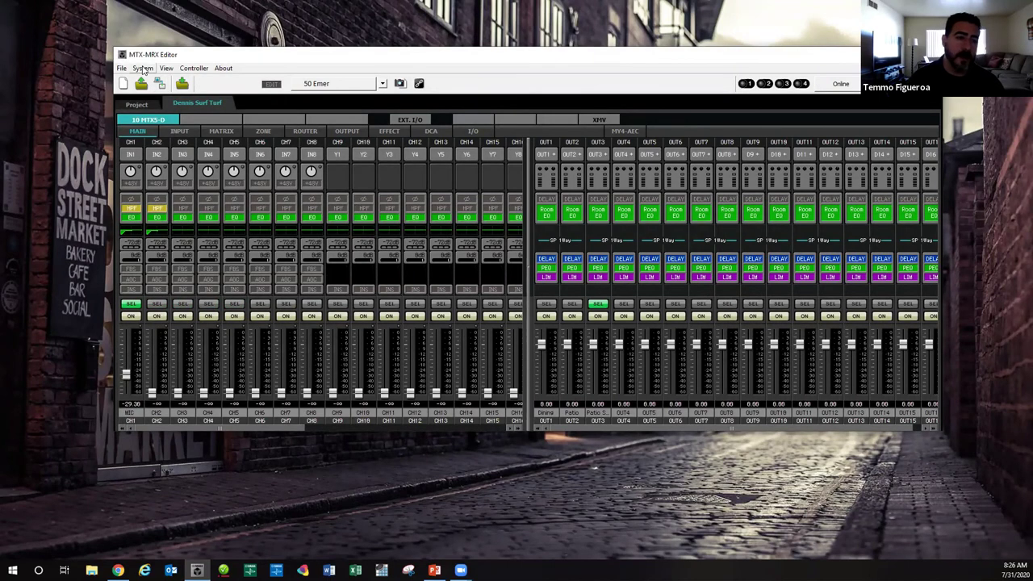
# - Review the network details of the MTX5-D and XMV4140 in the device information, including the IP address settings
pyautogui.click(143, 69)
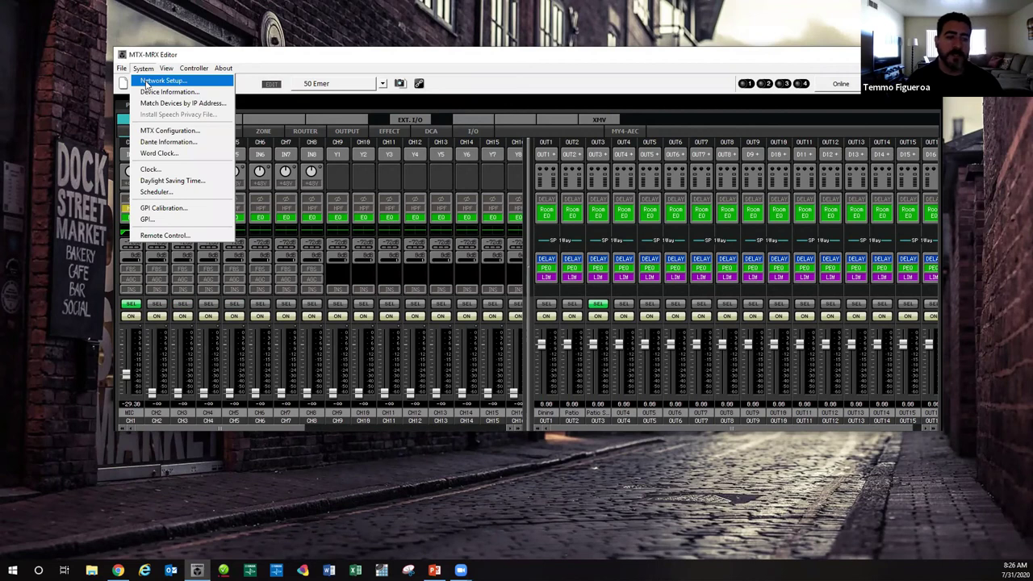
pyautogui.click(167, 92)
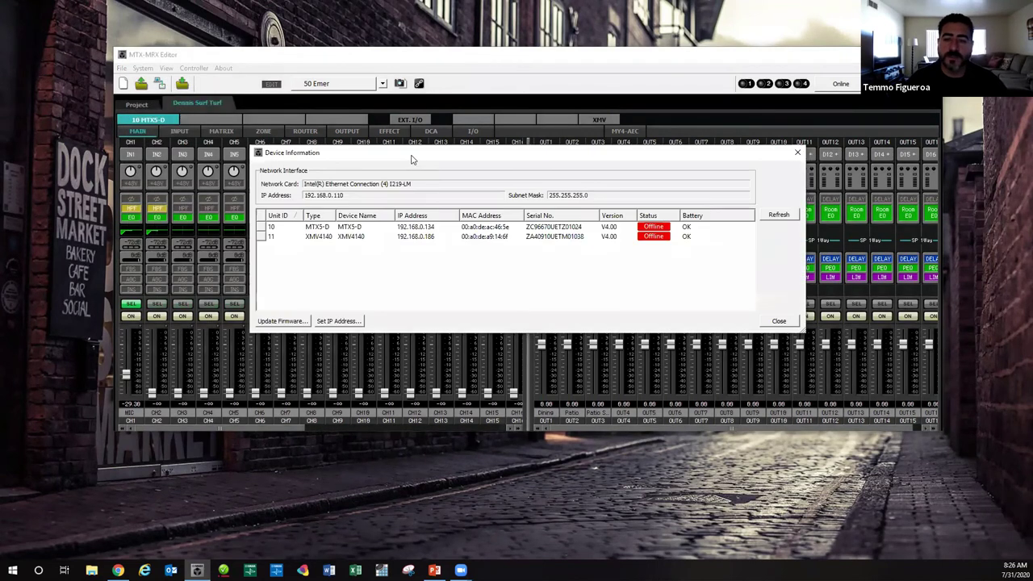
pyautogui.moveTo(412, 159); pyautogui.dragTo(381, 49)
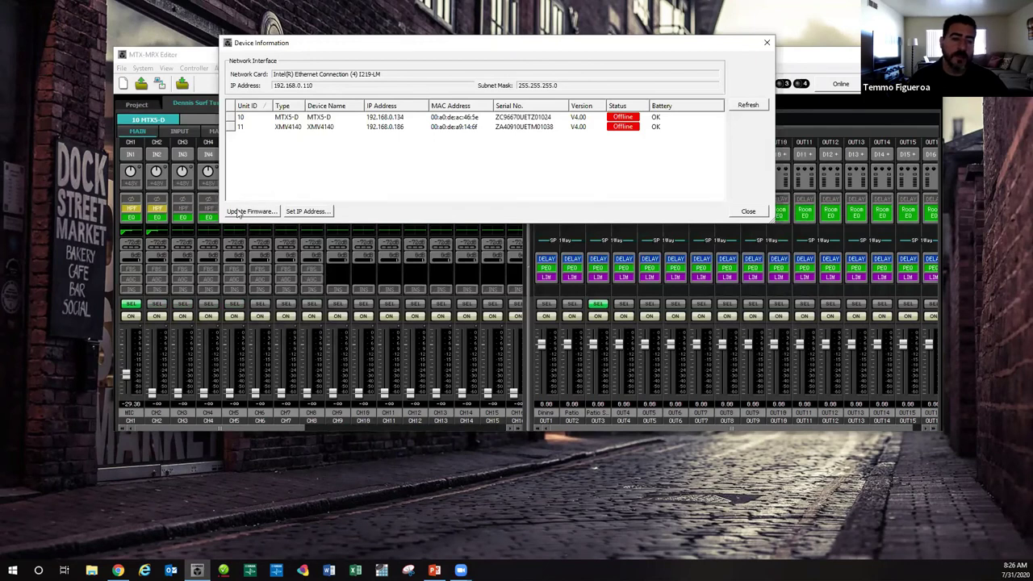
pyautogui.click(307, 212)
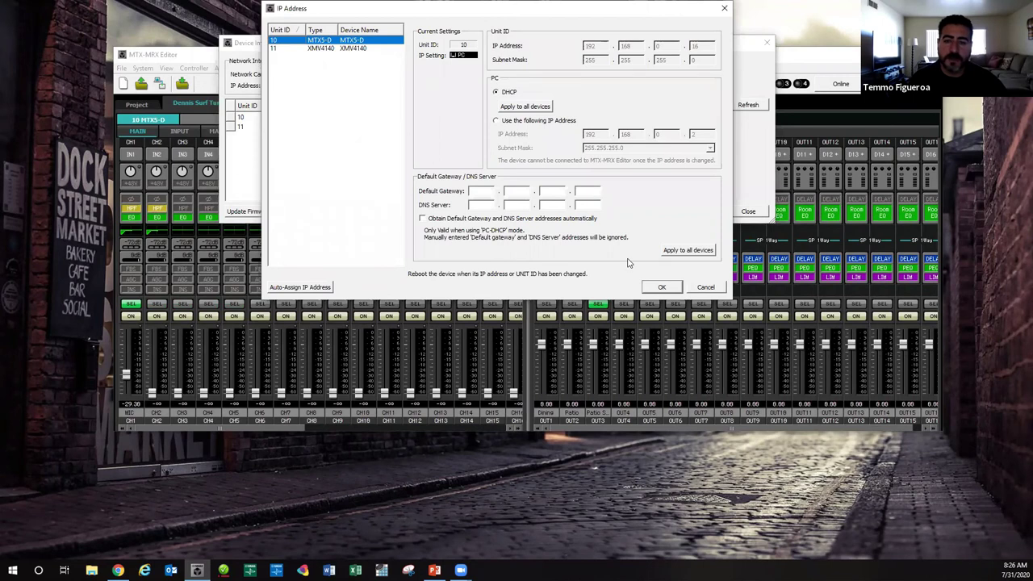
pyautogui.click(703, 288)
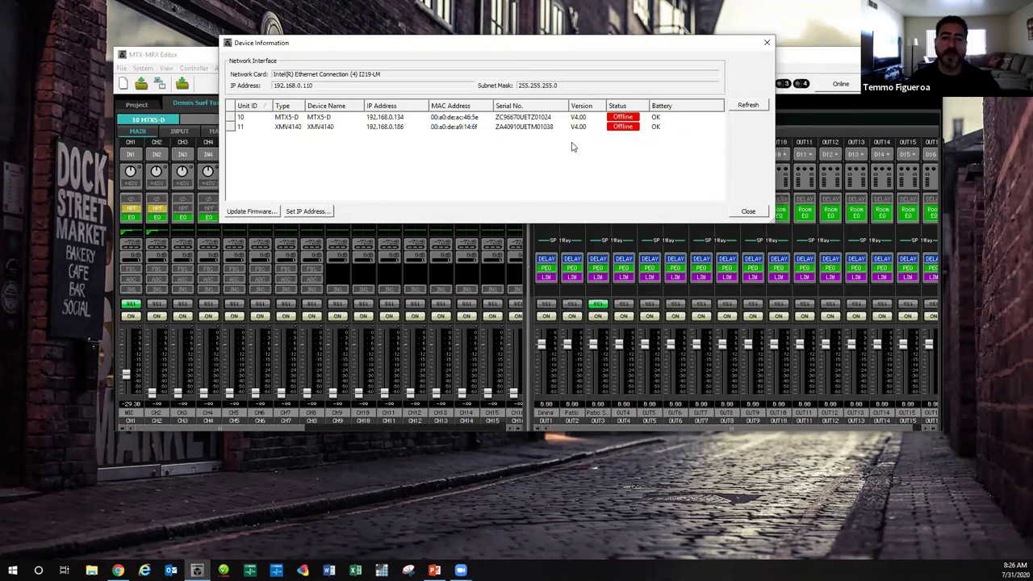
pyautogui.click(748, 211)
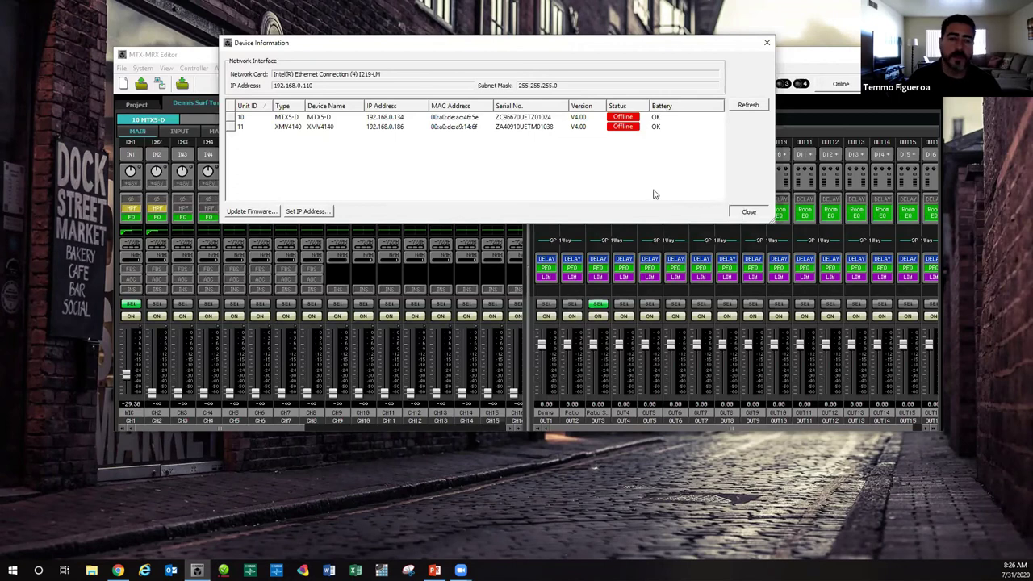
pyautogui.click(144, 69)
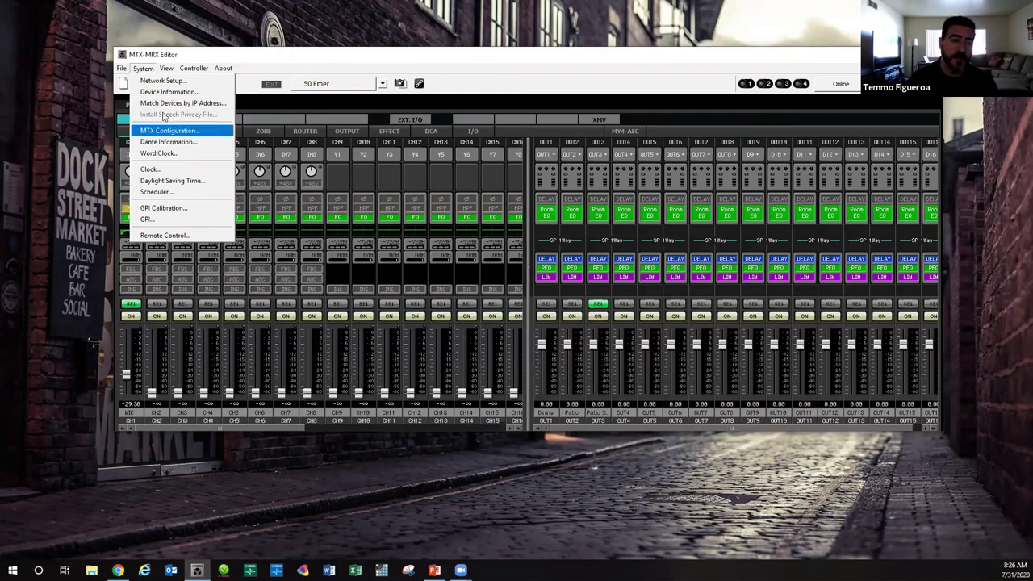
pyautogui.click(189, 130)
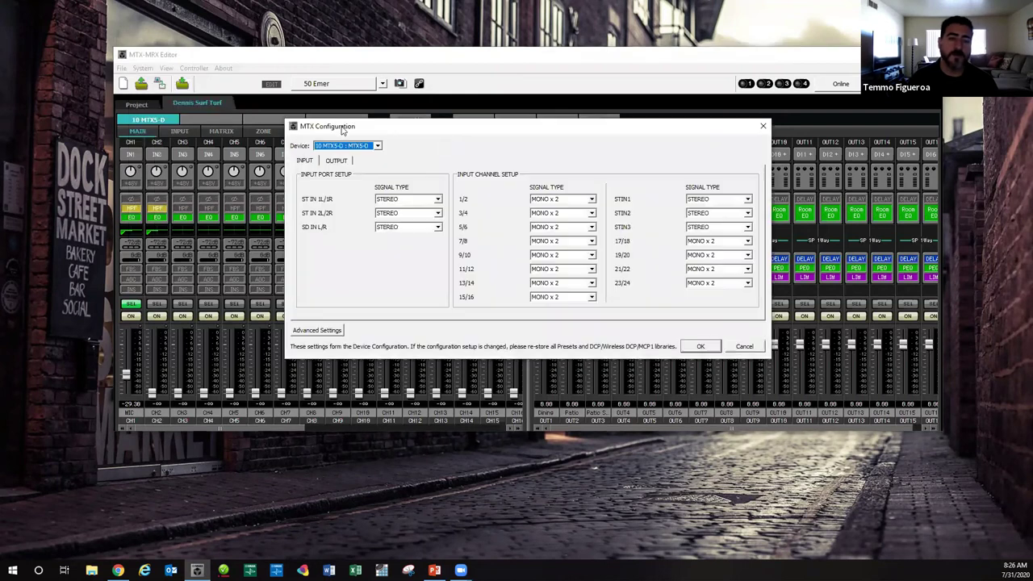
pyautogui.click(763, 126)
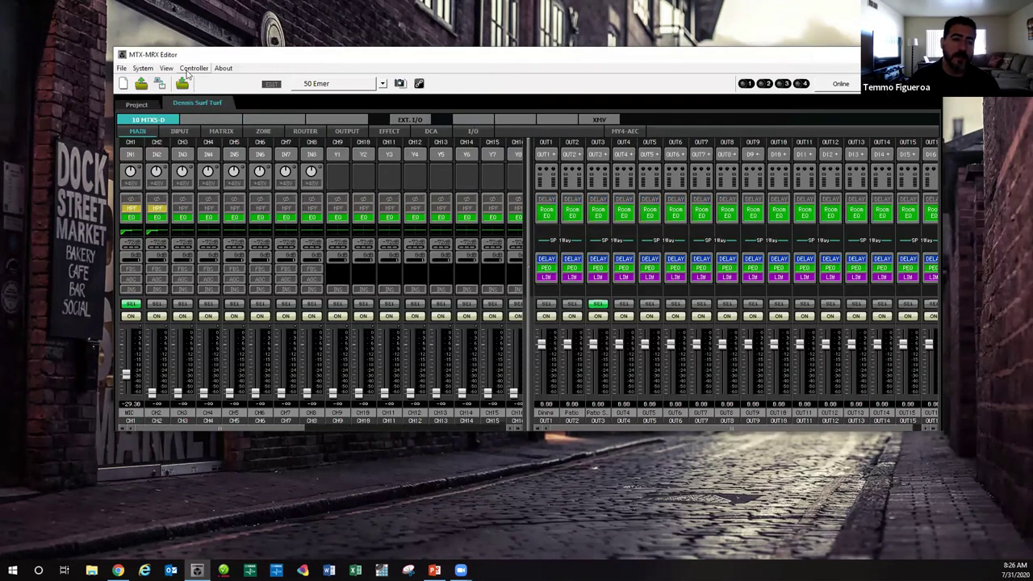
# - Set the signal type of MTX5-D input channels 1/2 to STEREO in the MTX configuration
pyautogui.click(143, 68)
pyautogui.click(161, 130)
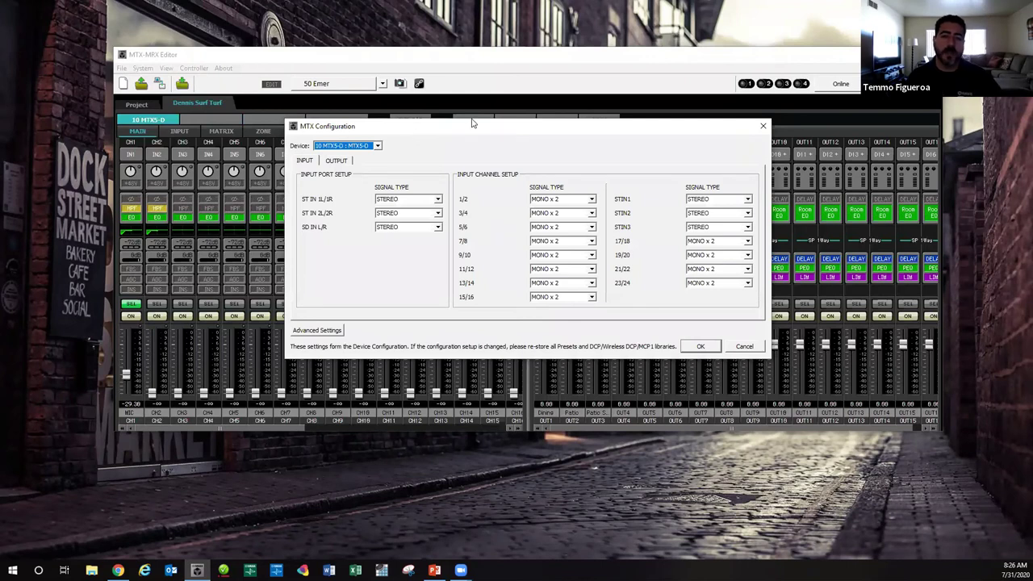
pyautogui.moveTo(473, 123); pyautogui.dragTo(548, 31)
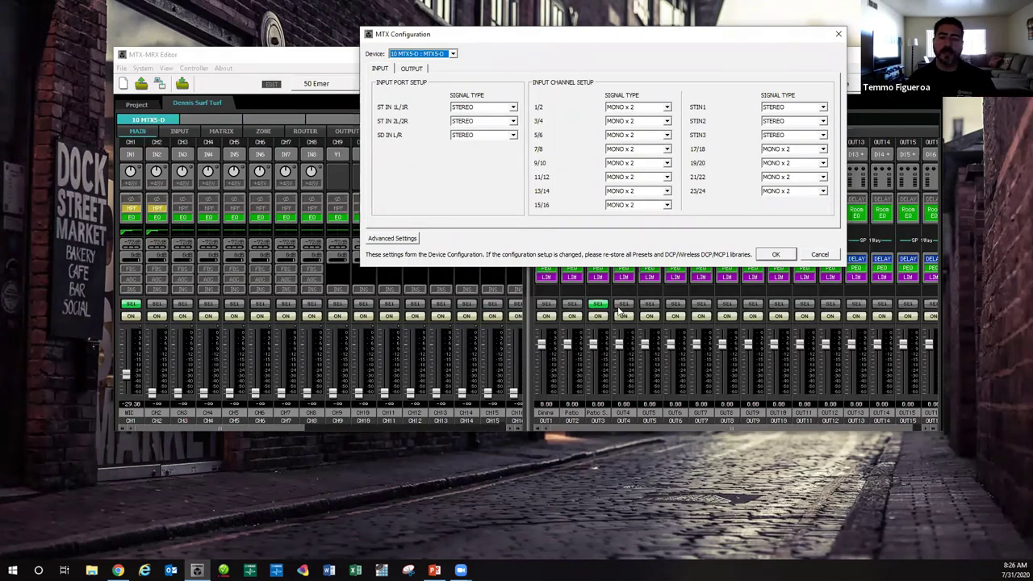
pyautogui.click(635, 113)
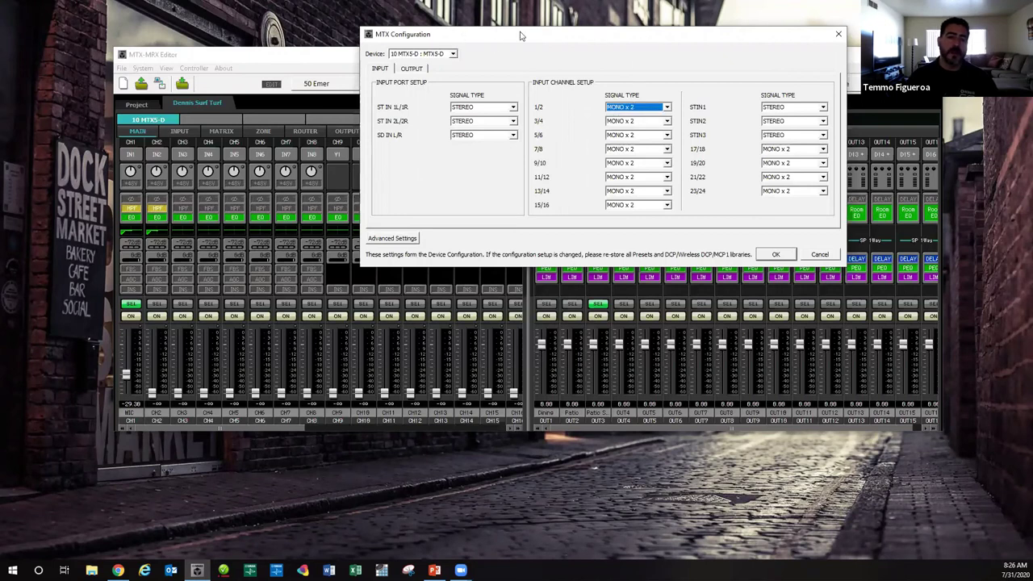
pyautogui.moveTo(521, 36); pyautogui.dragTo(219, 19)
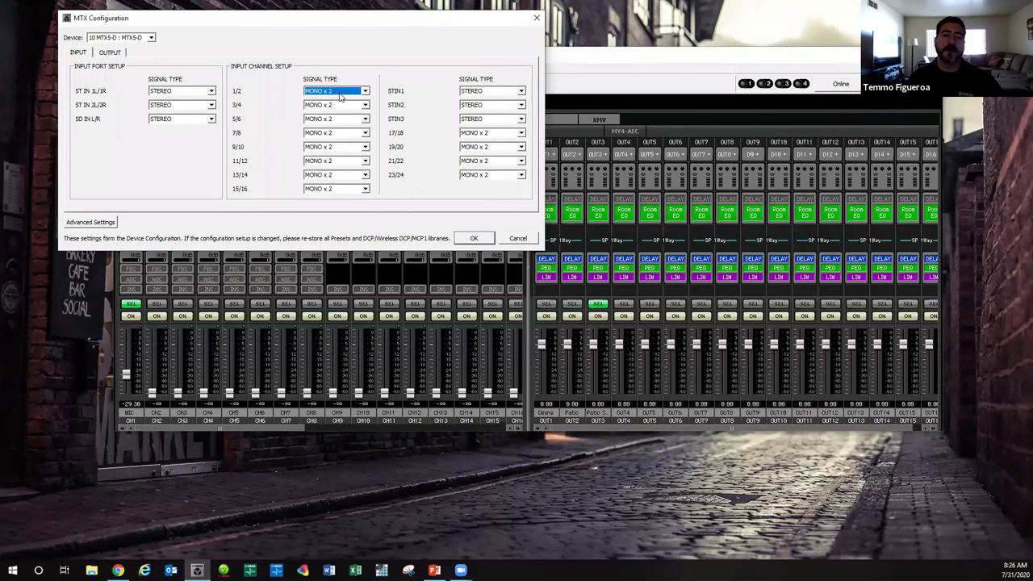
pyautogui.click(339, 92)
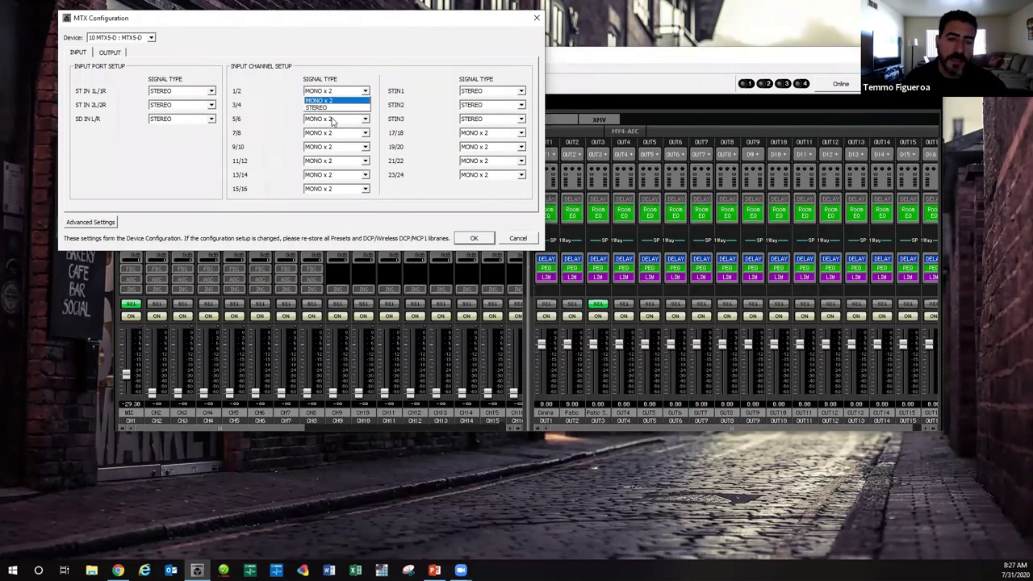
pyautogui.click(332, 108)
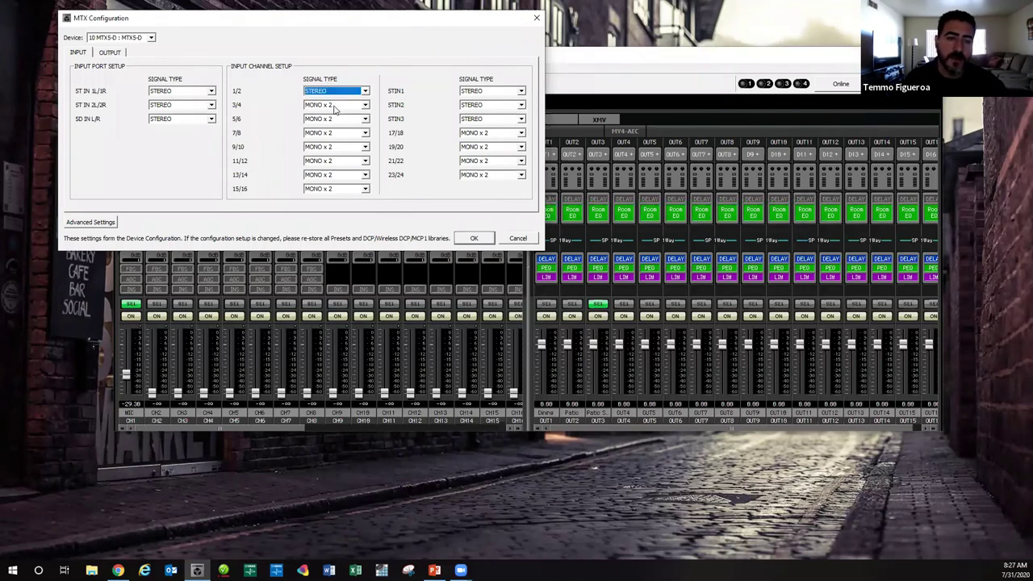
pyautogui.click(473, 239)
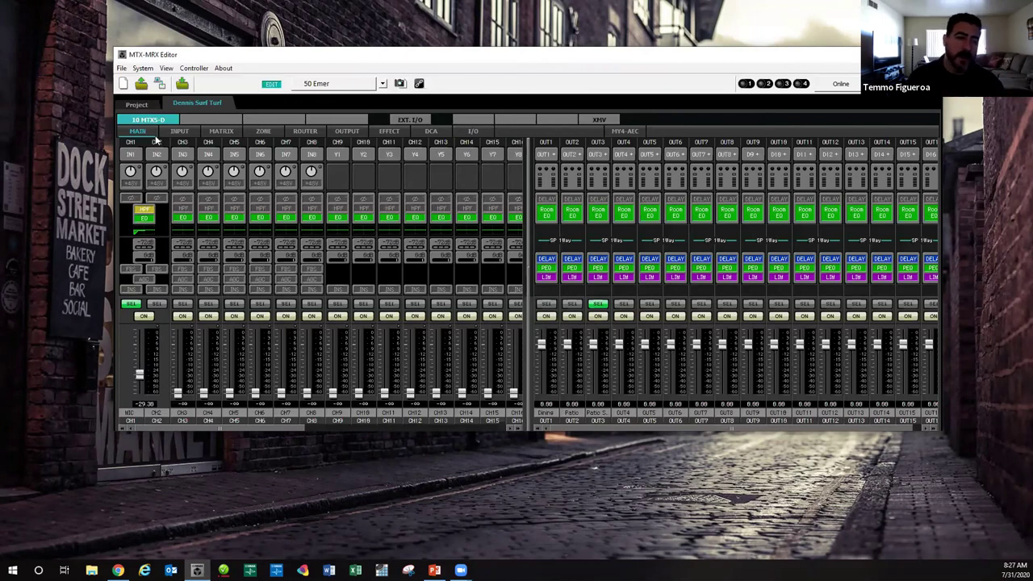
# - Set the signal type of input channel STIN1 to MONO x 2 in the MTX configuration and view the STIN1 channels in the mixer
pyautogui.click(143, 68)
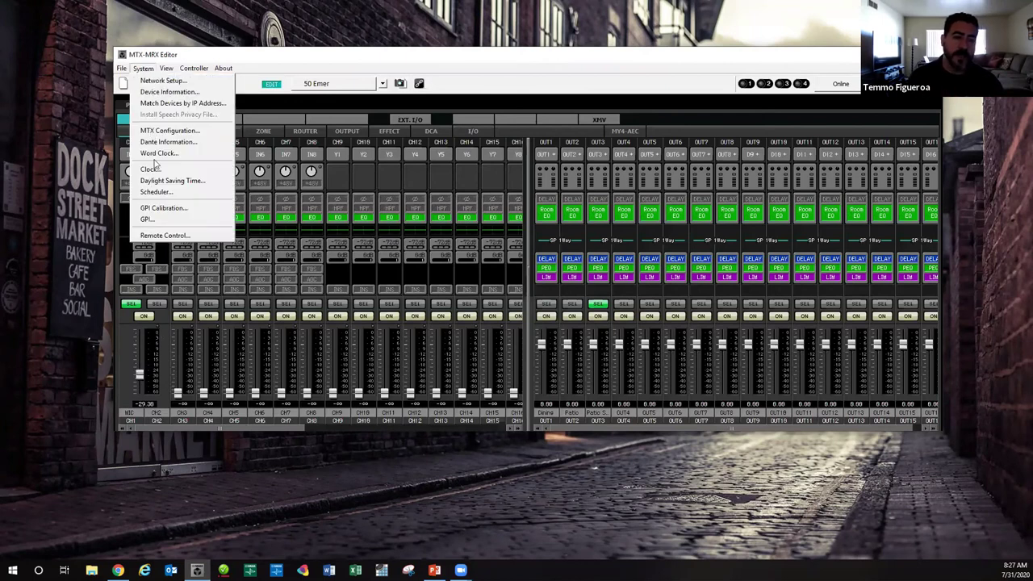
pyautogui.click(167, 130)
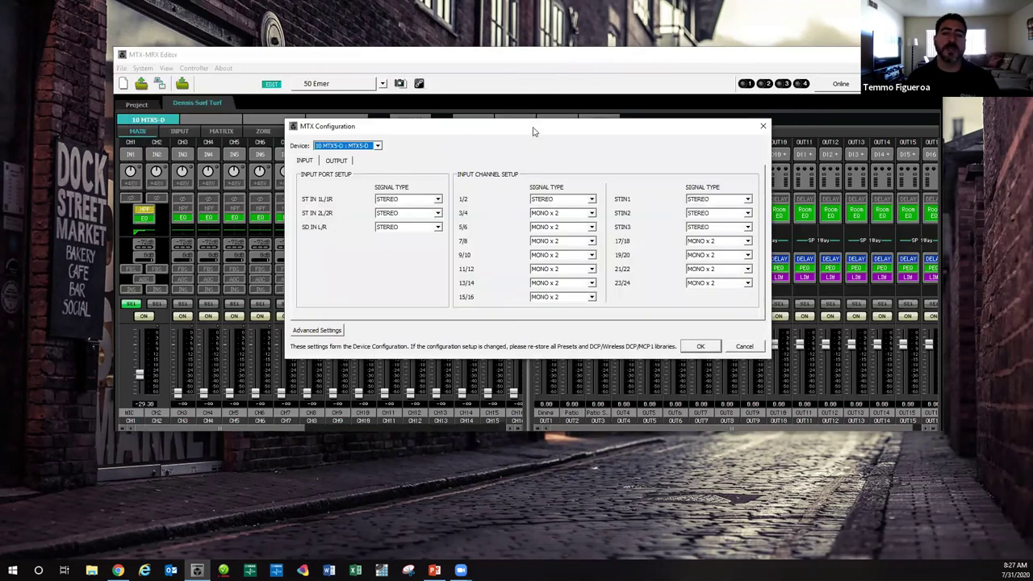
pyautogui.moveTo(533, 131); pyautogui.dragTo(343, 27)
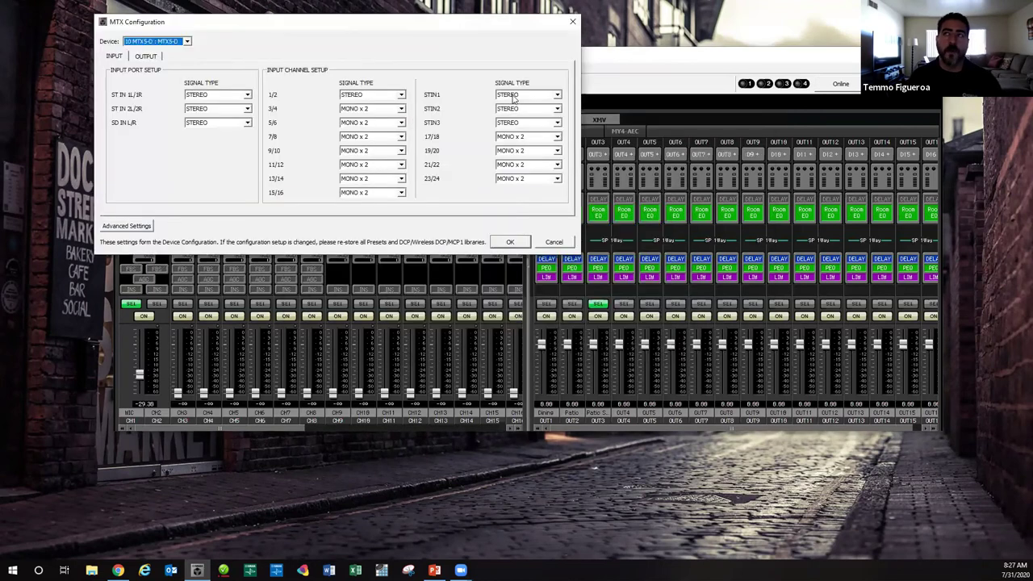
pyautogui.click(513, 96)
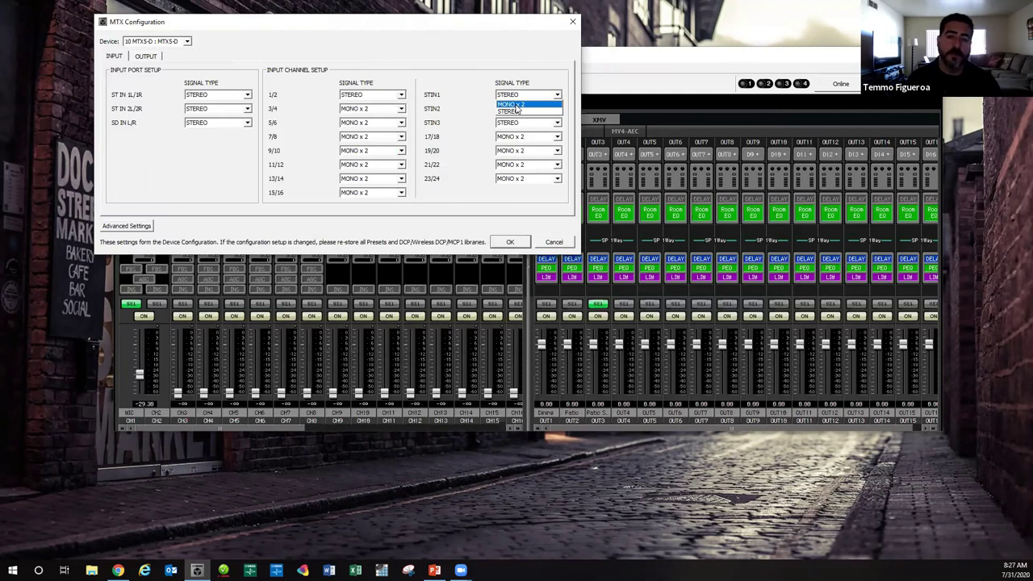
pyautogui.click(515, 105)
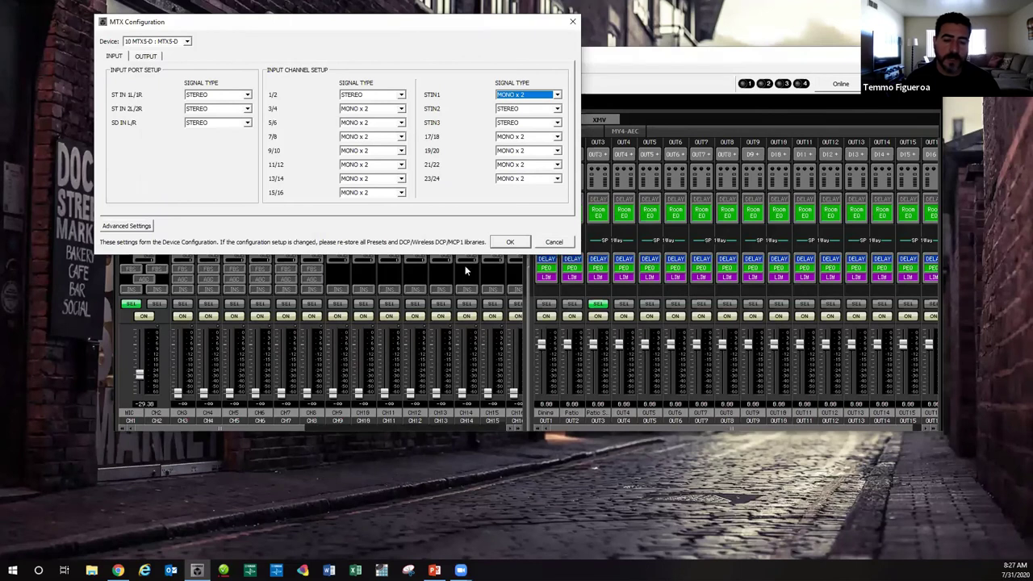
pyautogui.click(517, 244)
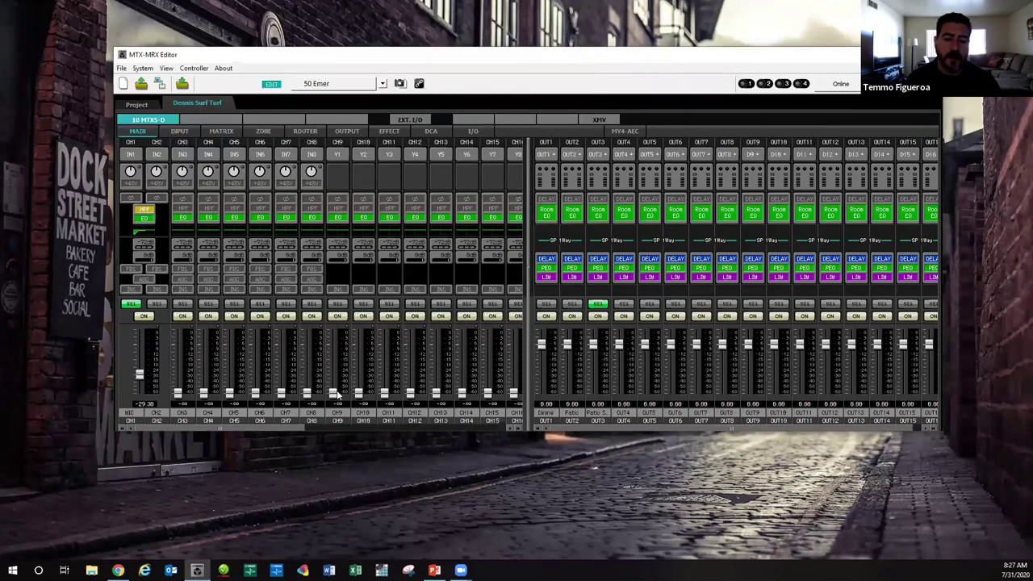
pyautogui.moveTo(321, 426); pyautogui.dragTo(457, 426)
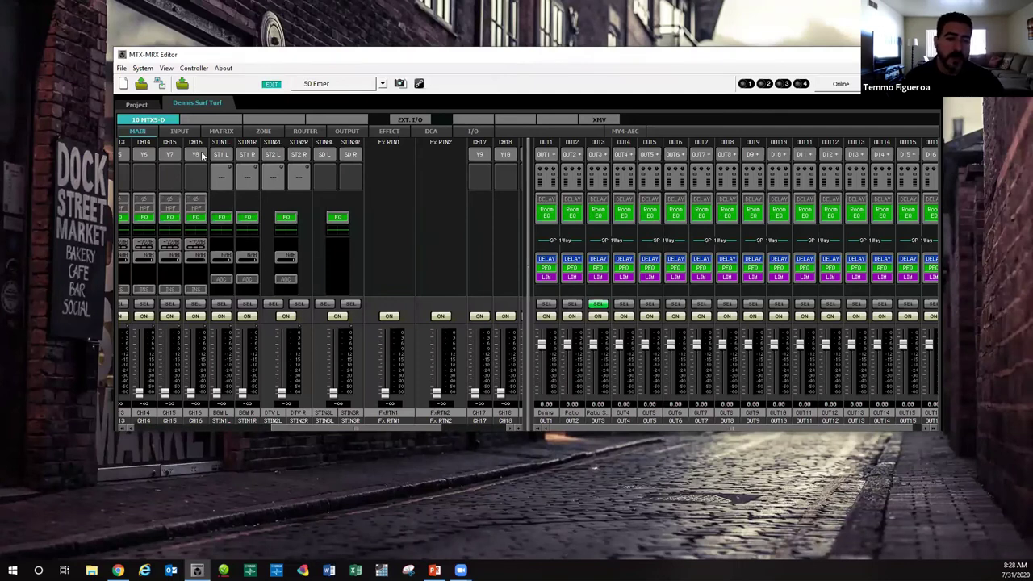
# - Review the output side of the MTX configuration, including the matrix bus signal types and the signal type options for output channels 1/2
pyautogui.click(143, 68)
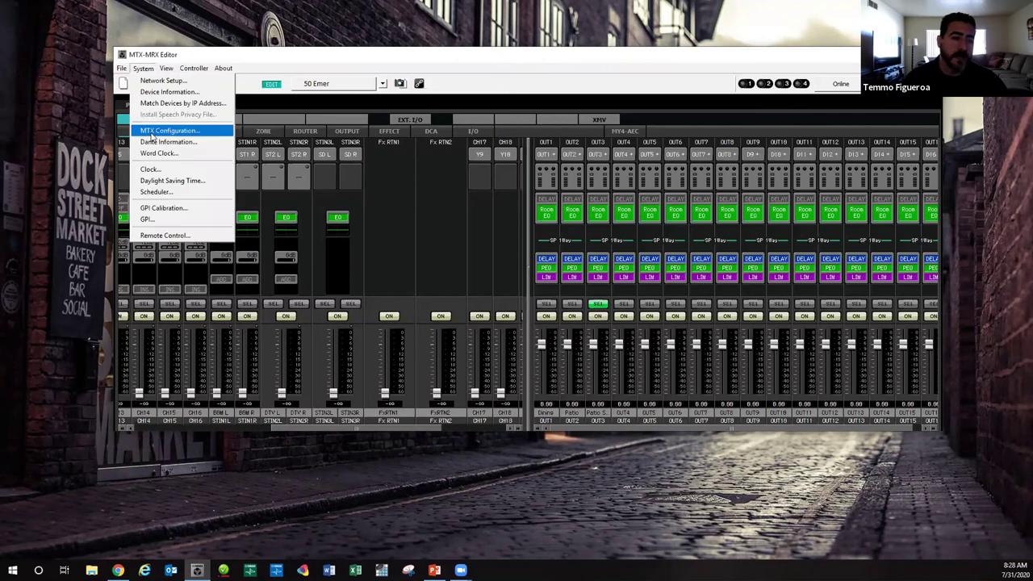
pyautogui.click(164, 131)
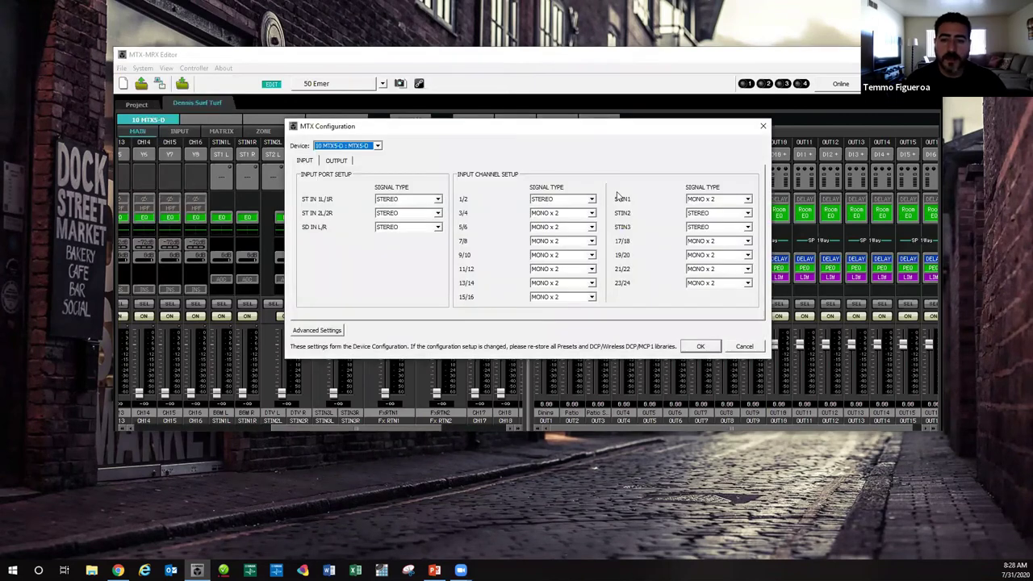
pyautogui.click(336, 160)
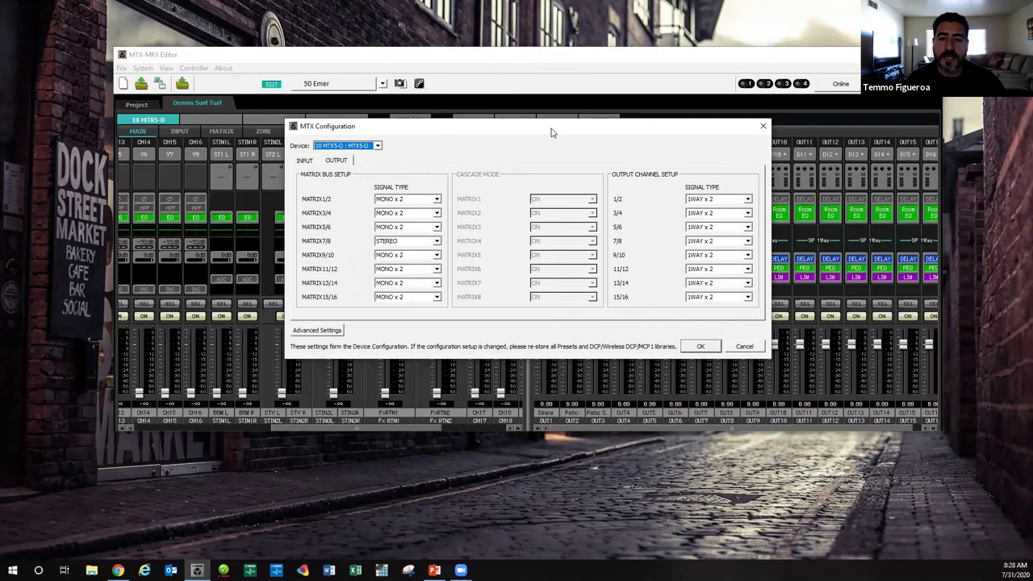
pyautogui.moveTo(552, 132); pyautogui.dragTo(309, 92)
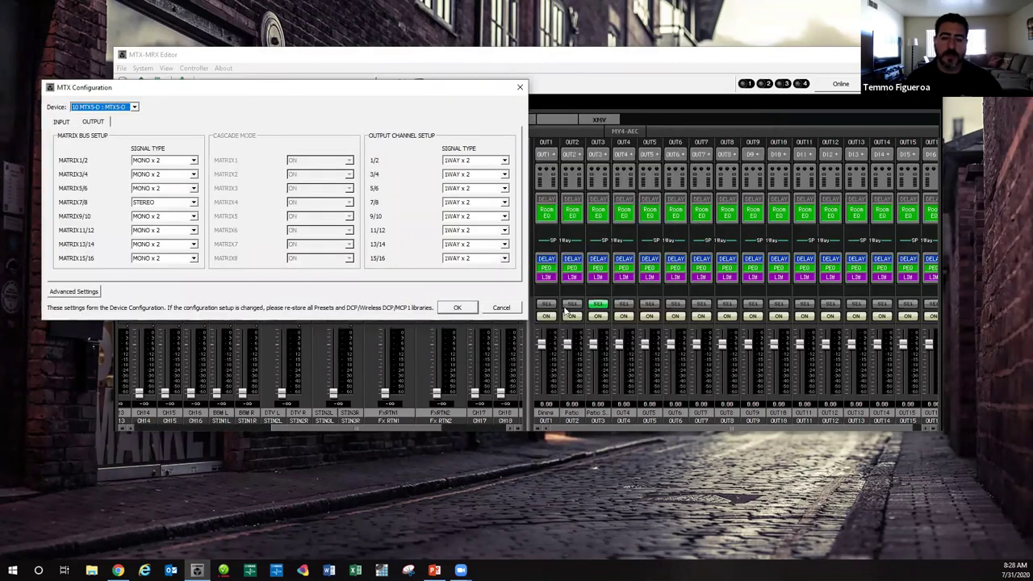
pyautogui.click(488, 165)
pyautogui.click(485, 142)
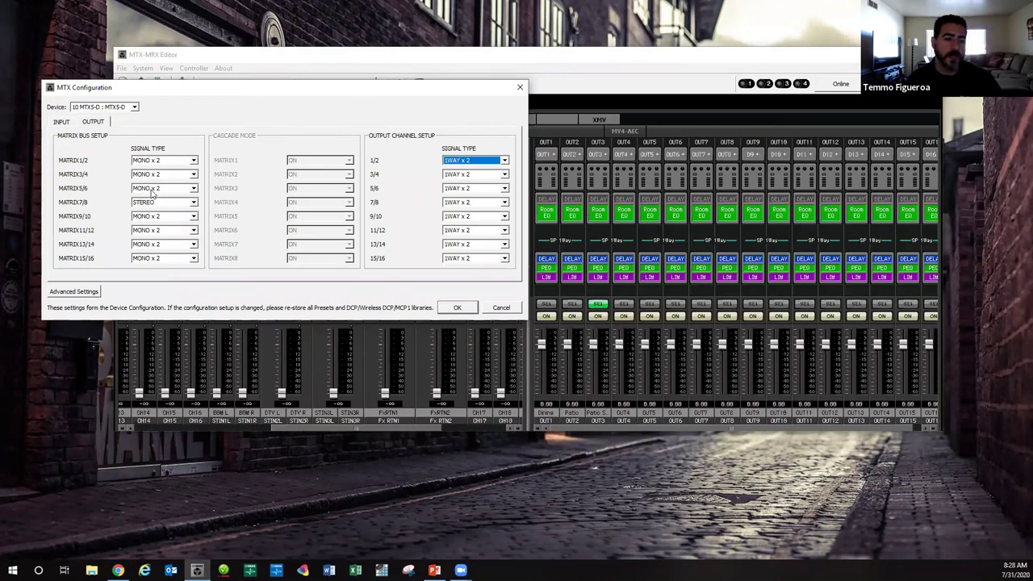
pyautogui.moveTo(250, 82); pyautogui.dragTo(249, 49)
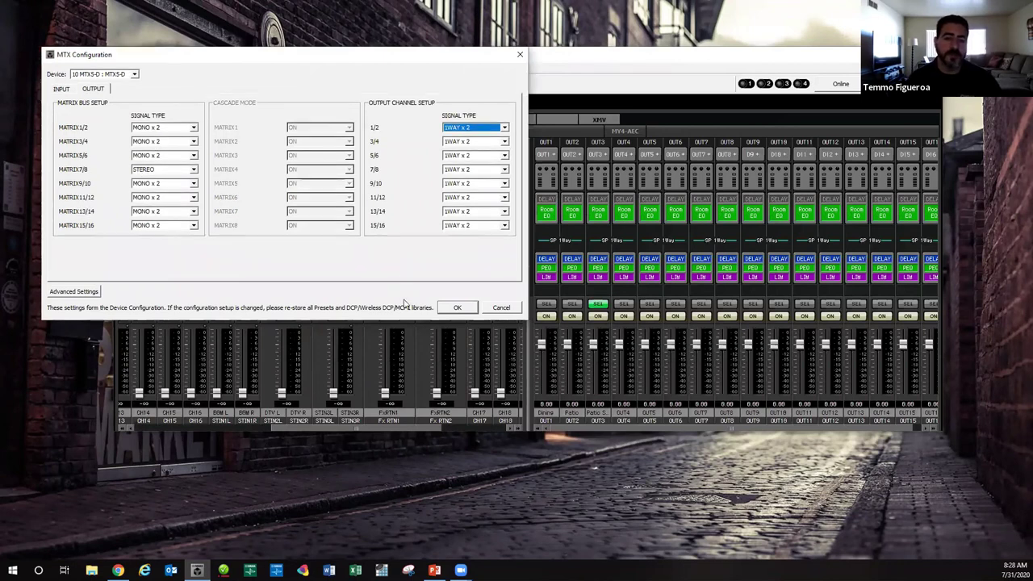
pyautogui.click(462, 309)
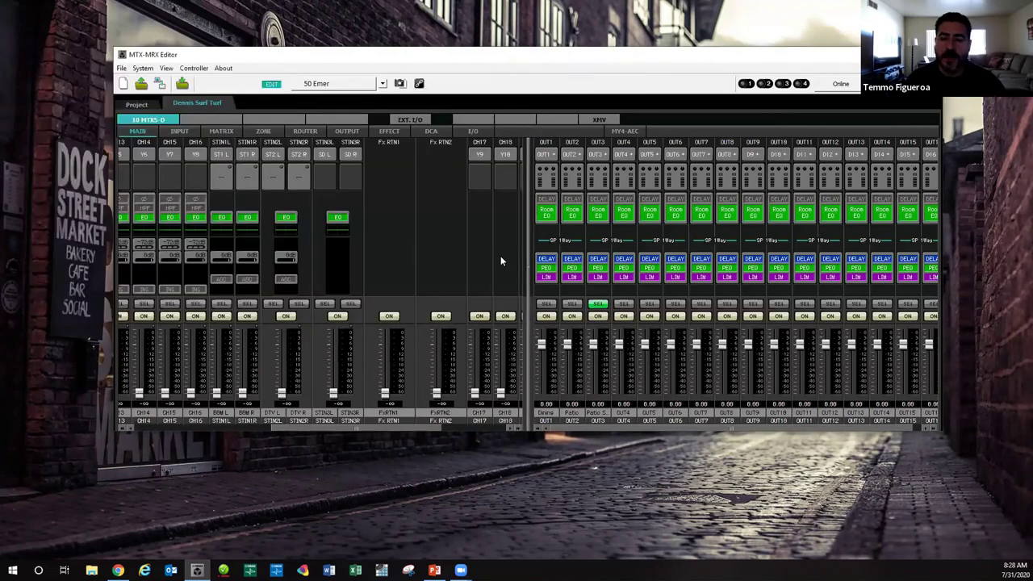
# - Examine the Dante information of the MTX5-D in an enlarged window, including the software versions, bit and latency columns
pyautogui.click(137, 70)
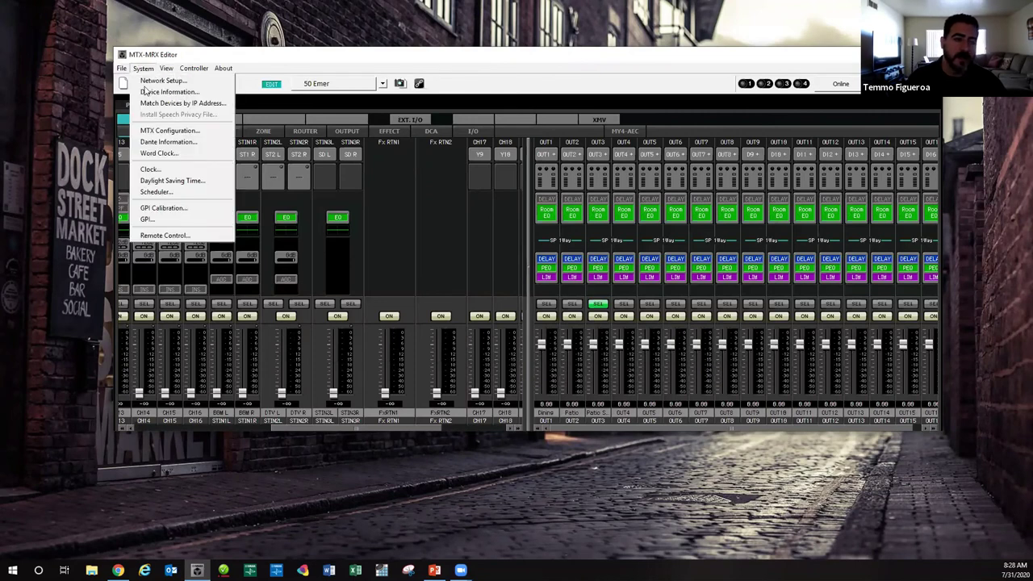
pyautogui.click(164, 143)
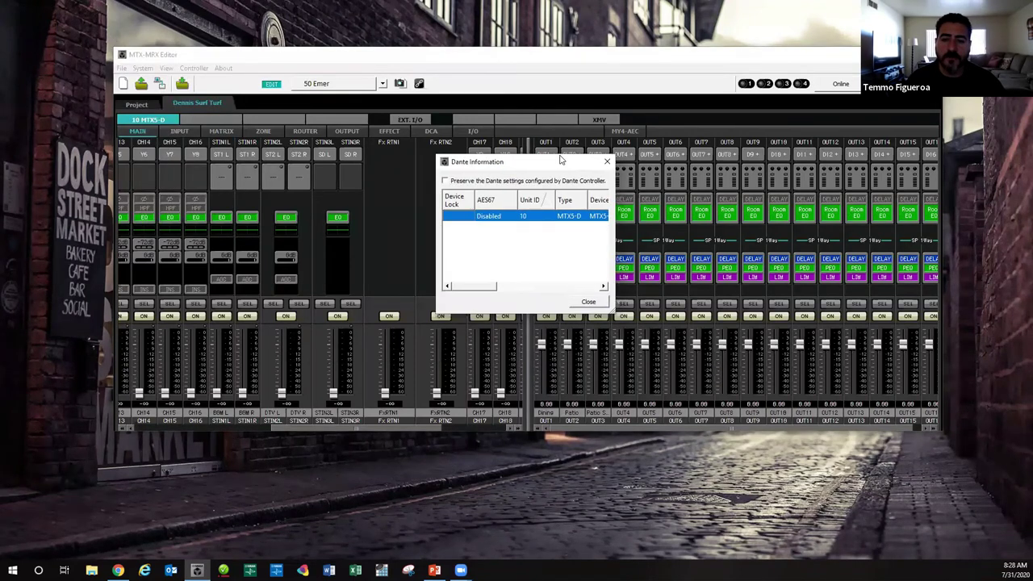
pyautogui.moveTo(561, 159); pyautogui.dragTo(522, 20)
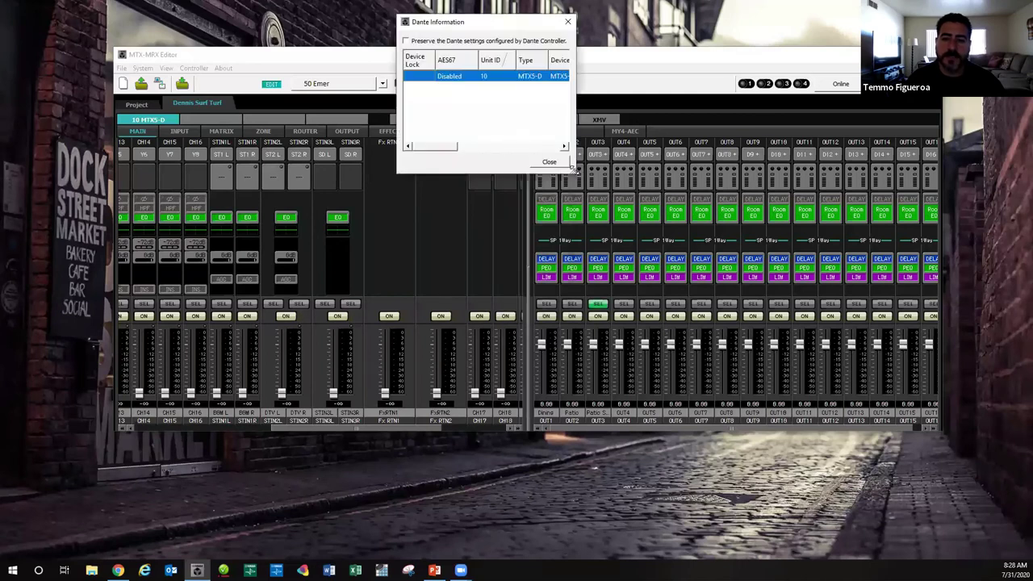
pyautogui.moveTo(575, 168); pyautogui.dragTo(1001, 334)
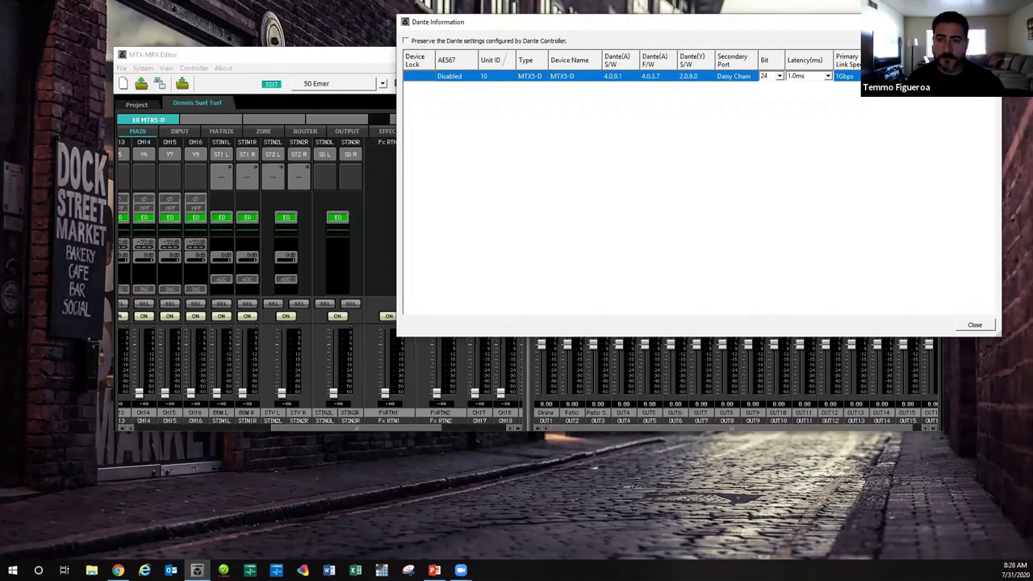
pyautogui.press('Escape')
# - Start a new event in the scheduler with the operation type Preset Recall and preset 01 Start
pyautogui.click(143, 68)
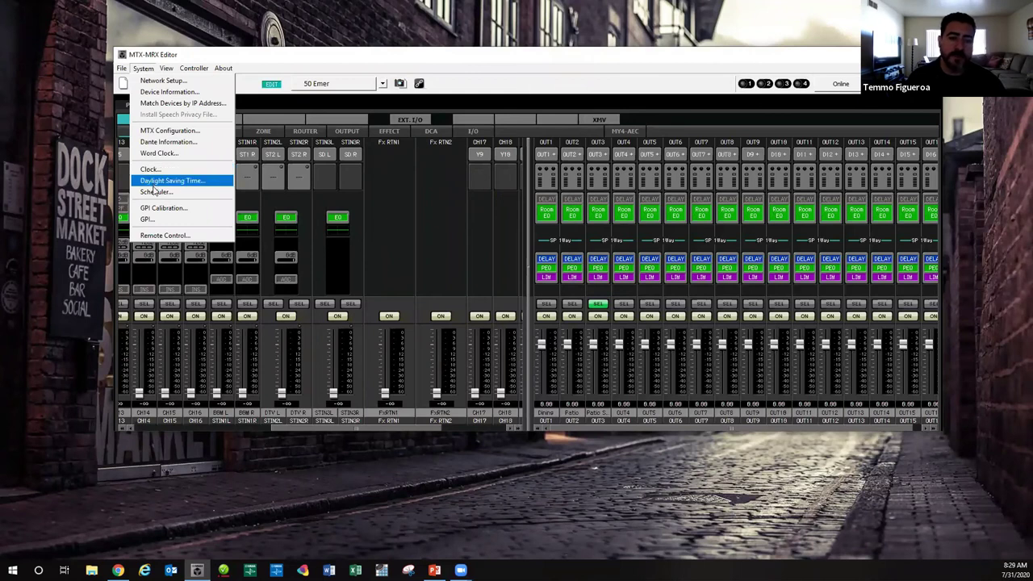
pyautogui.click(154, 191)
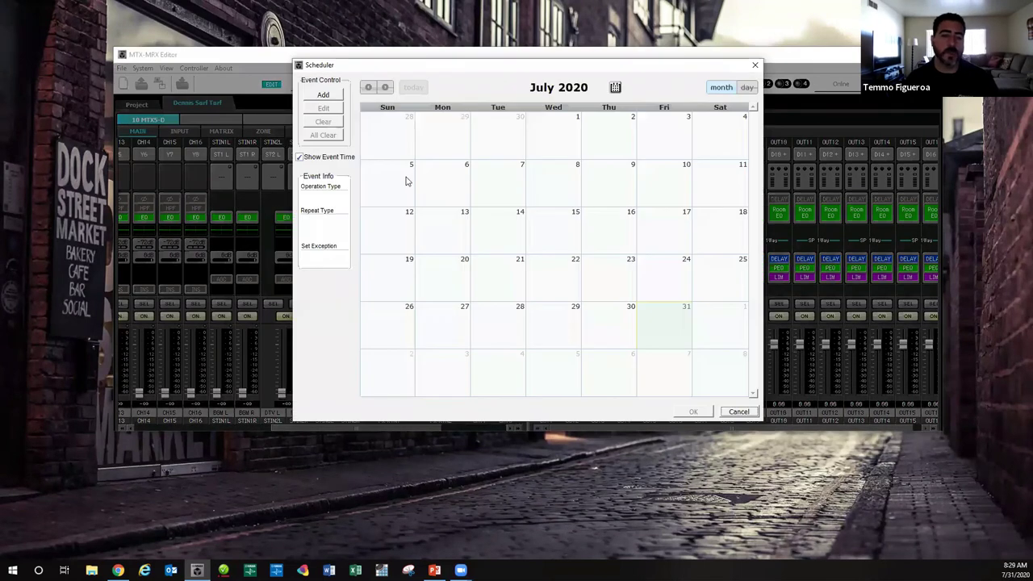
pyautogui.moveTo(481, 69); pyautogui.dragTo(456, 33)
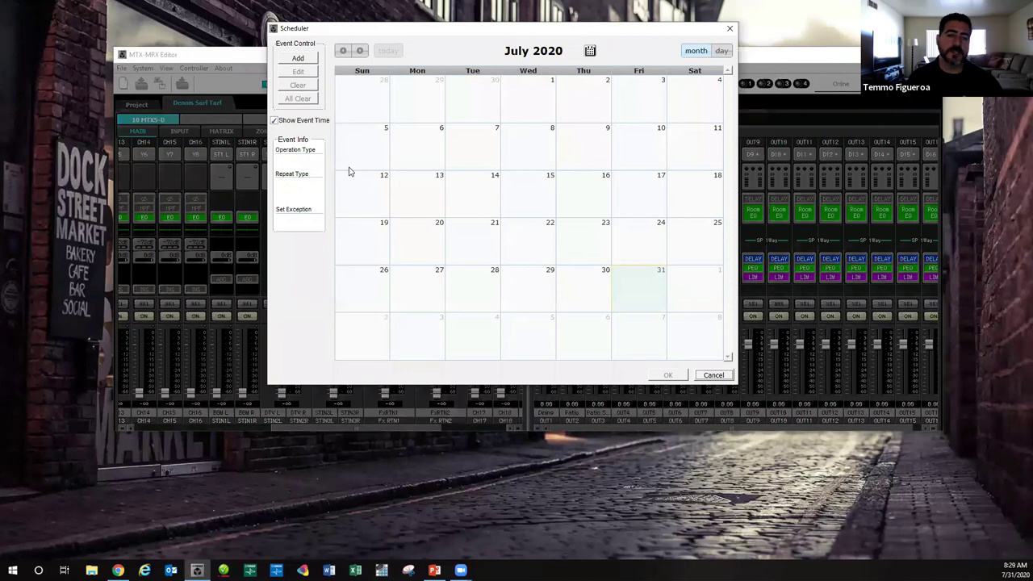
pyautogui.click(313, 59)
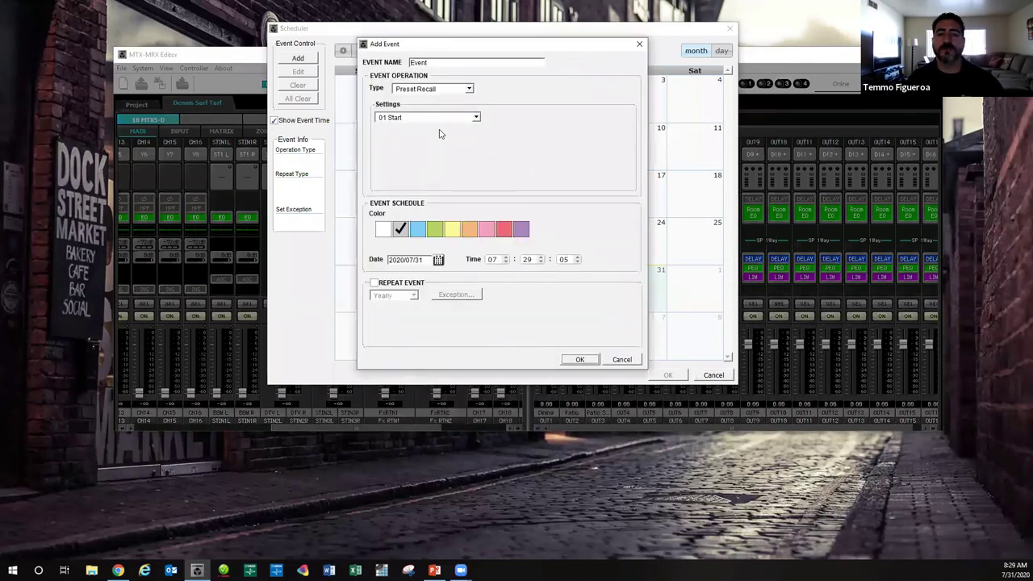
pyautogui.click(469, 90)
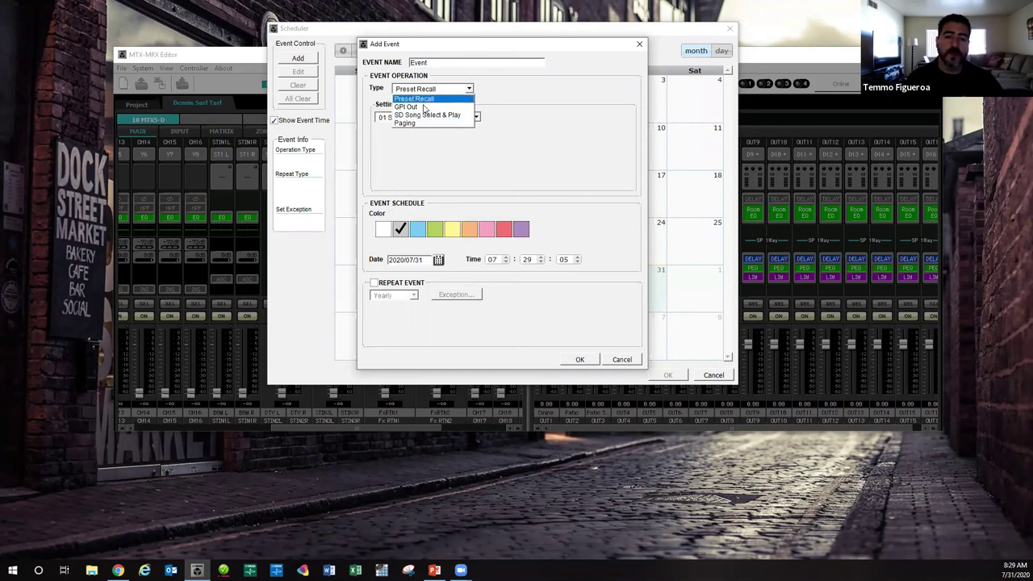
pyautogui.click(416, 98)
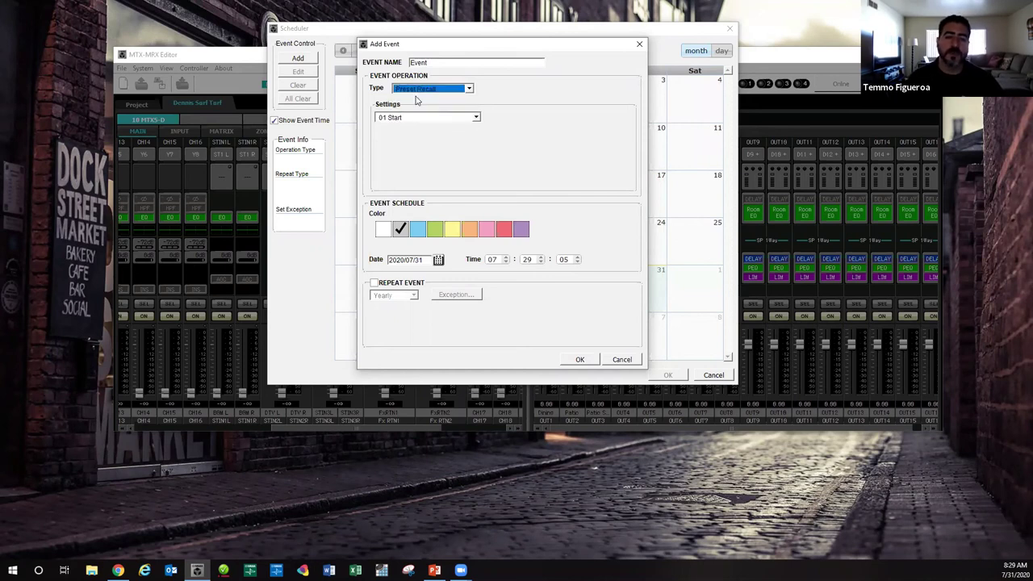
pyautogui.click(475, 118)
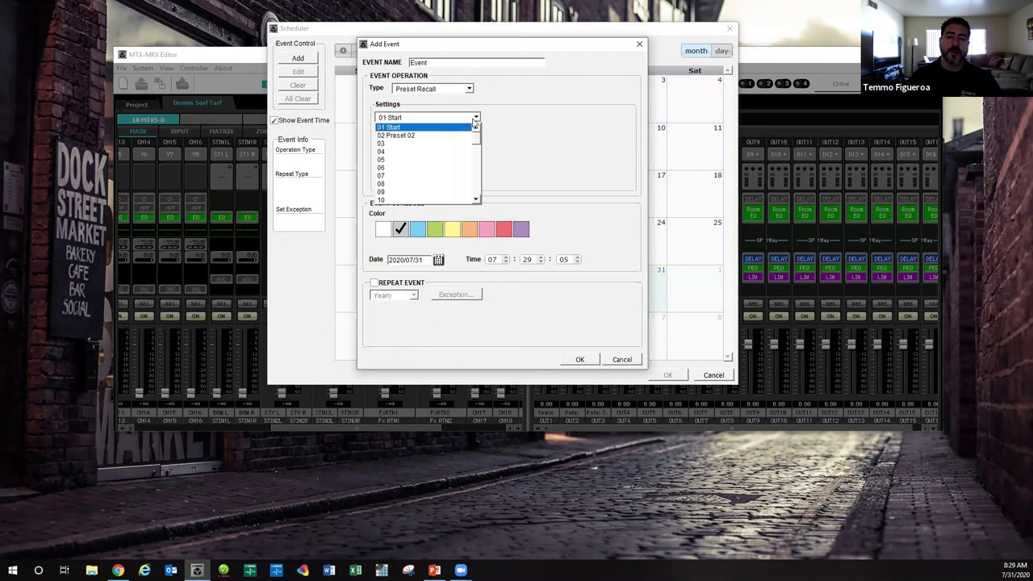
pyautogui.click(391, 126)
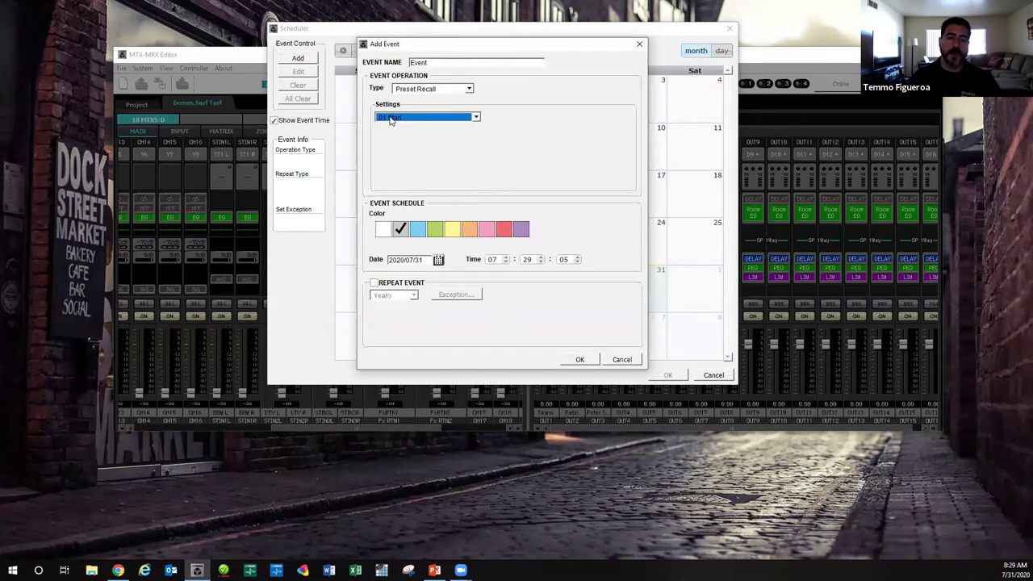
# - Give the scheduled event the orange color and check its date calendar without changing the date
pyautogui.click(436, 230)
pyautogui.click(474, 231)
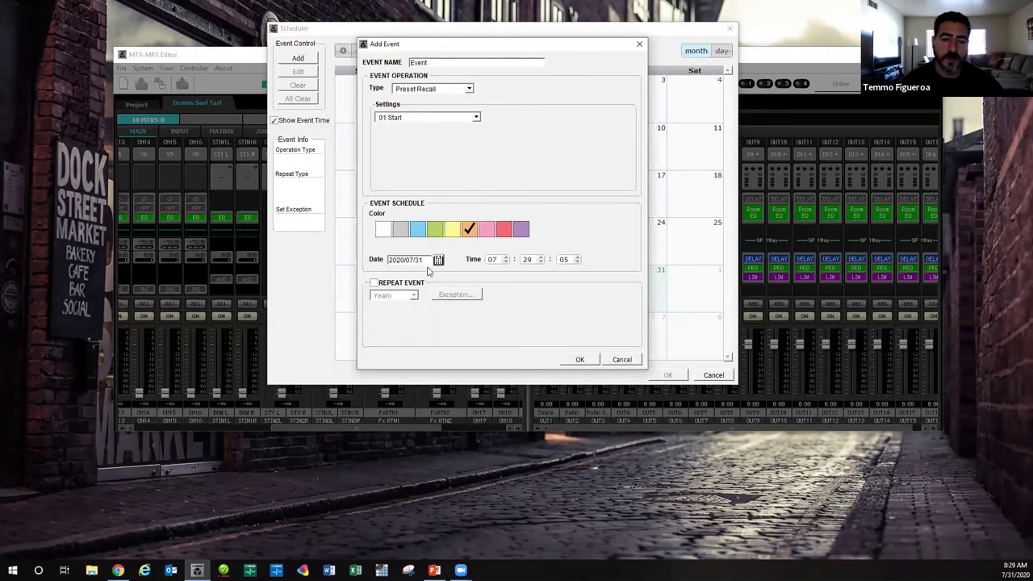
pyautogui.click(438, 261)
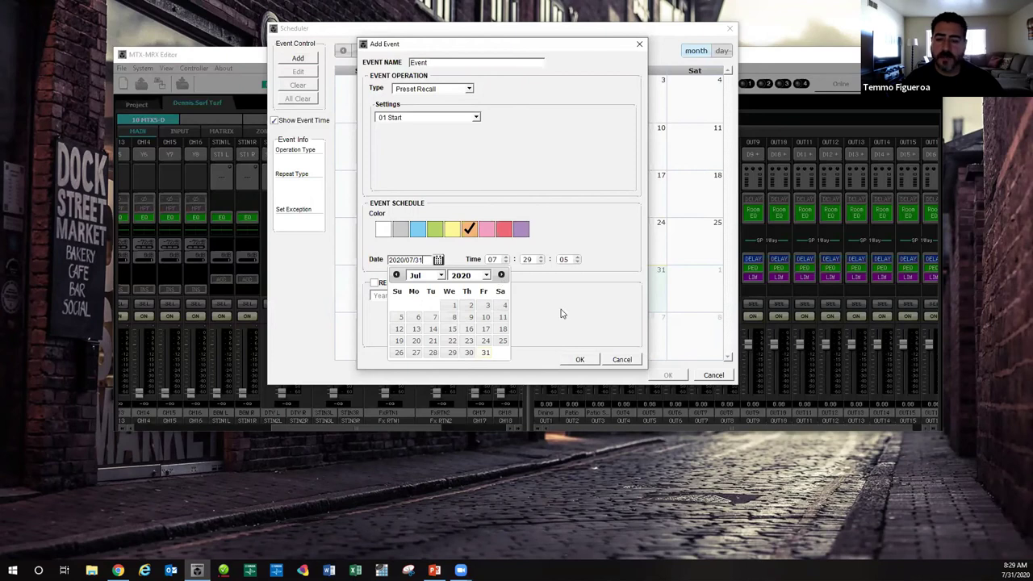
pyautogui.click(516, 303)
# - Turn on repetition for the event and examine the exception options of a yearly repeat without adding an exception
pyautogui.click(375, 283)
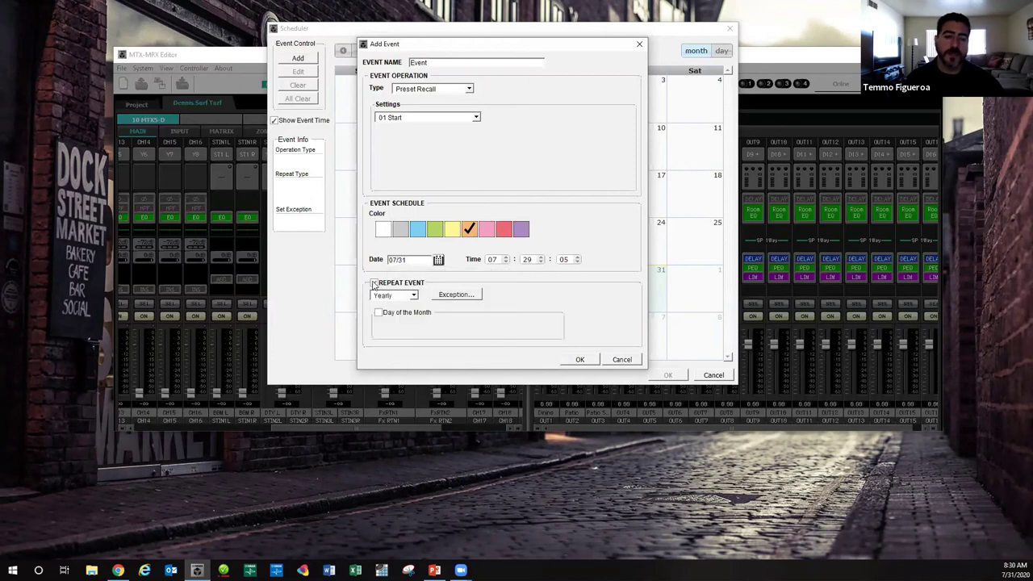
pyautogui.click(400, 297)
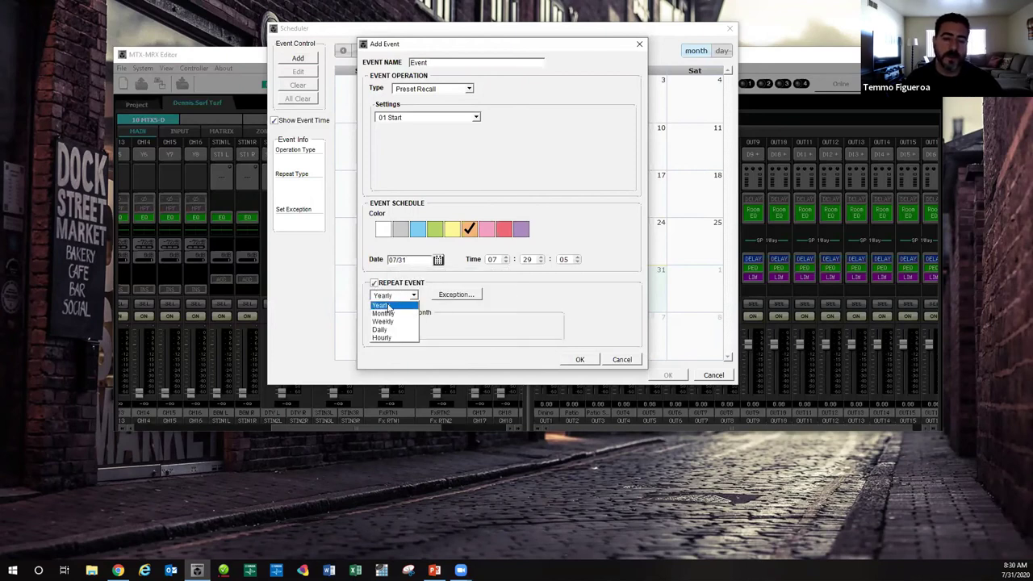
pyautogui.click(456, 296)
pyautogui.click(456, 297)
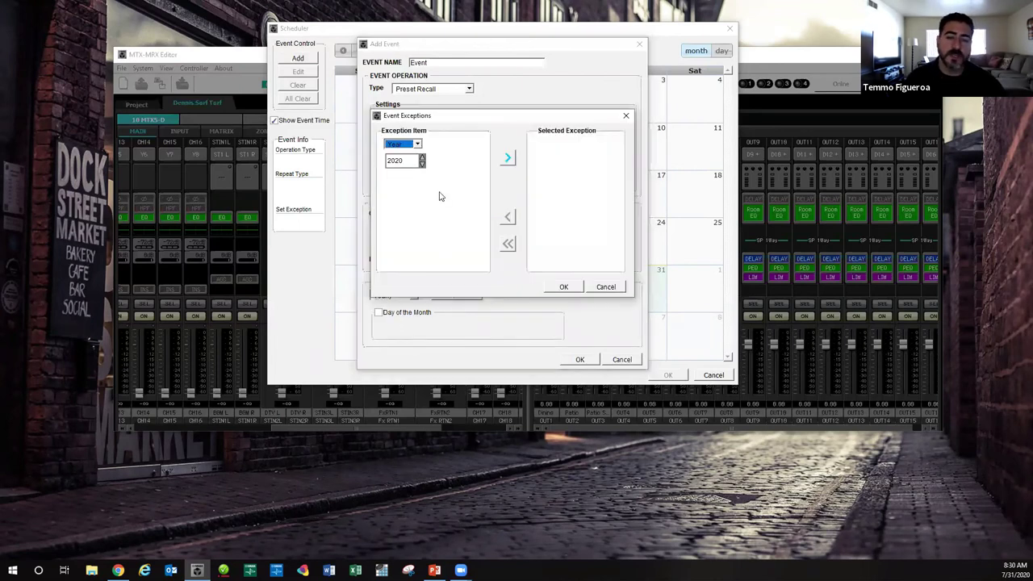
pyautogui.click(416, 145)
pyautogui.click(446, 153)
pyautogui.click(409, 164)
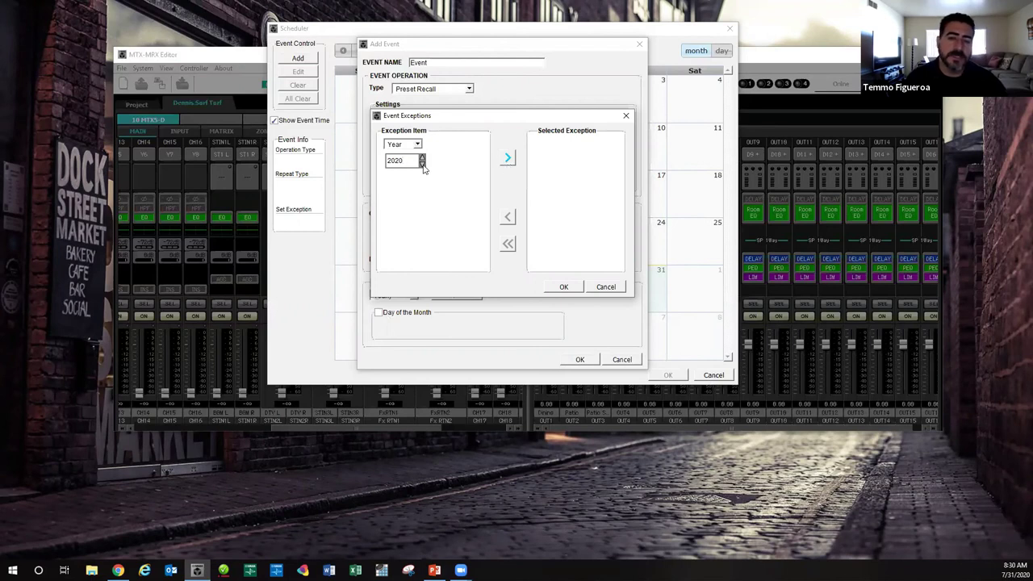
pyautogui.click(604, 289)
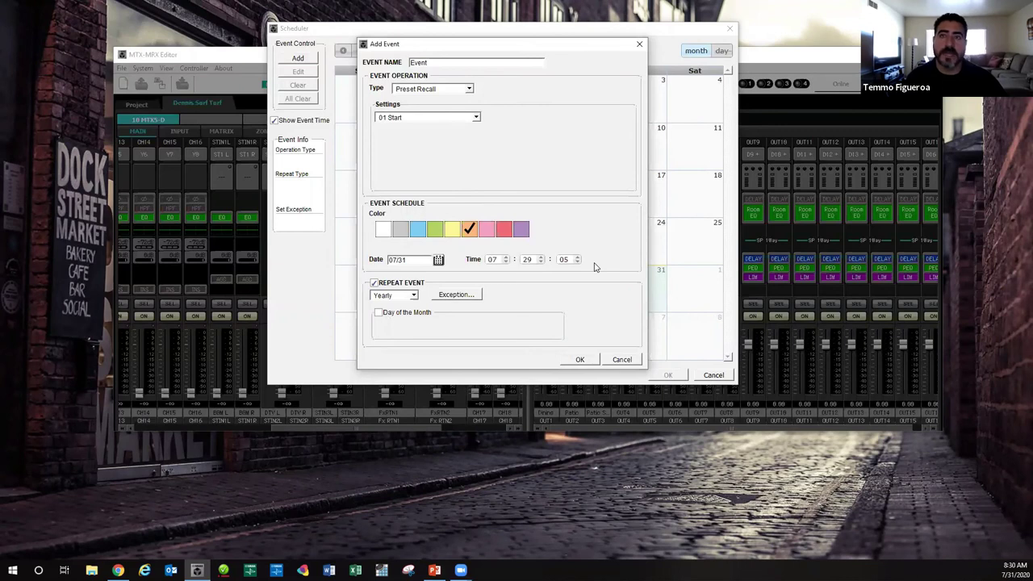
# - Try a daily repeat with exception days in July 2020, and discard the new event by closing the scheduler
pyautogui.click(413, 296)
pyautogui.click(398, 331)
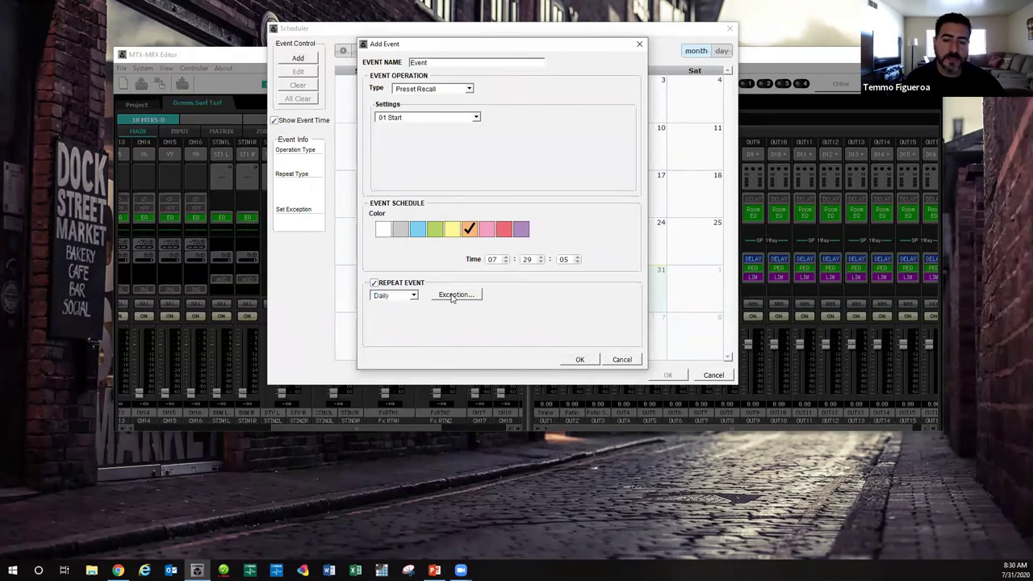
pyautogui.click(452, 296)
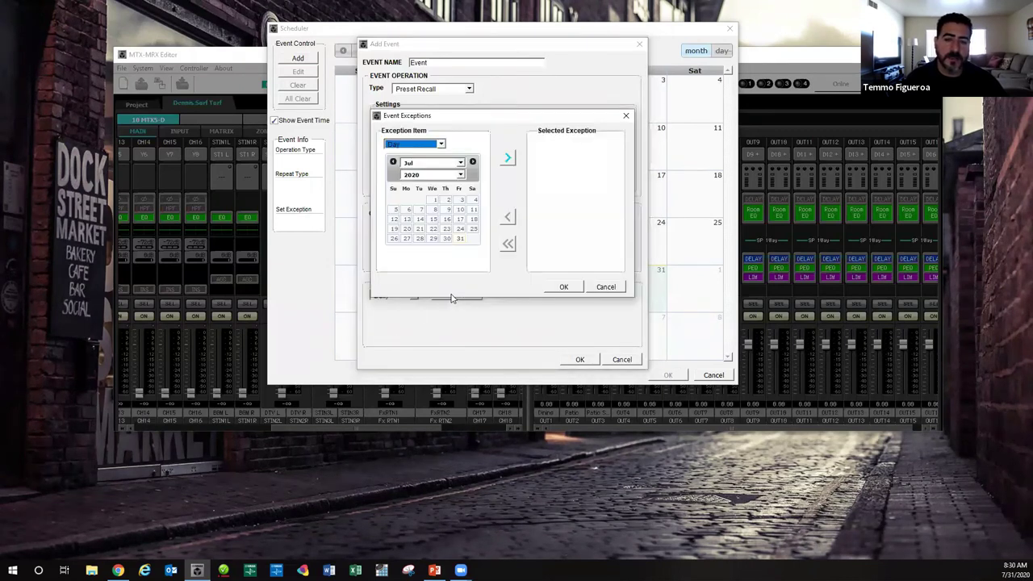
pyautogui.click(474, 201)
pyautogui.click(396, 209)
pyautogui.click(474, 200)
pyautogui.click(396, 210)
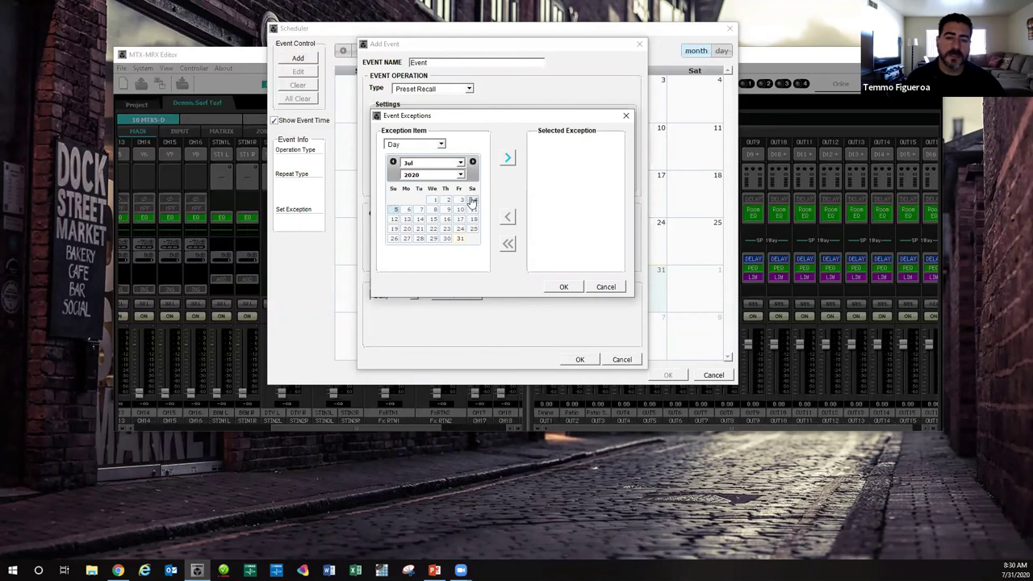
pyautogui.click(606, 288)
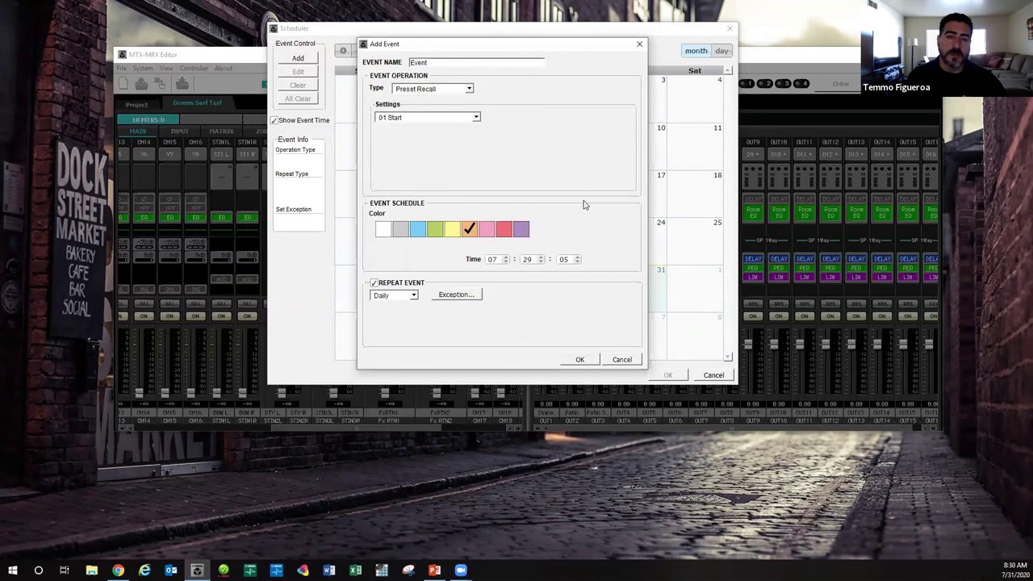
pyautogui.click(638, 44)
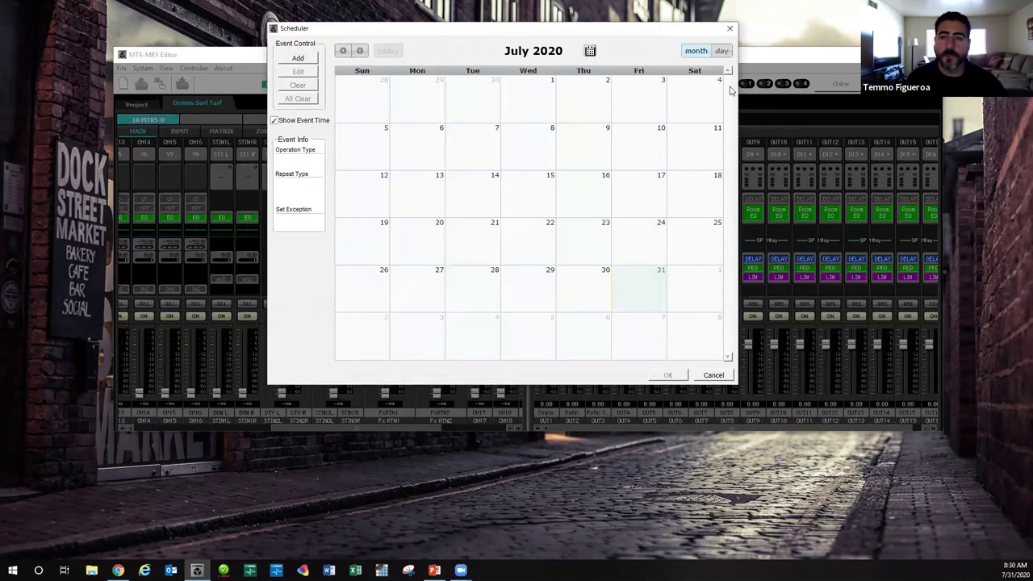
pyautogui.click(728, 29)
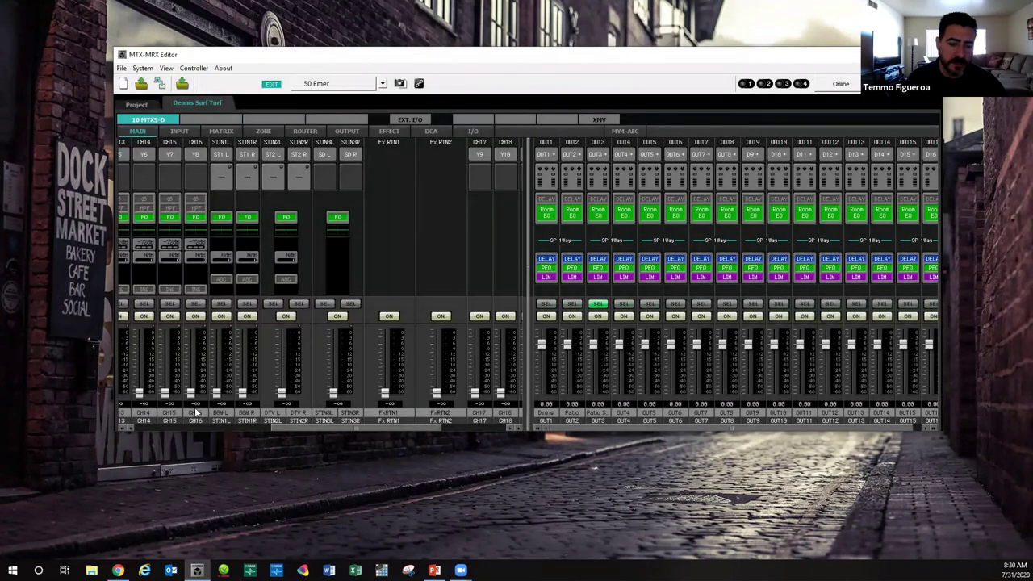
# - Review the remote control settings of the MTX5-D, including the IP port and the RS-232C bit rate
pyautogui.hscroll(-5, 195, 413)
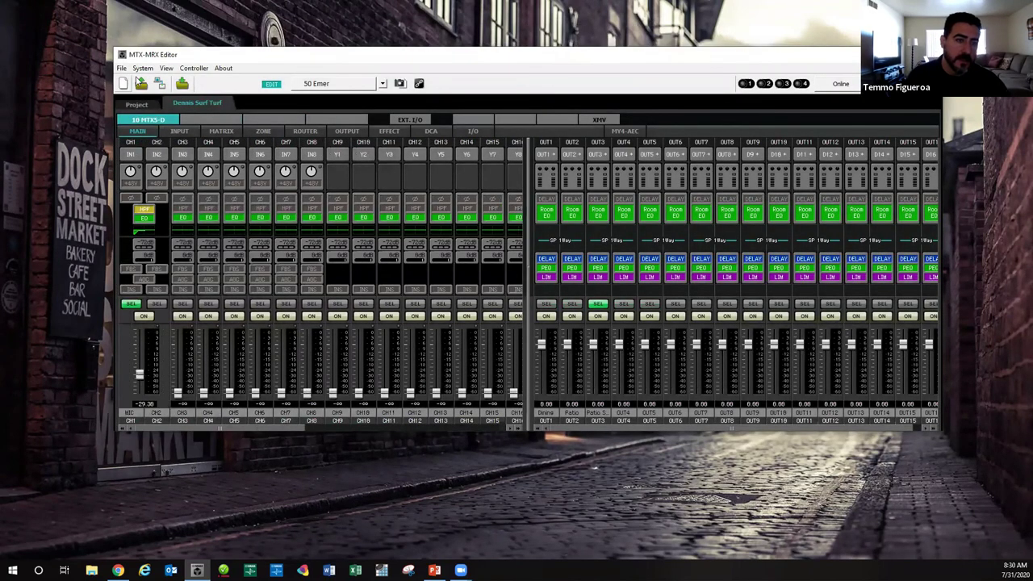
pyautogui.click(143, 68)
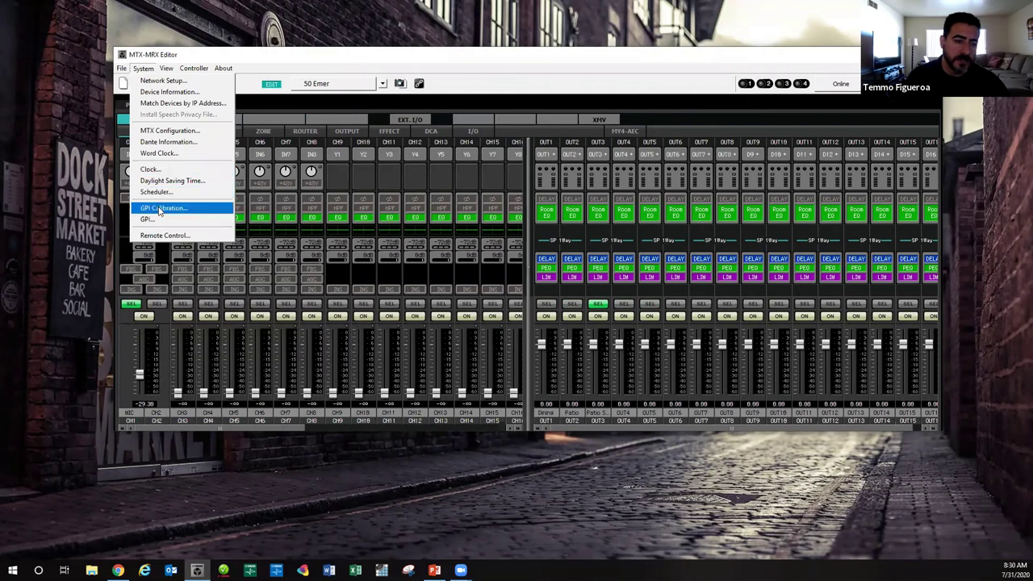
pyautogui.click(161, 235)
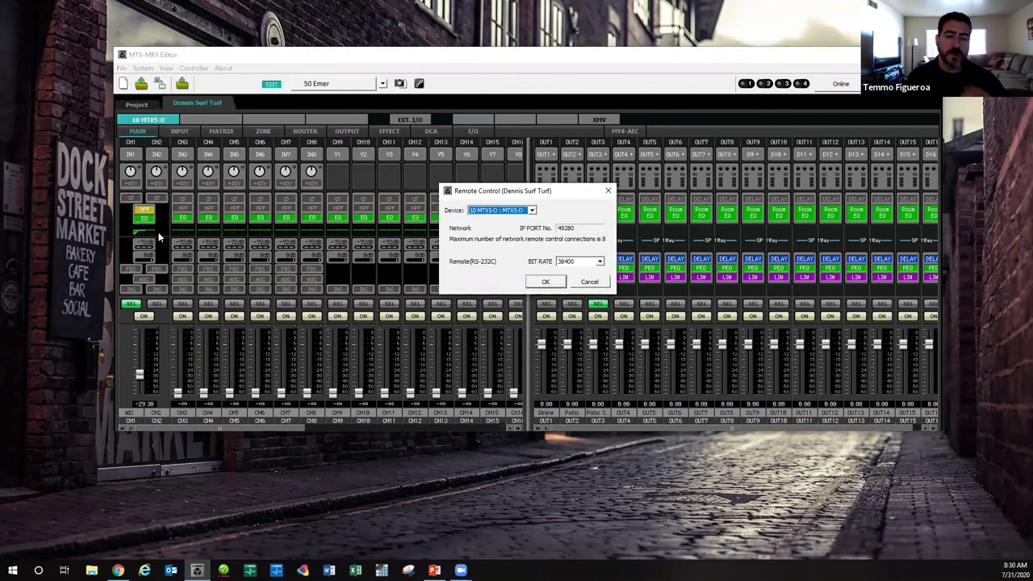
pyautogui.click(569, 109)
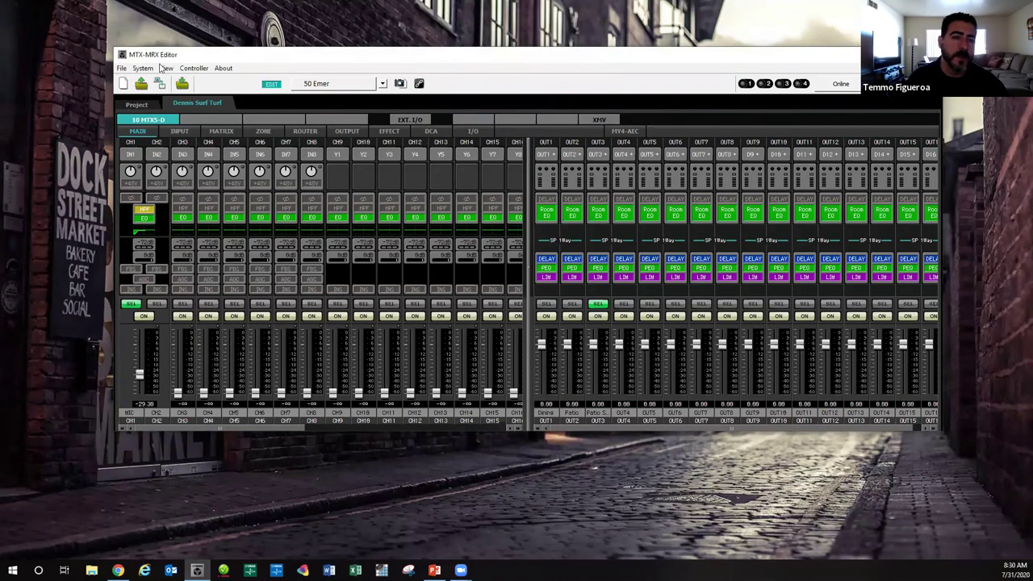
# - Preview the editor at an enlarged display size, reposition its window and return to the normal size
pyautogui.click(165, 68)
pyautogui.click(177, 83)
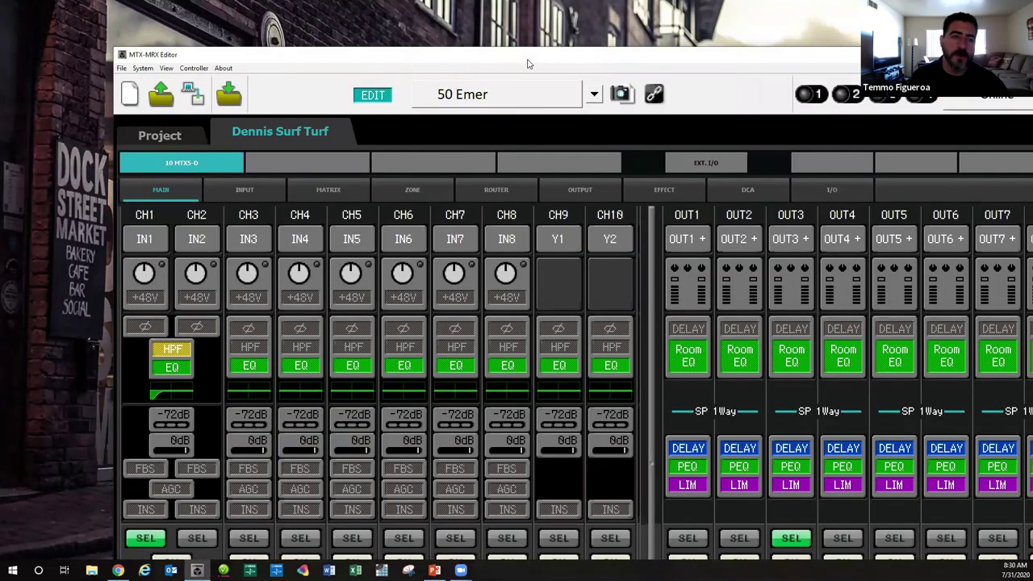
pyautogui.moveTo(529, 64); pyautogui.dragTo(434, 25)
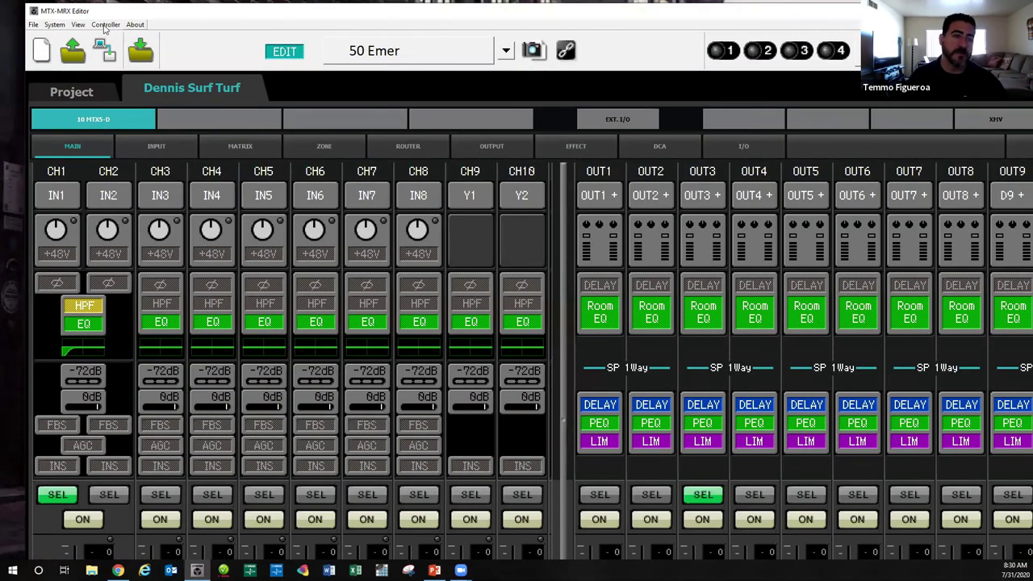
pyautogui.click(84, 25)
pyautogui.click(102, 38)
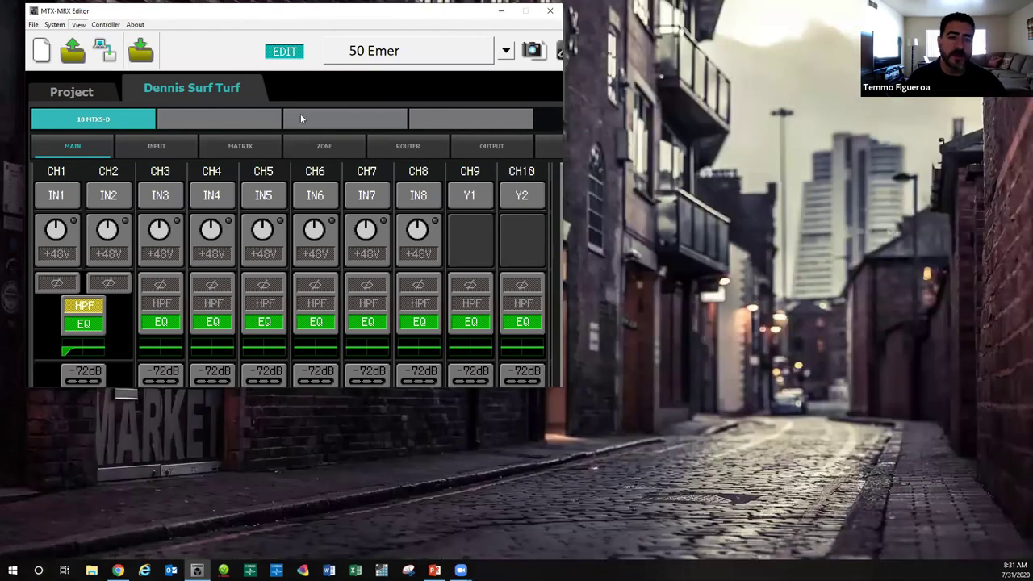
# - Look over the available controller options and read the list of shortcut keys
pyautogui.click(104, 26)
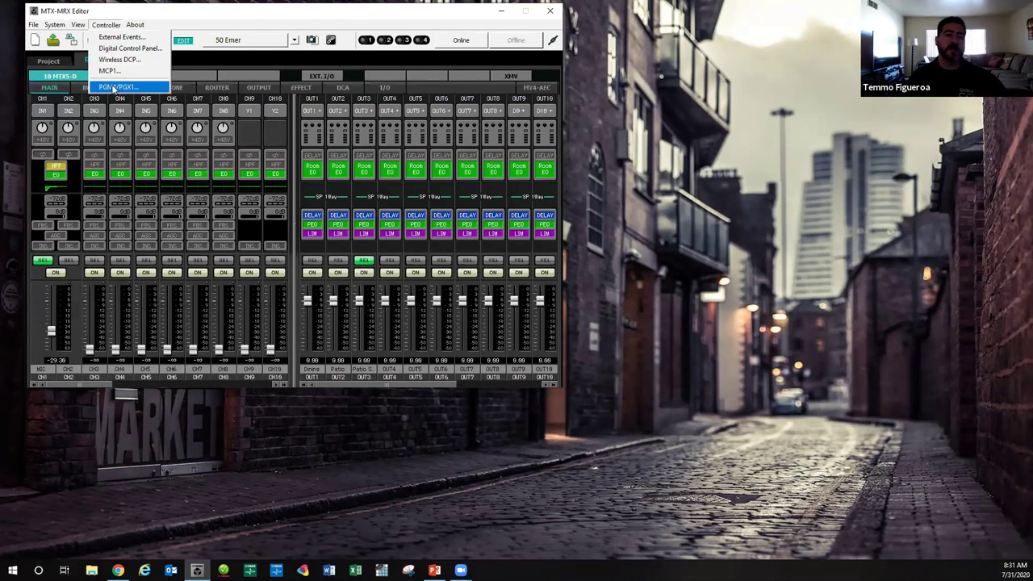
pyautogui.moveTo(139, 24)
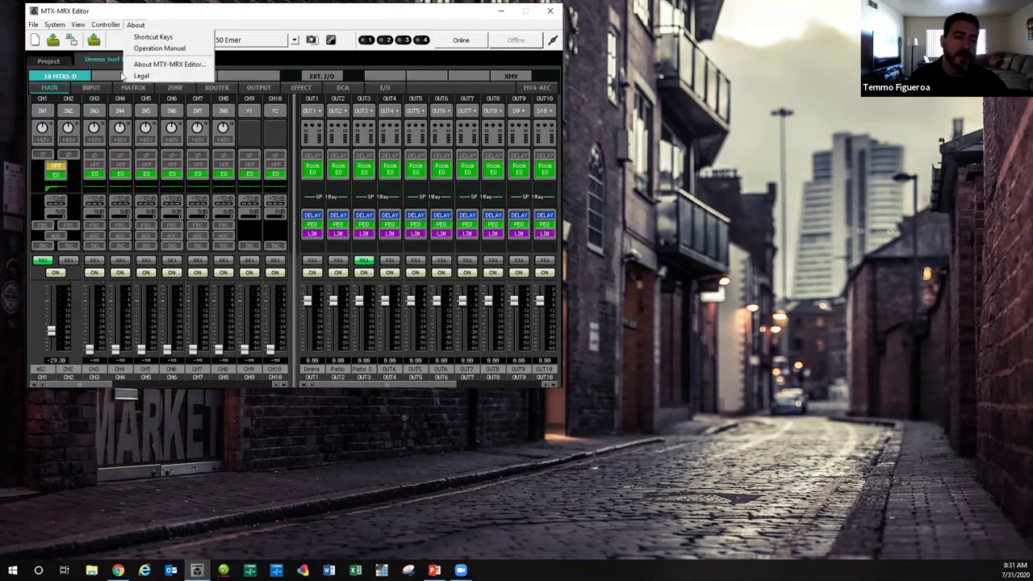
pyautogui.click(148, 42)
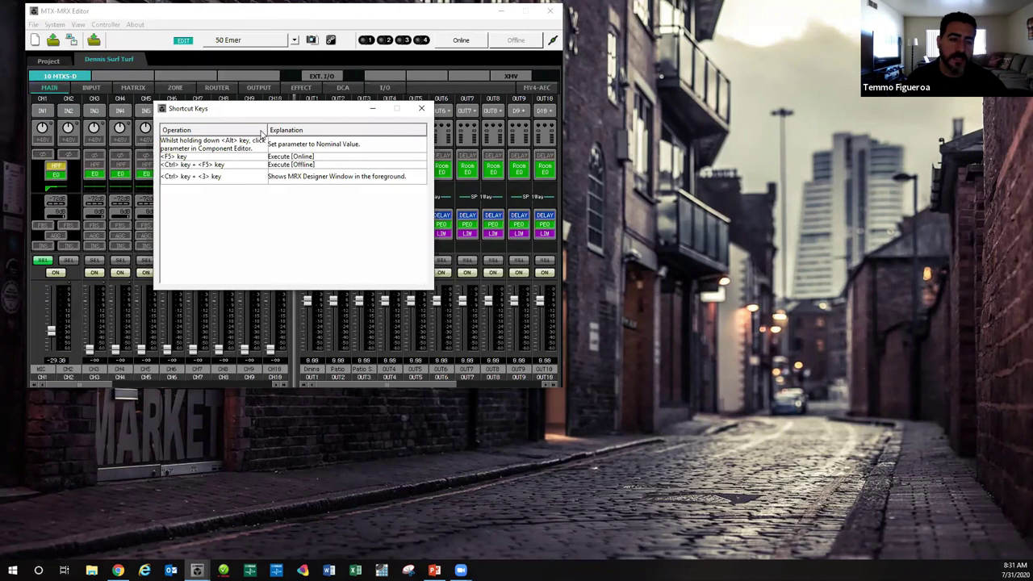
pyautogui.click(422, 108)
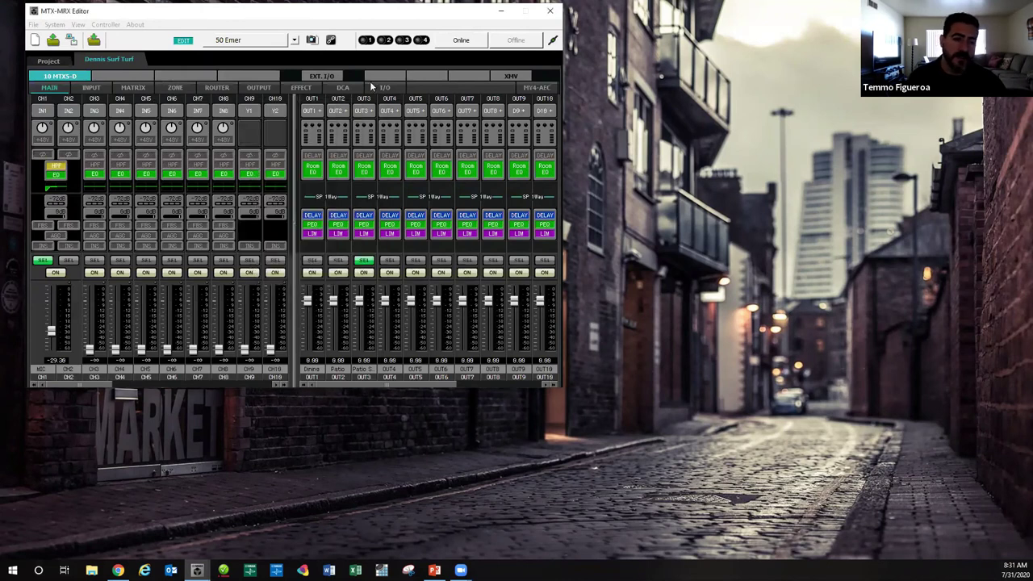
# - Browse the operation manual's Block Diagram, YDIF and PGM1 & Paging Component pages
pyautogui.click(136, 25)
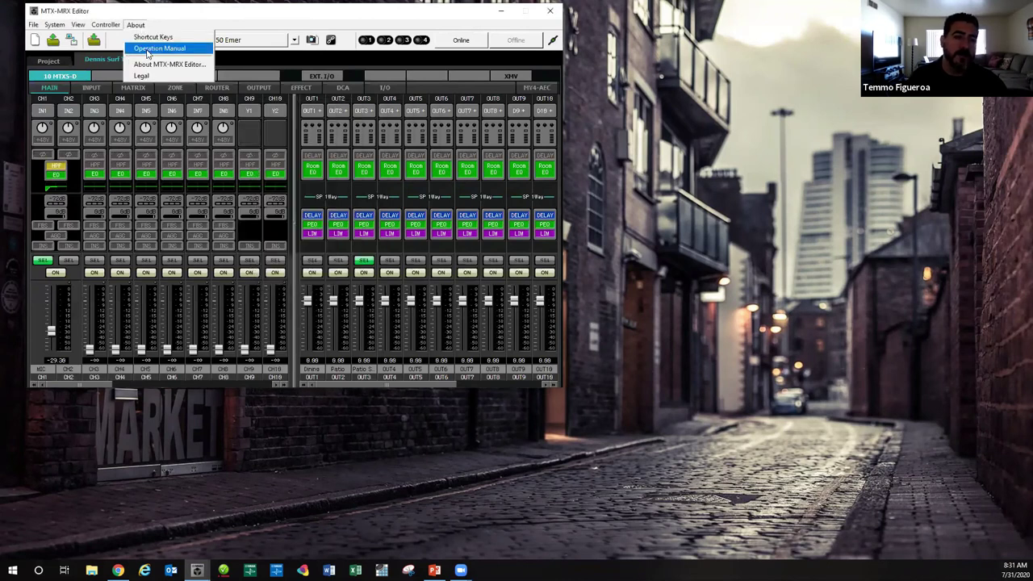
pyautogui.click(147, 50)
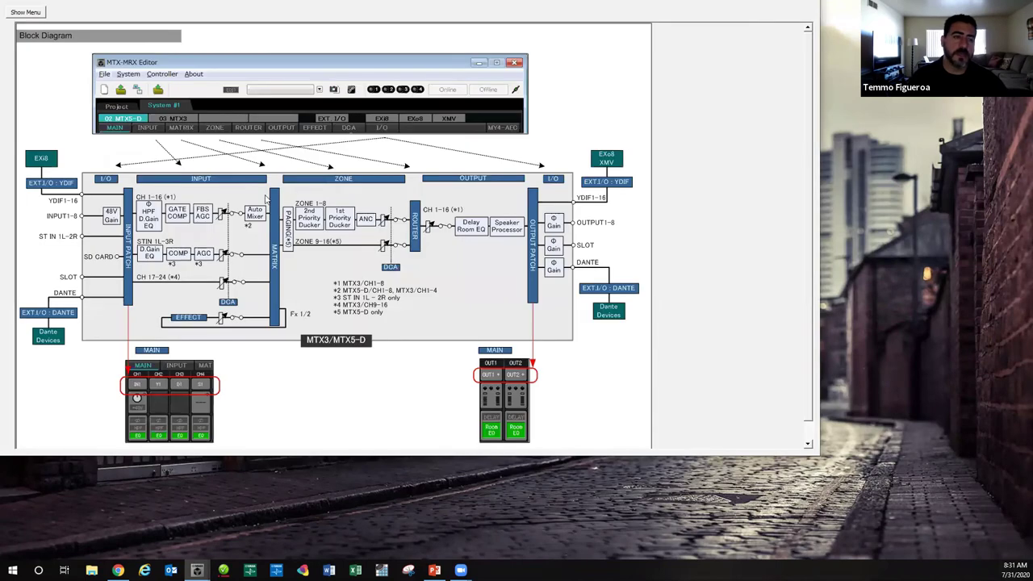
pyautogui.scroll(-1, 57, 105)
pyautogui.scroll(1, 58, 106)
pyautogui.click(25, 12)
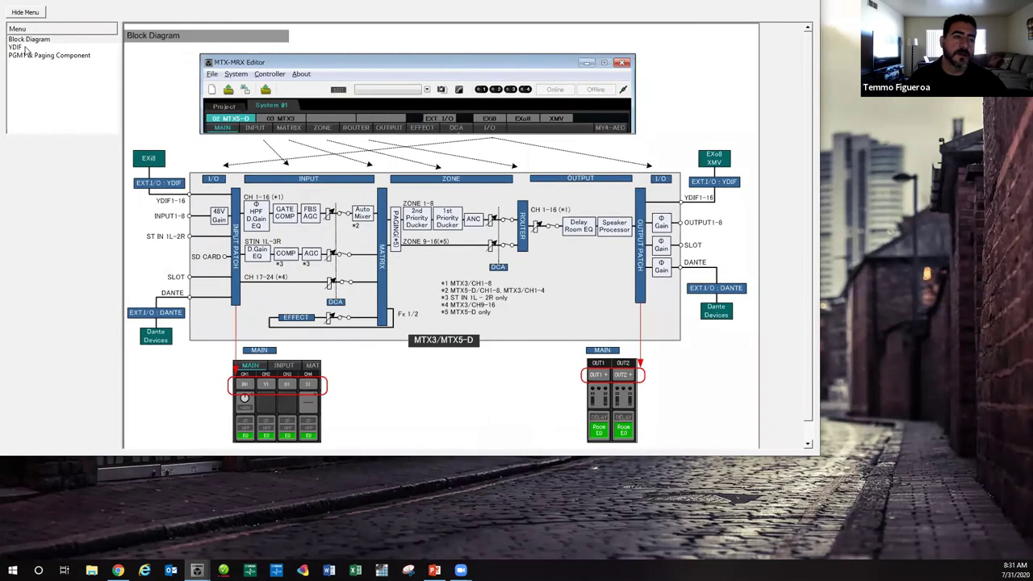
pyautogui.click(24, 47)
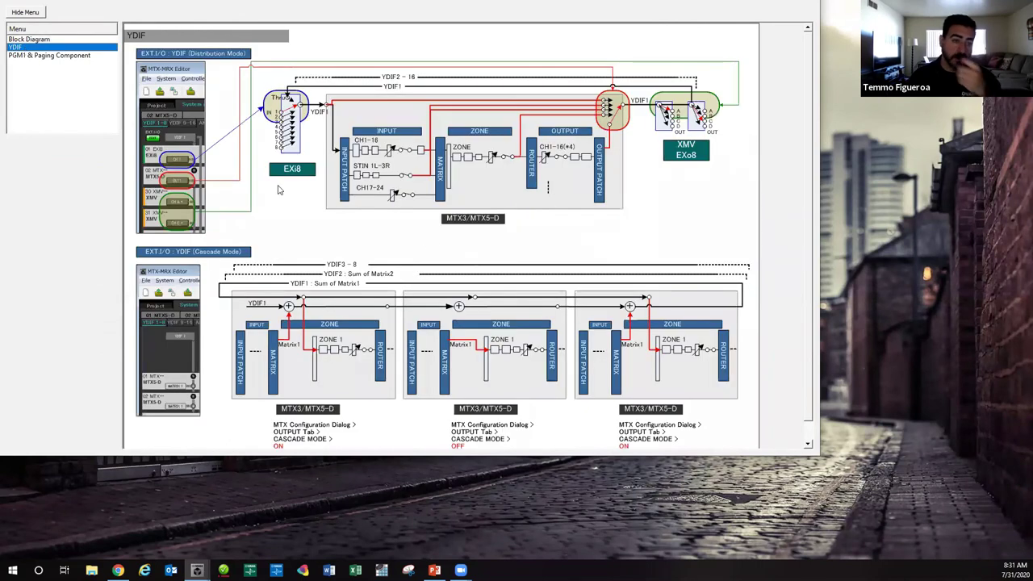
pyautogui.click(51, 56)
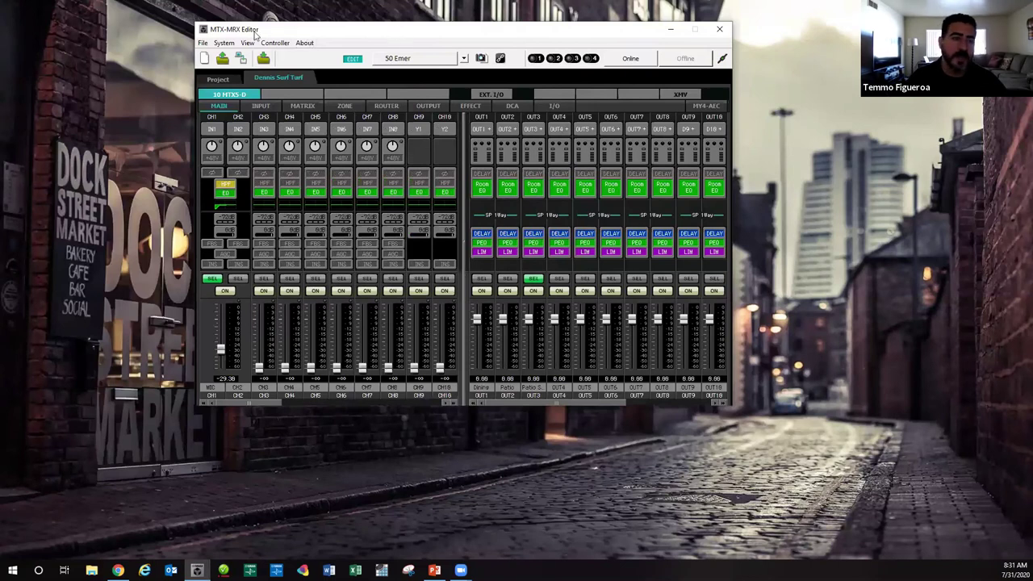
# - Reposition the editor window and widen it so that outputs through OUT15 fit
pyautogui.moveTo(255, 34); pyautogui.dragTo(59, 18)
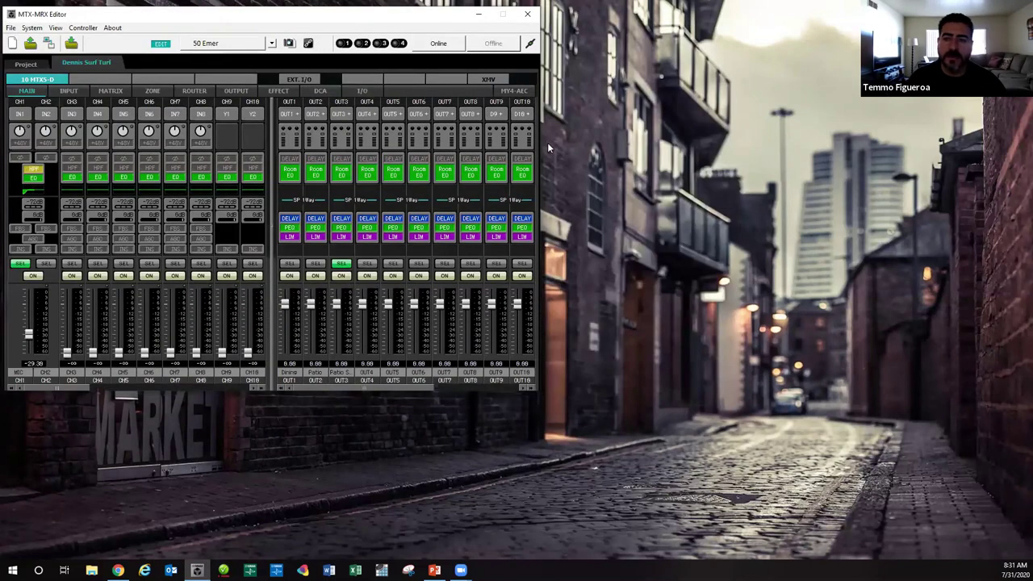
pyautogui.moveTo(547, 147); pyautogui.dragTo(771, 57)
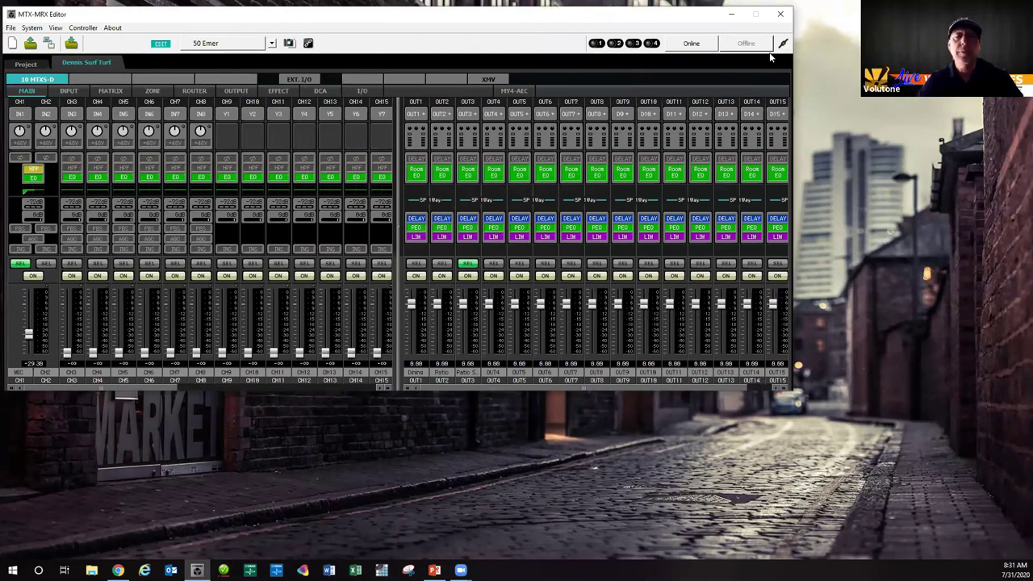
# - Switch to PowerPoint and start the slide show of Volutone_level 1.pptx at slide 10 about Provisionaire Control
pyautogui.moveTo(434, 570)
pyautogui.click(435, 533)
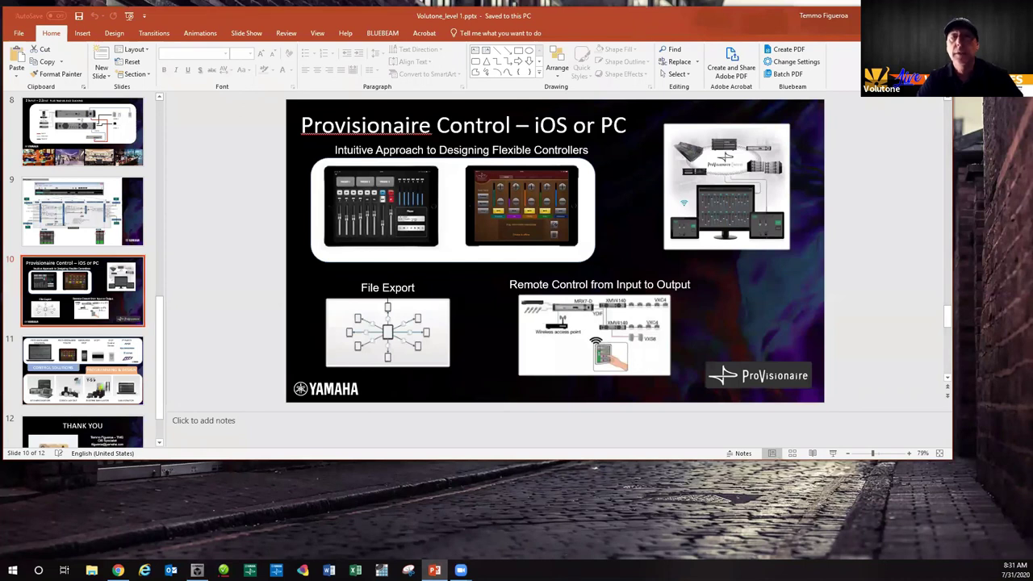
pyautogui.click(832, 454)
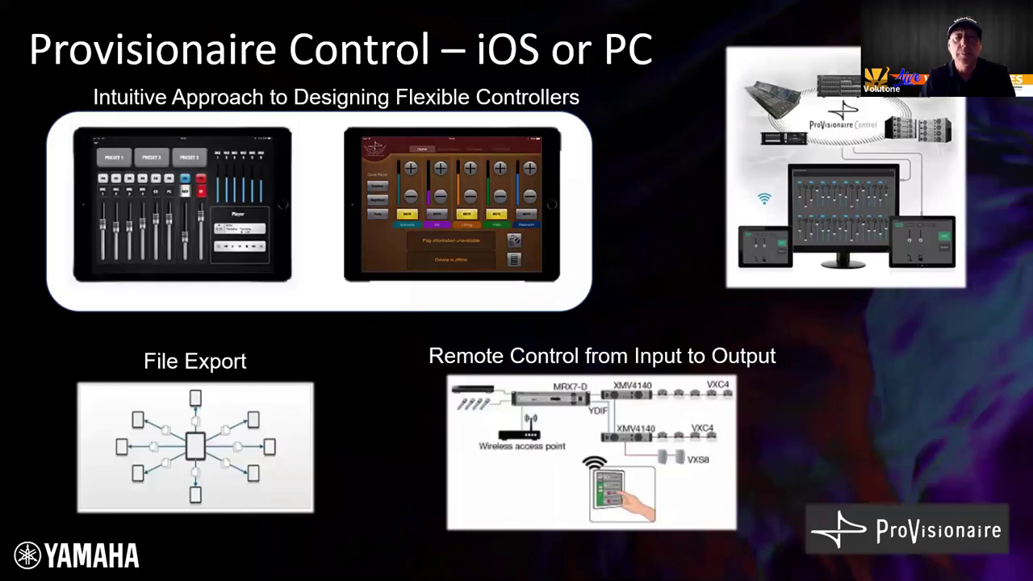